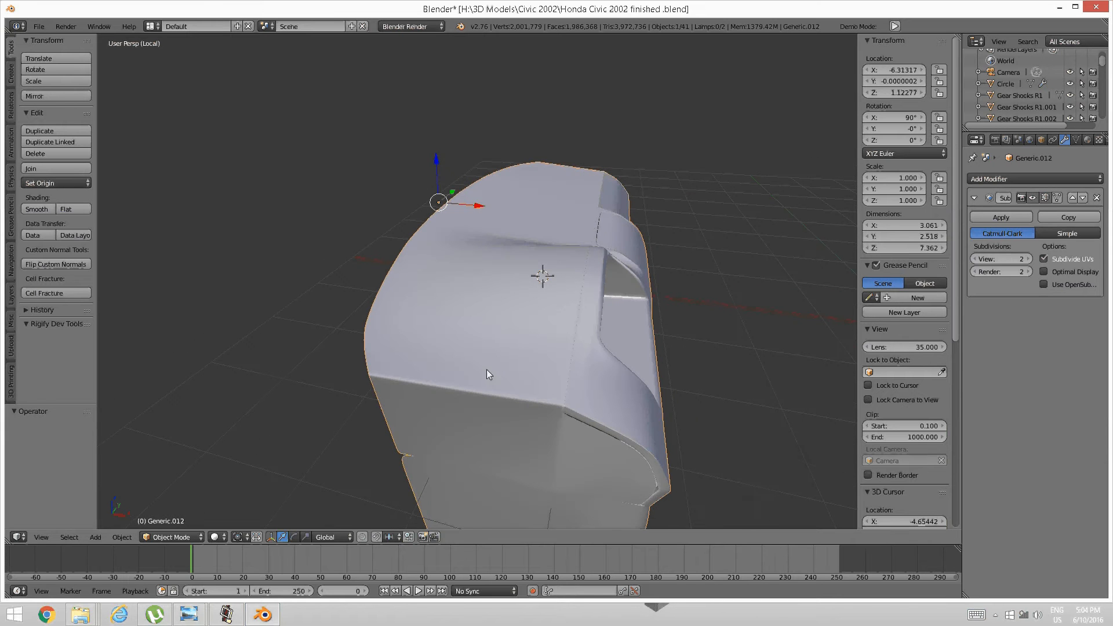
Enter Edit Mode on the dashboard mesh and select the linked lower body piece.
{"action": "key", "text": "Tab"}
{"action": "left_click", "coordinate": [577, 367]}
{"action": "middle_click_drag", "start_coordinate": [581, 370], "coordinate": [500, 354]}
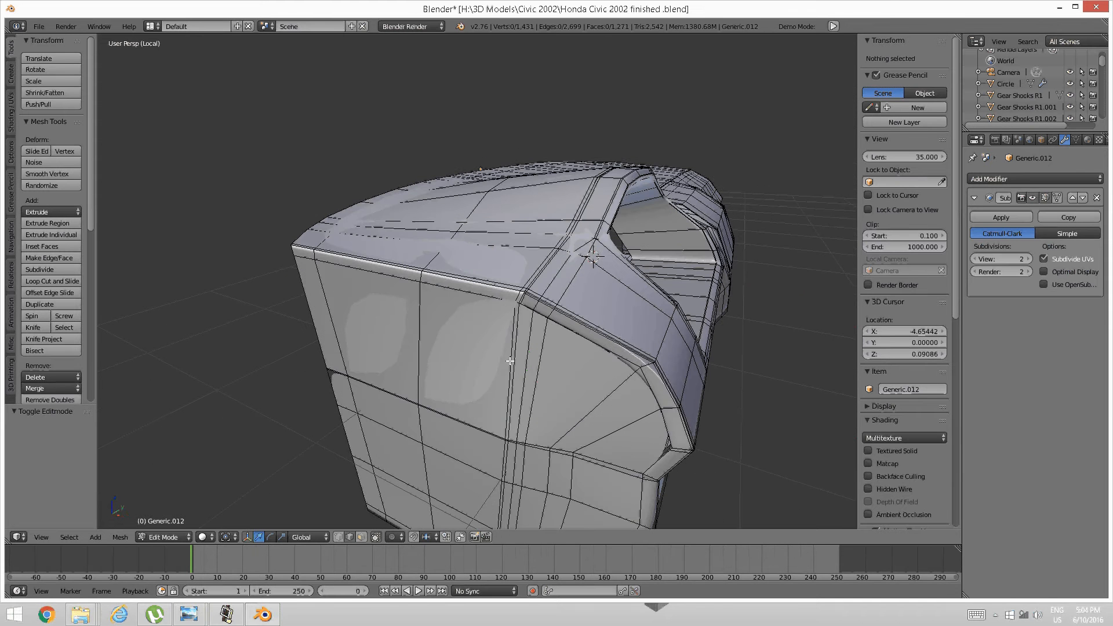
{"action": "right_click", "coordinate": [498, 352]}
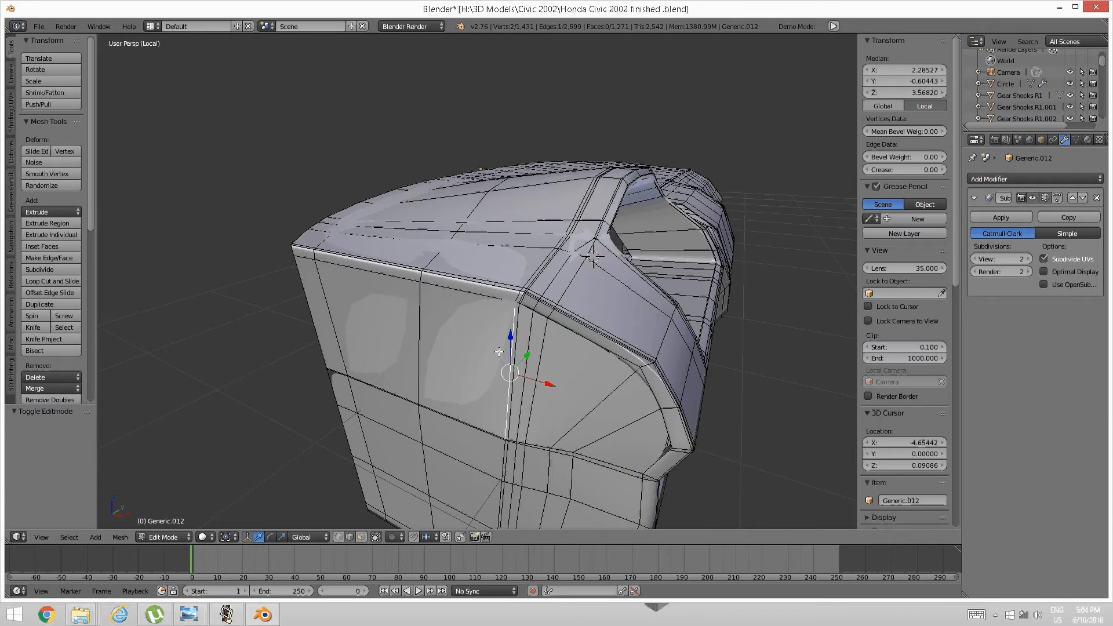
{"action": "key", "text": "ctrl+l"}
Hide the lower body and pillar, leaving only the upper dashboard panels visible.
{"action": "key", "text": "ctrl+o"}
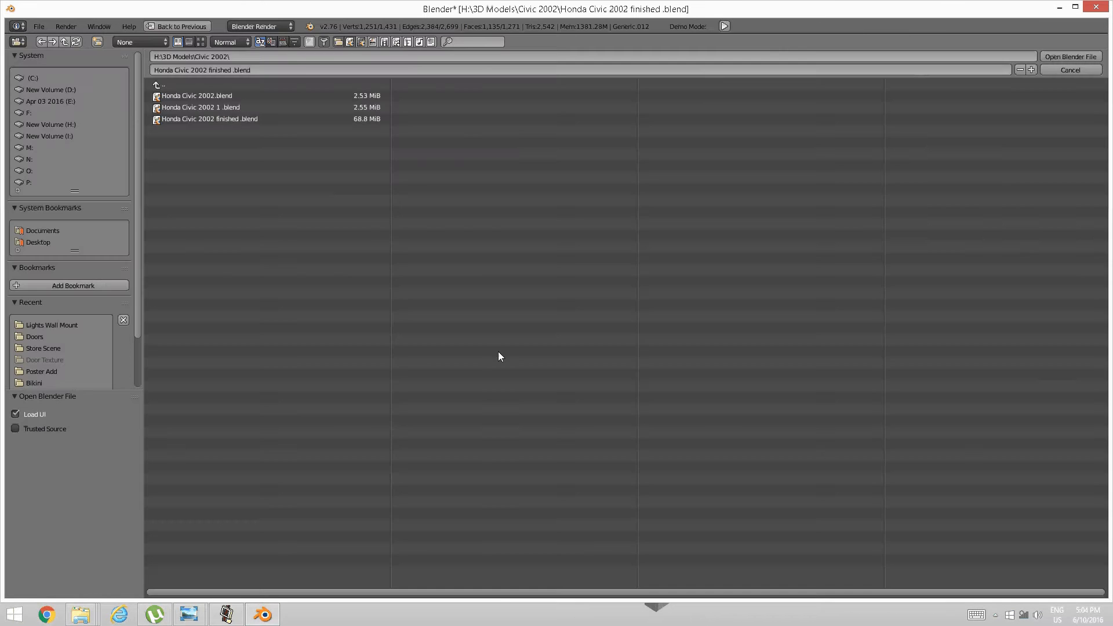
{"action": "left_click", "coordinate": [1049, 73]}
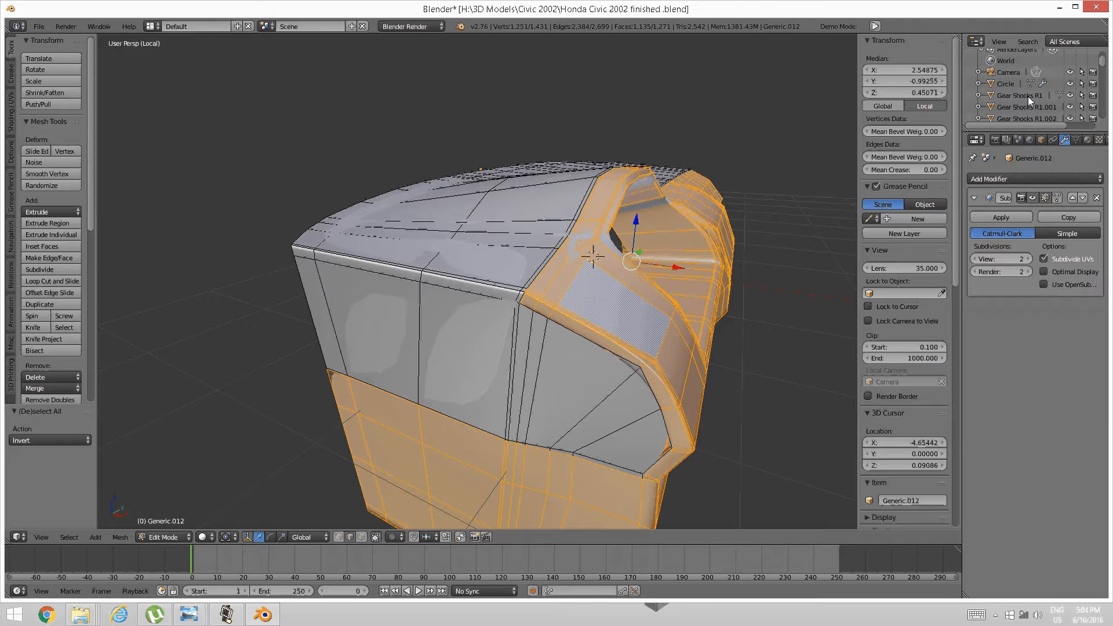
{"action": "key", "text": "ctrl+i"}
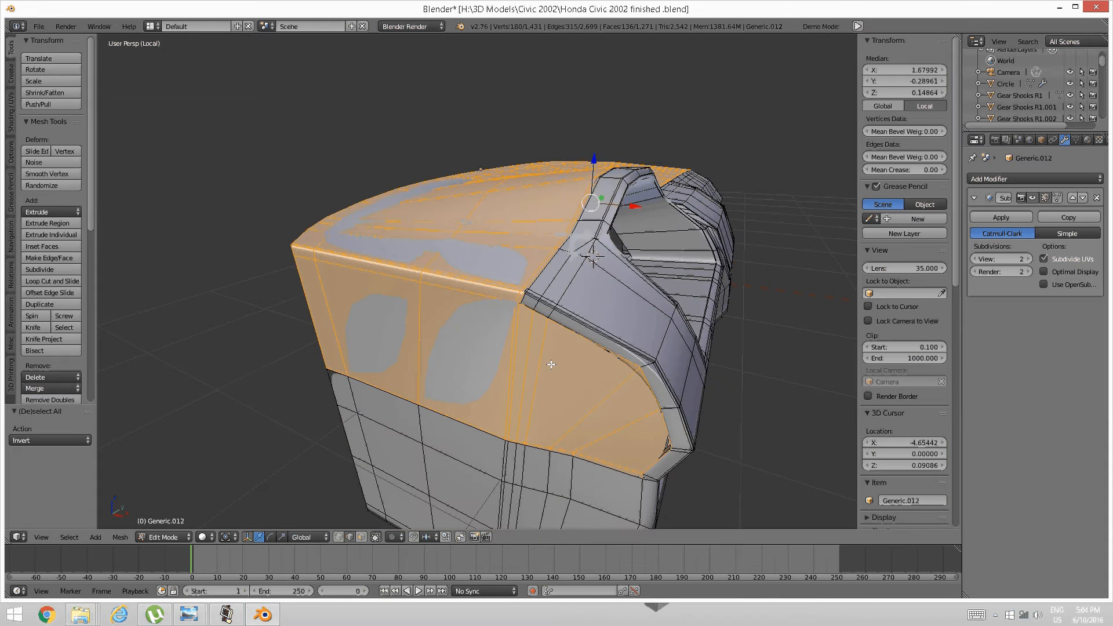
{"action": "key", "text": "ctrl+i"}
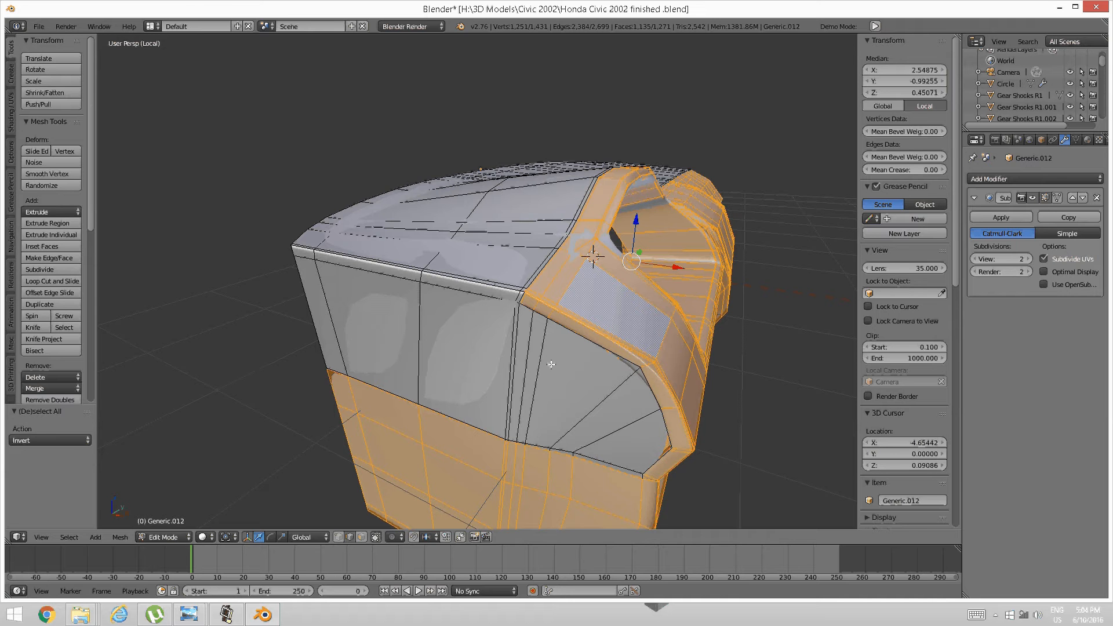
{"action": "key", "text": "h"}
{"action": "middle_click_drag", "start_coordinate": [551, 364], "coordinate": [423, 402]}
{"action": "key", "text": "ctrl+Tab"}
In edge select mode, select the end piece's bottom loop and curved border edges.
{"action": "left_click", "coordinate": [469, 292]}
{"action": "left_click", "coordinate": [423, 401], "text": "alt"}
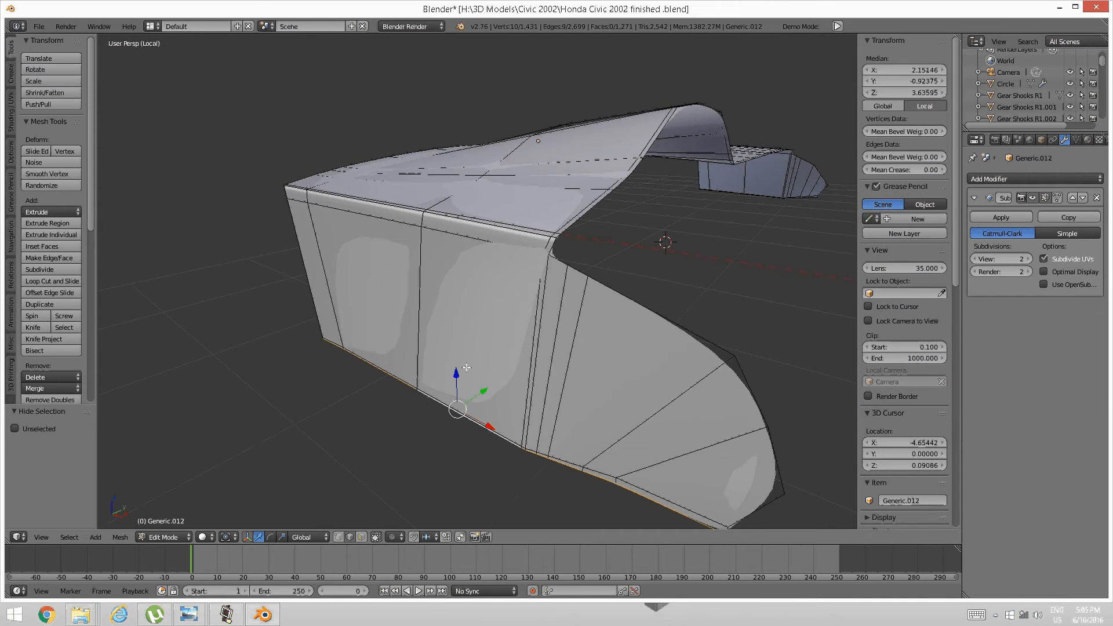
{"action": "left_click", "coordinate": [647, 407], "text": "alt+shift"}
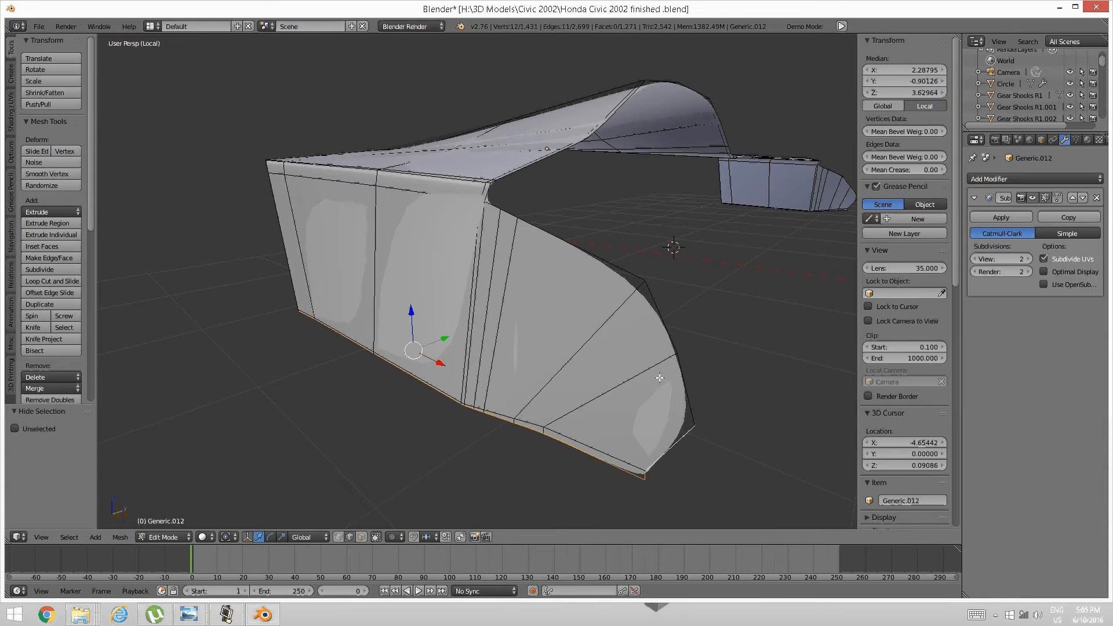
{"action": "left_click", "coordinate": [678, 380], "text": "alt+shift"}
{"action": "middle_click_drag", "start_coordinate": [636, 278], "coordinate": [624, 271]}
{"action": "key", "text": "ctrl+z"}
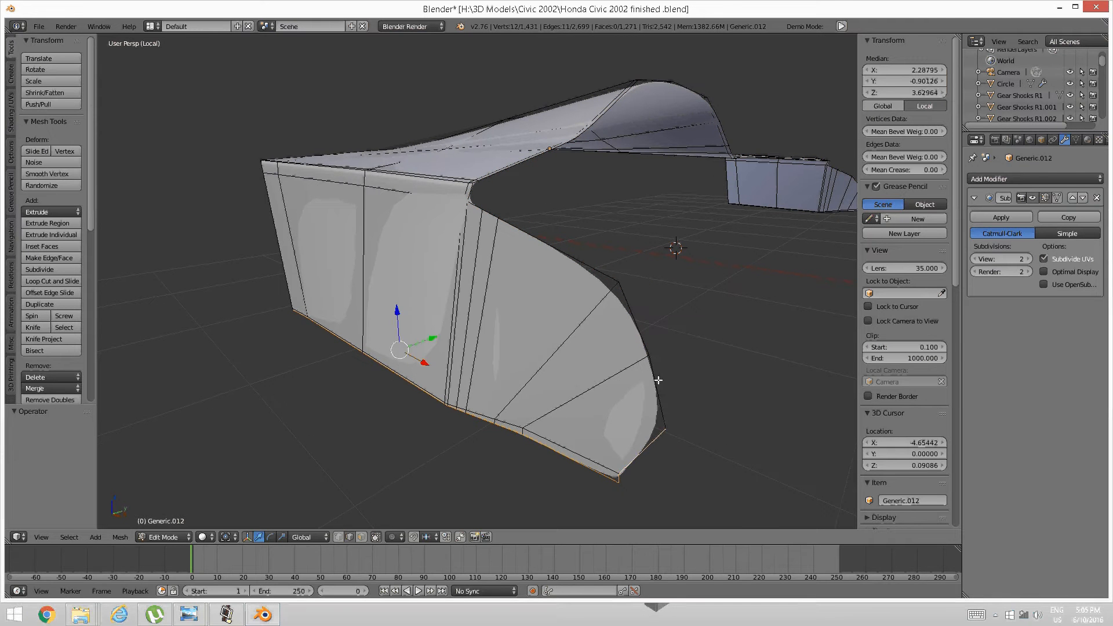
{"action": "left_click", "coordinate": [658, 380], "text": "shift"}
{"action": "left_click", "coordinate": [634, 321], "text": "shift"}
{"action": "left_click", "coordinate": [603, 275], "text": "shift"}
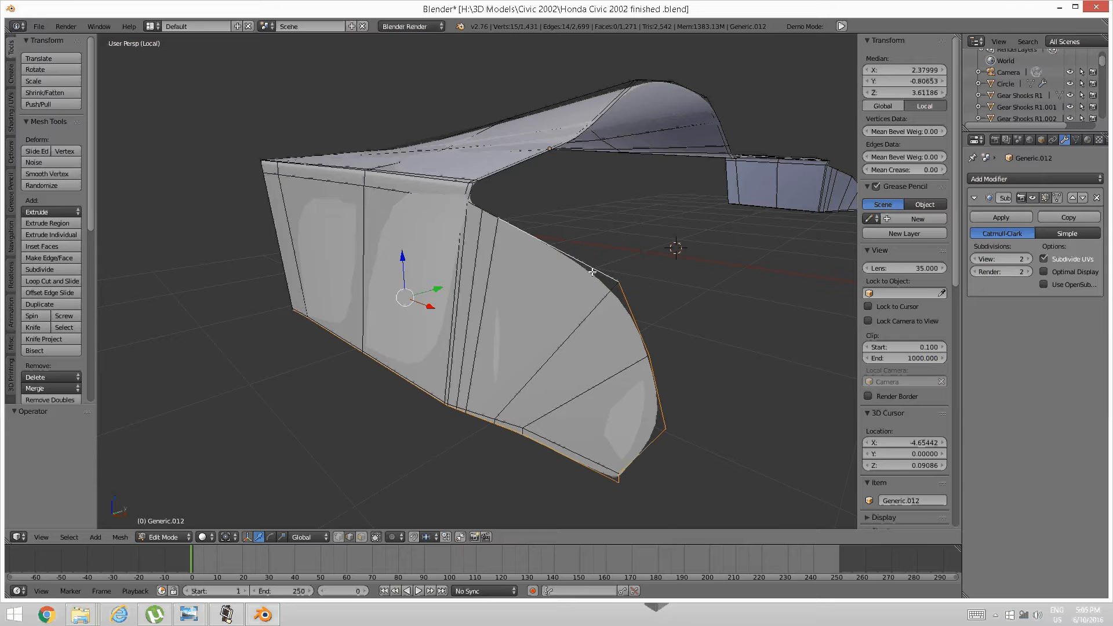
{"action": "right_click", "coordinate": [491, 214], "text": "shift"}
{"action": "right_click", "coordinate": [478, 207], "text": "shift"}
{"action": "scroll", "coordinate": [725, 178], "scroll_direction": "down", "scroll_amount": 4}
{"action": "middle_click_drag", "start_coordinate": [732, 185], "coordinate": [551, 281]}
{"action": "scroll", "coordinate": [529, 289], "scroll_direction": "up", "scroll_amount": 4}
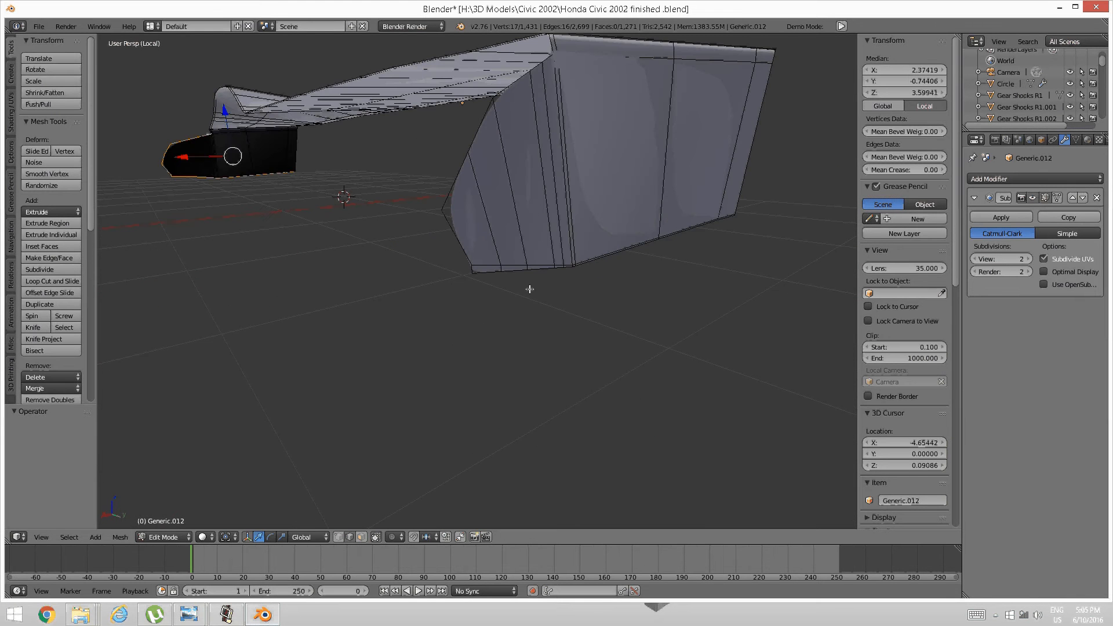
Add the bottom border loop and left border edges, dropping the stray upper-left corner edges.
{"action": "right_click", "coordinate": [494, 275], "text": "alt+shift"}
{"action": "right_click", "coordinate": [472, 267], "text": "alt+shift"}
{"action": "middle_click_drag", "start_coordinate": [475, 198], "coordinate": [457, 335]}
{"action": "right_click", "coordinate": [444, 353], "text": "shift"}
{"action": "right_click", "coordinate": [453, 311], "text": "shift"}
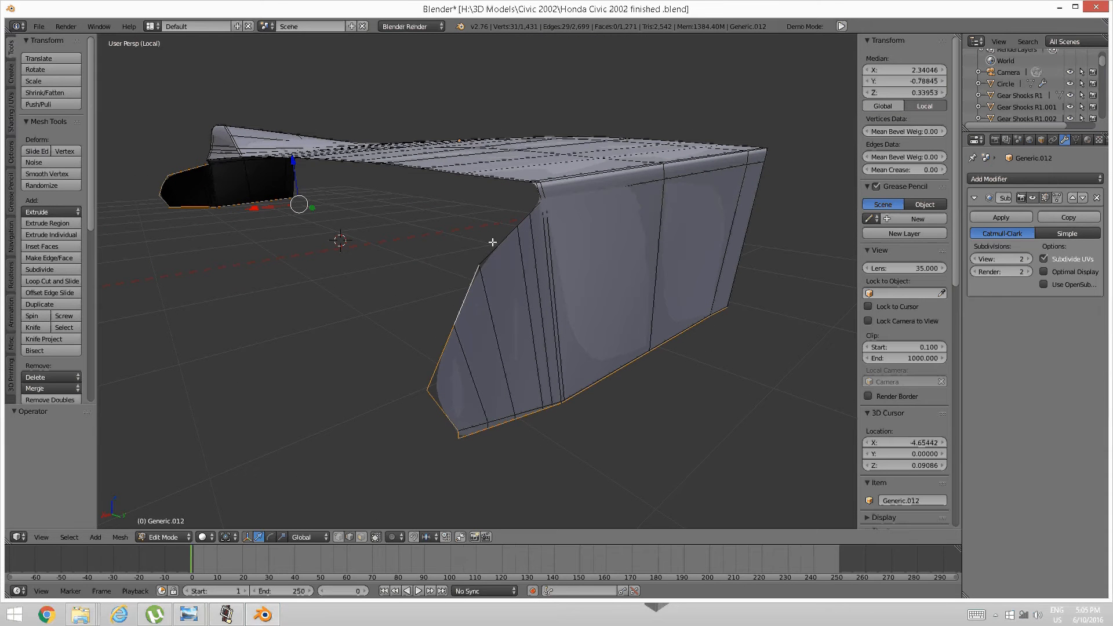
{"action": "right_click", "coordinate": [492, 241], "text": "shift"}
{"action": "right_click", "coordinate": [513, 219], "text": "shift"}
{"action": "right_click", "coordinate": [529, 209], "text": "shift"}
{"action": "middle_click_drag", "start_coordinate": [529, 210], "coordinate": [541, 273]}
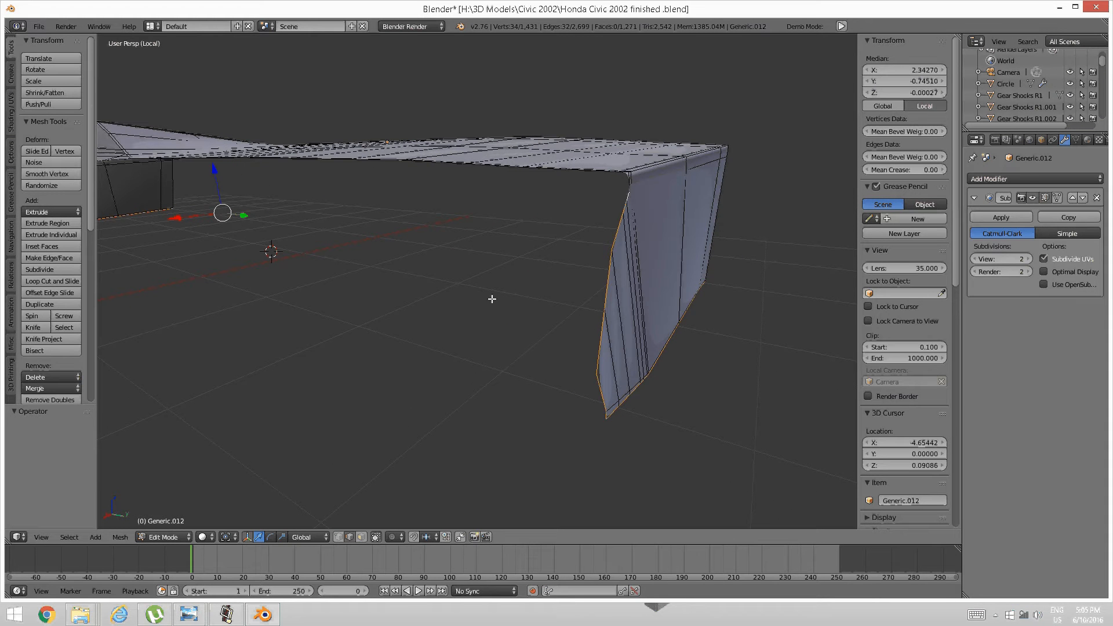
{"action": "key", "text": "ctrl+z"}
{"action": "key", "text": "ctrl+z"}
{"action": "key", "text": "ctrl+z"}
{"action": "key", "text": "ctrl+z"}
{"action": "key", "text": "ctrl+z"}
{"action": "key", "text": "ctrl+z"}
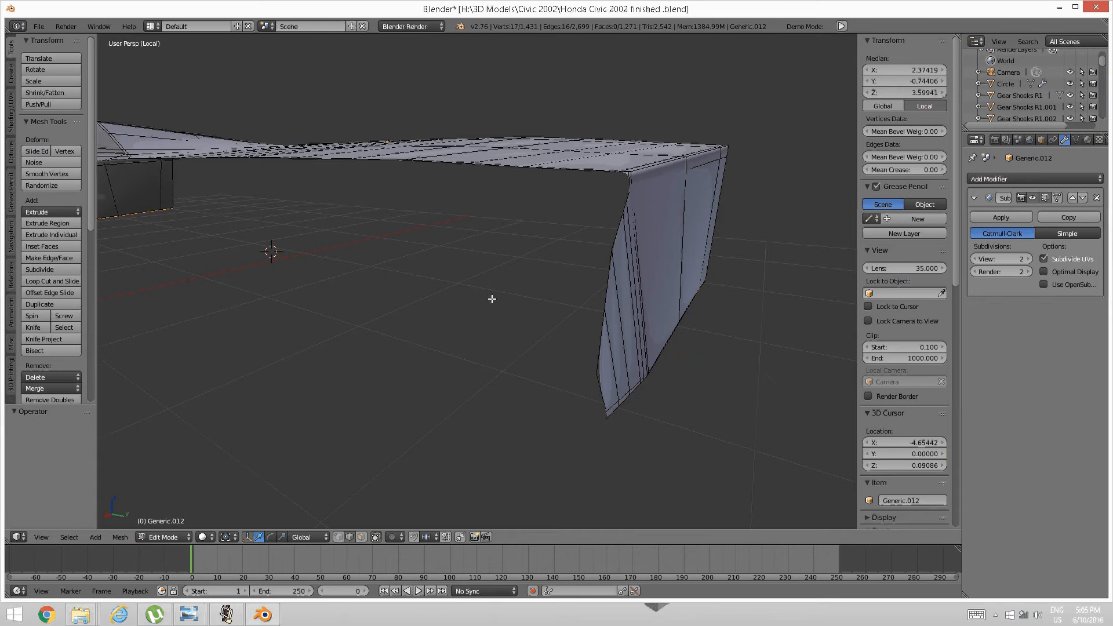
{"action": "middle_click_drag", "start_coordinate": [492, 299], "coordinate": [546, 281]}
{"action": "scroll", "coordinate": [522, 290], "scroll_direction": "up", "scroll_amount": 1}
{"action": "middle_click_drag", "start_coordinate": [485, 312], "coordinate": [472, 316]}
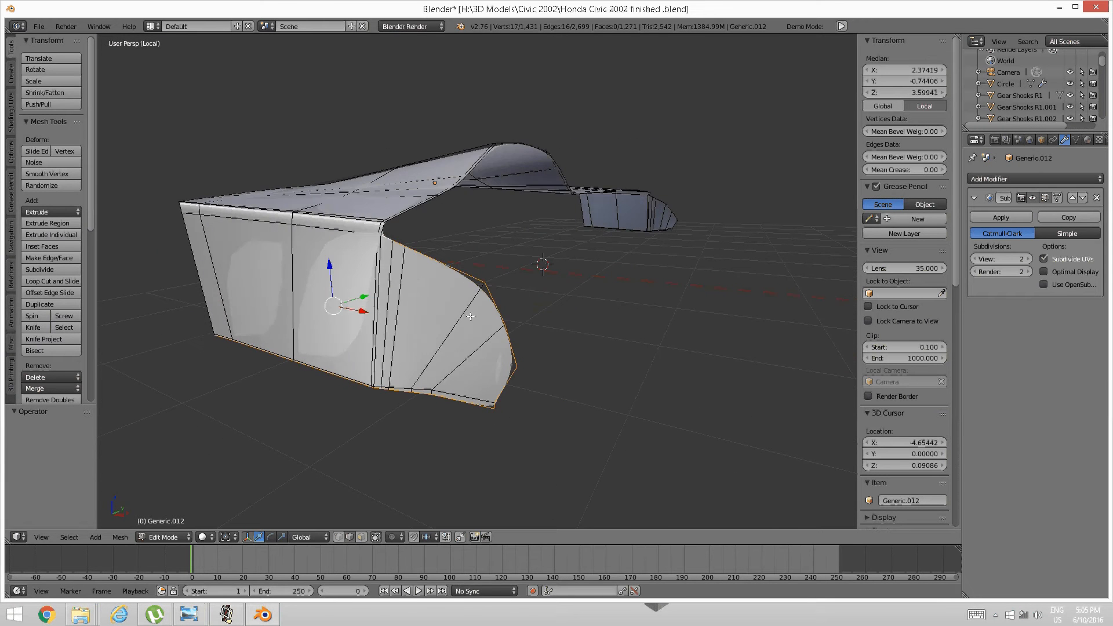
Extrude the selected curved border edges along Y into a short lip.
{"action": "key", "text": "e"}
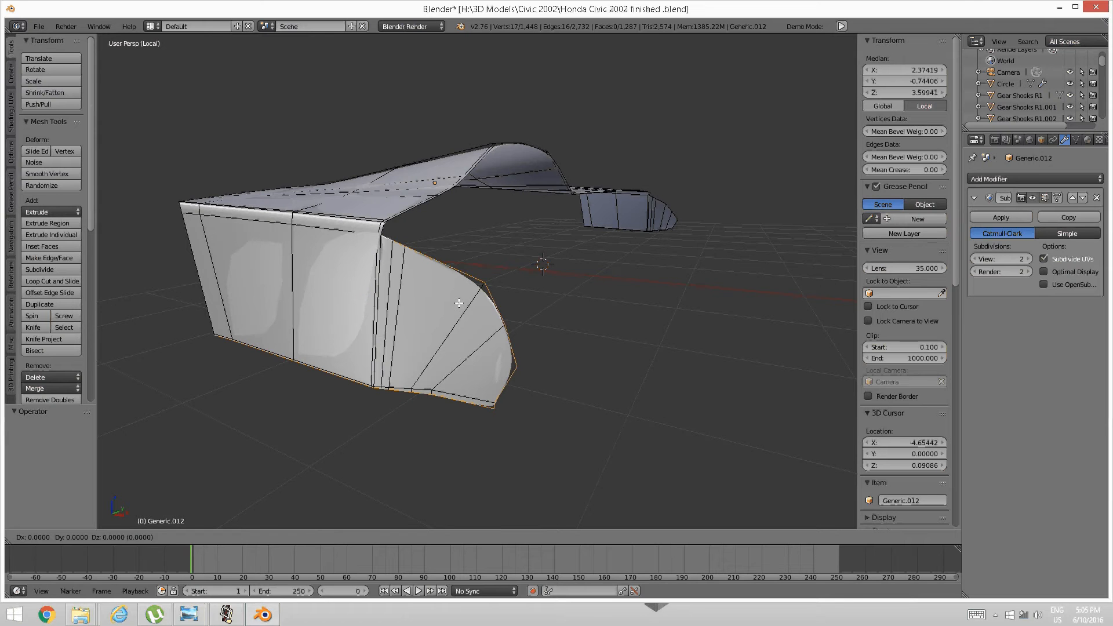
{"action": "key", "text": "z"}
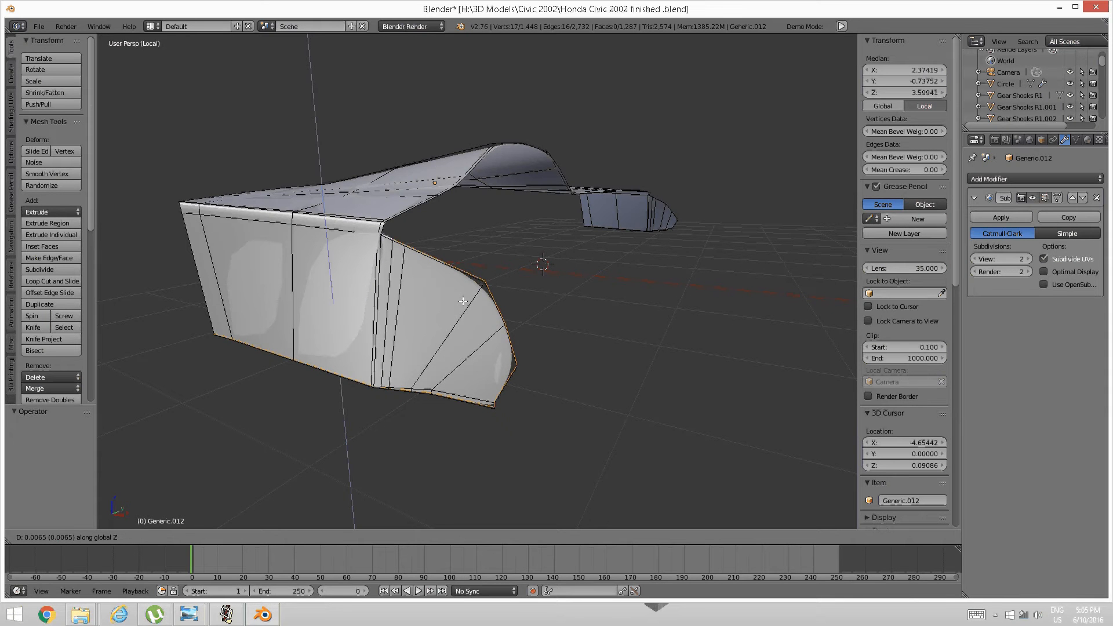
{"action": "key", "text": "y"}
{"action": "left_click", "coordinate": [470, 301]}
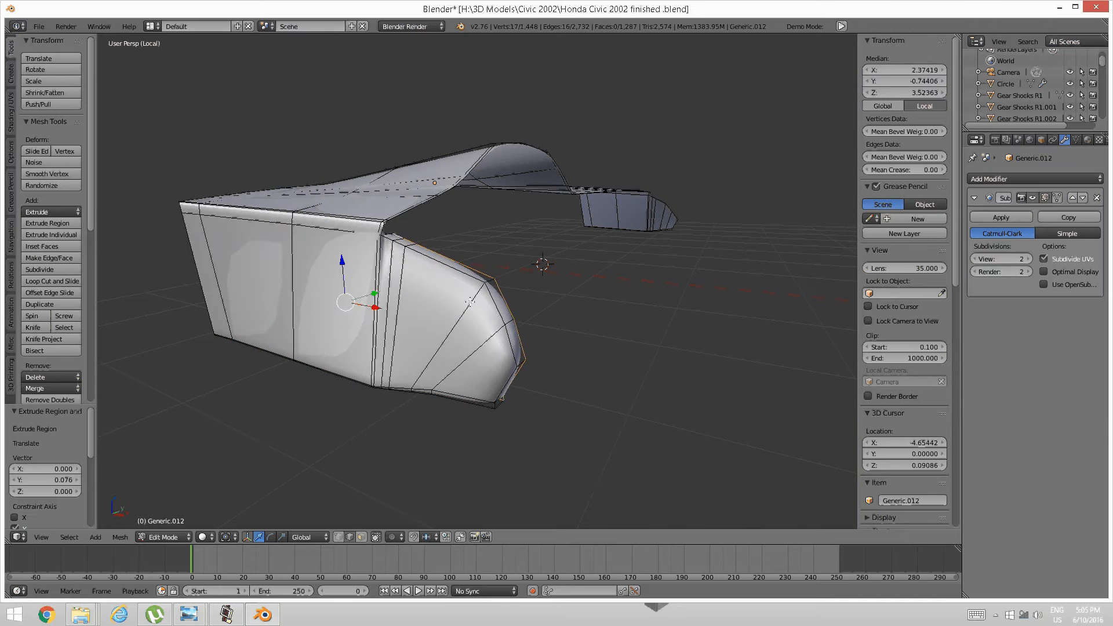
{"action": "middle_click_drag", "start_coordinate": [470, 302], "coordinate": [398, 281]}
{"action": "scroll", "coordinate": [395, 310], "scroll_direction": "up", "scroll_amount": 3}
{"action": "scroll", "coordinate": [394, 310], "scroll_direction": "down", "scroll_amount": 1}
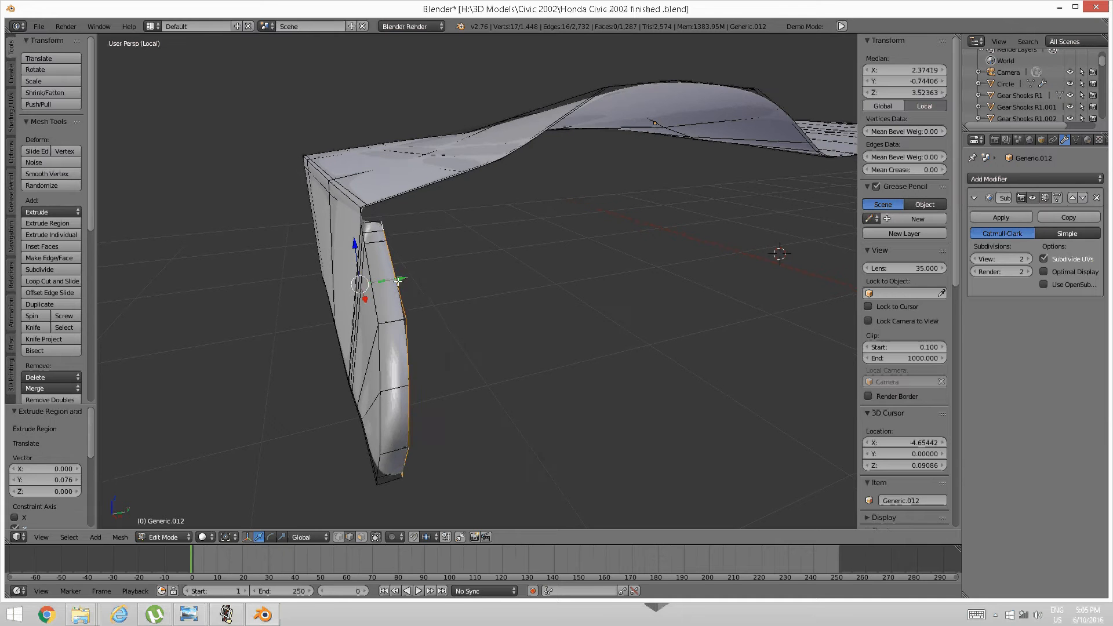
{"action": "left_click_drag", "start_coordinate": [397, 281], "coordinate": [393, 282]}
Select the other end piece's bottom loop and front vertical border edges.
{"action": "key", "text": "a"}
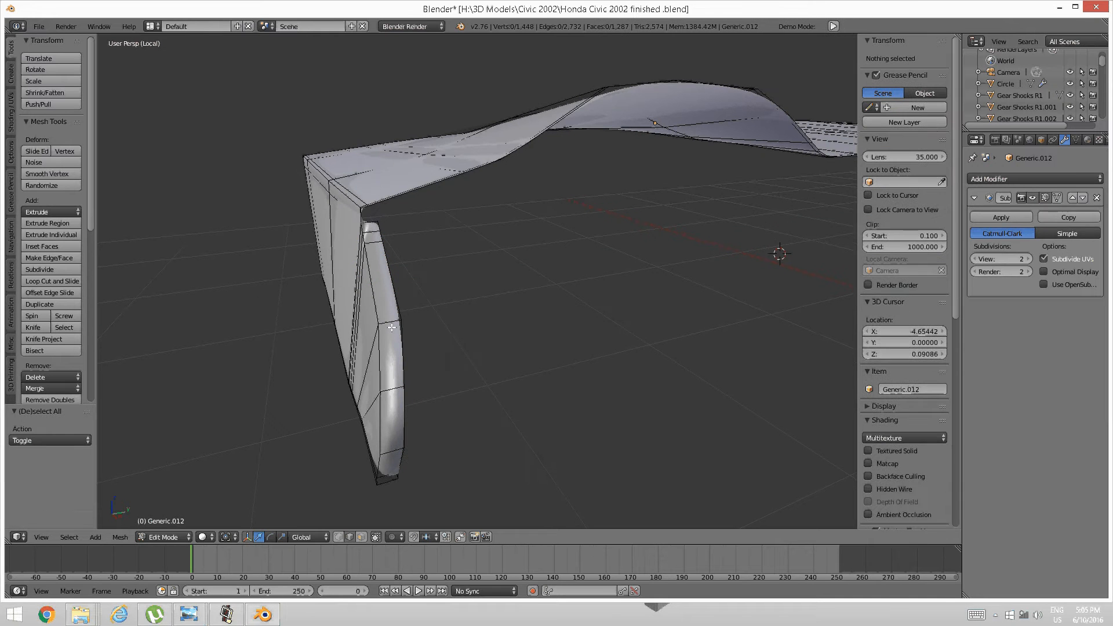
{"action": "middle_click_drag", "start_coordinate": [477, 291], "coordinate": [570, 276]}
{"action": "scroll", "coordinate": [446, 294], "scroll_direction": "up", "scroll_amount": 5}
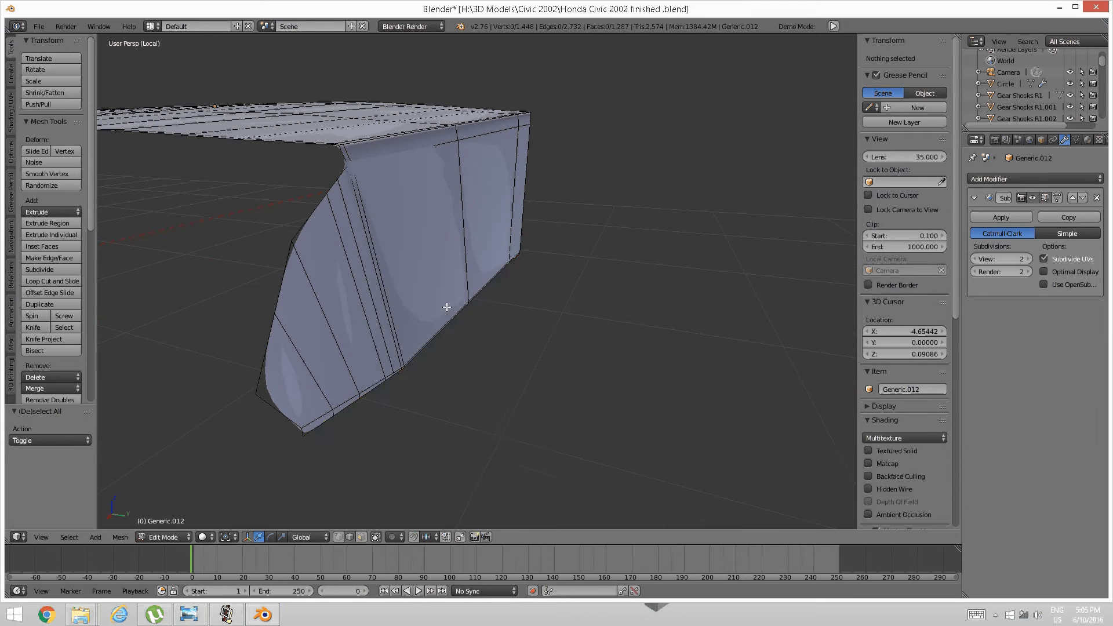
{"action": "right_click", "coordinate": [427, 336], "text": "alt"}
{"action": "right_click", "coordinate": [297, 434], "text": "alt+shift"}
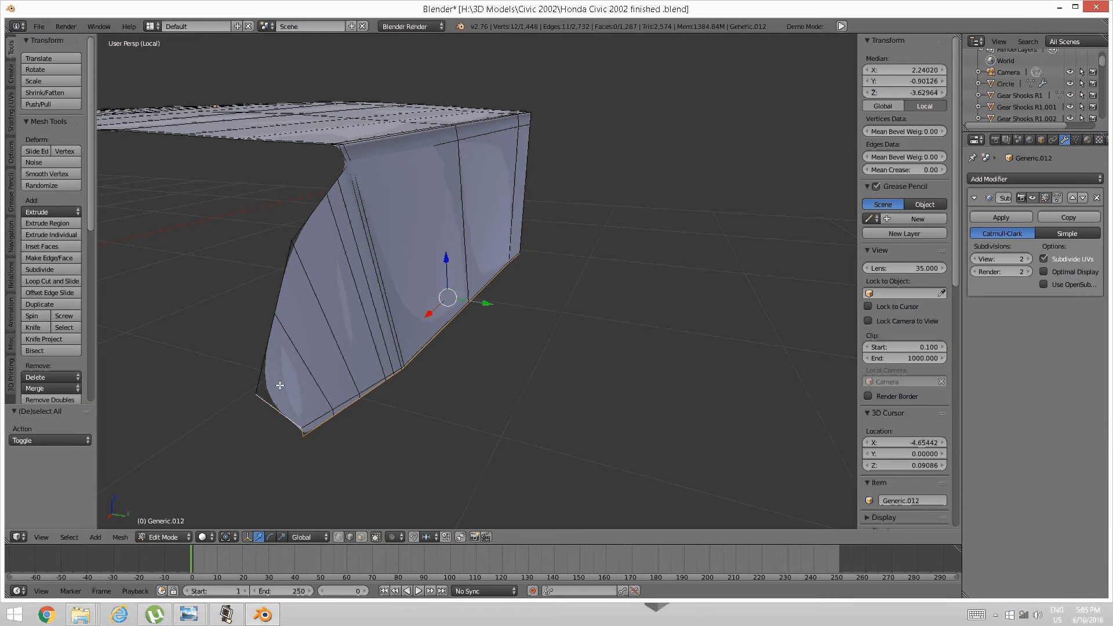
{"action": "right_click", "coordinate": [266, 364], "text": "shift"}
{"action": "right_click", "coordinate": [275, 302], "text": "shift"}
{"action": "right_click", "coordinate": [293, 239], "text": "shift"}
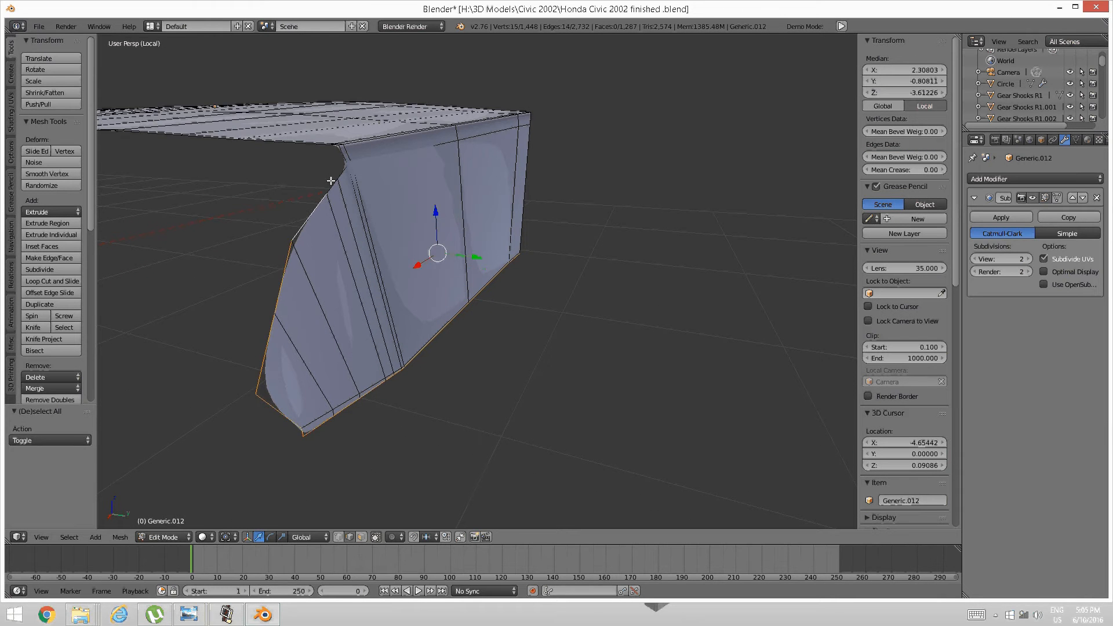
{"action": "right_click", "coordinate": [336, 176], "text": "shift"}
{"action": "right_click", "coordinate": [339, 173], "text": "shift"}
Extrude the other end piece's border edges along Y into a matching lip.
{"action": "key", "text": "e"}
{"action": "key", "text": "y"}
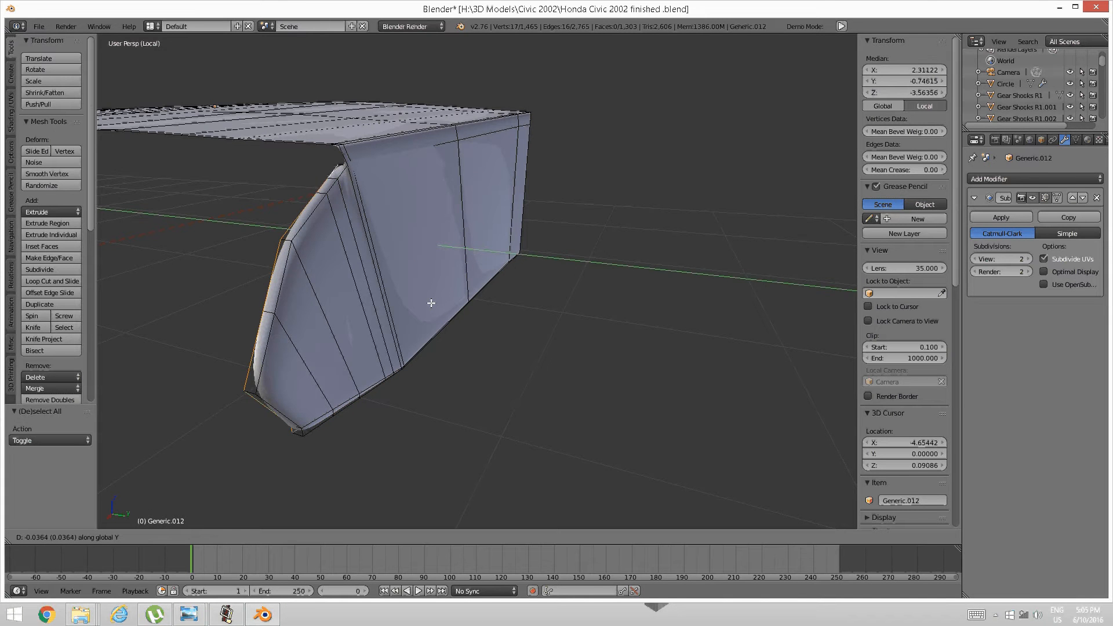
{"action": "left_click", "coordinate": [430, 303]}
{"action": "middle_click_drag", "start_coordinate": [355, 320], "coordinate": [368, 327]}
{"action": "left_click_drag", "start_coordinate": [635, 268], "coordinate": [631, 266]}
{"action": "key", "text": "a"}
Select the panel's front border edge loop.
{"action": "middle_click_drag", "start_coordinate": [606, 261], "coordinate": [492, 288]}
{"action": "scroll", "coordinate": [482, 286], "scroll_direction": "up", "scroll_amount": 4}
{"action": "right_click", "coordinate": [434, 298]}
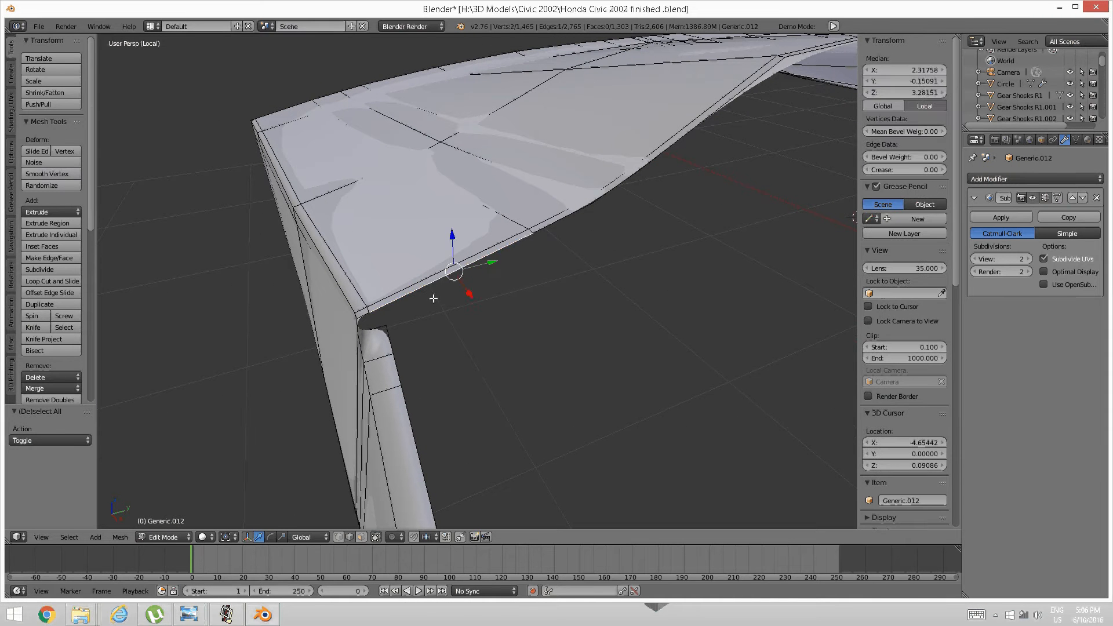
{"action": "right_click", "coordinate": [495, 249], "text": "shift"}
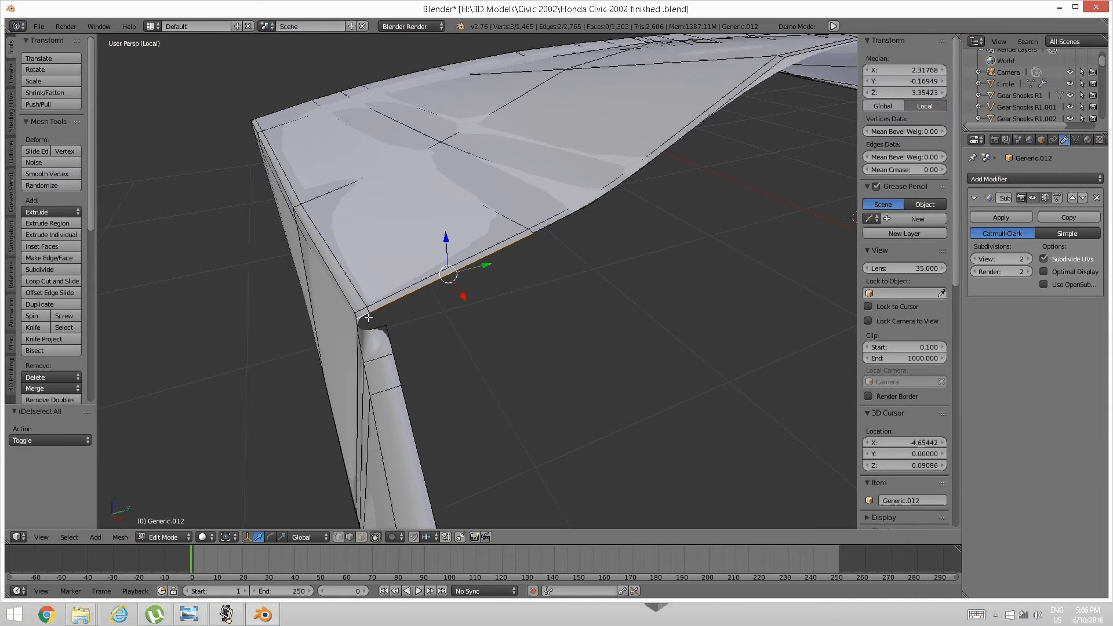
{"action": "right_click", "coordinate": [582, 217], "text": "shift"}
{"action": "middle_click_drag", "start_coordinate": [671, 191], "coordinate": [579, 234]}
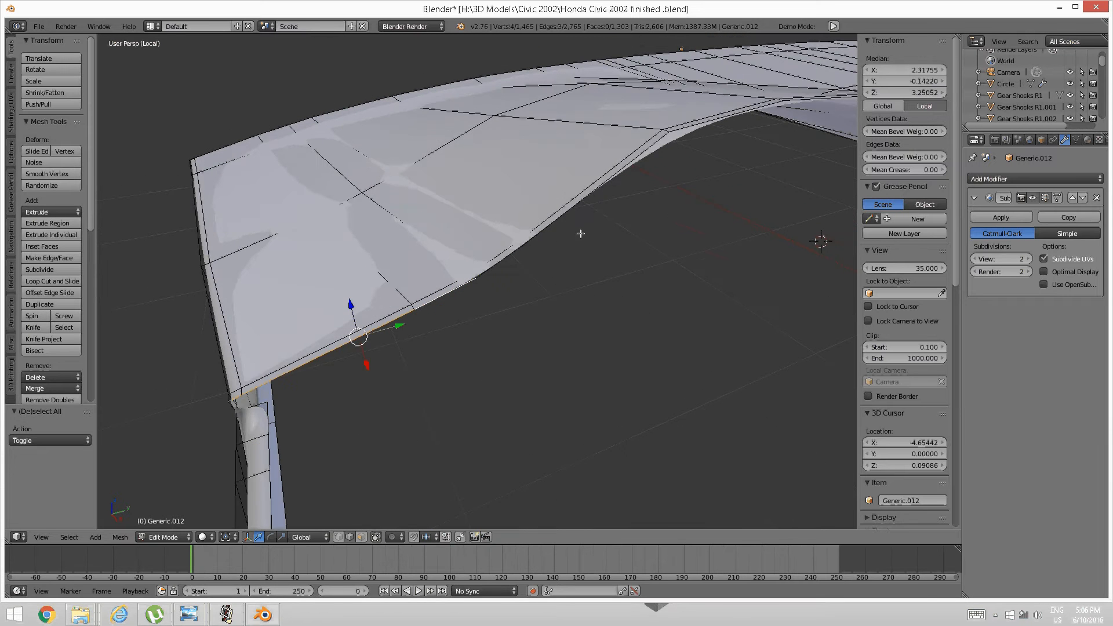
{"action": "right_click", "coordinate": [564, 237], "text": "shift"}
{"action": "key", "text": "ctrl+z"}
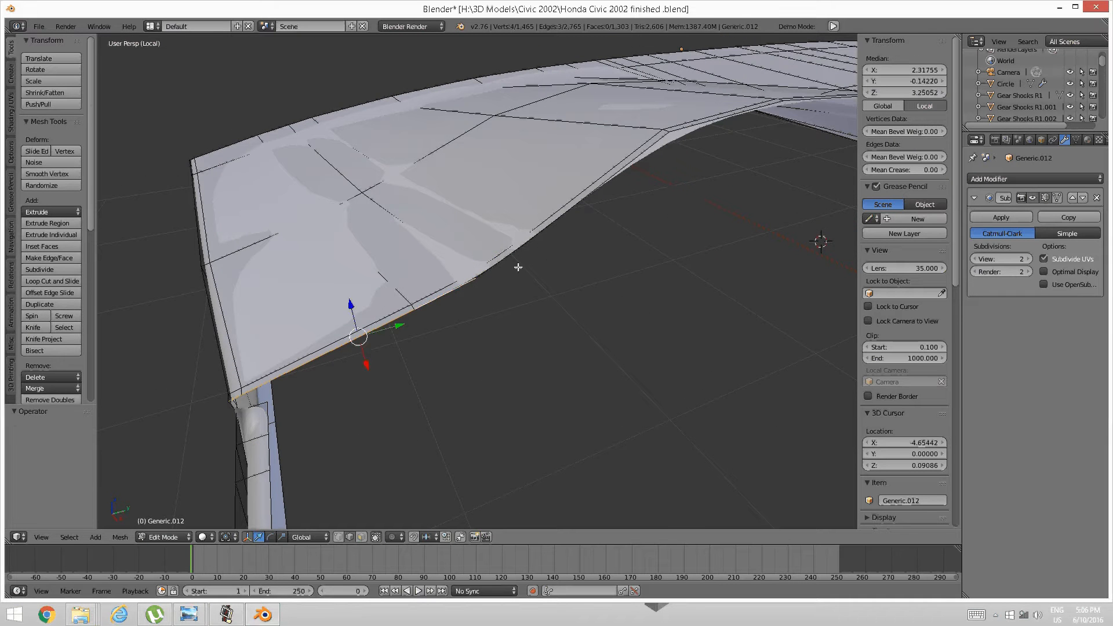
{"action": "right_click", "coordinate": [517, 267], "text": "shift"}
{"action": "right_click", "coordinate": [545, 235], "text": "shift"}
{"action": "scroll", "coordinate": [617, 206], "scroll_direction": "down", "scroll_amount": 3}
{"action": "middle_click_drag", "start_coordinate": [617, 206], "coordinate": [622, 219]}
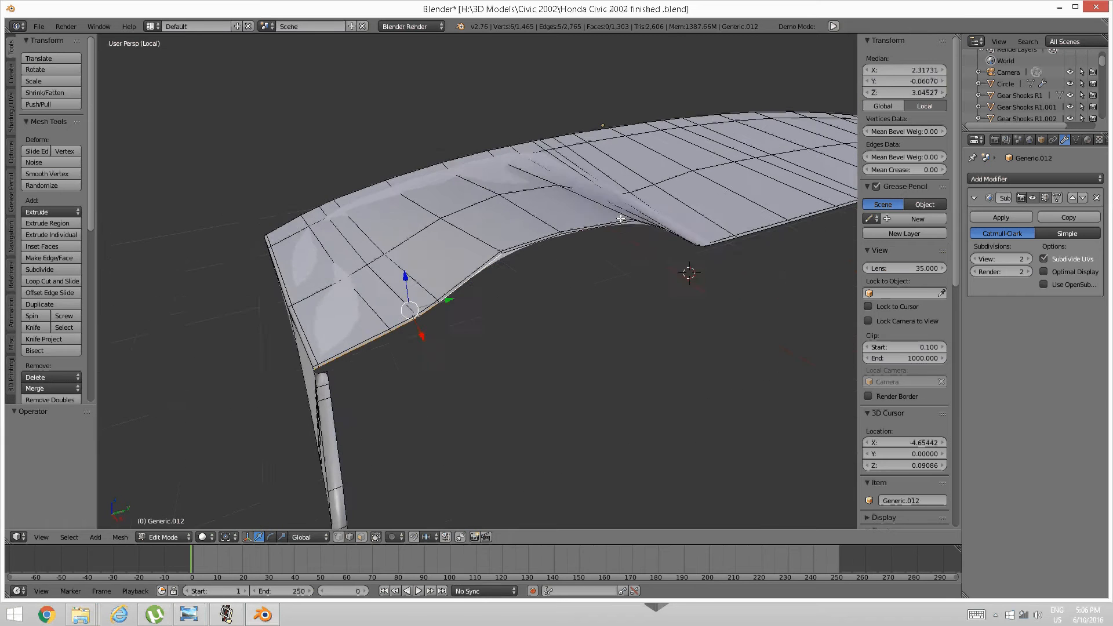
{"action": "right_click", "coordinate": [545, 249], "text": "alt+shift"}
{"action": "middle_click_drag", "start_coordinate": [543, 250], "coordinate": [497, 300]}
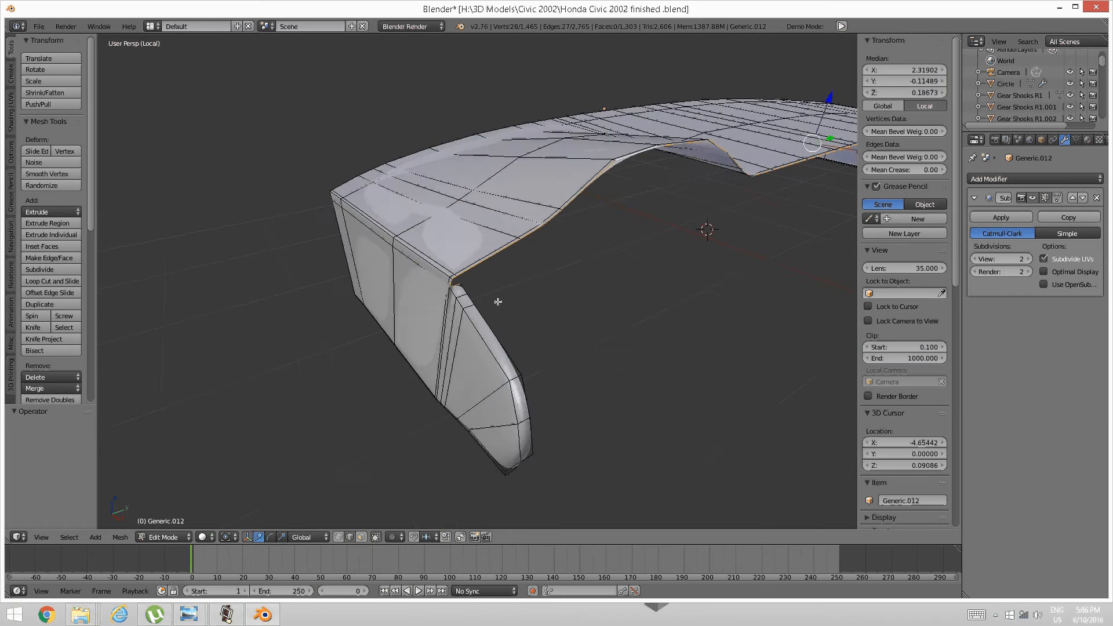
{"action": "scroll", "coordinate": [496, 303], "scroll_direction": "up", "scroll_amount": 3}
Remove the short panel-gap edges and a corner vertex from the selection.
{"action": "right_click", "coordinate": [428, 293], "text": "shift"}
{"action": "right_click", "coordinate": [414, 285], "text": "shift"}
{"action": "scroll", "coordinate": [414, 286], "scroll_direction": "down", "scroll_amount": 6}
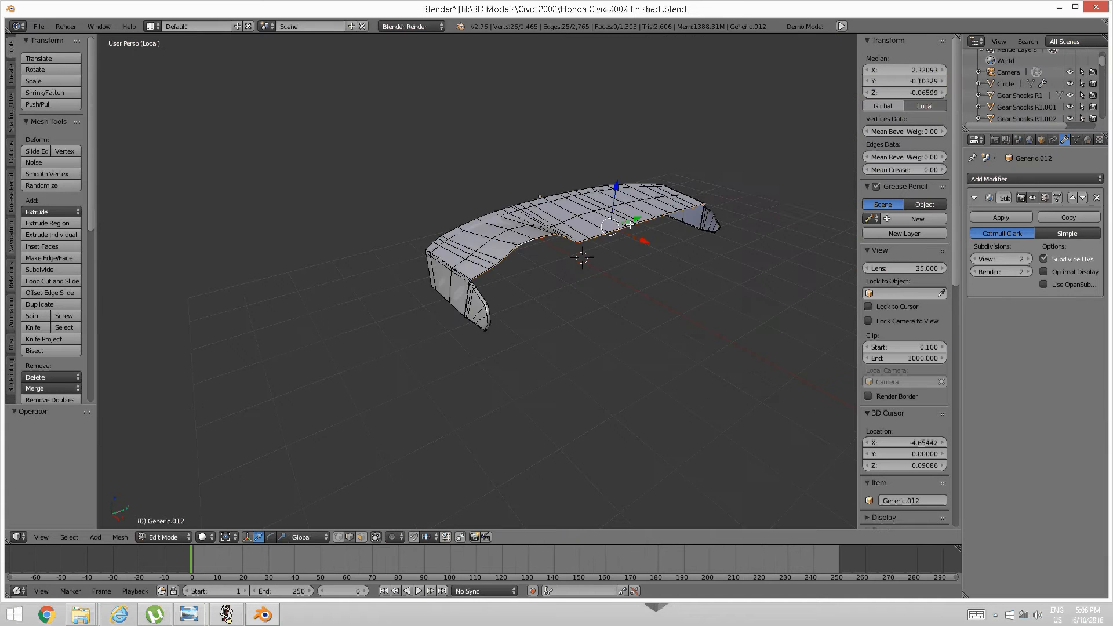
{"action": "middle_click_drag", "start_coordinate": [414, 285], "coordinate": [584, 236]}
{"action": "scroll", "coordinate": [583, 236], "scroll_direction": "up", "scroll_amount": 3}
{"action": "scroll", "coordinate": [494, 299], "scroll_direction": "up", "scroll_amount": 1}
{"action": "middle_click_drag", "start_coordinate": [545, 281], "coordinate": [520, 276], "text": "shift"}
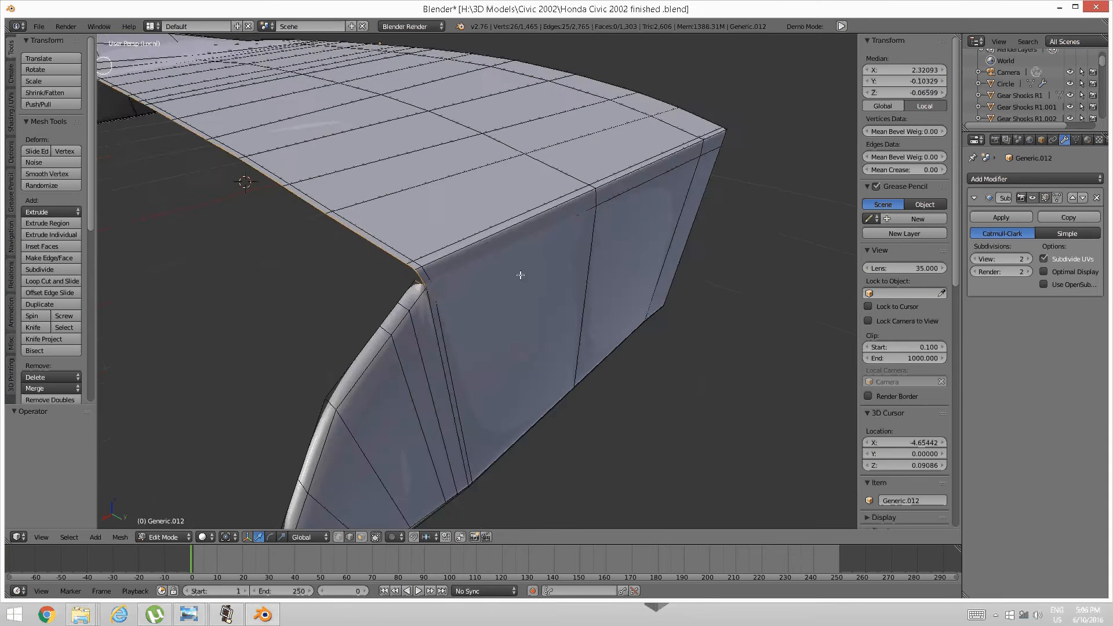
{"action": "scroll", "coordinate": [475, 293], "scroll_direction": "up", "scroll_amount": 1}
{"action": "scroll", "coordinate": [475, 293], "scroll_direction": "down", "scroll_amount": 1}
{"action": "middle_click_drag", "start_coordinate": [442, 290], "coordinate": [451, 287], "text": "shift"}
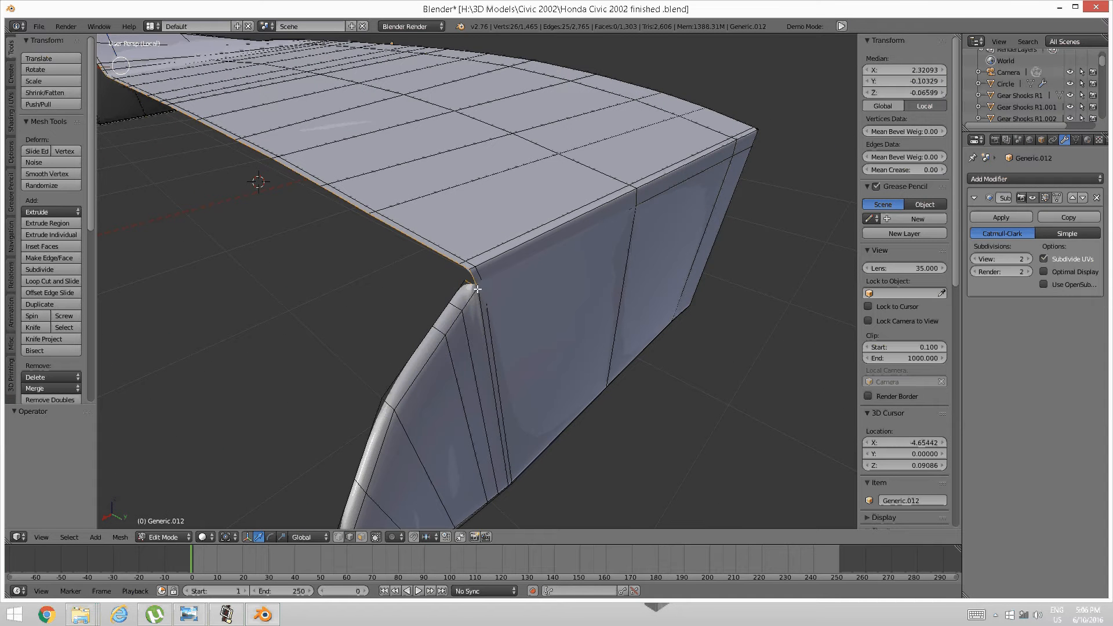
{"action": "right_click", "coordinate": [462, 280], "text": "shift"}
{"action": "scroll", "coordinate": [443, 268], "scroll_direction": "up", "scroll_amount": 1}
{"action": "scroll", "coordinate": [440, 261], "scroll_direction": "up", "scroll_amount": 1}
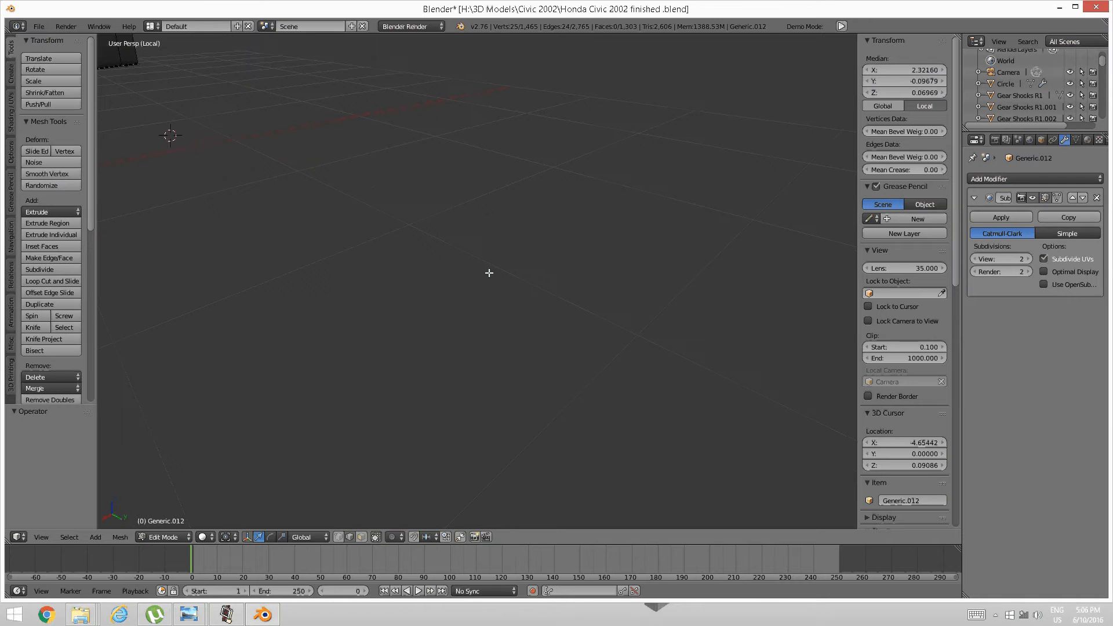
{"action": "scroll", "coordinate": [489, 273], "scroll_direction": "down", "scroll_amount": 1}
Deselect one more corner vertex and extrude the front edges 0.038 downward along Z.
{"action": "right_click", "coordinate": [509, 276], "text": "shift"}
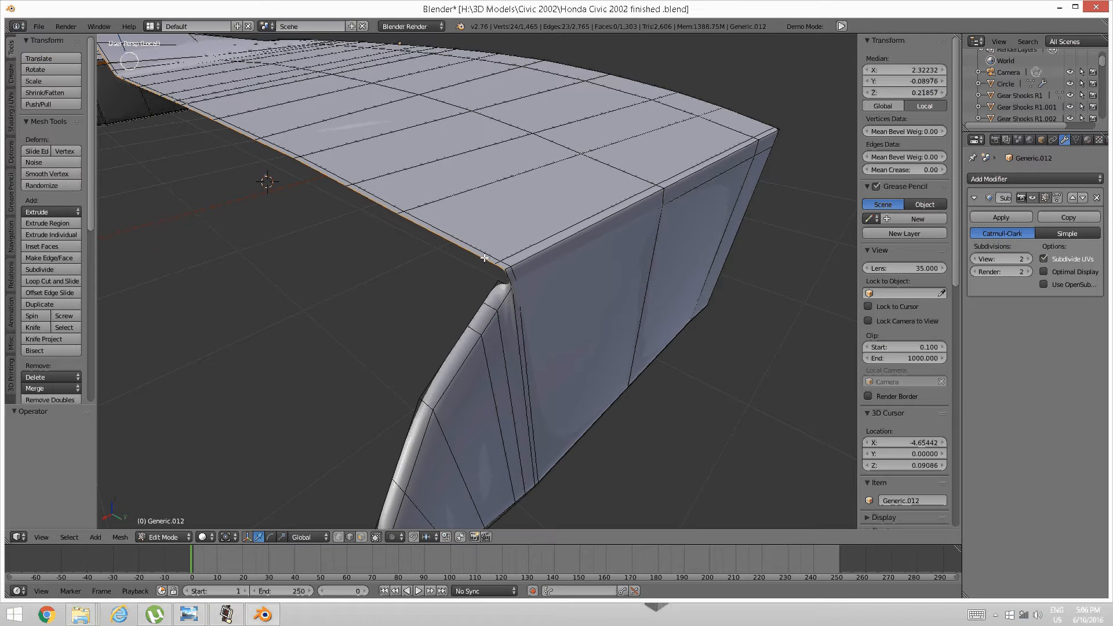
{"action": "key", "text": "e"}
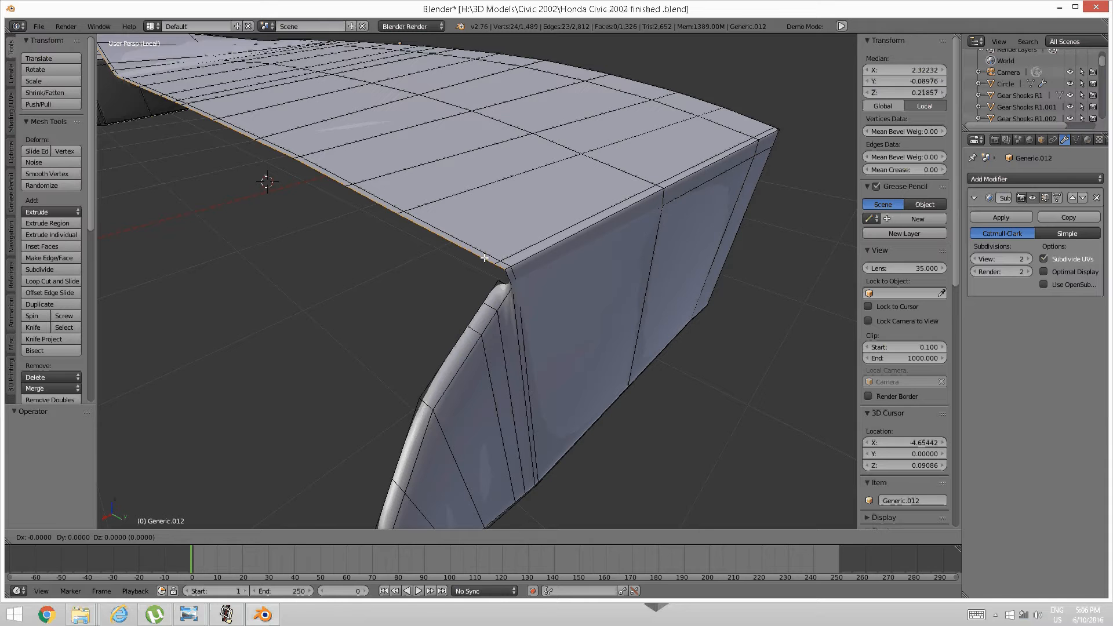
{"action": "key", "text": "z"}
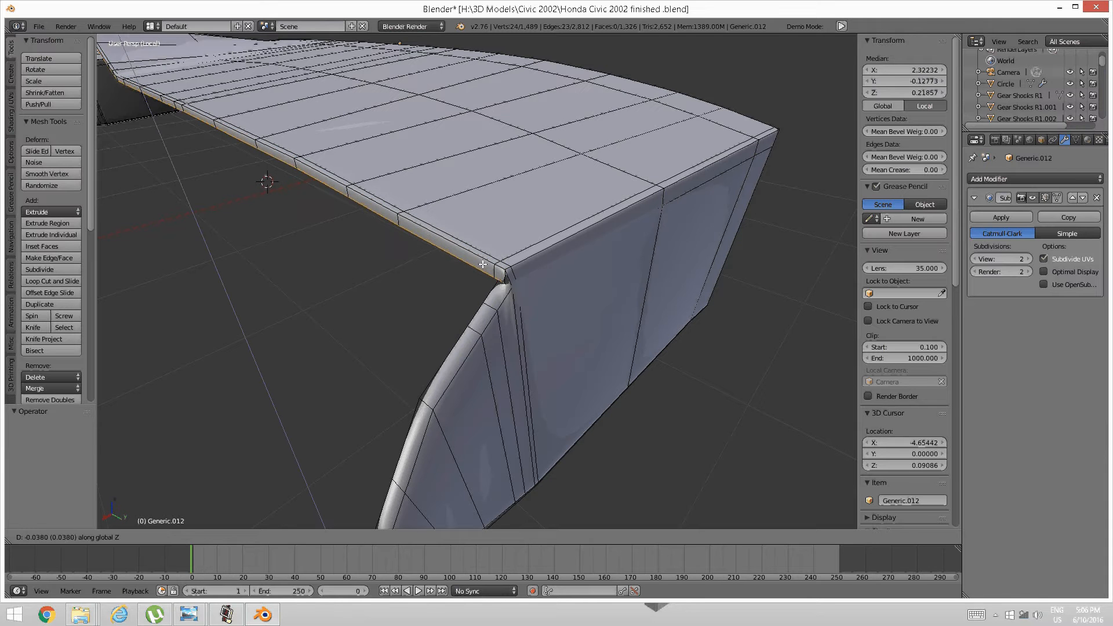
{"action": "left_click", "coordinate": [434, 280]}
Shift the junction corner edge along Y and raise it 0.018 along Z.
{"action": "scroll", "coordinate": [428, 279], "scroll_direction": "down", "scroll_amount": 6}
{"action": "middle_click_drag", "start_coordinate": [378, 270], "coordinate": [442, 310]}
{"action": "scroll", "coordinate": [427, 290], "scroll_direction": "up", "scroll_amount": 7}
{"action": "scroll", "coordinate": [427, 292], "scroll_direction": "down", "scroll_amount": 3}
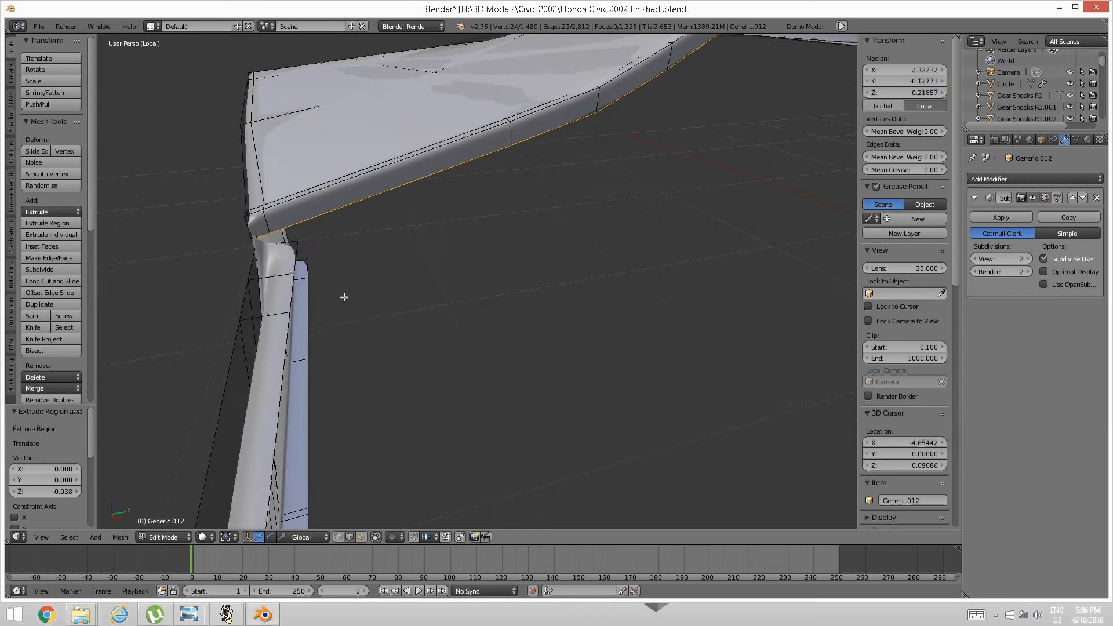
{"action": "scroll", "coordinate": [348, 298], "scroll_direction": "up", "scroll_amount": 2}
{"action": "middle_click_drag", "start_coordinate": [355, 298], "coordinate": [389, 265]}
{"action": "key", "text": "a"}
{"action": "right_click", "coordinate": [389, 264]}
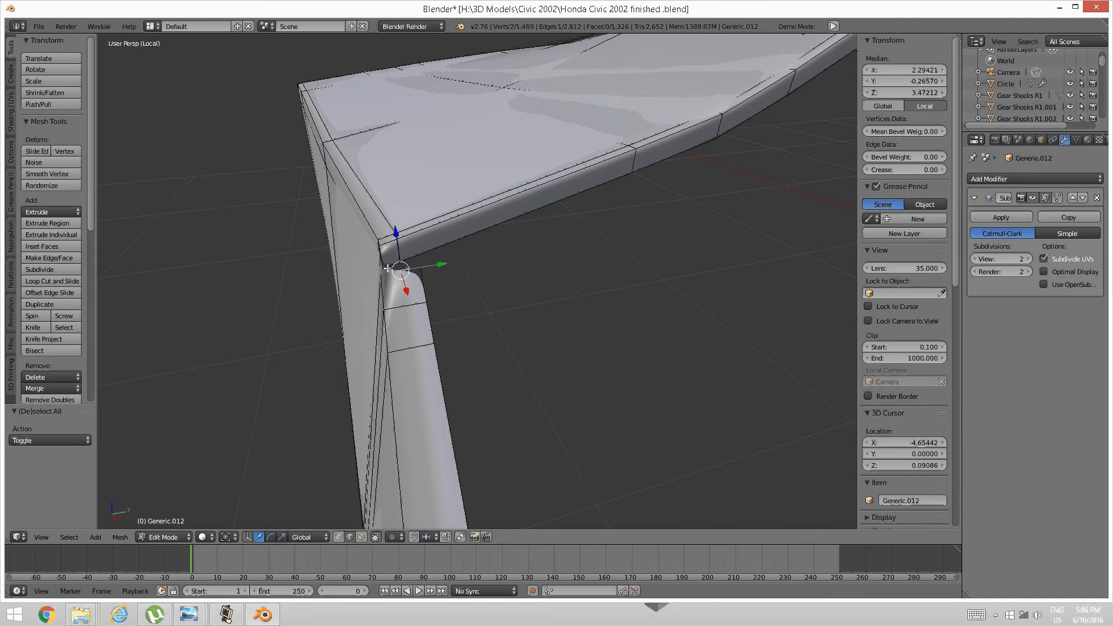
{"action": "key", "text": "g"}
{"action": "key", "text": "y"}
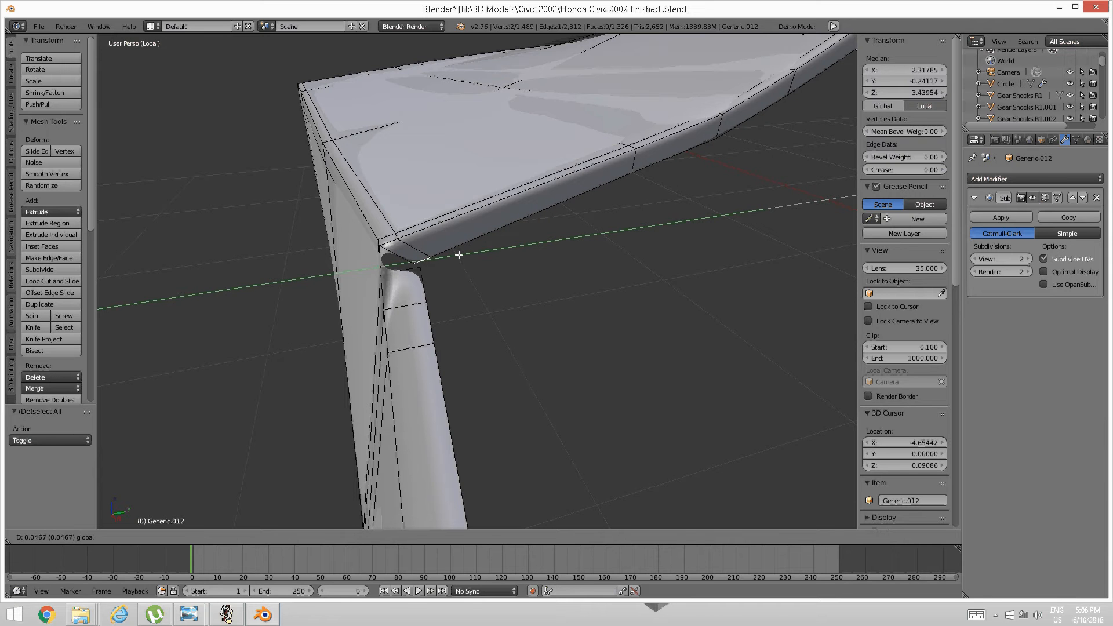
{"action": "left_click", "coordinate": [458, 255]}
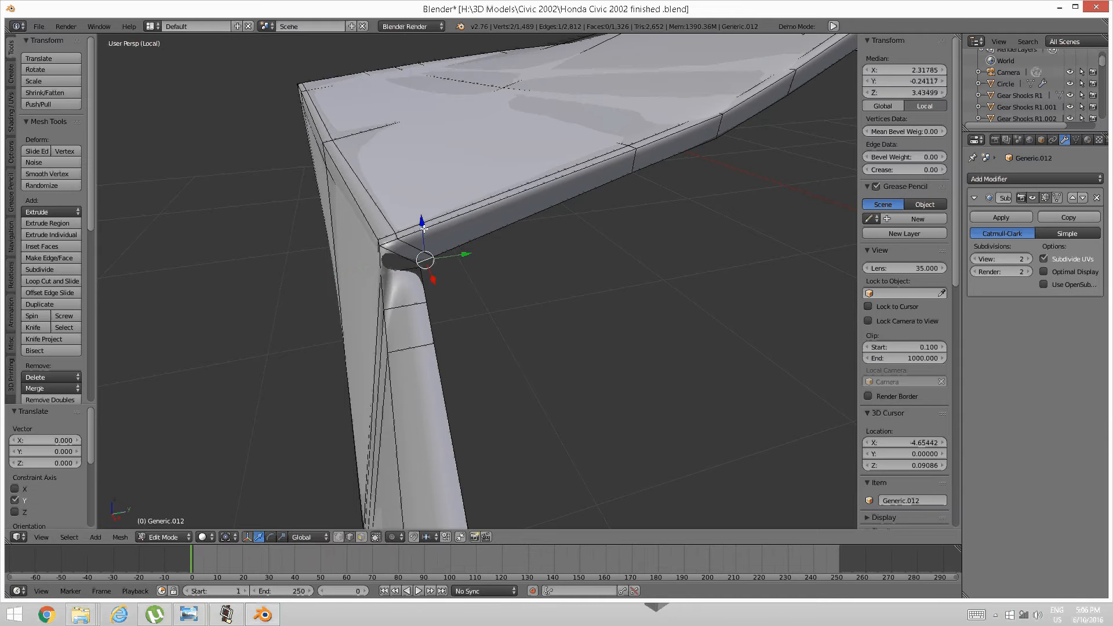
{"action": "key", "text": "g"}
{"action": "key", "text": "z"}
{"action": "left_click", "coordinate": [468, 246]}
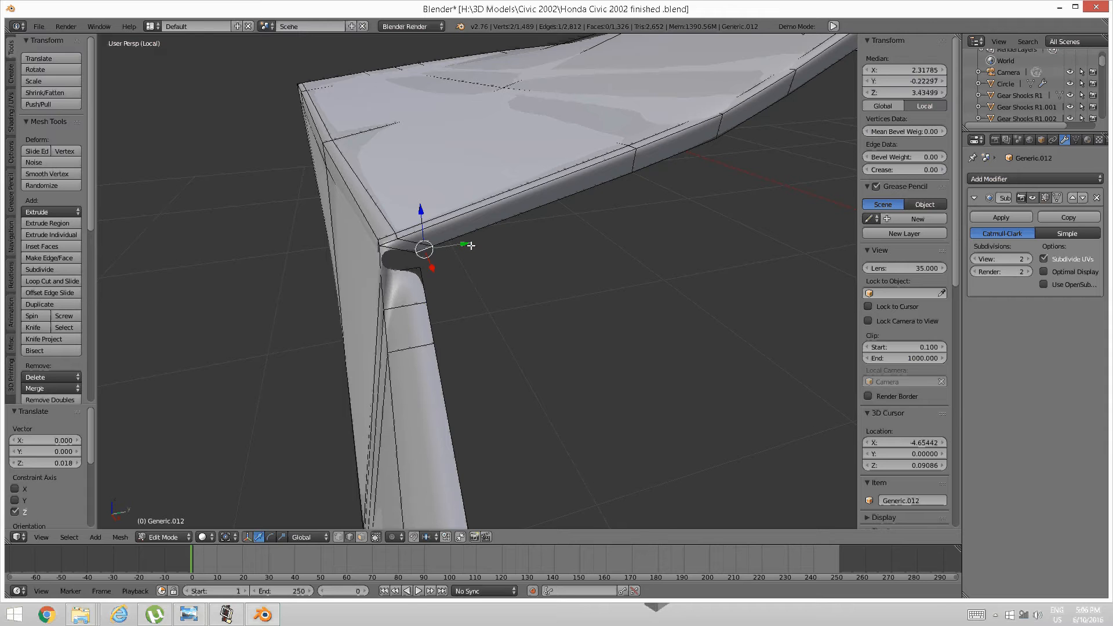
{"action": "left_click_drag", "start_coordinate": [471, 246], "coordinate": [478, 244]}
{"action": "left_click_drag", "start_coordinate": [428, 219], "coordinate": [464, 242]}
Select the open edges around the far corner gap and fill it with a face.
{"action": "scroll", "coordinate": [507, 242], "scroll_direction": "down", "scroll_amount": 6}
{"action": "middle_click_drag", "start_coordinate": [507, 237], "coordinate": [663, 201]}
{"action": "middle_click_drag", "start_coordinate": [800, 197], "coordinate": [581, 224], "text": "shift"}
{"action": "scroll", "coordinate": [570, 251], "scroll_direction": "up", "scroll_amount": 3}
{"action": "scroll", "coordinate": [571, 252], "scroll_direction": "up", "scroll_amount": 5}
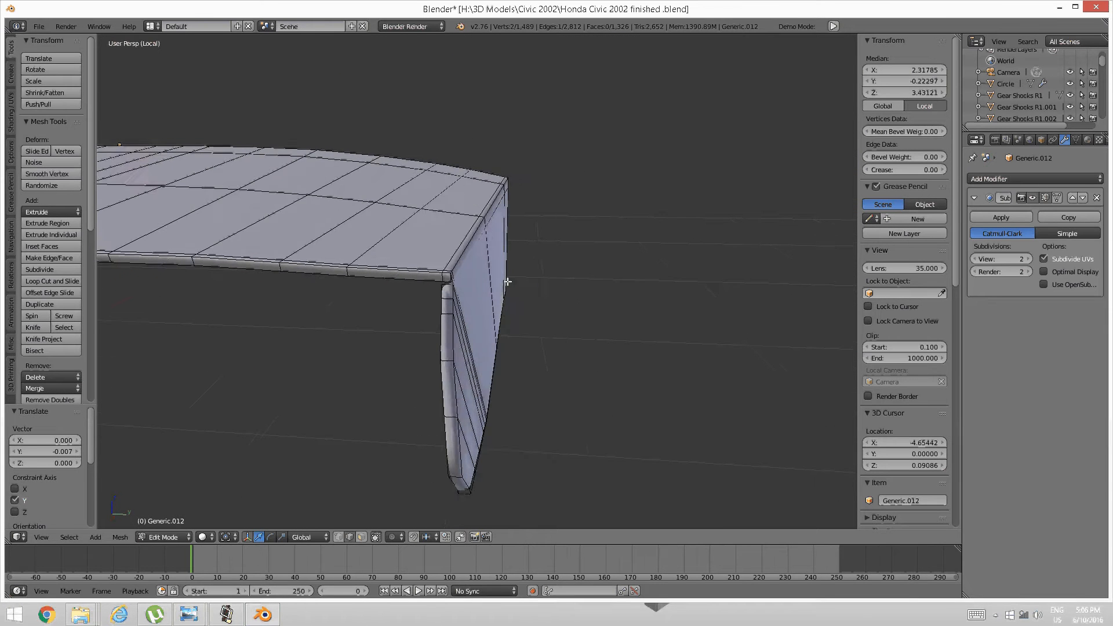
{"action": "right_click", "coordinate": [348, 283]}
{"action": "left_click_drag", "start_coordinate": [385, 285], "coordinate": [353, 285]}
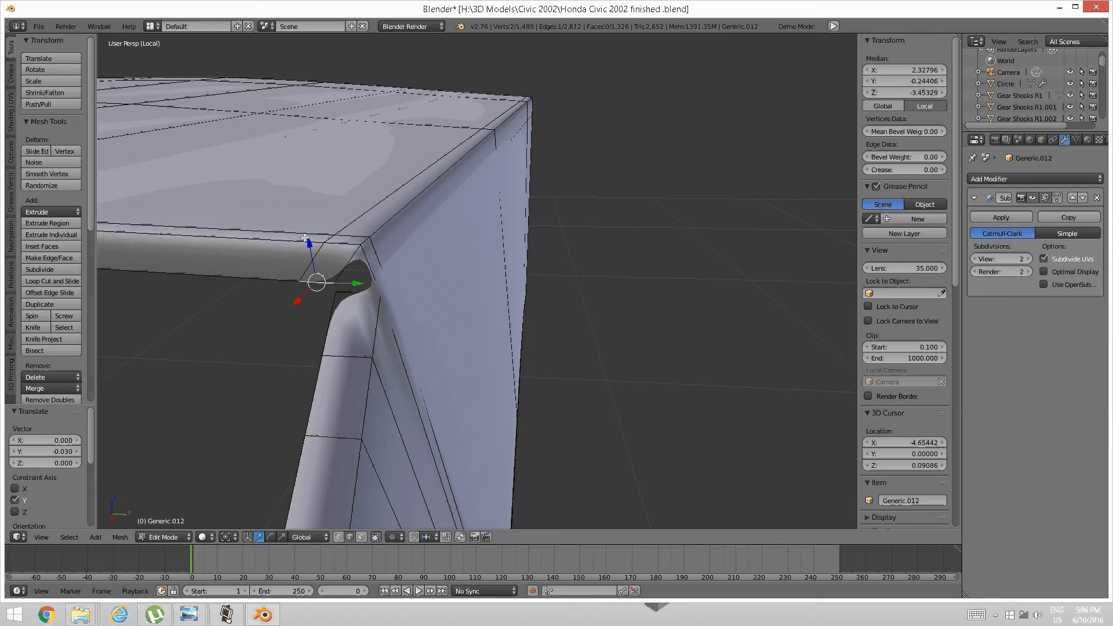
{"action": "key", "text": "ctrl+z"}
{"action": "key", "text": "a"}
{"action": "right_click", "coordinate": [355, 269], "text": "alt"}
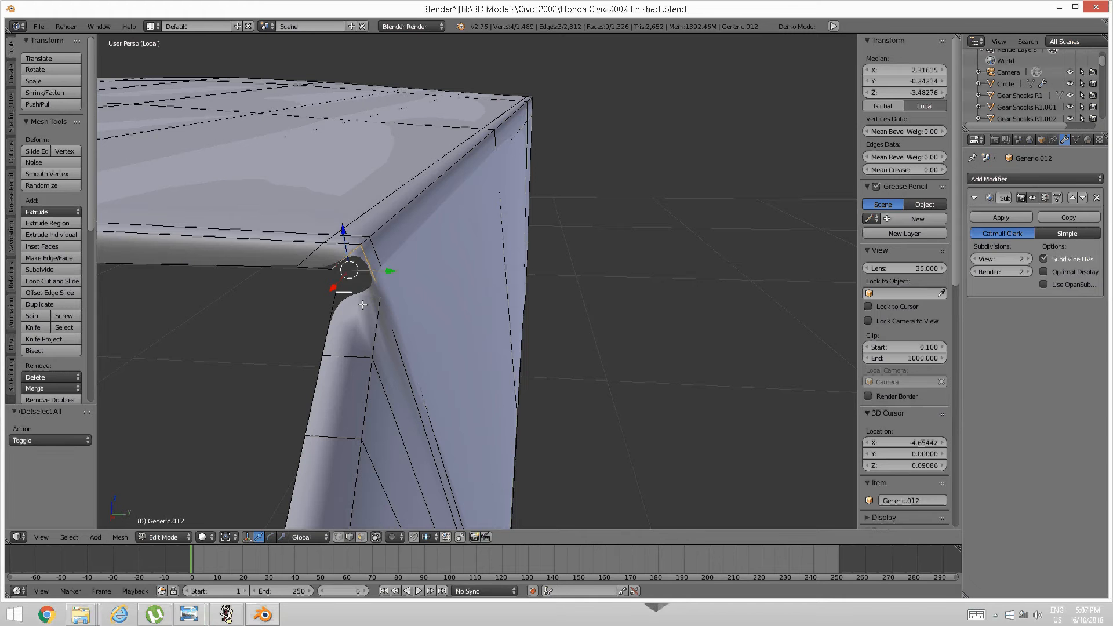
{"action": "key", "text": "f"}
{"action": "key", "text": "a"}
{"action": "scroll", "coordinate": [364, 304], "scroll_direction": "down", "scroll_amount": 9}
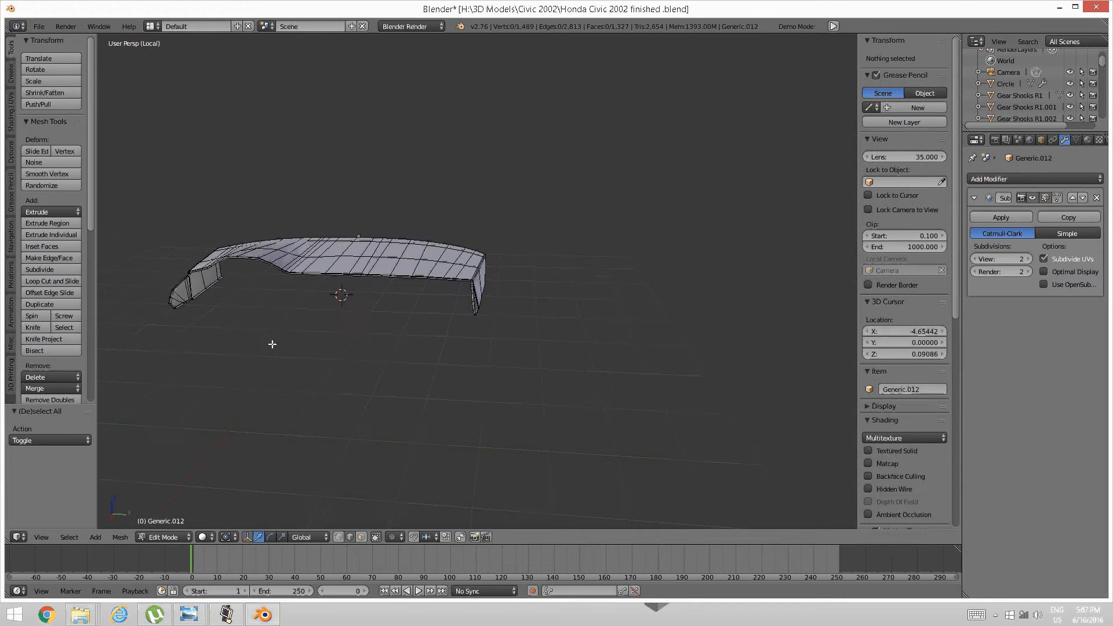
Fill the gap between the top panel and the left leg with a new face.
{"action": "middle_click_drag", "start_coordinate": [271, 343], "coordinate": [325, 353]}
{"action": "scroll", "coordinate": [315, 350], "scroll_direction": "up", "scroll_amount": 3}
{"action": "scroll", "coordinate": [325, 353], "scroll_direction": "up", "scroll_amount": 2}
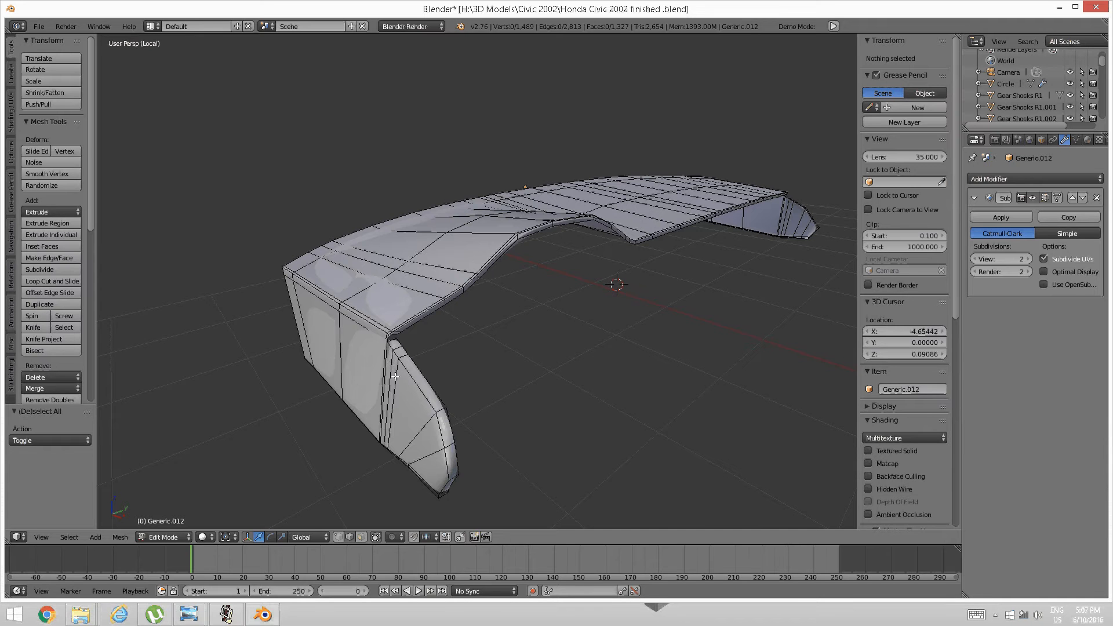
{"action": "scroll", "coordinate": [394, 354], "scroll_direction": "up", "scroll_amount": 4}
{"action": "middle_click_drag", "start_coordinate": [396, 353], "coordinate": [394, 382]}
{"action": "scroll", "coordinate": [395, 382], "scroll_direction": "up", "scroll_amount": 2}
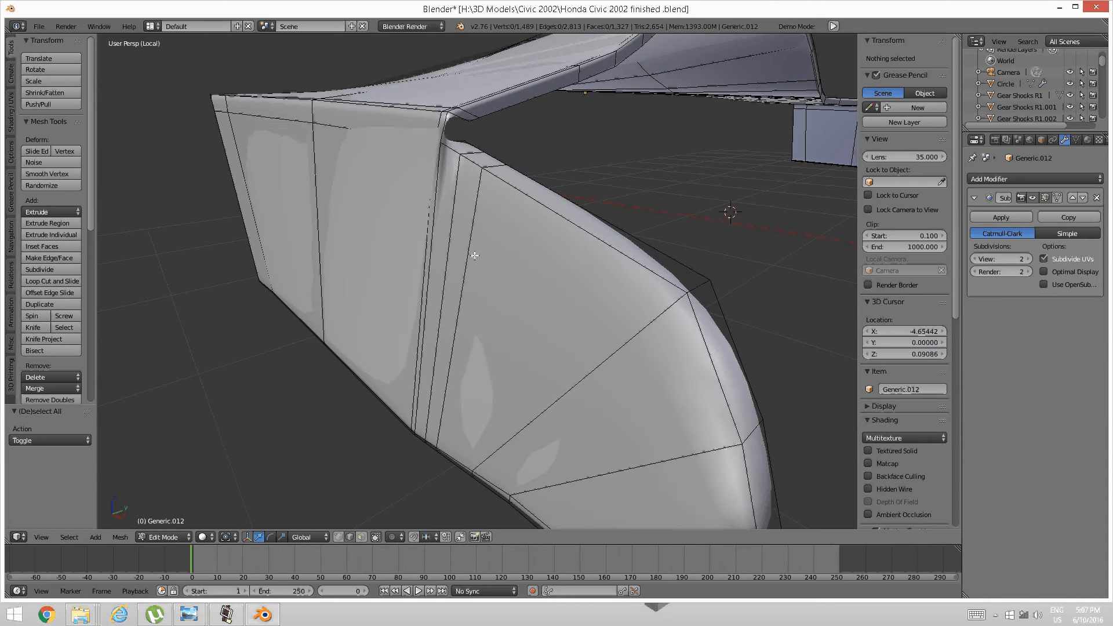
{"action": "middle_click_drag", "start_coordinate": [473, 256], "coordinate": [471, 264]}
{"action": "right_click", "coordinate": [431, 237]}
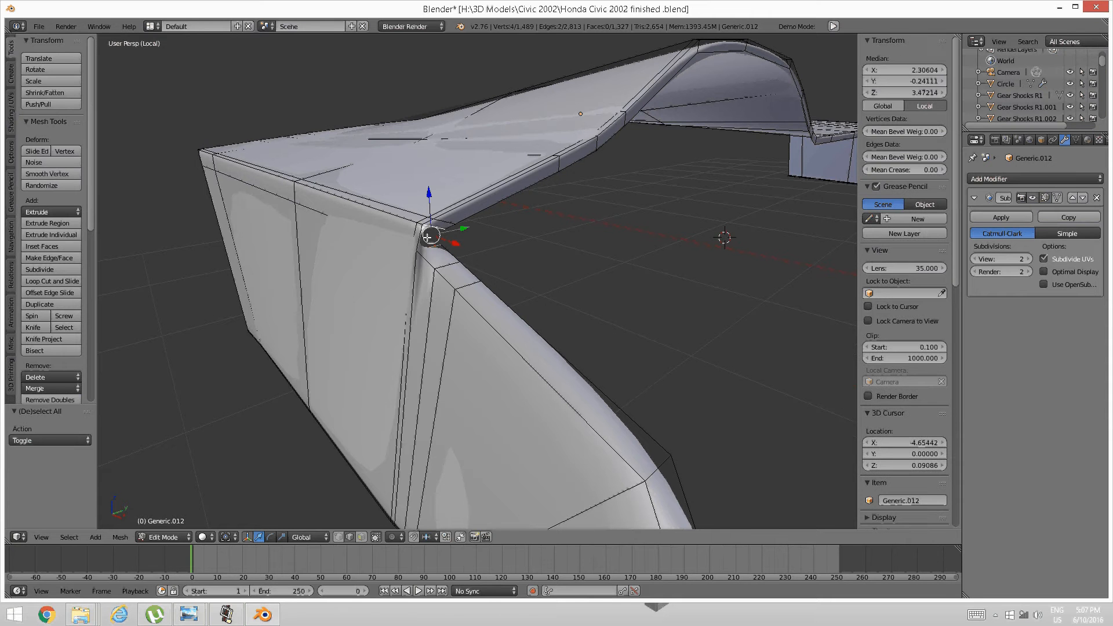
{"action": "key", "text": "f"}
{"action": "key", "text": "a"}
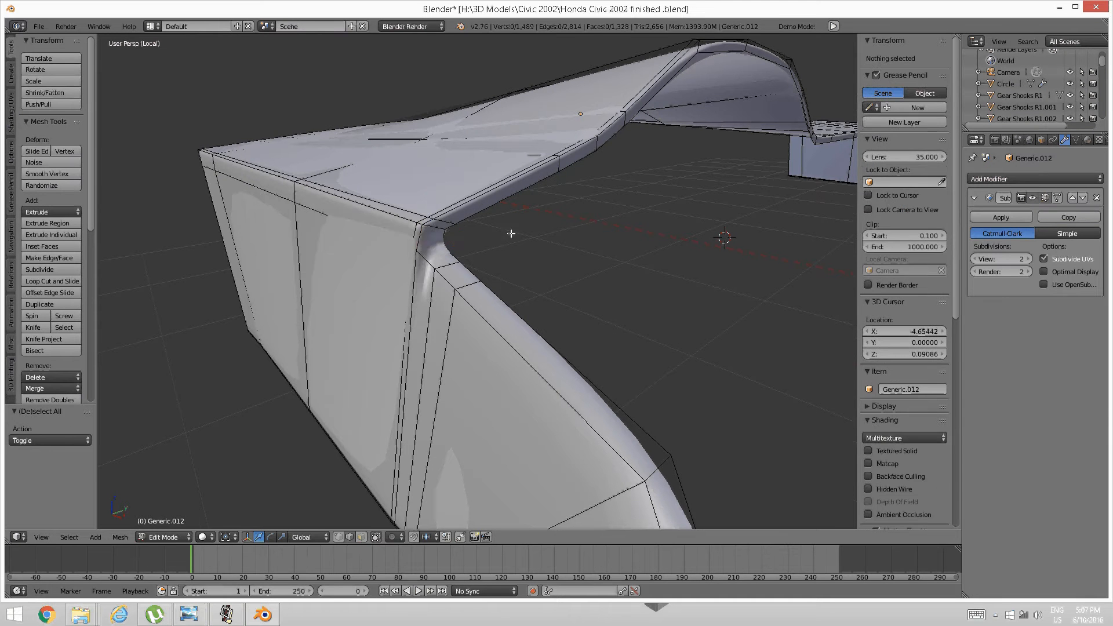
{"action": "scroll", "coordinate": [566, 263], "scroll_direction": "down", "scroll_amount": 6}
{"action": "middle_click_drag", "start_coordinate": [426, 262], "coordinate": [386, 302]}
{"action": "scroll", "coordinate": [386, 302], "scroll_direction": "up", "scroll_amount": 5}
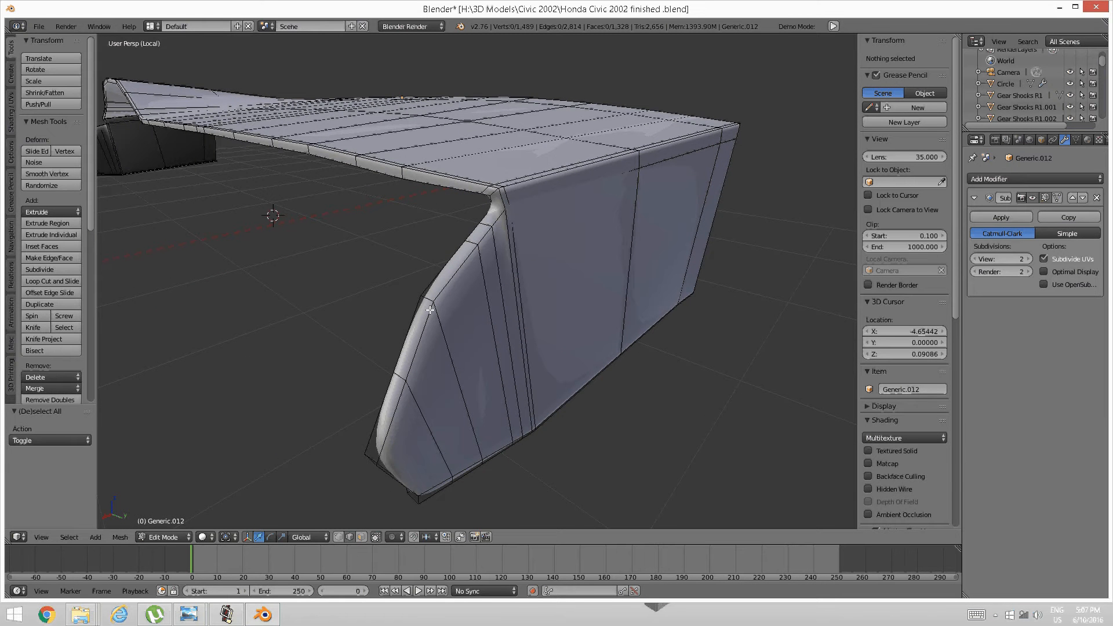
Add a supporting edge loop along the lip on the first side of the corner.
{"action": "key", "text": "ctrl+r"}
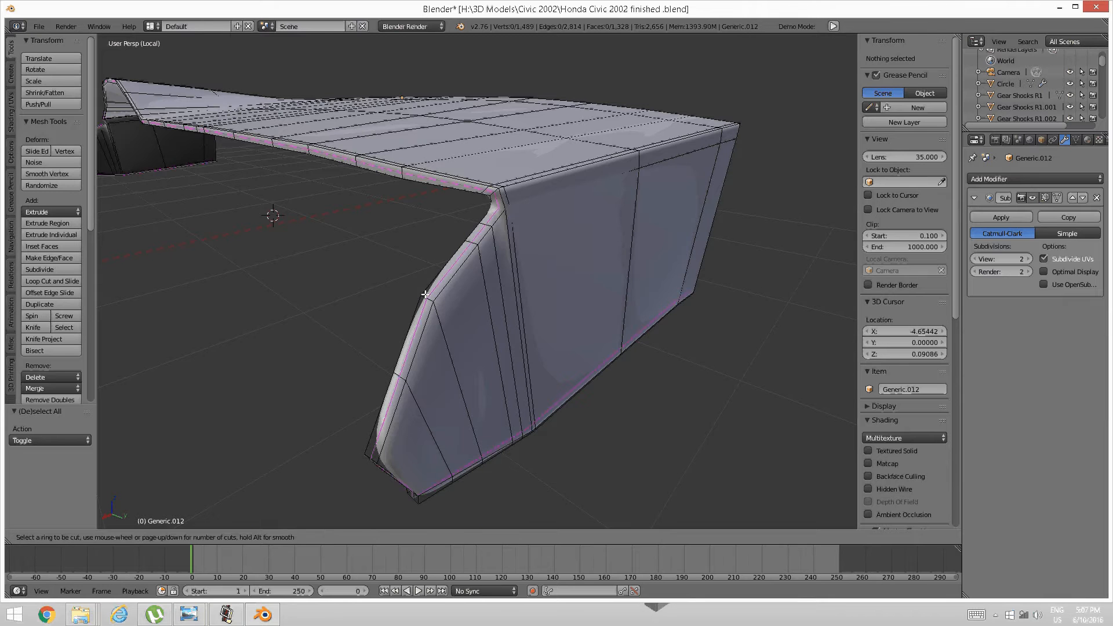
{"action": "left_click", "coordinate": [426, 295]}
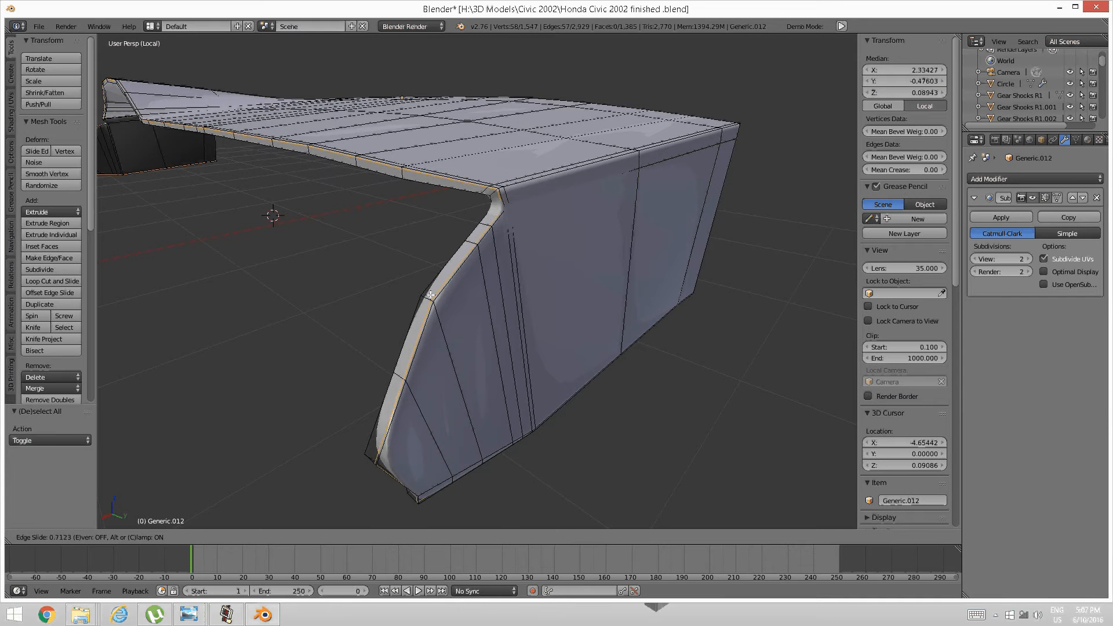
{"action": "left_click", "coordinate": [430, 295]}
{"action": "key", "text": "a"}
Add another edge loop just under the lip at the panel's other end.
{"action": "scroll", "coordinate": [431, 295], "scroll_direction": "down", "scroll_amount": 5}
{"action": "middle_click_drag", "start_coordinate": [408, 294], "coordinate": [481, 267]}
{"action": "scroll", "coordinate": [510, 319], "scroll_direction": "up", "scroll_amount": 6}
{"action": "middle_click_drag", "start_coordinate": [499, 308], "coordinate": [466, 307]}
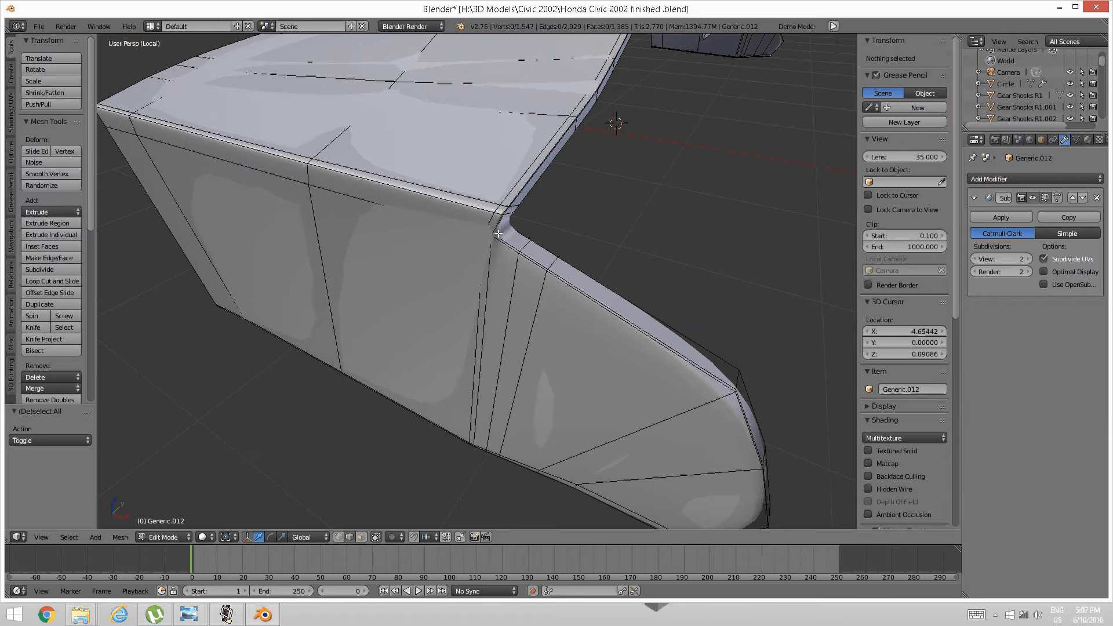
{"action": "key", "text": "ctrl+t"}
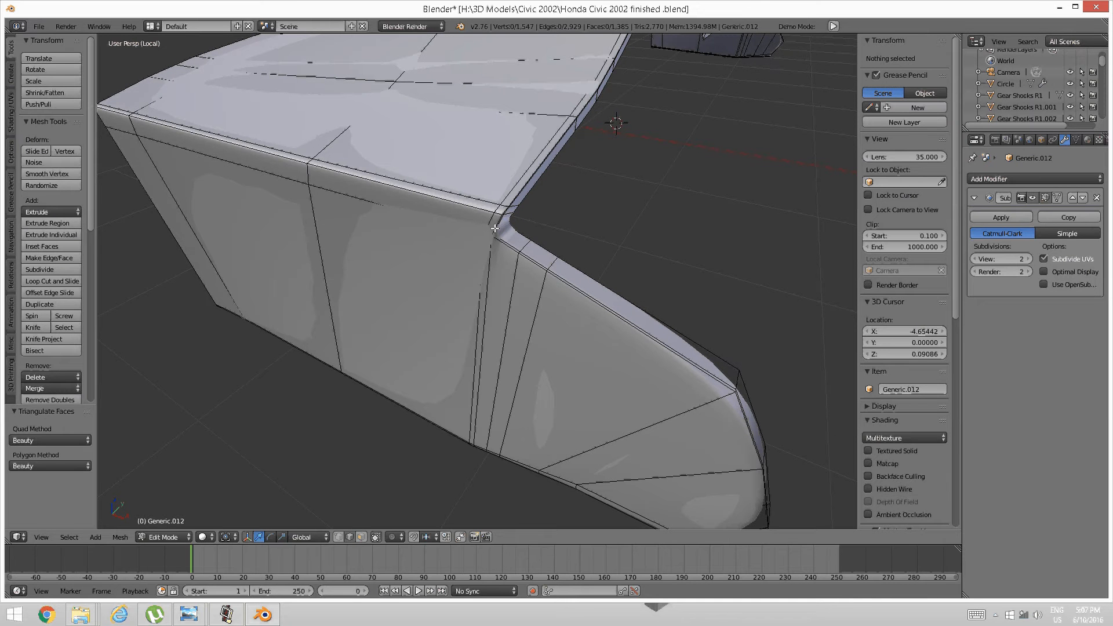
{"action": "key", "text": "ctrl+r"}
{"action": "left_click", "coordinate": [493, 230]}
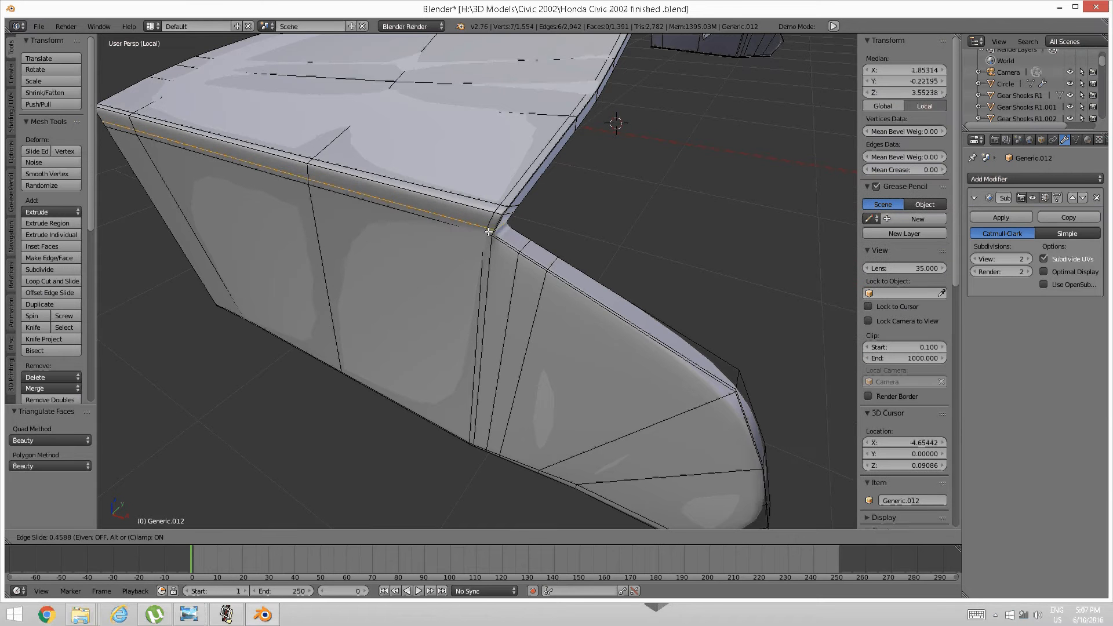
{"action": "left_click", "coordinate": [491, 233]}
{"action": "key", "text": "a"}
Add a third edge loop under the lip on the opposite side of the panel.
{"action": "scroll", "coordinate": [597, 224], "scroll_direction": "down", "scroll_amount": 3}
{"action": "middle_click_drag", "start_coordinate": [596, 224], "coordinate": [436, 228]}
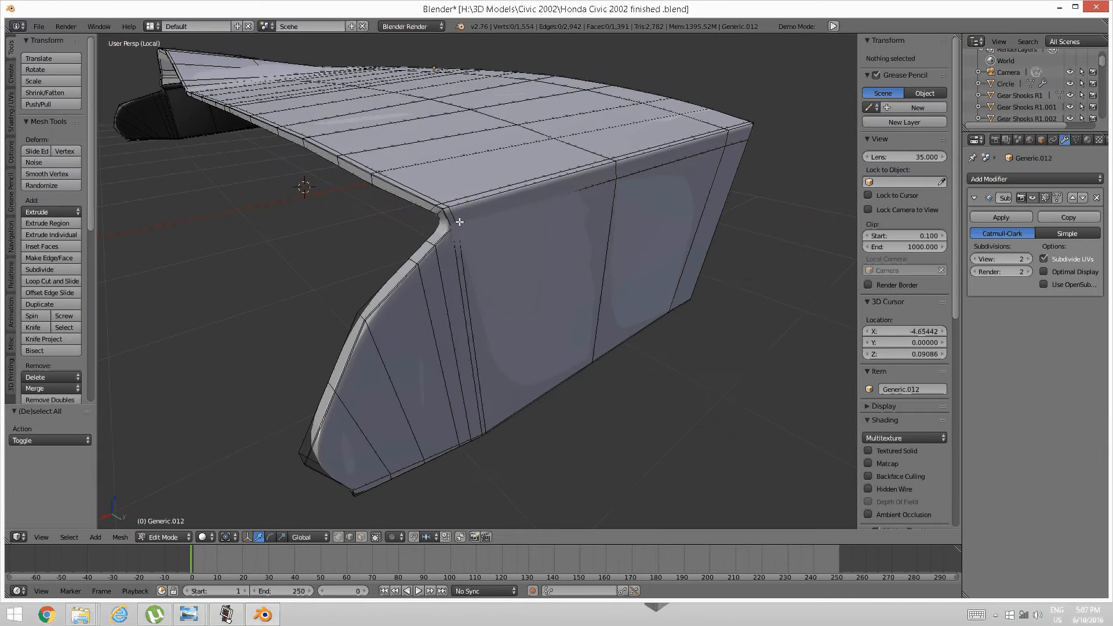
{"action": "key", "text": "ctrl+r"}
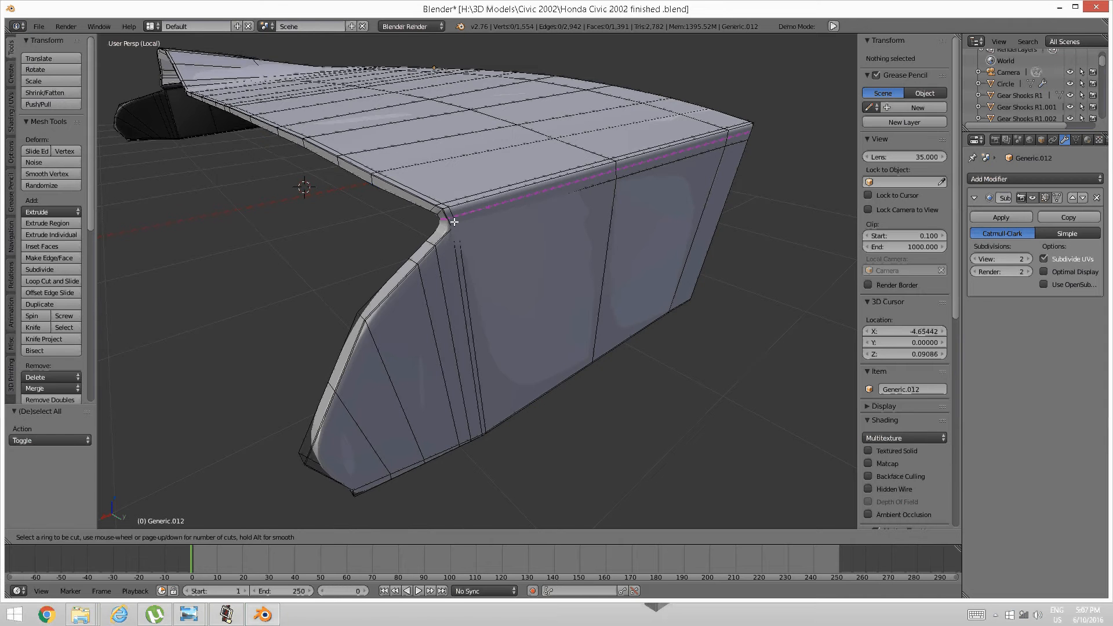
{"action": "left_click", "coordinate": [457, 222]}
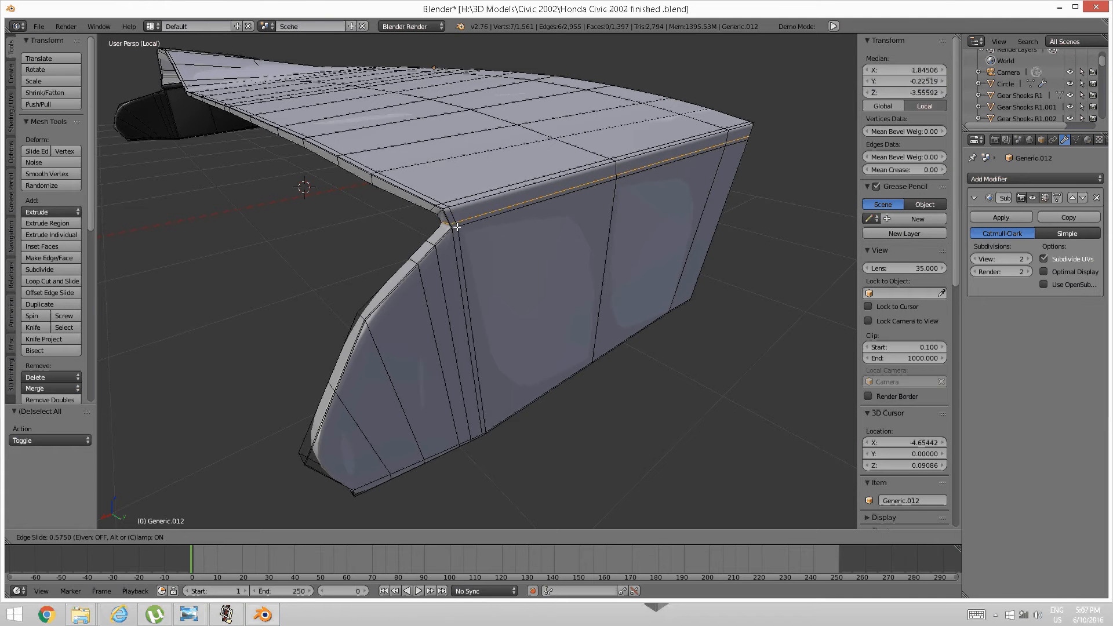
{"action": "left_click", "coordinate": [457, 227]}
{"action": "key", "text": "a"}
Reveal the hidden lower dashboard body with Alt+H.
{"action": "scroll", "coordinate": [456, 227], "scroll_direction": "down", "scroll_amount": 3}
{"action": "middle_click_drag", "start_coordinate": [456, 227], "coordinate": [508, 248]}
{"action": "key", "text": "alt+h"}
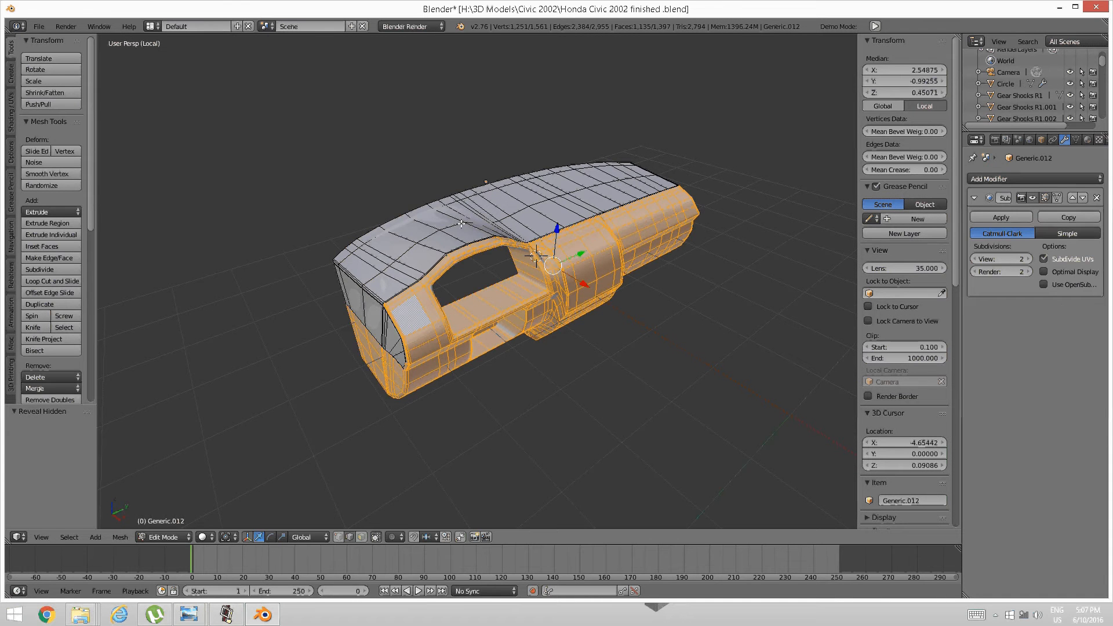
Deselect the revealed geometry and loop-cut a supporting edge loop at the first junction corner.
{"action": "middle_click_drag", "start_coordinate": [457, 196], "coordinate": [534, 218]}
{"action": "scroll", "coordinate": [534, 219], "scroll_direction": "up", "scroll_amount": 5}
{"action": "scroll", "coordinate": [581, 203], "scroll_direction": "down", "scroll_amount": 5}
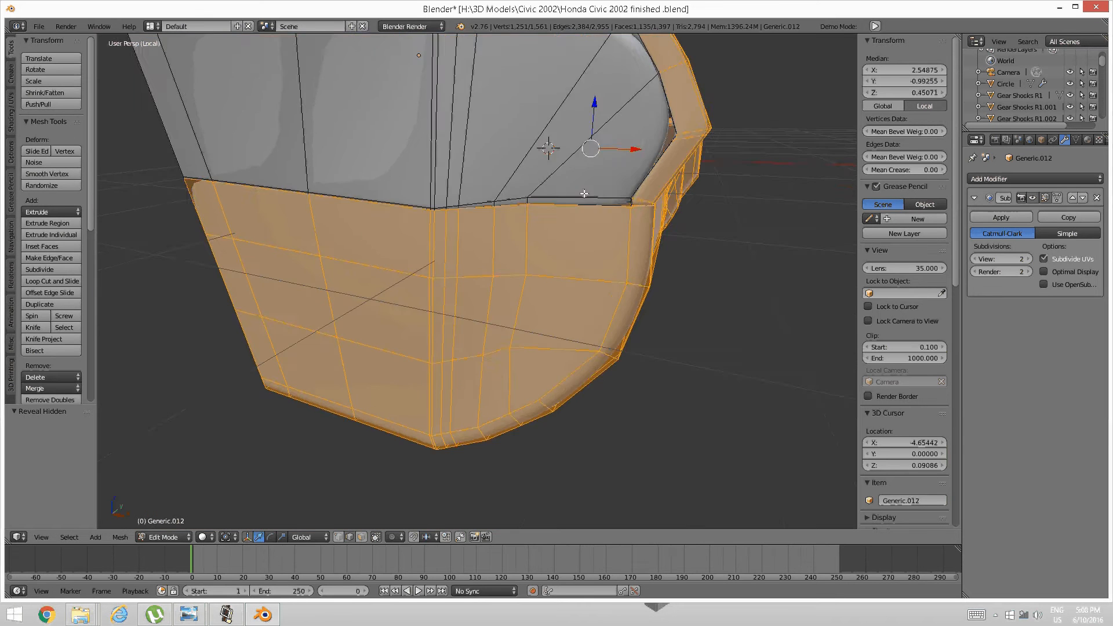
{"action": "scroll", "coordinate": [581, 204], "scroll_direction": "up", "scroll_amount": 3}
{"action": "key", "text": "a"}
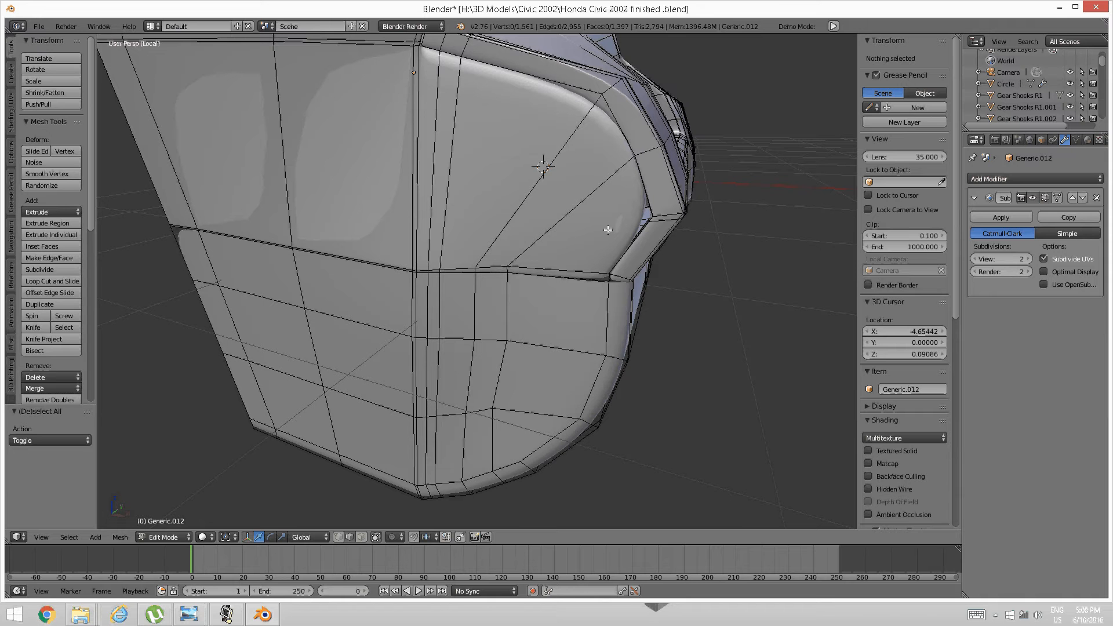
{"action": "key", "text": "ctrl+r"}
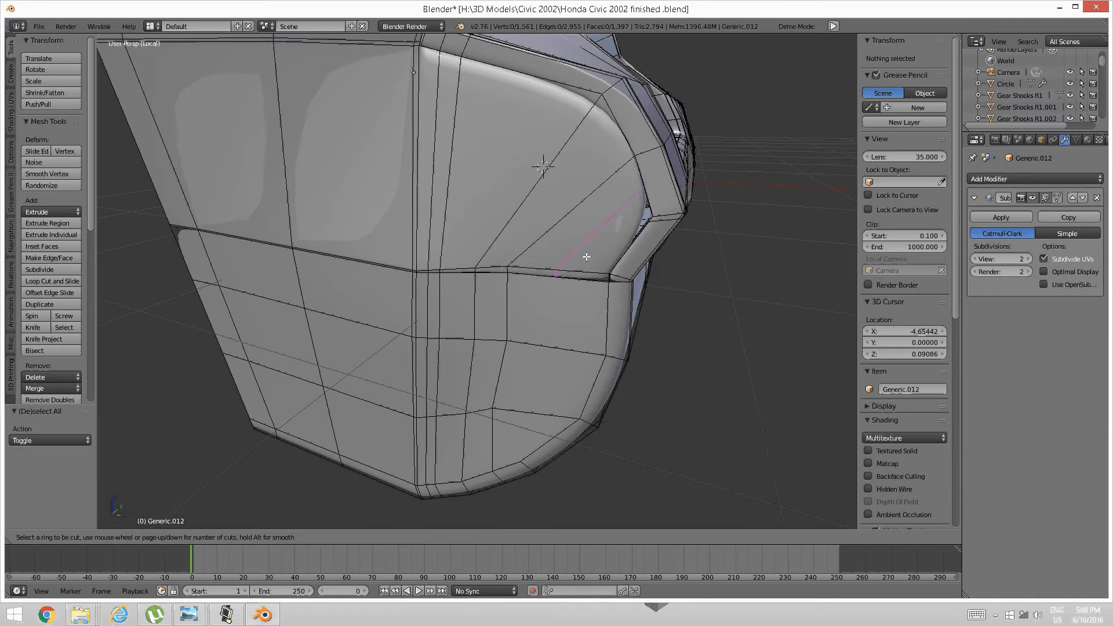
{"action": "left_click", "coordinate": [586, 257]}
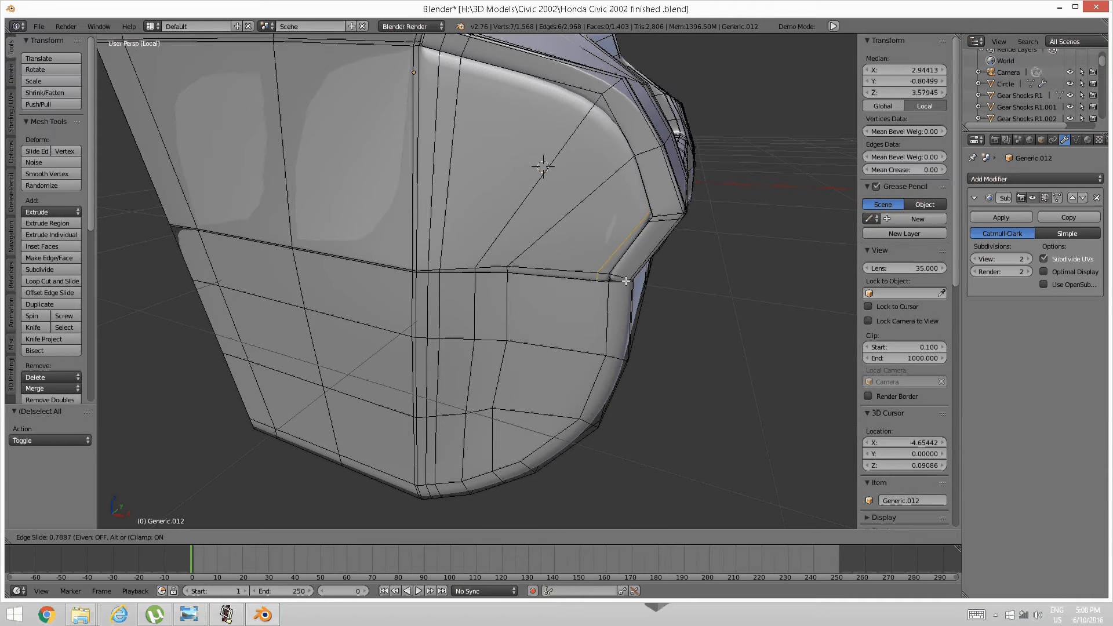
{"action": "left_click", "coordinate": [632, 284]}
{"action": "key", "text": "a"}
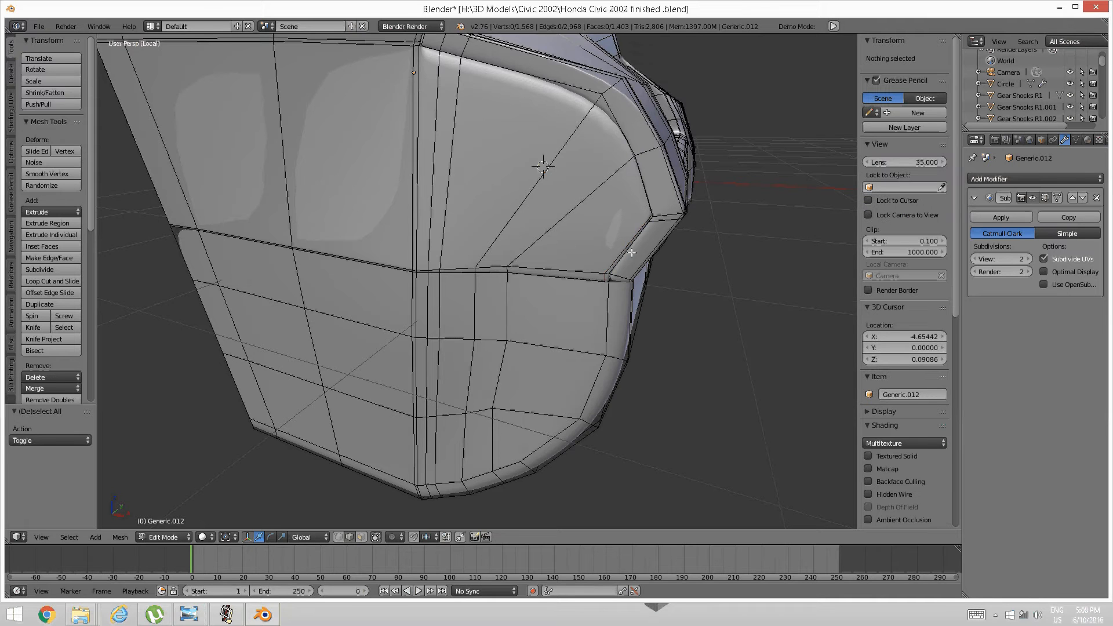
Add a matching supporting edge loop at the other junction corner.
{"action": "middle_click_drag", "start_coordinate": [631, 284], "coordinate": [603, 205]}
{"action": "middle_click_drag", "start_coordinate": [478, 237], "coordinate": [504, 236]}
{"action": "scroll", "coordinate": [690, 188], "scroll_direction": "down", "scroll_amount": 3}
{"action": "middle_click_drag", "start_coordinate": [689, 188], "coordinate": [480, 201]}
{"action": "scroll", "coordinate": [382, 257], "scroll_direction": "up", "scroll_amount": 2}
{"action": "middle_click_drag", "start_coordinate": [313, 266], "coordinate": [326, 269]}
{"action": "scroll", "coordinate": [326, 266], "scroll_direction": "up", "scroll_amount": 5}
{"action": "scroll", "coordinate": [324, 275], "scroll_direction": "down", "scroll_amount": 5}
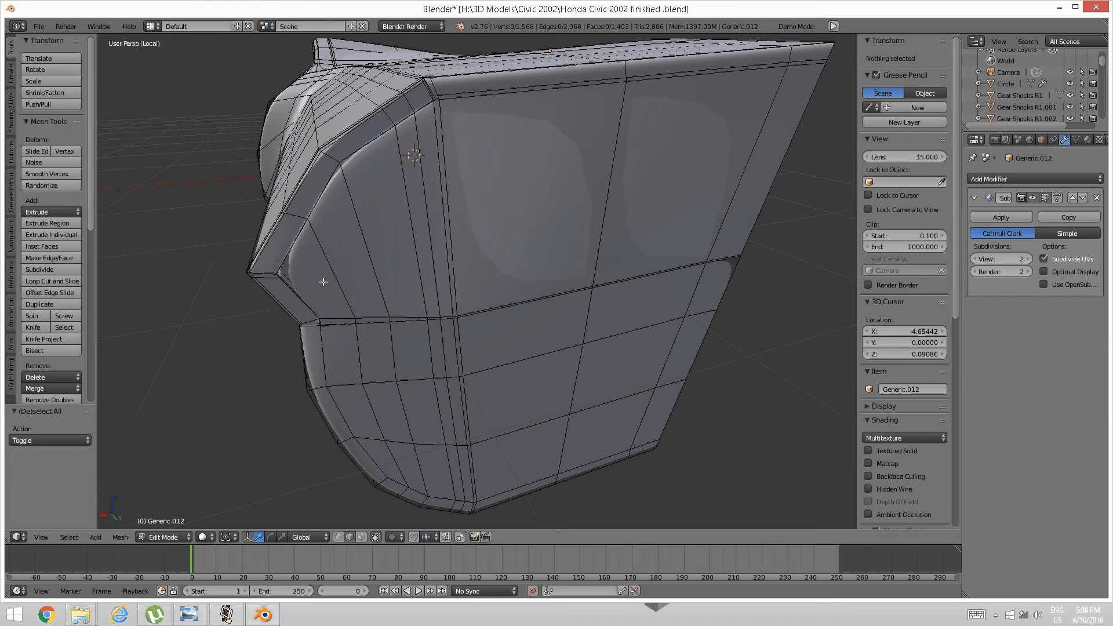
{"action": "key", "text": "ctrl+r"}
{"action": "left_click", "coordinate": [338, 310]}
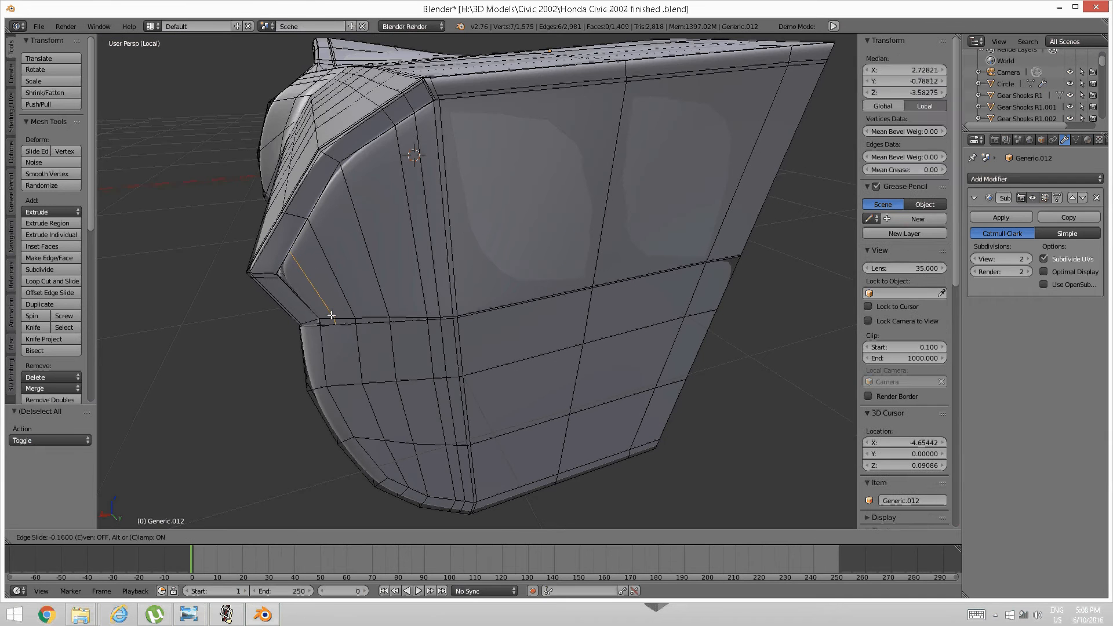
{"action": "left_click", "coordinate": [321, 317]}
{"action": "key", "text": "a"}
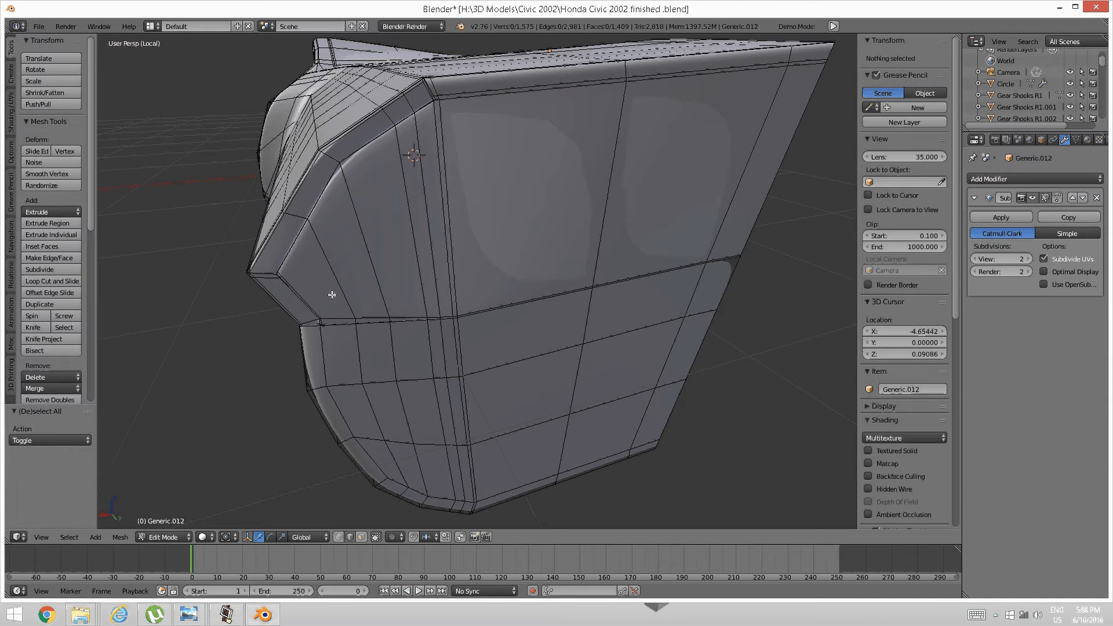
Orbit around the whole mesh to inspect the new corner loops.
{"action": "middle_click_drag", "start_coordinate": [331, 293], "coordinate": [334, 285]}
{"action": "middle_click_drag", "start_coordinate": [374, 214], "coordinate": [447, 198]}
{"action": "scroll", "coordinate": [408, 258], "scroll_direction": "up", "scroll_amount": 3}
{"action": "scroll", "coordinate": [408, 258], "scroll_direction": "down", "scroll_amount": 5}
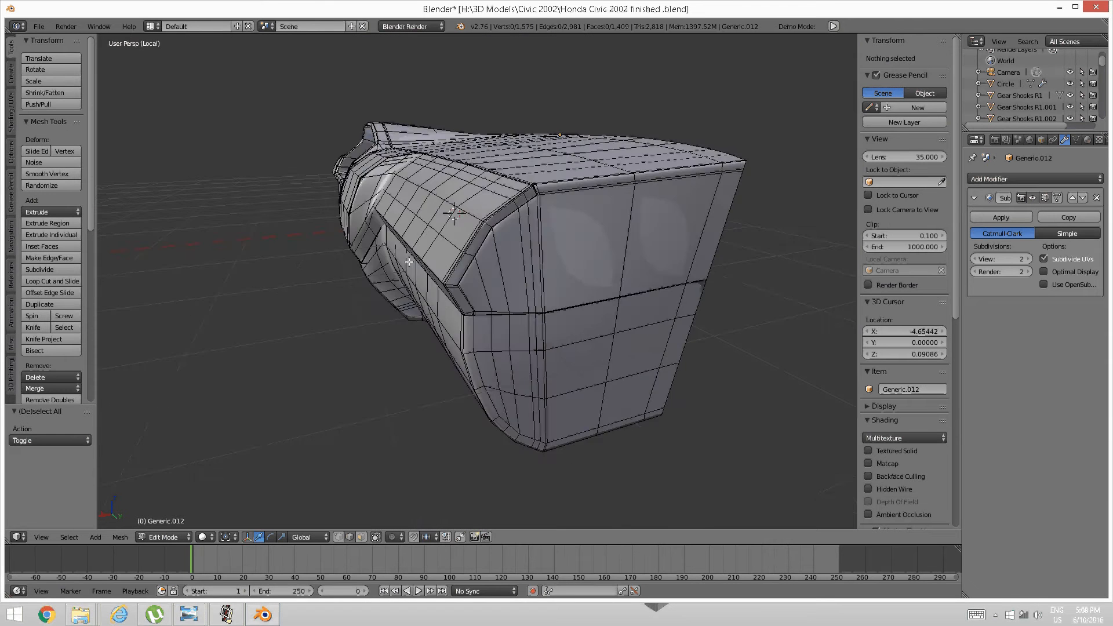
{"action": "middle_click_drag", "start_coordinate": [408, 258], "coordinate": [451, 320]}
{"action": "key", "text": "Tab"}
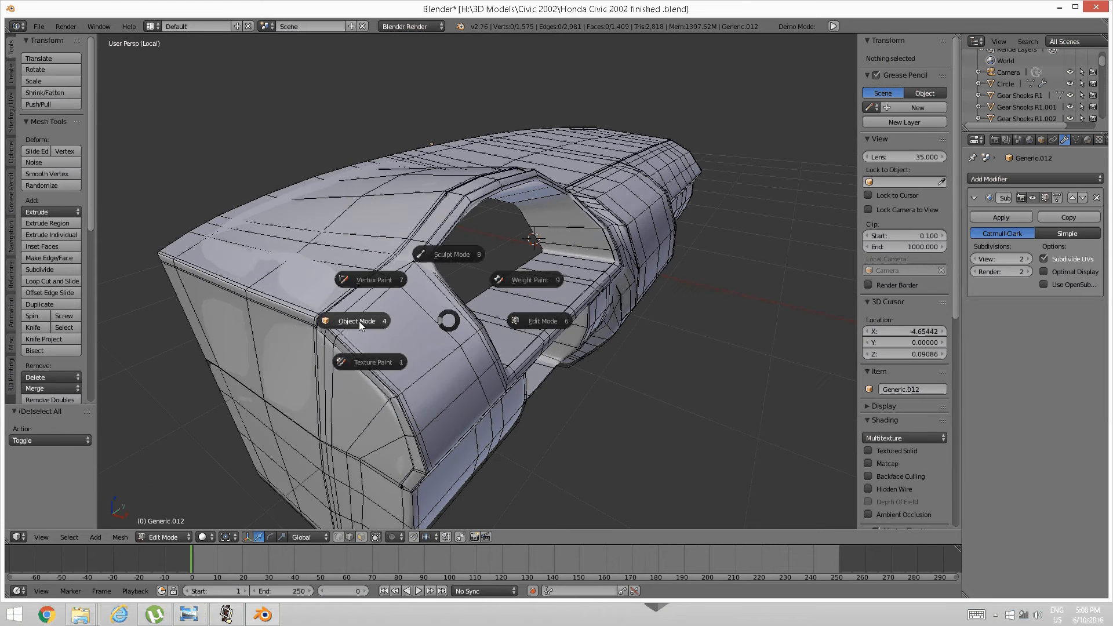
Preview the smoothed dashboard in Object Mode.
{"action": "left_click", "coordinate": [359, 322]}
{"action": "middle_click_drag", "start_coordinate": [378, 301], "coordinate": [427, 294]}
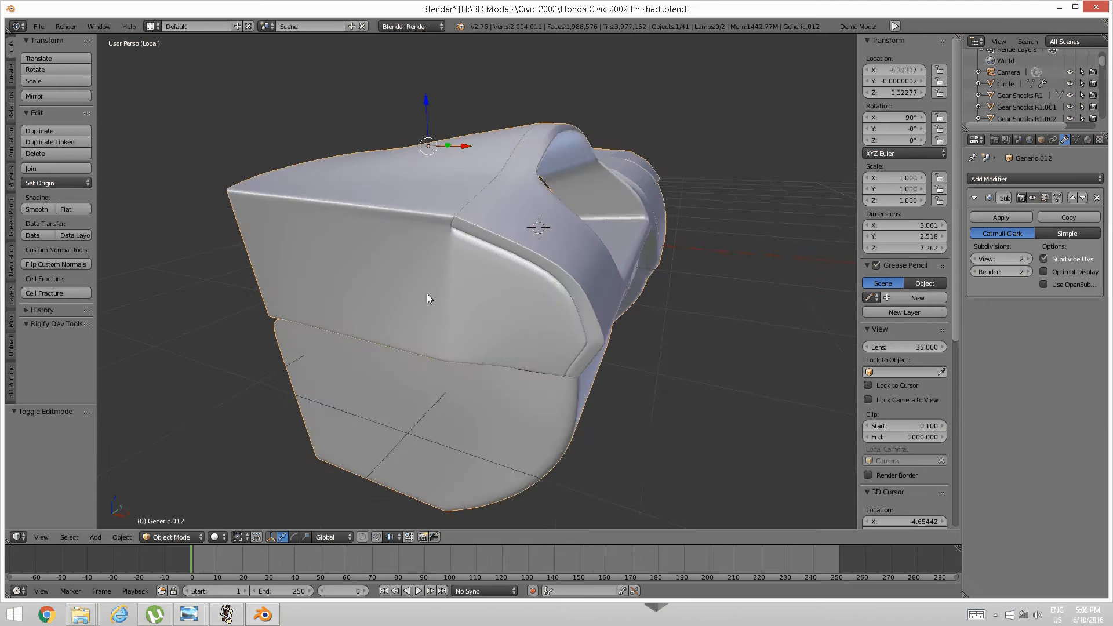
{"action": "scroll", "coordinate": [437, 291], "scroll_direction": "up", "scroll_amount": 4}
{"action": "scroll", "coordinate": [442, 294], "scroll_direction": "up", "scroll_amount": 1}
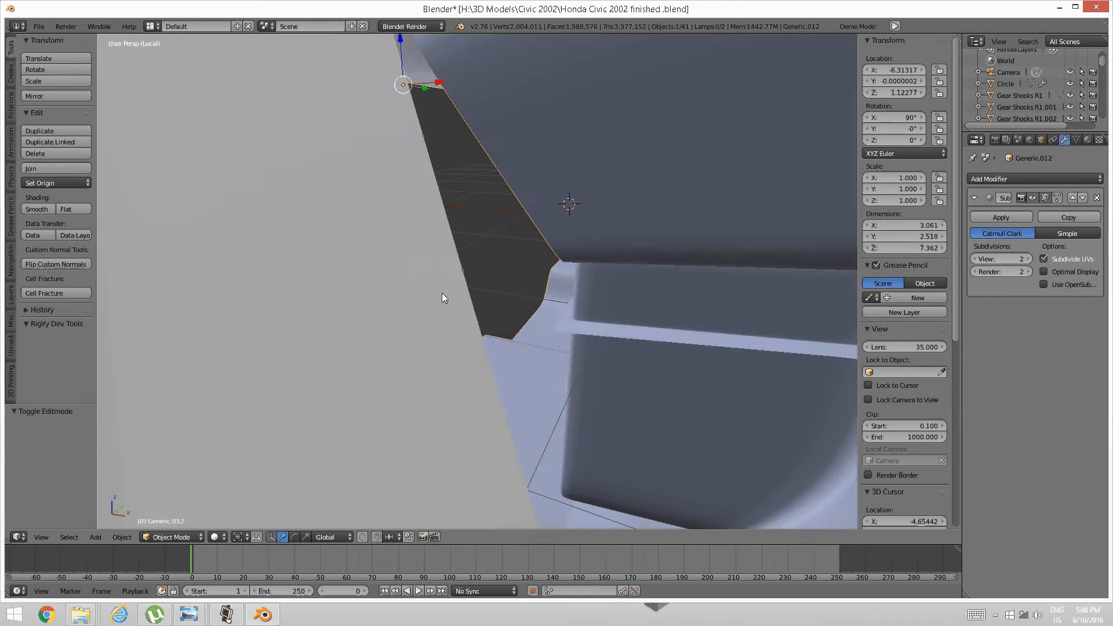
{"action": "scroll", "coordinate": [442, 293], "scroll_direction": "down", "scroll_amount": 3}
Back in Edit Mode, cut a trial vertical edge loop through the panel.
{"action": "key", "text": "Tab"}
{"action": "left_click", "coordinate": [524, 290]}
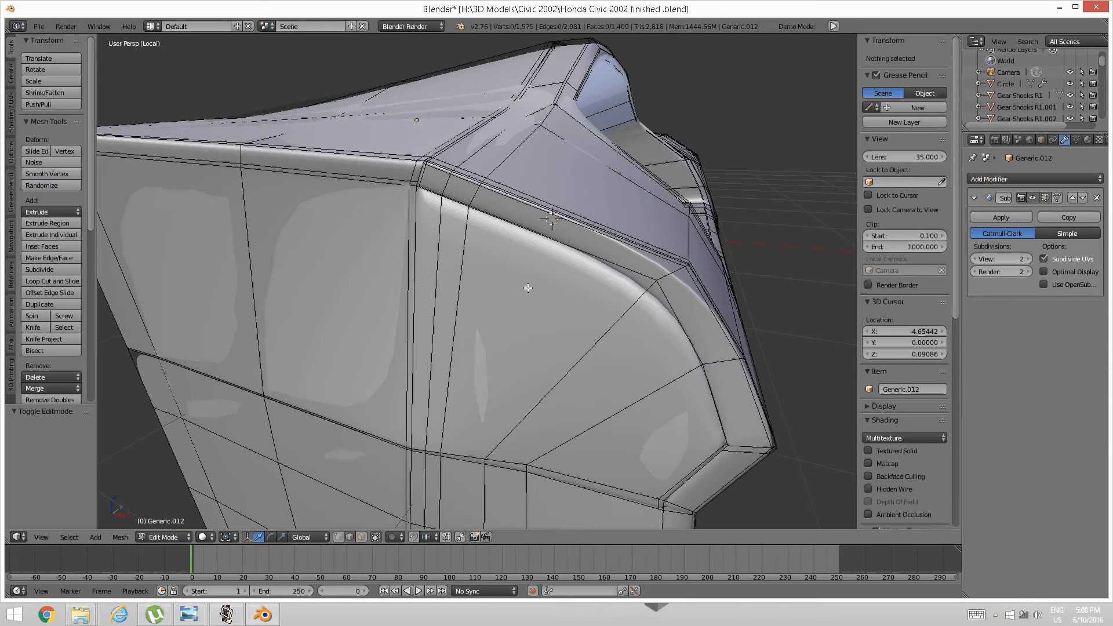
{"action": "key", "text": "ctrl+t"}
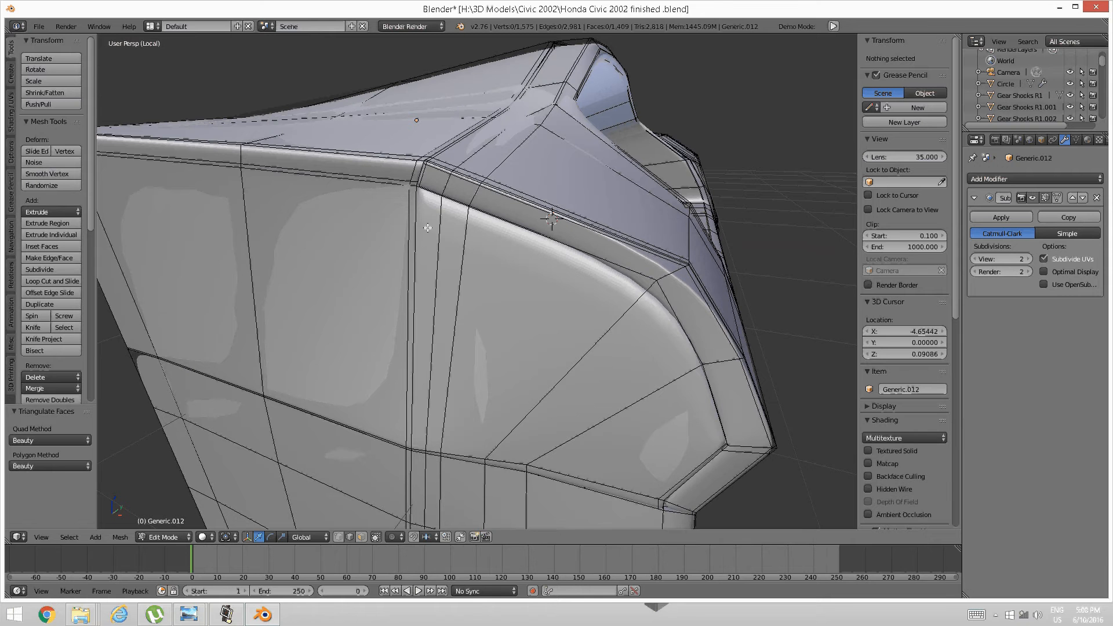
{"action": "key", "text": "ctrl+r"}
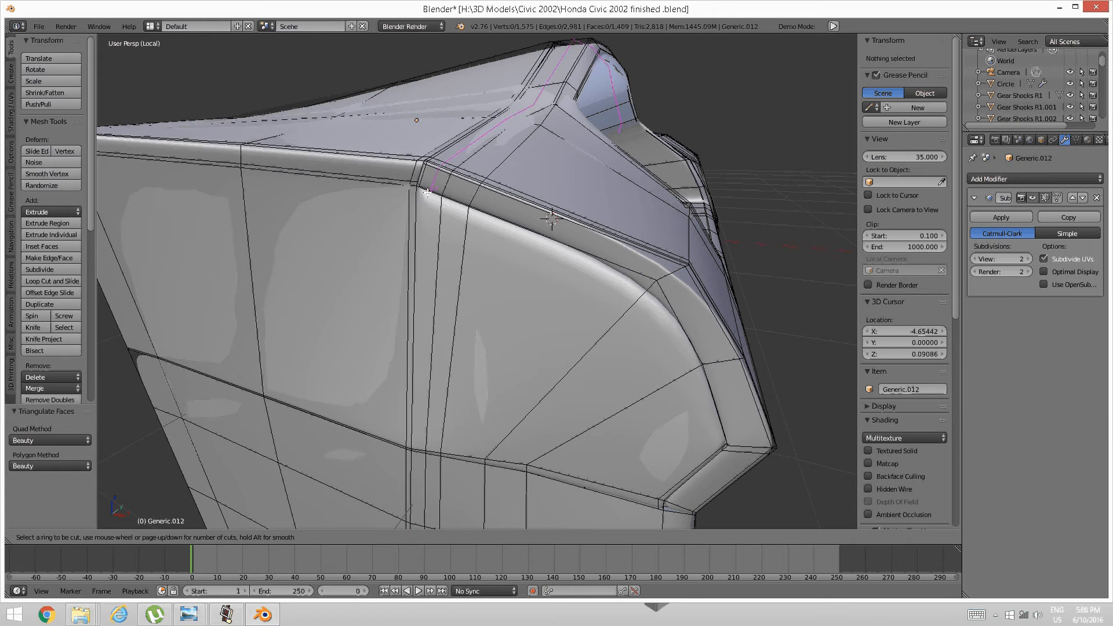
{"action": "left_click", "coordinate": [417, 445]}
{"action": "left_click", "coordinate": [416, 446]}
{"action": "key", "text": "a"}
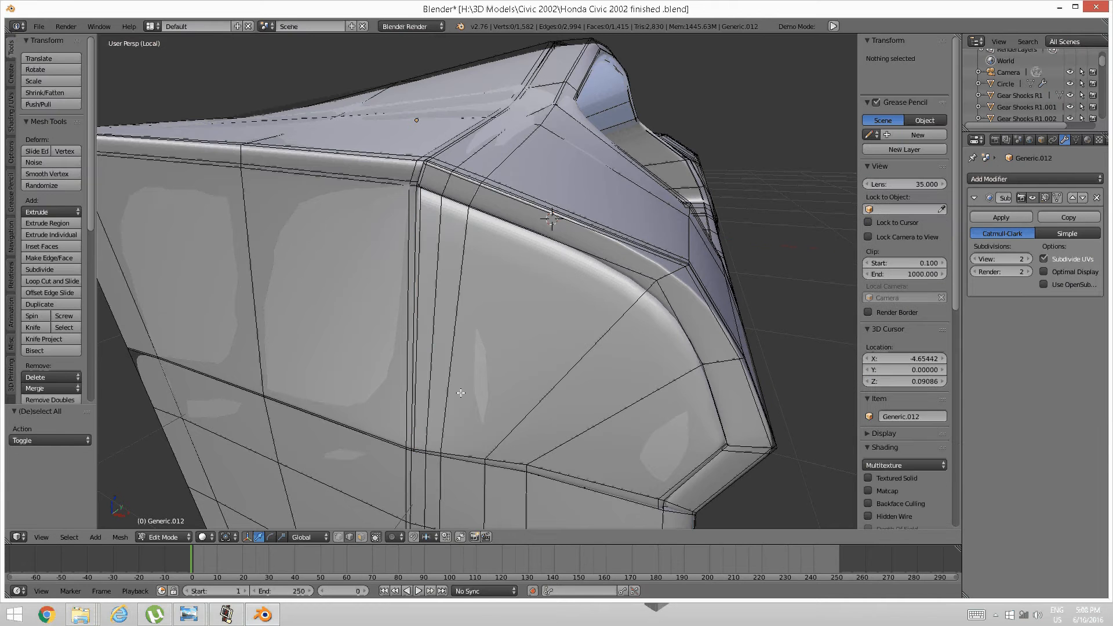
{"action": "scroll", "coordinate": [529, 317], "scroll_direction": "down", "scroll_amount": 5}
{"action": "middle_click_drag", "start_coordinate": [581, 310], "coordinate": [534, 324]}
Undo the vertical loop cut.
{"action": "key", "text": "ctrl+z"}
{"action": "scroll", "coordinate": [535, 324], "scroll_direction": "up", "scroll_amount": 2}
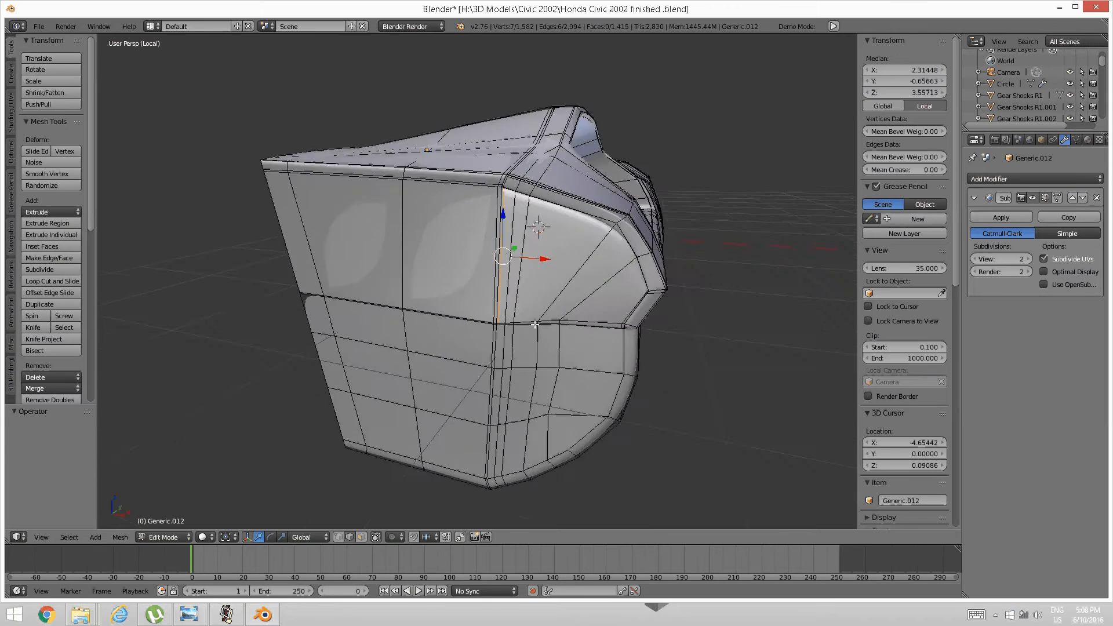
{"action": "scroll", "coordinate": [533, 326], "scroll_direction": "up", "scroll_amount": 2}
{"action": "key", "text": "ctrl+z"}
{"action": "scroll", "coordinate": [518, 292], "scroll_direction": "up", "scroll_amount": 2}
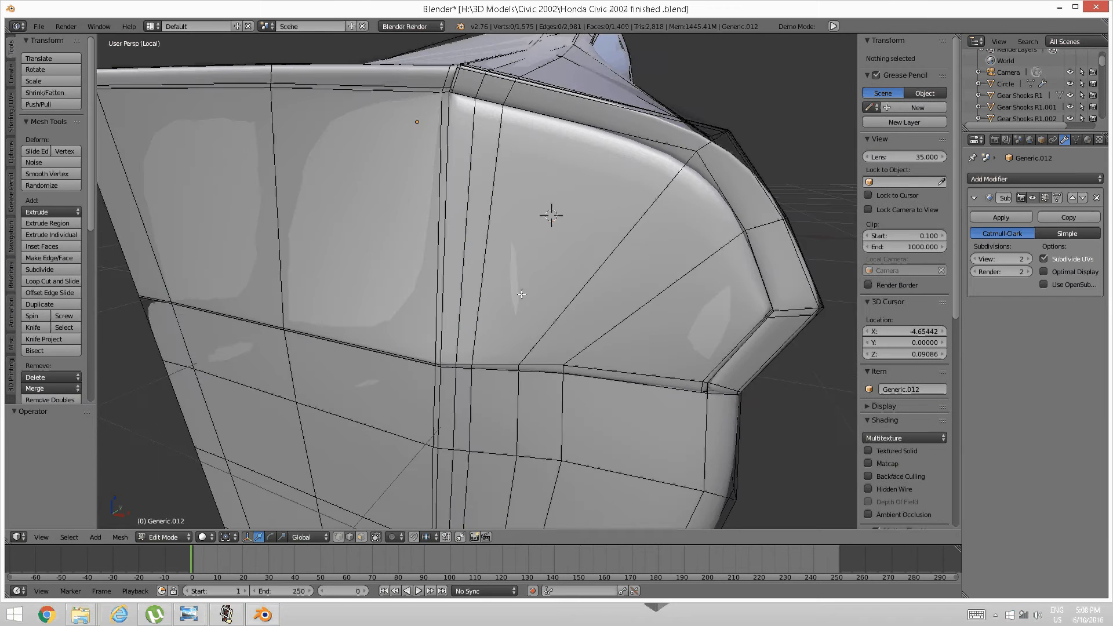
{"action": "mouse_move", "coordinate": [501, 275]}
{"action": "middle_mouse_down", "text": "shift"}
{"action": "mouse_move", "coordinate": [514, 300]}
{"action": "mouse_move", "coordinate": [517, 280]}
{"action": "middle_mouse_up", "text": "shift"}
{"action": "scroll", "coordinate": [505, 283], "scroll_direction": "down", "scroll_amount": 3}
{"action": "scroll", "coordinate": [517, 280], "scroll_direction": "up", "scroll_amount": 3}
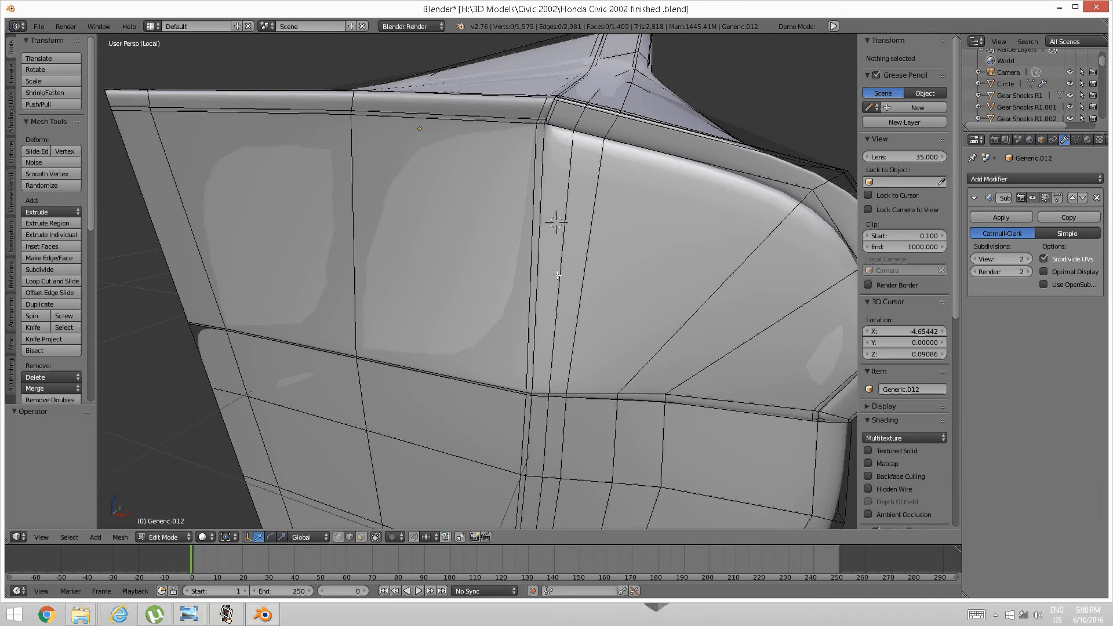
Add an edge loop along the panel, slid up near the top edge.
{"action": "key", "text": "ctrl+r"}
{"action": "left_click", "coordinate": [551, 223]}
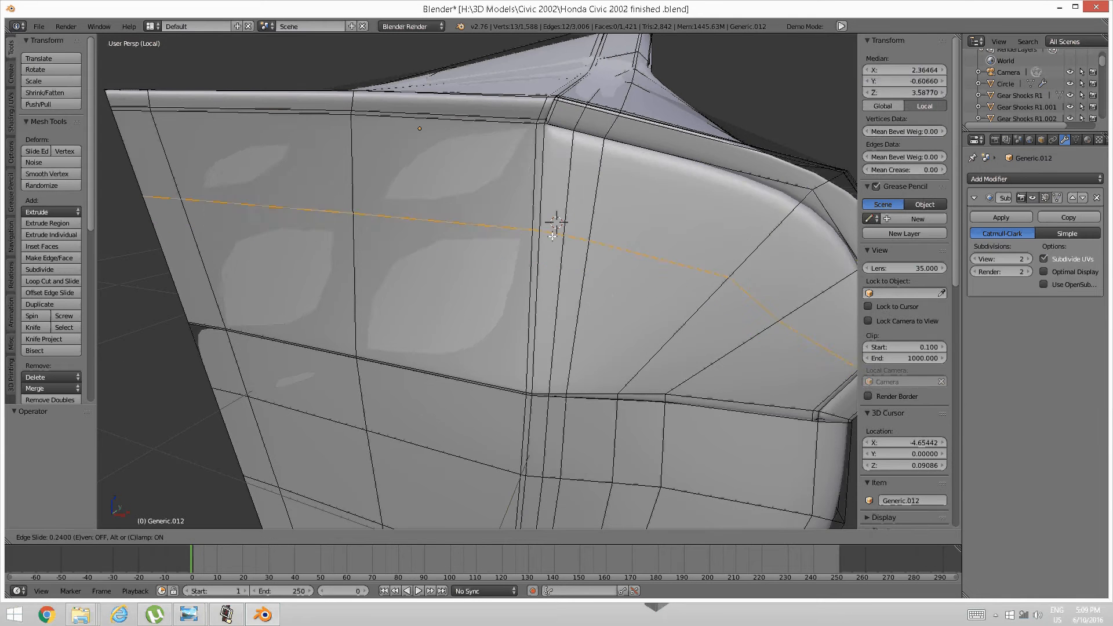
{"action": "left_click", "coordinate": [559, 150]}
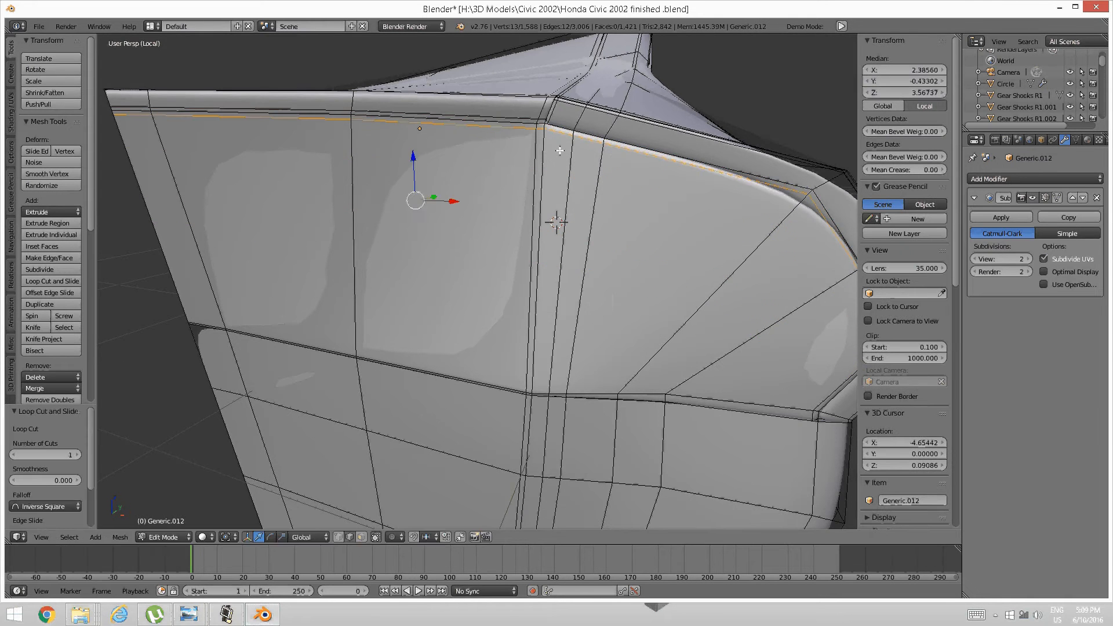
{"action": "key", "text": "a"}
{"action": "scroll", "coordinate": [560, 151], "scroll_direction": "down", "scroll_amount": 4}
{"action": "middle_click_drag", "start_coordinate": [656, 176], "coordinate": [515, 267]}
{"action": "scroll", "coordinate": [516, 267], "scroll_direction": "up", "scroll_amount": 3}
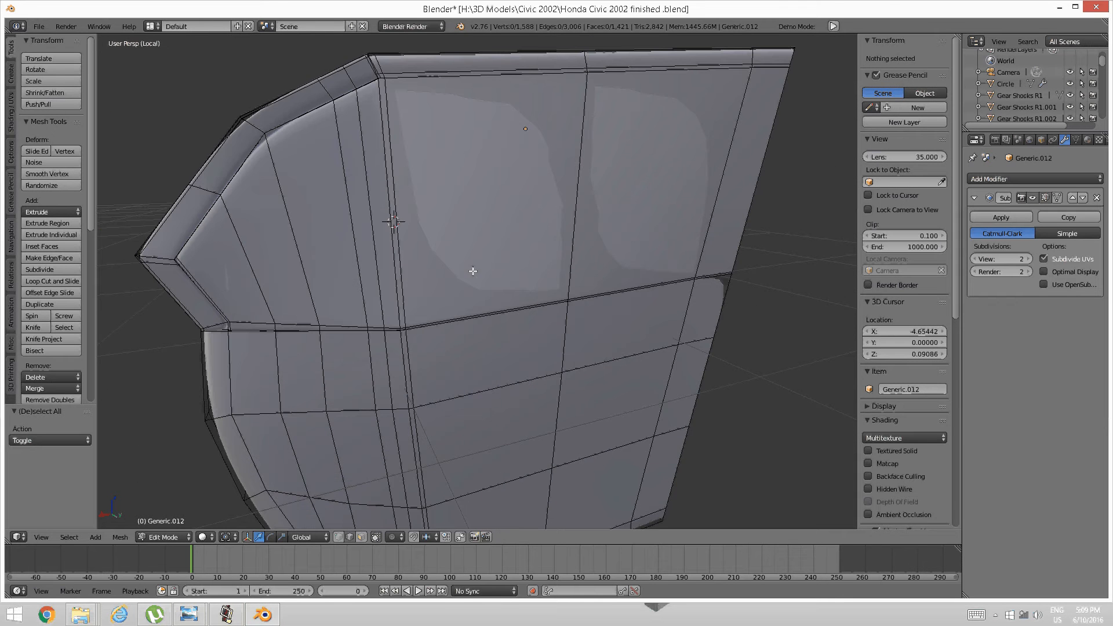
Add a second edge loop close against the panel's top edge.
{"action": "key", "text": "ctrl+r"}
{"action": "left_click", "coordinate": [388, 252]}
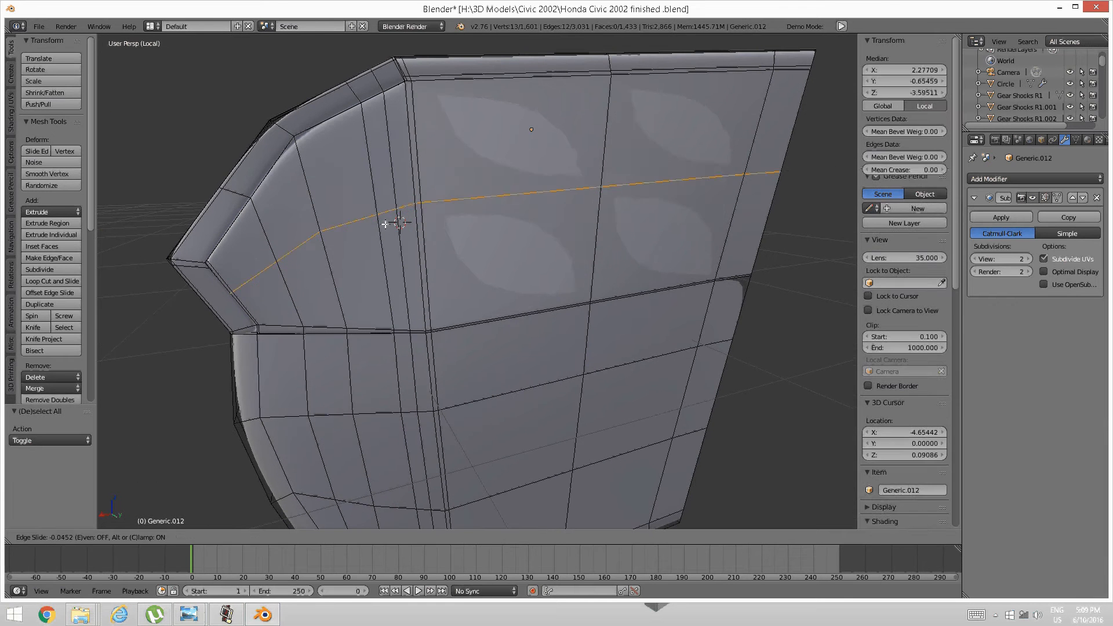
{"action": "left_click", "coordinate": [385, 140]}
{"action": "key", "text": "a"}
{"action": "scroll", "coordinate": [385, 141], "scroll_direction": "down", "scroll_amount": 4}
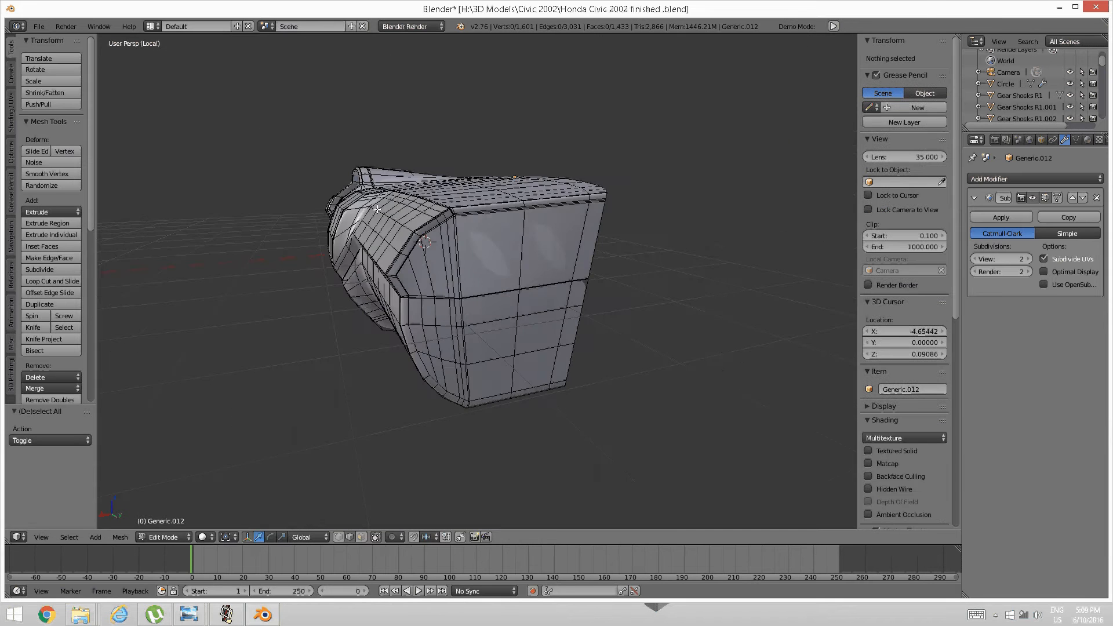
{"action": "middle_click_drag", "start_coordinate": [385, 140], "coordinate": [464, 251]}
{"action": "scroll", "coordinate": [579, 221], "scroll_direction": "up", "scroll_amount": 2}
{"action": "scroll", "coordinate": [551, 235], "scroll_direction": "up", "scroll_amount": 4}
Switch to Object Mode to check the smoothed result.
{"action": "key", "text": "Tab"}
{"action": "left_click", "coordinate": [470, 232]}
{"action": "scroll", "coordinate": [534, 218], "scroll_direction": "down", "scroll_amount": 5}
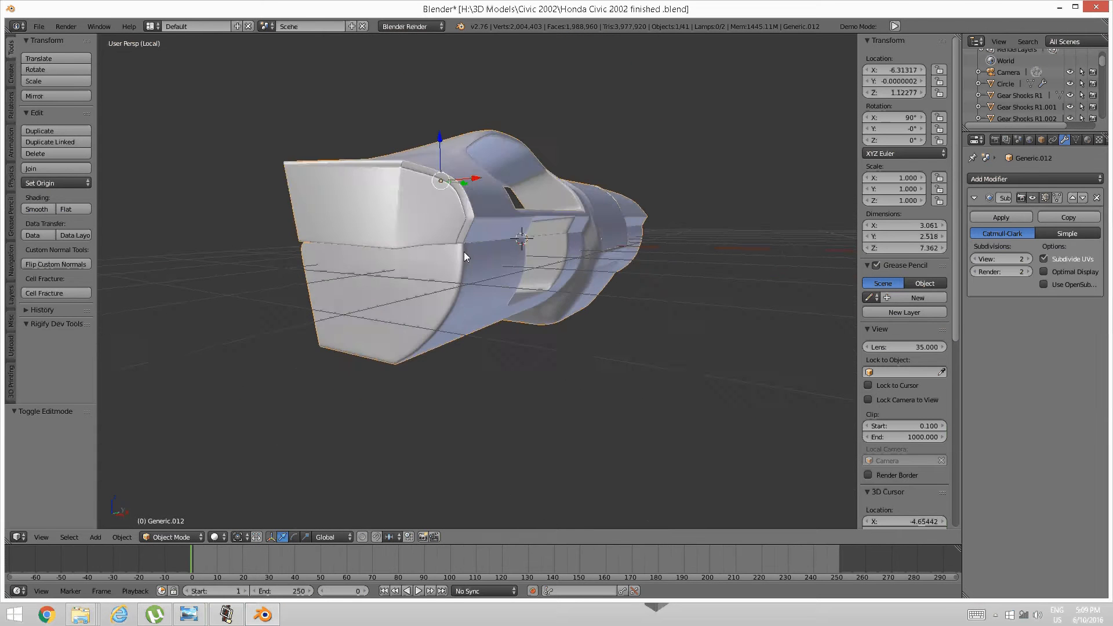
{"action": "middle_click_drag", "start_coordinate": [544, 224], "coordinate": [462, 299]}
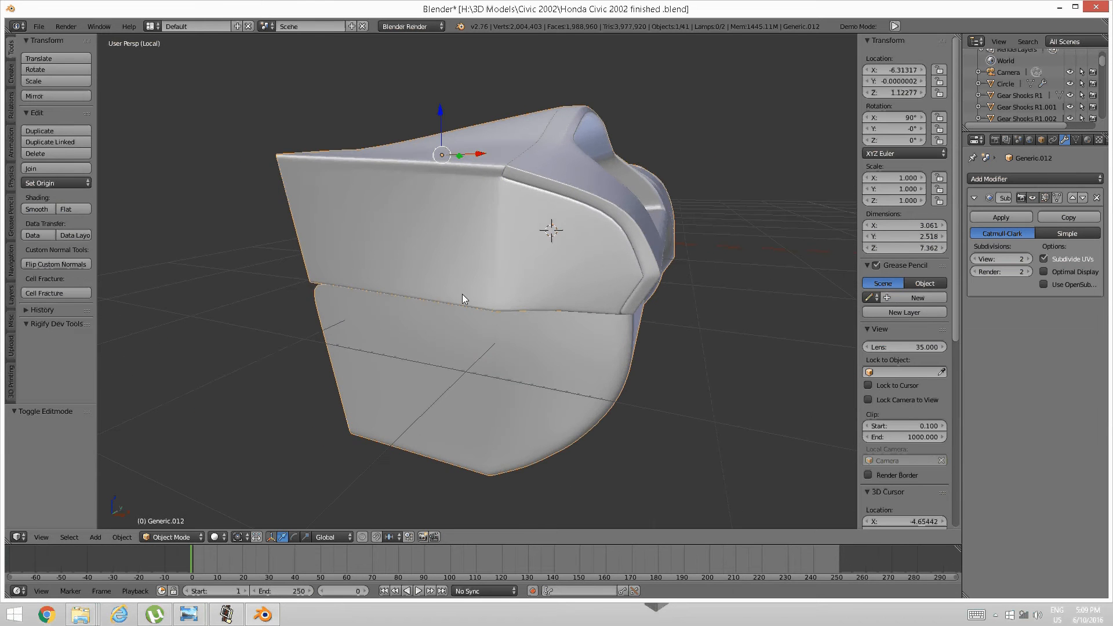
{"action": "middle_click_drag", "start_coordinate": [551, 279], "coordinate": [399, 315]}
{"action": "scroll", "coordinate": [456, 319], "scroll_direction": "up", "scroll_amount": 1}
In Edit Mode, isolate the glovebox panel by selecting it linked, inverting, and hiding the rest.
{"action": "key", "text": "Tab"}
{"action": "left_click", "coordinate": [443, 304]}
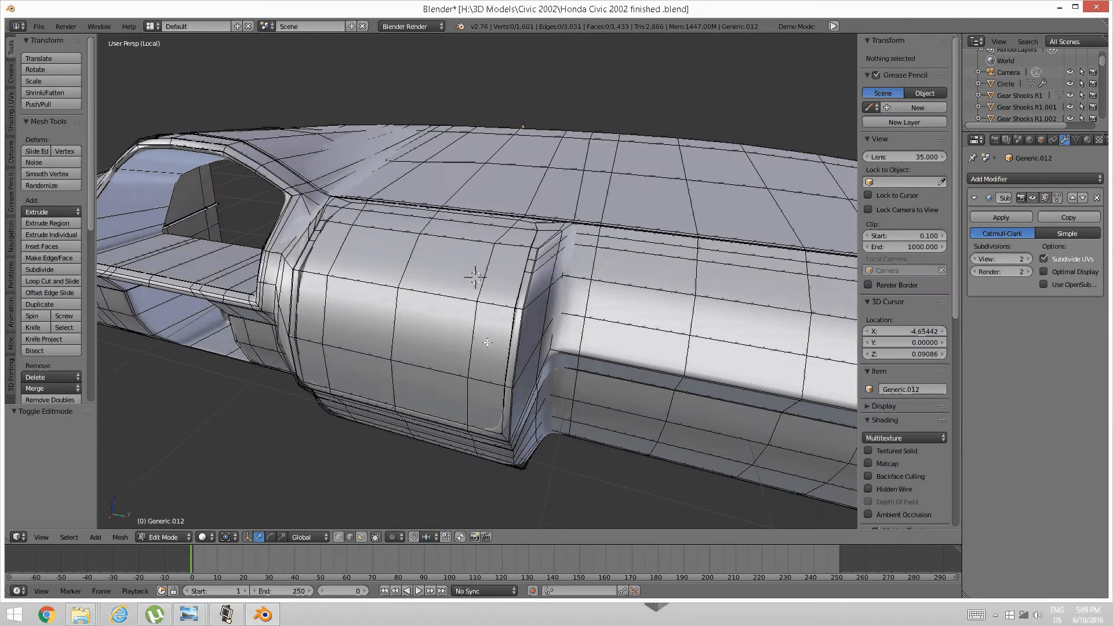
{"action": "scroll", "coordinate": [481, 346], "scroll_direction": "up", "scroll_amount": 2}
{"action": "middle_click_drag", "start_coordinate": [482, 346], "coordinate": [458, 318]}
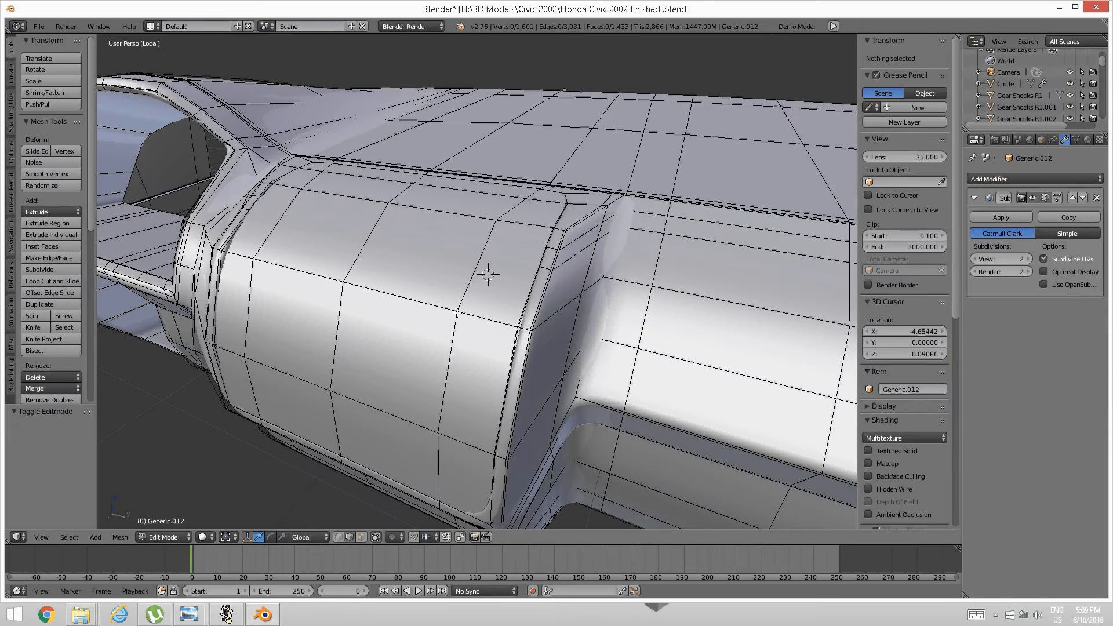
{"action": "right_click", "coordinate": [457, 316]}
{"action": "key", "text": "ctrl+l"}
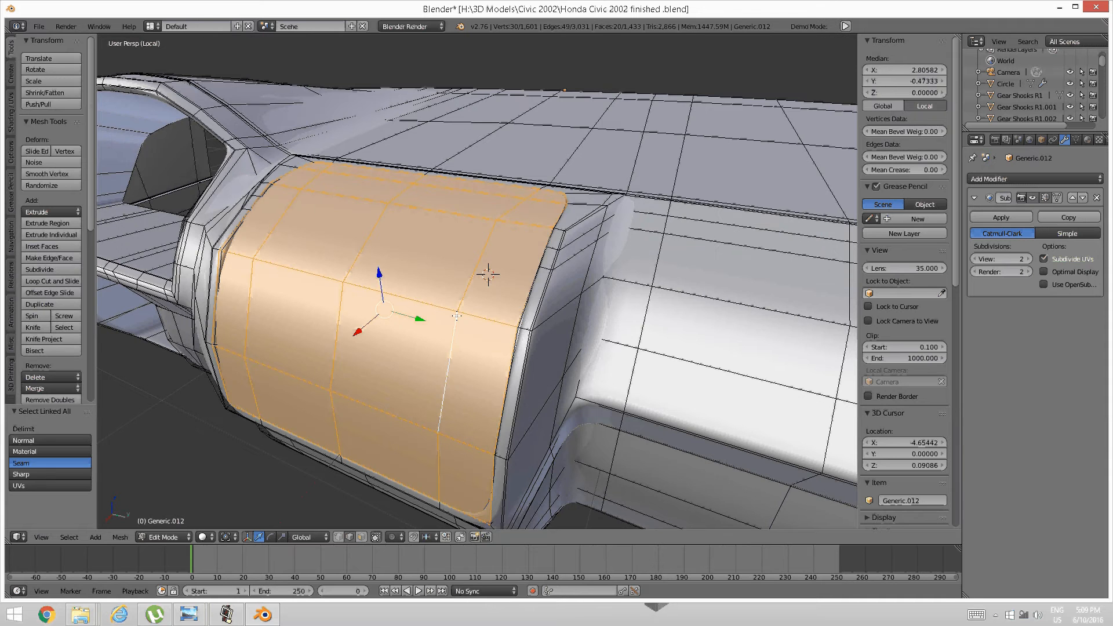
{"action": "key", "text": "ctrl+i"}
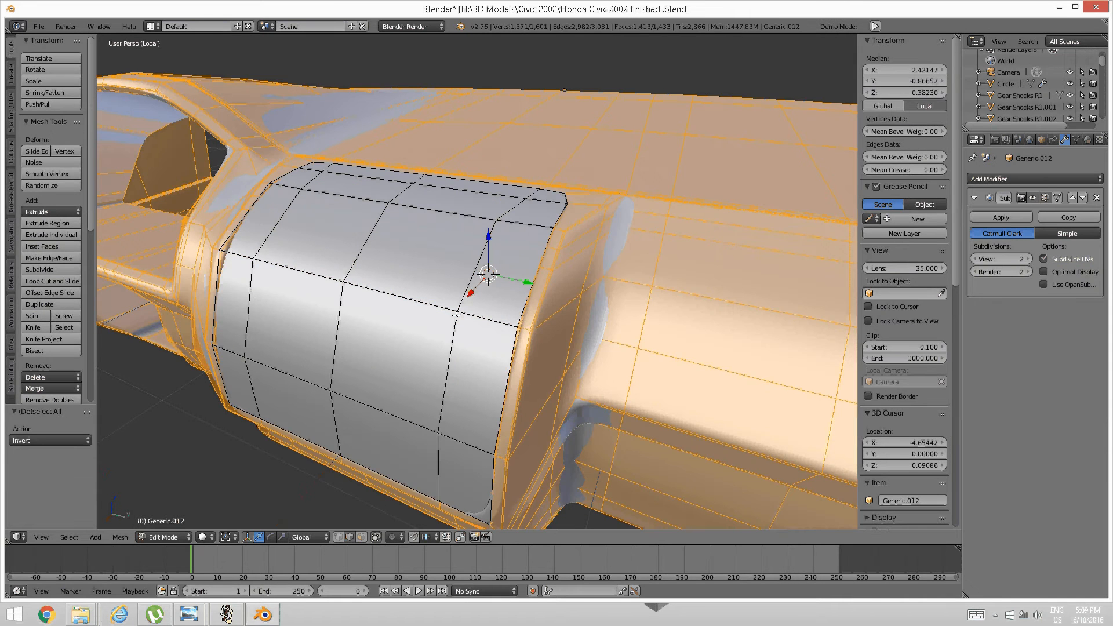
{"action": "key", "text": "h"}
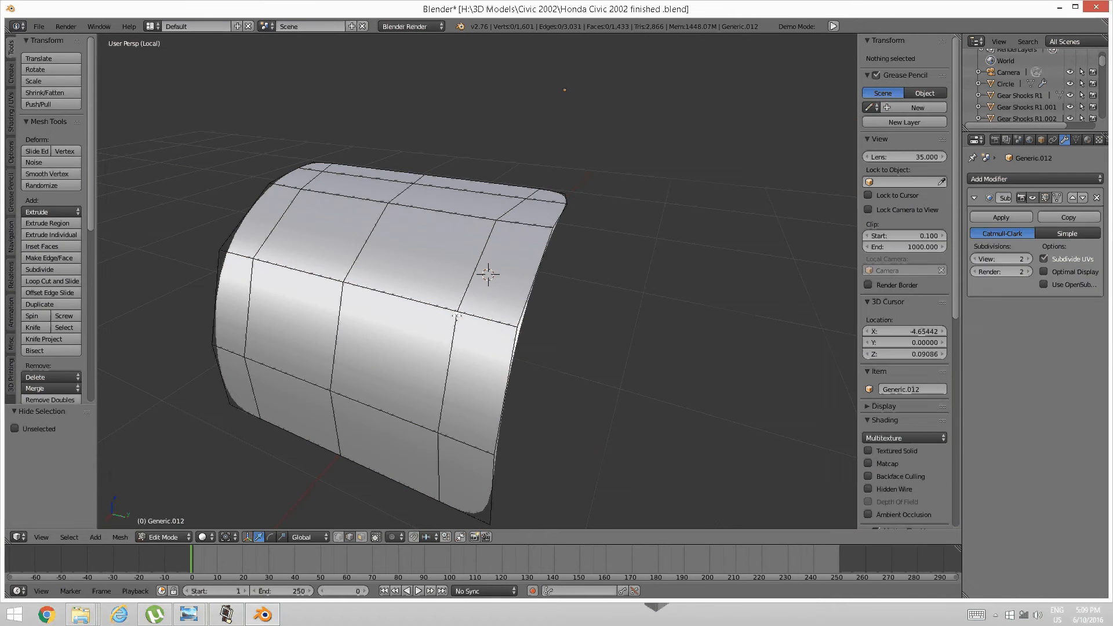
Select the panel's right, bottom, left and top border loops.
{"action": "right_click", "coordinate": [515, 317], "text": "alt"}
{"action": "right_click", "coordinate": [408, 485], "text": "alt+shift"}
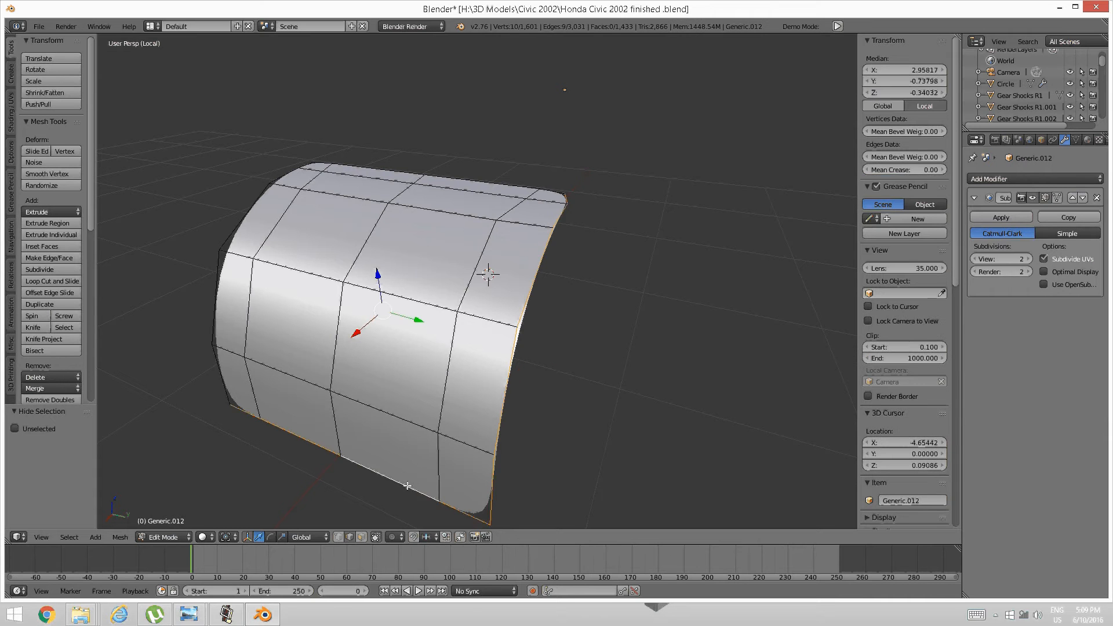
{"action": "right_click", "coordinate": [209, 382], "text": "alt+shift"}
{"action": "middle_click_drag", "start_coordinate": [209, 382], "coordinate": [394, 304]}
{"action": "right_click", "coordinate": [453, 218], "text": "alt+shift"}
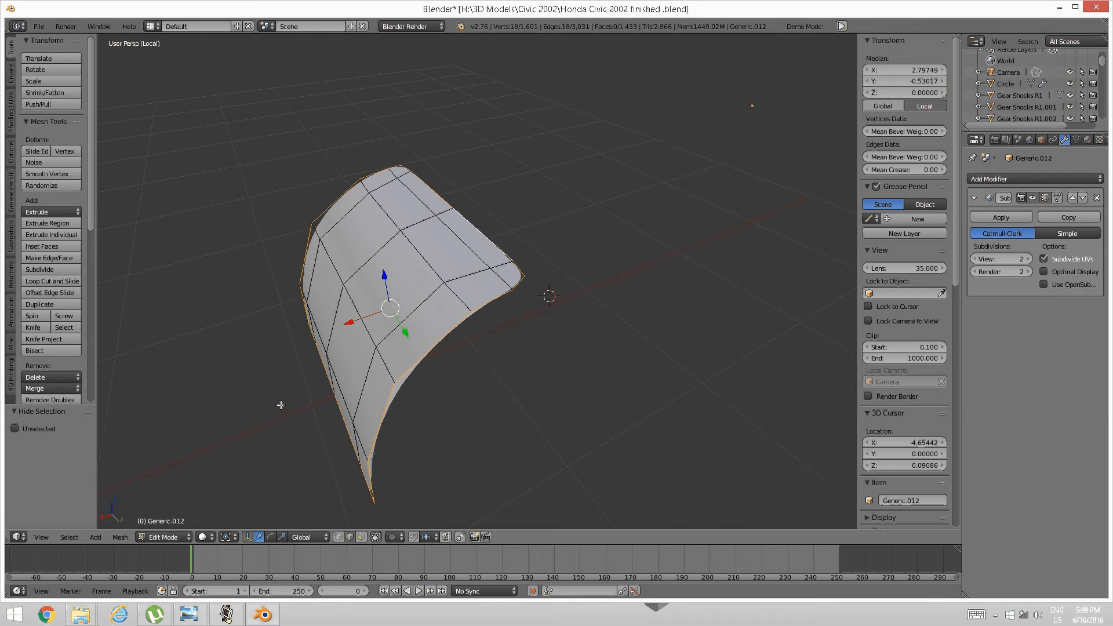
Extrude the border edges 0.147 along negative X, then move them along Z into a lip.
{"action": "key", "text": "e"}
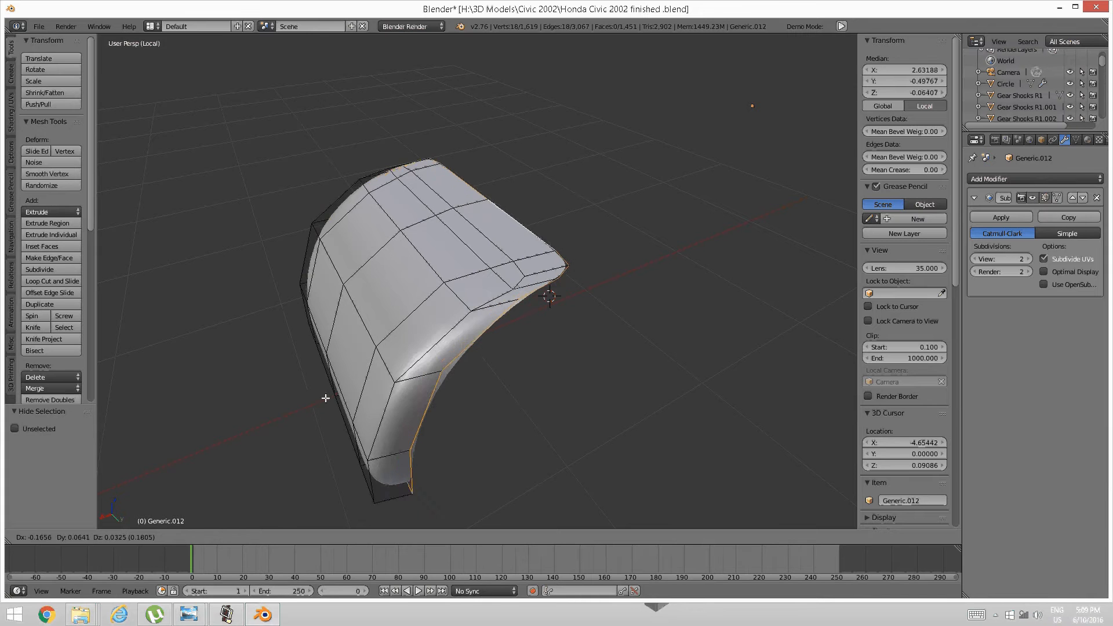
{"action": "key", "text": "y"}
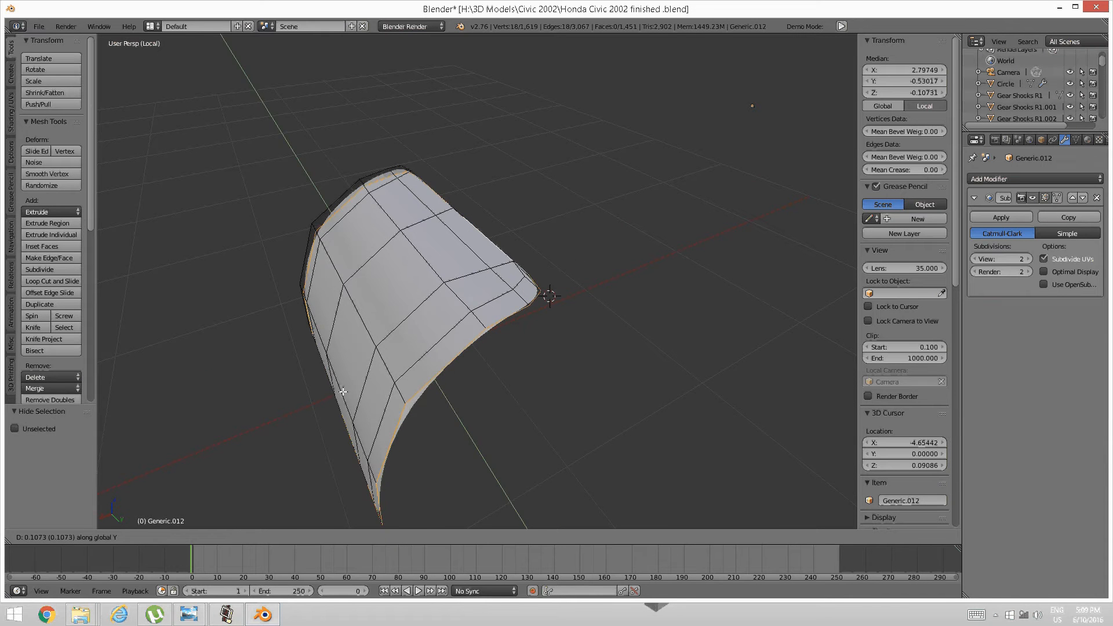
{"action": "key", "text": "x"}
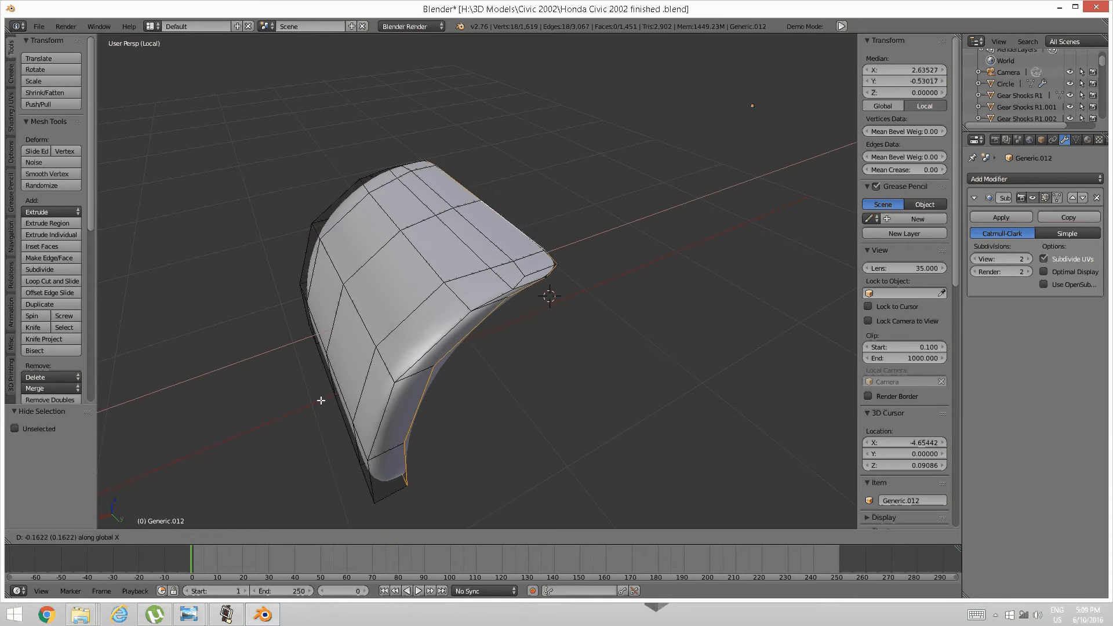
{"action": "left_click", "coordinate": [320, 400]}
{"action": "middle_click_drag", "start_coordinate": [320, 400], "coordinate": [414, 151]}
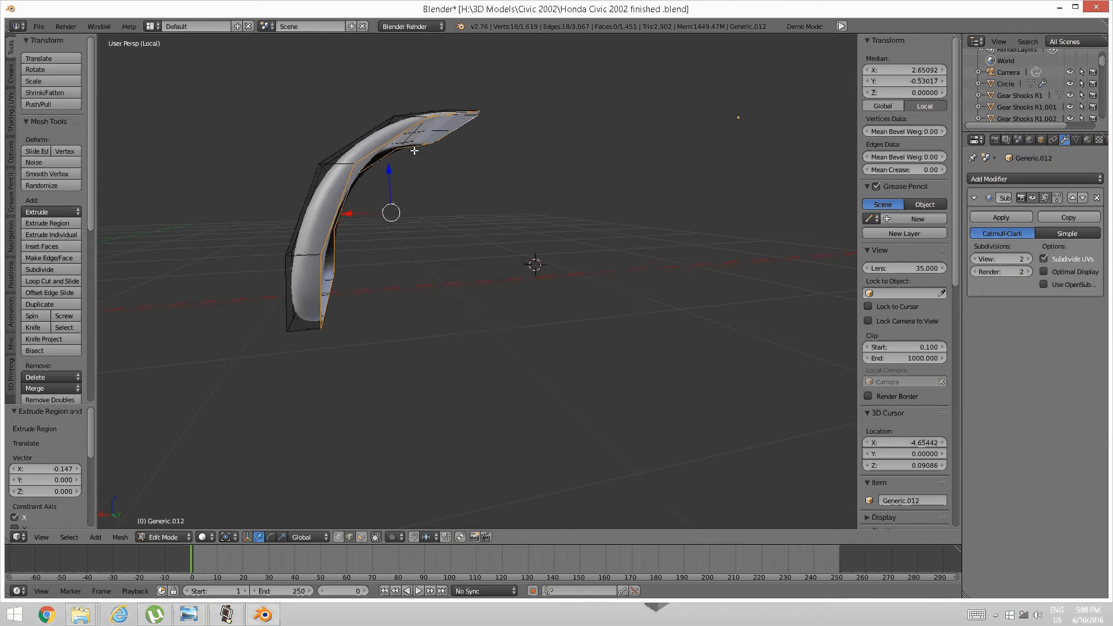
{"action": "left_click_drag", "start_coordinate": [391, 163], "coordinate": [379, 174]}
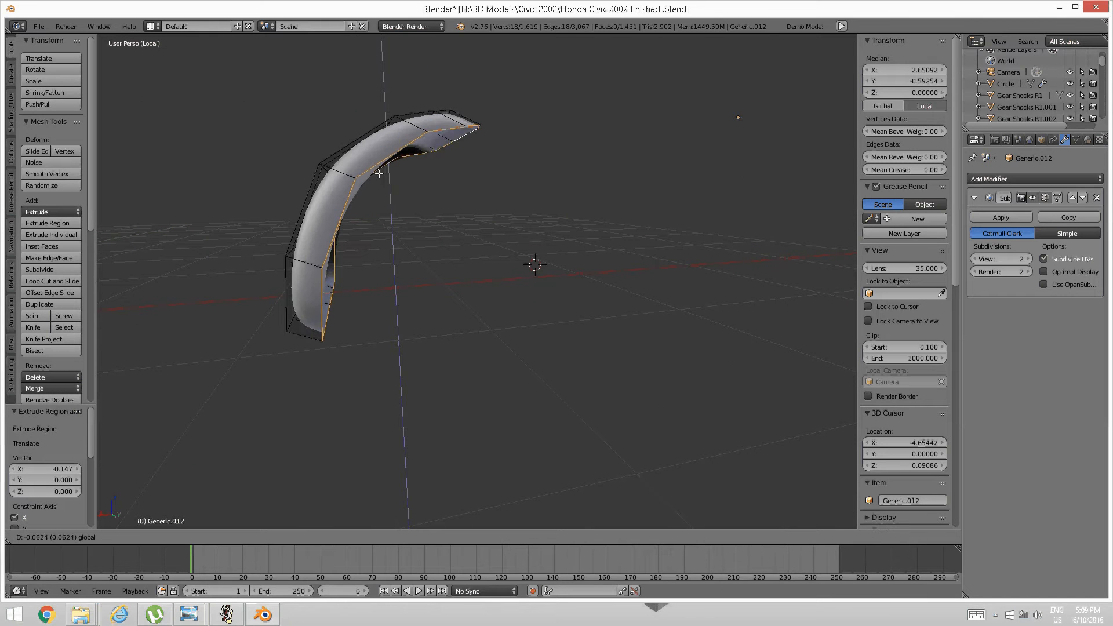
{"action": "left_click", "coordinate": [378, 174]}
{"action": "scroll", "coordinate": [405, 259], "scroll_direction": "up", "scroll_amount": 4}
{"action": "key", "text": "a"}
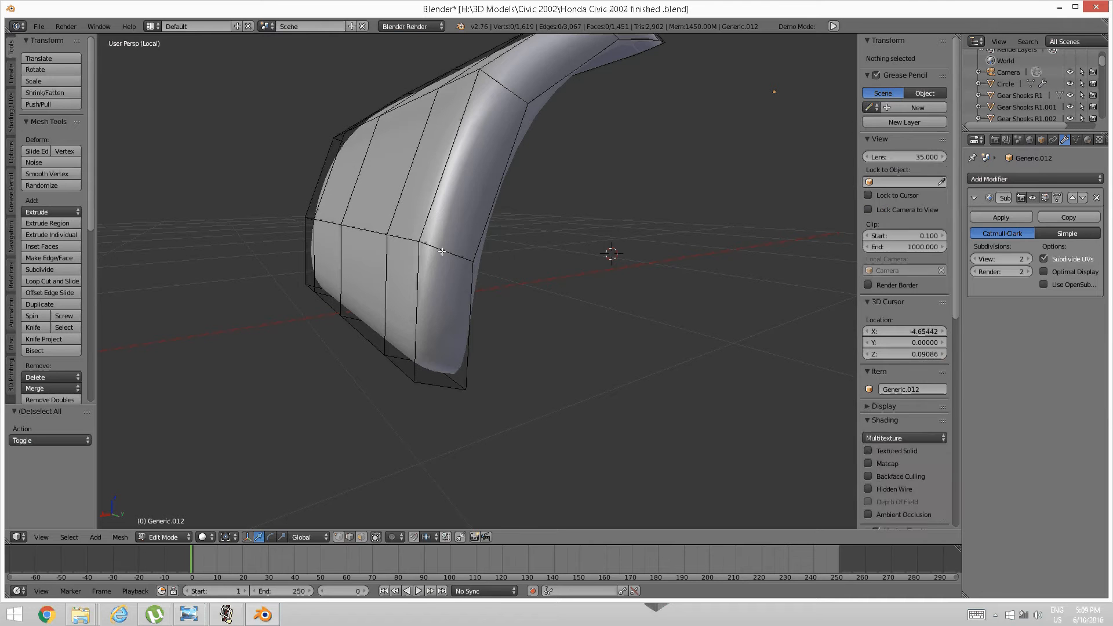
Add a supporting edge loop across the panel and reveal the hidden geometry.
{"action": "key", "text": "ctrl+r"}
{"action": "left_click", "coordinate": [441, 251]}
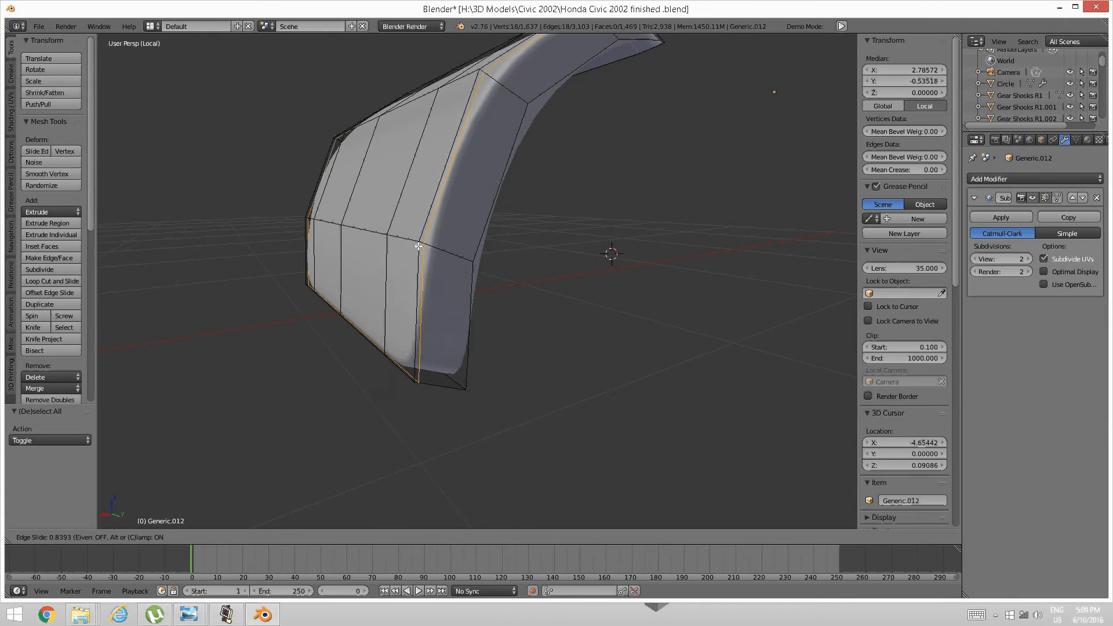
{"action": "left_click", "coordinate": [418, 247]}
{"action": "key", "text": "a"}
{"action": "scroll", "coordinate": [418, 248], "scroll_direction": "down", "scroll_amount": 4}
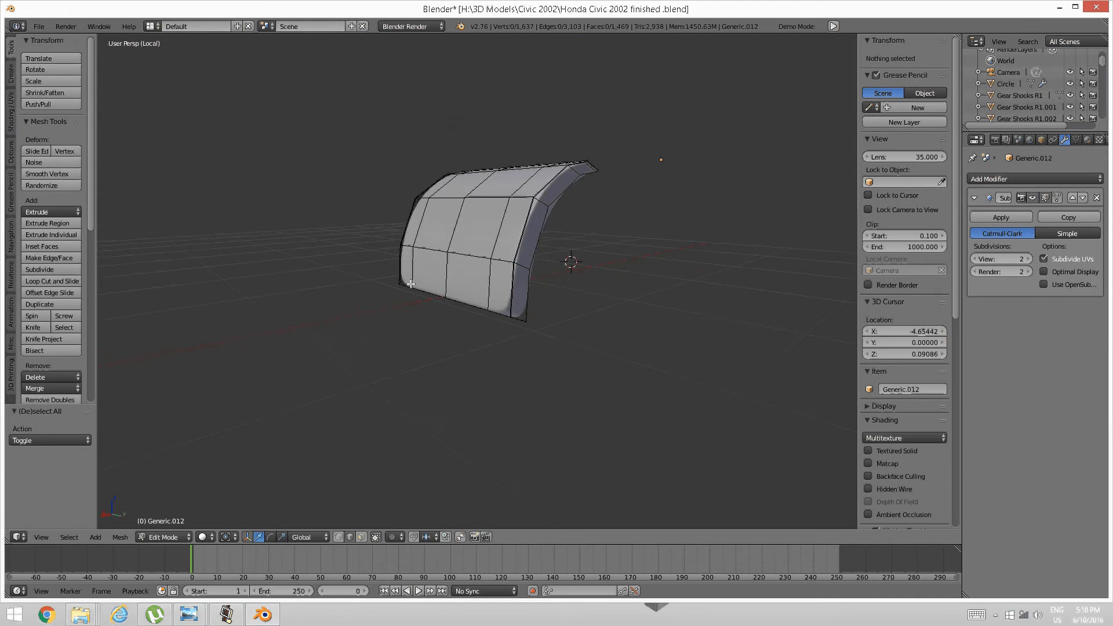
{"action": "middle_click_drag", "start_coordinate": [418, 249], "coordinate": [470, 323]}
{"action": "scroll", "coordinate": [515, 295], "scroll_direction": "up", "scroll_amount": 3}
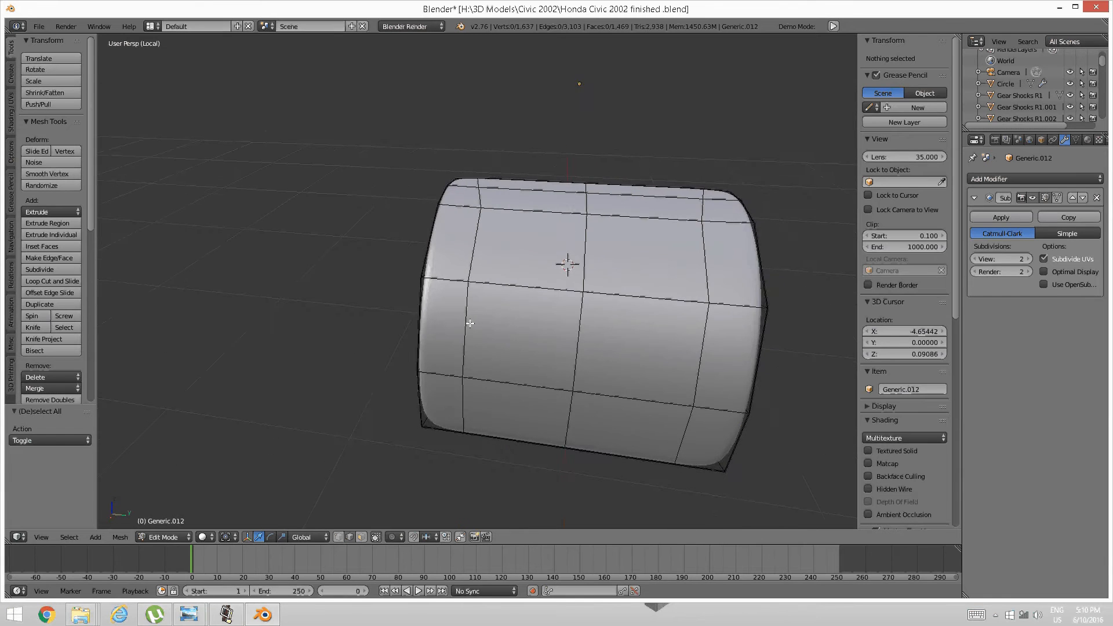
{"action": "key", "text": "alt+h"}
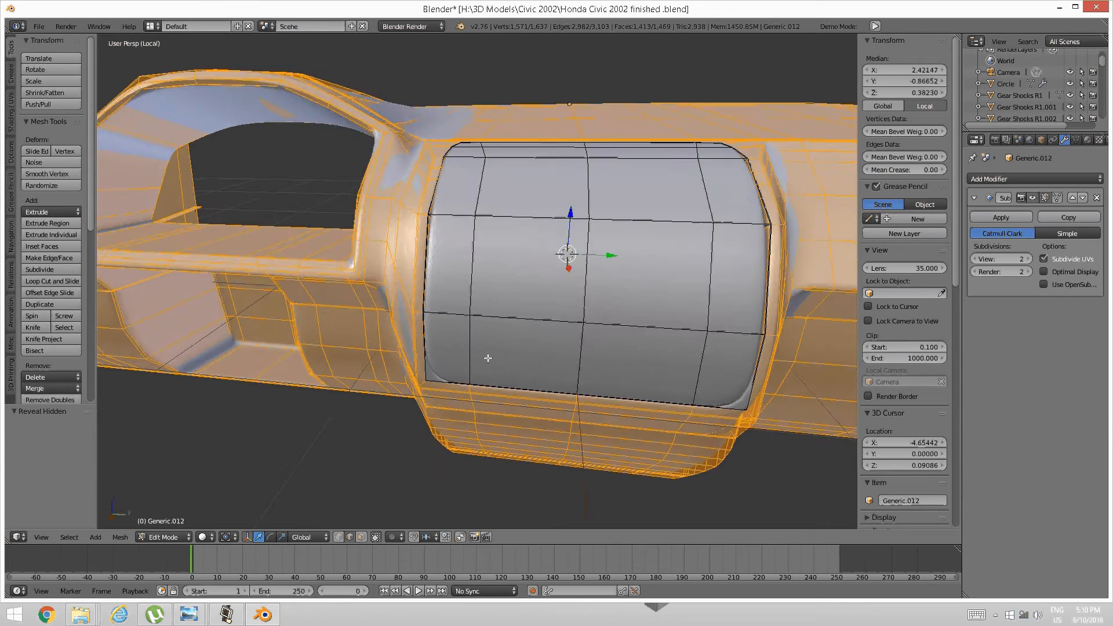
Deselect everything and preview the smoothed dashboard in Object Mode.
{"action": "key", "text": "a"}
{"action": "middle_click_drag", "start_coordinate": [487, 336], "coordinate": [566, 302]}
{"action": "key", "text": "Tab"}
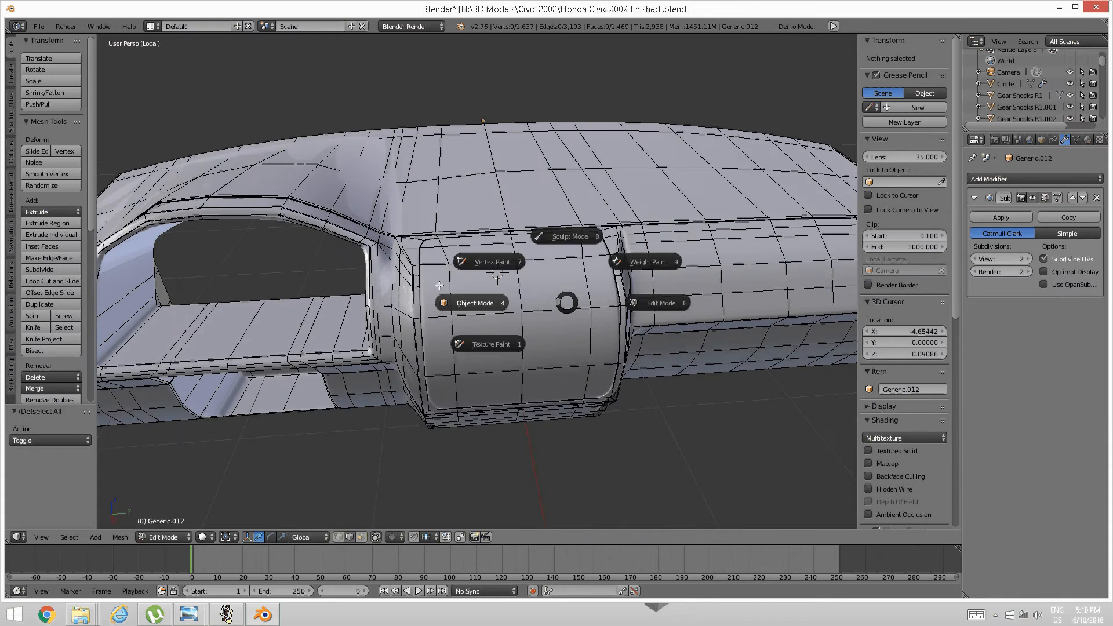
{"action": "left_click", "coordinate": [466, 299]}
{"action": "mouse_move", "coordinate": [478, 298]}
{"action": "middle_mouse_down"}
{"action": "mouse_move", "coordinate": [444, 270]}
{"action": "mouse_move", "coordinate": [410, 265]}
{"action": "mouse_move", "coordinate": [548, 291]}
{"action": "mouse_move", "coordinate": [637, 259]}
{"action": "mouse_move", "coordinate": [586, 256]}
{"action": "mouse_move", "coordinate": [576, 283]}
{"action": "mouse_move", "coordinate": [532, 291]}
{"action": "mouse_move", "coordinate": [651, 283]}
{"action": "mouse_move", "coordinate": [470, 283]}
{"action": "mouse_move", "coordinate": [479, 294]}
{"action": "middle_mouse_up"}
Back in Edit Mode, add a horizontal edge loop across the centre panel.
{"action": "key", "text": "Tab"}
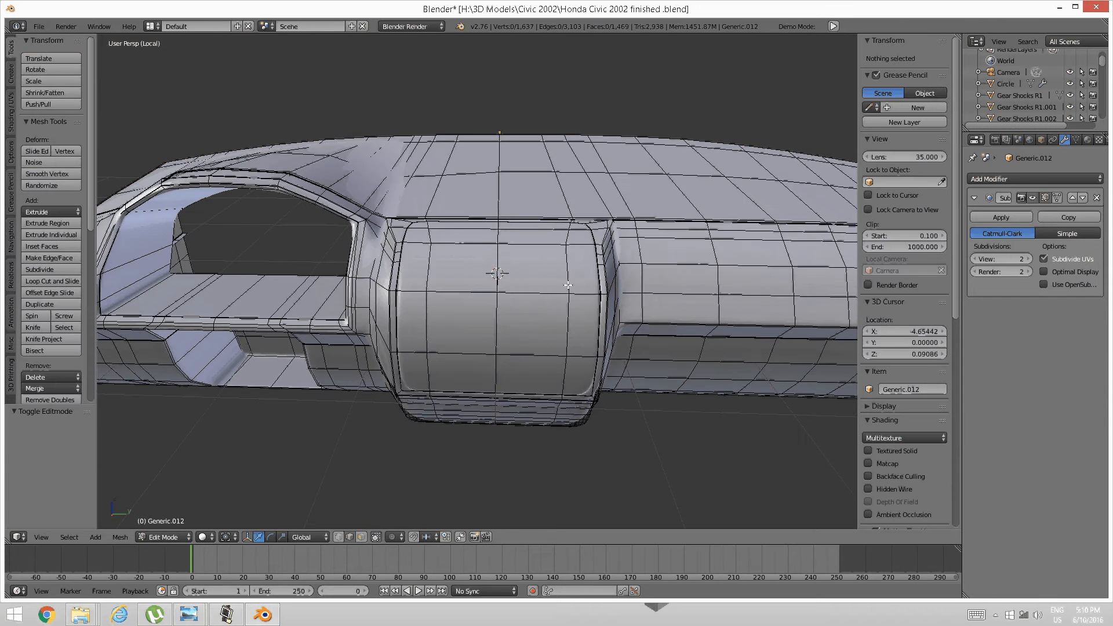
{"action": "scroll", "coordinate": [524, 299], "scroll_direction": "up", "scroll_amount": 1}
{"action": "middle_click_drag", "start_coordinate": [501, 291], "coordinate": [495, 303], "text": "shift"}
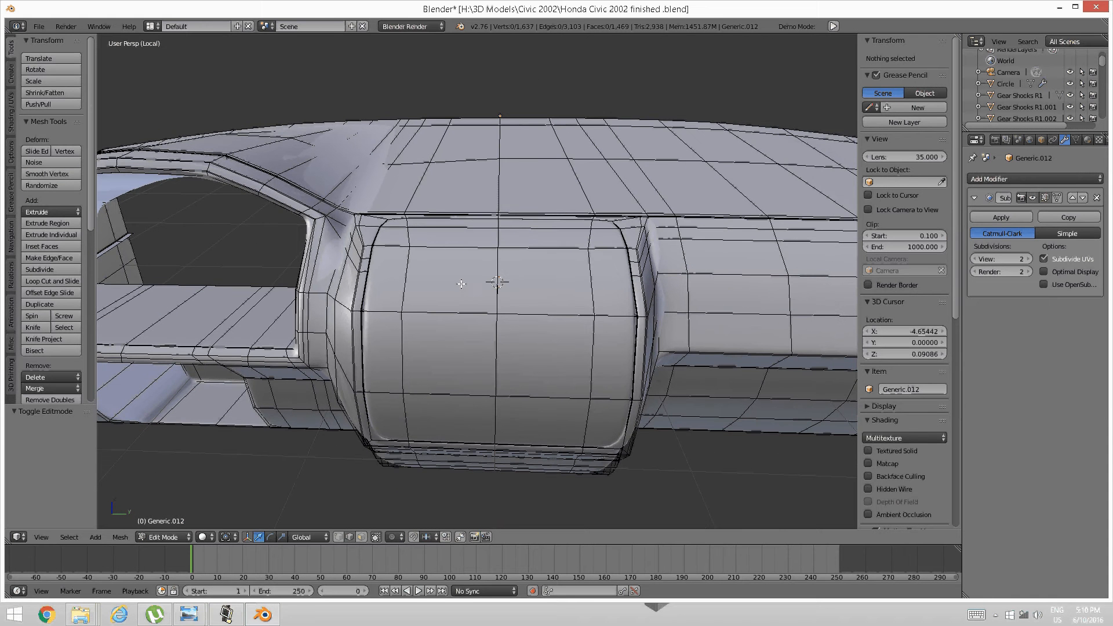
{"action": "key", "text": "ctrl+r"}
{"action": "left_click", "coordinate": [488, 272]}
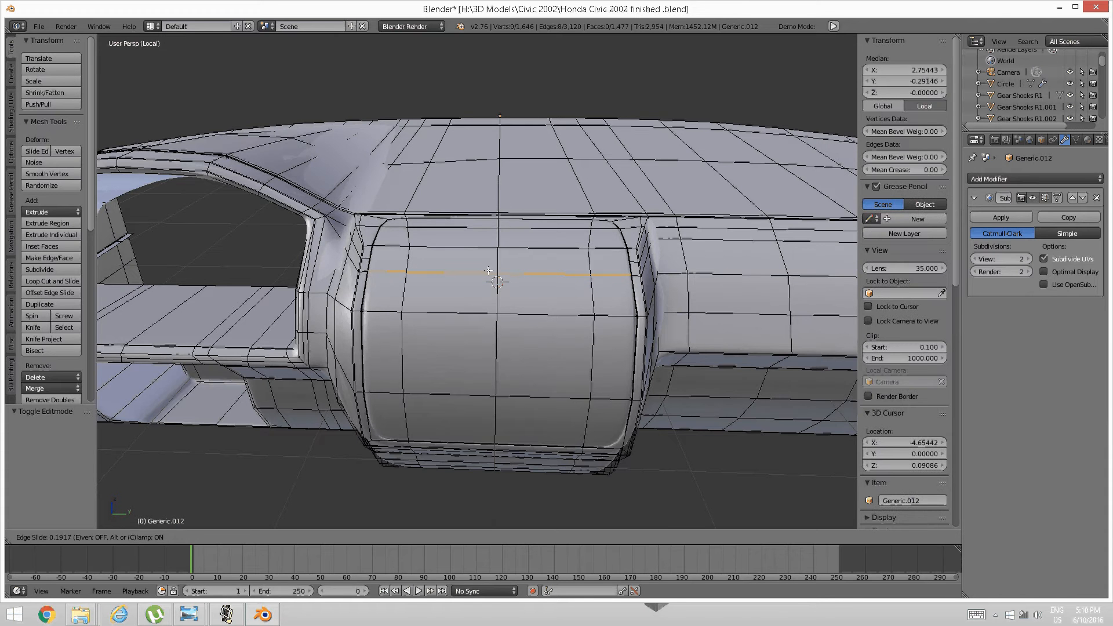
{"action": "left_click", "coordinate": [489, 271]}
{"action": "key", "text": "a"}
Add a second horizontal loop near the panel edge, then return to Object Mode.
{"action": "middle_click_drag", "start_coordinate": [489, 271], "coordinate": [453, 289]}
{"action": "key", "text": "a"}
{"action": "key", "text": "a"}
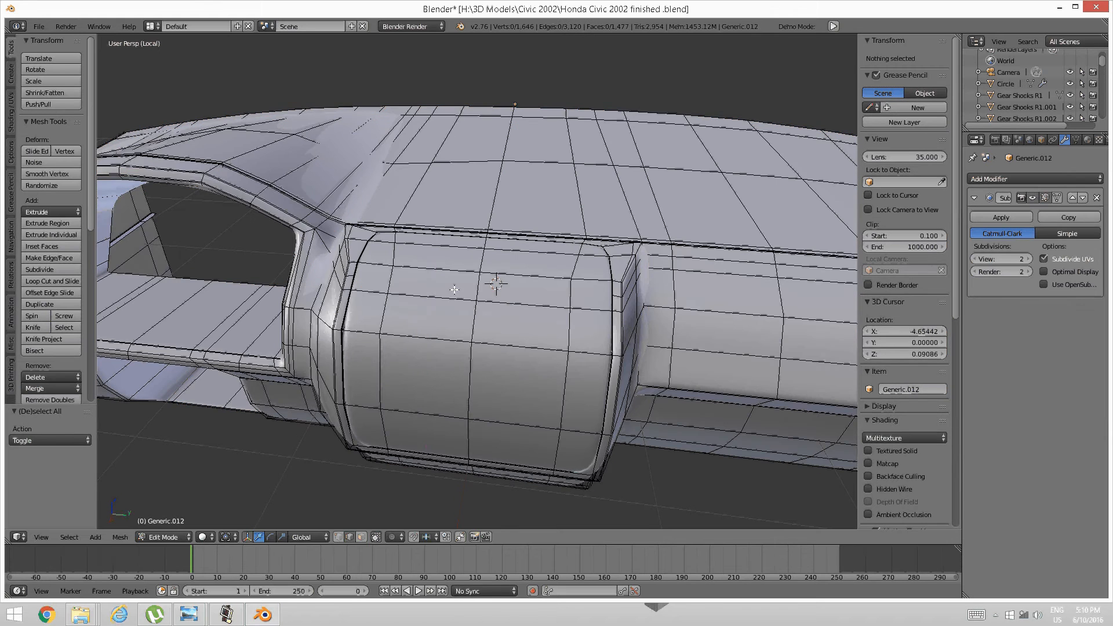
{"action": "key", "text": "ctrl+r"}
{"action": "left_click", "coordinate": [485, 284]}
{"action": "left_click", "coordinate": [485, 284]}
{"action": "key", "text": "a"}
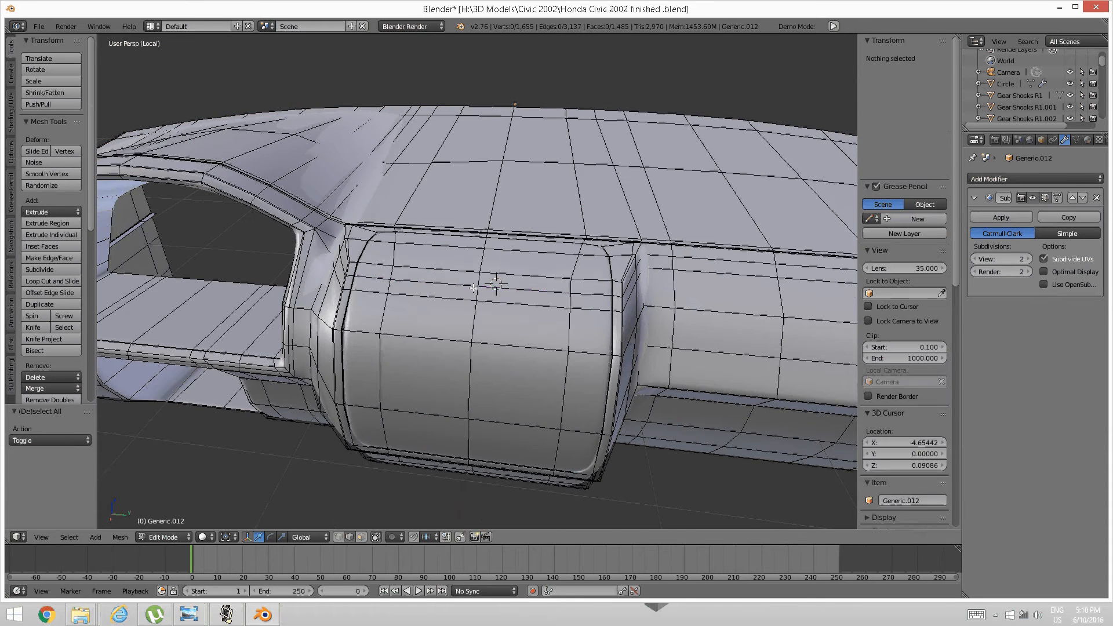
{"action": "middle_click_drag", "start_coordinate": [485, 284], "coordinate": [391, 509]}
{"action": "key", "text": "Tab"}
{"action": "left_click", "coordinate": [416, 274]}
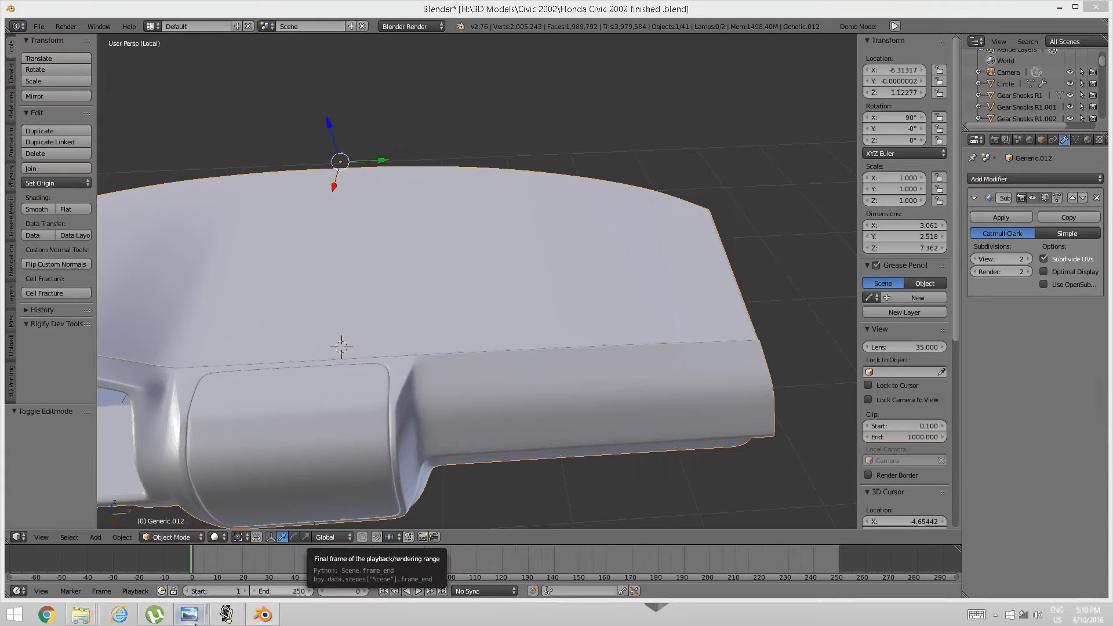
{"action": "mouse_move", "coordinate": [189, 614]}
{"action": "left_click", "coordinate": [252, 565]}
{"action": "left_click_drag", "start_coordinate": [698, 239], "coordinate": [630, 356]}
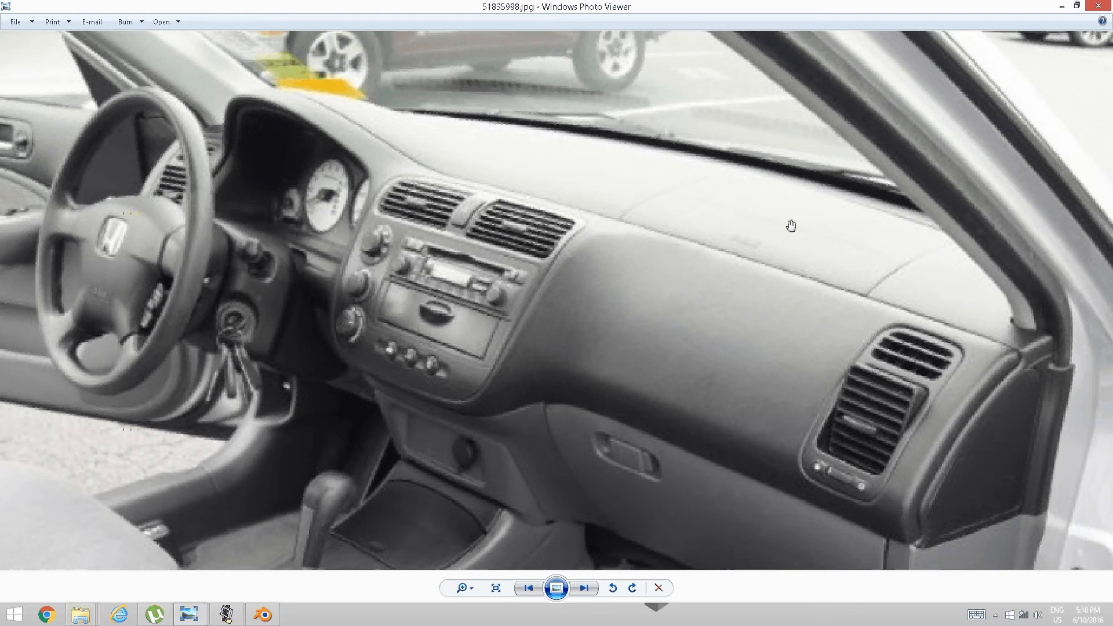
{"action": "left_click", "coordinate": [263, 614]}
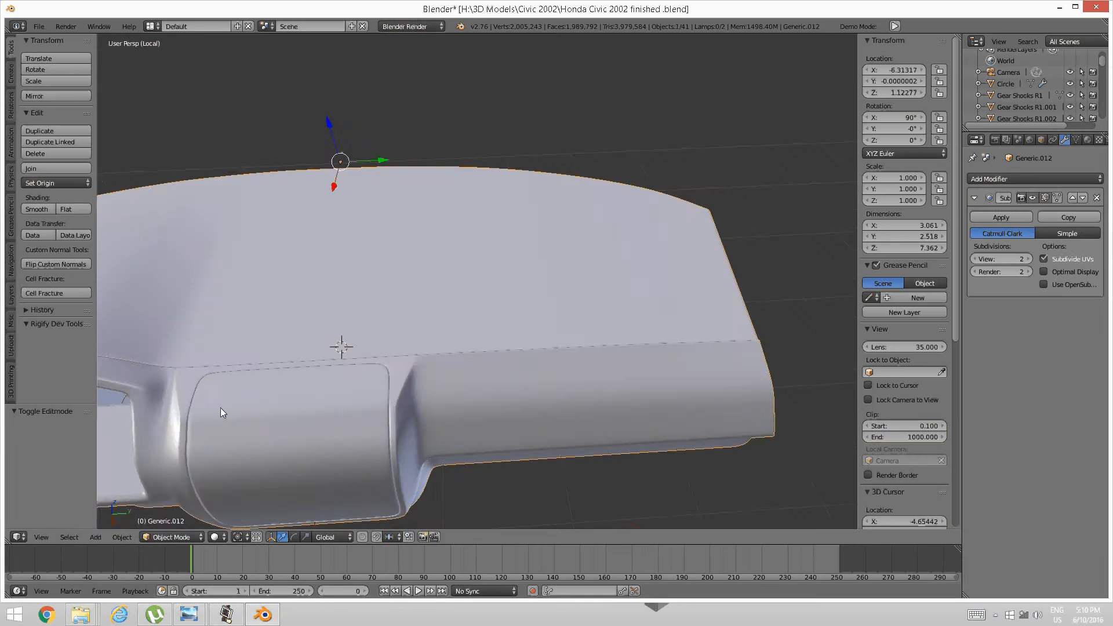
Put the dashboard mesh into Edit Mode, viewing its curved end.
{"action": "middle_click_drag", "start_coordinate": [220, 408], "coordinate": [407, 407]}
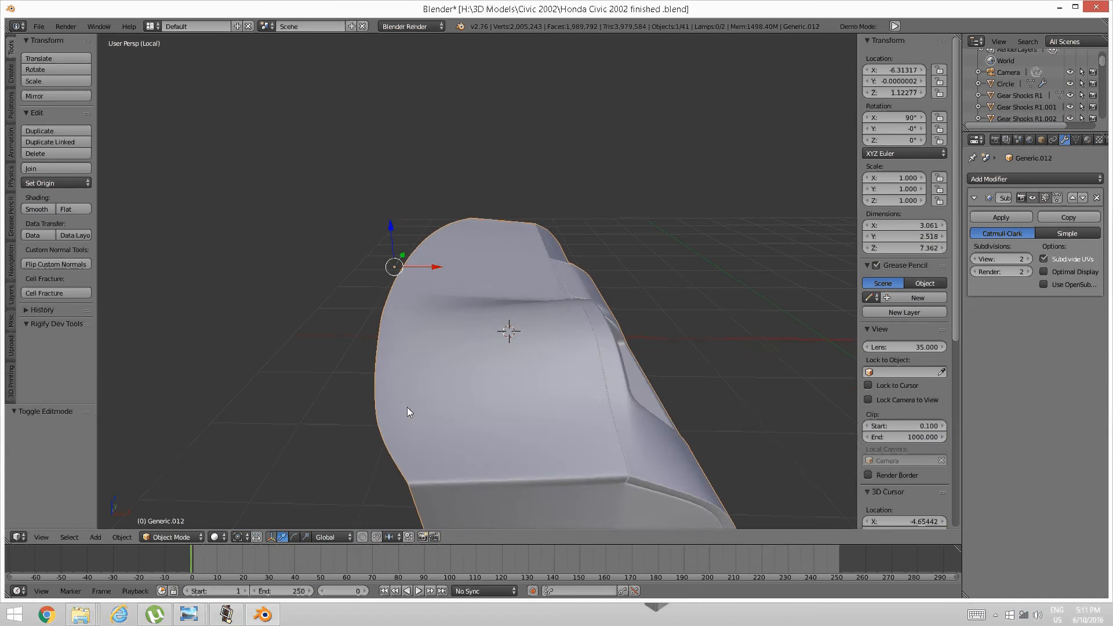
{"action": "key", "text": "Tab"}
{"action": "left_click", "coordinate": [495, 415]}
{"action": "middle_click_drag", "start_coordinate": [474, 430], "coordinate": [451, 402]}
Loop-cut a vertical edge loop beside the curved end, then deselect all.
{"action": "key", "text": "ctrl+r"}
{"action": "left_click", "coordinate": [448, 400]}
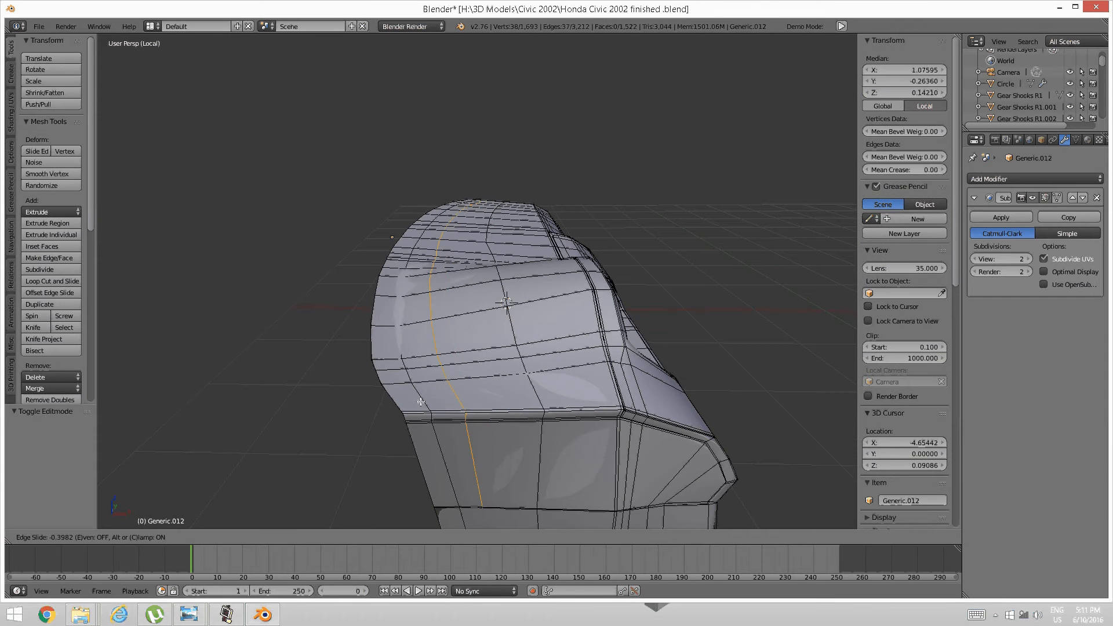
{"action": "left_click", "coordinate": [404, 401]}
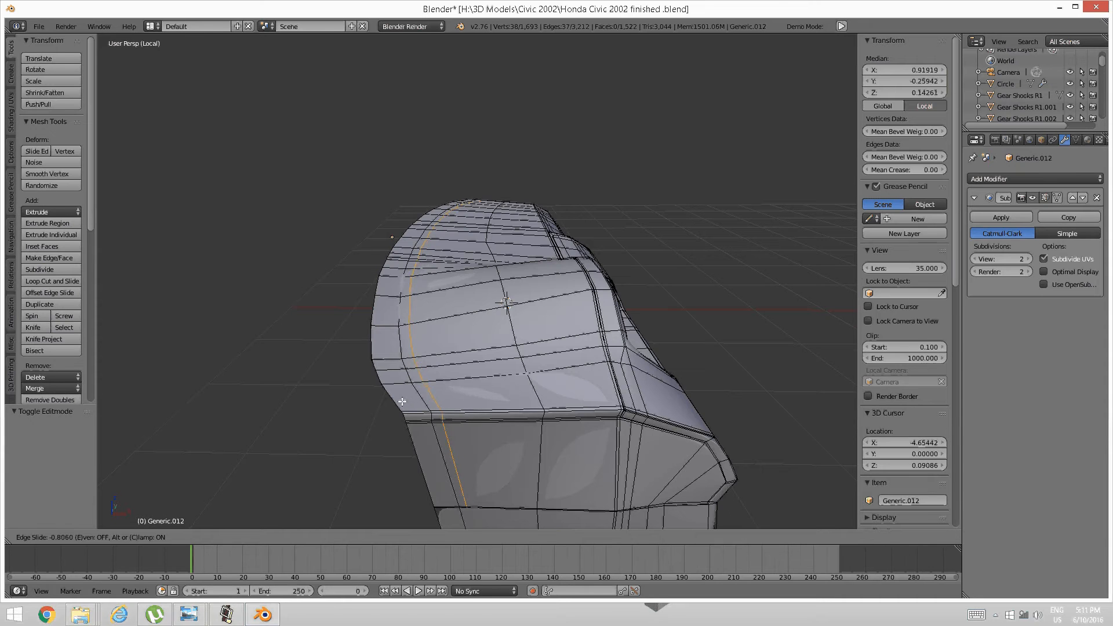
{"action": "key", "text": "a"}
{"action": "middle_click_drag", "start_coordinate": [403, 401], "coordinate": [455, 366]}
{"action": "scroll", "coordinate": [455, 366], "scroll_direction": "up", "scroll_amount": 5}
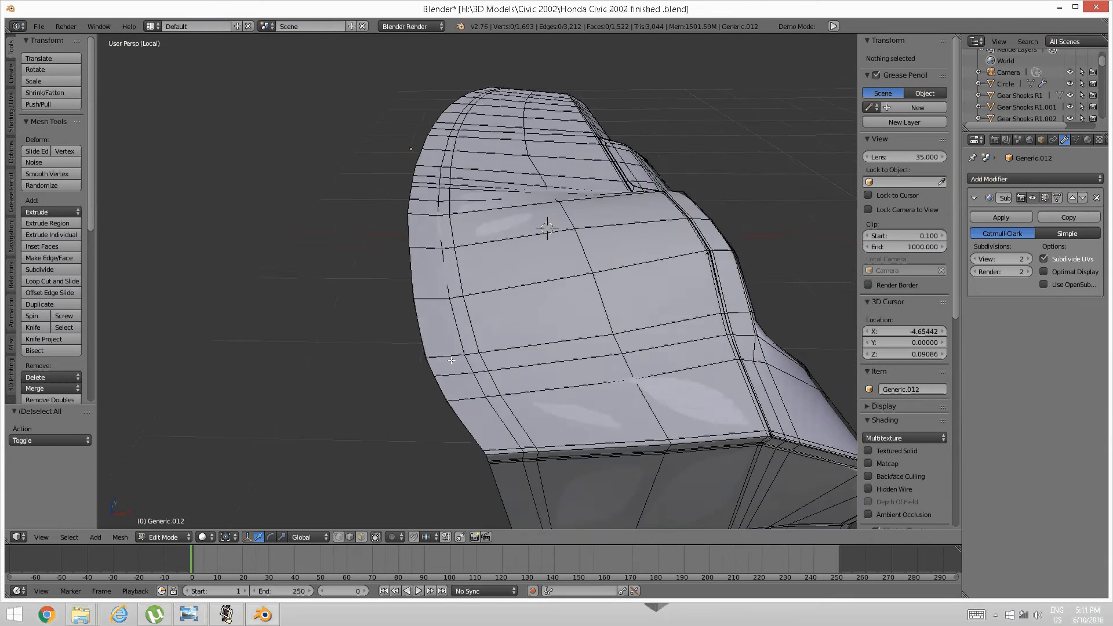
{"action": "scroll", "coordinate": [457, 367], "scroll_direction": "down", "scroll_amount": 3}
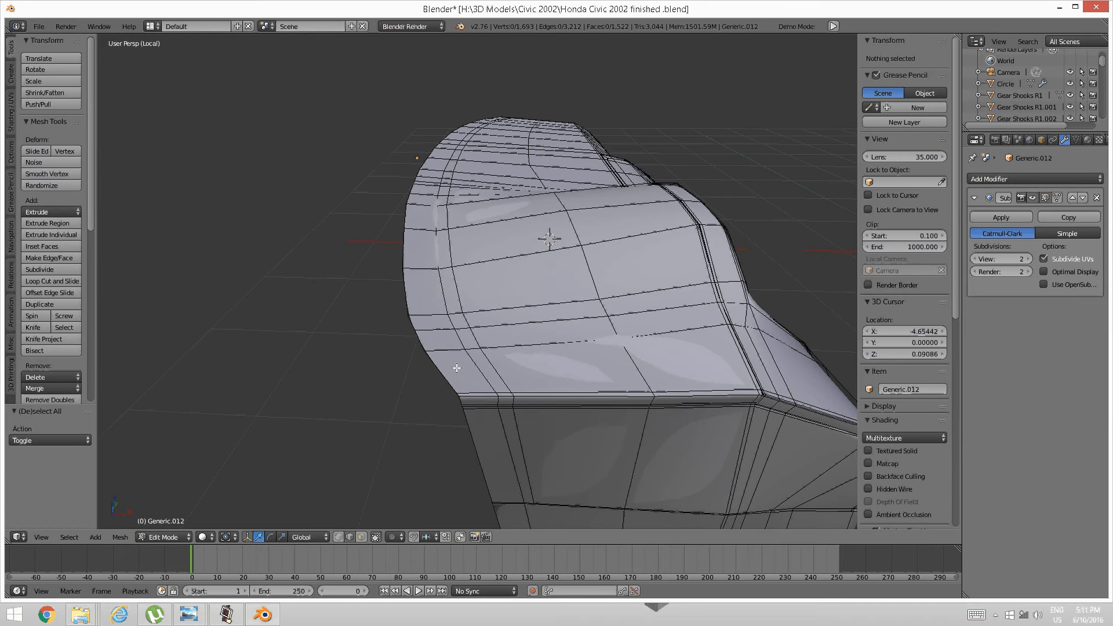
Switch to face selection and select the faces along the panel's bottom edge.
{"action": "key", "text": "ctrl+Tab"}
{"action": "left_click", "coordinate": [449, 380]}
{"action": "right_click", "coordinate": [475, 396]}
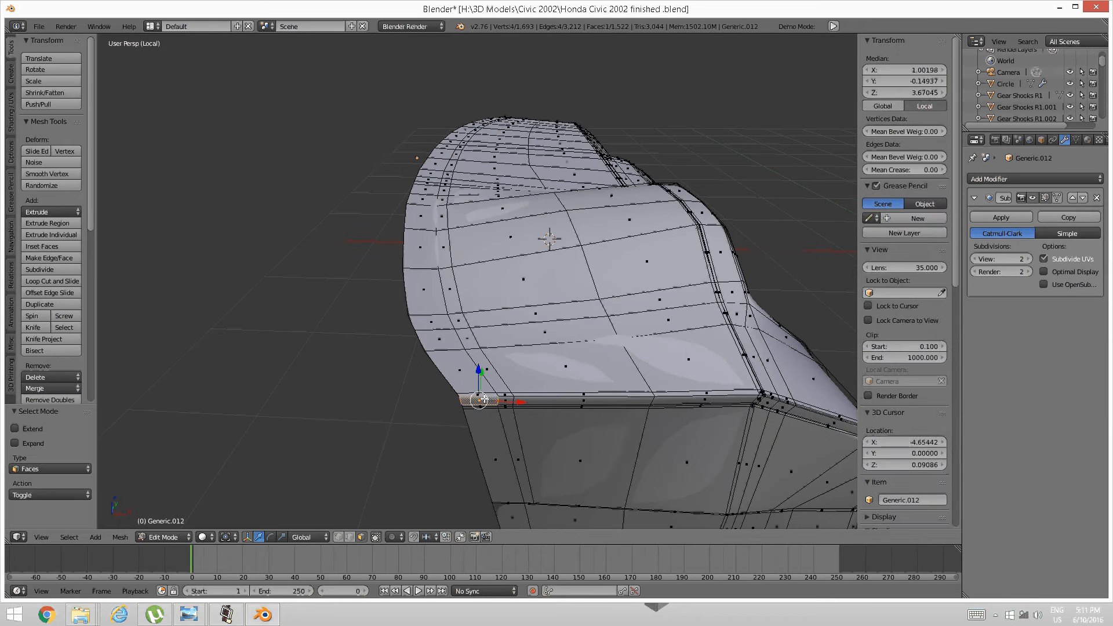
{"action": "right_click", "coordinate": [505, 395], "text": "shift"}
{"action": "right_click", "coordinate": [481, 394], "text": "shift"}
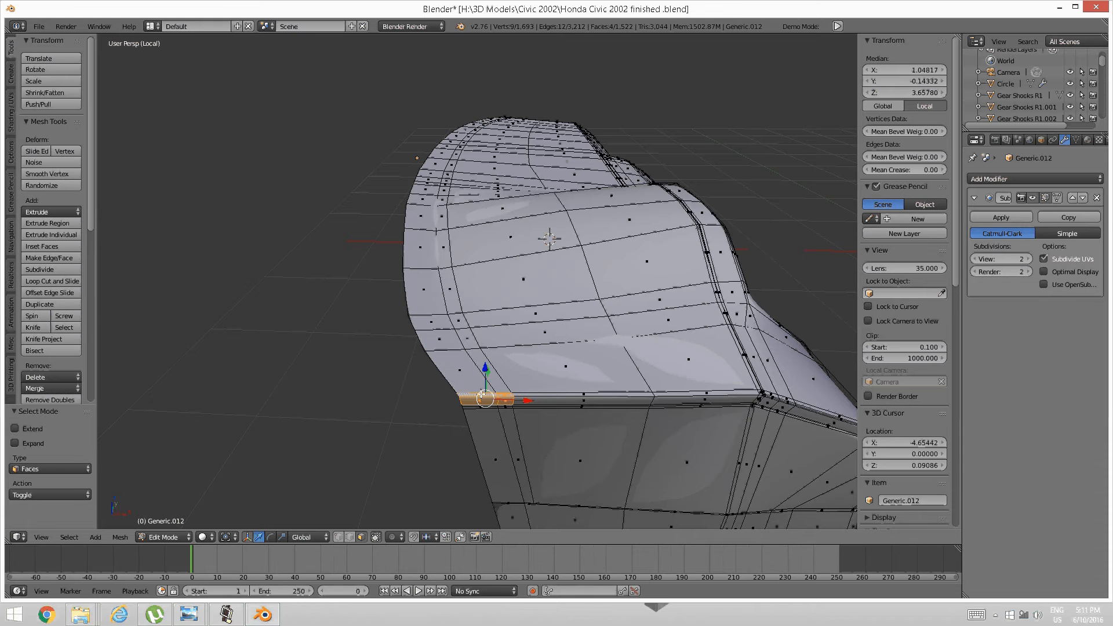
{"action": "scroll", "coordinate": [494, 415], "scroll_direction": "up", "scroll_amount": 5}
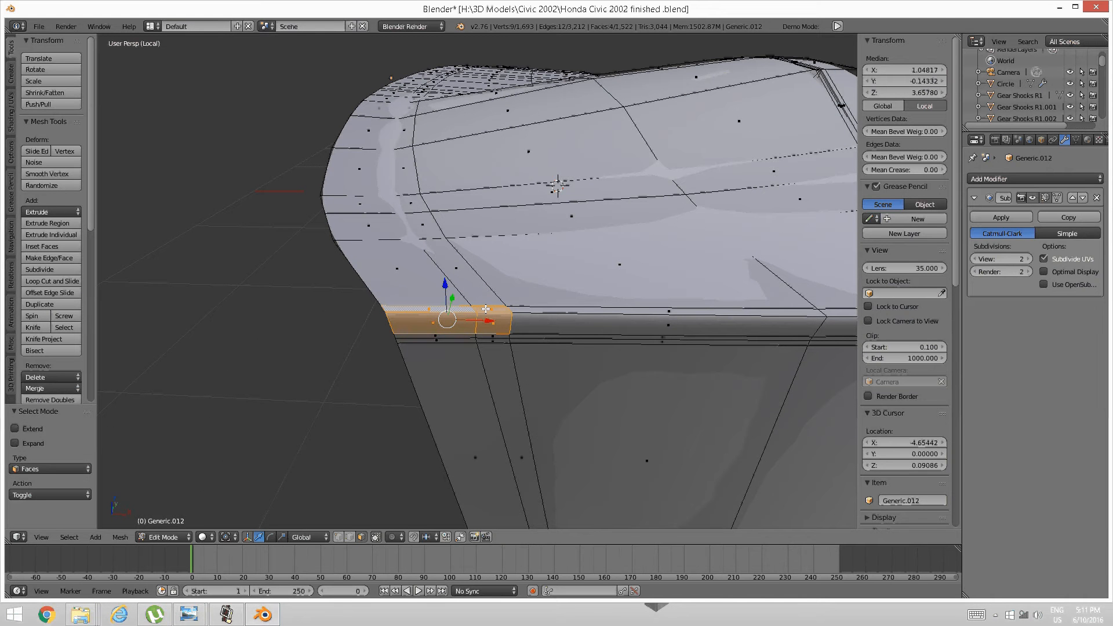
{"action": "right_click", "coordinate": [465, 288], "text": "shift"}
{"action": "right_click", "coordinate": [436, 279], "text": "shift"}
{"action": "scroll", "coordinate": [440, 278], "scroll_direction": "down", "scroll_amount": 6}
Add the faces above the corner, working up the panel's left edge.
{"action": "middle_click_drag", "start_coordinate": [423, 284], "coordinate": [427, 310]}
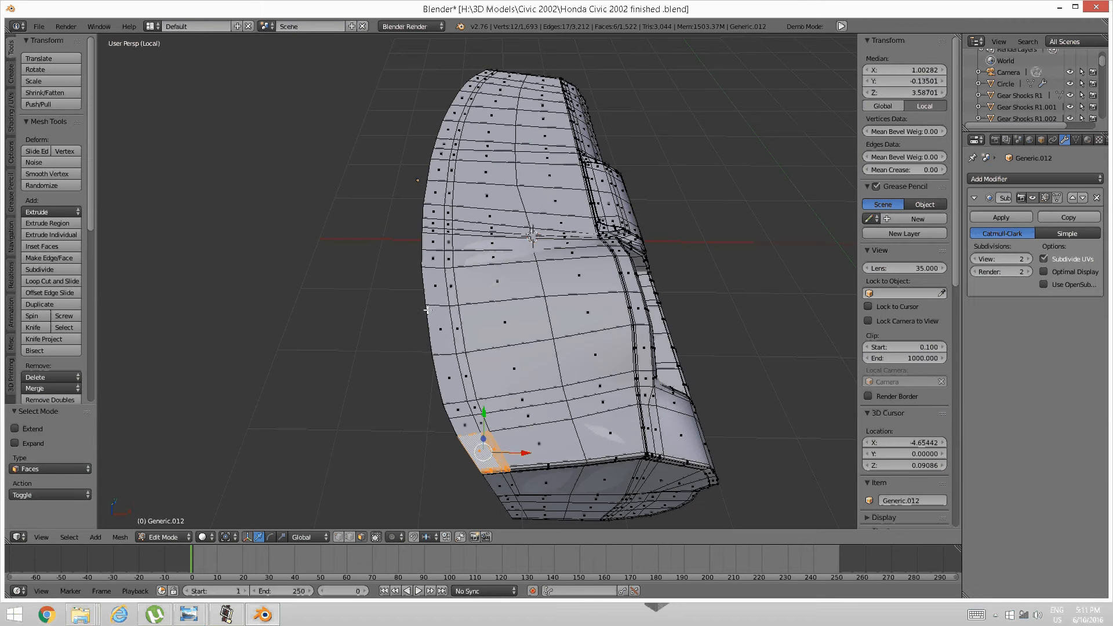
{"action": "right_click", "coordinate": [468, 426], "text": "shift"}
{"action": "right_click", "coordinate": [472, 417], "text": "shift"}
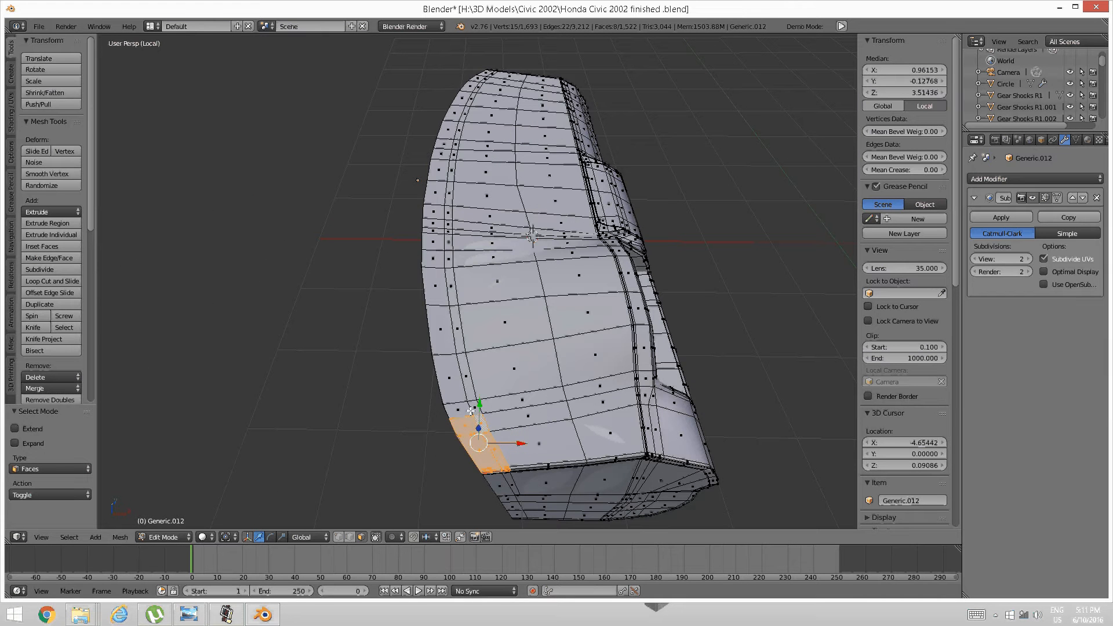
{"action": "right_click", "coordinate": [469, 414], "text": "shift"}
{"action": "right_click", "coordinate": [464, 394], "text": "shift"}
{"action": "right_click", "coordinate": [458, 365], "text": "shift"}
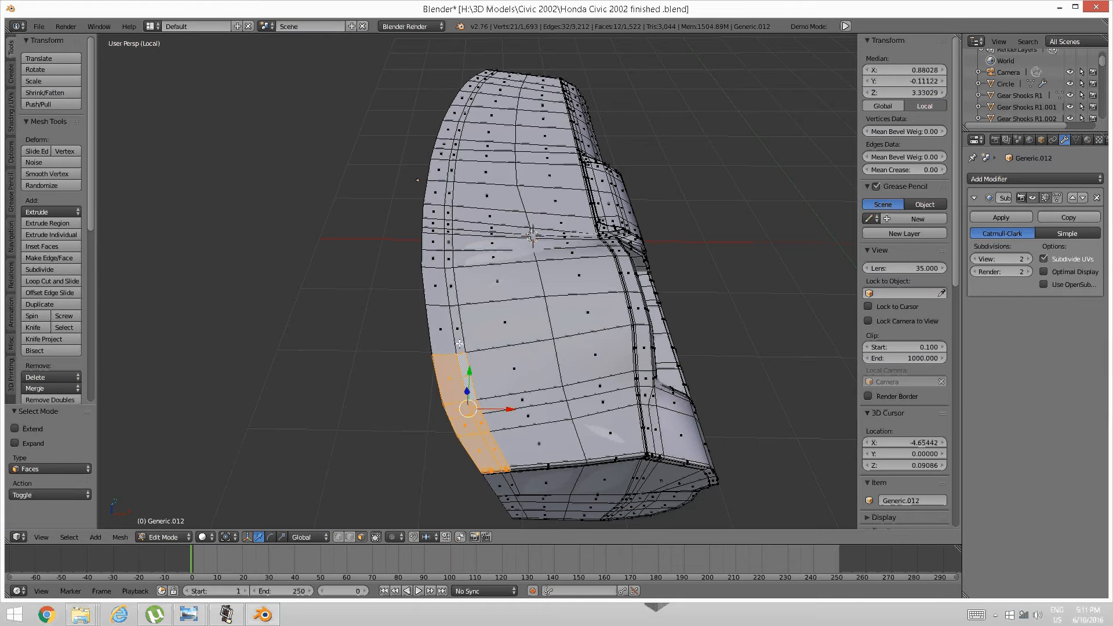
{"action": "right_click", "coordinate": [446, 338], "text": "shift"}
Extend the strip selection with further left-edge faces.
{"action": "middle_click_drag", "start_coordinate": [433, 311], "coordinate": [433, 391], "text": "shift"}
{"action": "right_click", "coordinate": [442, 371], "text": "shift"}
{"action": "right_click", "coordinate": [460, 363], "text": "shift"}
{"action": "scroll", "coordinate": [419, 397], "scroll_direction": "up", "scroll_amount": 5}
{"action": "right_click", "coordinate": [447, 417], "text": "shift"}
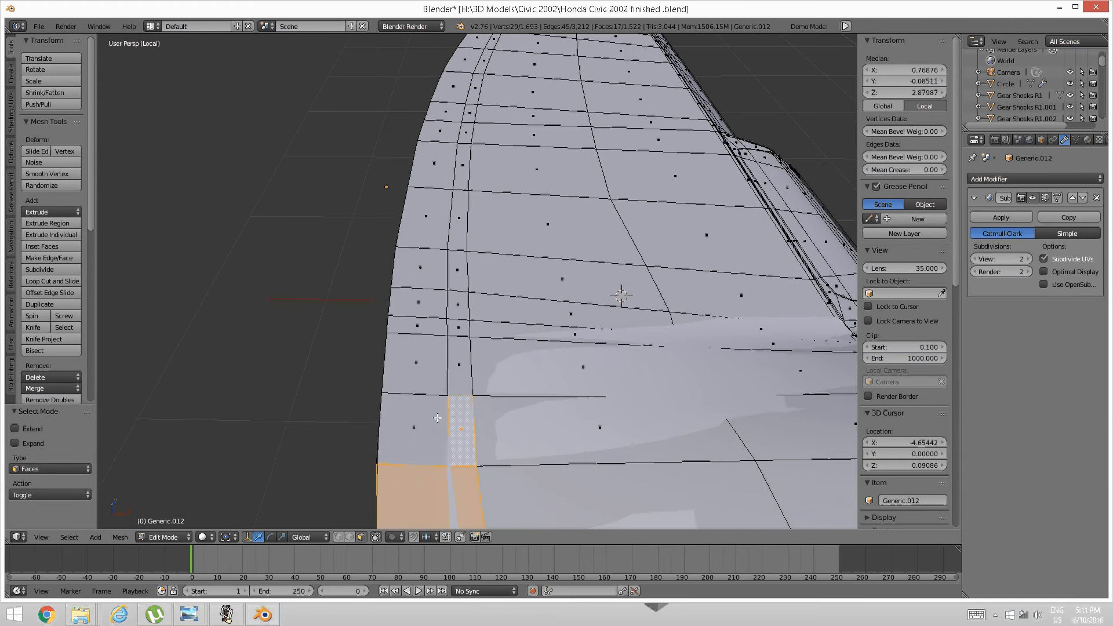
{"action": "right_click", "coordinate": [433, 416], "text": "shift"}
{"action": "right_click", "coordinate": [430, 371], "text": "shift"}
{"action": "right_click", "coordinate": [449, 356], "text": "shift"}
{"action": "right_click", "coordinate": [450, 326], "text": "shift"}
{"action": "scroll", "coordinate": [441, 348], "scroll_direction": "down", "scroll_amount": 4}
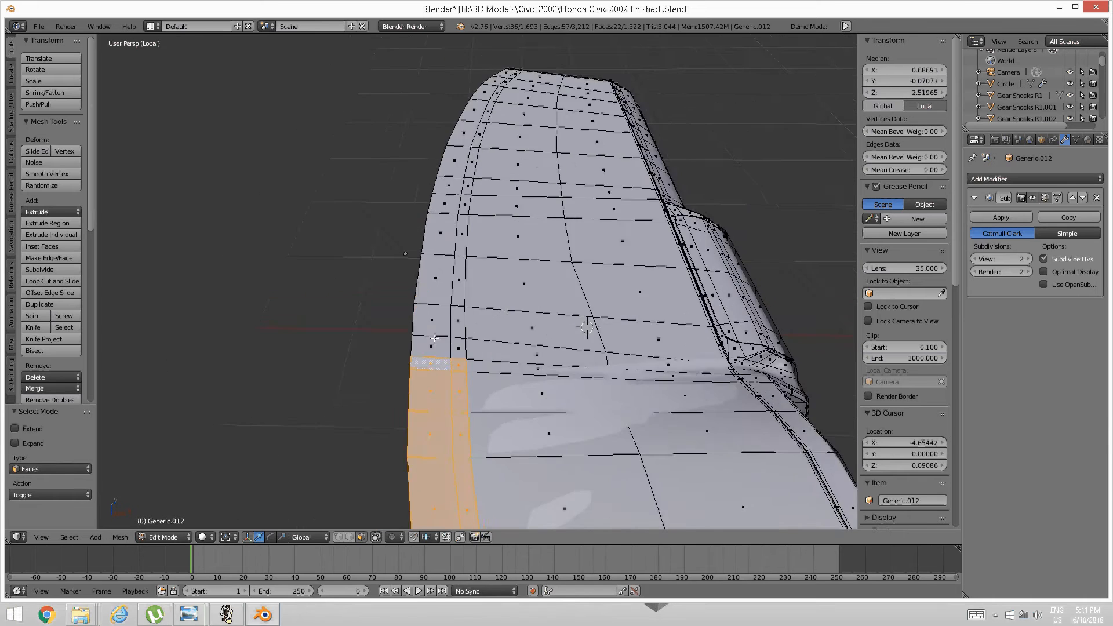
Circle-select the remaining faces up the panel edge to the top corner.
{"action": "key", "text": "c"}
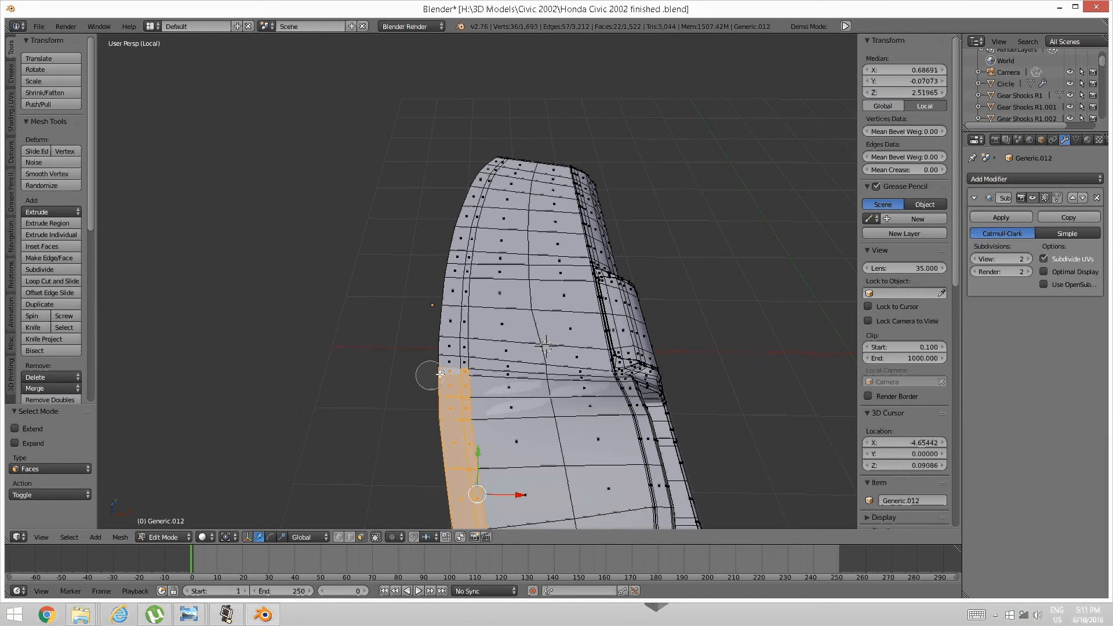
{"action": "left_click", "coordinate": [448, 371]}
{"action": "mouse_move", "coordinate": [448, 371]}
{"action": "left_mouse_down"}
{"action": "mouse_move", "coordinate": [464, 209]}
{"action": "mouse_move", "coordinate": [500, 171]}
{"action": "left_mouse_up"}
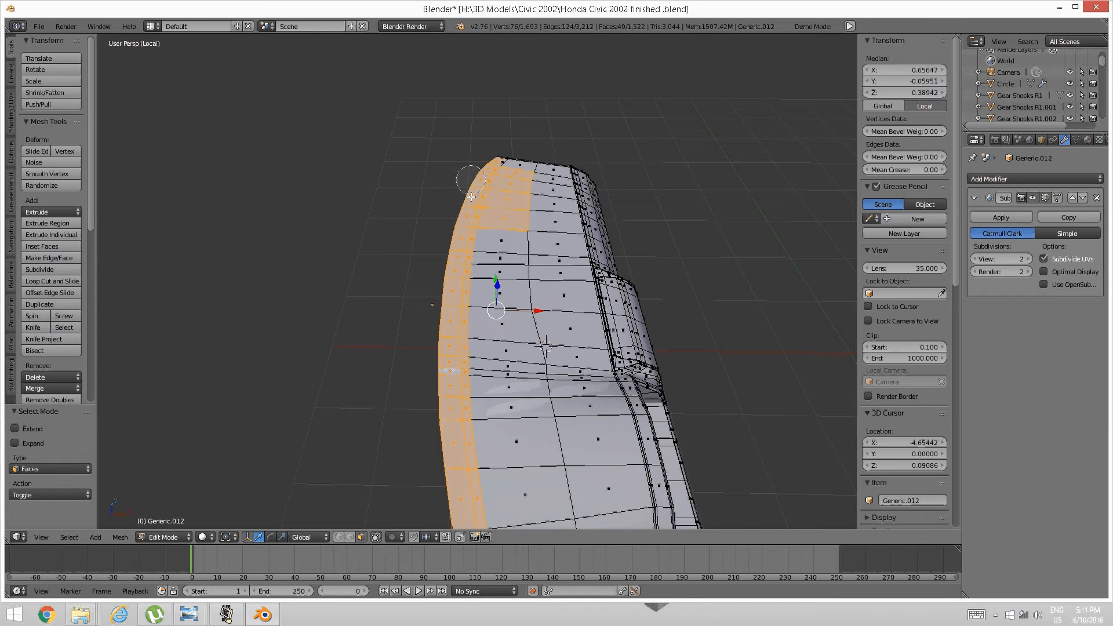
{"action": "middle_click_drag", "start_coordinate": [514, 221], "coordinate": [523, 188]}
{"action": "right_click", "coordinate": [524, 188]}
Add the faces at the strip's far lower end to the selection.
{"action": "mouse_move", "coordinate": [636, 257]}
{"action": "middle_mouse_down"}
{"action": "mouse_move", "coordinate": [506, 229]}
{"action": "mouse_move", "coordinate": [455, 266]}
{"action": "middle_mouse_up"}
{"action": "scroll", "coordinate": [514, 313], "scroll_direction": "up", "scroll_amount": 3}
{"action": "middle_click_drag", "start_coordinate": [559, 295], "coordinate": [507, 318]}
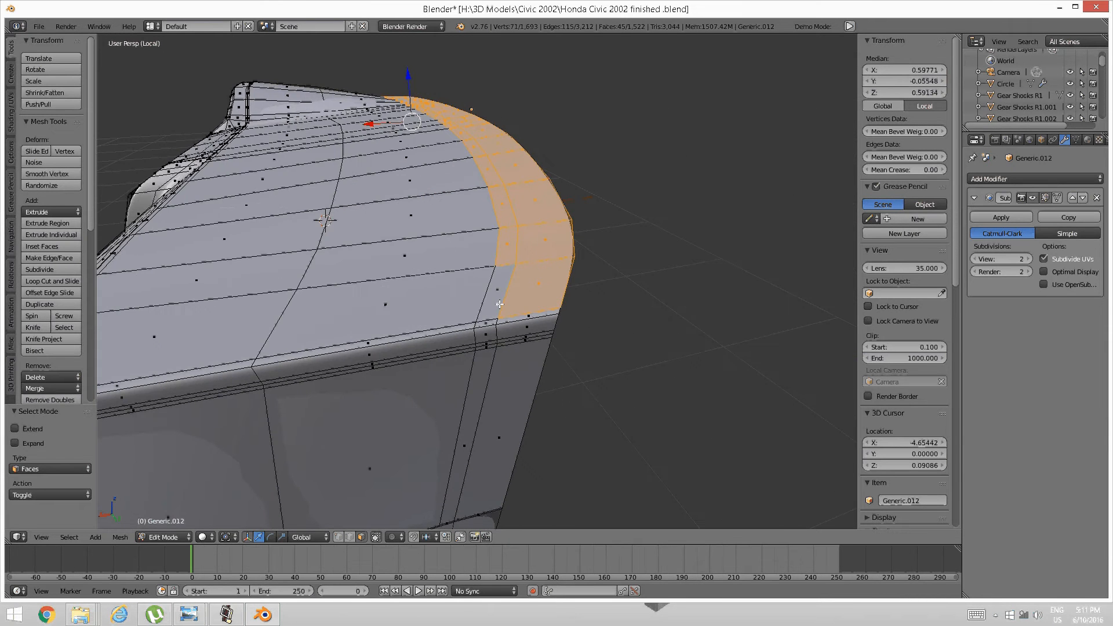
{"action": "right_click", "coordinate": [489, 306], "text": "shift"}
{"action": "right_click", "coordinate": [485, 324], "text": "shift"}
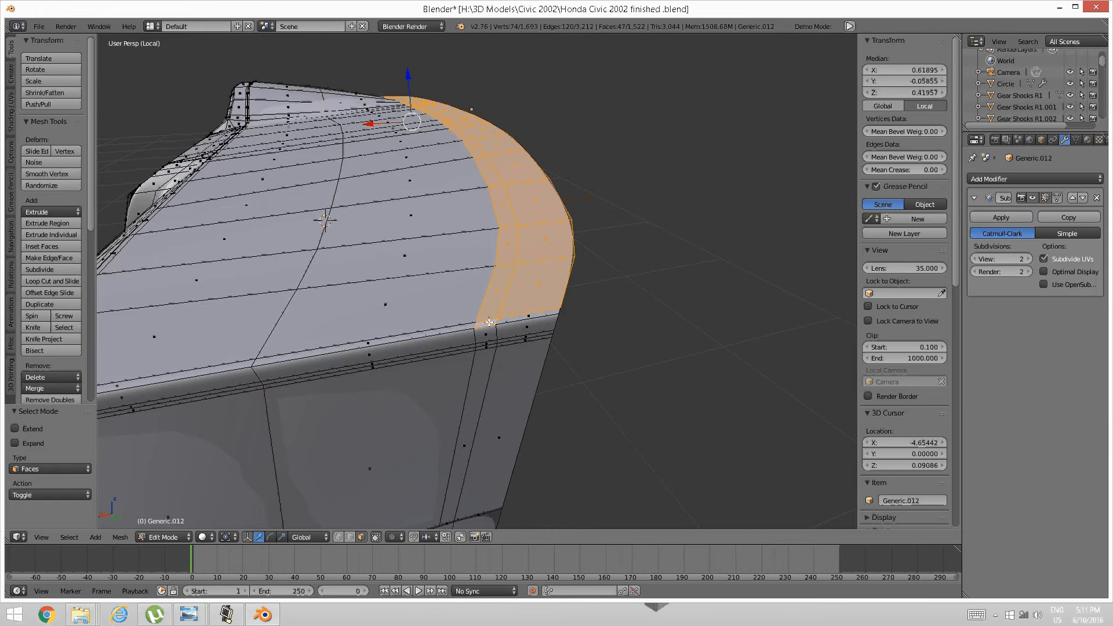
{"action": "right_click", "coordinate": [507, 320], "text": "shift"}
{"action": "right_click", "coordinate": [510, 332], "text": "shift"}
{"action": "right_click", "coordinate": [481, 338], "text": "shift"}
{"action": "middle_click_drag", "start_coordinate": [499, 328], "coordinate": [432, 350]}
Separate the selected strip into its own object, then join it back with the dashboard body.
{"action": "key", "text": "p"}
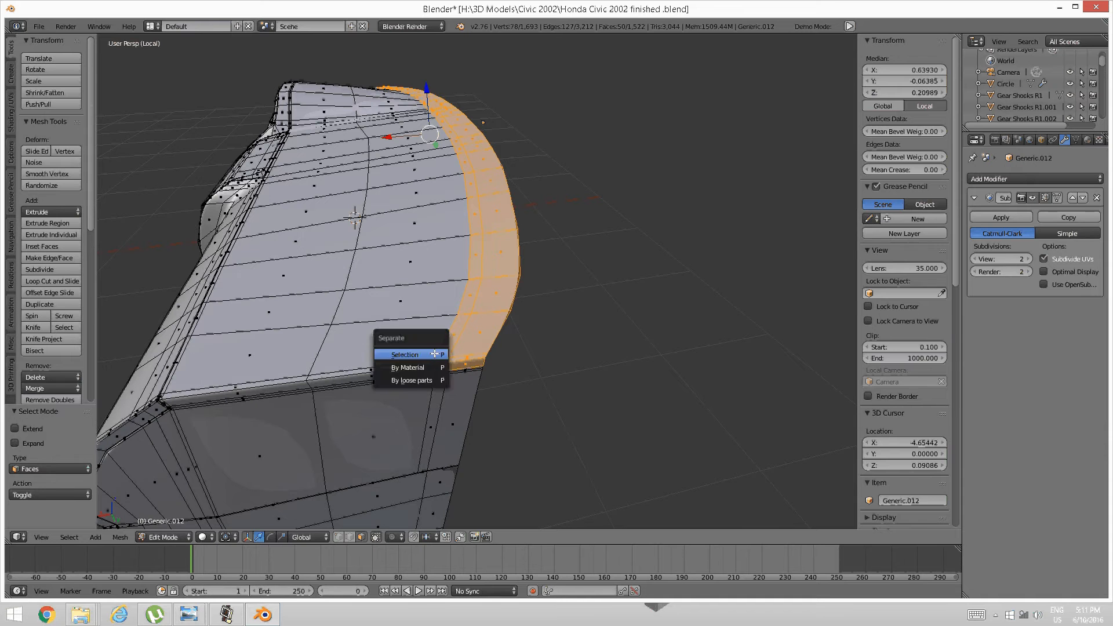
{"action": "left_click", "coordinate": [434, 354]}
{"action": "key", "text": "Tab"}
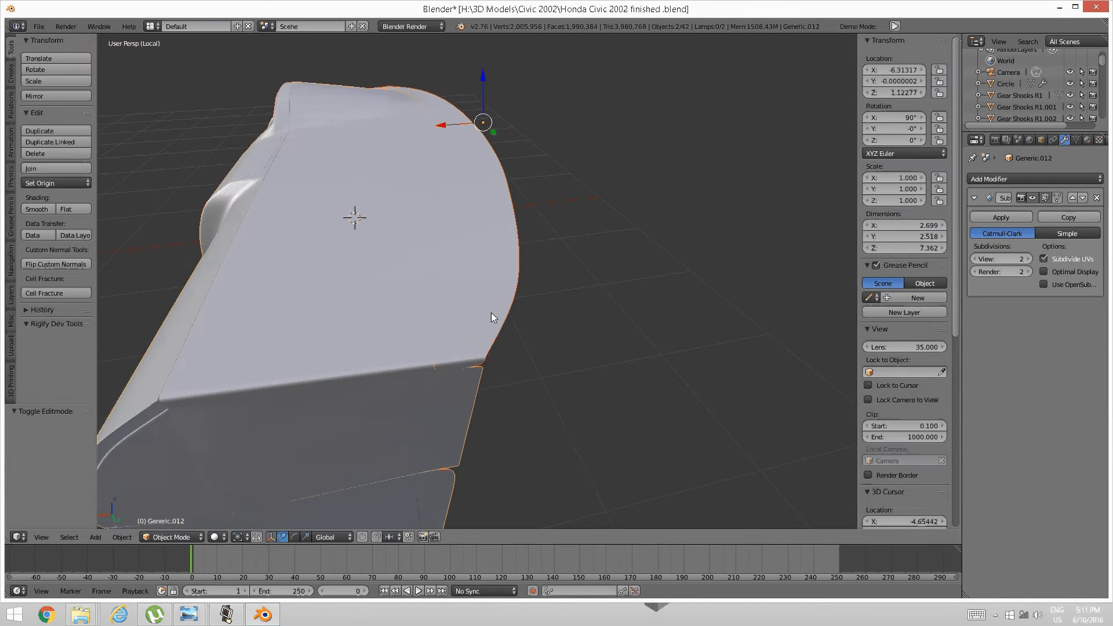
{"action": "right_click", "coordinate": [493, 313]}
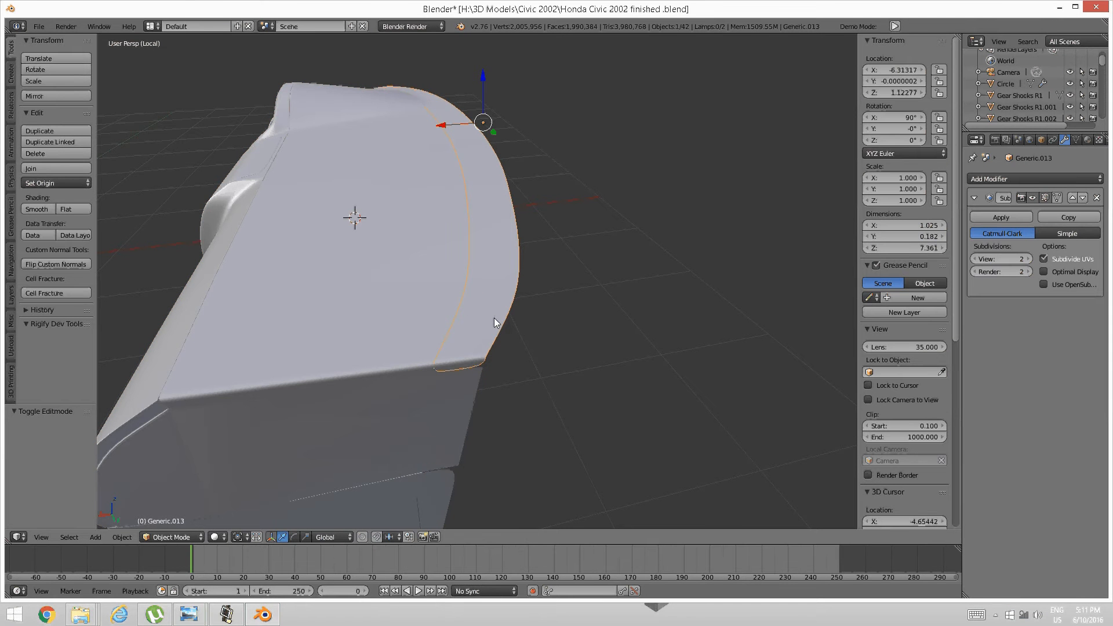
{"action": "right_click", "coordinate": [450, 383], "text": "shift"}
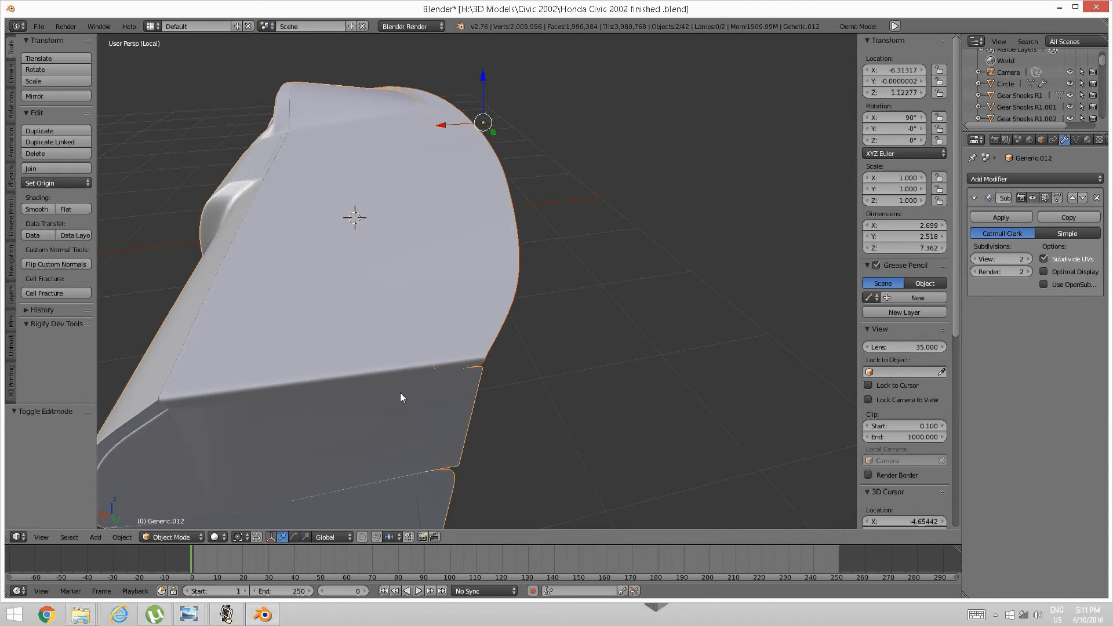
{"action": "key", "text": "ctrl+j"}
Isolate the strip in Edit Mode by selecting it linked, inverting and hiding the rest.
{"action": "key", "text": "Tab"}
{"action": "left_click", "coordinate": [534, 349]}
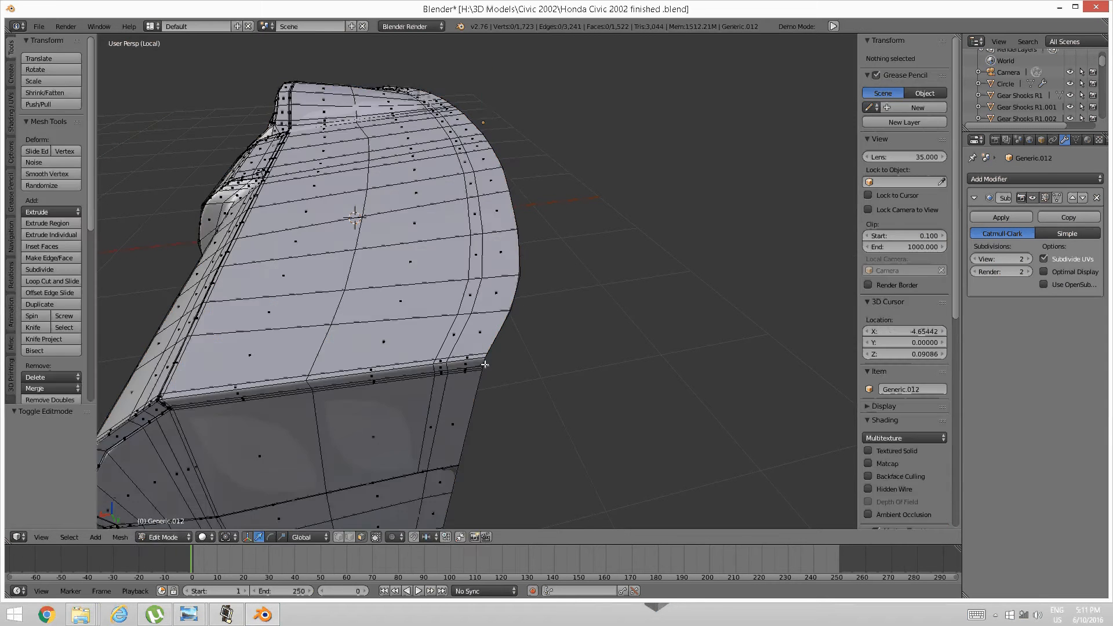
{"action": "scroll", "coordinate": [572, 349], "scroll_direction": "up", "scroll_amount": 2}
{"action": "right_click", "coordinate": [579, 377]}
{"action": "key", "text": "ctrl+l"}
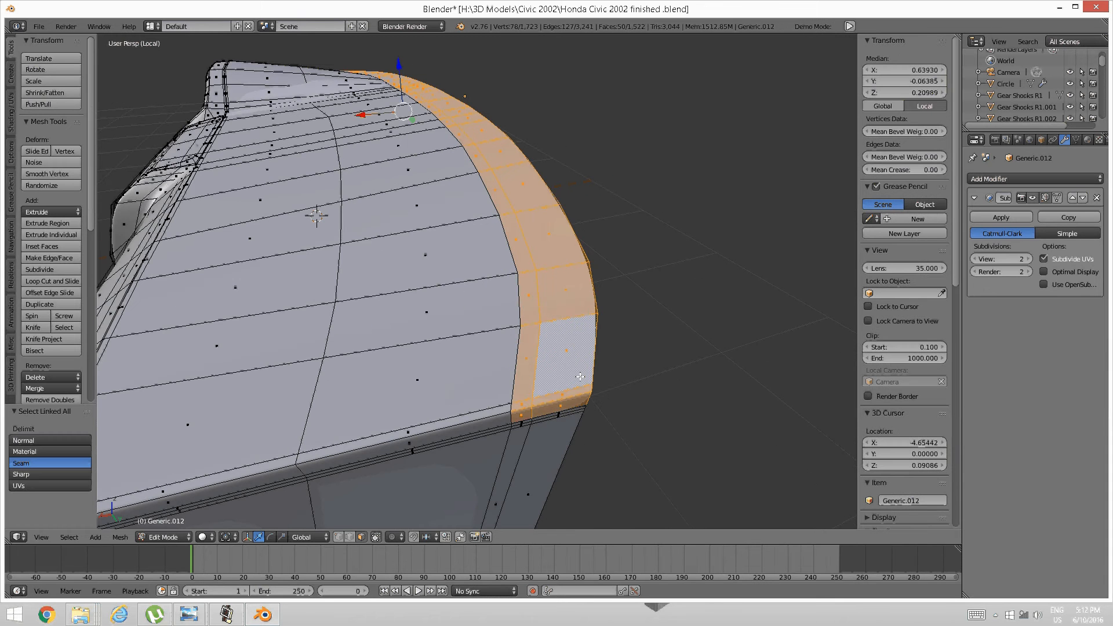
{"action": "key", "text": "ctrl+i"}
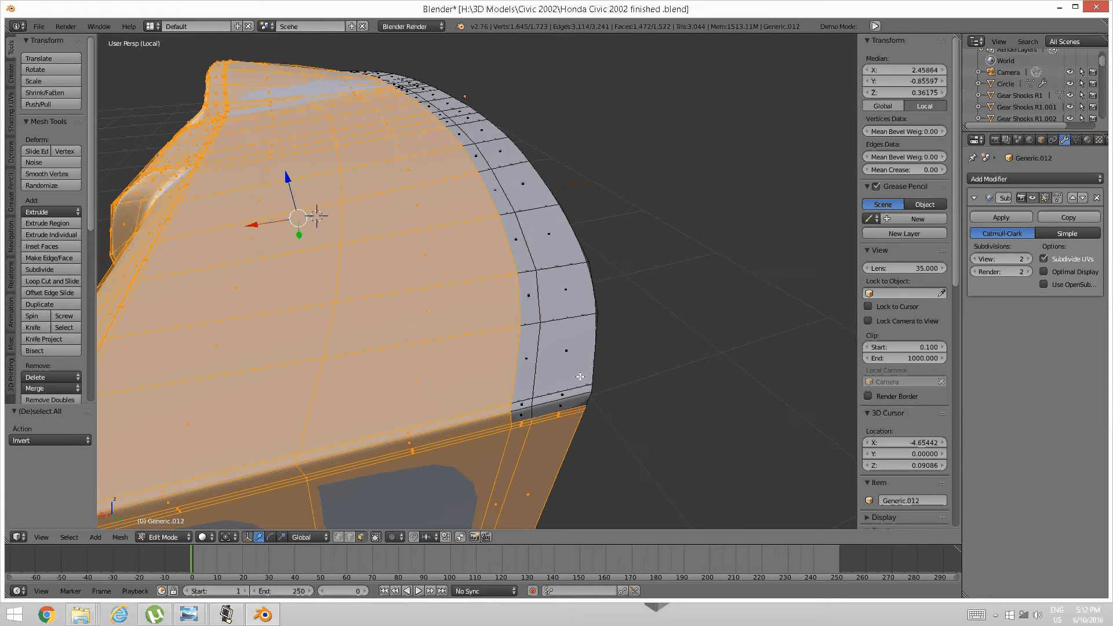
{"action": "key", "text": "h"}
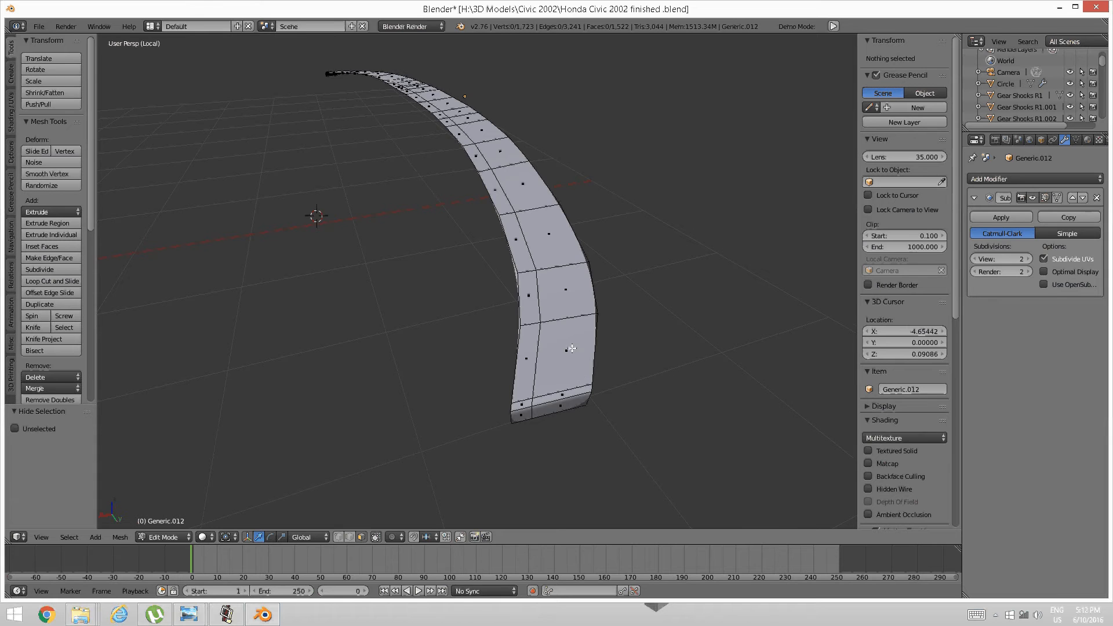
{"action": "scroll", "coordinate": [571, 344], "scroll_direction": "up", "scroll_amount": 3}
{"action": "scroll", "coordinate": [571, 345], "scroll_direction": "down", "scroll_amount": 3}
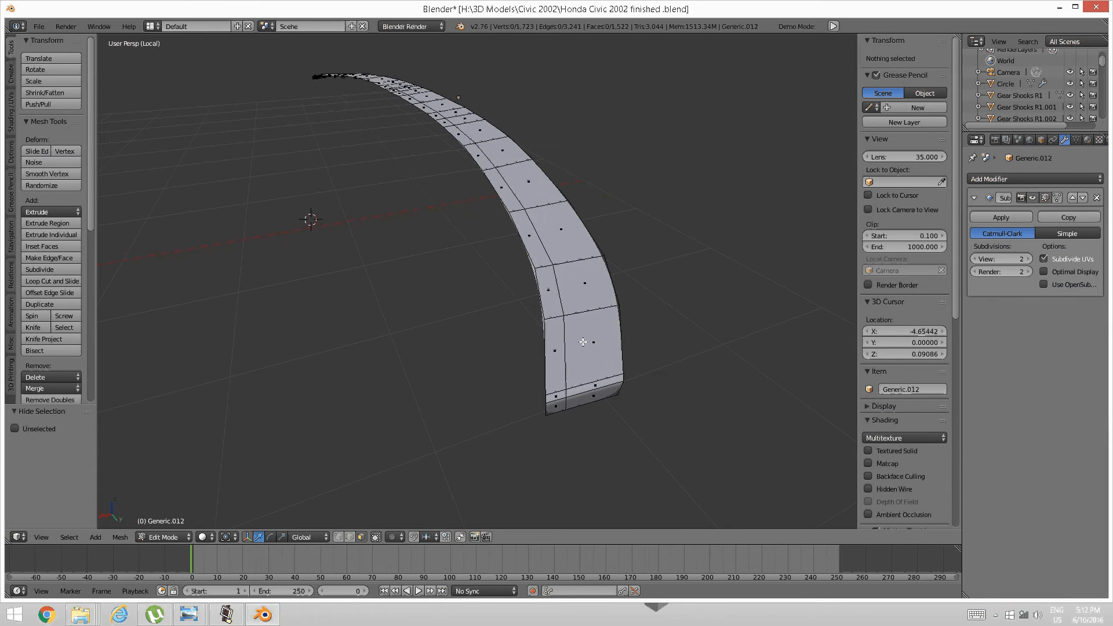
{"action": "key", "text": "ctrl+Tab"}
{"action": "left_click", "coordinate": [553, 327]}
Select the strip's left border edge loop, dropping the bottom end edge and vertex.
{"action": "right_click", "coordinate": [547, 358]}
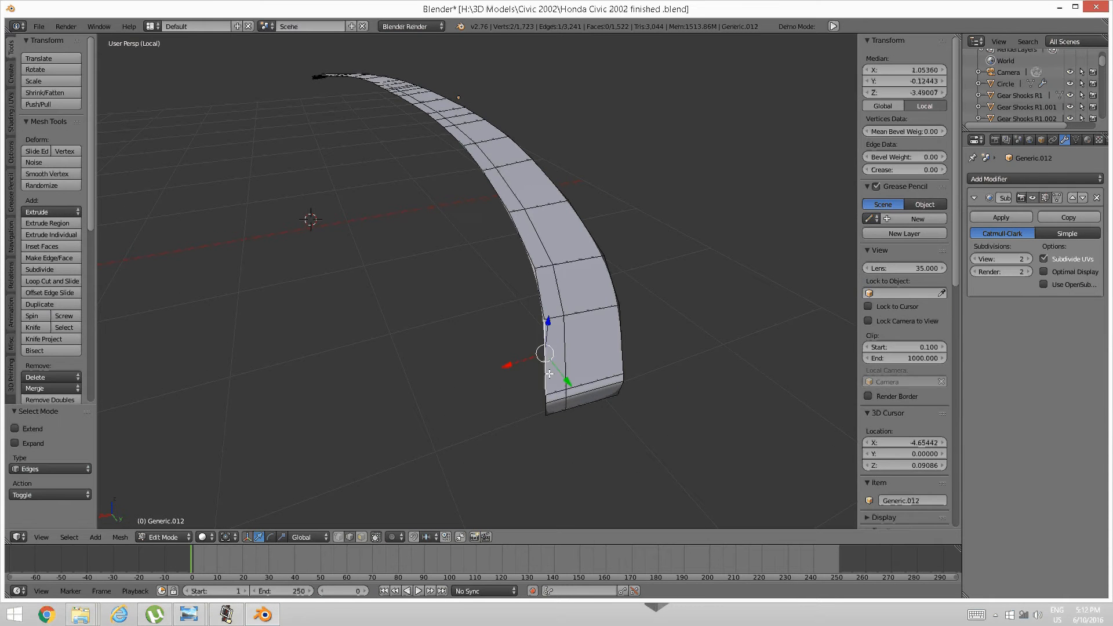
{"action": "right_click", "coordinate": [547, 379], "text": "alt+shift"}
{"action": "right_click", "coordinate": [548, 380], "text": "alt+shift"}
{"action": "right_click", "coordinate": [546, 408], "text": "shift"}
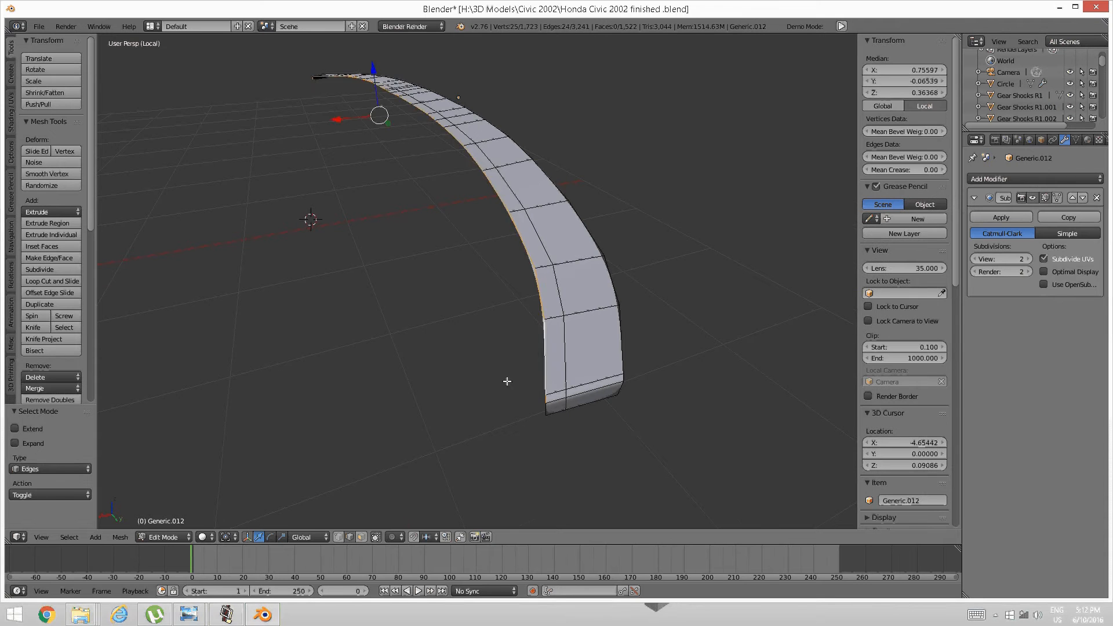
{"action": "middle_click_drag", "start_coordinate": [507, 380], "coordinate": [437, 331]}
{"action": "right_click", "coordinate": [477, 409], "text": "shift"}
{"action": "middle_click_drag", "start_coordinate": [476, 410], "coordinate": [450, 321]}
{"action": "scroll", "coordinate": [449, 322], "scroll_direction": "up", "scroll_amount": 5}
{"action": "scroll", "coordinate": [458, 324], "scroll_direction": "down", "scroll_amount": 5}
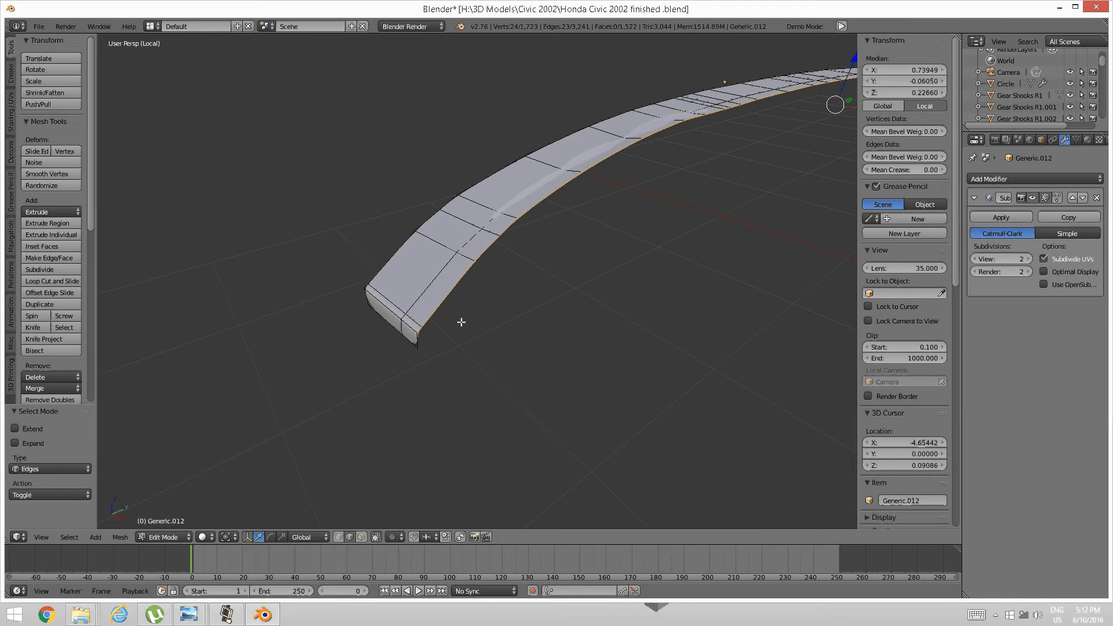
Extrude the border edges about 0.047 downward along Z into a thin lip.
{"action": "key", "text": "e"}
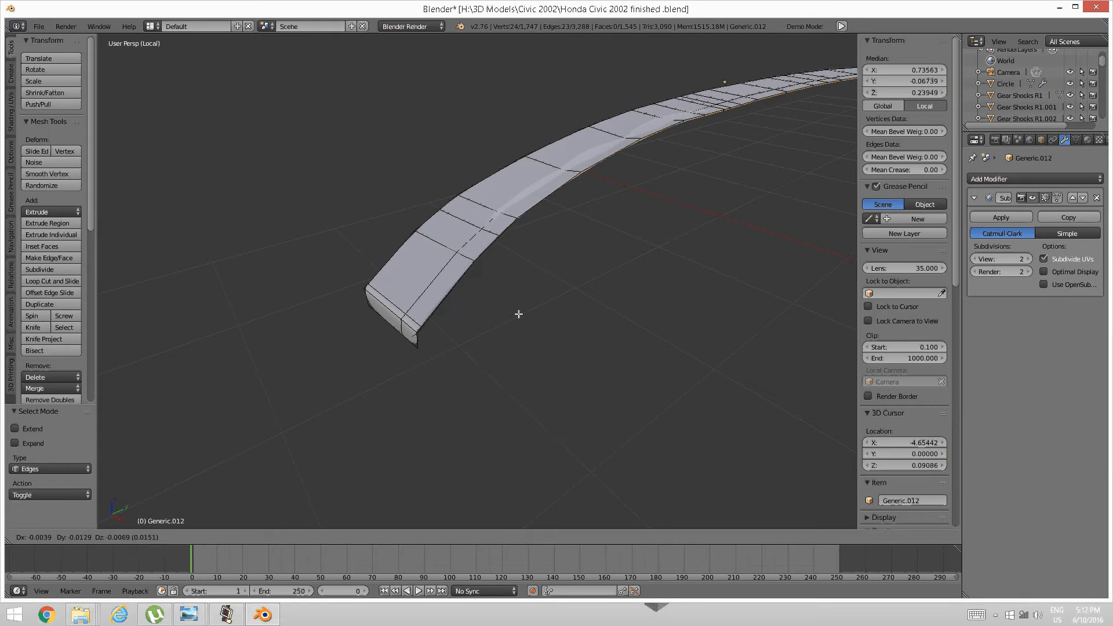
{"action": "key", "text": "z"}
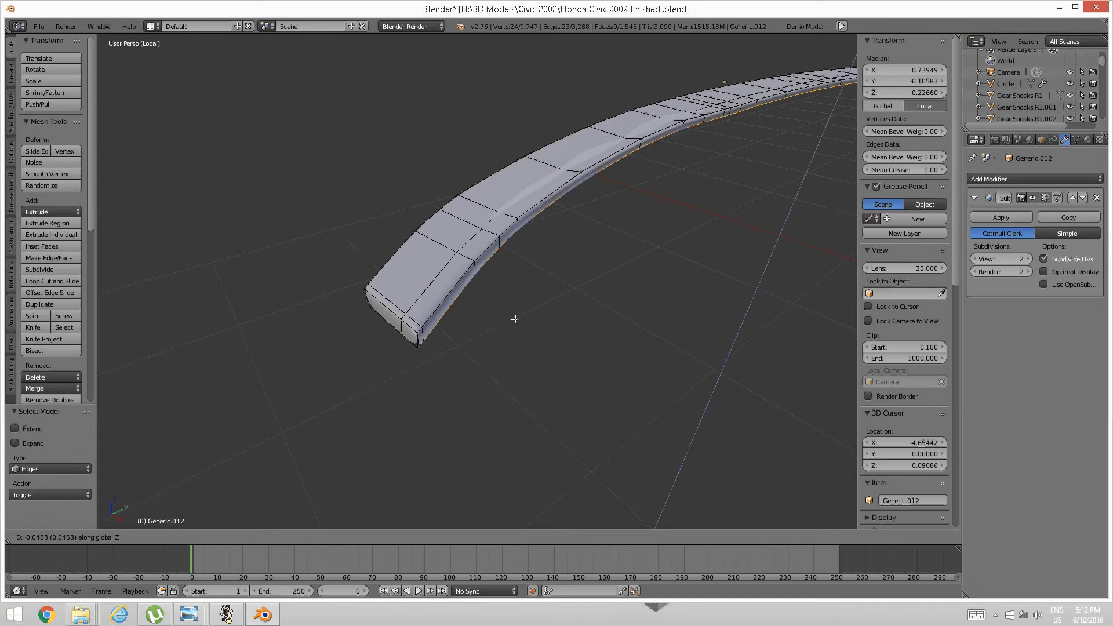
{"action": "left_click", "coordinate": [517, 319]}
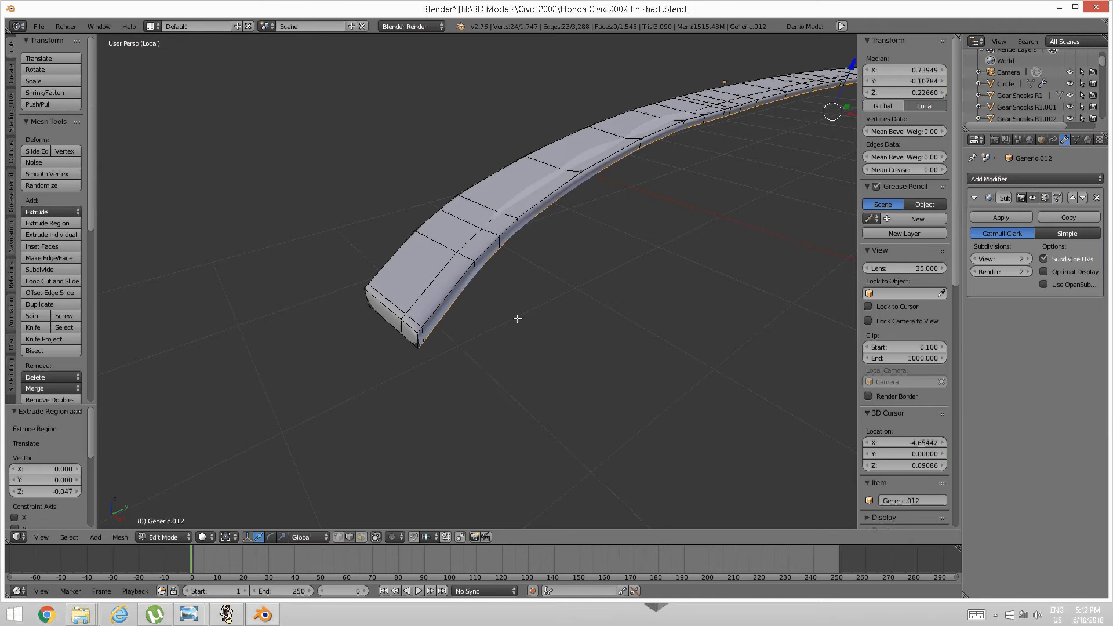
{"action": "middle_click_drag", "start_coordinate": [517, 320], "coordinate": [447, 301]}
In vertex mode, merge the two corner vertices at the strip's lower end.
{"action": "key", "text": "a"}
{"action": "right_click", "coordinate": [465, 301]}
{"action": "key", "text": "ctrl+Tab"}
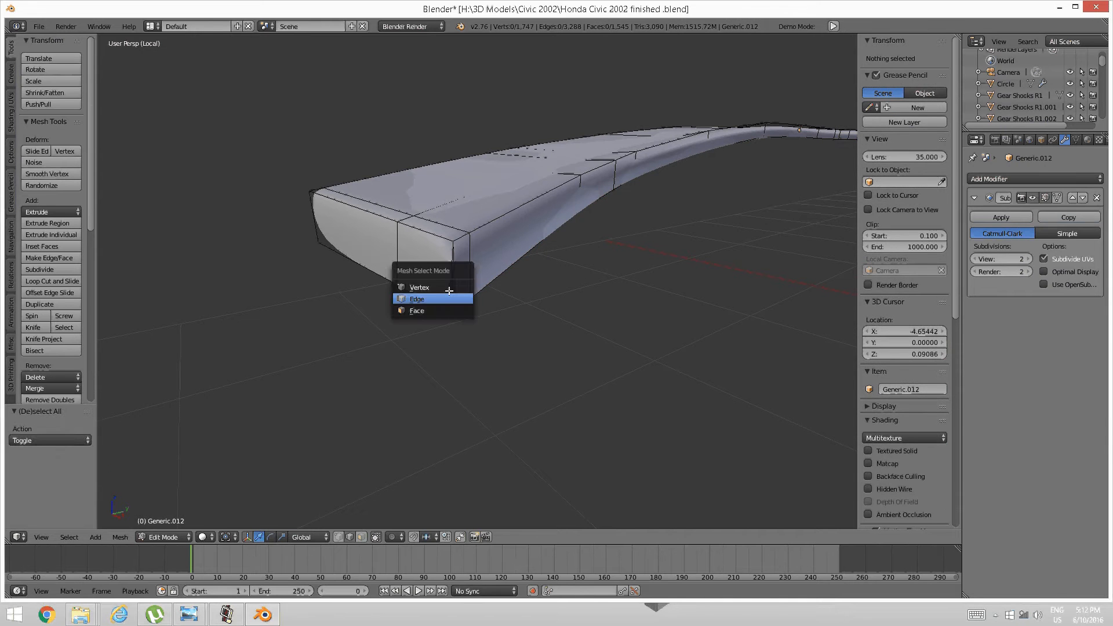
{"action": "left_click", "coordinate": [423, 288]}
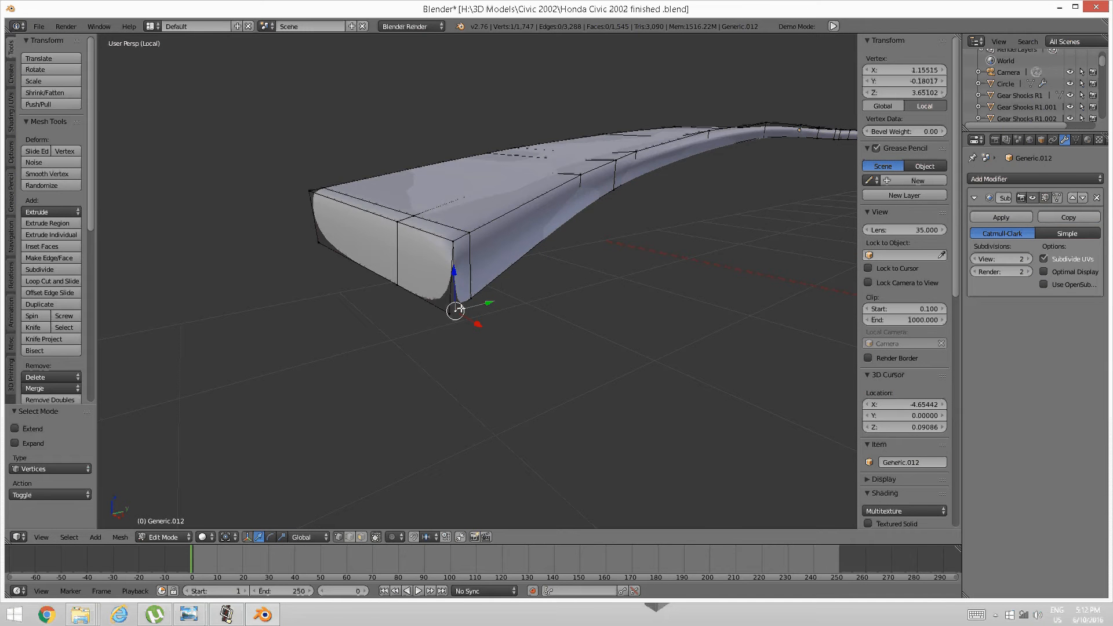
{"action": "right_click", "coordinate": [453, 310], "text": "shift"}
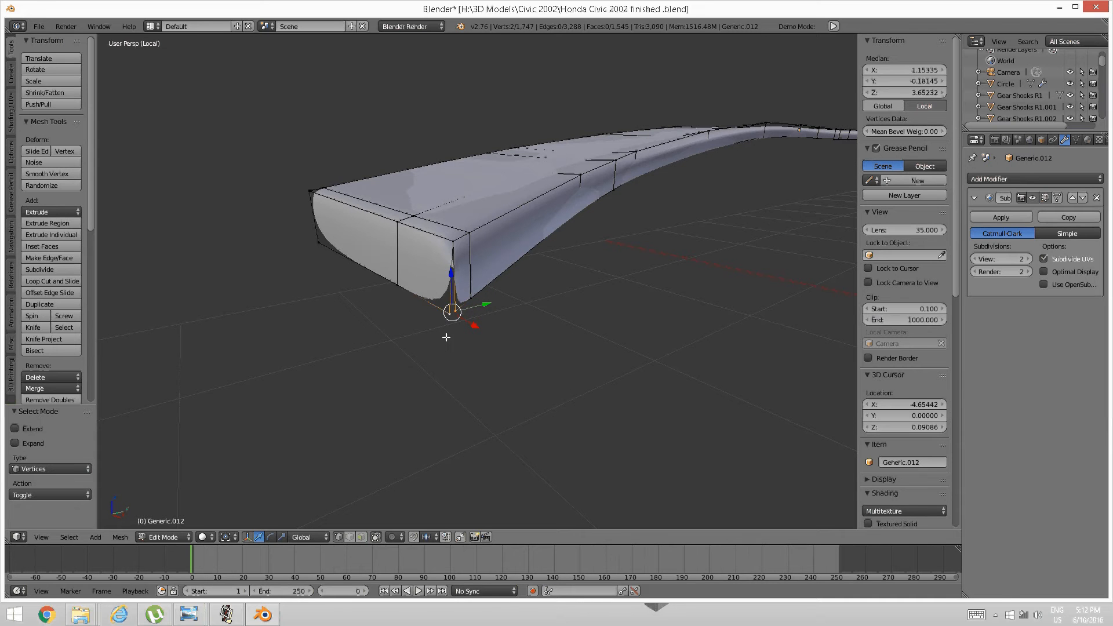
{"action": "key", "text": "alt+m"}
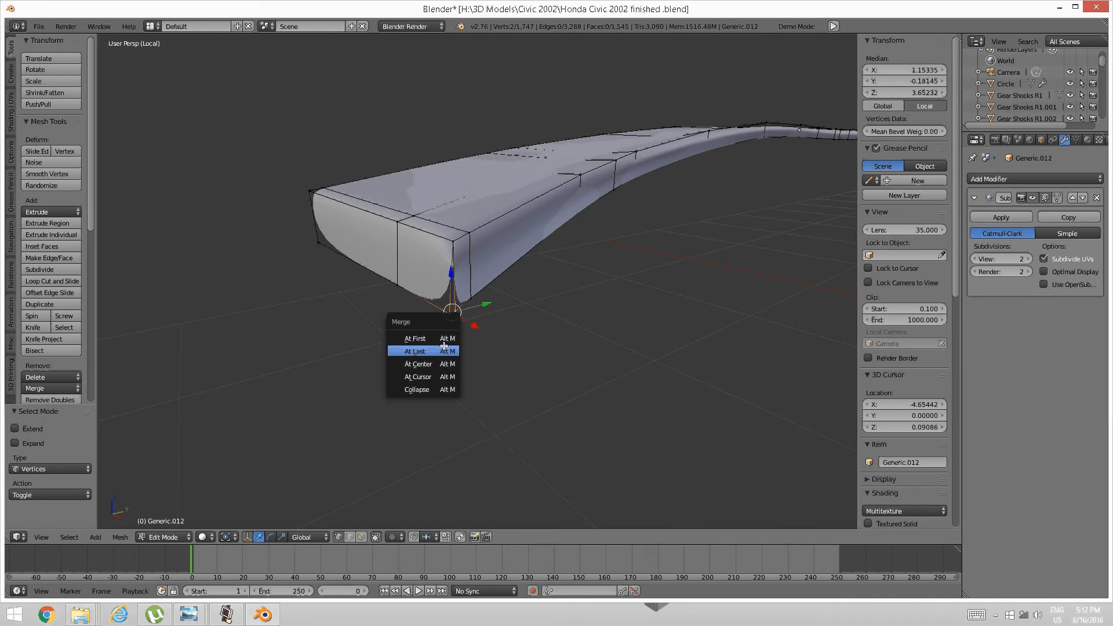
{"action": "left_click", "coordinate": [444, 349]}
{"action": "scroll", "coordinate": [571, 295], "scroll_direction": "down", "scroll_amount": 6}
Merge the corner vertex pair at the strip's other end At Last, then deselect all.
{"action": "middle_click_drag", "start_coordinate": [572, 295], "coordinate": [547, 276]}
{"action": "scroll", "coordinate": [559, 277], "scroll_direction": "up", "scroll_amount": 6}
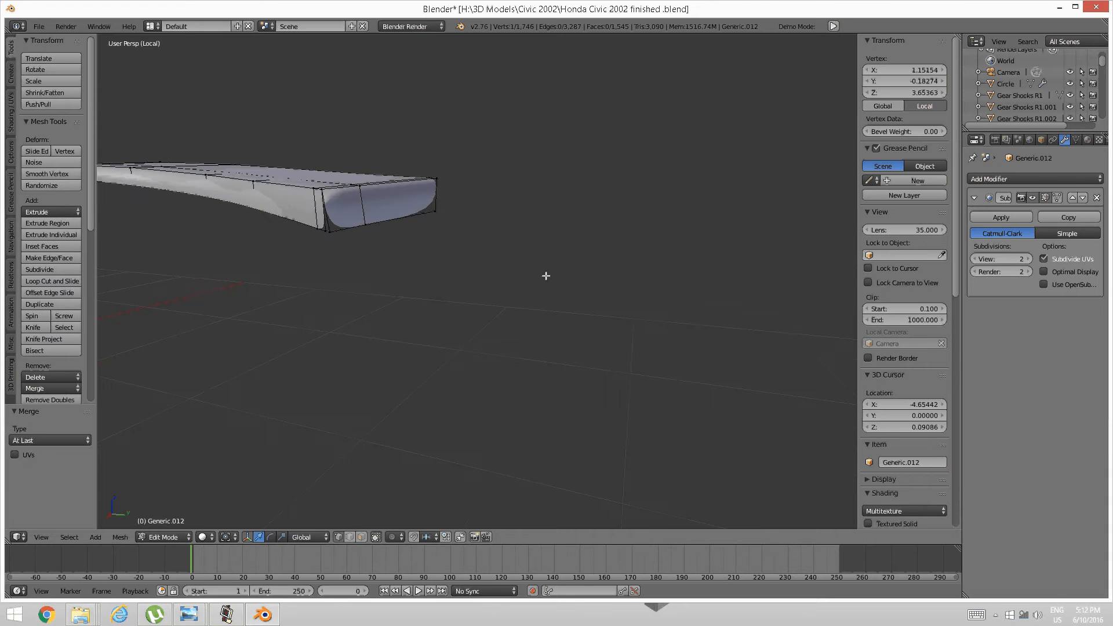
{"action": "right_click", "coordinate": [328, 232]}
{"action": "right_click", "coordinate": [327, 232], "text": "shift"}
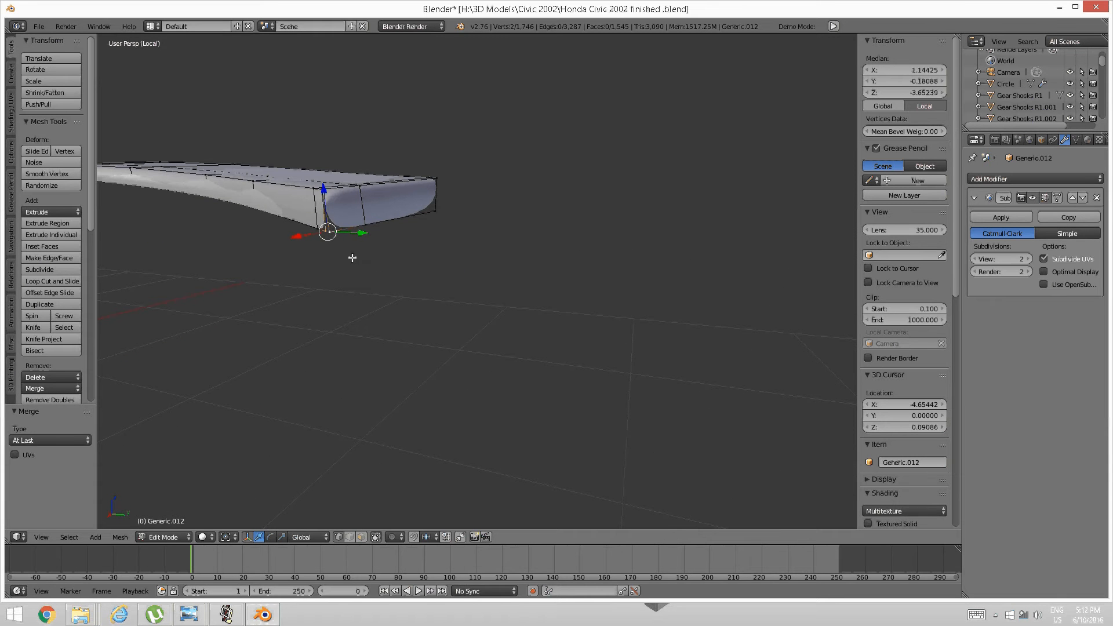
{"action": "key", "text": "alt+m"}
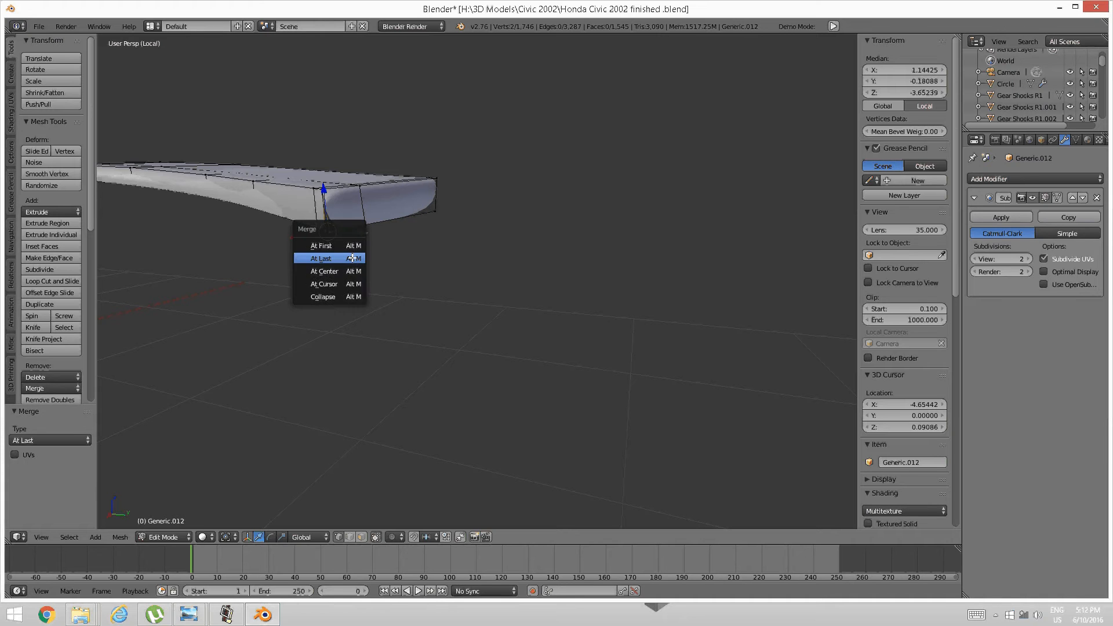
{"action": "left_click", "coordinate": [352, 258]}
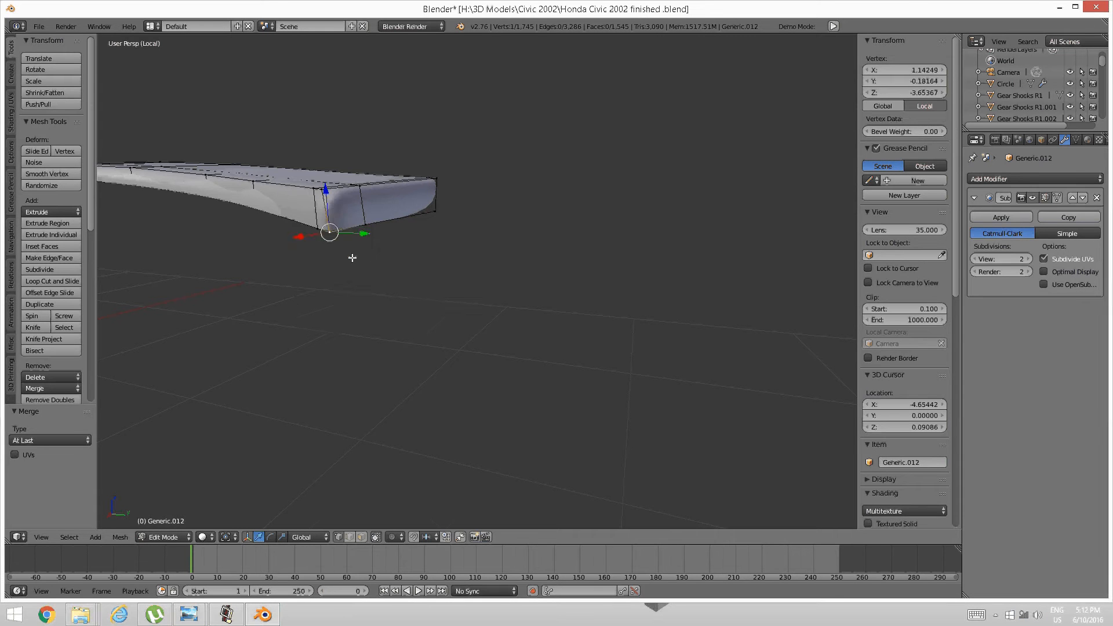
{"action": "key", "text": "a"}
{"action": "scroll", "coordinate": [348, 267], "scroll_direction": "down", "scroll_amount": 6}
{"action": "middle_click_drag", "start_coordinate": [351, 274], "coordinate": [447, 283]}
{"action": "scroll", "coordinate": [499, 218], "scroll_direction": "up", "scroll_amount": 8}
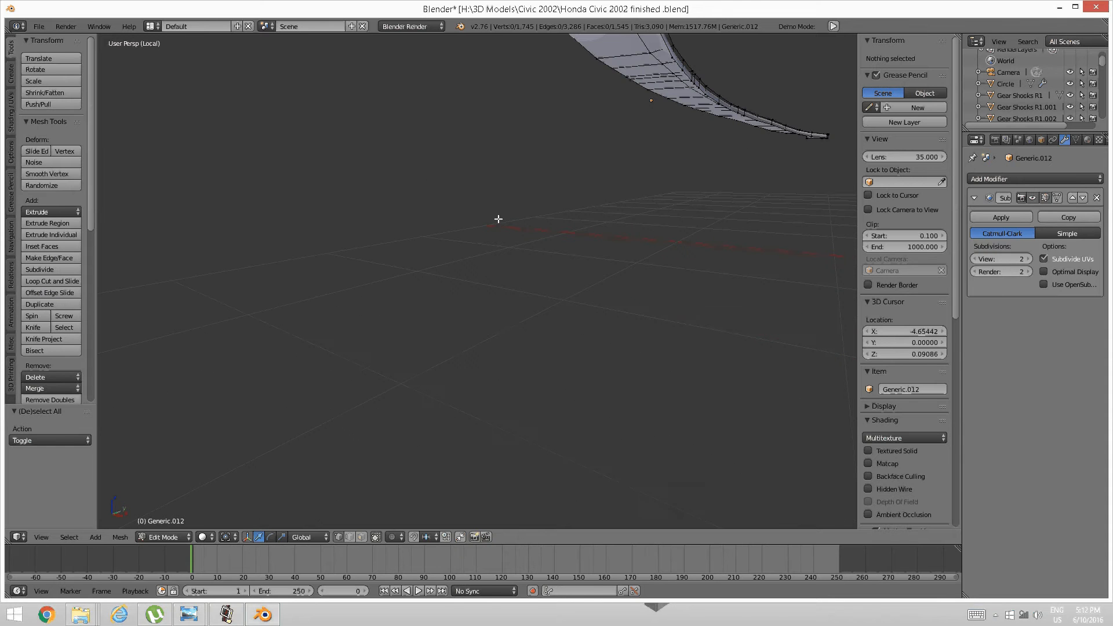
{"action": "scroll", "coordinate": [500, 241], "scroll_direction": "down", "scroll_amount": 5}
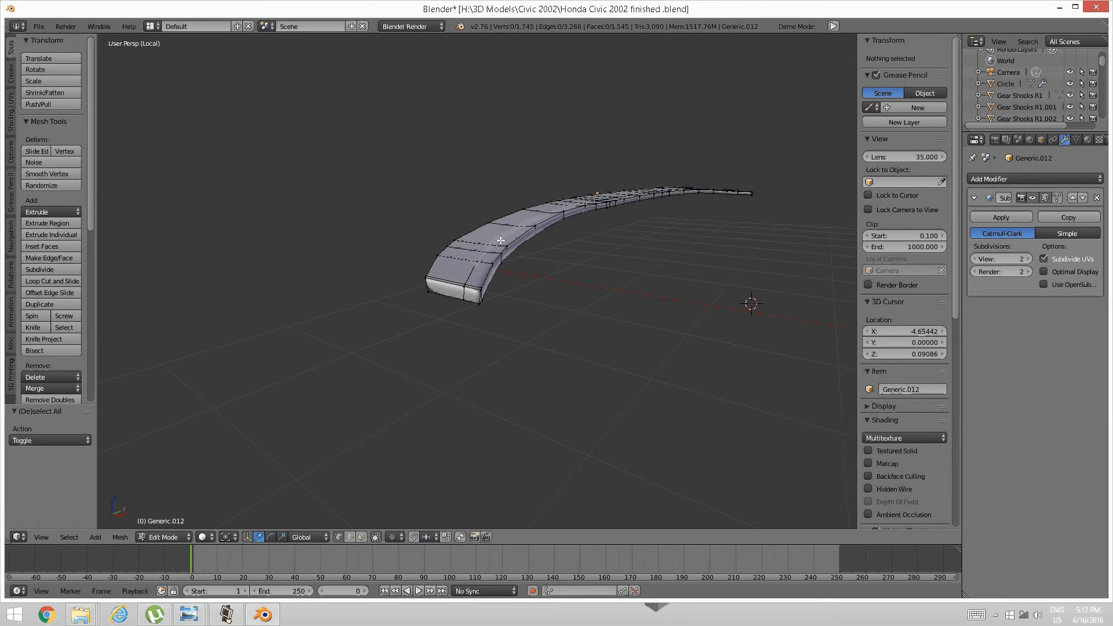
Select two end edges in edge mode, then cancel and undo an unwanted extrusion.
{"action": "key", "text": "ctrl+Tab"}
{"action": "left_click", "coordinate": [429, 279]}
{"action": "right_click", "coordinate": [464, 296]}
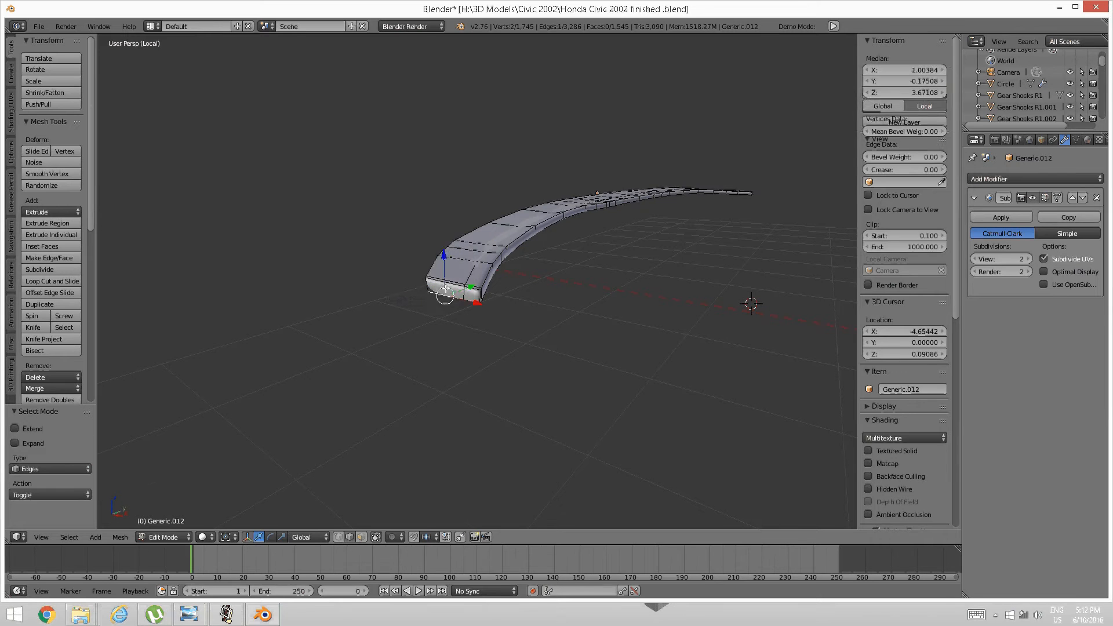
{"action": "right_click", "coordinate": [472, 297], "text": "shift"}
{"action": "middle_click_drag", "start_coordinate": [472, 296], "coordinate": [454, 266]}
{"action": "scroll", "coordinate": [424, 274], "scroll_direction": "up", "scroll_amount": 4}
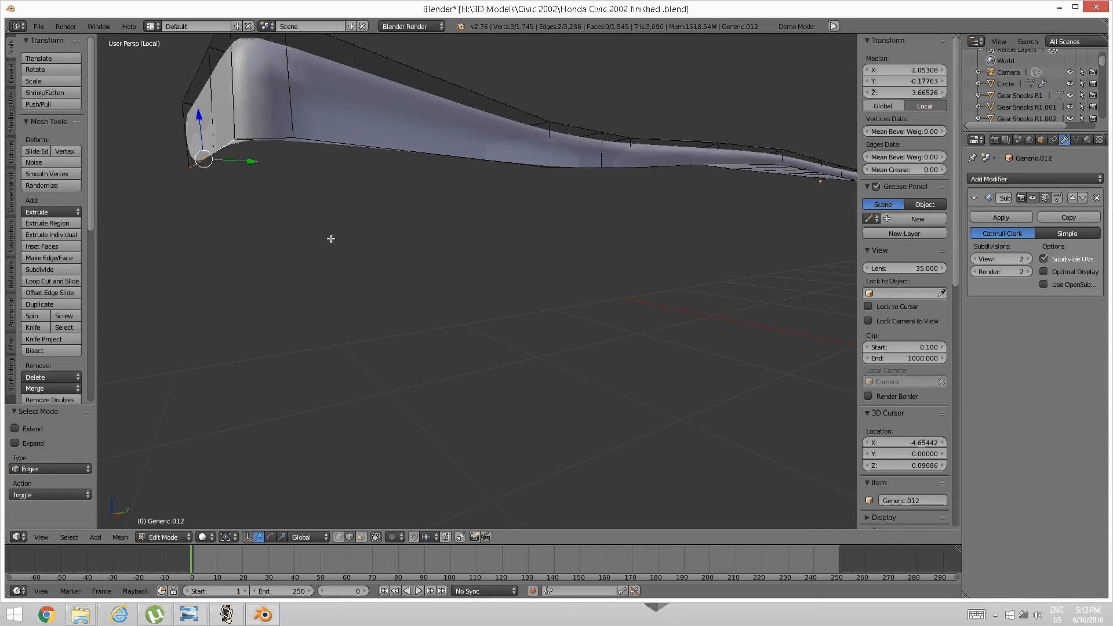
{"action": "key", "text": "e"}
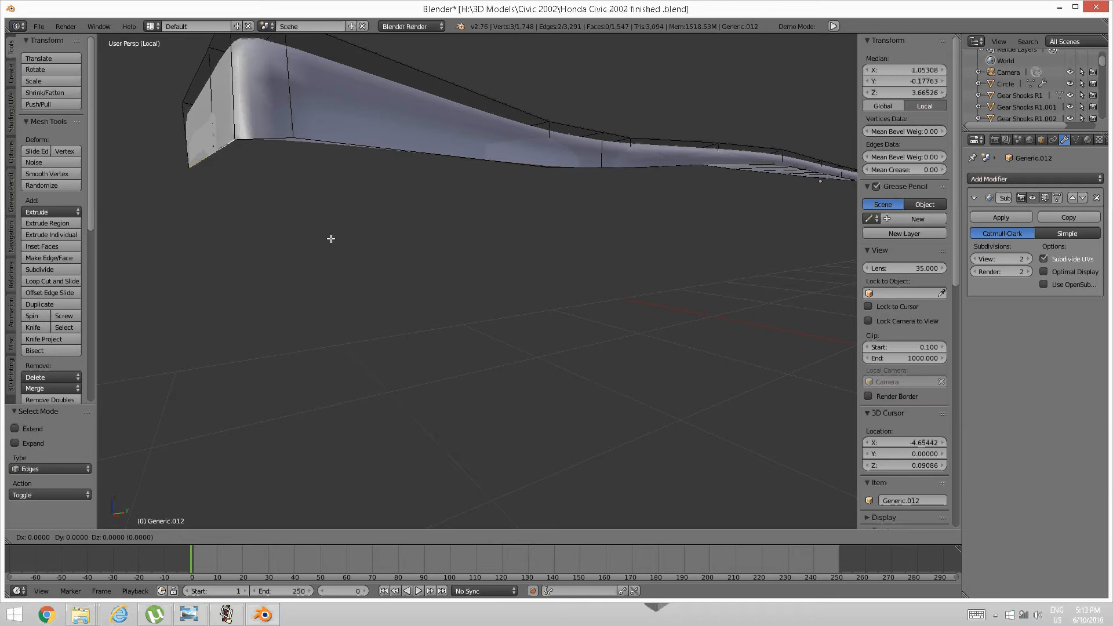
{"action": "right_click", "coordinate": [331, 239]}
{"action": "key", "text": "ctrl+z"}
{"action": "scroll", "coordinate": [331, 238], "scroll_direction": "down", "scroll_amount": 10}
Extrude the bottom end edges and scale them along Y to 0.991.
{"action": "middle_click_drag", "start_coordinate": [390, 226], "coordinate": [536, 263]}
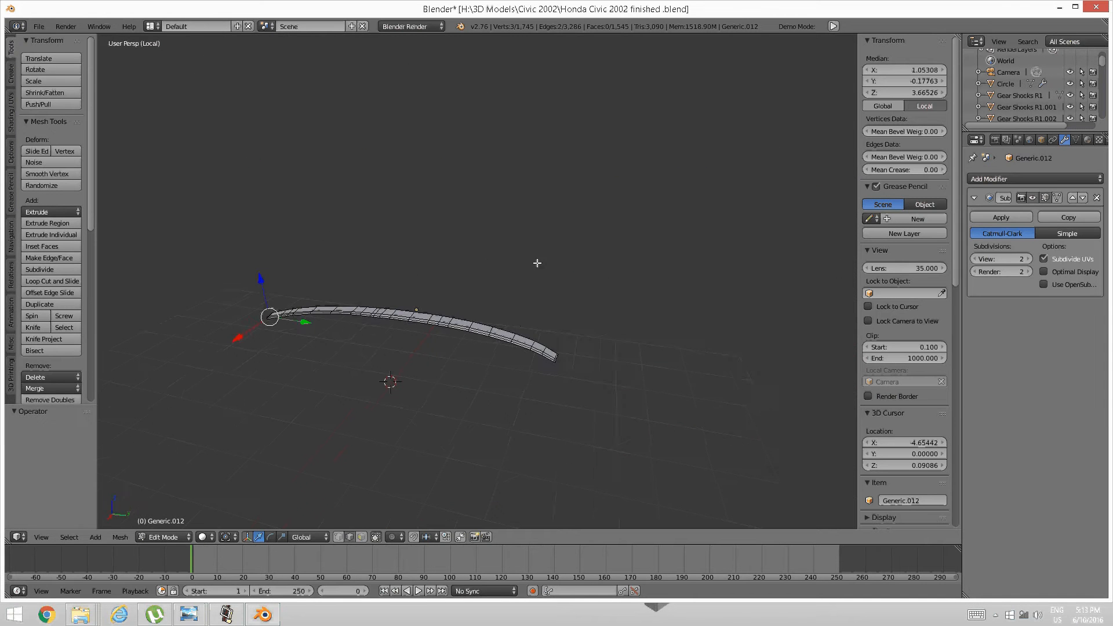
{"action": "middle_click_drag", "start_coordinate": [520, 326], "coordinate": [417, 294], "text": "shift"}
{"action": "scroll", "coordinate": [417, 294], "scroll_direction": "up", "scroll_amount": 8}
{"action": "middle_click_drag", "start_coordinate": [180, 99], "coordinate": [438, 306], "text": "shift"}
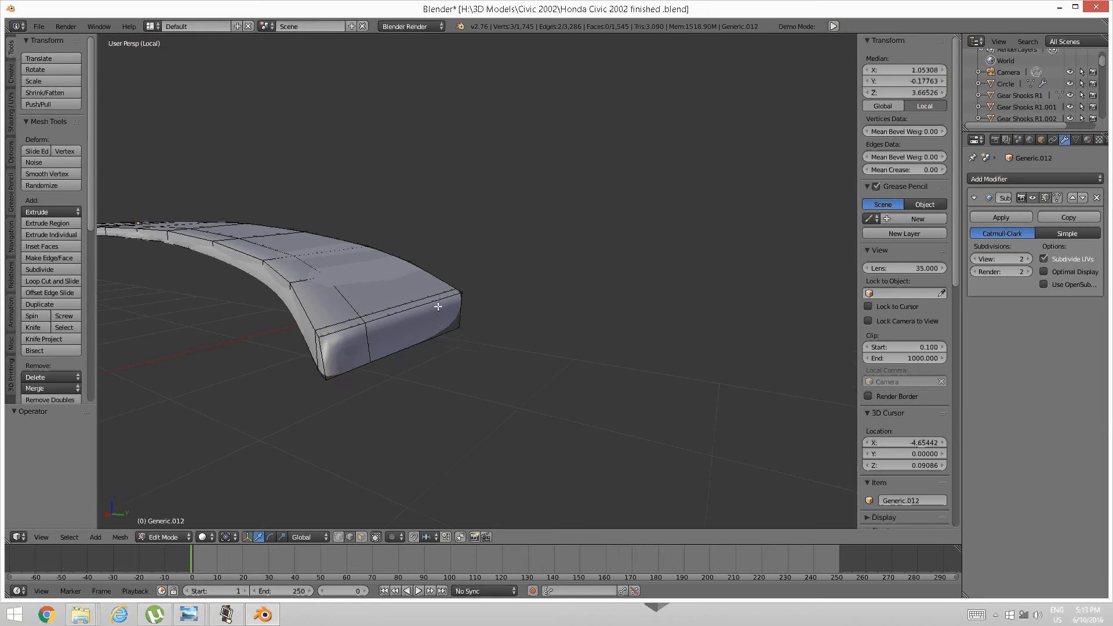
{"action": "right_click", "coordinate": [405, 348], "text": "alt"}
{"action": "key", "text": "e"}
{"action": "key", "text": "s"}
{"action": "key", "text": "y"}
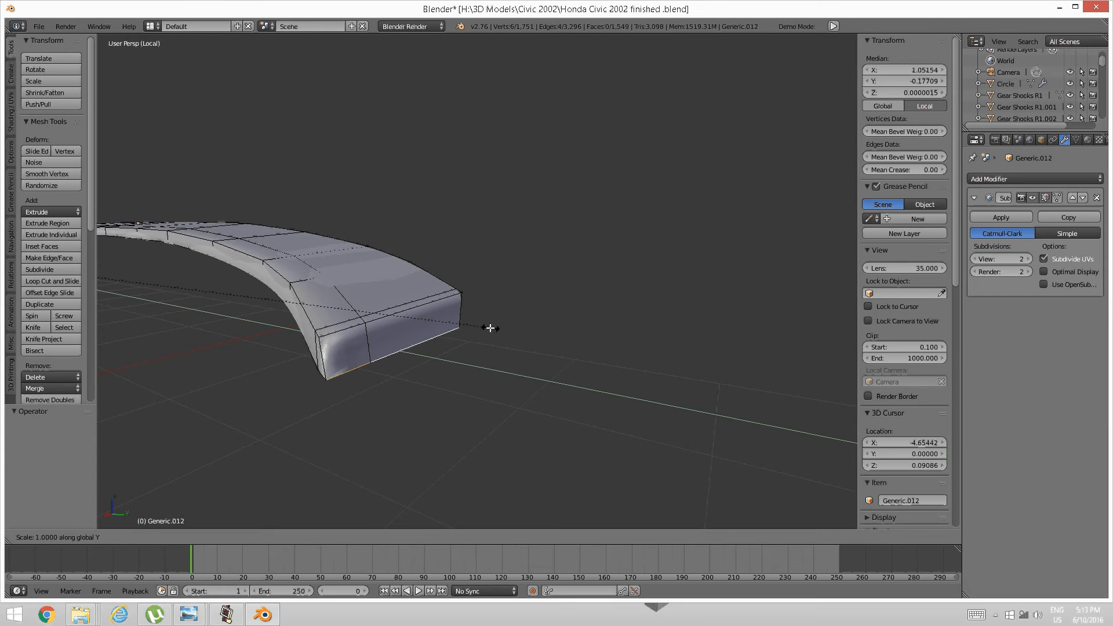
{"action": "left_click", "coordinate": [454, 343]}
Review the new lip side-on, then bring up the screen recorder window.
{"action": "mouse_move", "coordinate": [454, 343]}
{"action": "middle_mouse_down"}
{"action": "mouse_move", "coordinate": [430, 363]}
{"action": "mouse_move", "coordinate": [443, 361]}
{"action": "middle_mouse_up"}
{"action": "scroll", "coordinate": [644, 285], "scroll_direction": "up", "scroll_amount": 3}
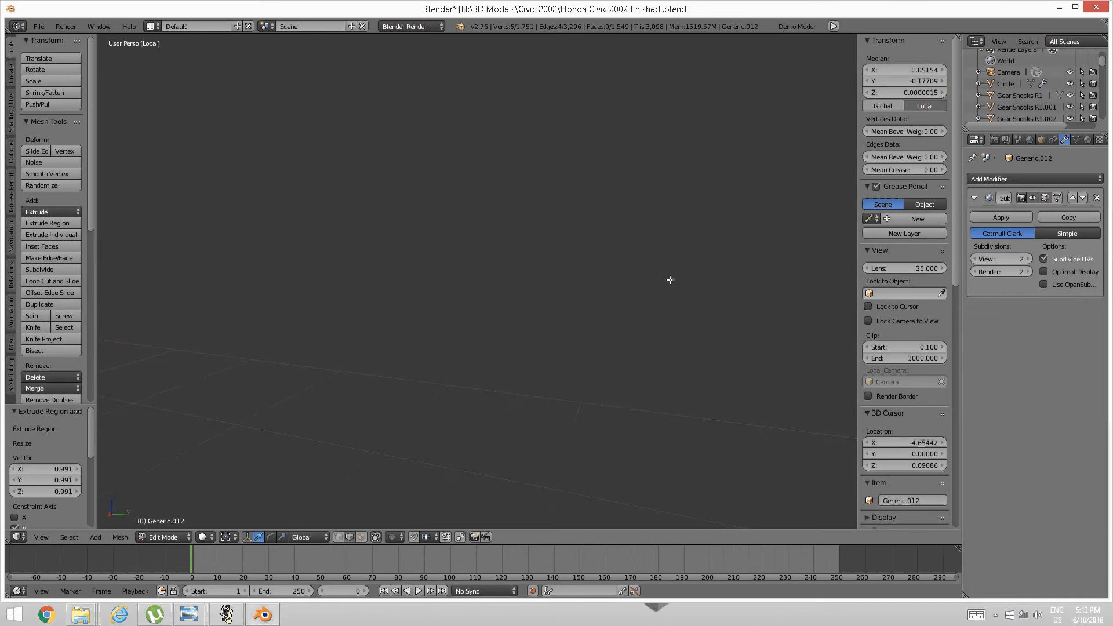
{"action": "middle_click_drag", "start_coordinate": [671, 278], "coordinate": [395, 365], "text": "shift"}
{"action": "scroll", "coordinate": [396, 368], "scroll_direction": "down", "scroll_amount": 2}
{"action": "middle_click_drag", "start_coordinate": [554, 357], "coordinate": [573, 344]}
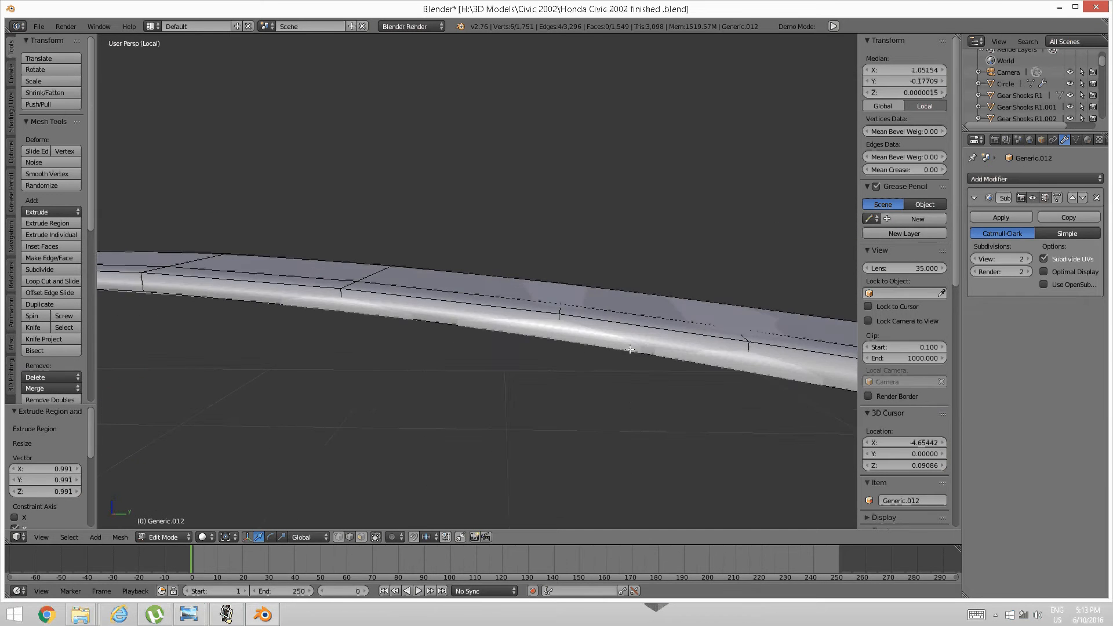
{"action": "middle_click_drag", "start_coordinate": [777, 441], "coordinate": [371, 358], "text": "shift"}
{"action": "scroll", "coordinate": [559, 310], "scroll_direction": "up", "scroll_amount": 3}
{"action": "scroll", "coordinate": [417, 343], "scroll_direction": "down", "scroll_amount": 3}
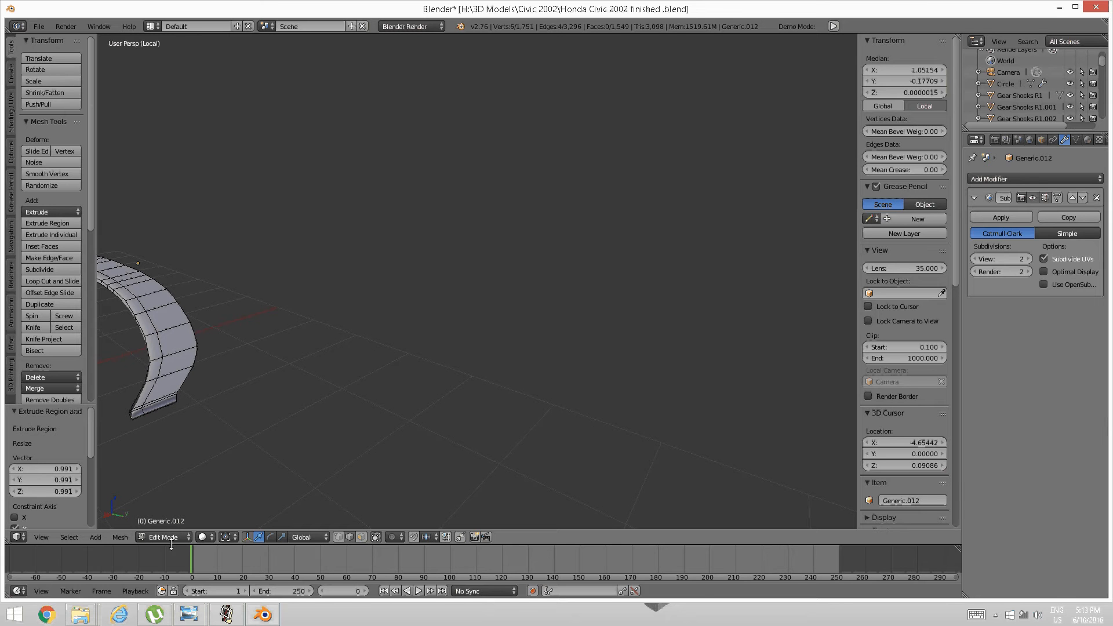
{"action": "left_click", "coordinate": [227, 614]}
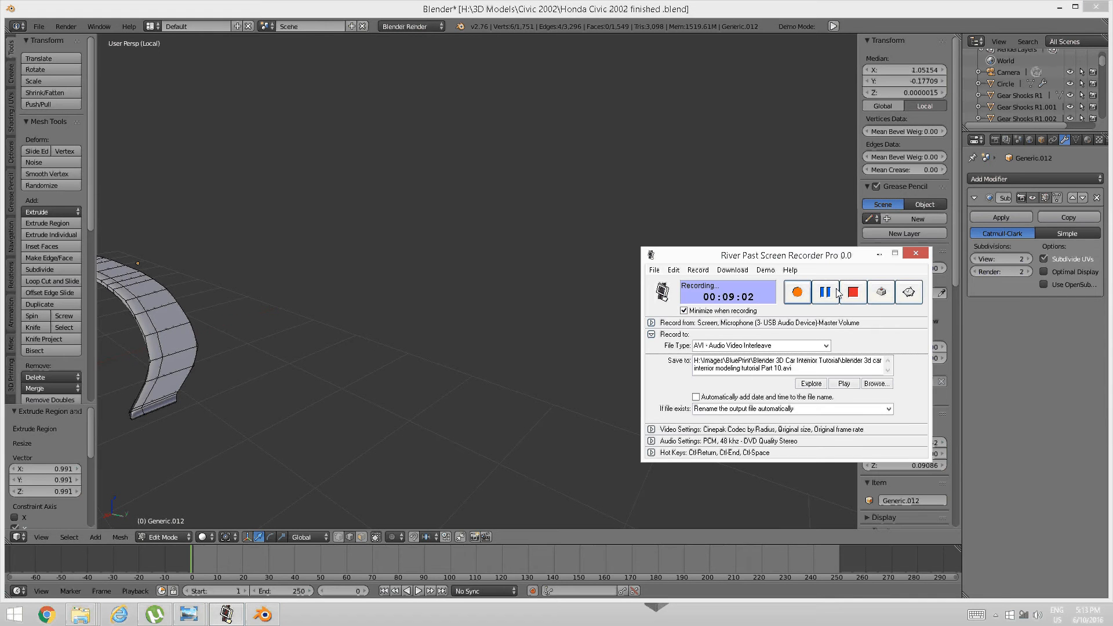
{"action": "left_click", "coordinate": [797, 292]}
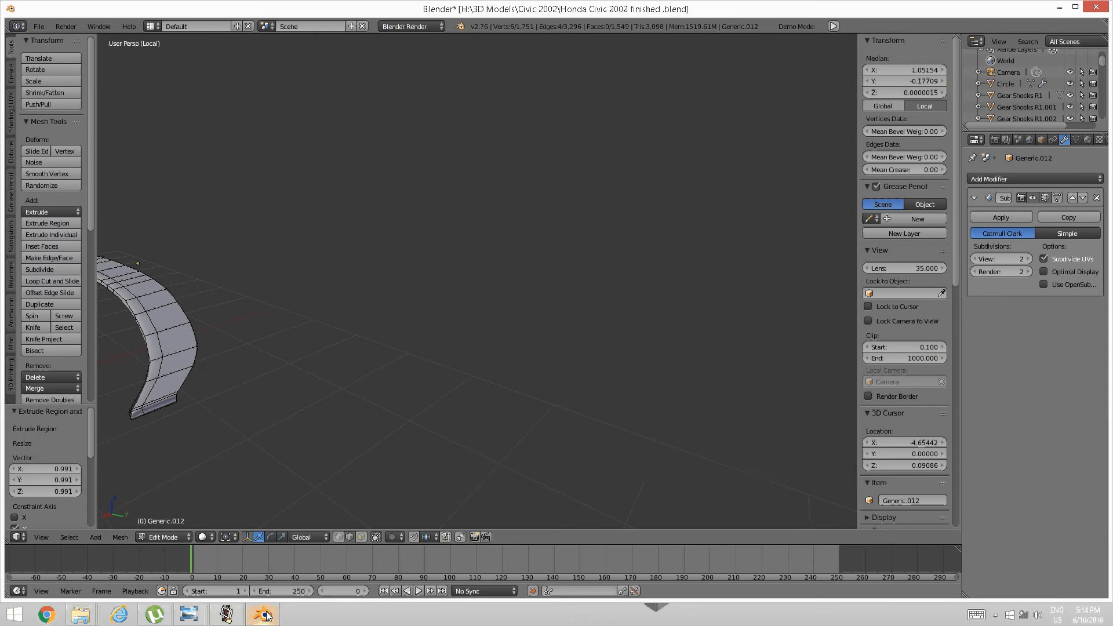
{"action": "left_click", "coordinate": [227, 615]}
{"action": "left_click", "coordinate": [826, 296]}
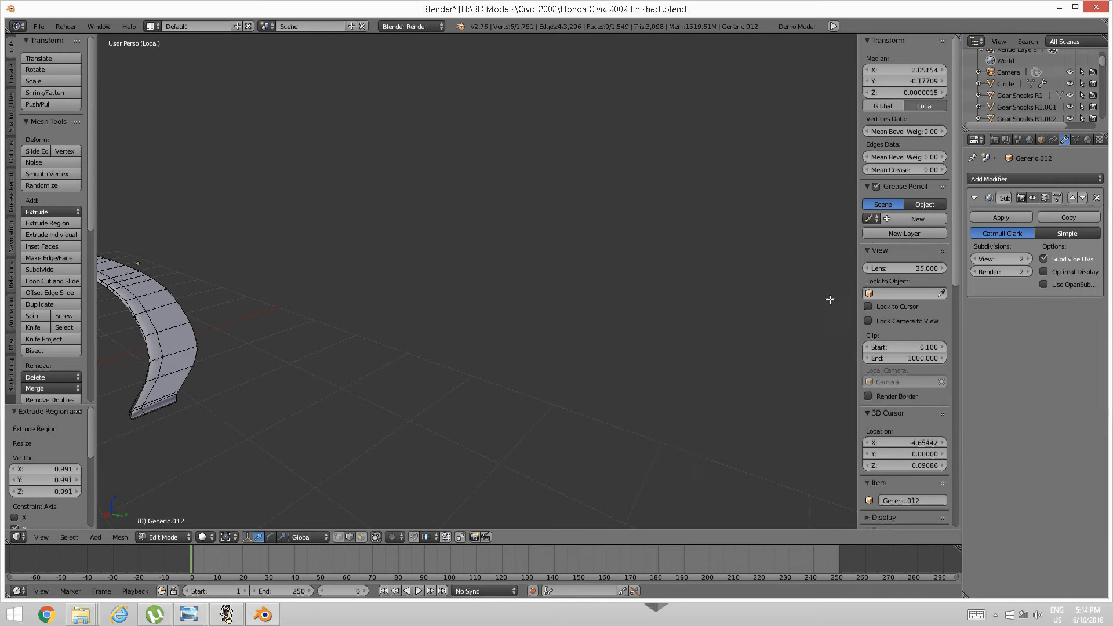
{"action": "left_click", "coordinate": [227, 615]}
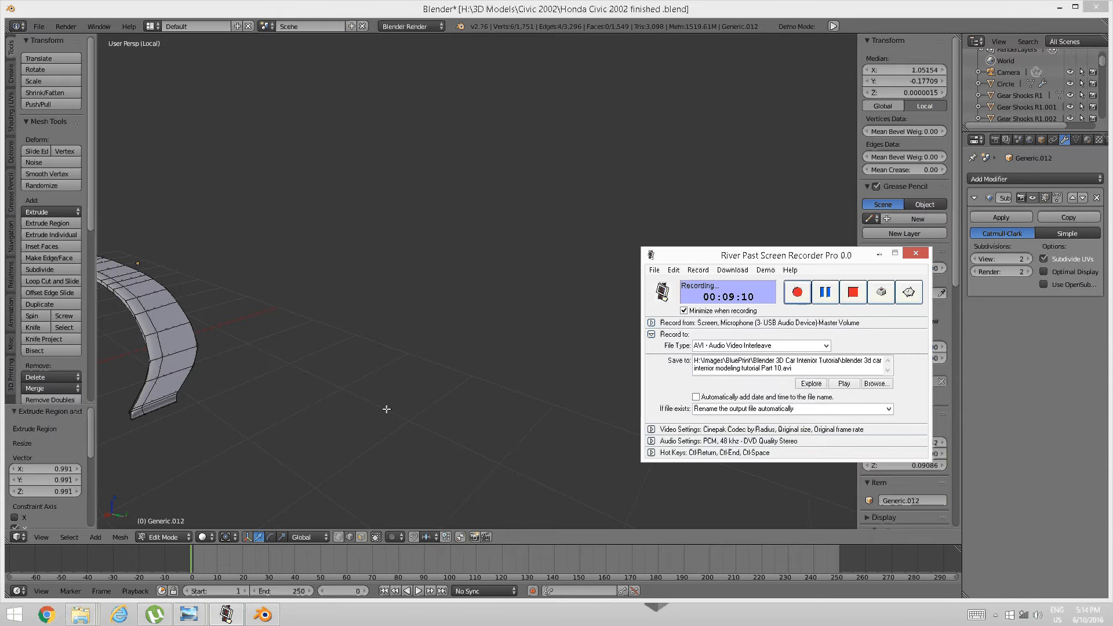
{"action": "left_click", "coordinate": [262, 615]}
{"action": "middle_click_drag", "start_coordinate": [230, 392], "coordinate": [350, 378]}
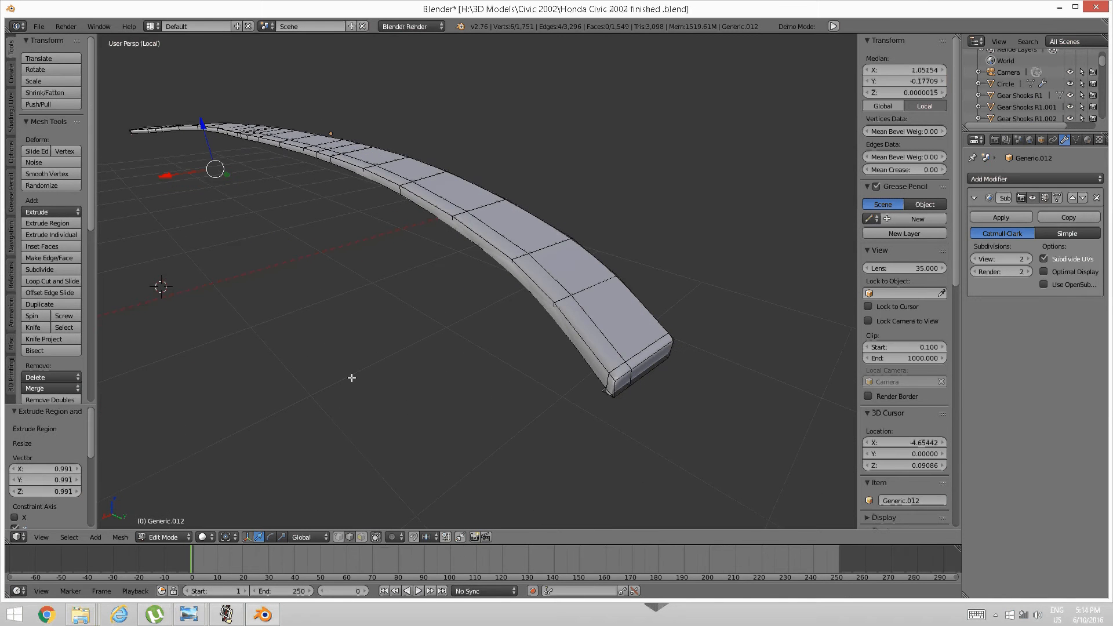
Nudge the new lip slightly along the X axis.
{"action": "key", "text": "g"}
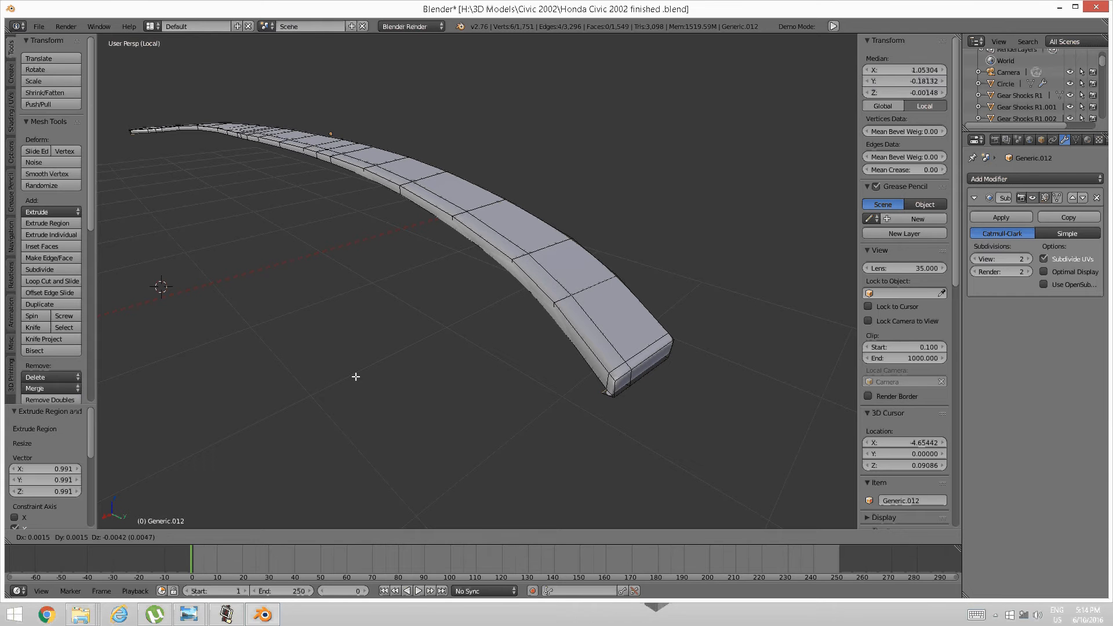
{"action": "key", "text": "x"}
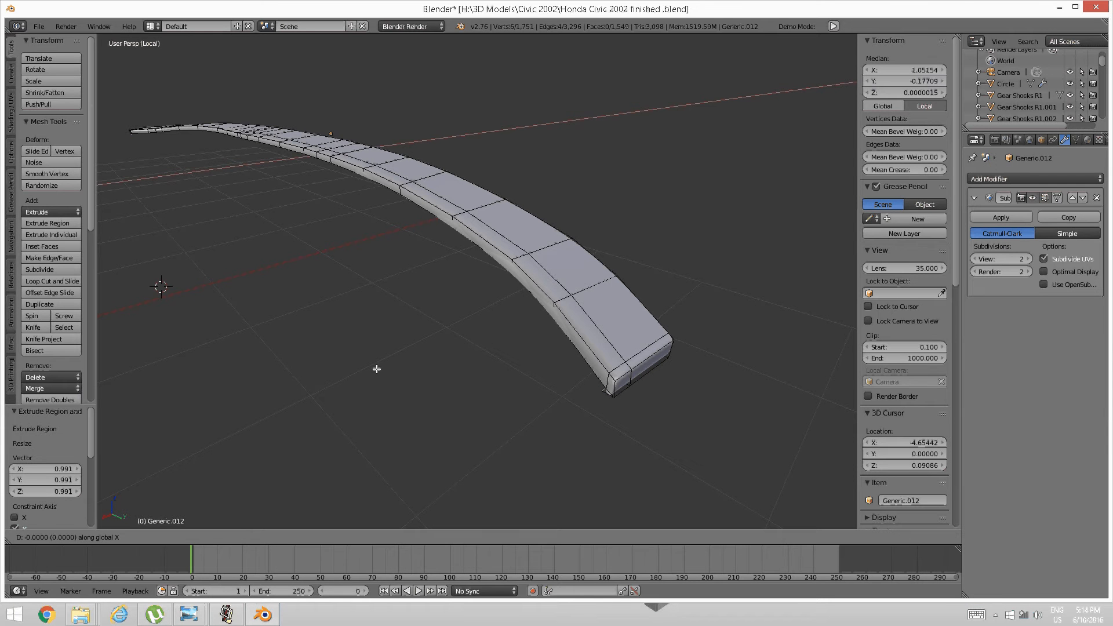
{"action": "left_click", "coordinate": [334, 380]}
{"action": "middle_click_drag", "start_coordinate": [338, 379], "coordinate": [526, 221]}
{"action": "scroll", "coordinate": [430, 233], "scroll_direction": "up", "scroll_amount": 3}
{"action": "scroll", "coordinate": [455, 263], "scroll_direction": "down", "scroll_amount": 3}
{"action": "scroll", "coordinate": [515, 220], "scroll_direction": "up", "scroll_amount": 5}
Merge the overlapping vertex pair at the first junction corner, At Last.
{"action": "key", "text": "a"}
{"action": "key", "text": "ctrl+Tab"}
{"action": "left_click", "coordinate": [588, 189]}
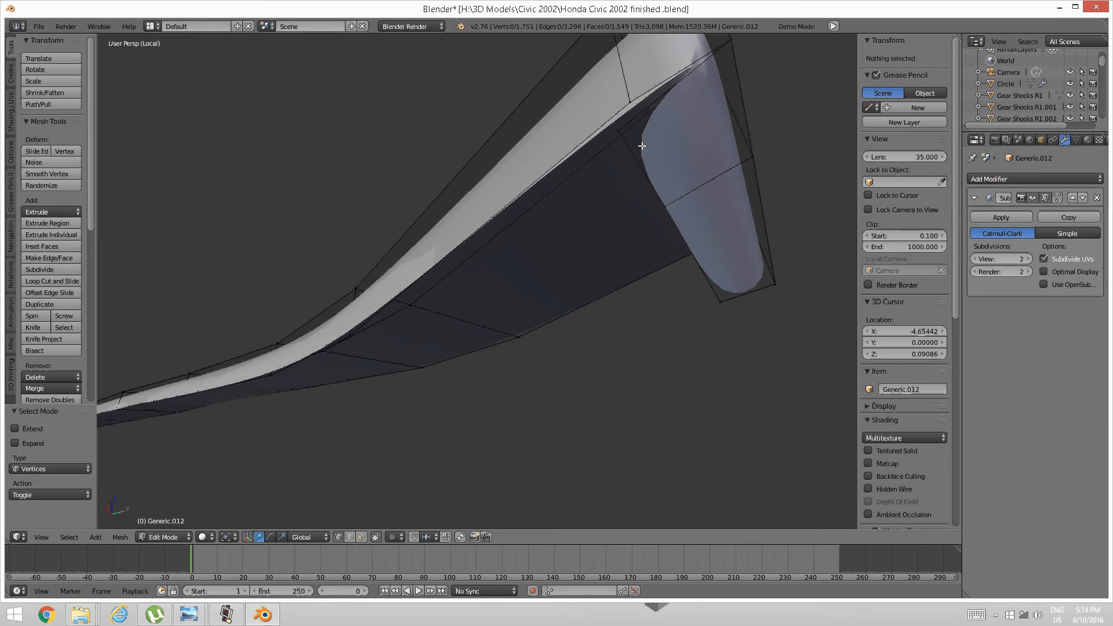
{"action": "right_click", "coordinate": [626, 121]}
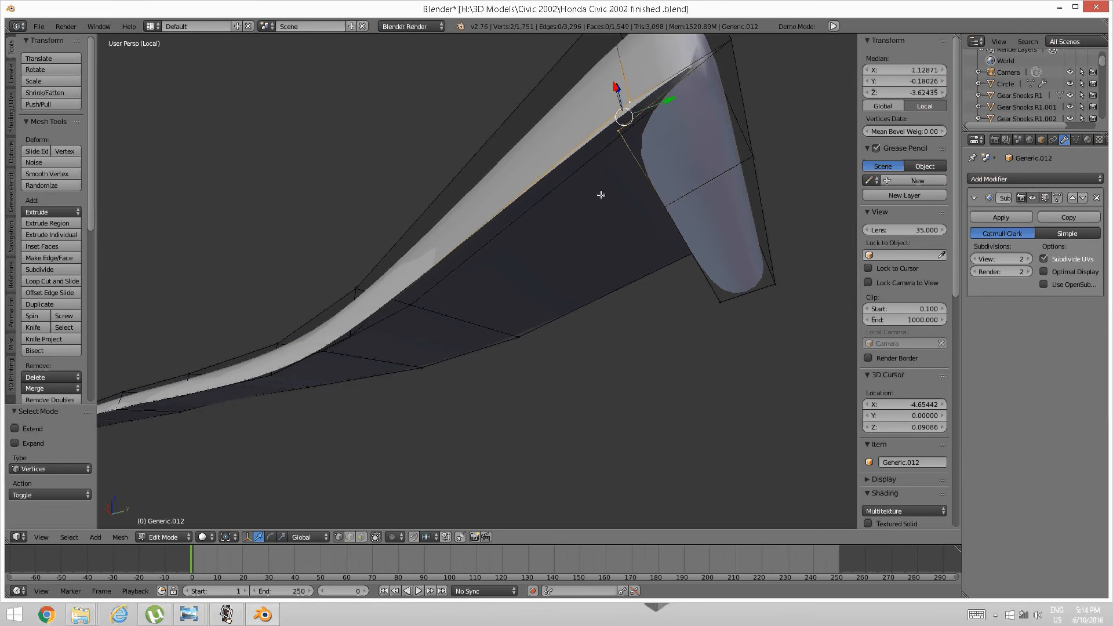
{"action": "key", "text": "alt+m"}
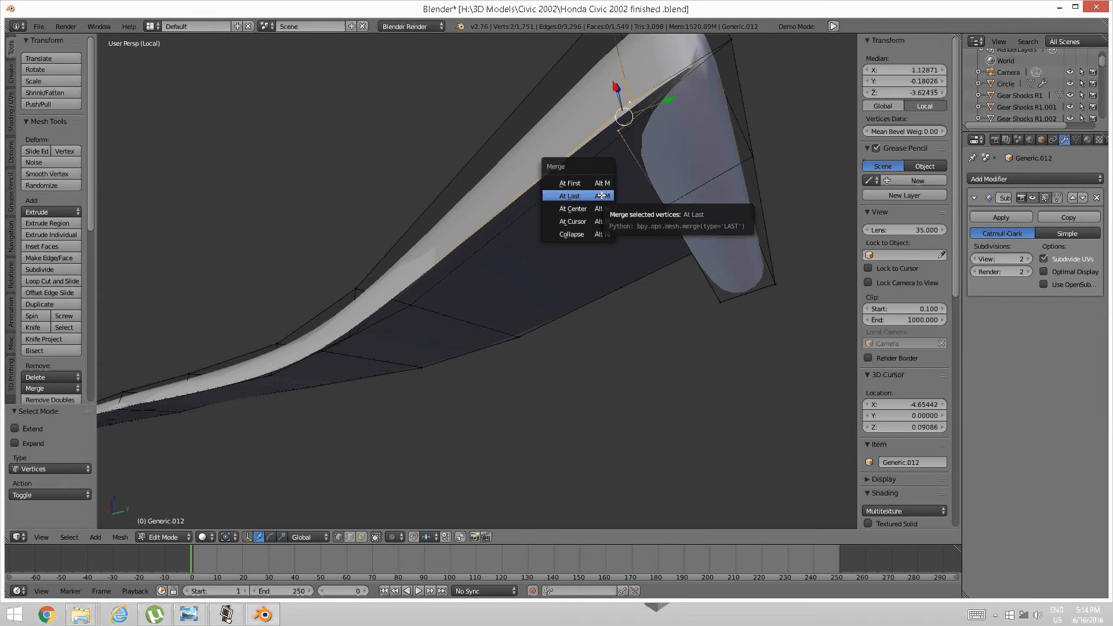
{"action": "left_click", "coordinate": [601, 195]}
{"action": "scroll", "coordinate": [579, 197], "scroll_direction": "down", "scroll_amount": 5}
Merge the vertex pair at the other junction corner At Last, then deselect all.
{"action": "middle_click_drag", "start_coordinate": [557, 203], "coordinate": [491, 208]}
{"action": "scroll", "coordinate": [491, 208], "scroll_direction": "down", "scroll_amount": 2}
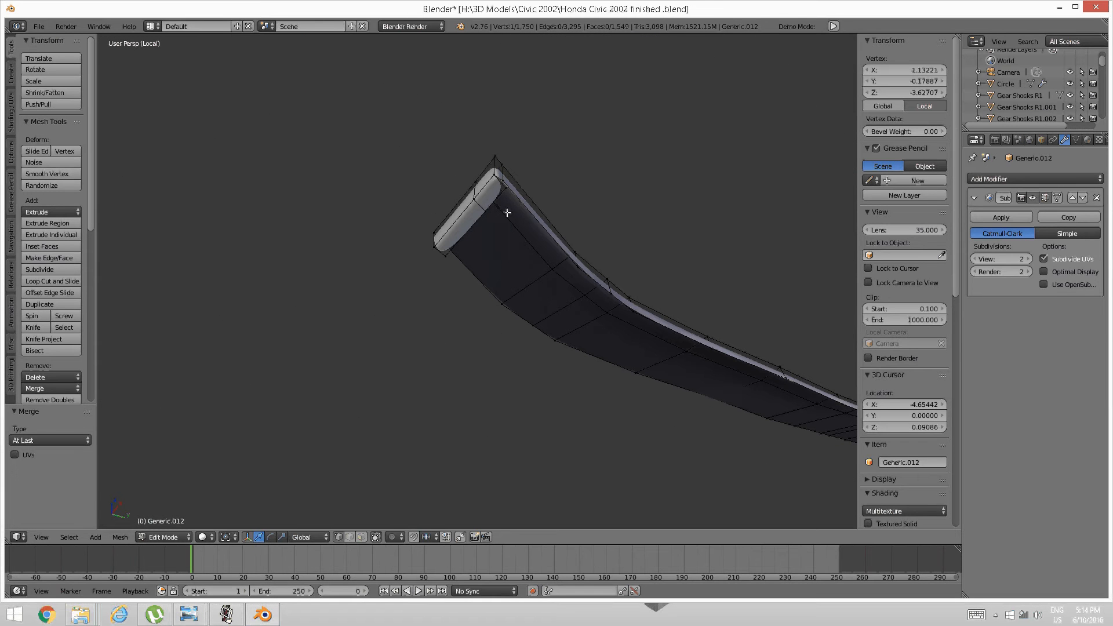
{"action": "scroll", "coordinate": [507, 211], "scroll_direction": "up", "scroll_amount": 3}
{"action": "middle_click_drag", "start_coordinate": [516, 159], "coordinate": [479, 184], "text": "shift"}
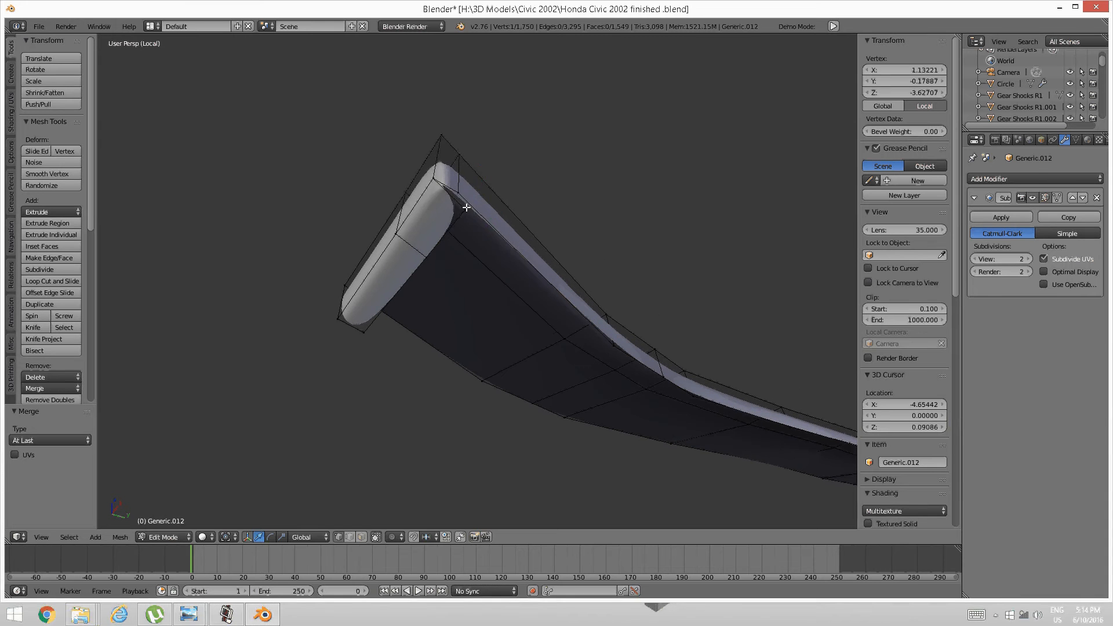
{"action": "right_click", "coordinate": [463, 206], "text": "shift"}
{"action": "key", "text": "alt+m"}
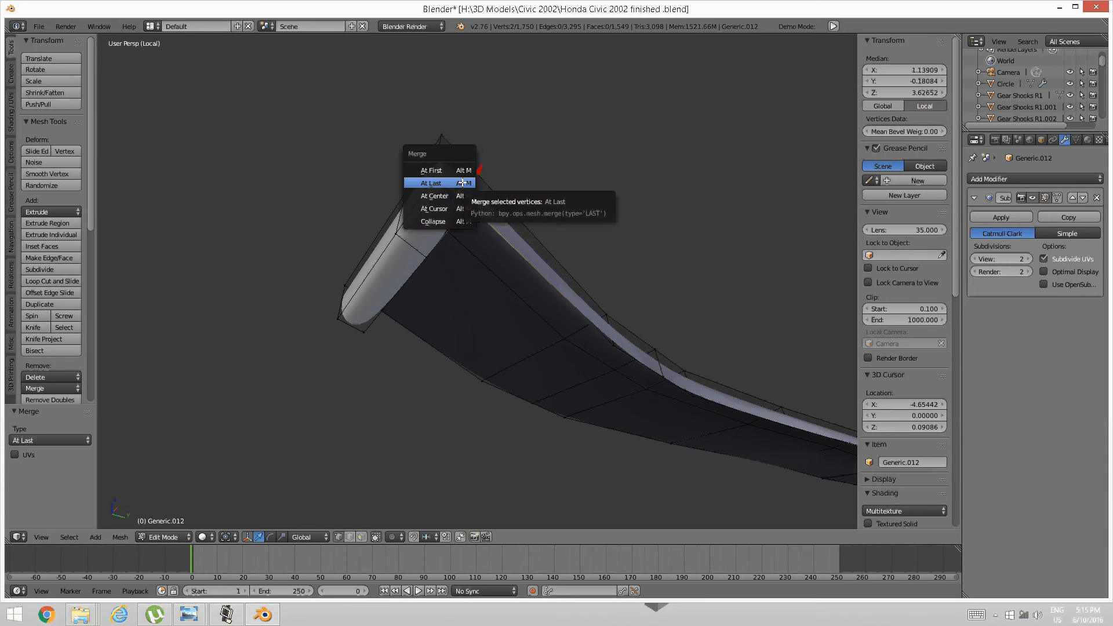
{"action": "left_click", "coordinate": [462, 183]}
{"action": "key", "text": "a"}
{"action": "scroll", "coordinate": [487, 248], "scroll_direction": "down", "scroll_amount": 4}
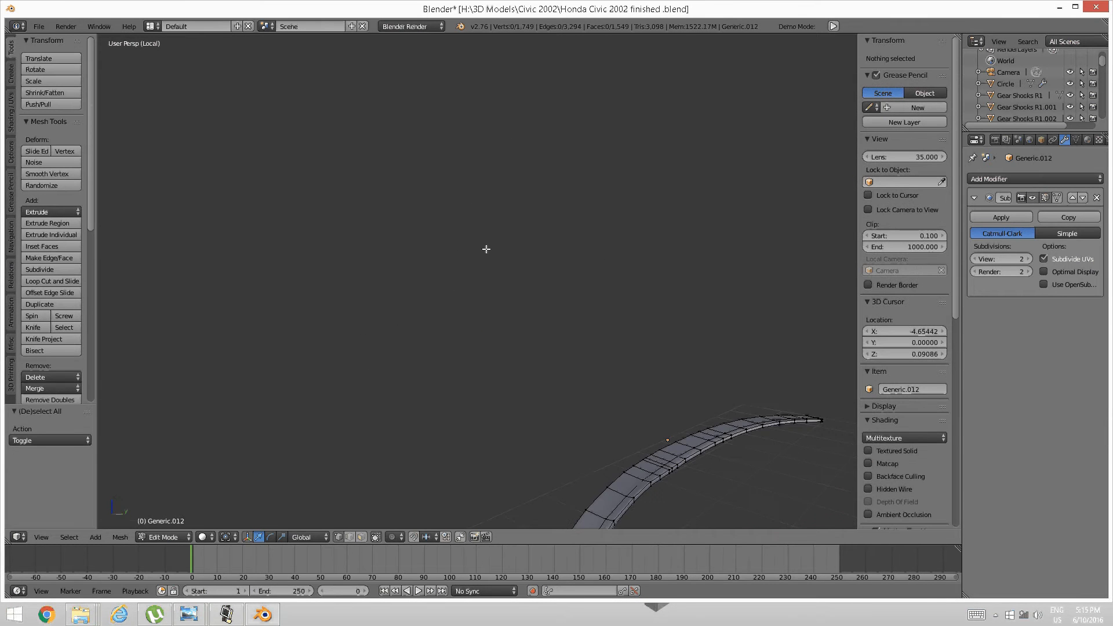
Cut a supporting edge loop across the strip near its end.
{"action": "middle_click_drag", "start_coordinate": [547, 328], "coordinate": [514, 284]}
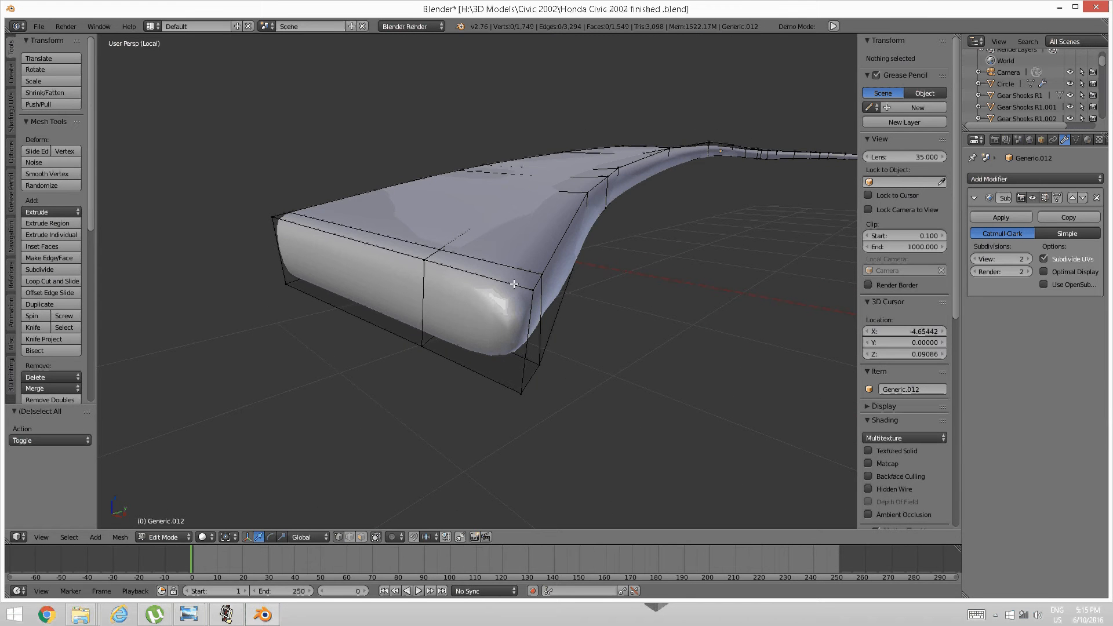
{"action": "key", "text": "ctrl+r"}
{"action": "left_click", "coordinate": [533, 302]}
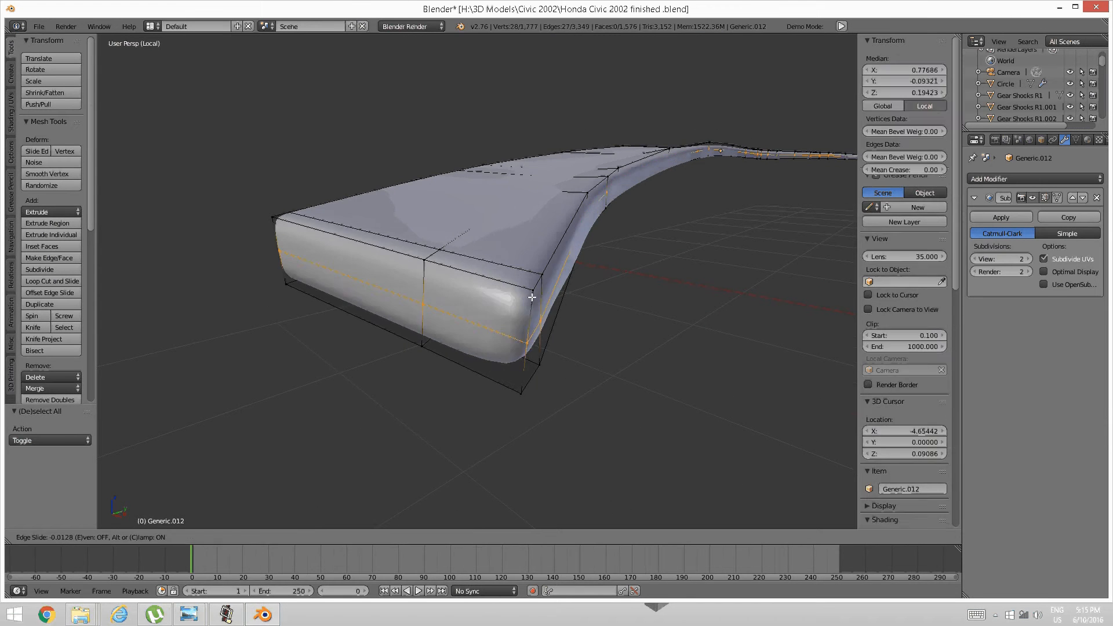
{"action": "left_click", "coordinate": [539, 273]}
{"action": "key", "text": "a"}
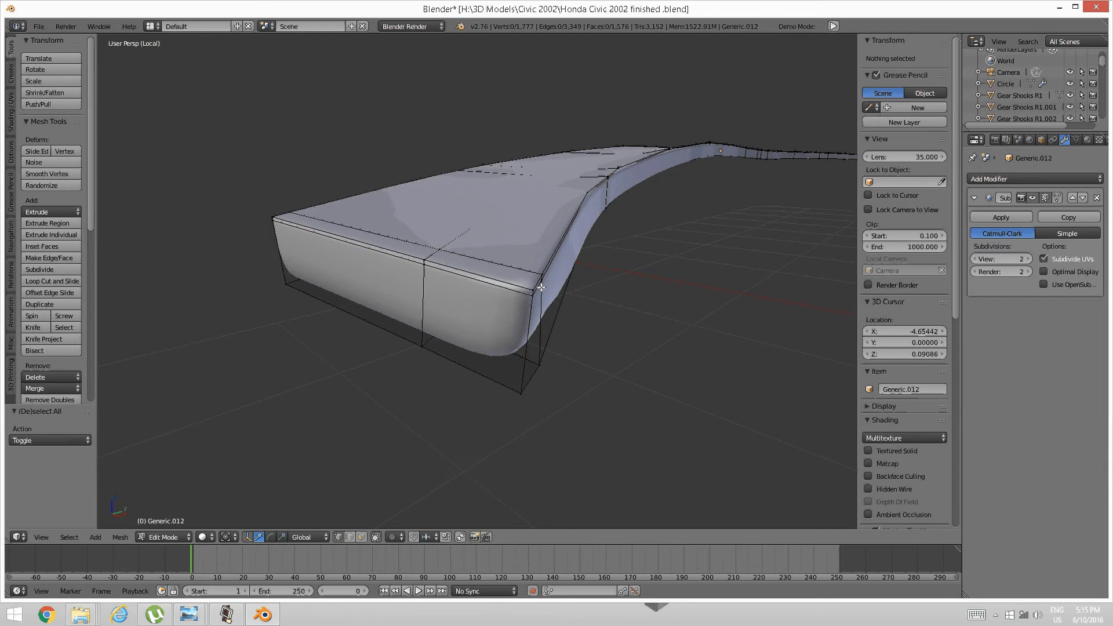
Add a second edge loop slid toward the strip's end corner.
{"action": "middle_click_drag", "start_coordinate": [539, 273], "coordinate": [471, 272]}
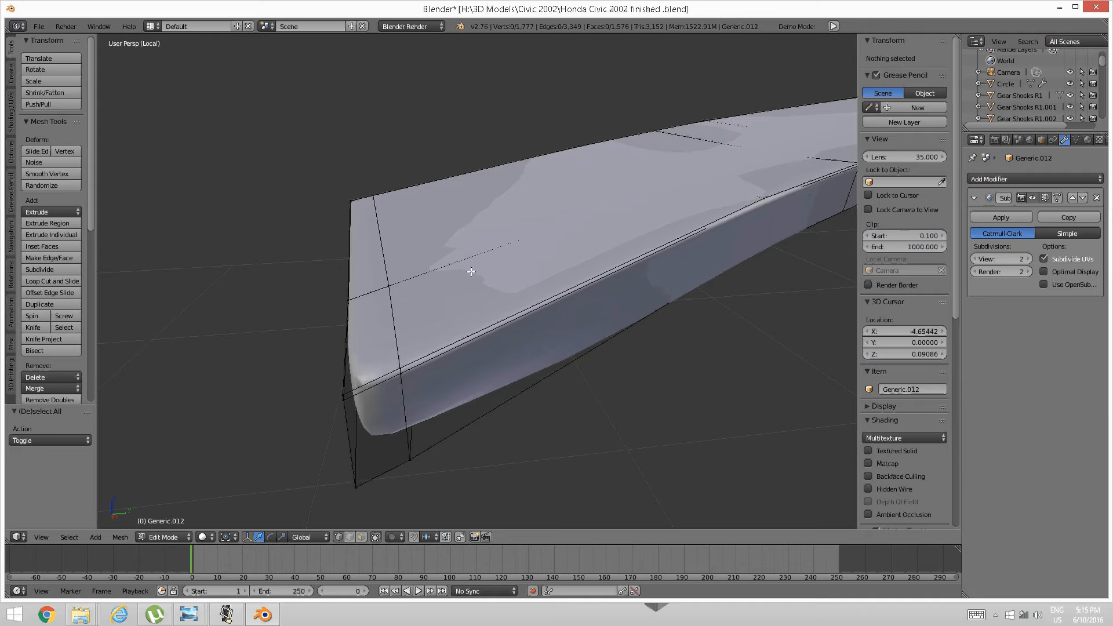
{"action": "key", "text": "ctrl+r"}
{"action": "left_click", "coordinate": [385, 371]}
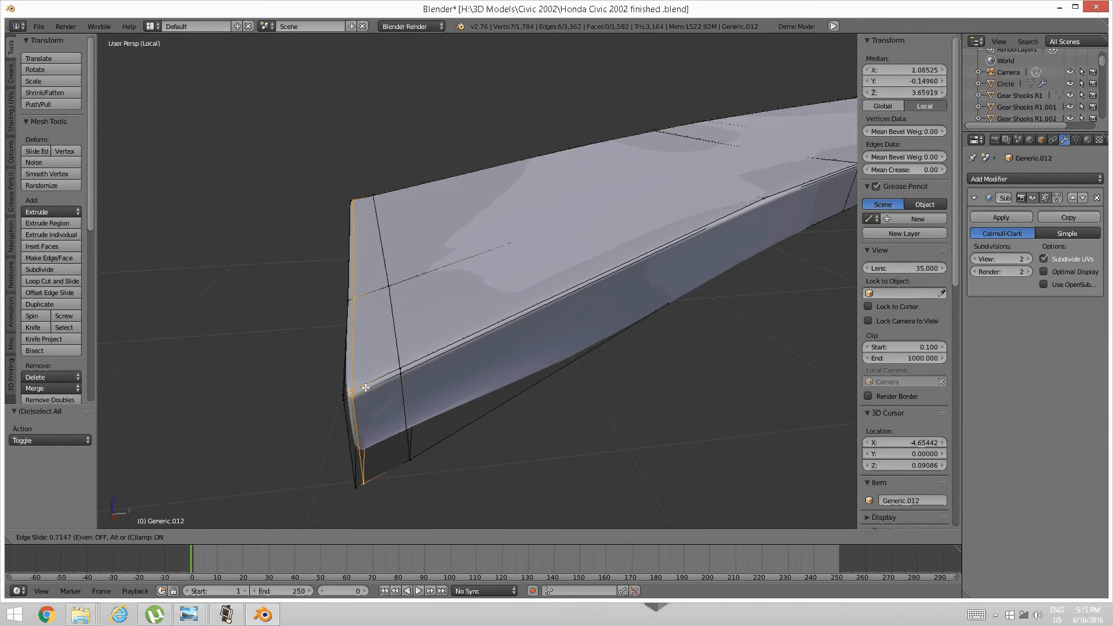
{"action": "left_click", "coordinate": [363, 386]}
{"action": "key", "text": "a"}
{"action": "scroll", "coordinate": [557, 298], "scroll_direction": "down", "scroll_amount": 8}
{"action": "middle_click_drag", "start_coordinate": [556, 297], "coordinate": [572, 290]}
{"action": "middle_click_drag", "start_coordinate": [811, 232], "coordinate": [557, 302], "text": "shift"}
{"action": "scroll", "coordinate": [557, 302], "scroll_direction": "up", "scroll_amount": 3}
{"action": "scroll", "coordinate": [557, 303], "scroll_direction": "up", "scroll_amount": 5}
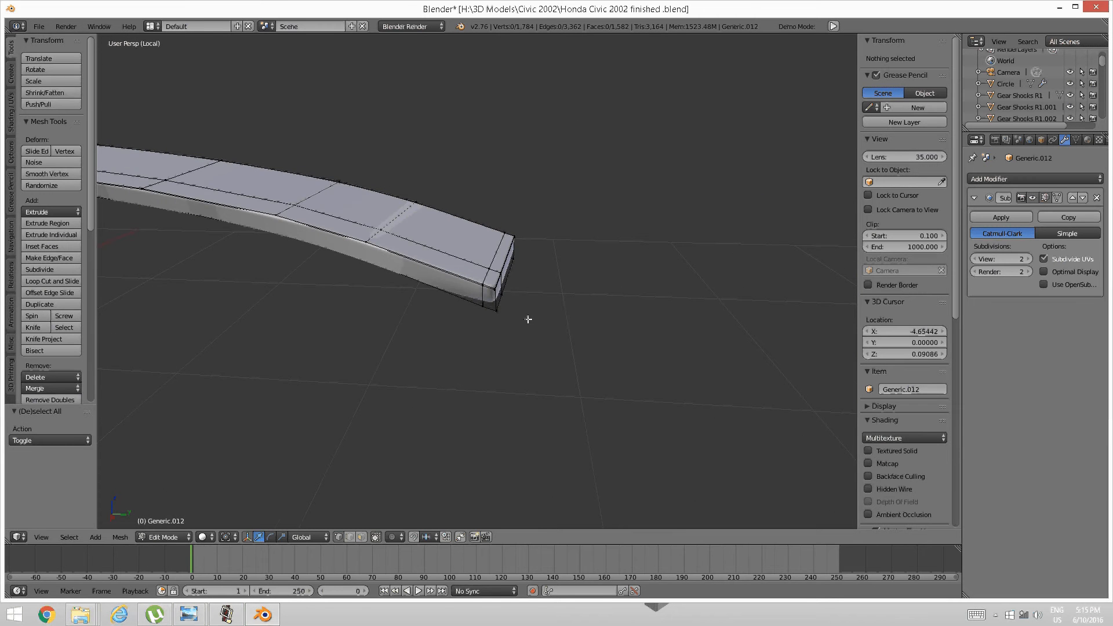
Cut an edge loop near the strip's right end.
{"action": "scroll", "coordinate": [527, 313], "scroll_direction": "up", "scroll_amount": 4}
{"action": "key", "text": "ctrl+r"}
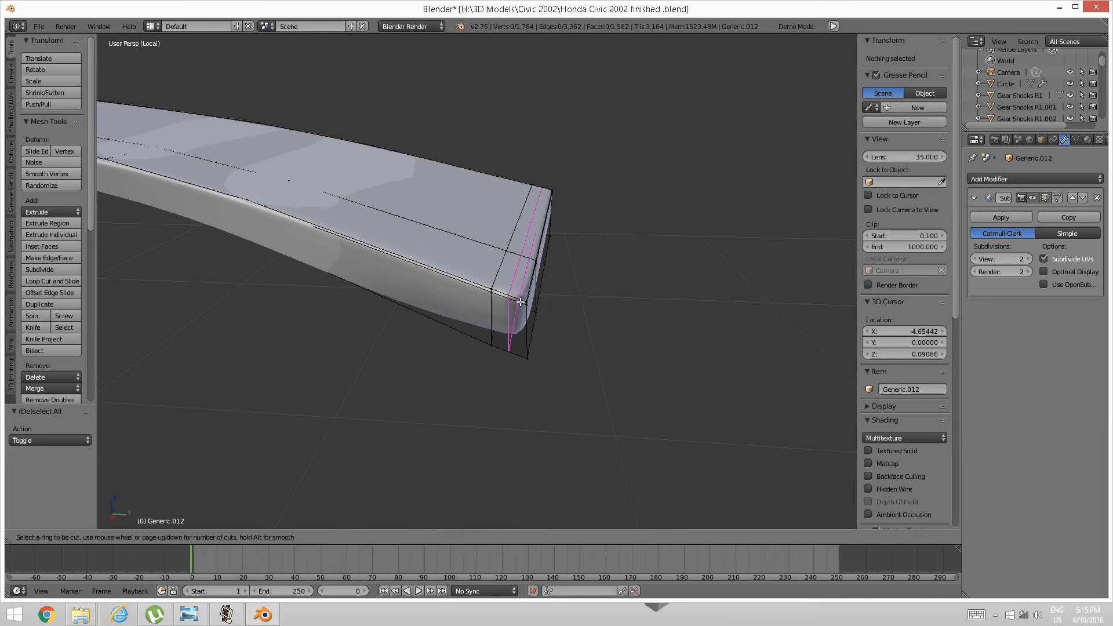
{"action": "left_click", "coordinate": [522, 302]}
{"action": "left_click", "coordinate": [533, 304]}
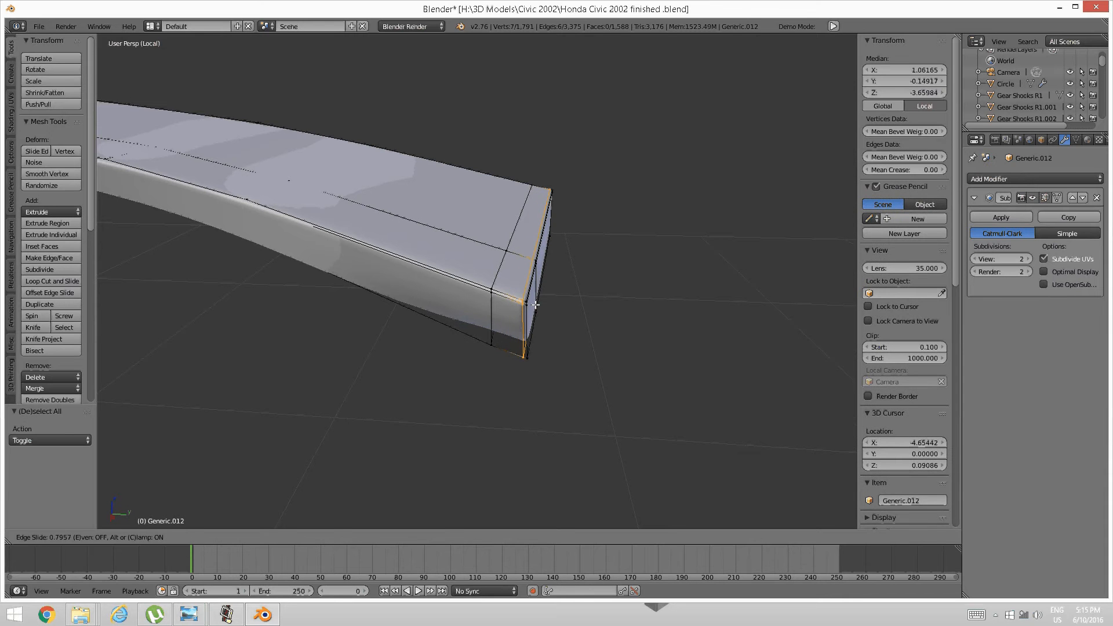
{"action": "key", "text": "a"}
Add an edge loop along the curved panel mesh and exit local view.
{"action": "scroll", "coordinate": [539, 301], "scroll_direction": "down", "scroll_amount": 5}
{"action": "mouse_move", "coordinate": [543, 301]}
{"action": "middle_mouse_down"}
{"action": "mouse_move", "coordinate": [517, 318]}
{"action": "mouse_move", "coordinate": [566, 298]}
{"action": "mouse_move", "coordinate": [584, 264]}
{"action": "mouse_move", "coordinate": [524, 266]}
{"action": "mouse_move", "coordinate": [539, 286]}
{"action": "middle_mouse_up"}
{"action": "scroll", "coordinate": [419, 262], "scroll_direction": "up", "scroll_amount": 1}
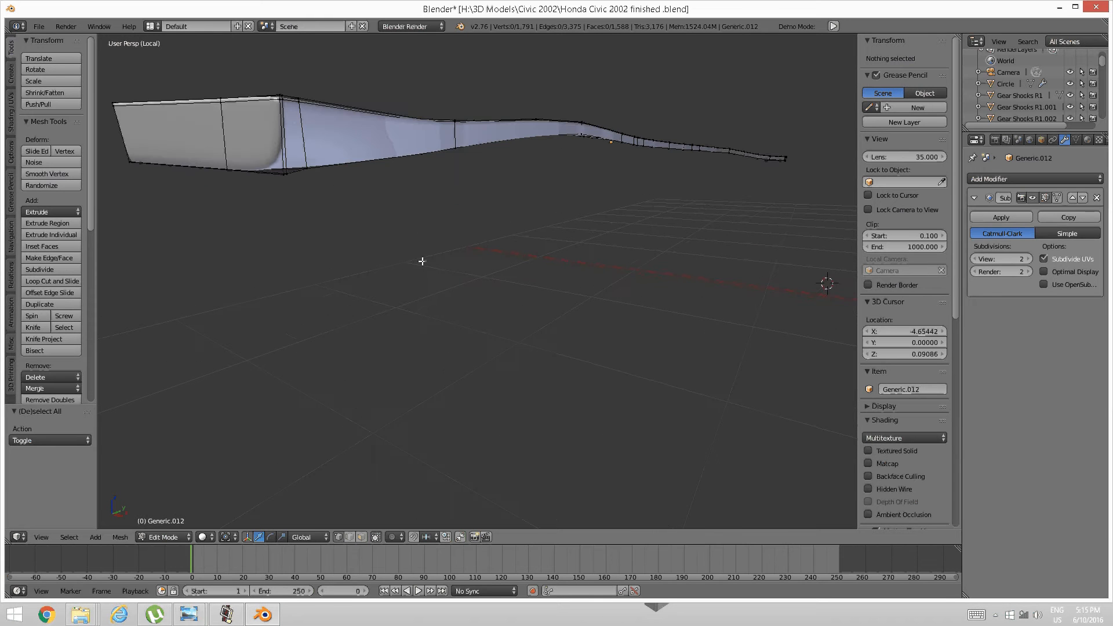
{"action": "middle_click_drag", "start_coordinate": [410, 257], "coordinate": [412, 259], "text": "shift"}
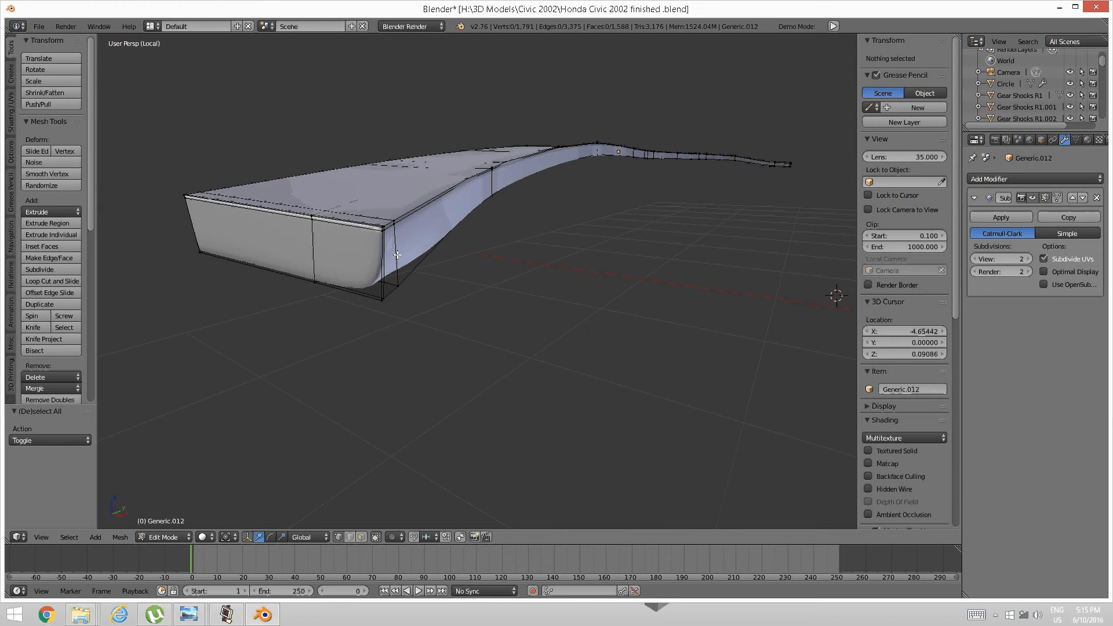
{"action": "key", "text": "ctrl+r"}
{"action": "left_click", "coordinate": [398, 257]}
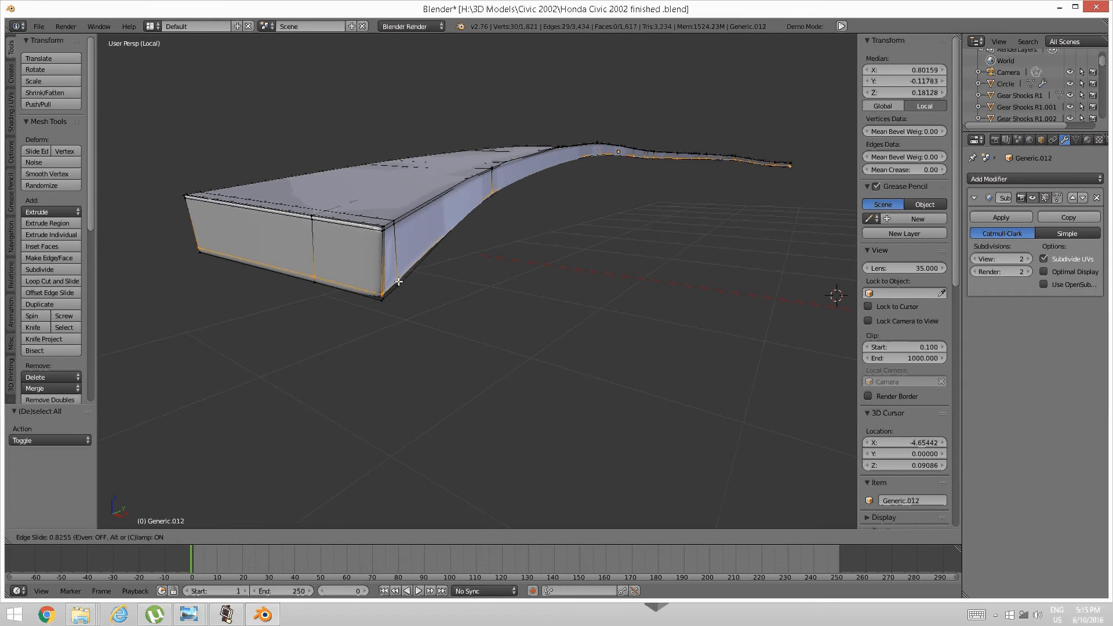
{"action": "left_click", "coordinate": [398, 283]}
{"action": "key", "text": "a"}
{"action": "scroll", "coordinate": [547, 216], "scroll_direction": "down", "scroll_amount": 4}
{"action": "middle_click_drag", "start_coordinate": [546, 217], "coordinate": [457, 286]}
{"action": "key", "text": "KP_Divide"}
{"action": "key", "text": "KP_Divide"}
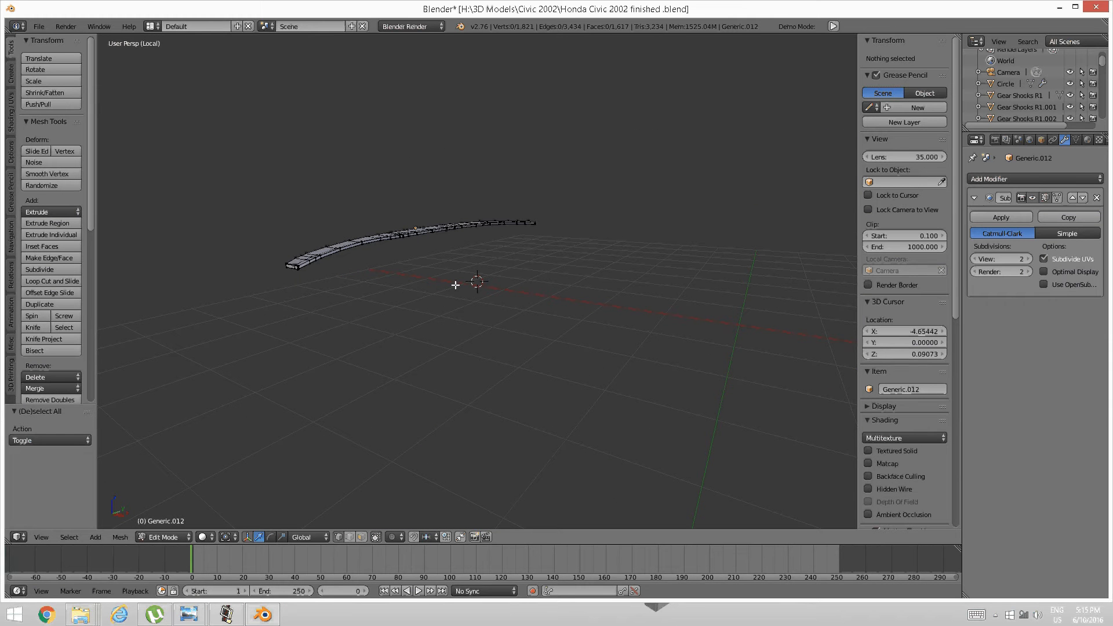
Reveal all hidden geometry of the dashboard mesh and clear the selection.
{"action": "key", "text": "alt+h"}
{"action": "middle_click_drag", "start_coordinate": [455, 284], "coordinate": [371, 236]}
{"action": "scroll", "coordinate": [373, 242], "scroll_direction": "up", "scroll_amount": 3}
{"action": "key", "text": "a"}
{"action": "middle_click_drag", "start_coordinate": [420, 292], "coordinate": [400, 350]}
{"action": "scroll", "coordinate": [359, 297], "scroll_direction": "up", "scroll_amount": 5}
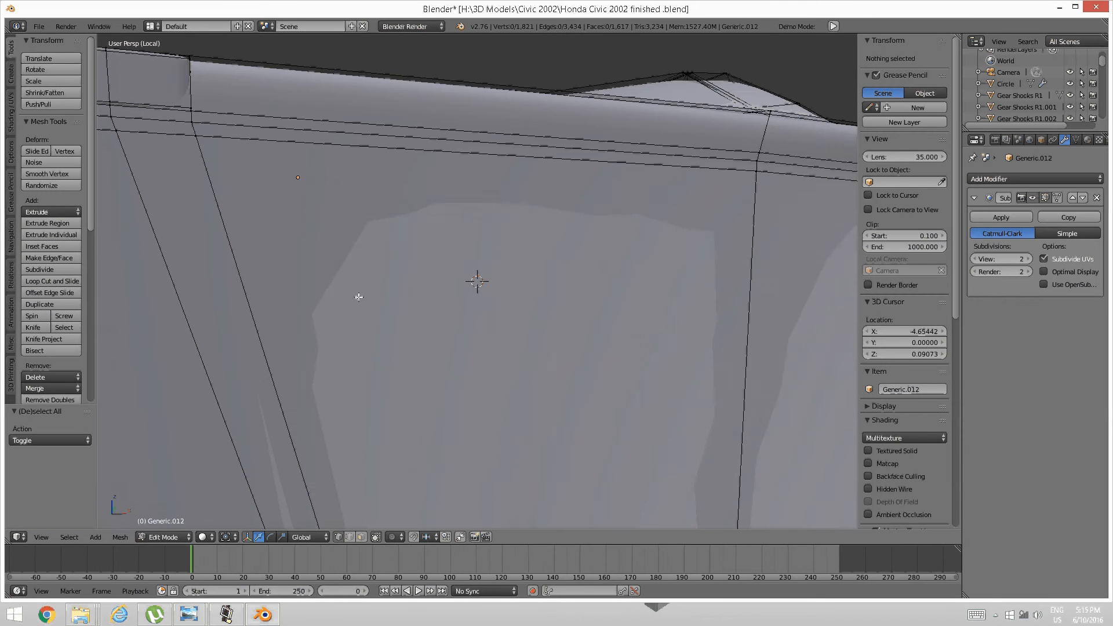
{"action": "scroll", "coordinate": [336, 276], "scroll_direction": "down", "scroll_amount": 4}
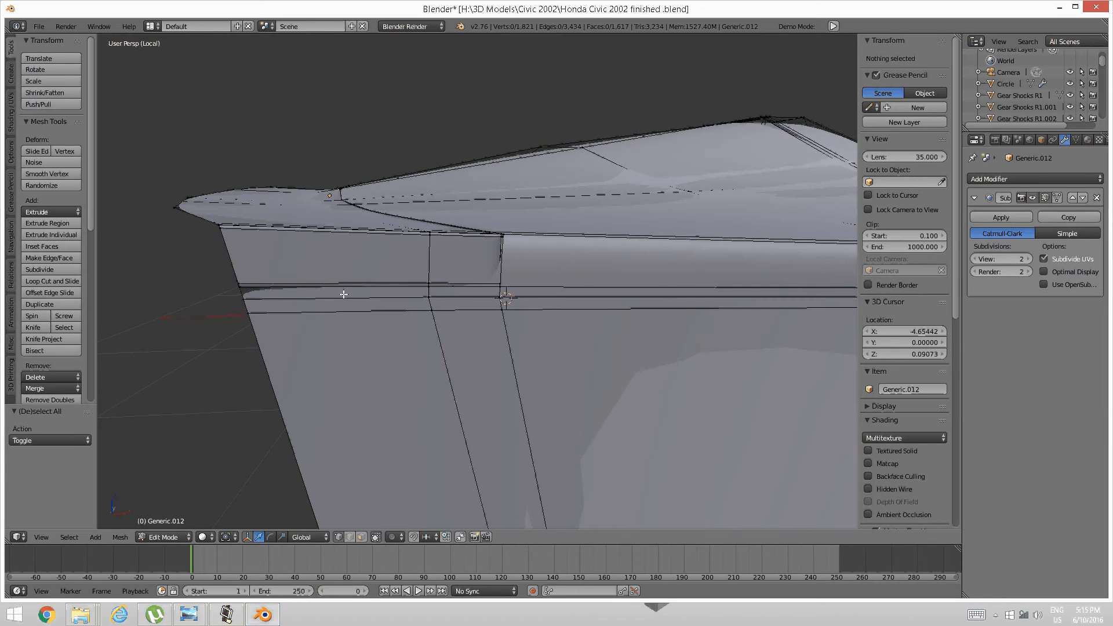
{"action": "middle_click_drag", "start_coordinate": [305, 285], "coordinate": [307, 289]}
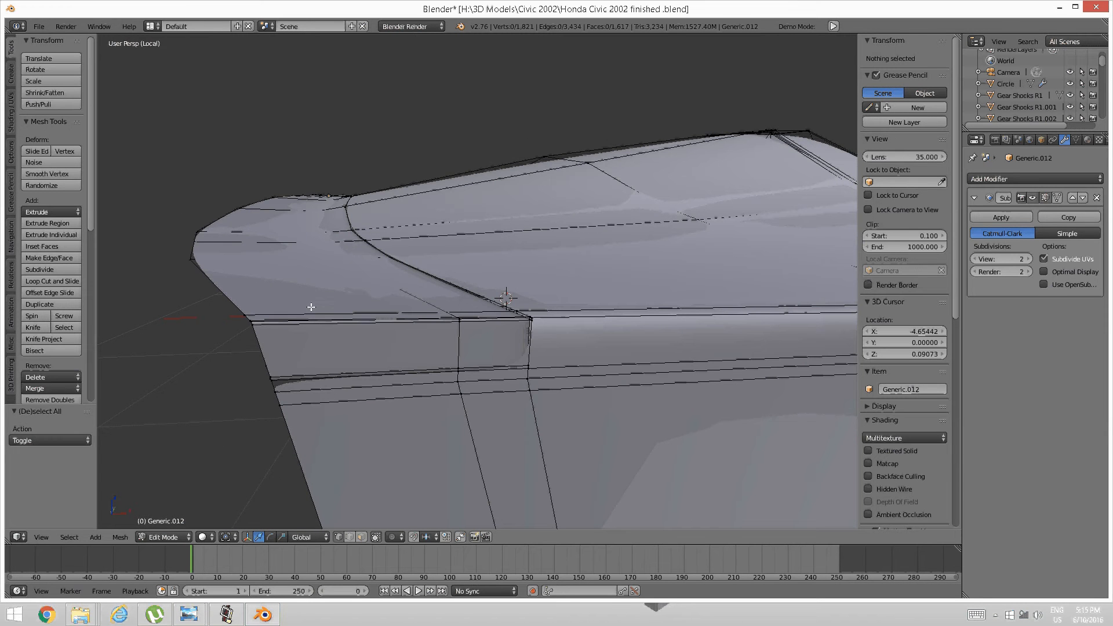
{"action": "mouse_move", "coordinate": [318, 336]}
{"action": "middle_mouse_down"}
{"action": "mouse_move", "coordinate": [335, 339]}
{"action": "mouse_move", "coordinate": [325, 335]}
{"action": "mouse_move", "coordinate": [331, 347]}
{"action": "middle_mouse_up"}
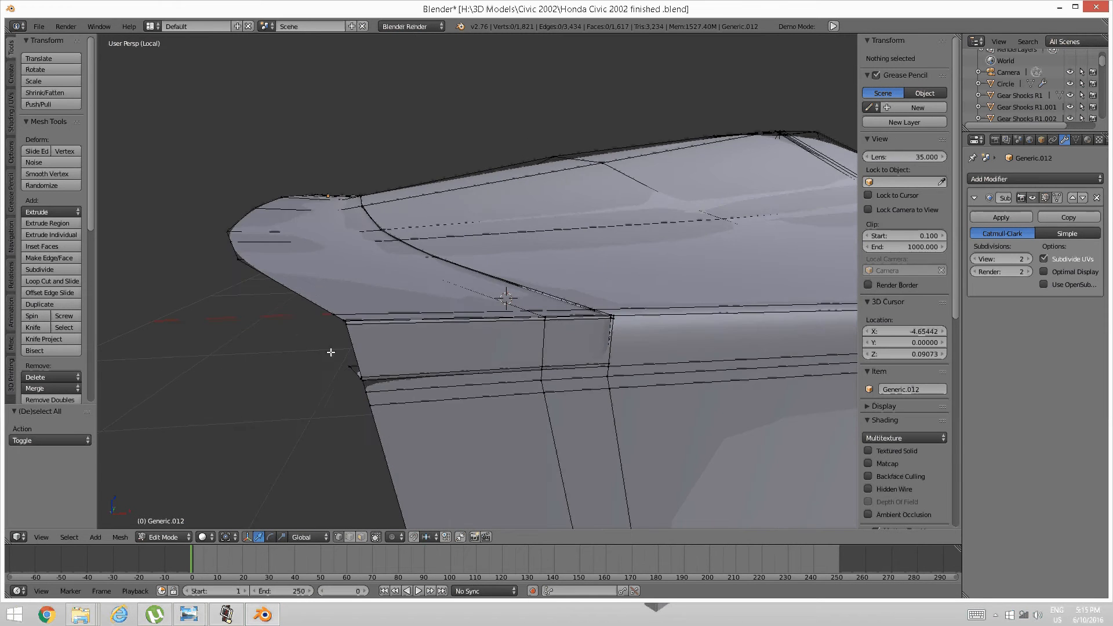
Select the connected panel sections, invert the selection and hide everything else.
{"action": "right_click", "coordinate": [381, 403]}
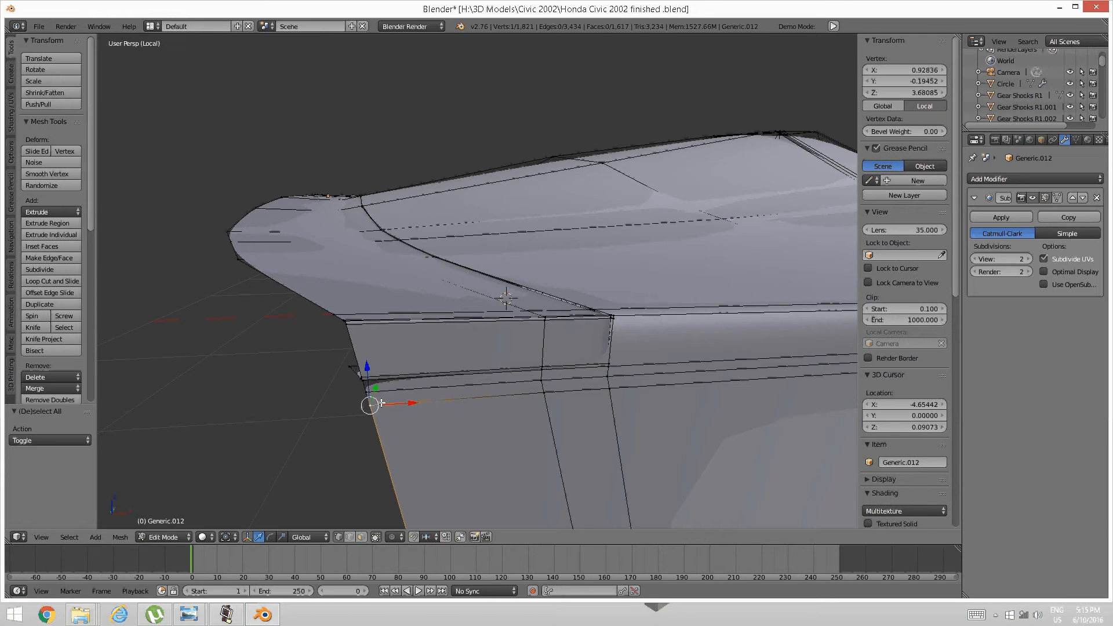
{"action": "key", "text": "ctrl+l"}
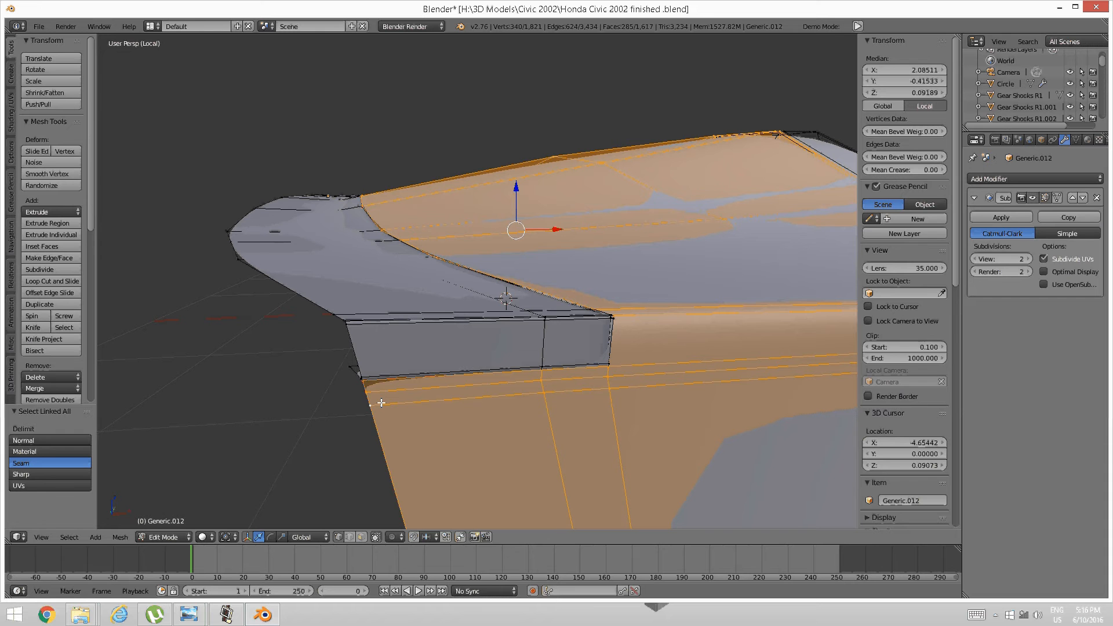
{"action": "right_click", "coordinate": [547, 397]}
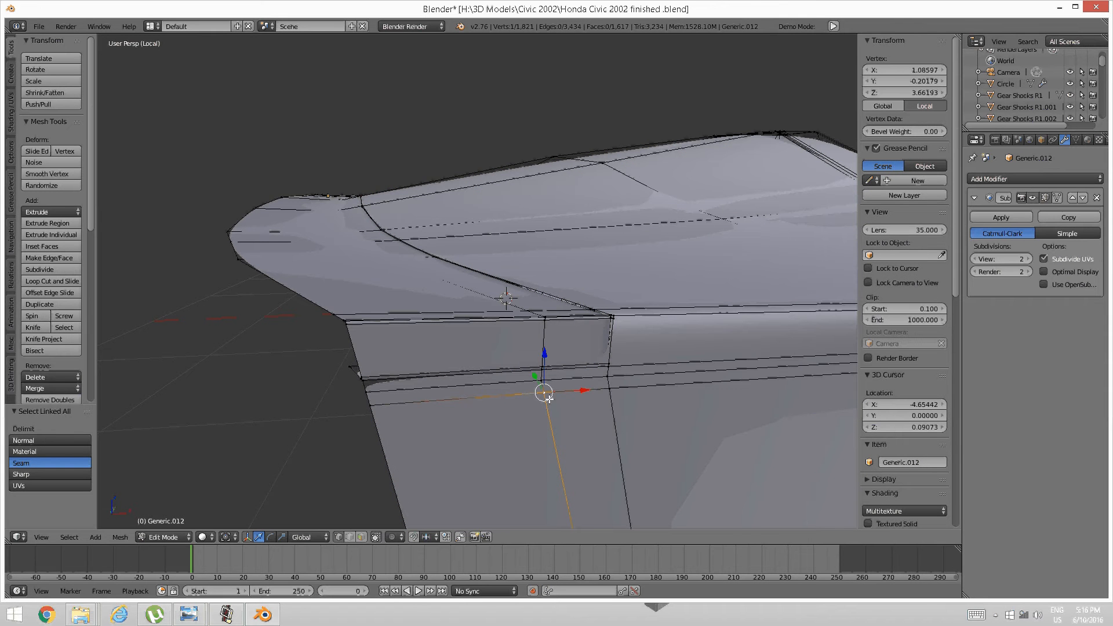
{"action": "key", "text": "ctrl+l"}
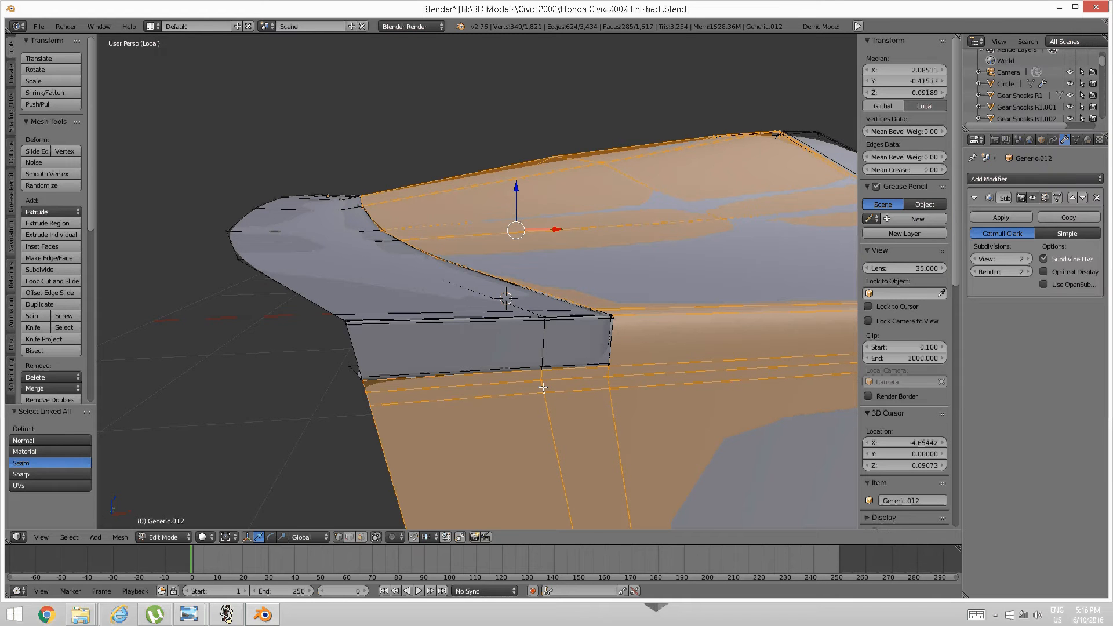
{"action": "key", "text": "ctrl+i"}
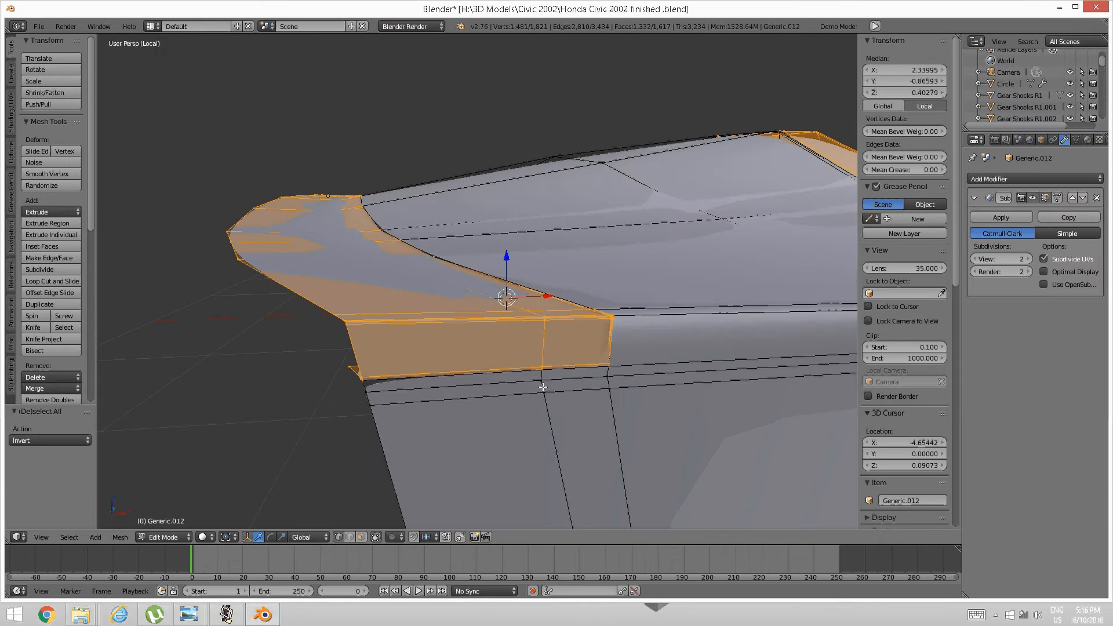
{"action": "key", "text": "h"}
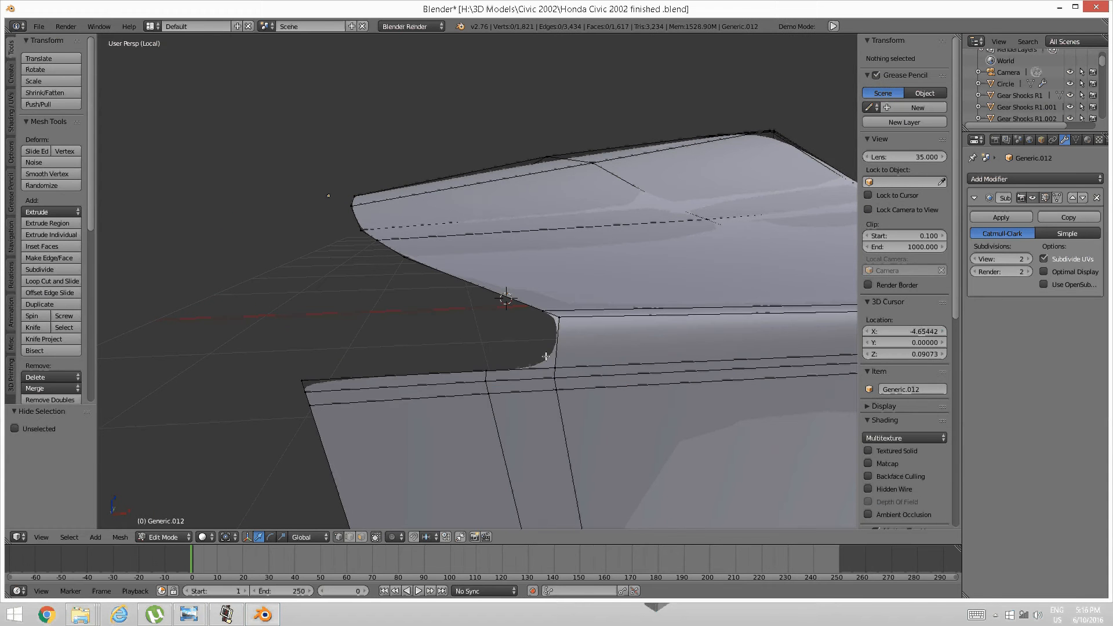
In edge mode, select the panel's bottom edge and two flap edges.
{"action": "key", "text": "ctrl+Tab"}
{"action": "left_click", "coordinate": [500, 365]}
{"action": "right_click", "coordinate": [497, 371], "text": "alt"}
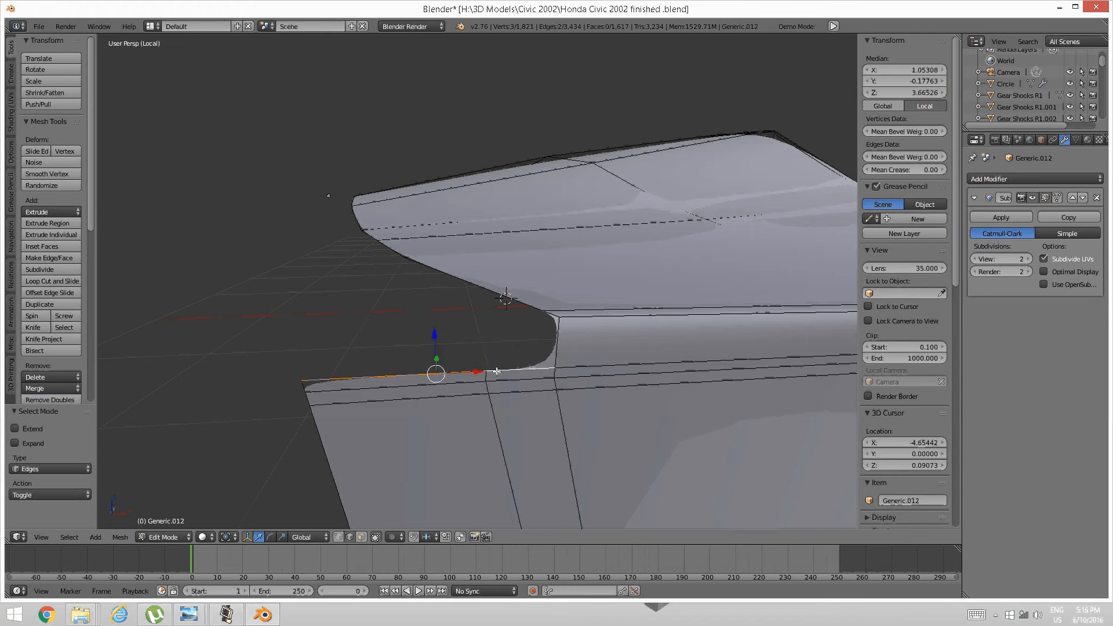
{"action": "middle_click_drag", "start_coordinate": [497, 371], "coordinate": [507, 328]}
{"action": "scroll", "coordinate": [373, 343], "scroll_direction": "up", "scroll_amount": 1}
{"action": "middle_click_drag", "start_coordinate": [371, 348], "coordinate": [405, 367]}
{"action": "scroll", "coordinate": [396, 373], "scroll_direction": "up", "scroll_amount": 2}
{"action": "right_click", "coordinate": [428, 373], "text": "shift"}
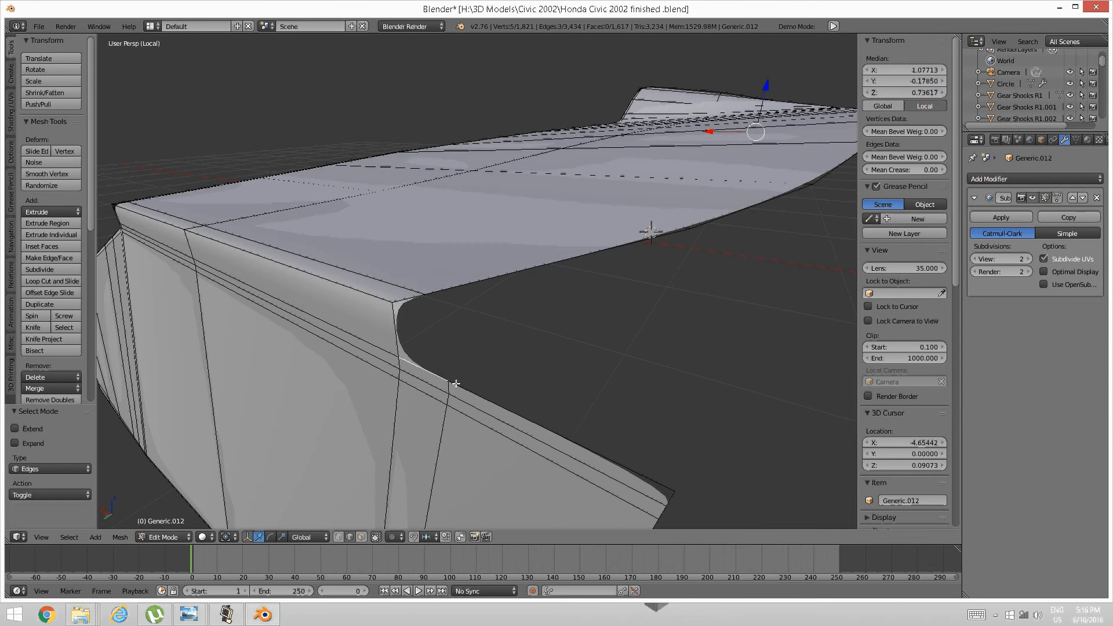
{"action": "right_click", "coordinate": [455, 384], "text": "shift"}
Extrude the flap edges and scale the new strip to 0.988 along Y.
{"action": "key", "text": "e"}
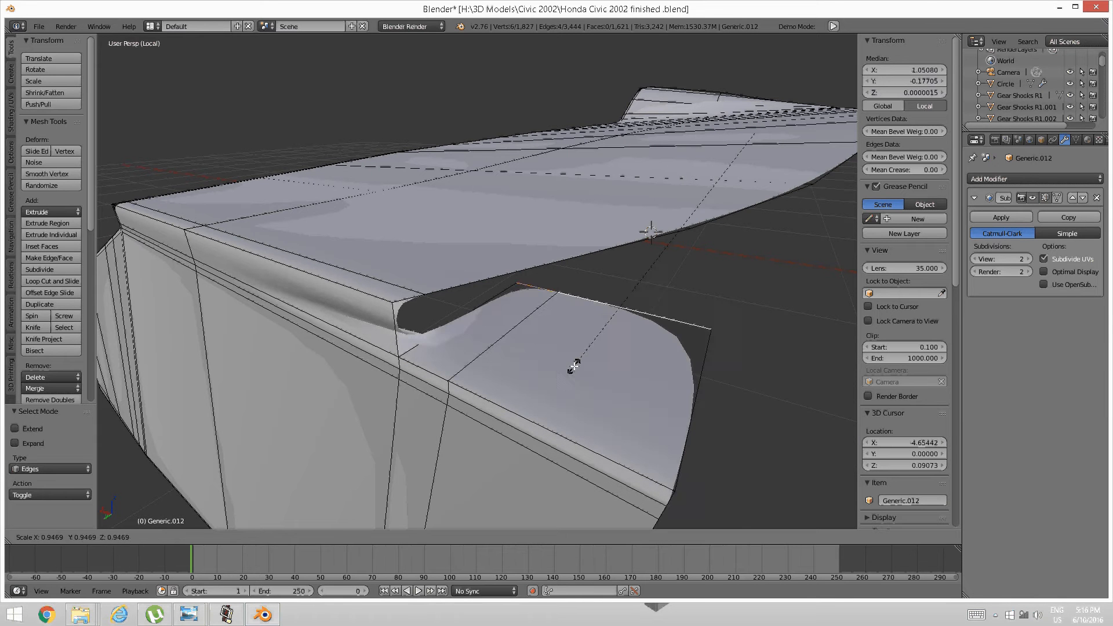
{"action": "left_click", "coordinate": [571, 368]}
{"action": "key", "text": "s"}
{"action": "key", "text": "y"}
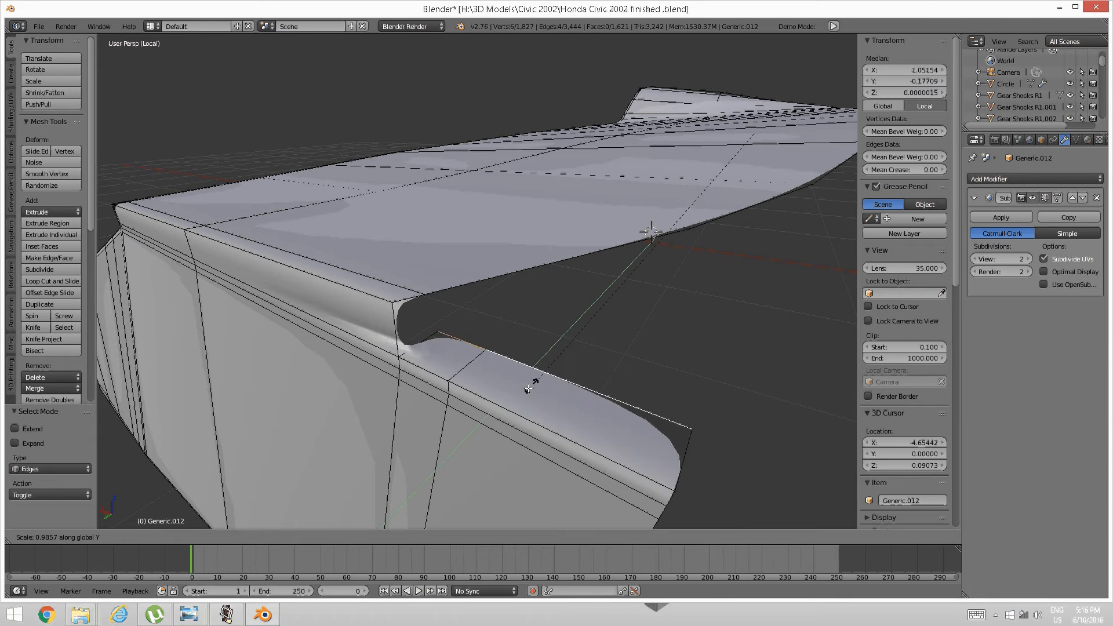
{"action": "left_click", "coordinate": [527, 390]}
{"action": "middle_click_drag", "start_coordinate": [527, 390], "coordinate": [541, 370]}
{"action": "key", "text": "a"}
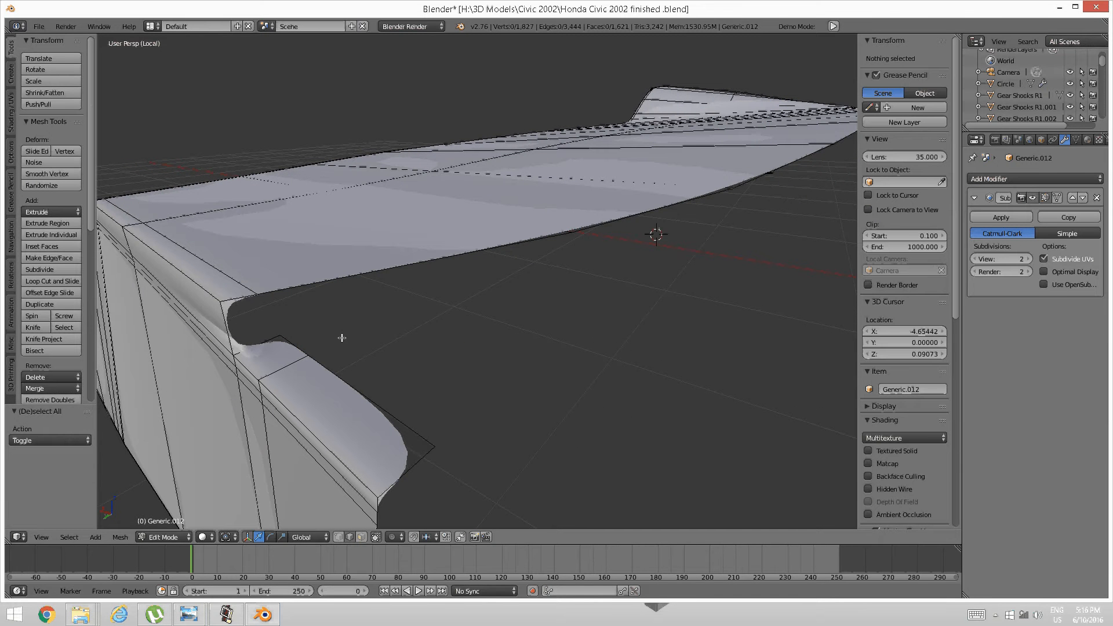
Shift the strip's lower edge -0.027 along X.
{"action": "right_click", "coordinate": [314, 348], "text": "alt"}
{"action": "middle_click_drag", "start_coordinate": [406, 373], "coordinate": [552, 330]}
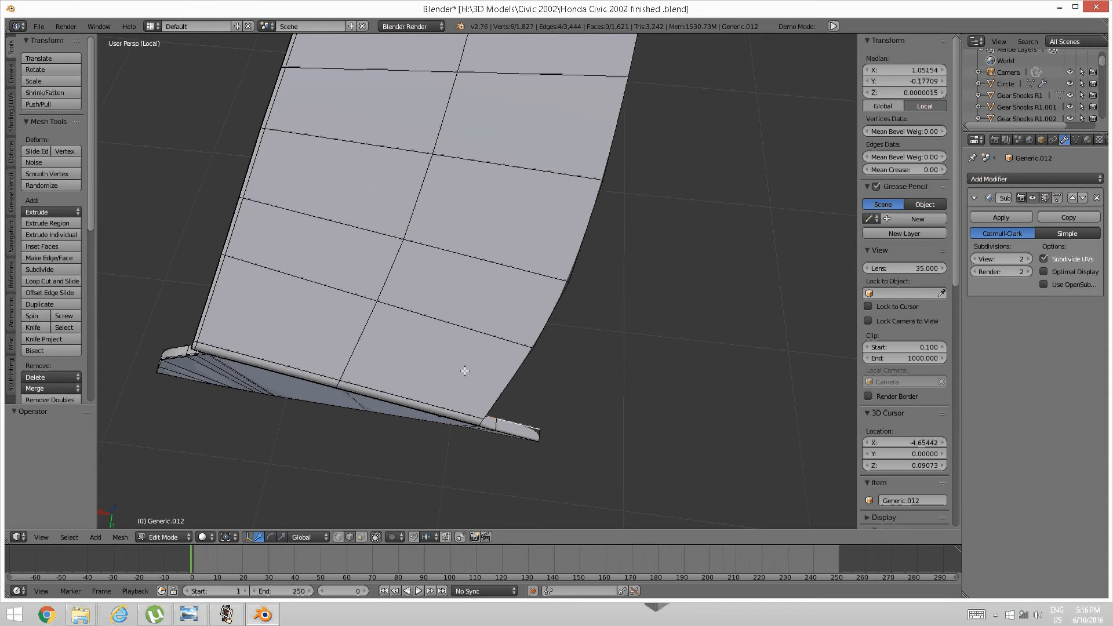
{"action": "key", "text": "g"}
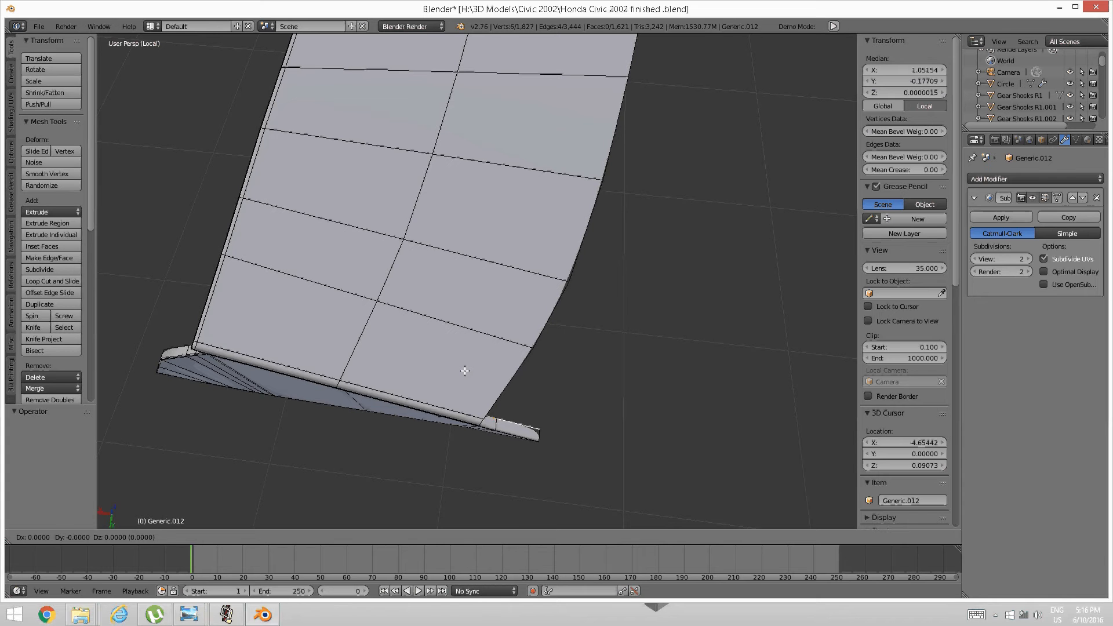
{"action": "key", "text": "x"}
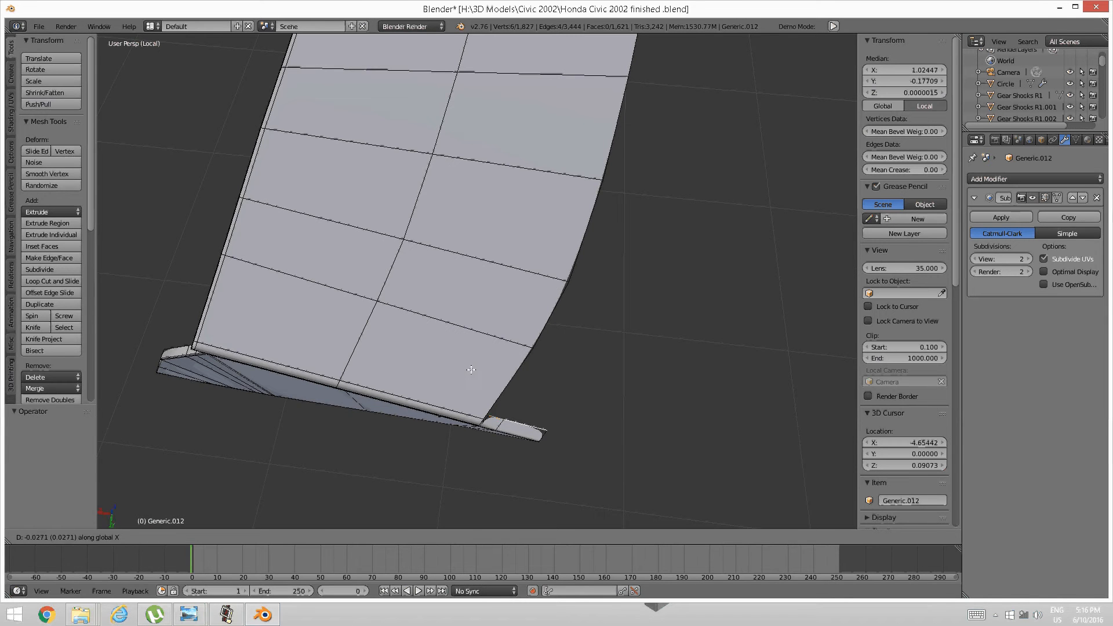
{"action": "left_click", "coordinate": [468, 372]}
{"action": "middle_click_drag", "start_coordinate": [552, 390], "coordinate": [422, 406]}
{"action": "scroll", "coordinate": [419, 407], "scroll_direction": "up", "scroll_amount": 2}
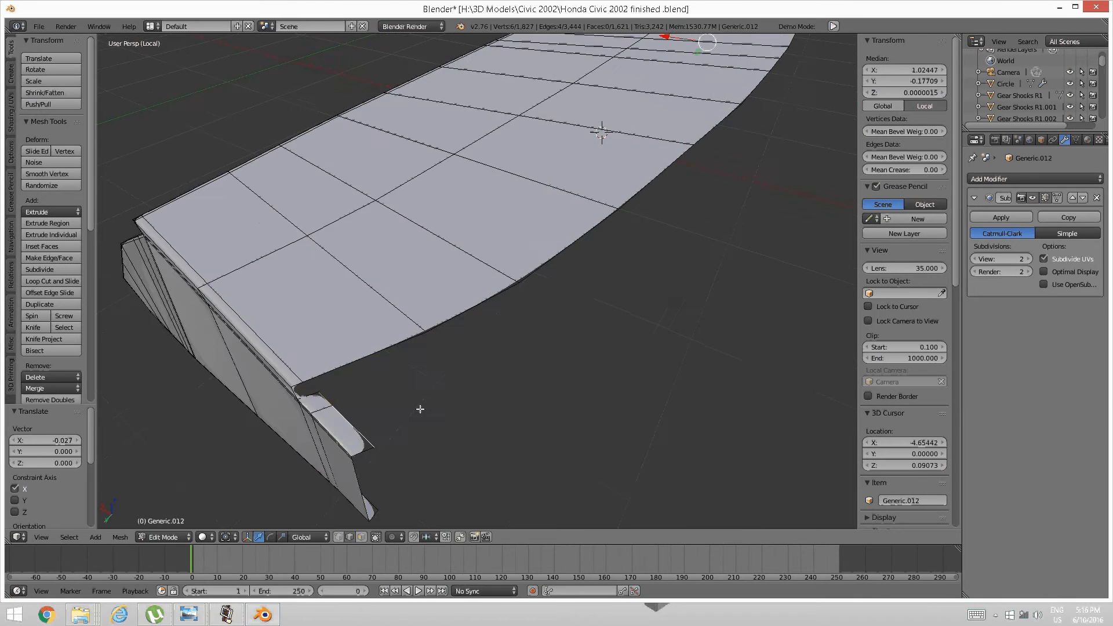
Select the panel's front edge loop, leaving out the four notch edges.
{"action": "scroll", "coordinate": [418, 407], "scroll_direction": "up", "scroll_amount": 1}
{"action": "scroll", "coordinate": [406, 402], "scroll_direction": "down", "scroll_amount": 1}
{"action": "key", "text": "a"}
{"action": "right_click", "coordinate": [332, 368], "text": "alt"}
{"action": "middle_click_drag", "start_coordinate": [331, 365], "coordinate": [388, 343]}
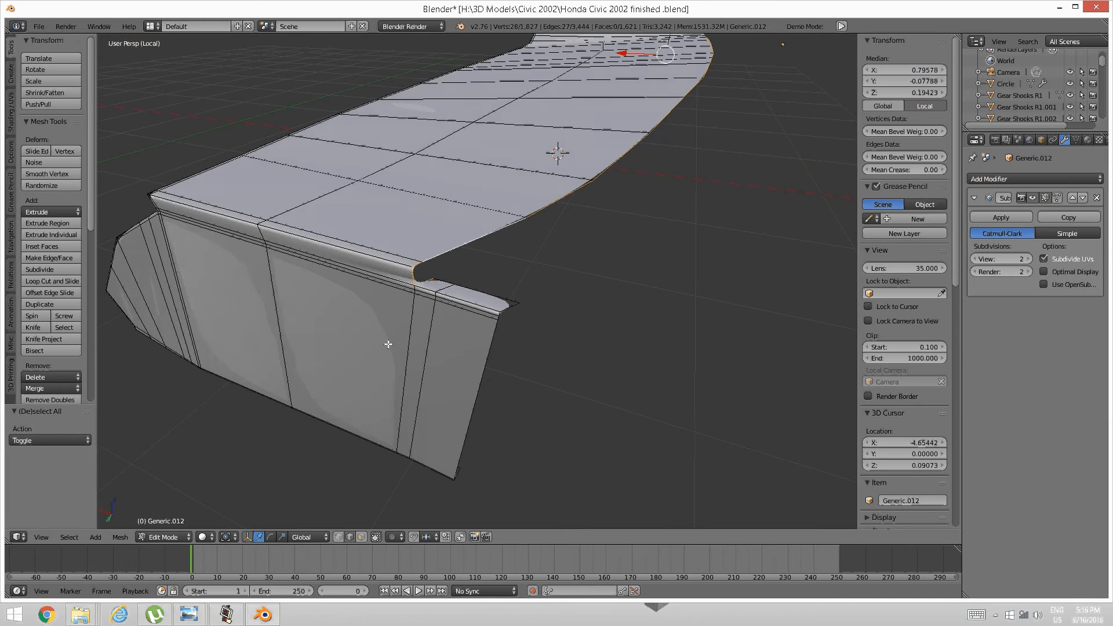
{"action": "scroll", "coordinate": [388, 325], "scroll_direction": "up", "scroll_amount": 4}
{"action": "right_click", "coordinate": [371, 275], "text": "shift"}
{"action": "right_click", "coordinate": [361, 279], "text": "shift"}
{"action": "scroll", "coordinate": [371, 278], "scroll_direction": "down", "scroll_amount": 7}
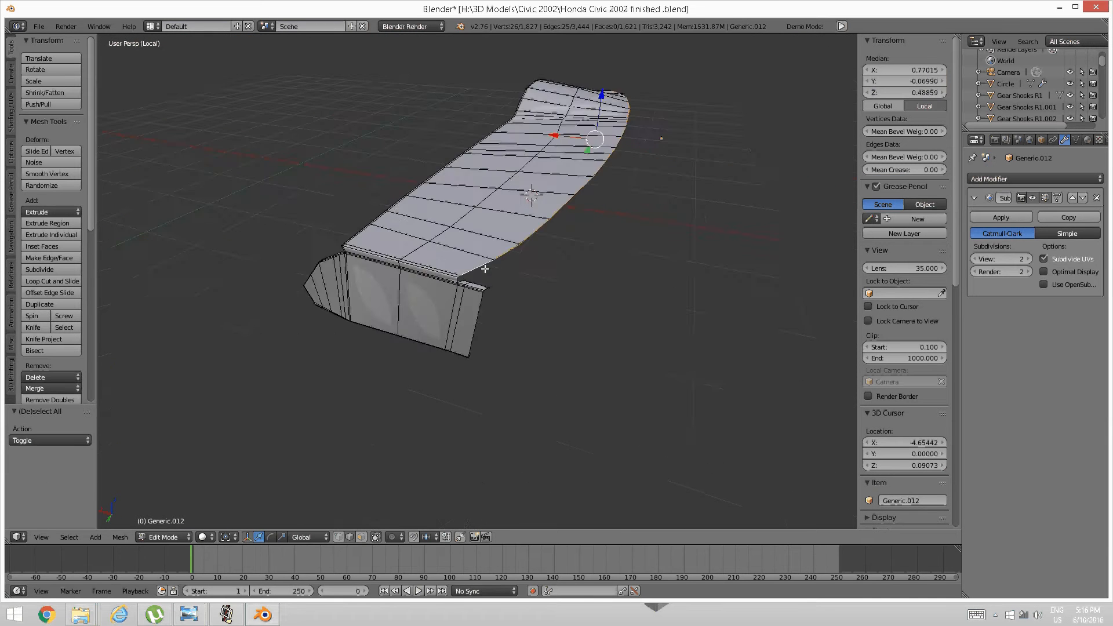
{"action": "middle_click_drag", "start_coordinate": [484, 268], "coordinate": [549, 342]}
{"action": "scroll", "coordinate": [545, 333], "scroll_direction": "up", "scroll_amount": 1}
{"action": "scroll", "coordinate": [544, 333], "scroll_direction": "up", "scroll_amount": 2}
{"action": "right_click", "coordinate": [506, 375], "text": "shift"}
{"action": "right_click", "coordinate": [519, 362], "text": "shift"}
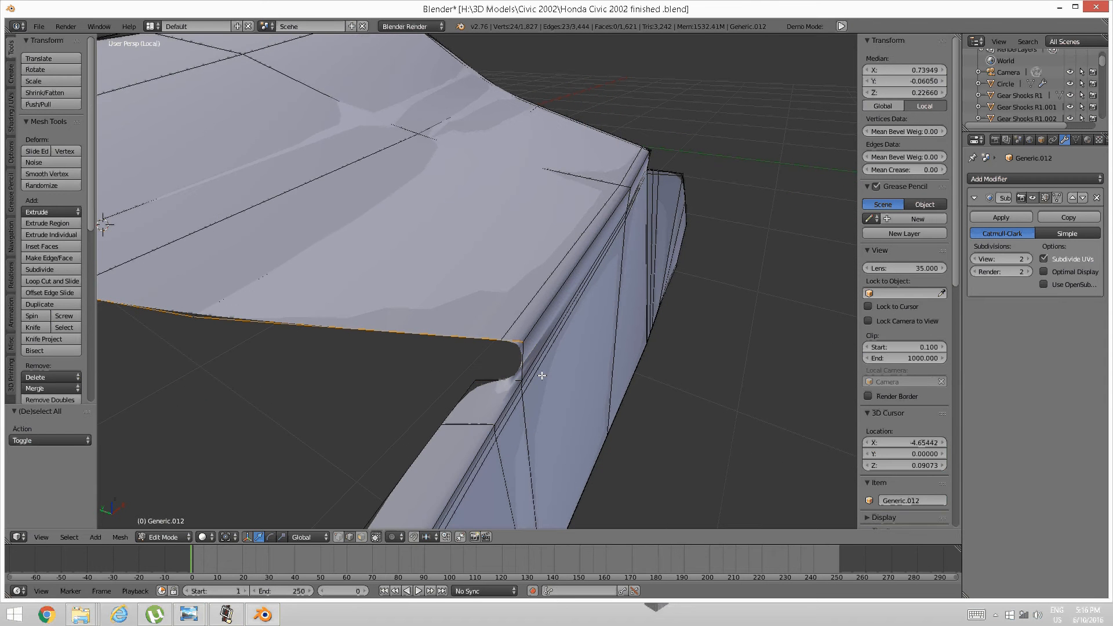
Extrude the selected loop about 0.044 straight down along Z into a lip.
{"action": "key", "text": "e"}
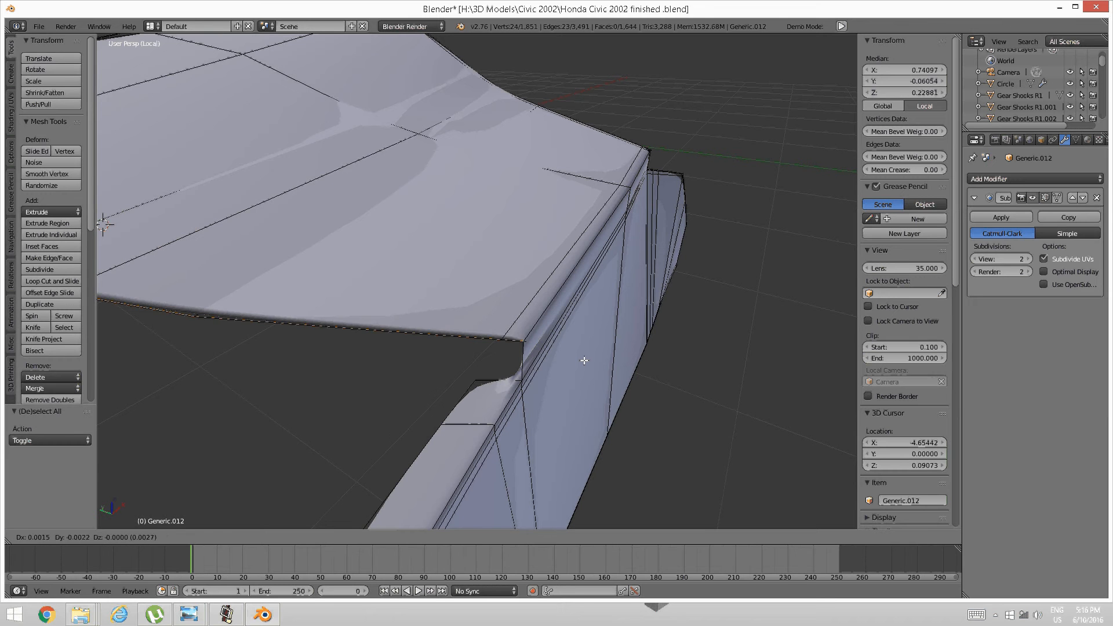
{"action": "key", "text": "z"}
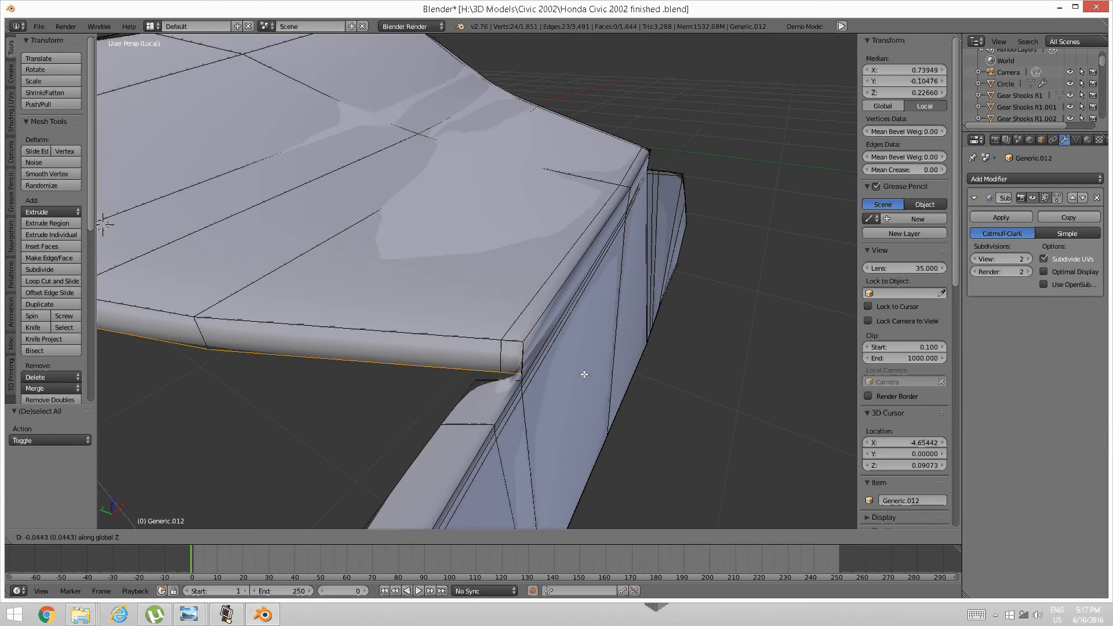
{"action": "left_click", "coordinate": [584, 374]}
{"action": "middle_click_drag", "start_coordinate": [581, 375], "coordinate": [658, 346]}
{"action": "key", "text": "a"}
Select the edge at the lip's rim corner, using wireframe view to reach it.
{"action": "right_click", "coordinate": [625, 314]}
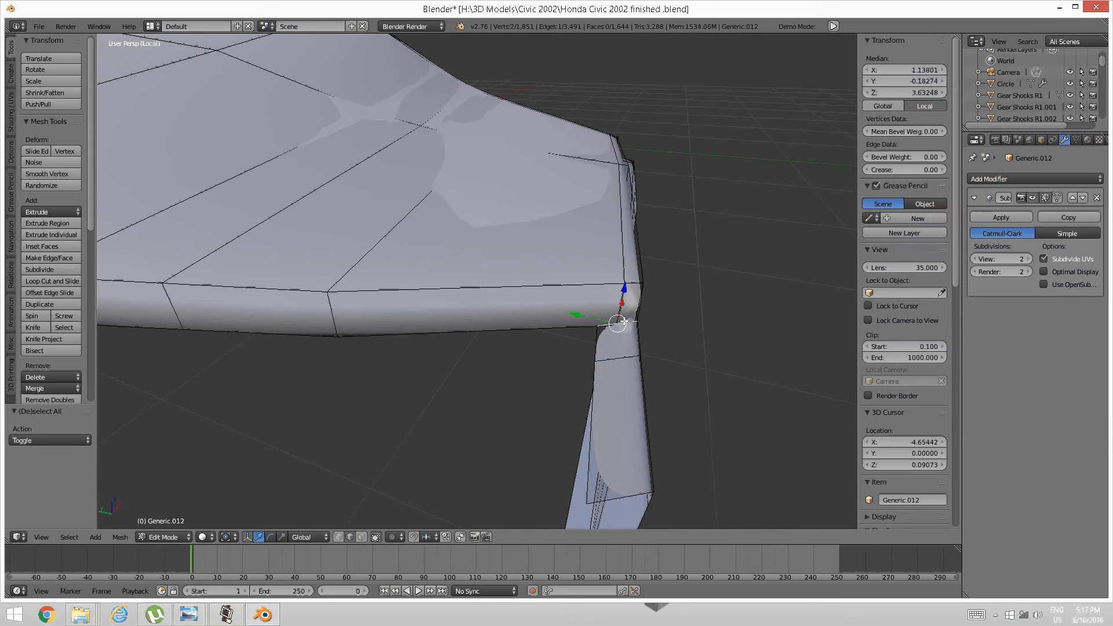
{"action": "key", "text": "a"}
{"action": "key", "text": "z"}
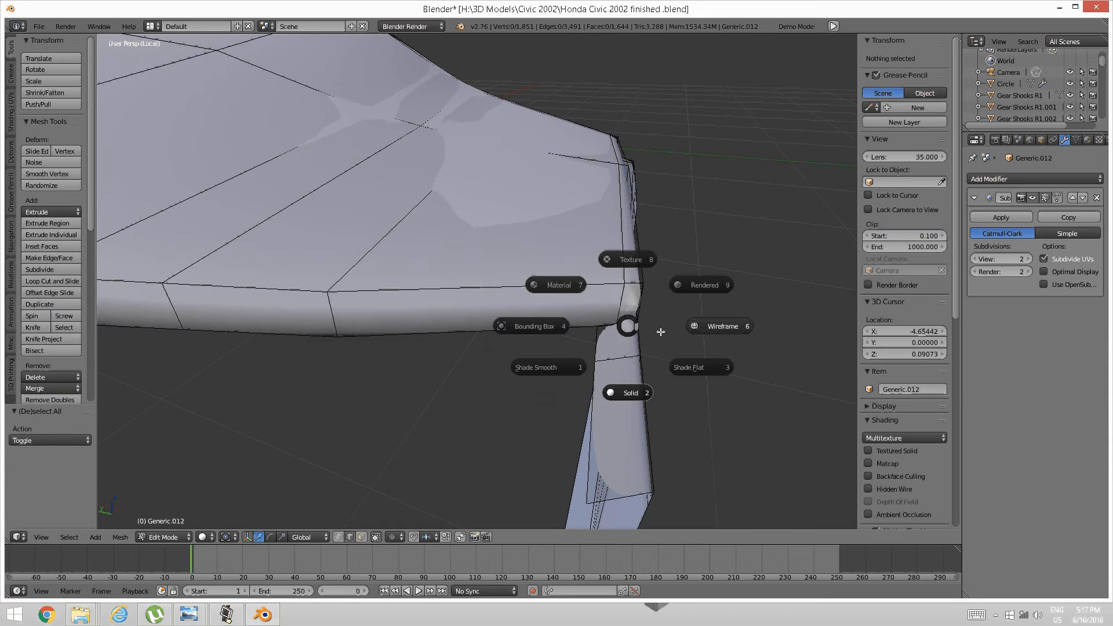
{"action": "left_click", "coordinate": [698, 325]}
{"action": "right_click", "coordinate": [625, 323]}
{"action": "key", "text": "z"}
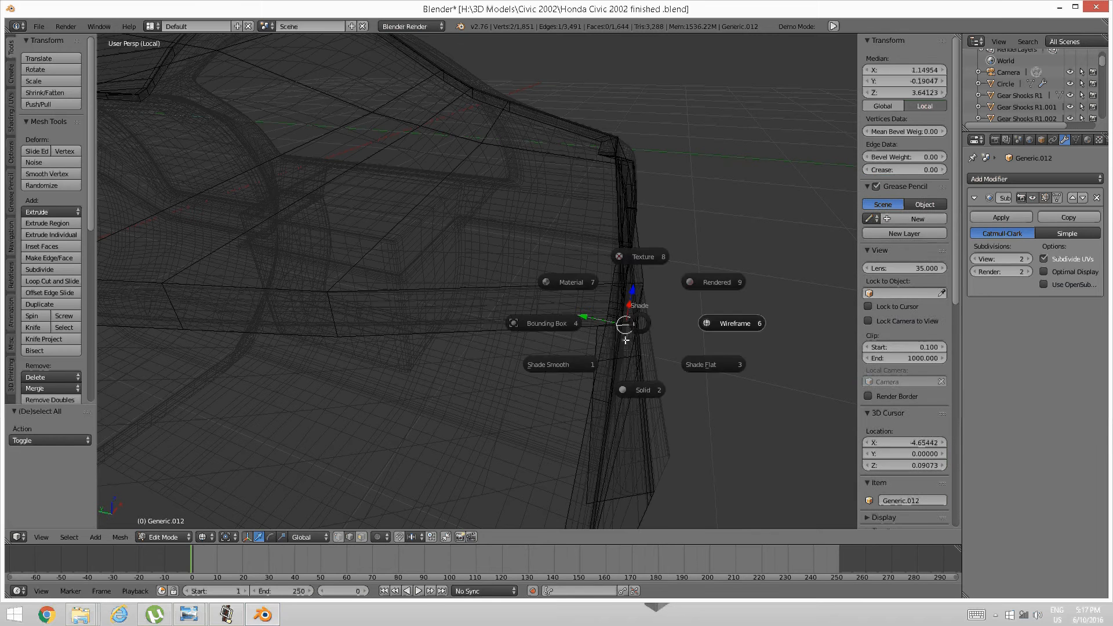
{"action": "left_click", "coordinate": [626, 341]}
Slide the corner edge along the Y axis, redoing the first attempt after an undo.
{"action": "key", "text": "g"}
{"action": "key", "text": "y"}
{"action": "left_click", "coordinate": [611, 323]}
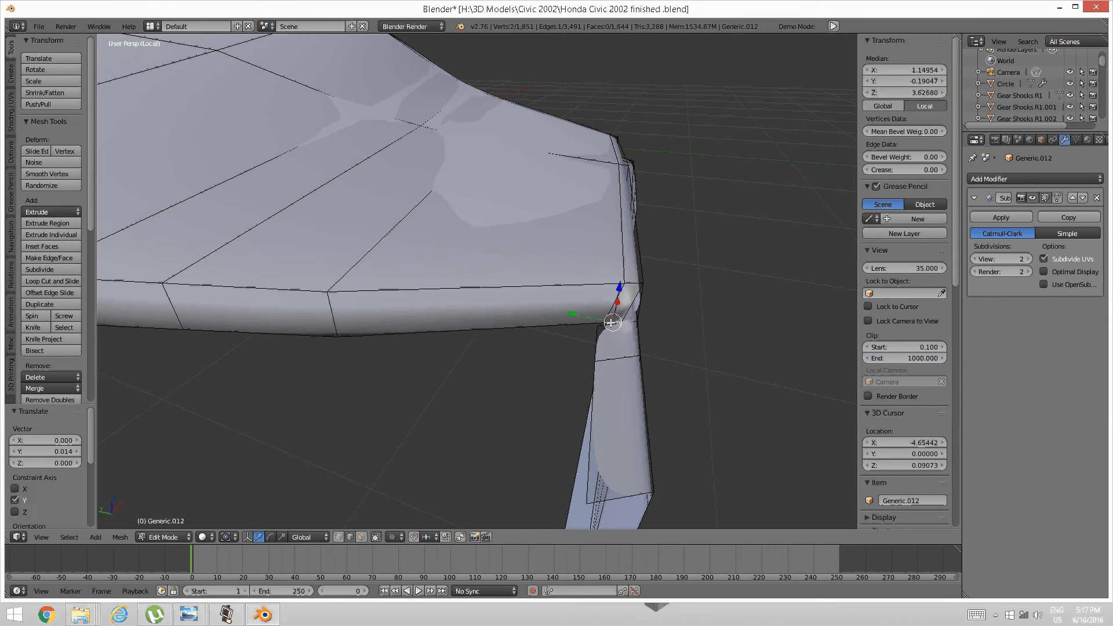
{"action": "key", "text": "ctrl+z"}
{"action": "middle_click_drag", "start_coordinate": [611, 323], "coordinate": [642, 403]}
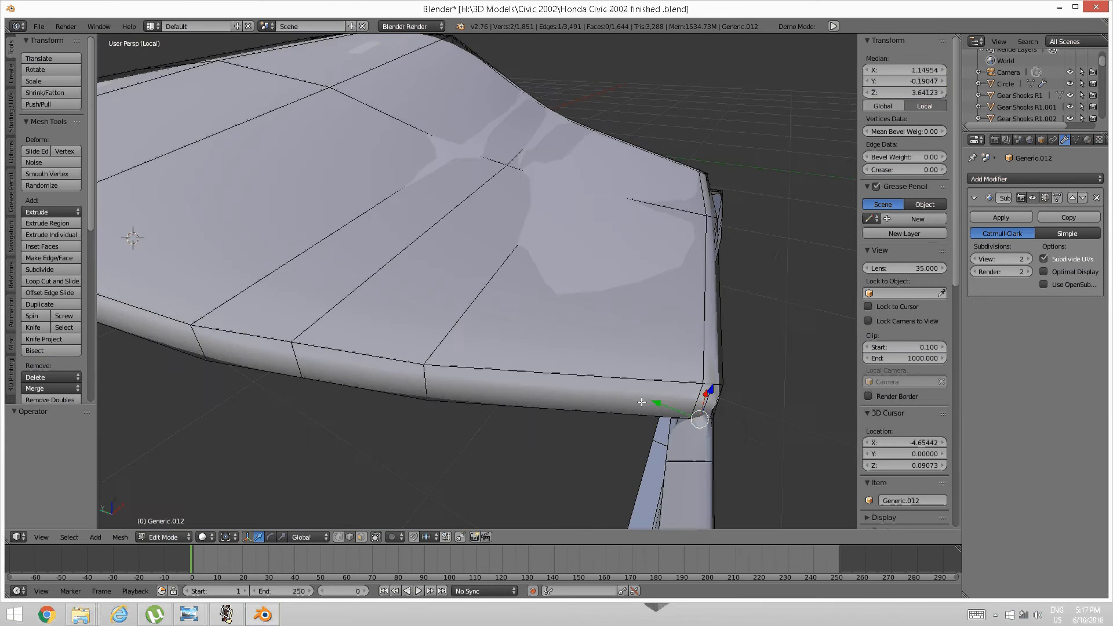
{"action": "key", "text": "g"}
{"action": "key", "text": "y"}
{"action": "left_click", "coordinate": [667, 390]}
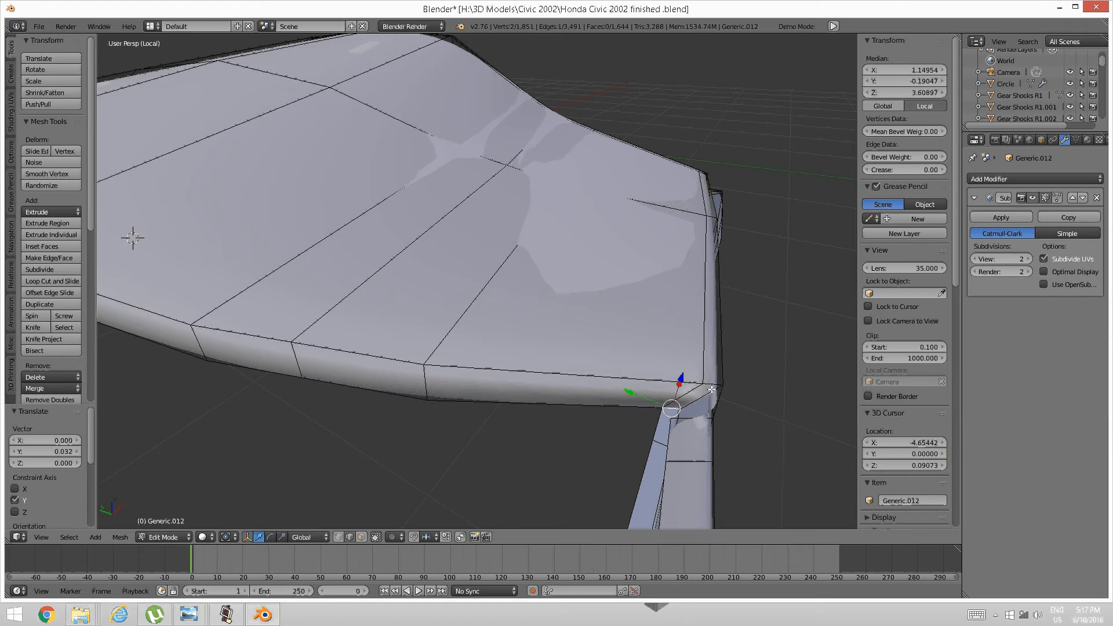
{"action": "middle_click_drag", "start_coordinate": [711, 389], "coordinate": [541, 405]}
{"action": "scroll", "coordinate": [525, 394], "scroll_direction": "up", "scroll_amount": 5}
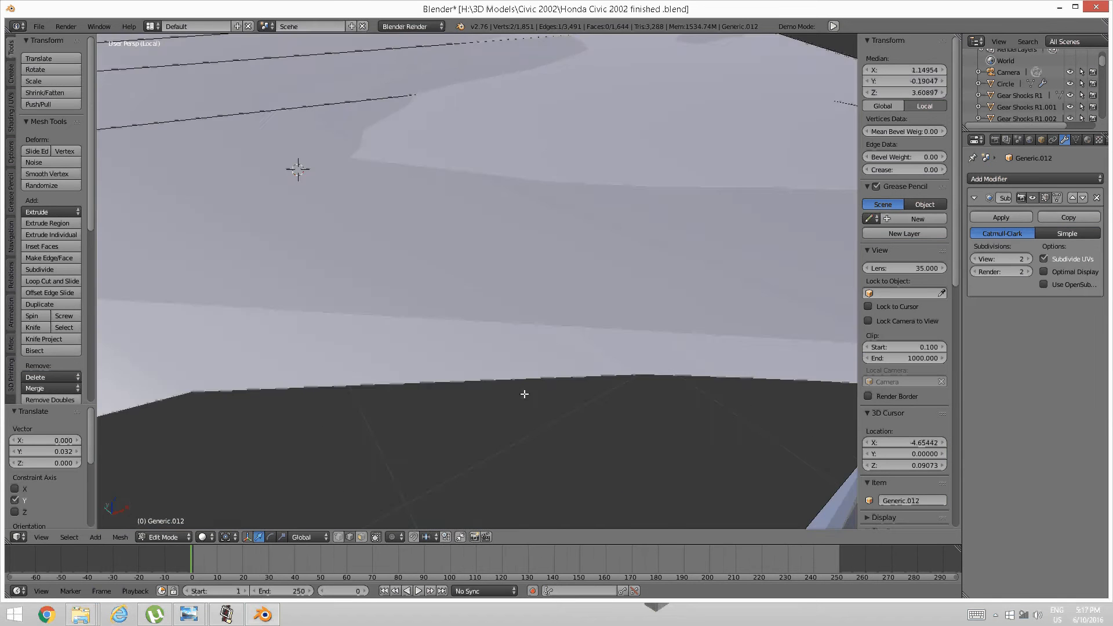
{"action": "scroll", "coordinate": [525, 394], "scroll_direction": "down", "scroll_amount": 5}
{"action": "scroll", "coordinate": [503, 376], "scroll_direction": "up", "scroll_amount": 3}
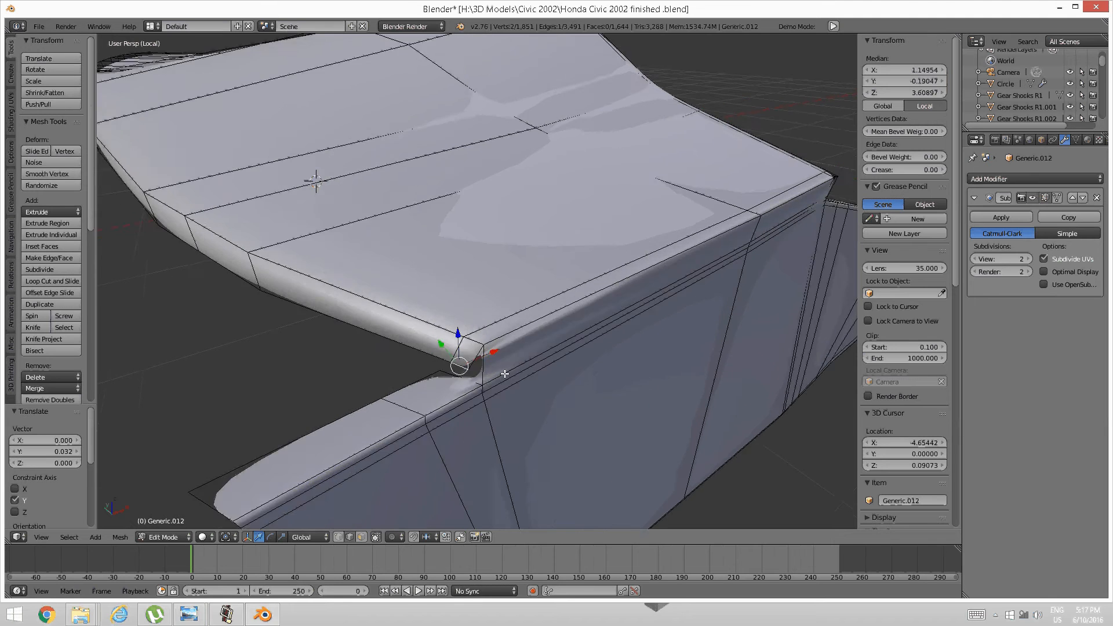
Shift the corner vertices along the X axis and then adjust them vertically along Z.
{"action": "key", "text": "g"}
{"action": "key", "text": "x"}
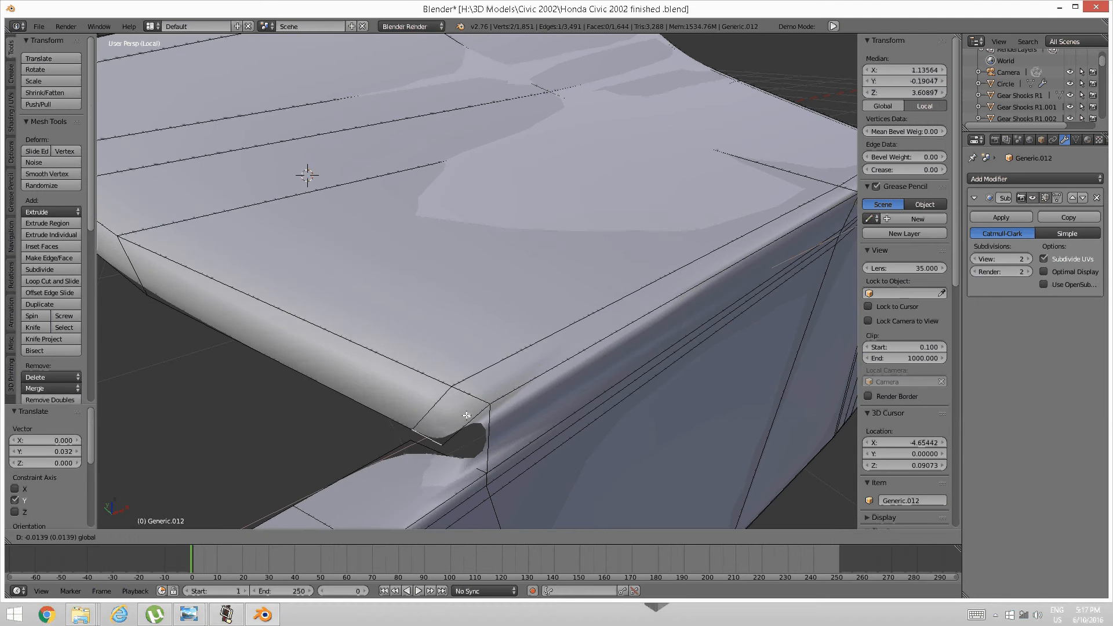
{"action": "left_click", "coordinate": [437, 400]}
{"action": "key", "text": "g"}
{"action": "key", "text": "z"}
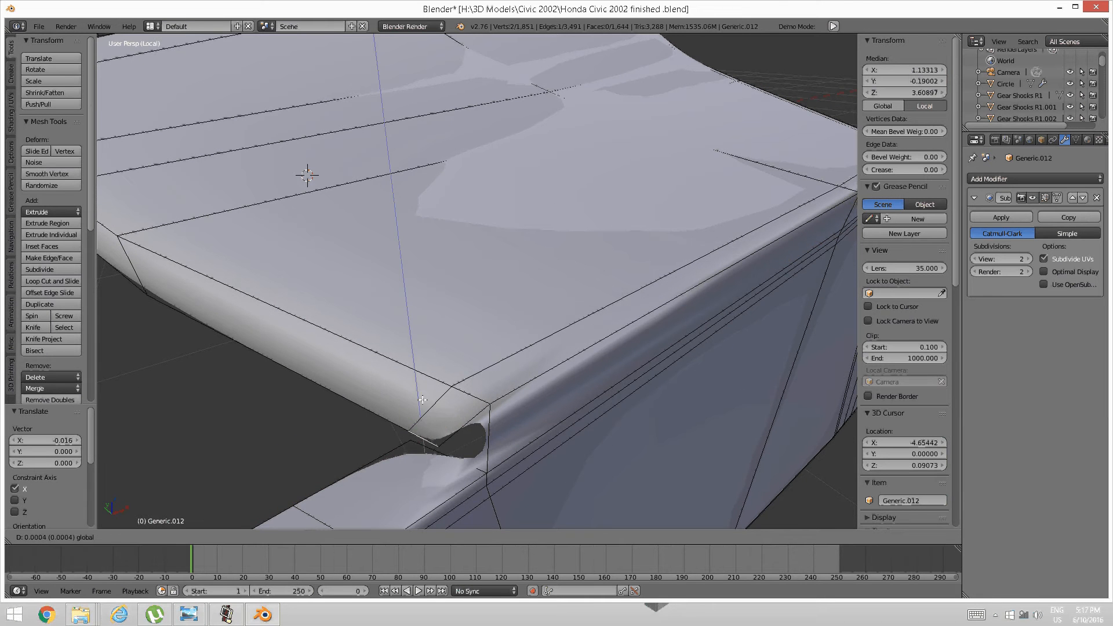
{"action": "left_click", "coordinate": [441, 407]}
{"action": "scroll", "coordinate": [451, 406], "scroll_direction": "down", "scroll_amount": 5}
{"action": "middle_click_drag", "start_coordinate": [484, 383], "coordinate": [517, 378]}
{"action": "middle_click_drag", "start_coordinate": [713, 315], "coordinate": [620, 356]}
{"action": "scroll", "coordinate": [619, 339], "scroll_direction": "up", "scroll_amount": 2}
{"action": "scroll", "coordinate": [619, 339], "scroll_direction": "up", "scroll_amount": 2}
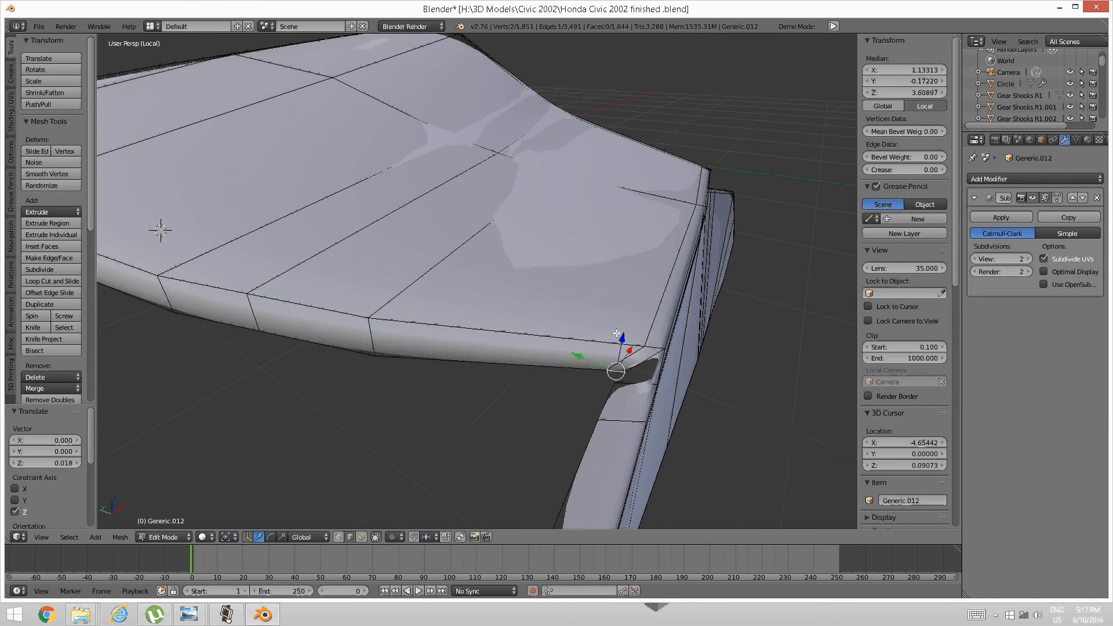
Fine-tune the corner edge with constrained axis moves, then add the opposite gap edge to the selection.
{"action": "key", "text": "g"}
{"action": "key", "text": "z"}
{"action": "left_click", "coordinate": [569, 358]}
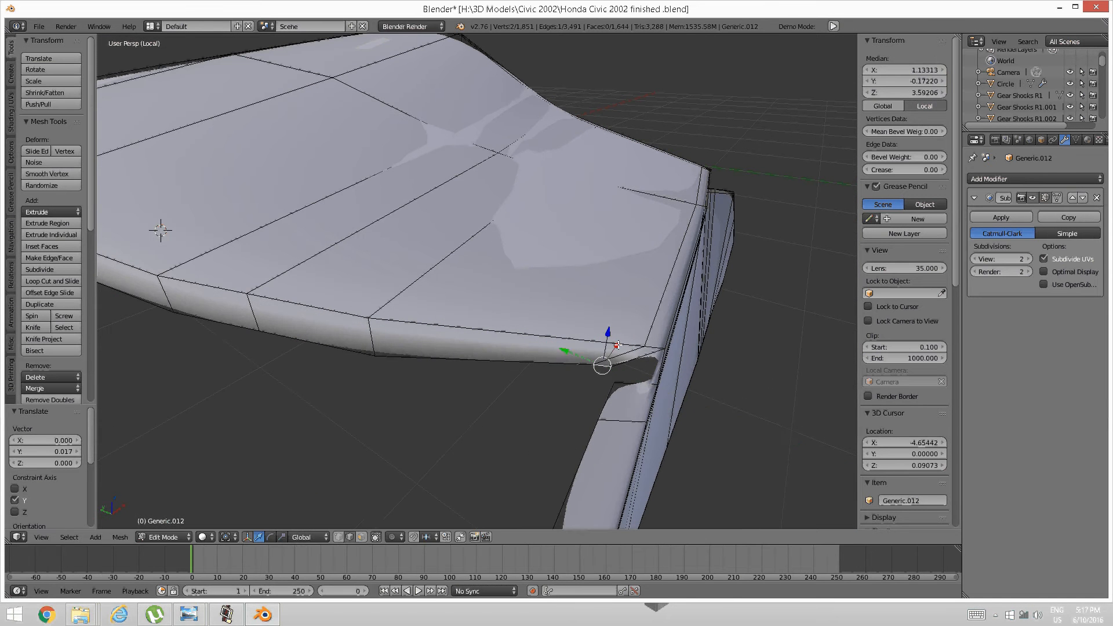
{"action": "key", "text": "g"}
{"action": "key", "text": "x"}
{"action": "left_click", "coordinate": [609, 350]}
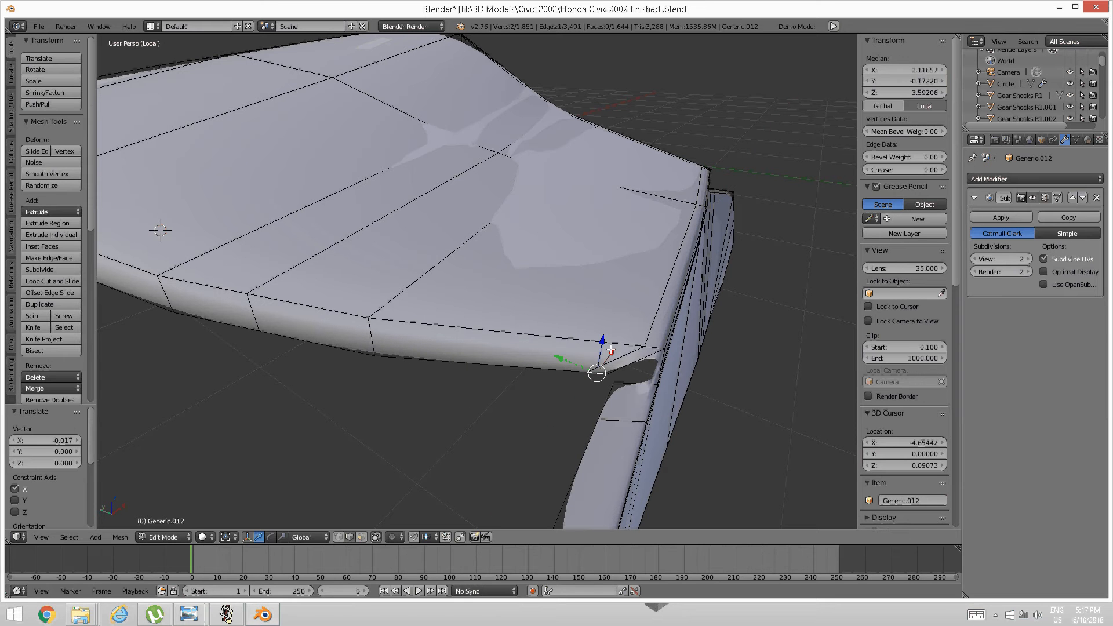
{"action": "key", "text": "g"}
{"action": "key", "text": "y"}
{"action": "left_click", "coordinate": [570, 358]}
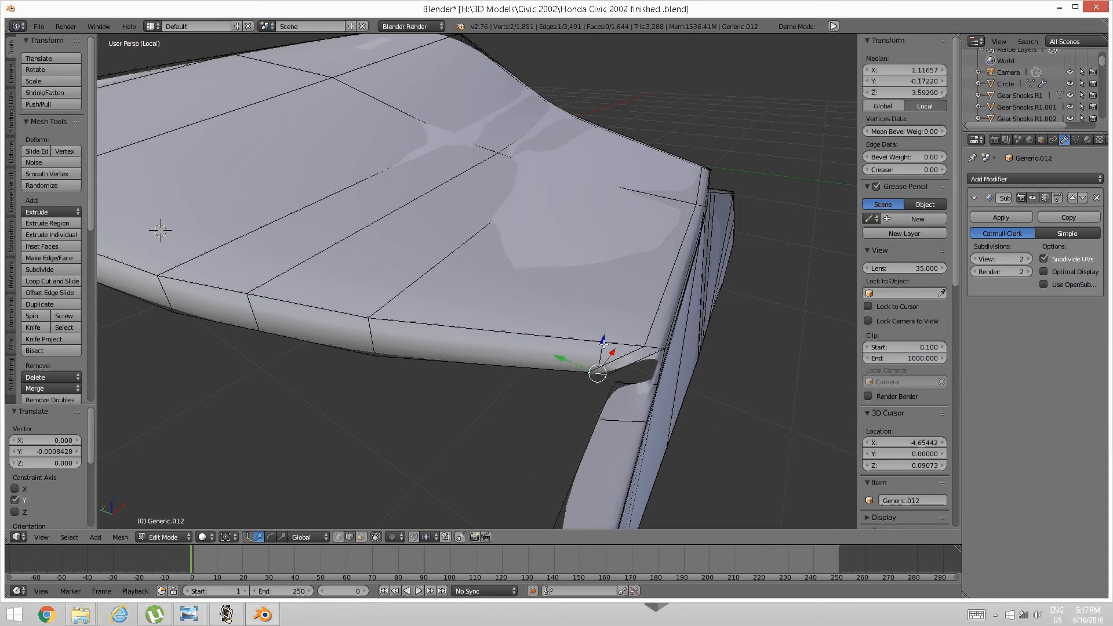
{"action": "key", "text": "g"}
{"action": "key", "text": "z"}
{"action": "left_click", "coordinate": [630, 349]}
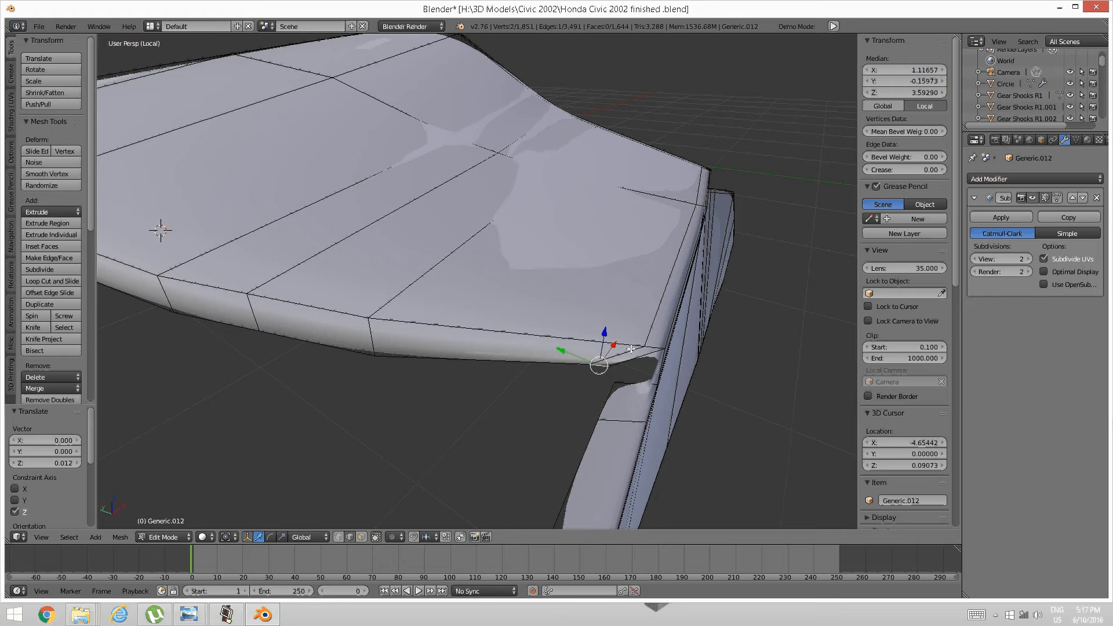
{"action": "right_click", "coordinate": [645, 376], "text": "shift"}
Fill the first corner's gap with a face, then select the edge at the other junction corner.
{"action": "key", "text": "f"}
{"action": "key", "text": "a"}
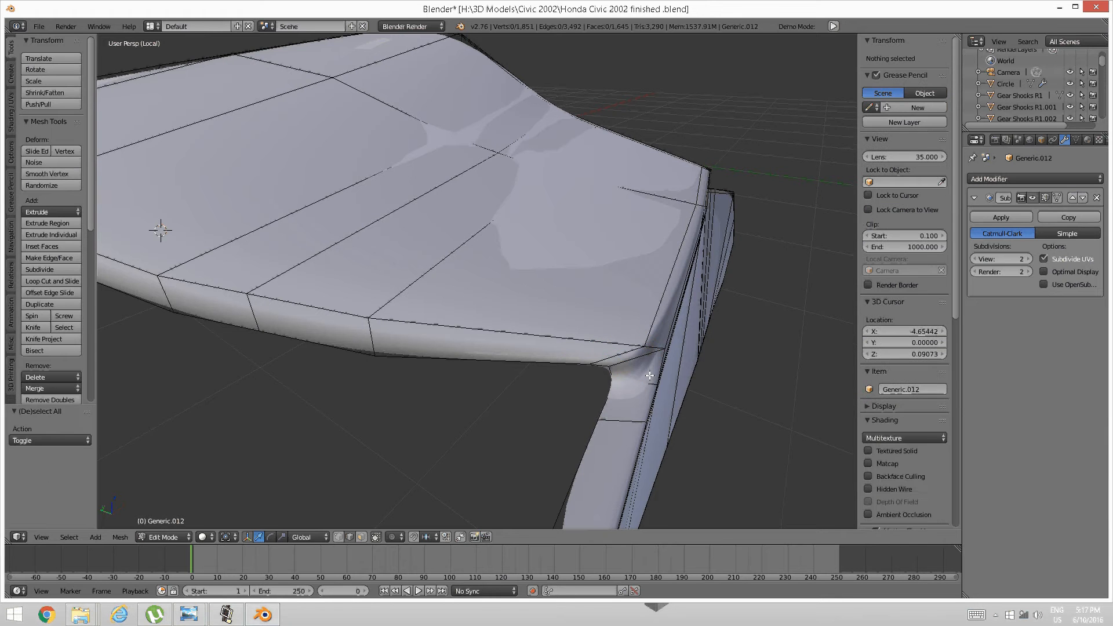
{"action": "middle_click_drag", "start_coordinate": [647, 378], "coordinate": [840, 313]}
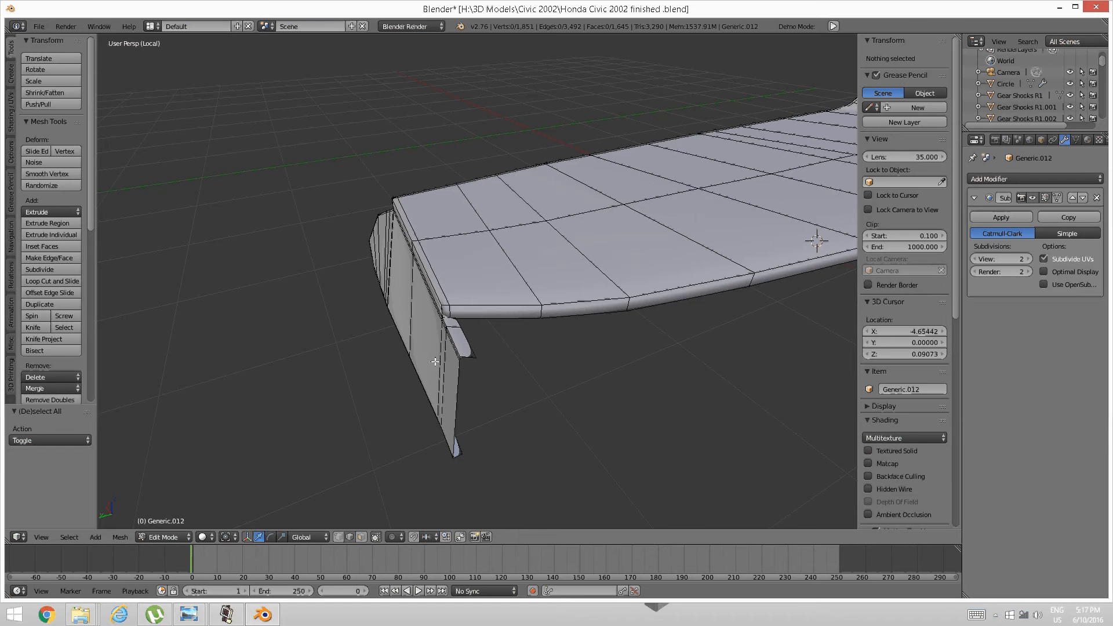
{"action": "scroll", "coordinate": [400, 353], "scroll_direction": "up", "scroll_amount": 2}
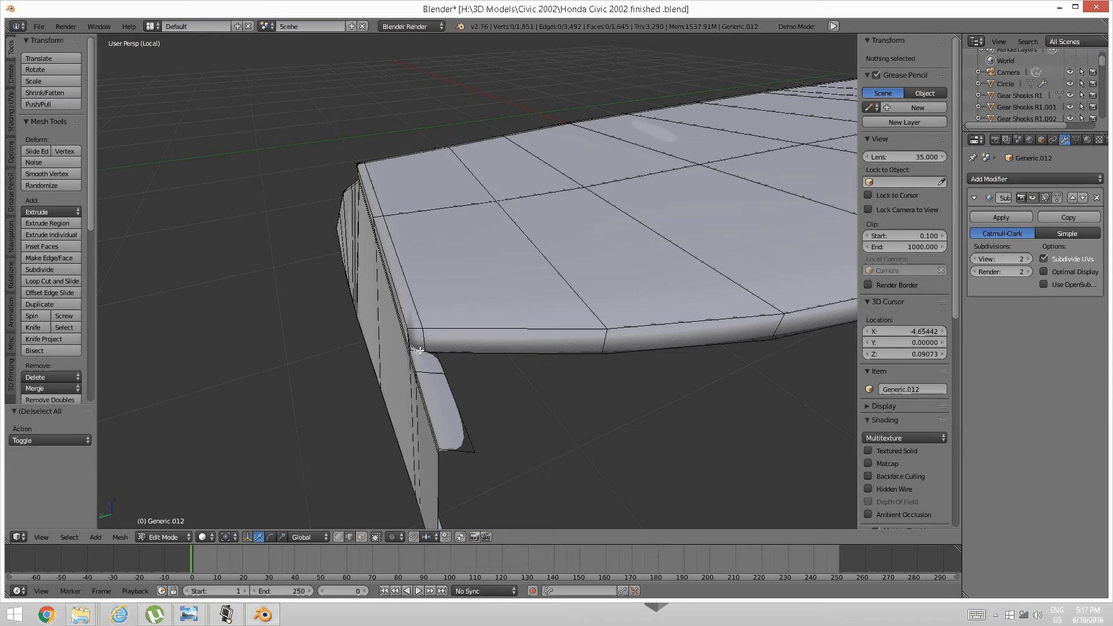
{"action": "key", "text": "z"}
{"action": "left_click", "coordinate": [427, 353]}
{"action": "right_click", "coordinate": [427, 353]}
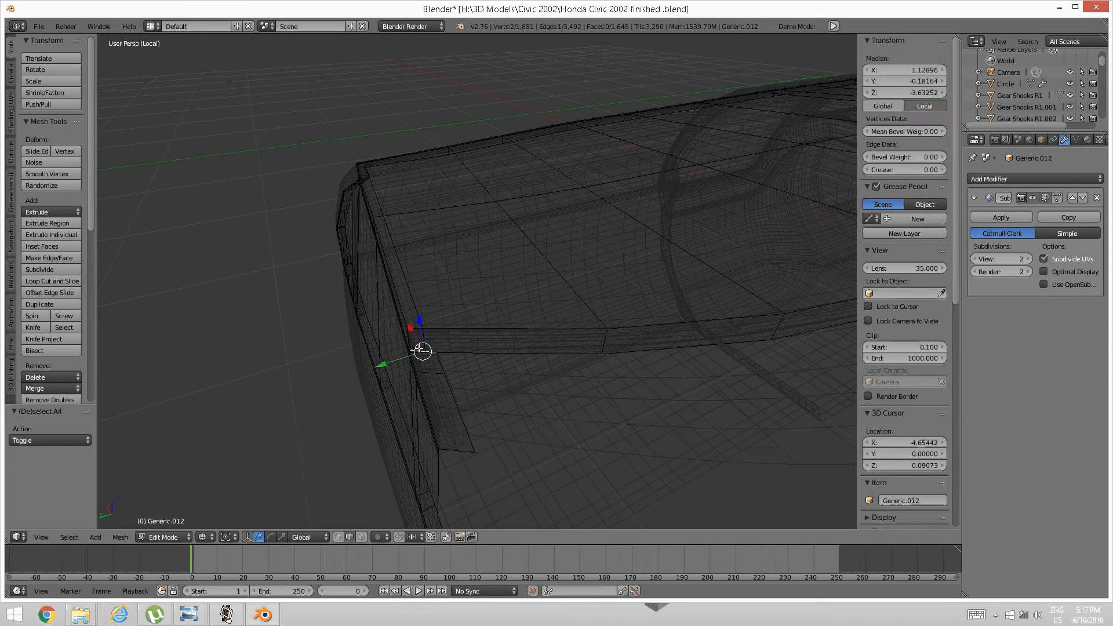
{"action": "key", "text": "z"}
{"action": "left_click", "coordinate": [433, 412]}
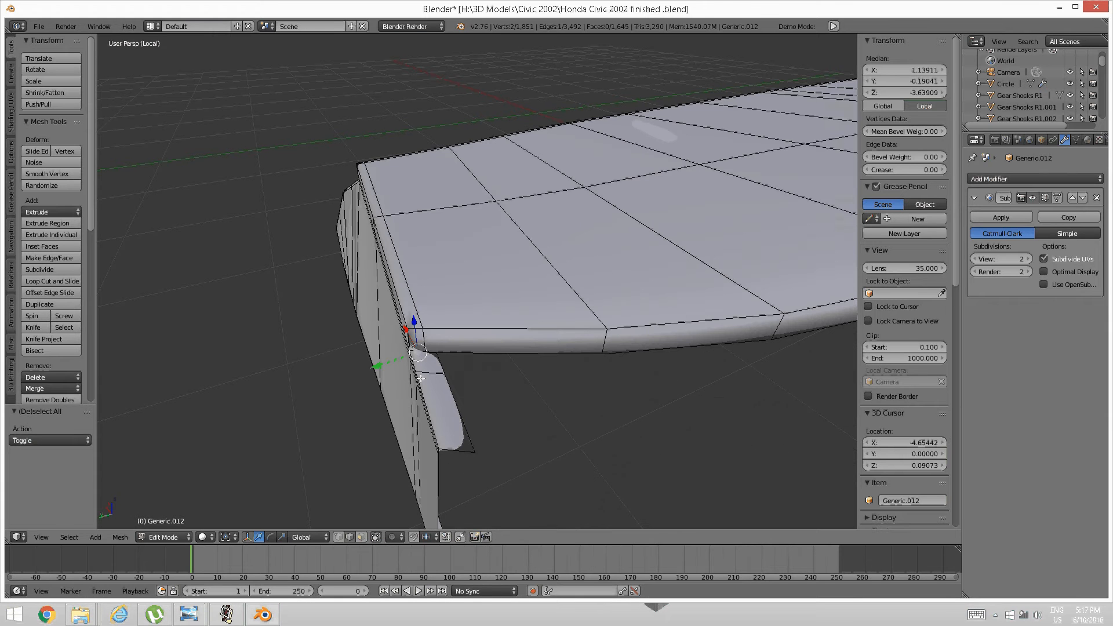
Nudge the second corner edge along Y, X, Y and Z to align it.
{"action": "key", "text": "g"}
{"action": "key", "text": "y"}
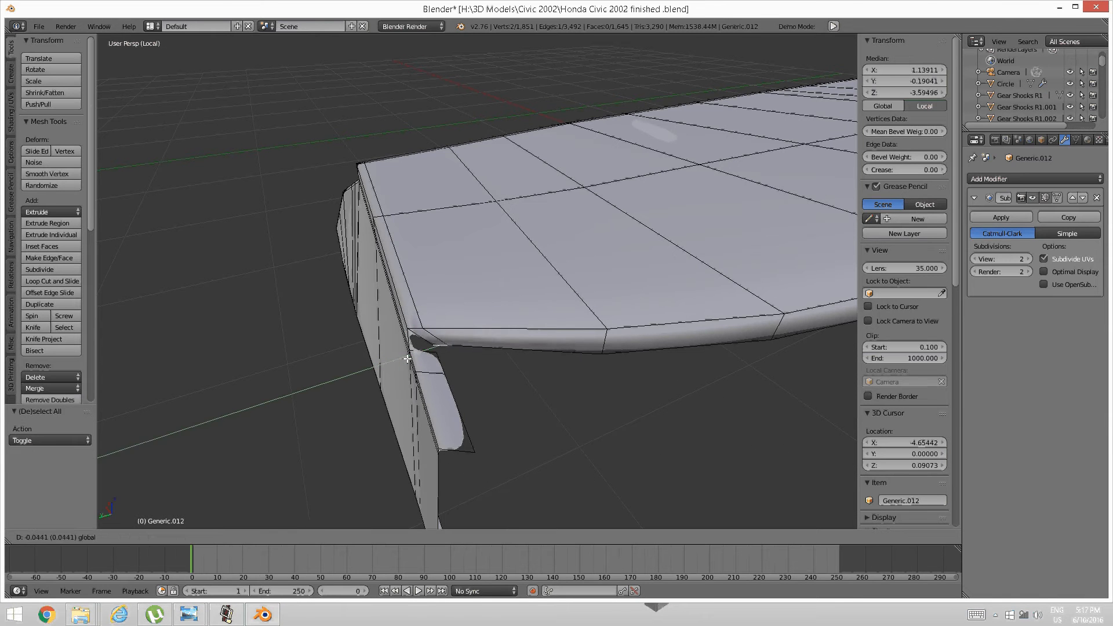
{"action": "left_click", "coordinate": [429, 320]}
{"action": "key", "text": "g"}
{"action": "key", "text": "x"}
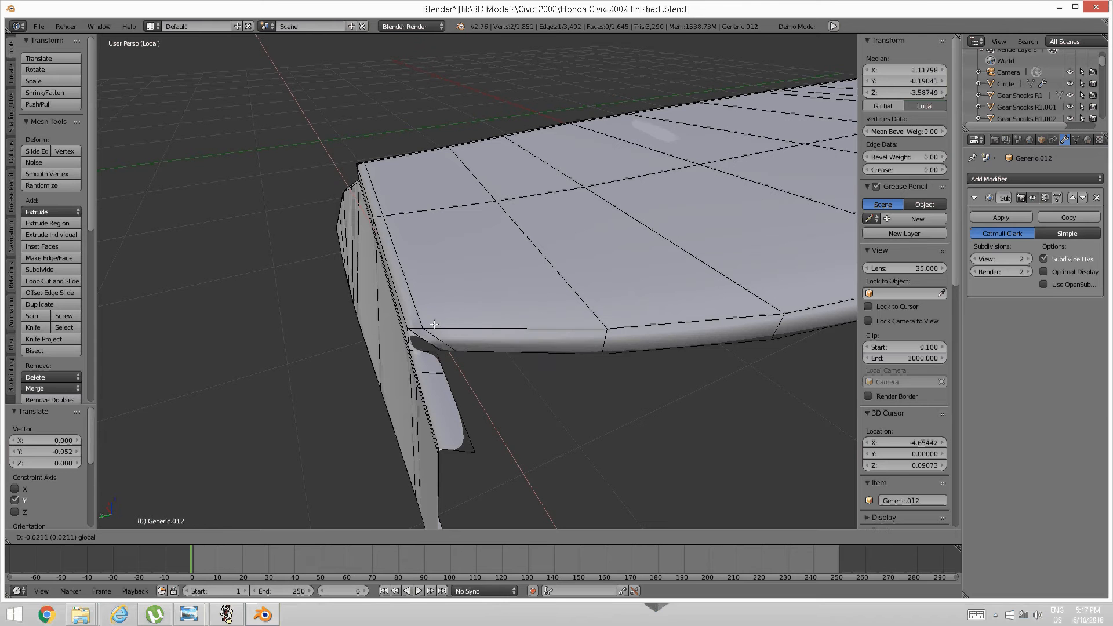
{"action": "left_click", "coordinate": [416, 364]}
{"action": "key", "text": "g"}
{"action": "key", "text": "y"}
{"action": "left_click", "coordinate": [417, 352]}
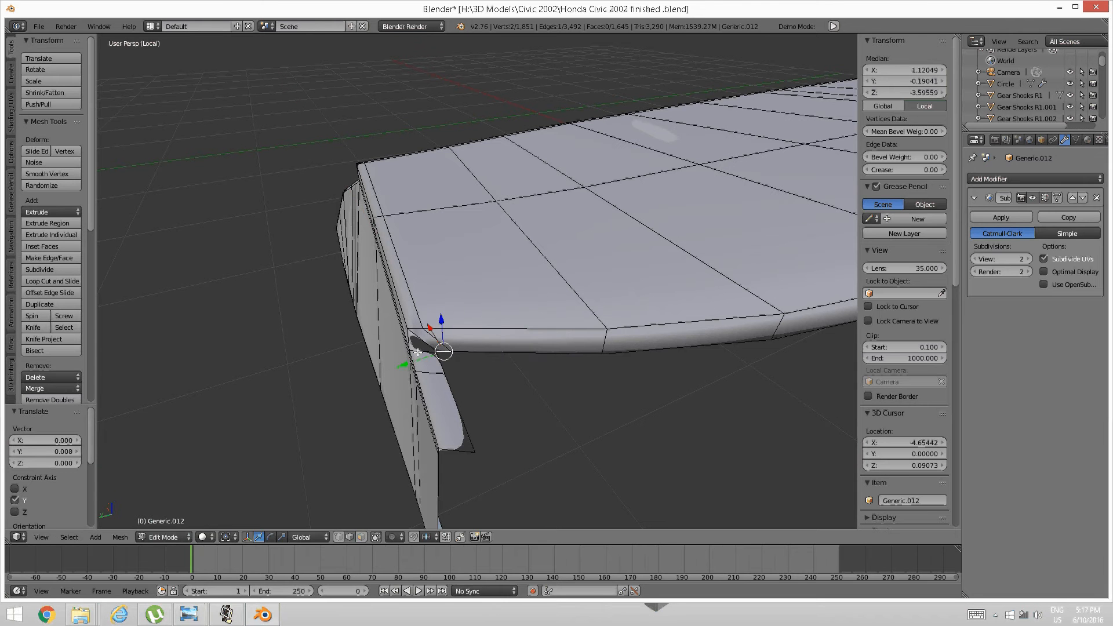
{"action": "key", "text": "g"}
{"action": "key", "text": "z"}
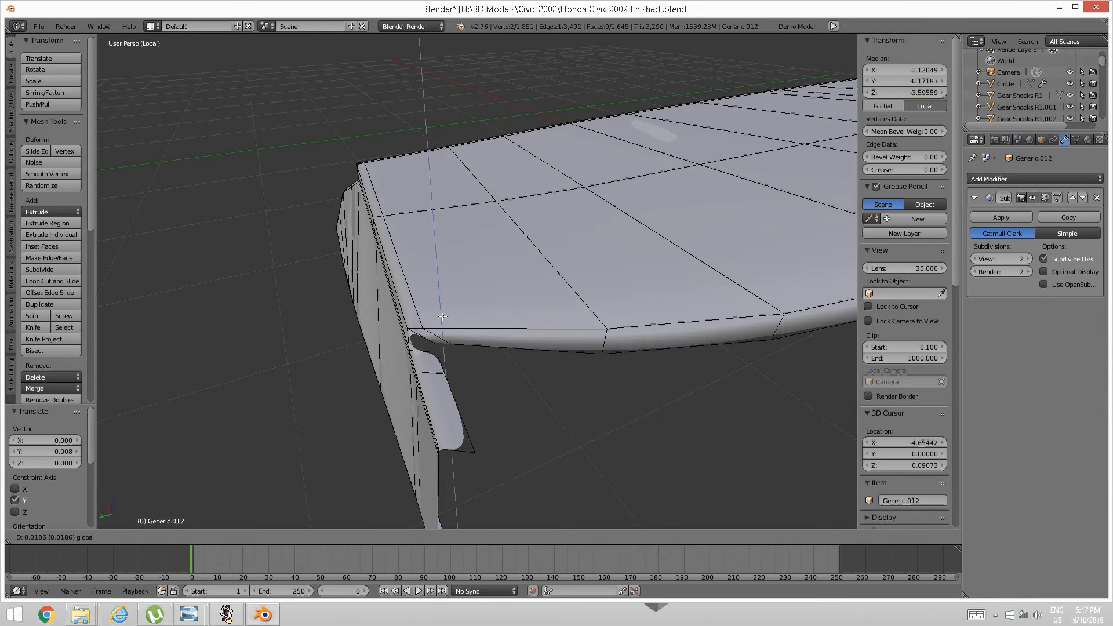
{"action": "left_click", "coordinate": [441, 315]}
Fill the second corner's gap with a face between its two bordering edges, then begin a loop cut along the lip.
{"action": "key", "text": "a"}
{"action": "right_click", "coordinate": [422, 334]}
{"action": "right_click", "coordinate": [418, 352], "text": "shift"}
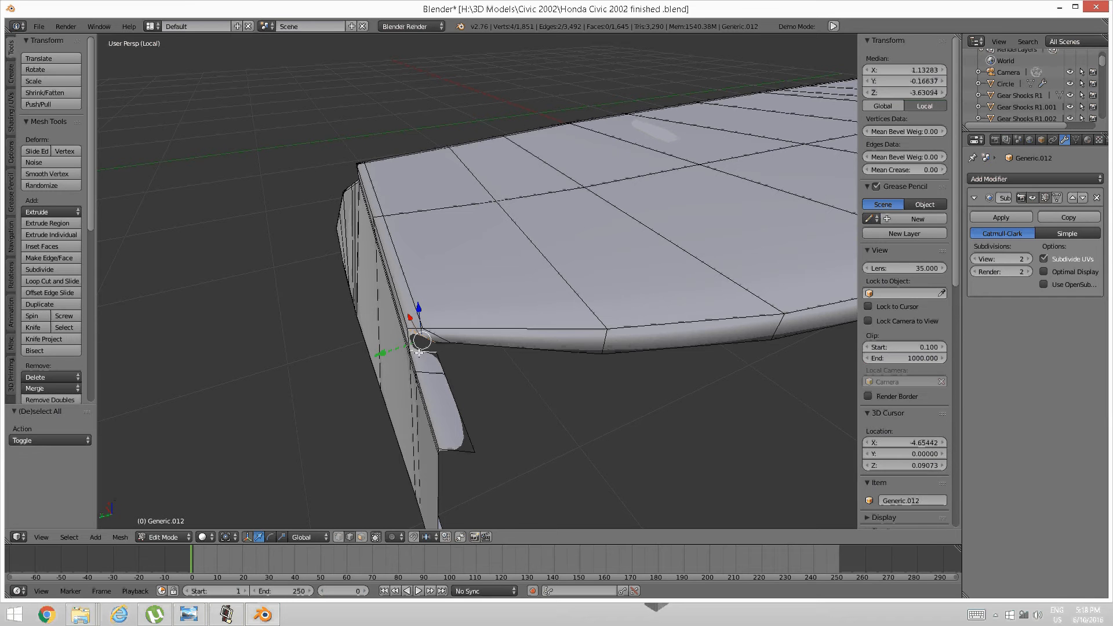
{"action": "key", "text": "f"}
{"action": "key", "text": "a"}
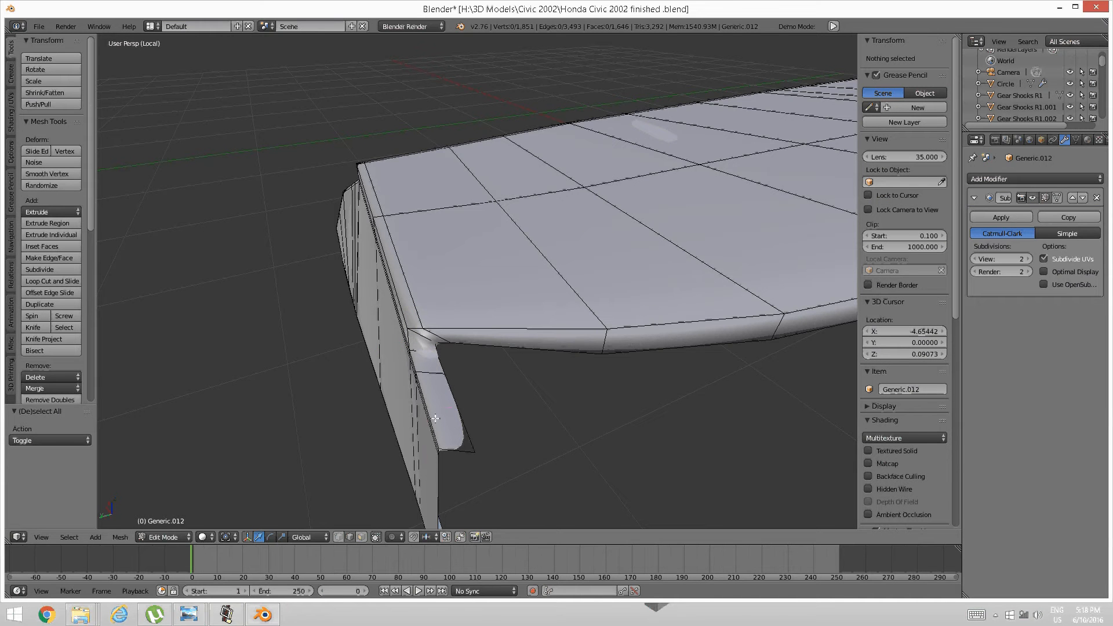
{"action": "key", "text": "ctrl+r"}
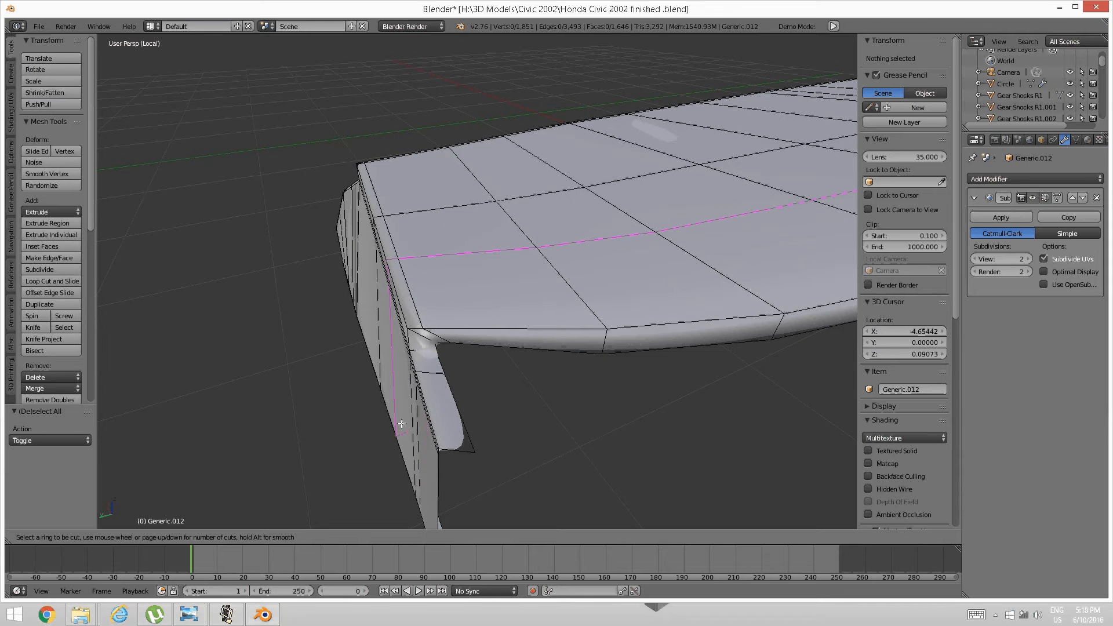
Place and confirm a new edge loop around the lip, then deselect everything.
{"action": "left_click", "coordinate": [412, 371]}
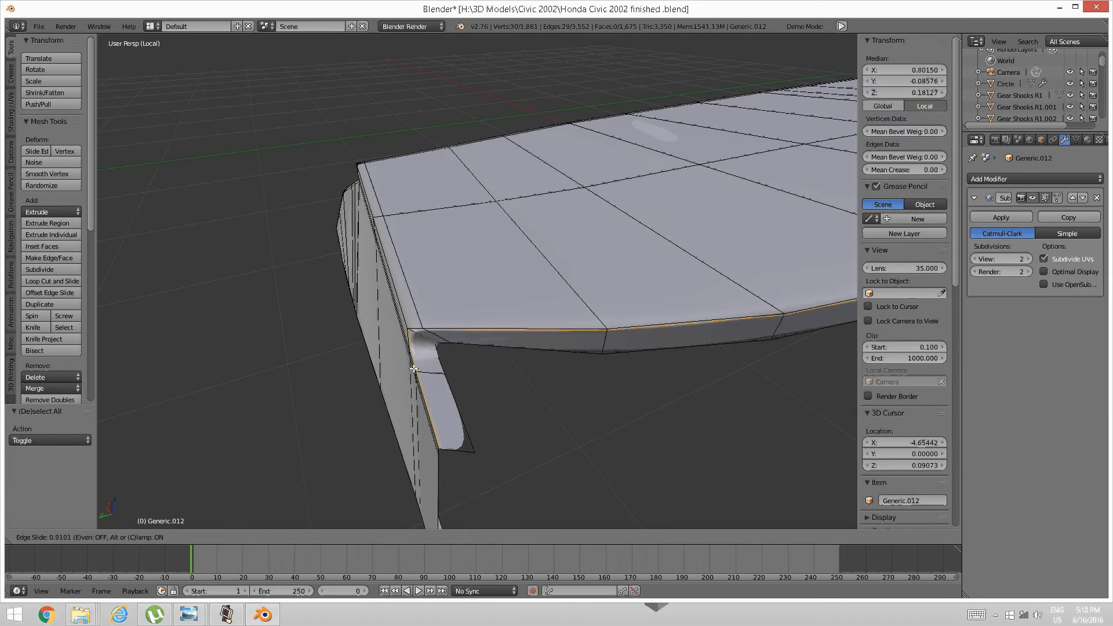
{"action": "left_click", "coordinate": [414, 369]}
{"action": "key", "text": "a"}
{"action": "scroll", "coordinate": [427, 395], "scroll_direction": "up", "scroll_amount": 6}
{"action": "middle_click_drag", "start_coordinate": [425, 395], "coordinate": [518, 337]}
{"action": "scroll", "coordinate": [425, 387], "scroll_direction": "down", "scroll_amount": 6}
{"action": "scroll", "coordinate": [507, 350], "scroll_direction": "up", "scroll_amount": 5}
{"action": "scroll", "coordinate": [508, 350], "scroll_direction": "down", "scroll_amount": 5}
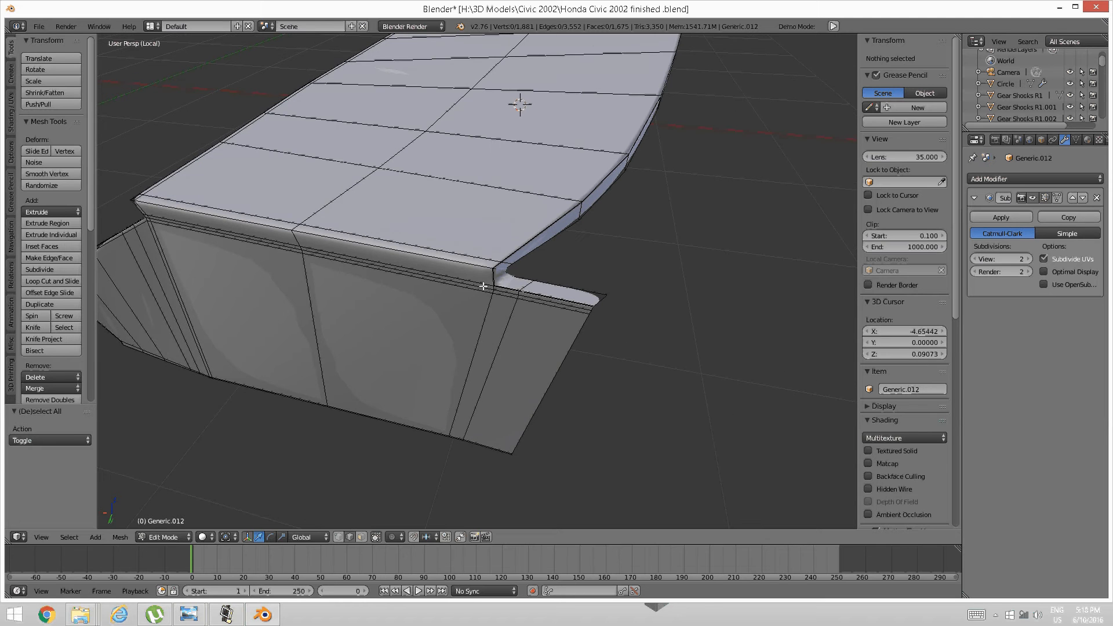
Cut an edge loop beside the glovebox lip corner with Ctrl+R.
{"action": "key", "text": "ctrl+r"}
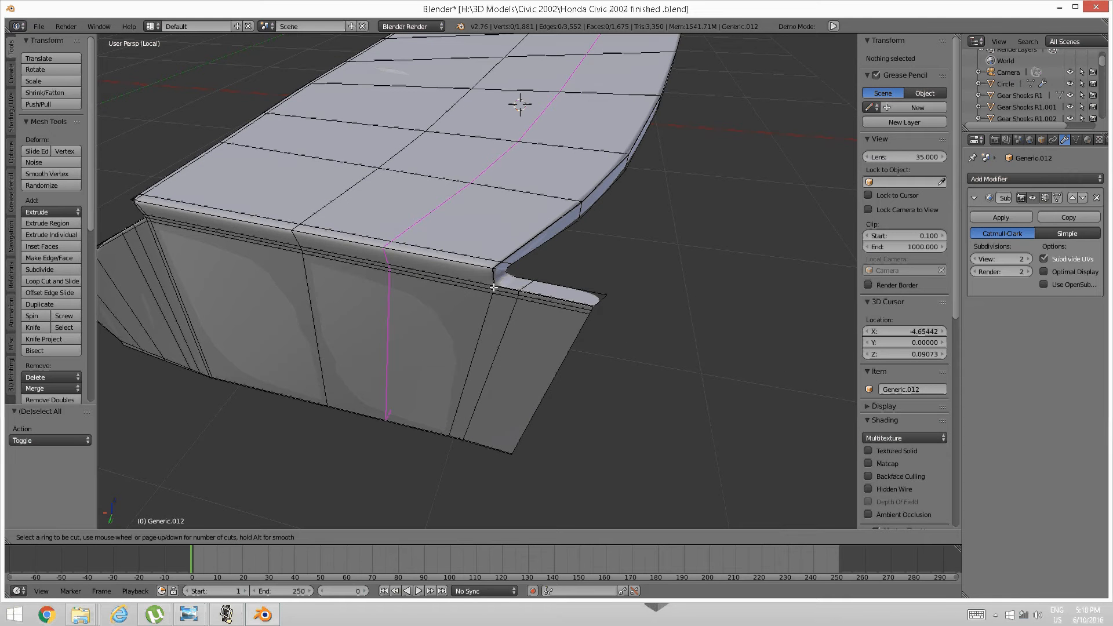
{"action": "left_click", "coordinate": [501, 282]}
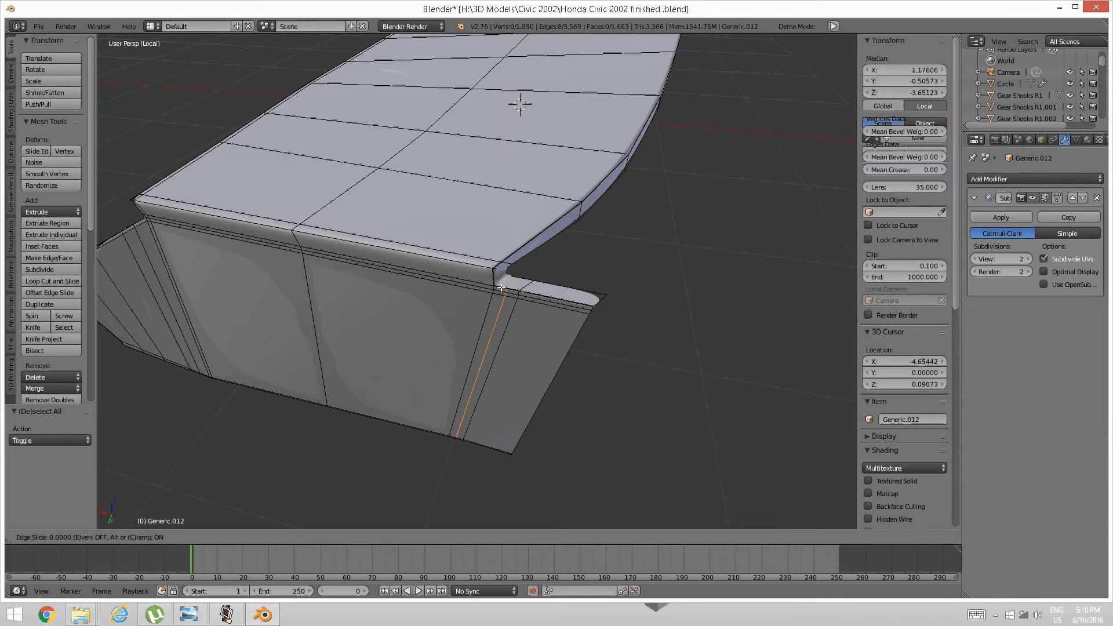
{"action": "scroll", "coordinate": [515, 287], "scroll_direction": "down", "scroll_amount": 6}
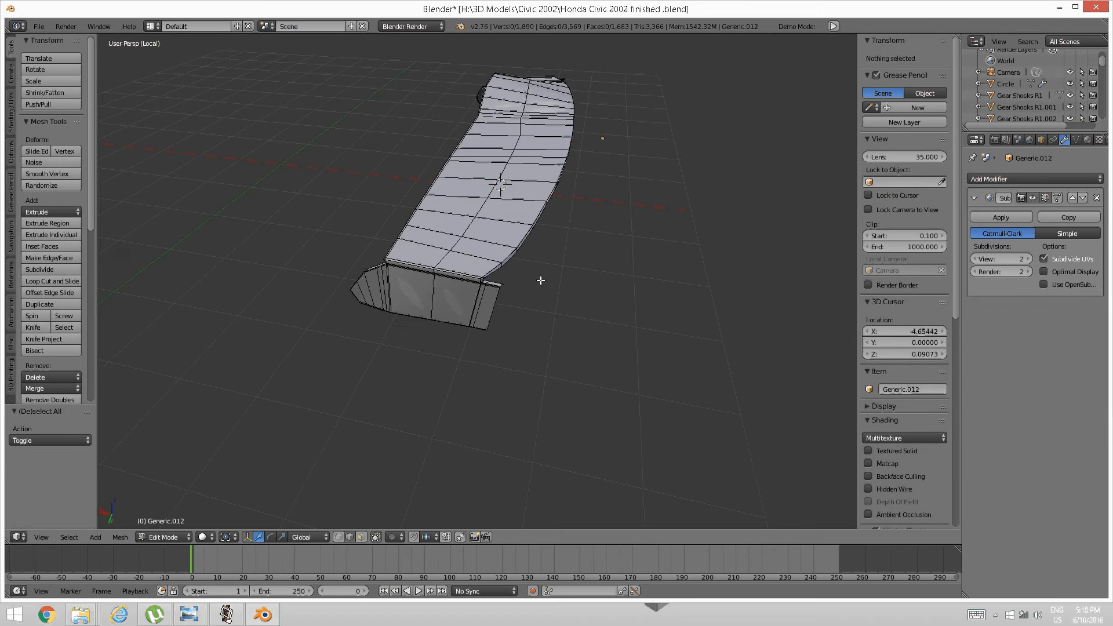
{"action": "middle_click_drag", "start_coordinate": [539, 281], "coordinate": [371, 316]}
{"action": "middle_click_drag", "start_coordinate": [503, 318], "coordinate": [437, 318]}
{"action": "scroll", "coordinate": [437, 318], "scroll_direction": "up", "scroll_amount": 6}
Cut and slide another edge loop near the lip corner, then deselect all.
{"action": "key", "text": "ctrl+r"}
{"action": "left_click", "coordinate": [306, 253]}
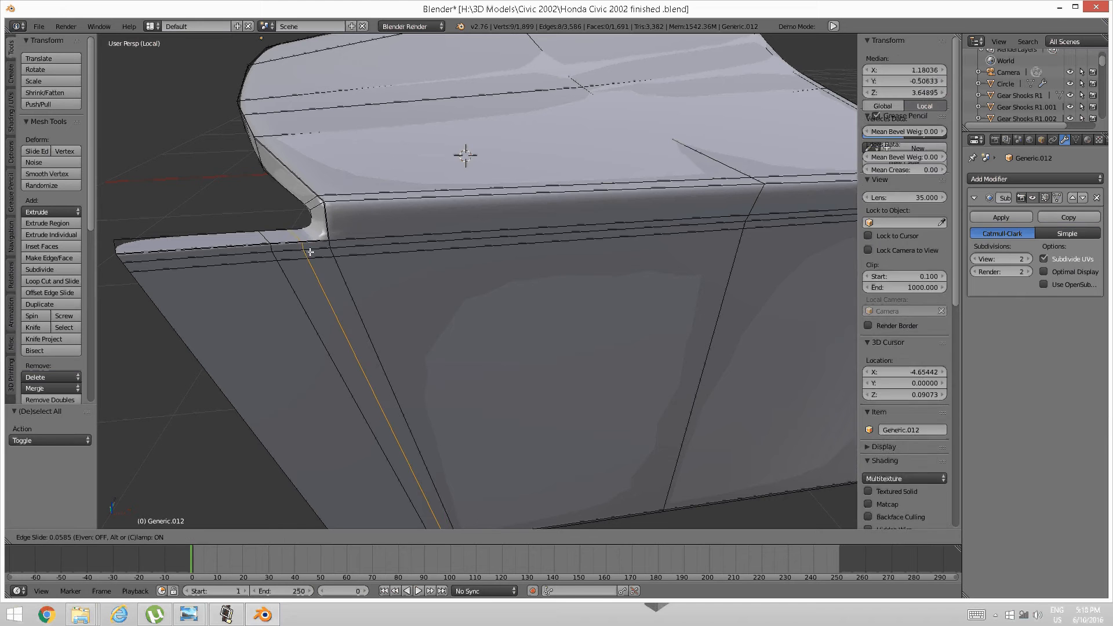
{"action": "left_click", "coordinate": [329, 250]}
{"action": "key", "text": "a"}
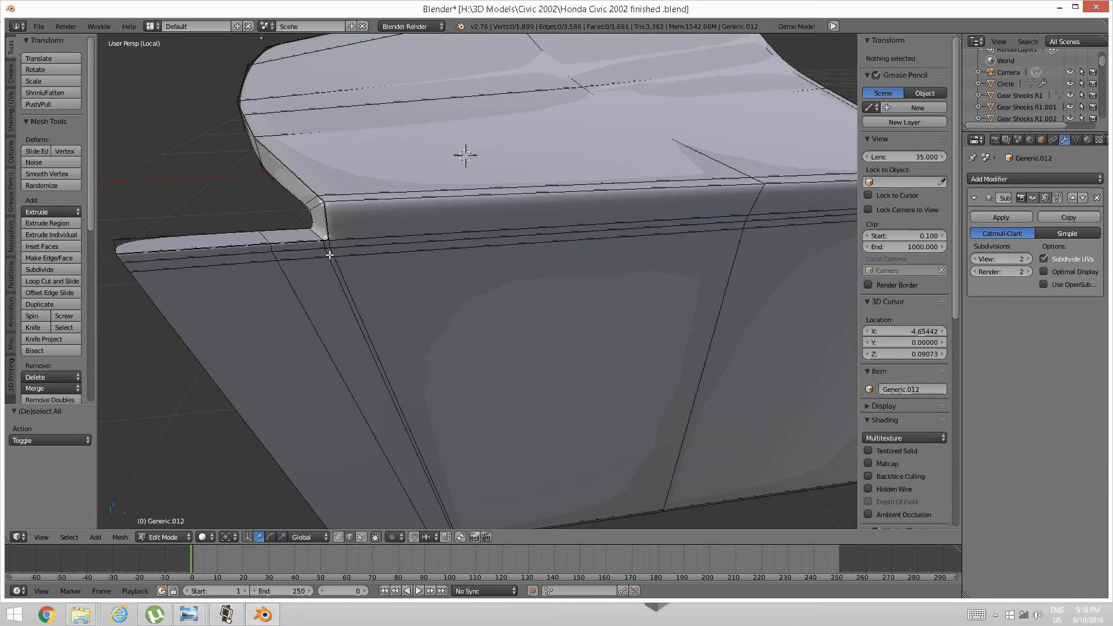
{"action": "scroll", "coordinate": [327, 253], "scroll_direction": "down", "scroll_amount": 5}
{"action": "middle_click_drag", "start_coordinate": [330, 256], "coordinate": [380, 278]}
{"action": "scroll", "coordinate": [377, 283], "scroll_direction": "up", "scroll_amount": 4}
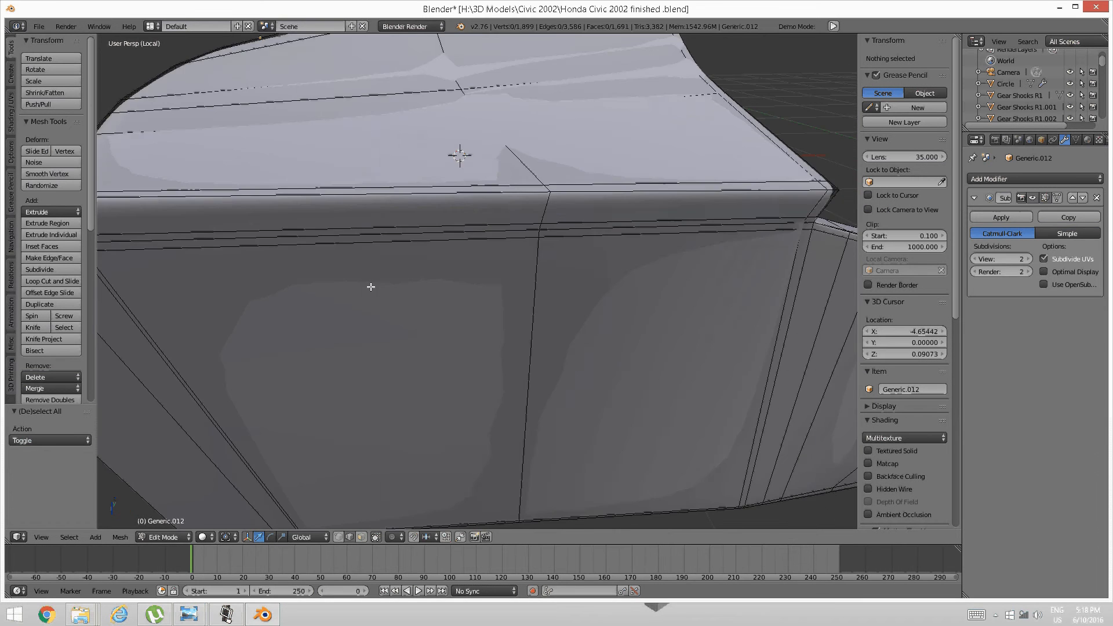
{"action": "scroll", "coordinate": [382, 288], "scroll_direction": "down", "scroll_amount": 4}
Reveal the hidden dashboard parts and view the smoothed mesh in Object Mode.
{"action": "mouse_move", "coordinate": [641, 313]}
{"action": "middle_mouse_down"}
{"action": "mouse_move", "coordinate": [603, 296]}
{"action": "mouse_move", "coordinate": [559, 308]}
{"action": "mouse_move", "coordinate": [584, 304]}
{"action": "mouse_move", "coordinate": [550, 128]}
{"action": "mouse_move", "coordinate": [537, 152]}
{"action": "middle_mouse_up"}
{"action": "key", "text": "alt+h"}
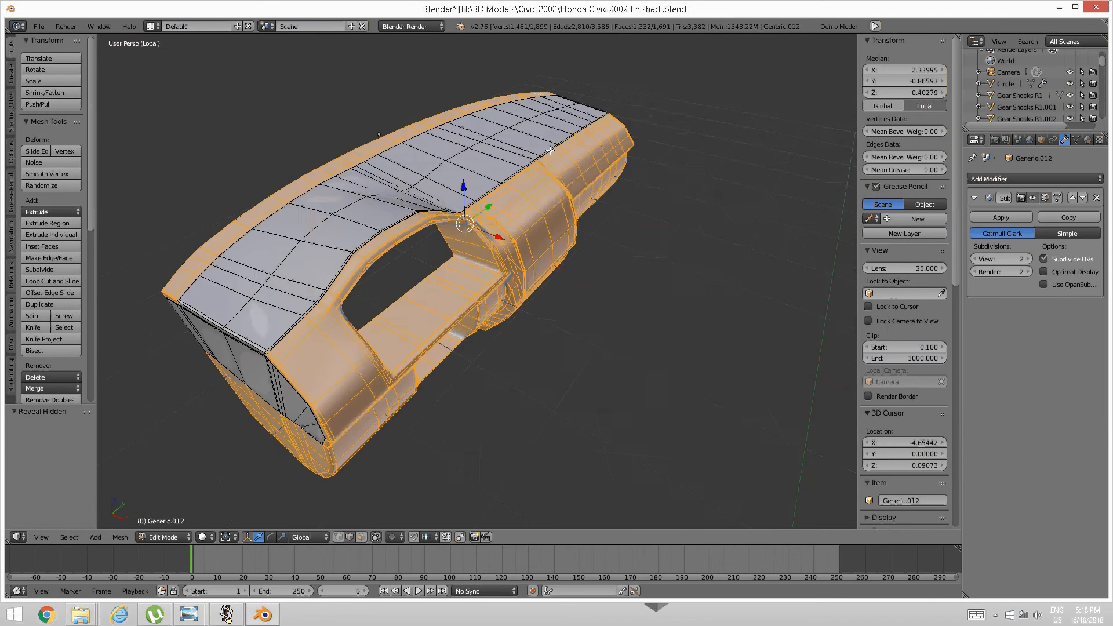
{"action": "key", "text": "Tab"}
{"action": "left_click", "coordinate": [446, 157]}
{"action": "mouse_move", "coordinate": [445, 158]}
{"action": "middle_mouse_down"}
{"action": "mouse_move", "coordinate": [484, 166]}
{"action": "mouse_move", "coordinate": [482, 188]}
{"action": "mouse_move", "coordinate": [511, 190]}
{"action": "mouse_move", "coordinate": [380, 215]}
{"action": "middle_mouse_up"}
{"action": "middle_click_drag", "start_coordinate": [285, 192], "coordinate": [377, 262]}
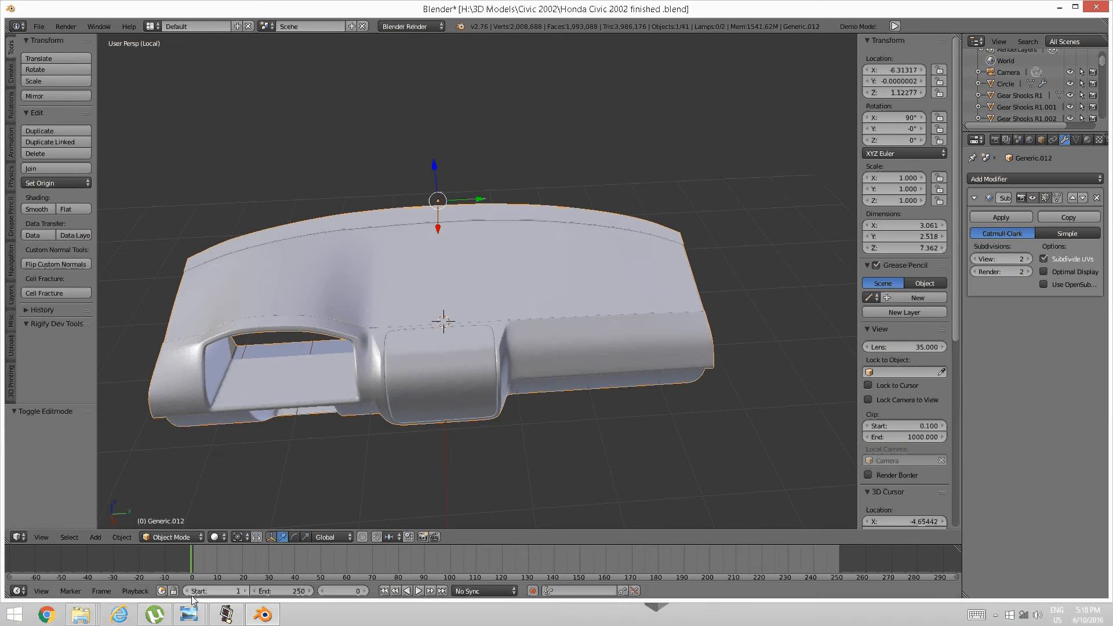
Bring up the grey dashboard reference photo 51835998.jpg in Photo Viewer.
{"action": "mouse_move", "coordinate": [189, 614]}
{"action": "left_click", "coordinate": [258, 548]}
{"action": "left_click_drag", "start_coordinate": [592, 224], "coordinate": [596, 264]}
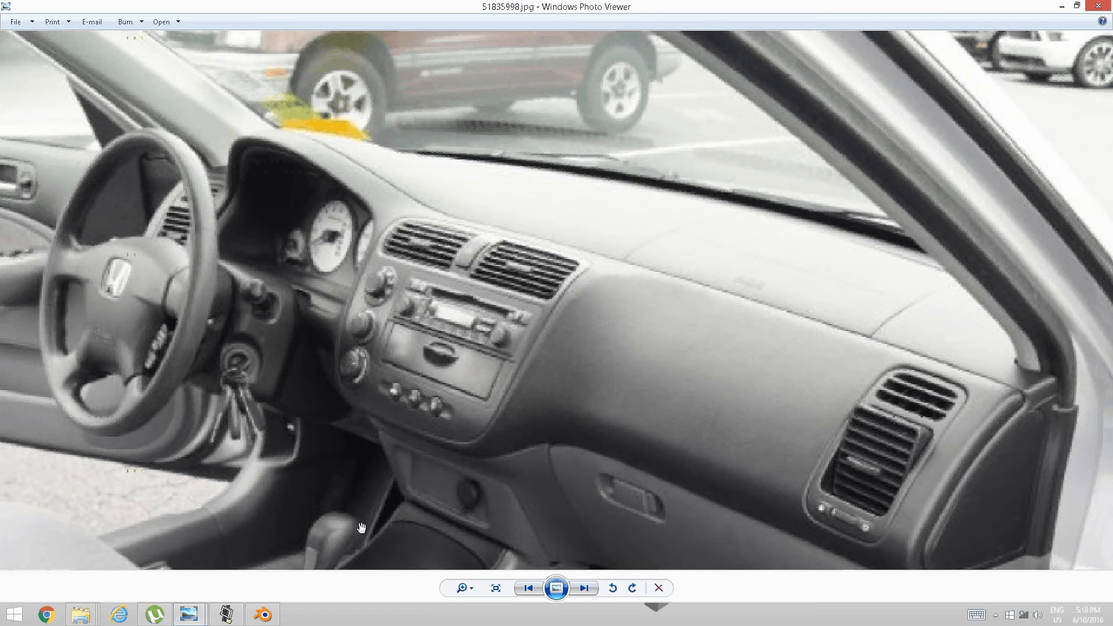
View the black-interior reference photo, then go back to Blender.
{"action": "mouse_move", "coordinate": [189, 614]}
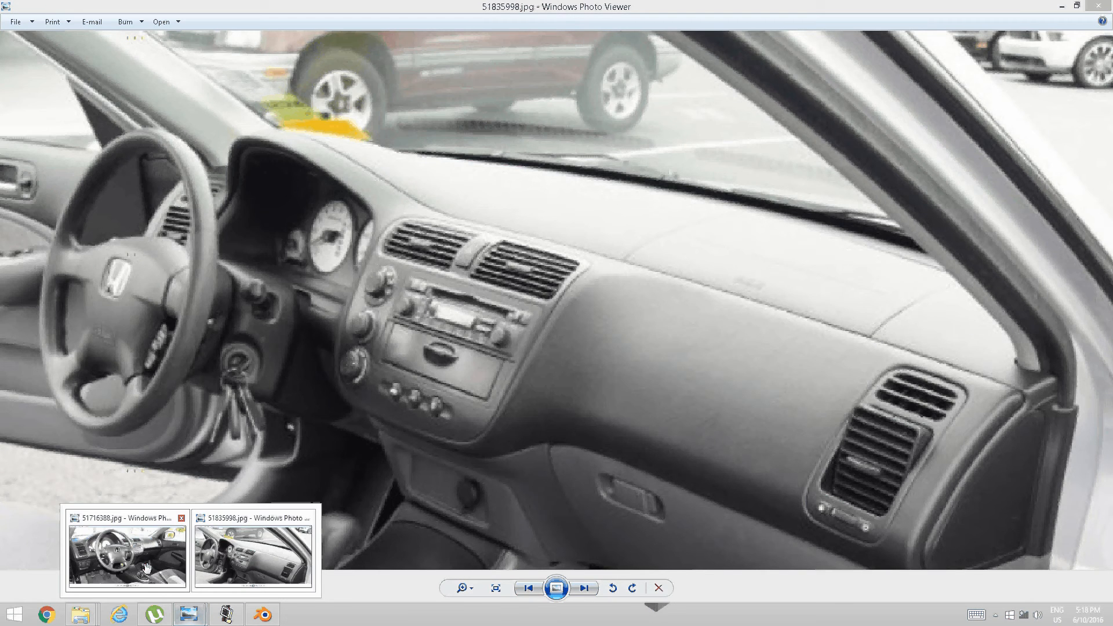
{"action": "left_click", "coordinate": [147, 568]}
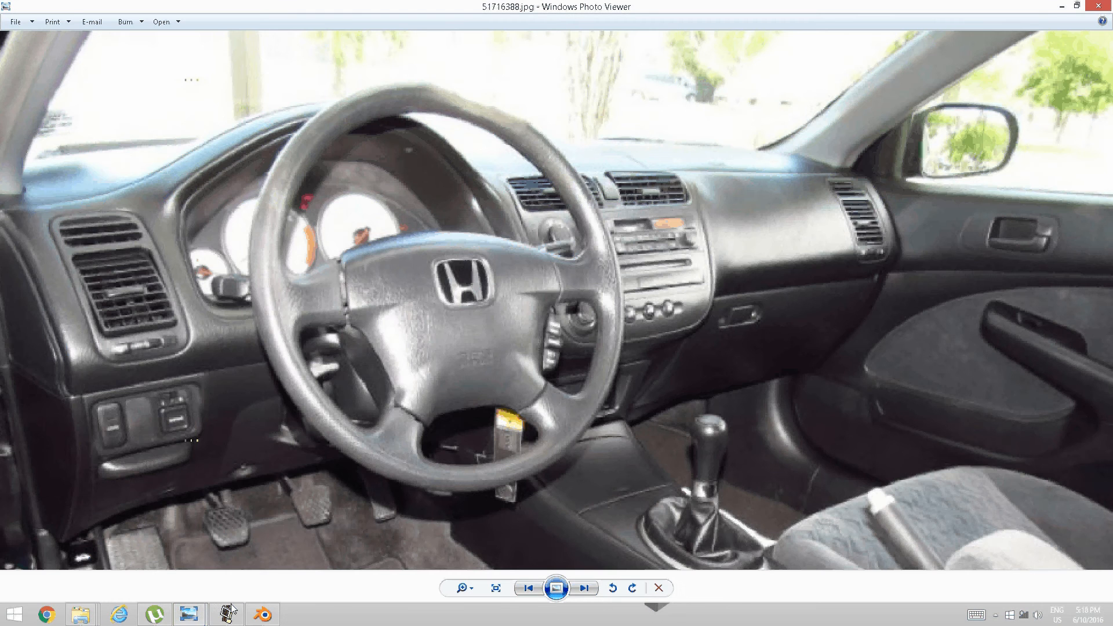
{"action": "left_click", "coordinate": [261, 614]}
Zoom in on the dashboard and switch it into Edit Mode.
{"action": "middle_click_drag", "start_coordinate": [499, 378], "coordinate": [566, 338]}
{"action": "scroll", "coordinate": [537, 376], "scroll_direction": "up", "scroll_amount": 1}
{"action": "scroll", "coordinate": [513, 360], "scroll_direction": "up", "scroll_amount": 2}
{"action": "key", "text": "Tab"}
{"action": "left_click", "coordinate": [609, 323]}
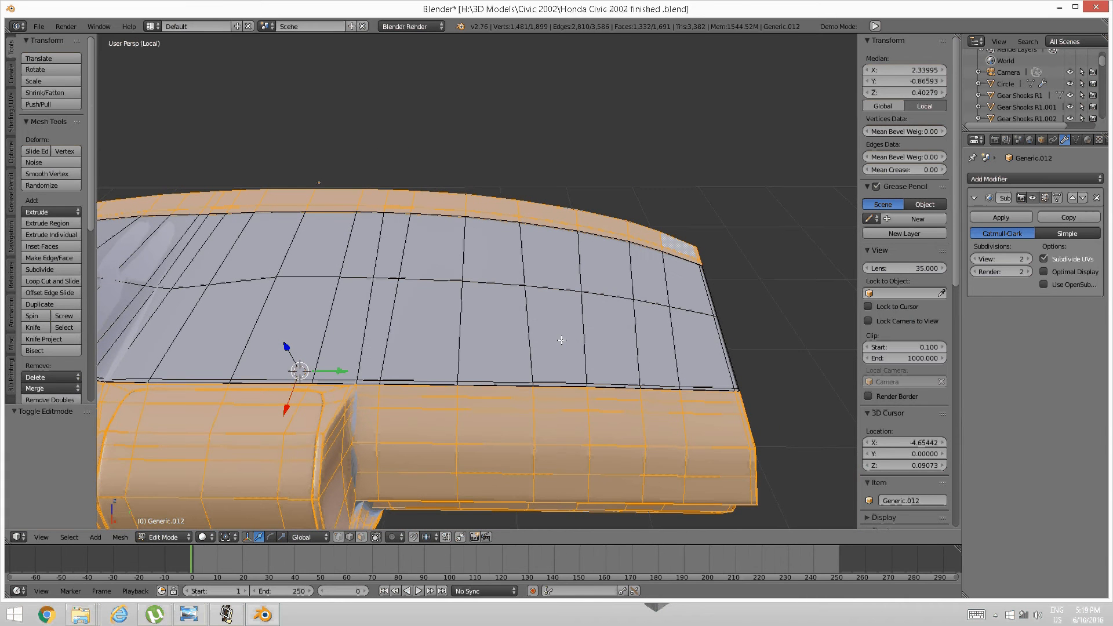
Switch to face select mode and recheck the grey dashboard reference photo.
{"action": "key", "text": "ctrl+Tab"}
{"action": "left_click", "coordinate": [536, 353]}
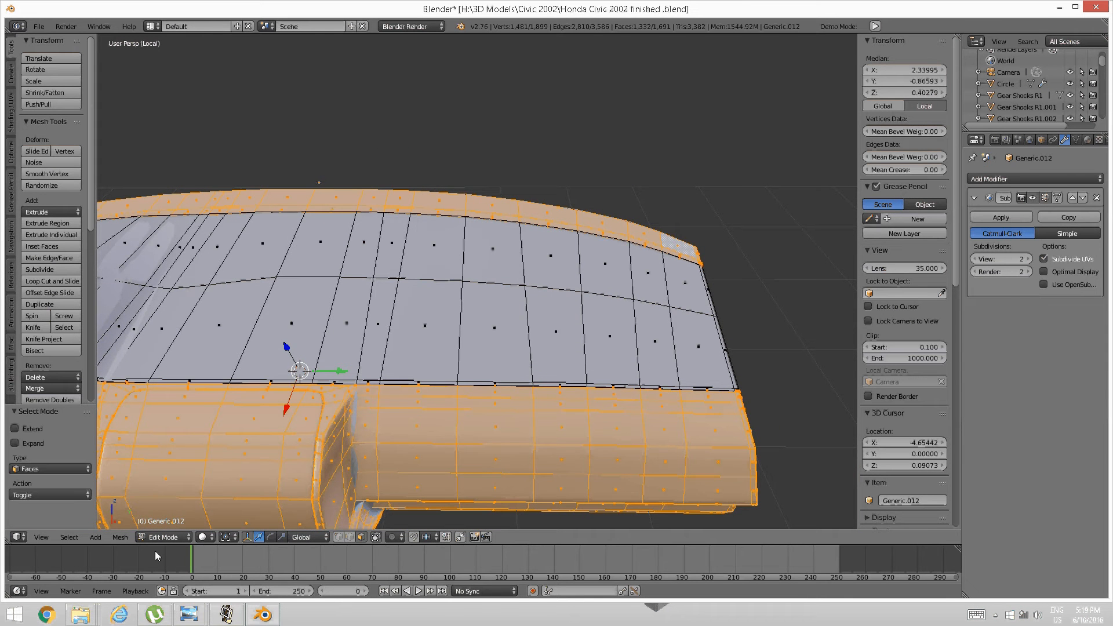
{"action": "mouse_move", "coordinate": [189, 615]}
{"action": "left_click", "coordinate": [288, 553]}
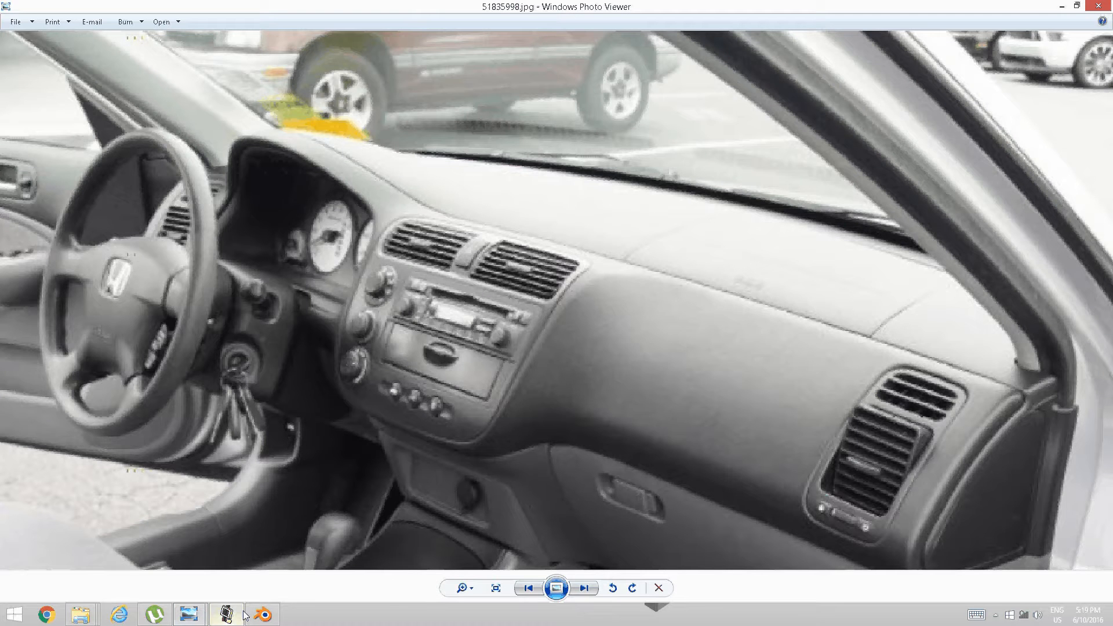
{"action": "left_click", "coordinate": [260, 614]}
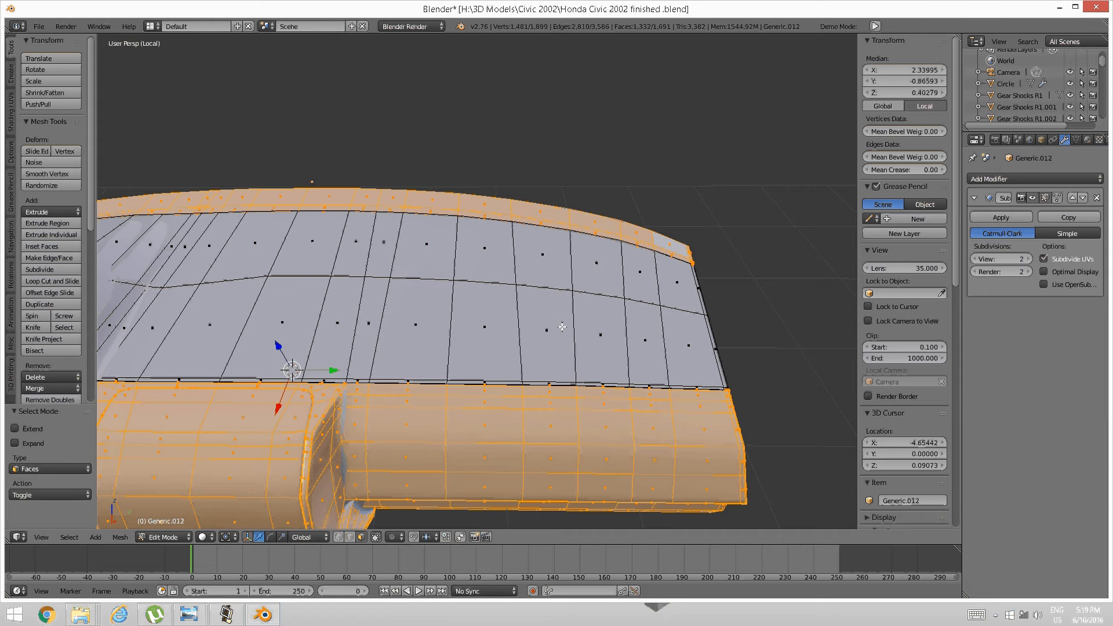
Select eight faces across the lower and upper rows of the top panel.
{"action": "right_click", "coordinate": [580, 325]}
{"action": "right_click", "coordinate": [547, 333], "text": "shift"}
{"action": "right_click", "coordinate": [484, 328], "text": "shift"}
{"action": "right_click", "coordinate": [415, 325], "text": "shift"}
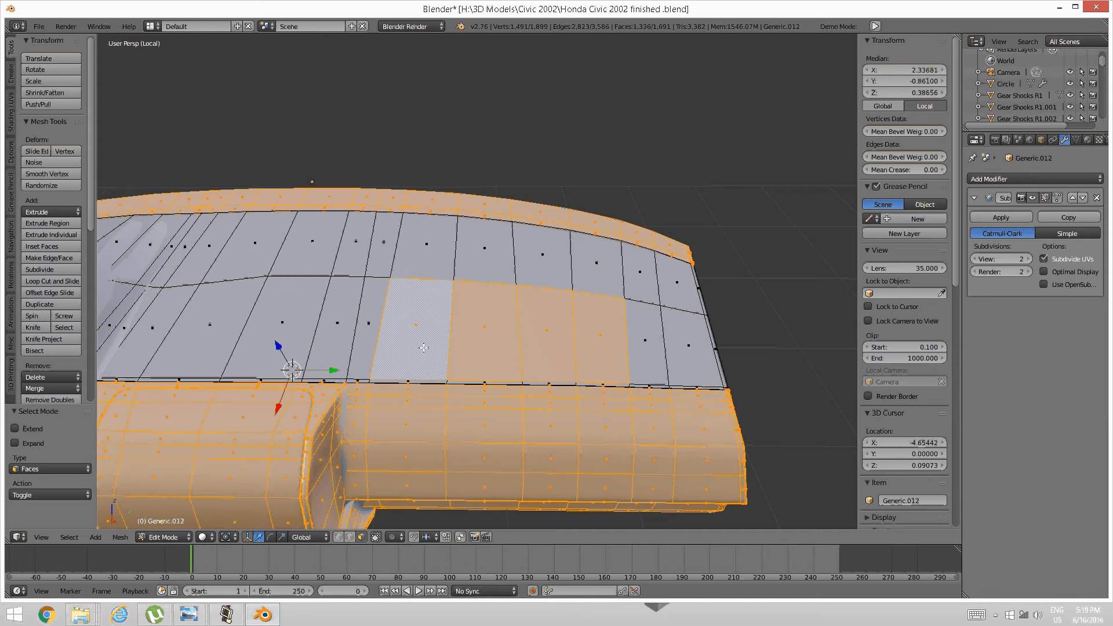
{"action": "right_click", "coordinate": [426, 244], "text": "shift"}
{"action": "right_click", "coordinate": [472, 257], "text": "shift"}
{"action": "right_click", "coordinate": [539, 261], "text": "shift"}
{"action": "right_click", "coordinate": [589, 273], "text": "shift"}
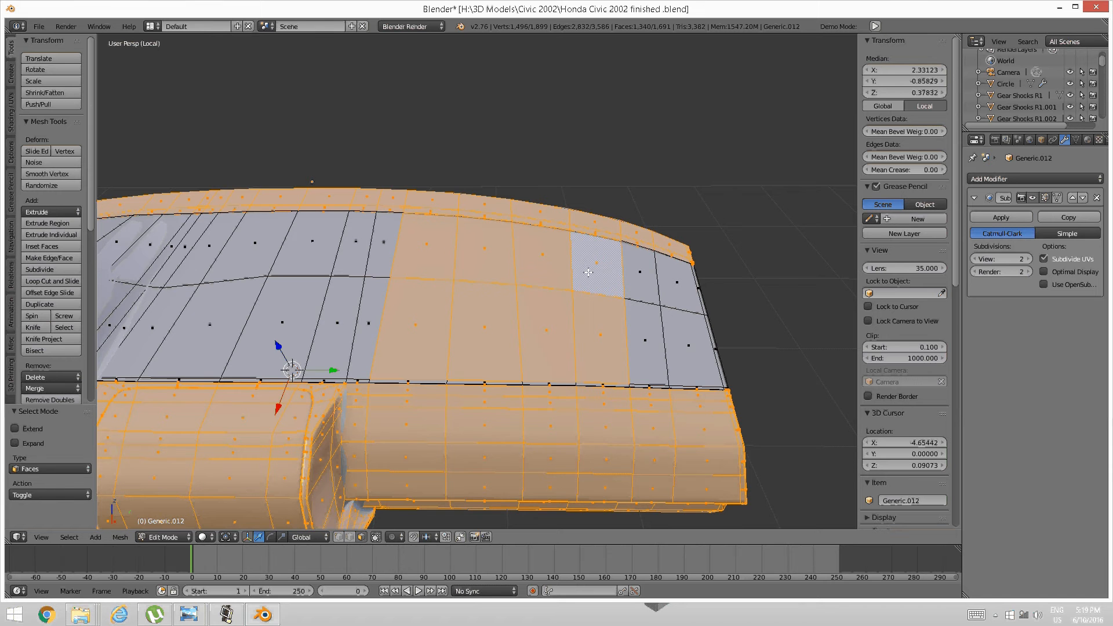
{"action": "middle_click_drag", "start_coordinate": [579, 359], "coordinate": [533, 357]}
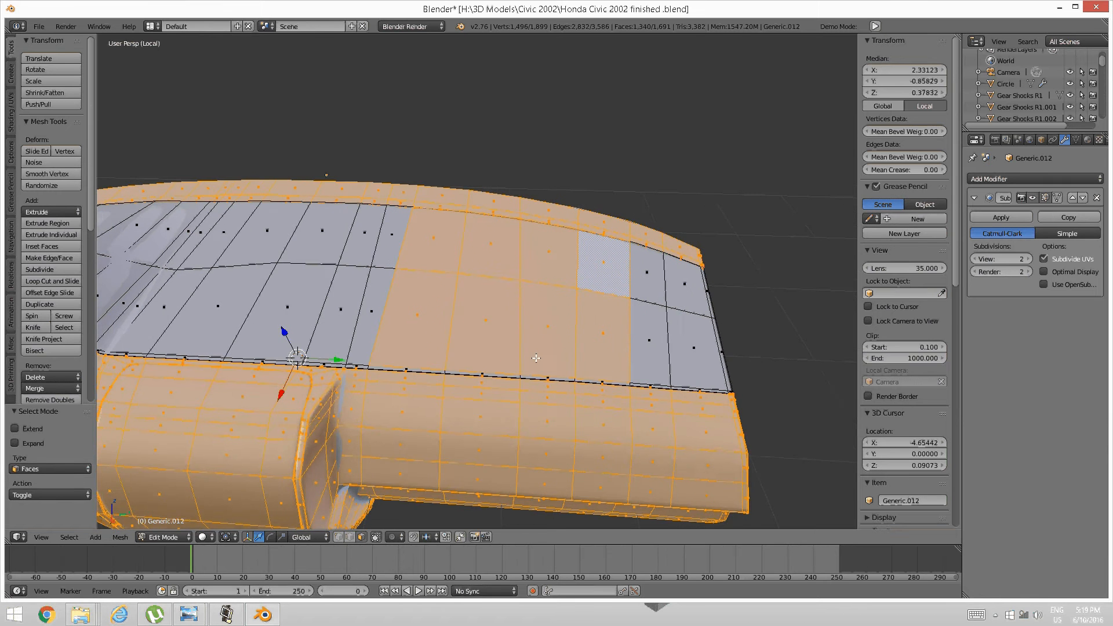
Select the top panel as linked, invert the selection, and hide everything else.
{"action": "key", "text": "ctrl+l"}
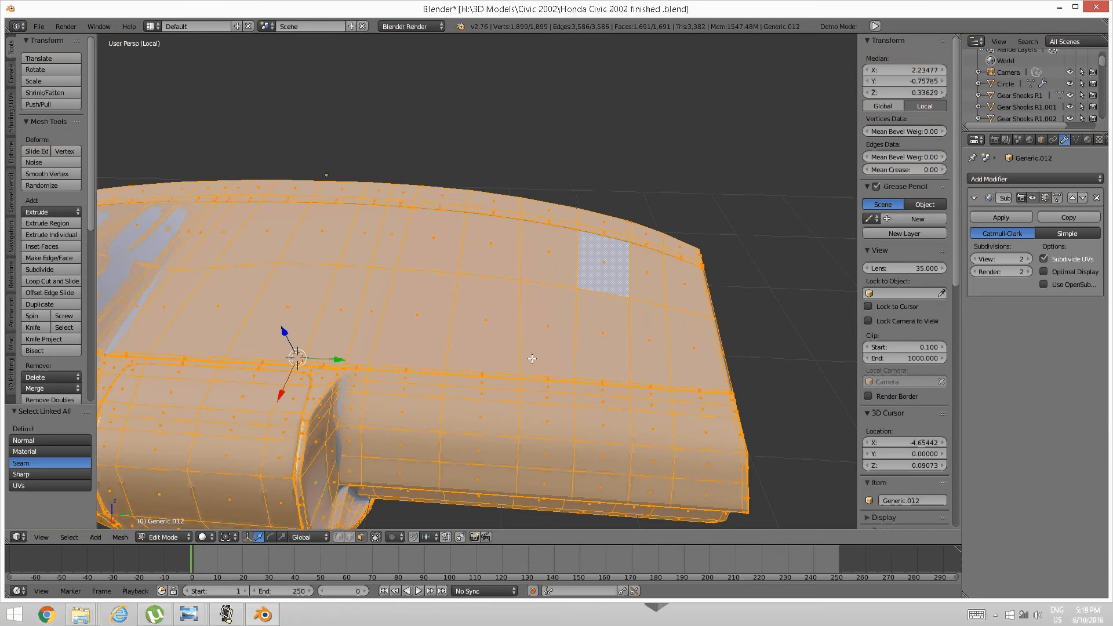
{"action": "key", "text": "a"}
{"action": "key", "text": "h"}
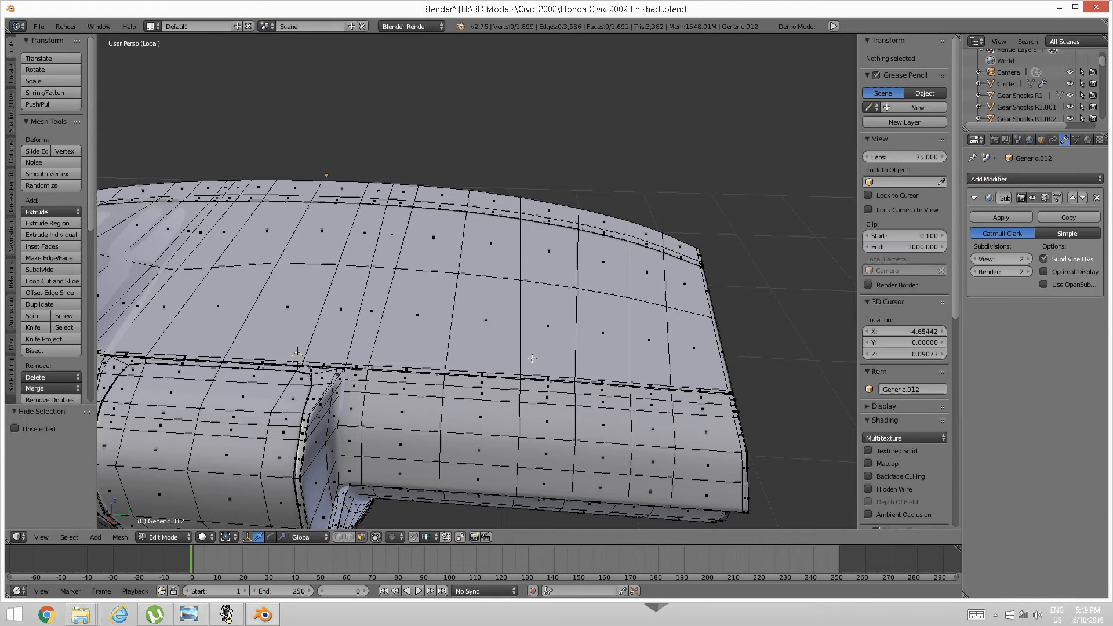
{"action": "right_click", "coordinate": [427, 279]}
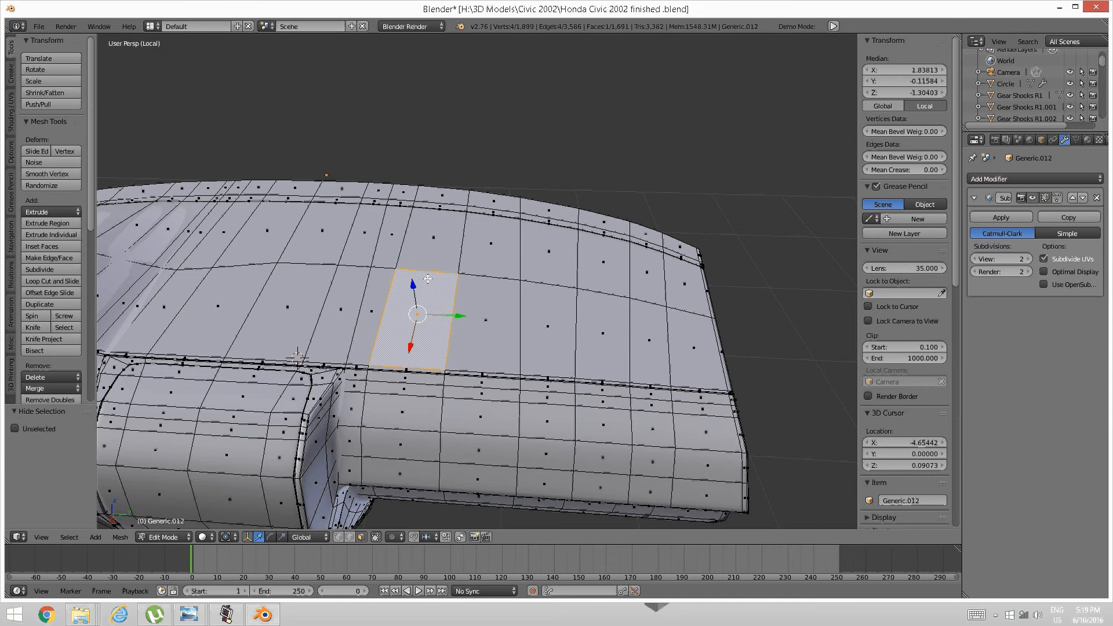
{"action": "key", "text": "ctrl+l"}
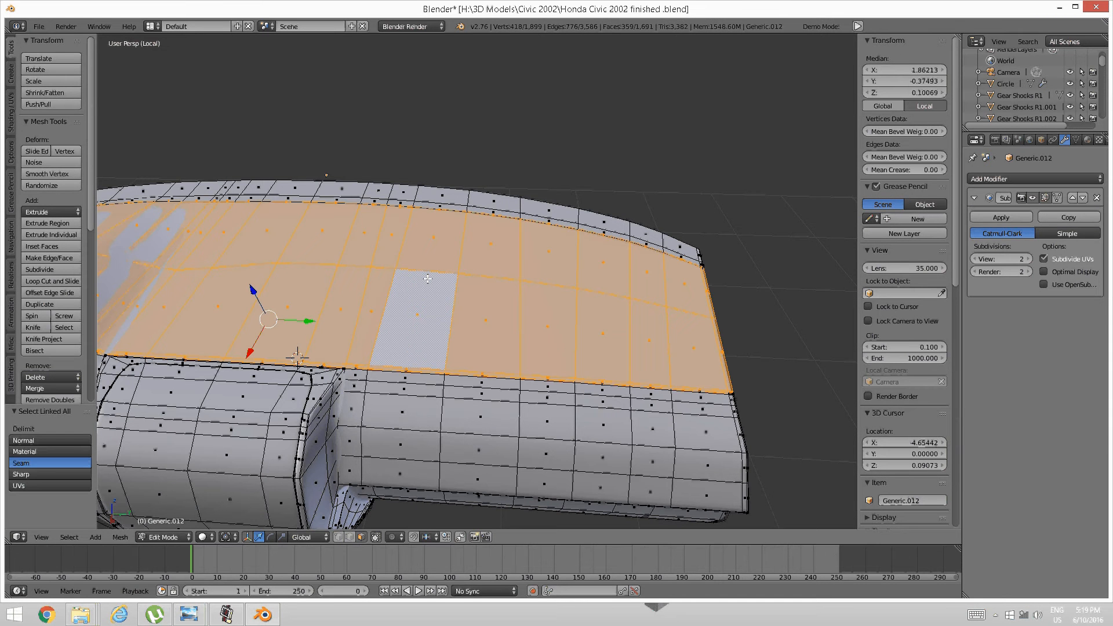
{"action": "key", "text": "ctrl+i"}
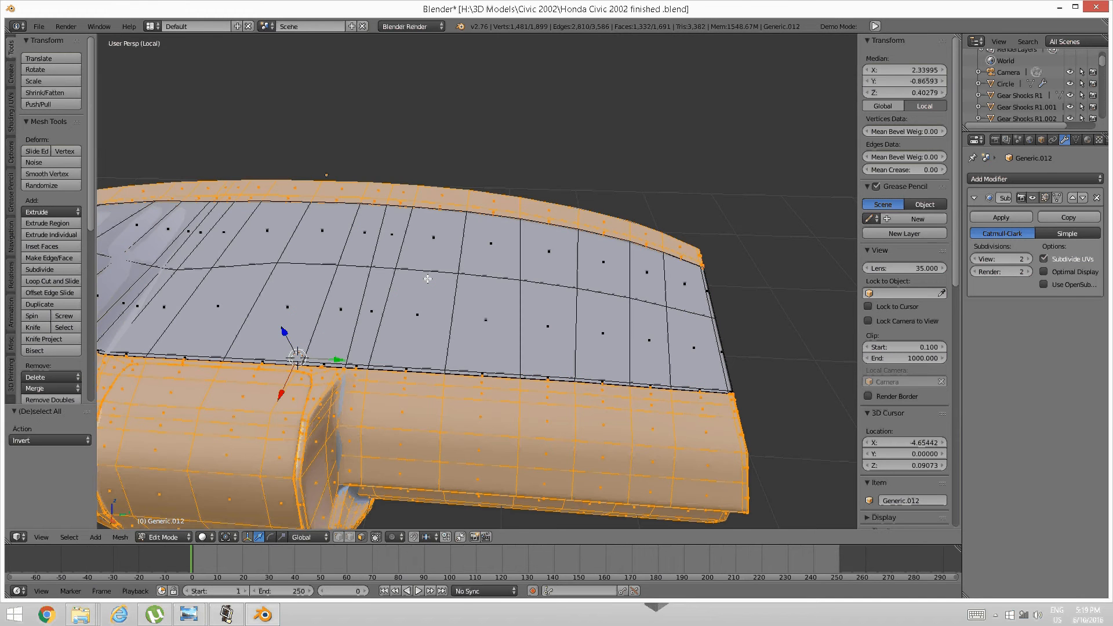
{"action": "key", "text": "h"}
{"action": "middle_click_drag", "start_coordinate": [427, 278], "coordinate": [465, 323]}
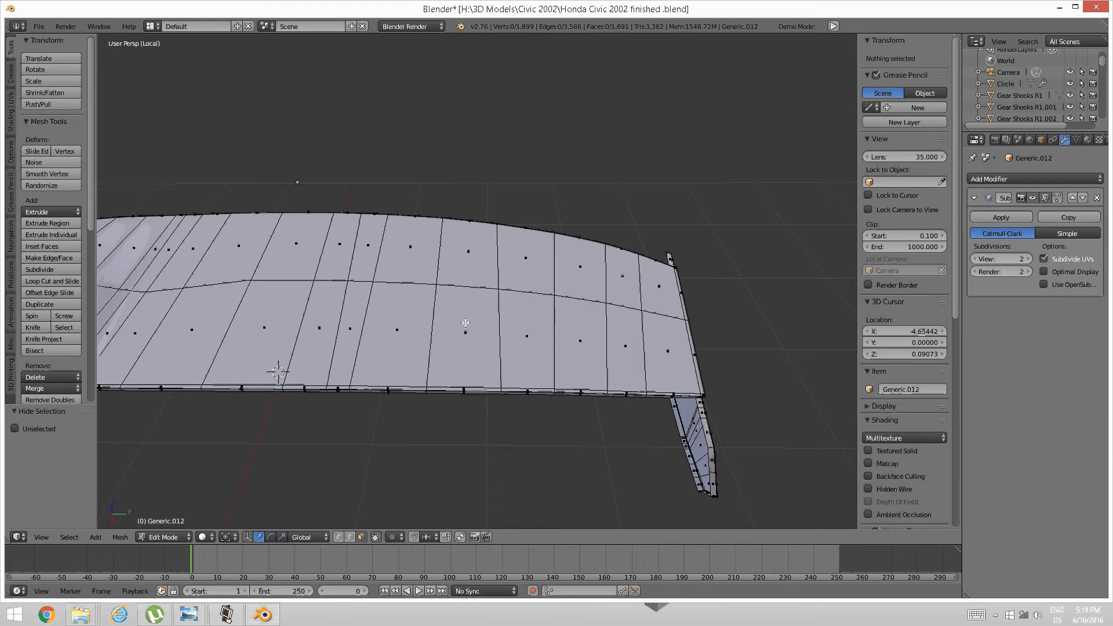
Select the block of glovebox panel faces, including the left-hand faces.
{"action": "right_click", "coordinate": [466, 331]}
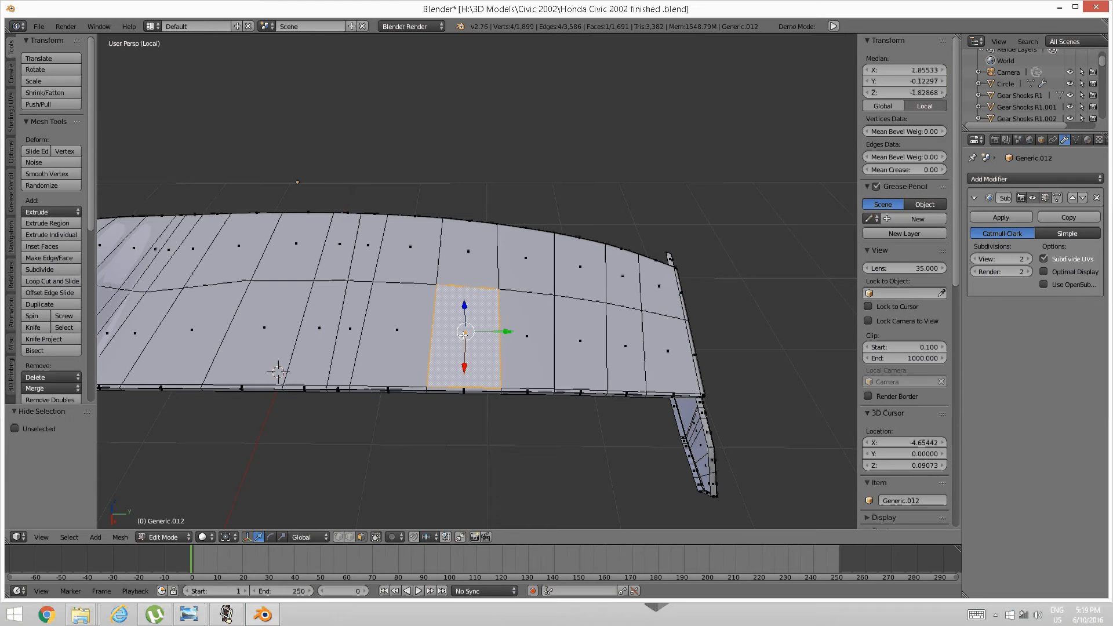
{"action": "mouse_move", "coordinate": [453, 375]}
{"action": "left_mouse_down"}
{"action": "mouse_move", "coordinate": [458, 397]}
{"action": "mouse_move", "coordinate": [467, 224]}
{"action": "mouse_move", "coordinate": [526, 359]}
{"action": "mouse_move", "coordinate": [579, 342]}
{"action": "mouse_move", "coordinate": [574, 255]}
{"action": "left_mouse_up"}
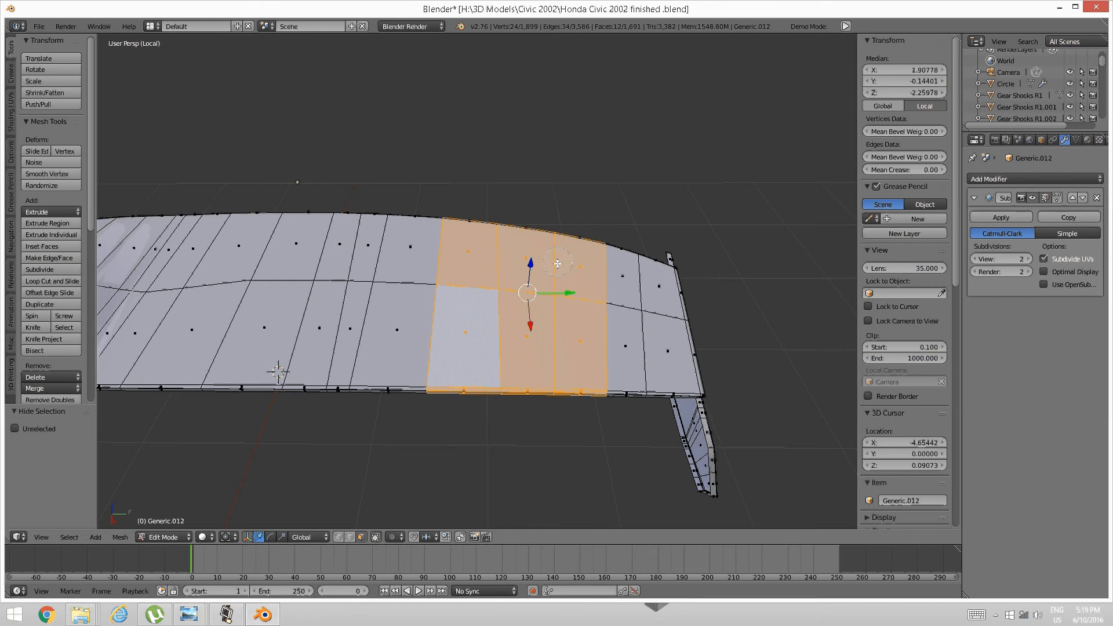
{"action": "mouse_move", "coordinate": [388, 413]}
{"action": "left_mouse_down"}
{"action": "mouse_move", "coordinate": [419, 242]}
{"action": "mouse_move", "coordinate": [460, 262]}
{"action": "left_mouse_up"}
{"action": "mouse_move", "coordinate": [461, 262]}
{"action": "middle_mouse_down"}
{"action": "mouse_move", "coordinate": [446, 302]}
{"action": "mouse_move", "coordinate": [463, 275]}
{"action": "middle_mouse_up"}
Check the smoothed shape in Object Mode, return to Edit Mode, then use wireframe shading.
{"action": "key", "text": "Tab"}
{"action": "left_click", "coordinate": [371, 280]}
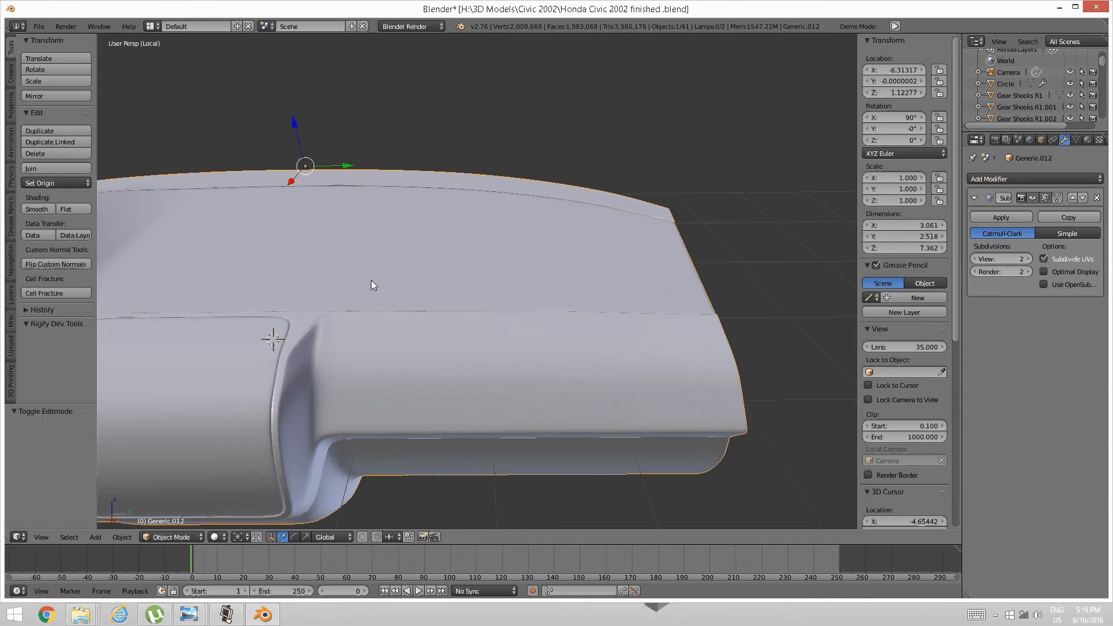
{"action": "key", "text": "Tab"}
{"action": "left_click", "coordinate": [524, 286]}
{"action": "middle_click_drag", "start_coordinate": [523, 286], "coordinate": [434, 346]}
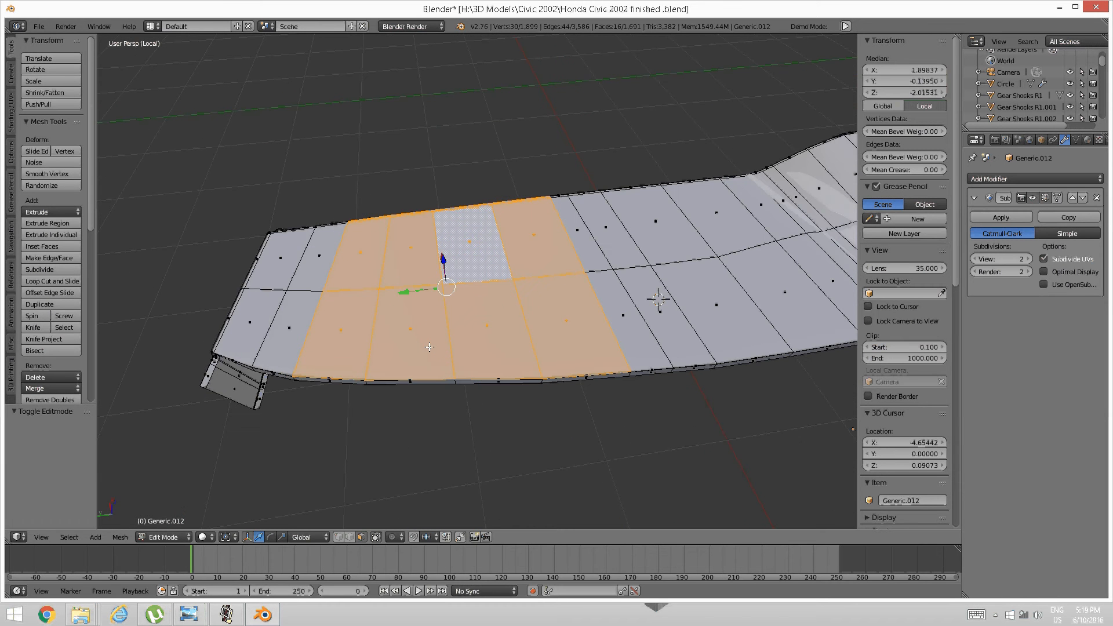
{"action": "key", "text": "z"}
{"action": "left_click", "coordinate": [426, 327]}
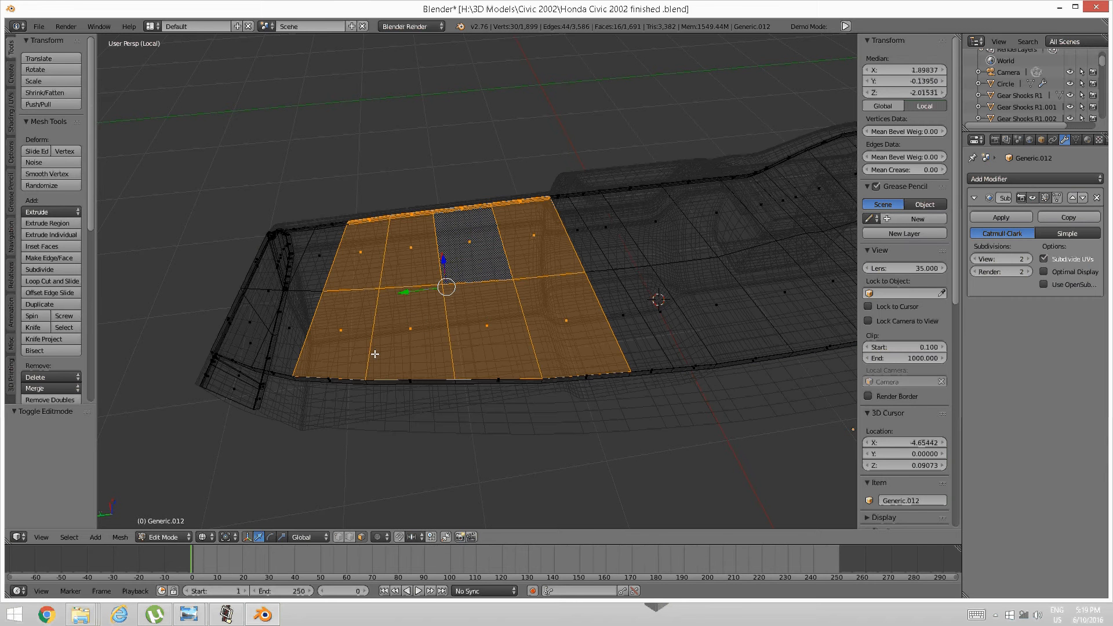
Circle-select the thin lower strip faces into the panel selection.
{"action": "key", "text": "c"}
{"action": "mouse_move", "coordinate": [358, 363]}
{"action": "left_mouse_down"}
{"action": "mouse_move", "coordinate": [340, 384]}
{"action": "mouse_move", "coordinate": [459, 382]}
{"action": "mouse_move", "coordinate": [544, 328]}
{"action": "left_mouse_up"}
{"action": "key", "text": "Escape"}
{"action": "mouse_move", "coordinate": [544, 329]}
{"action": "middle_mouse_down"}
{"action": "mouse_move", "coordinate": [537, 353]}
{"action": "mouse_move", "coordinate": [565, 335]}
{"action": "middle_mouse_up"}
{"action": "key", "text": "c"}
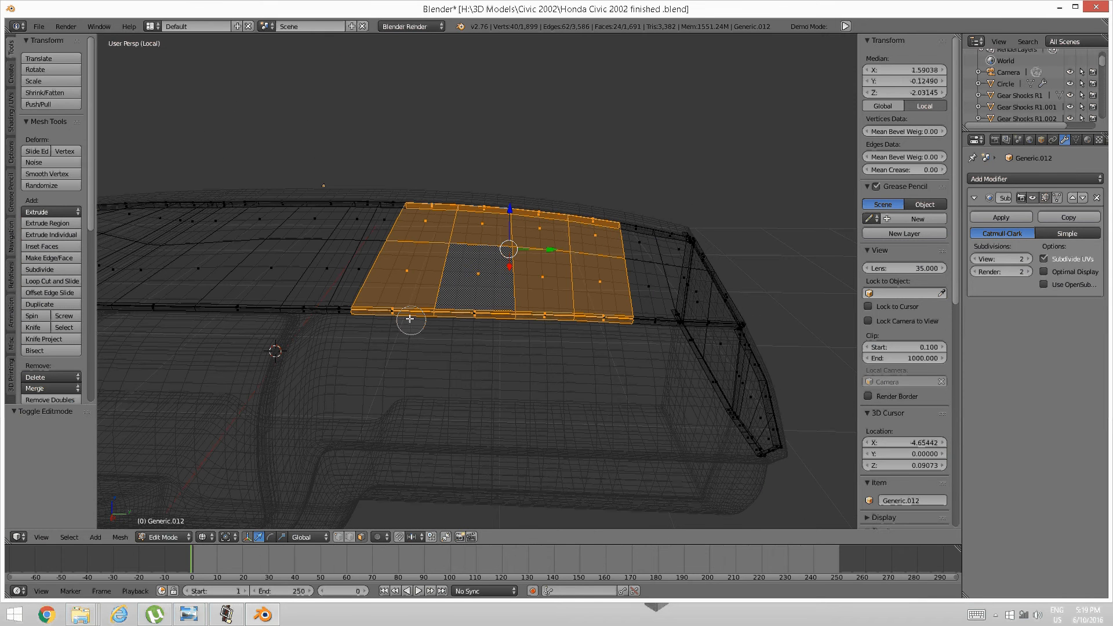
{"action": "left_click_drag", "start_coordinate": [395, 318], "coordinate": [599, 319]}
{"action": "key", "text": "Escape"}
{"action": "mouse_move", "coordinate": [547, 313]}
{"action": "middle_mouse_down"}
{"action": "mouse_move", "coordinate": [548, 336]}
{"action": "mouse_move", "coordinate": [579, 316]}
{"action": "mouse_move", "coordinate": [616, 315]}
{"action": "mouse_move", "coordinate": [521, 313]}
{"action": "mouse_move", "coordinate": [581, 314]}
{"action": "middle_mouse_up"}
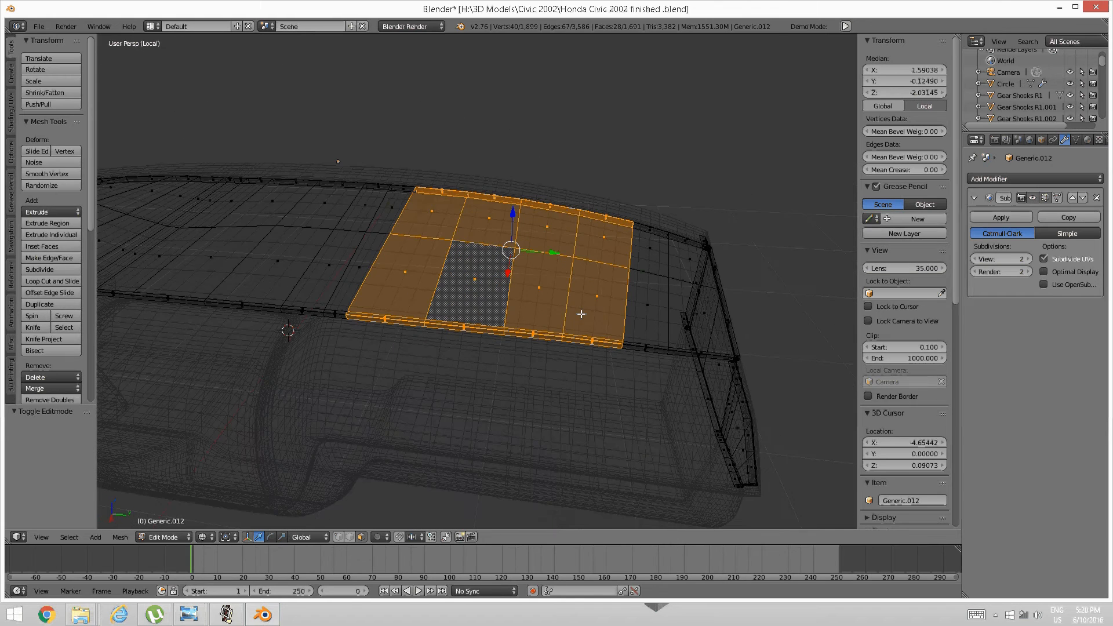
Separate the selected faces into their own object and return to Object Mode.
{"action": "key", "text": "p"}
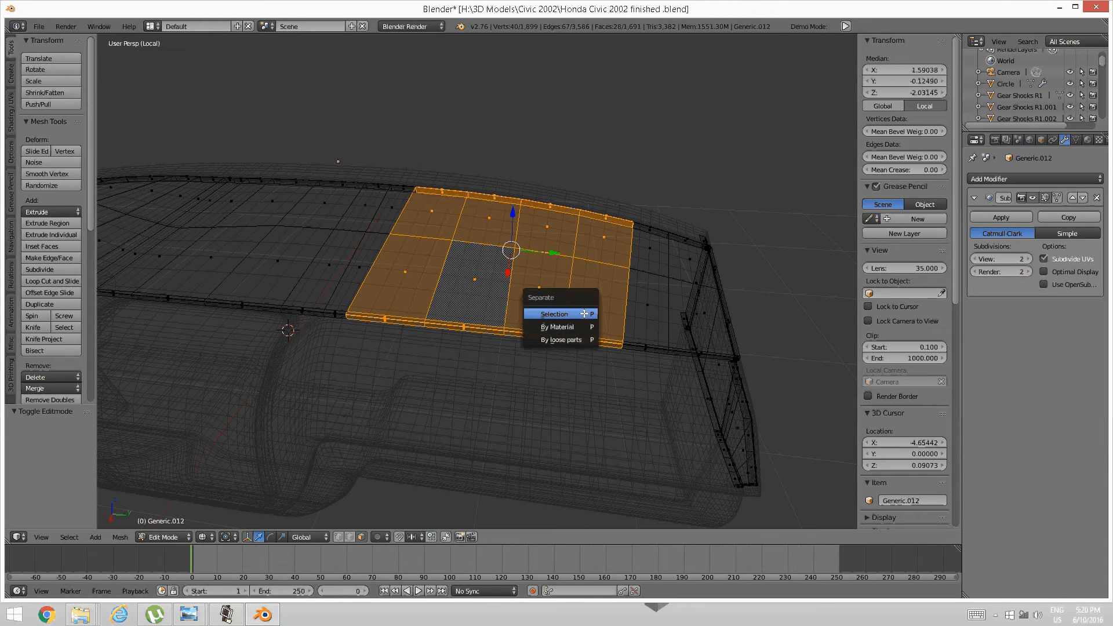
{"action": "left_click", "coordinate": [583, 314]}
{"action": "middle_click_drag", "start_coordinate": [583, 313], "coordinate": [531, 322]}
{"action": "key", "text": "Tab"}
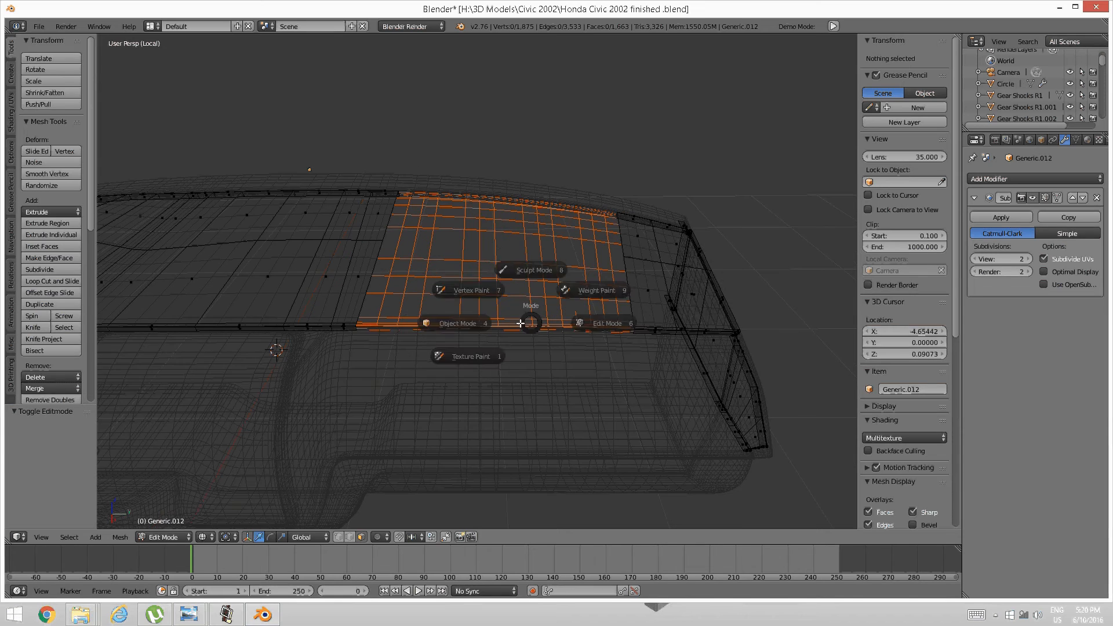
{"action": "left_click", "coordinate": [442, 323]}
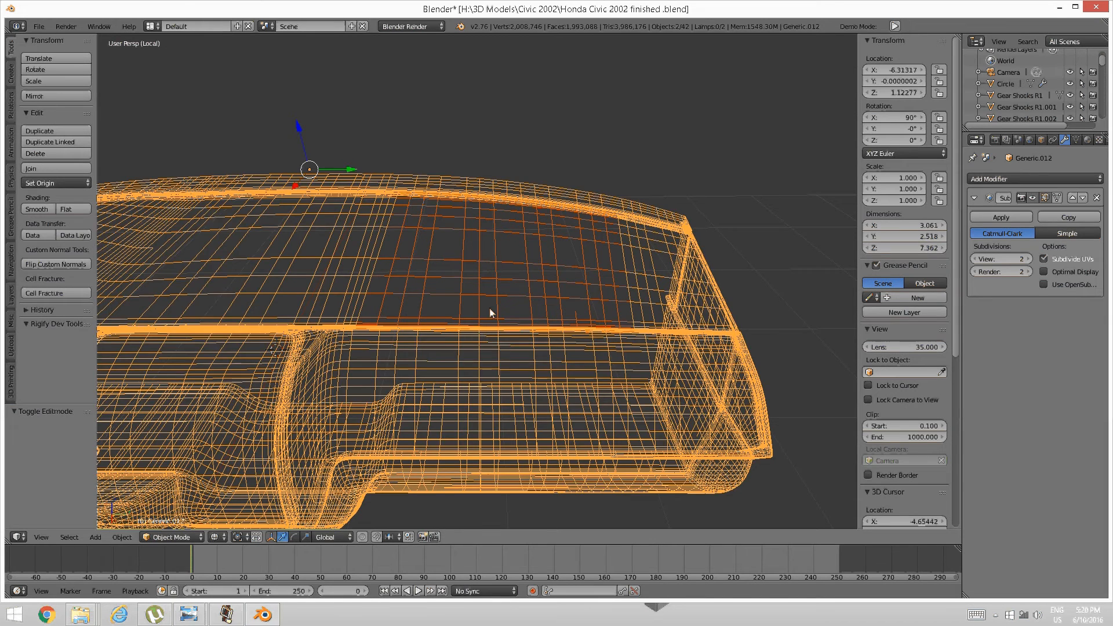
Join the panel into Generic.012, then return to Edit Mode with solid shading.
{"action": "right_click", "coordinate": [498, 293]}
{"action": "right_click", "coordinate": [478, 366], "text": "shift"}
{"action": "key", "text": "ctrl+j"}
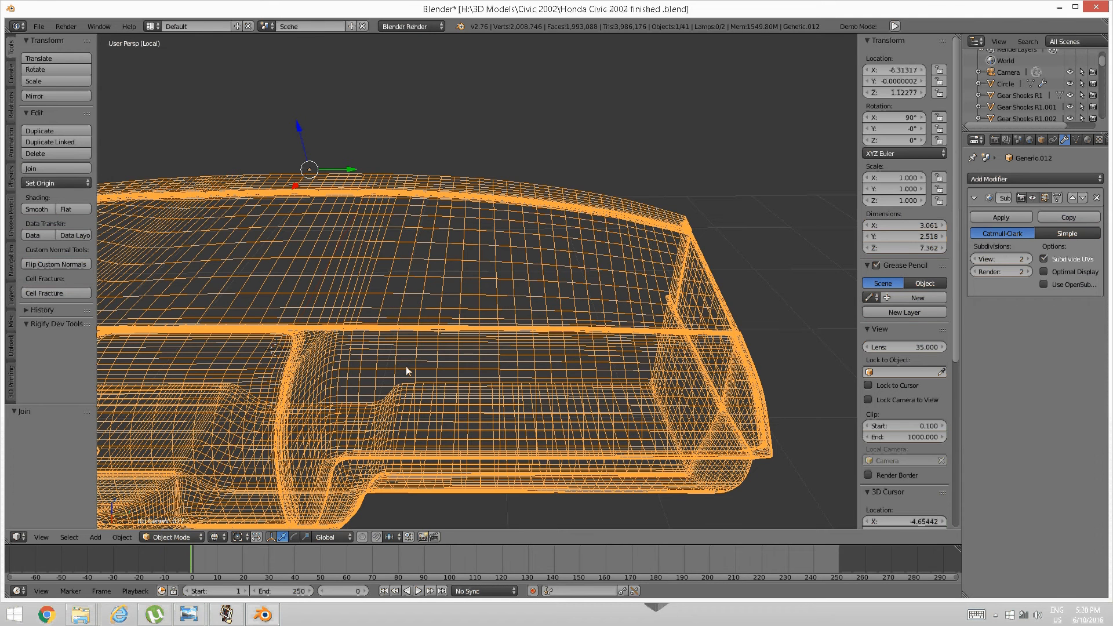
{"action": "key", "text": "Tab"}
{"action": "left_click", "coordinate": [525, 340]}
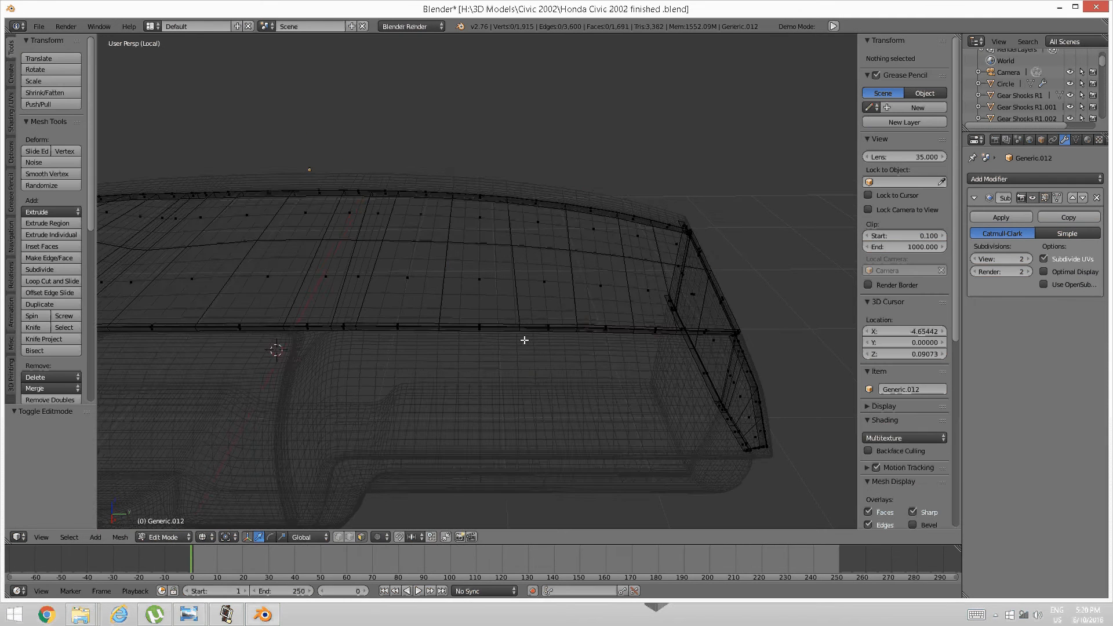
{"action": "key", "text": "z"}
{"action": "left_click", "coordinate": [523, 410]}
Isolate the glovebox panel by selecting it linked, inverting, and hiding the rest.
{"action": "right_click", "coordinate": [499, 295]}
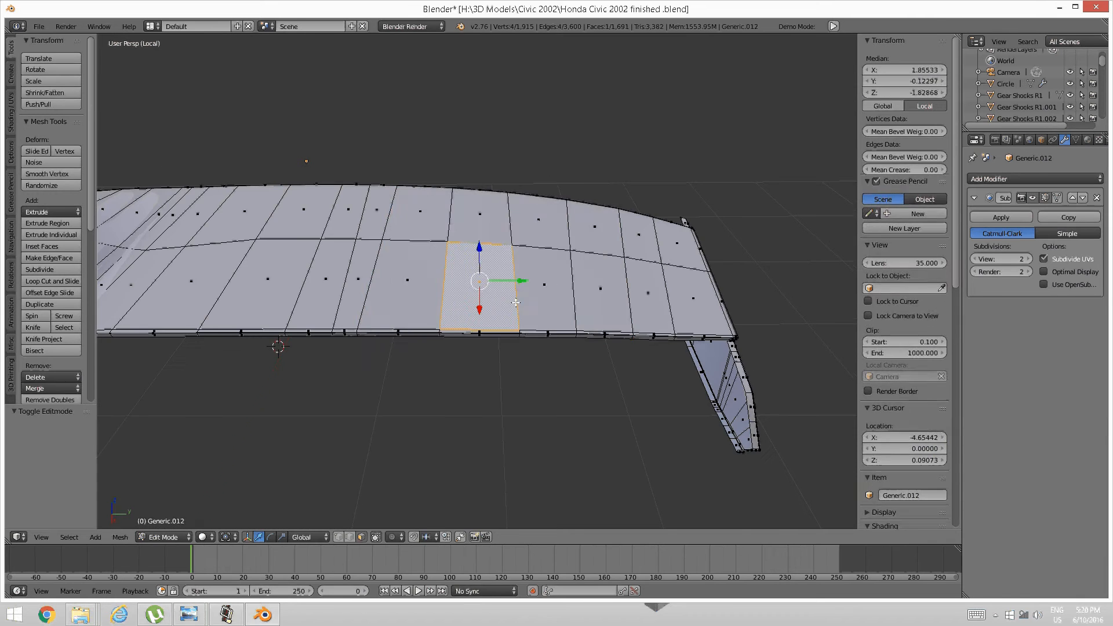
{"action": "key", "text": "ctrl+l"}
{"action": "key", "text": "ctrl+i"}
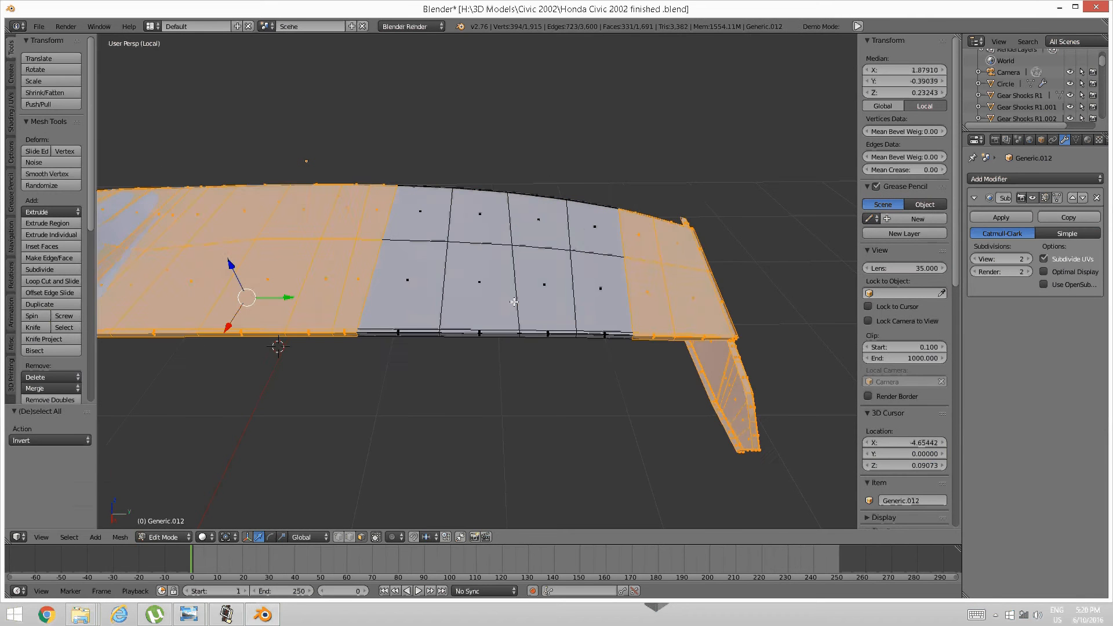
{"action": "key", "text": "h"}
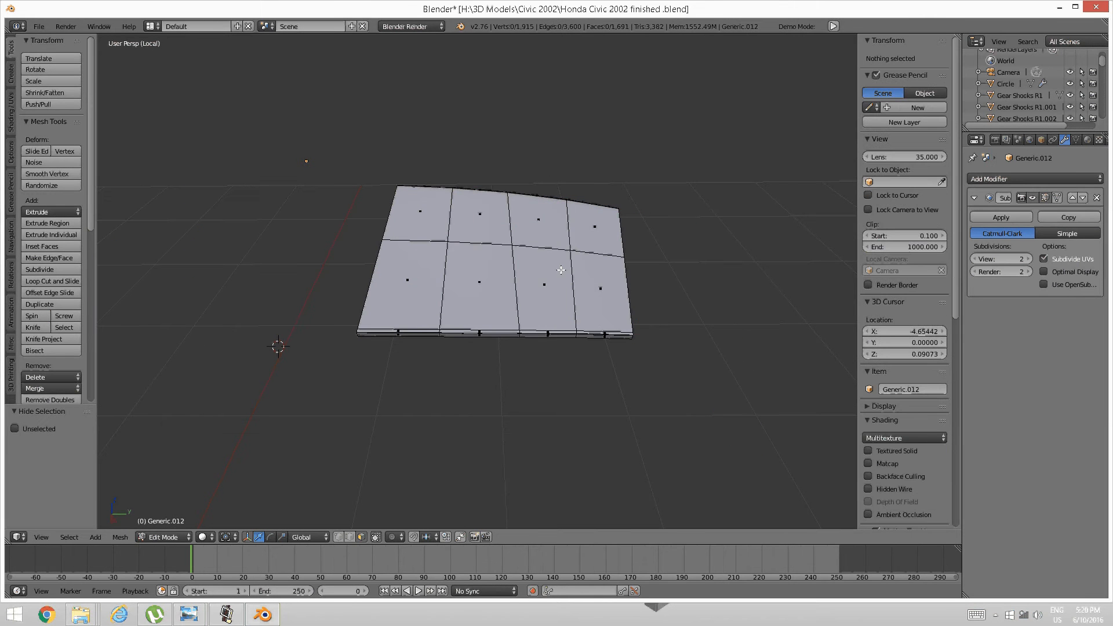
{"action": "scroll", "coordinate": [502, 315], "scroll_direction": "up", "scroll_amount": 4}
{"action": "middle_click_drag", "start_coordinate": [502, 315], "coordinate": [561, 296]}
{"action": "middle_click_drag", "start_coordinate": [495, 335], "coordinate": [499, 325]}
In edge select mode, pick the panel's front edge loop, dropping the corner edge.
{"action": "key", "text": "ctrl+Tab"}
{"action": "left_click", "coordinate": [459, 325]}
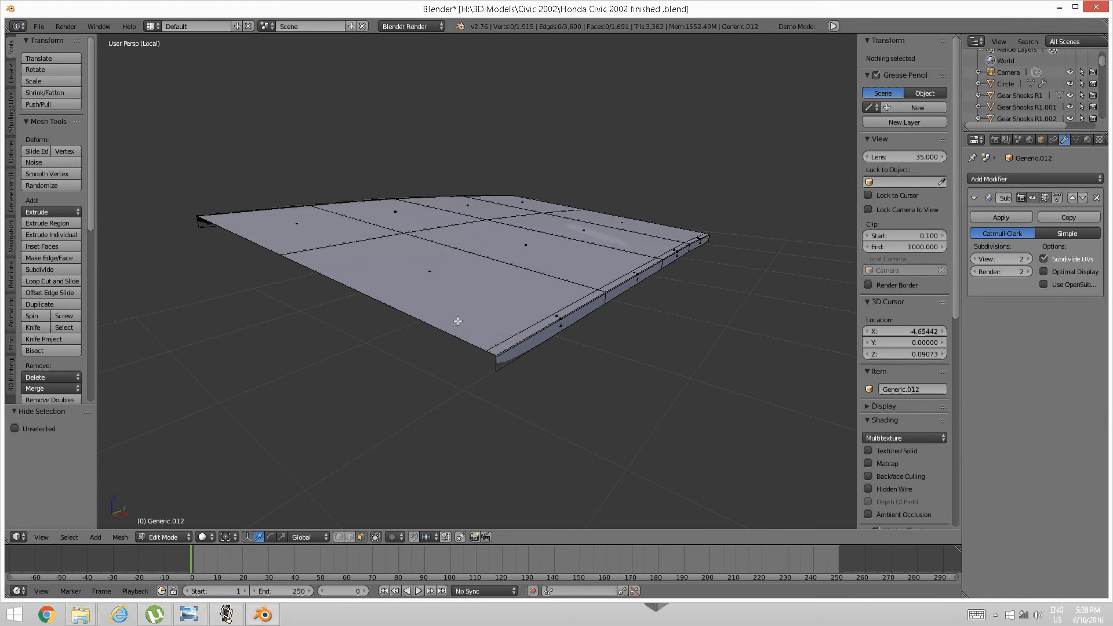
{"action": "key", "text": "ctrl+Tab"}
{"action": "left_click", "coordinate": [449, 308]}
{"action": "right_click", "coordinate": [447, 330]}
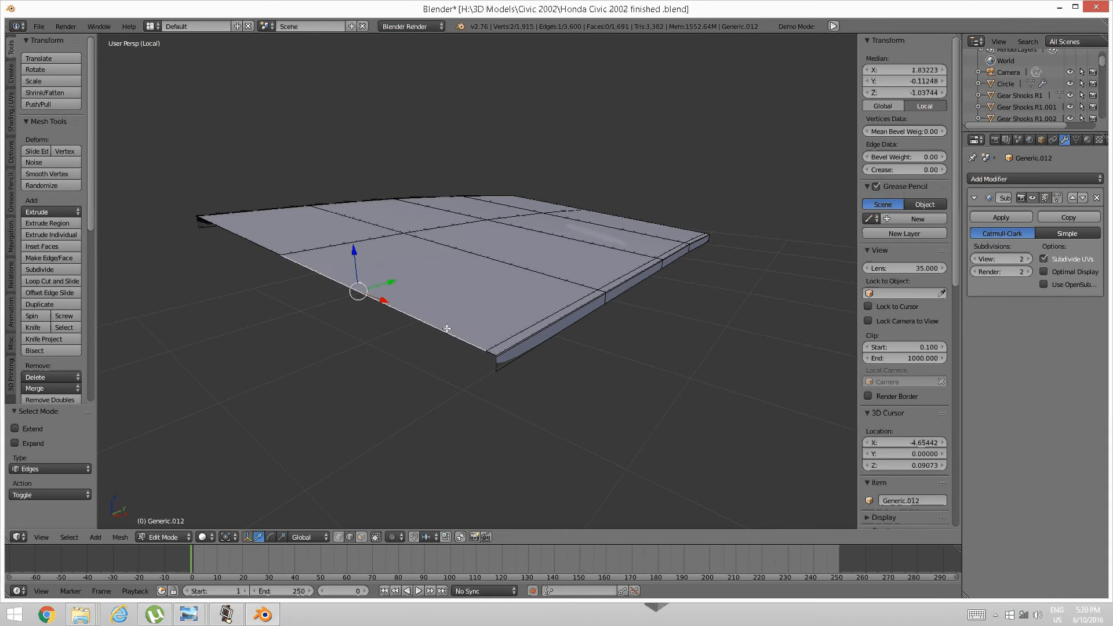
{"action": "right_click", "coordinate": [448, 329], "text": "alt"}
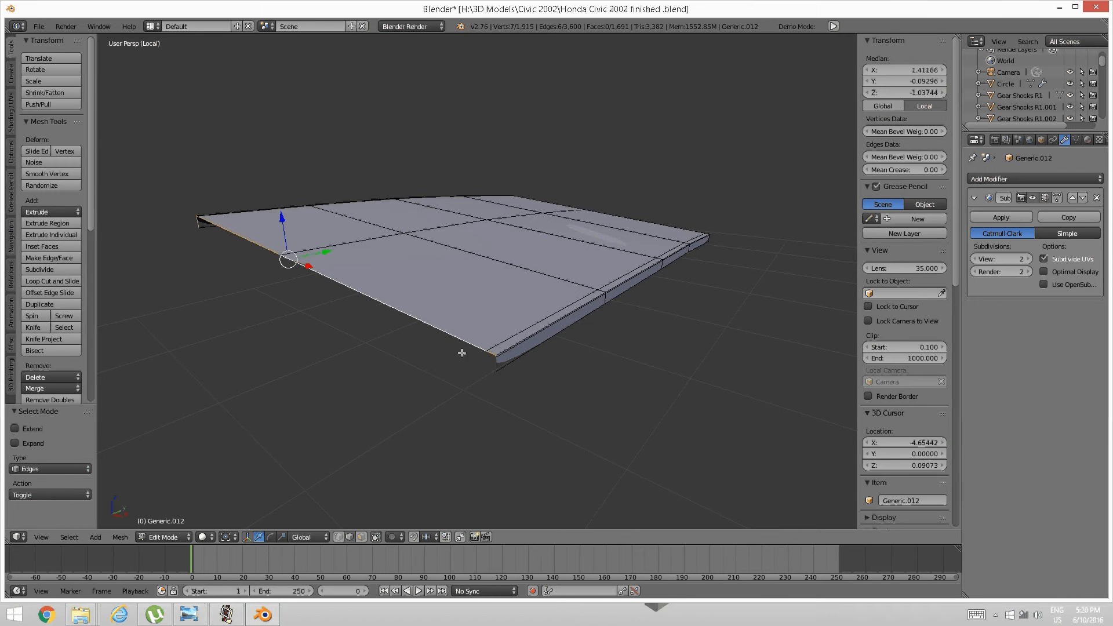
{"action": "scroll", "coordinate": [492, 360], "scroll_direction": "up", "scroll_amount": 3}
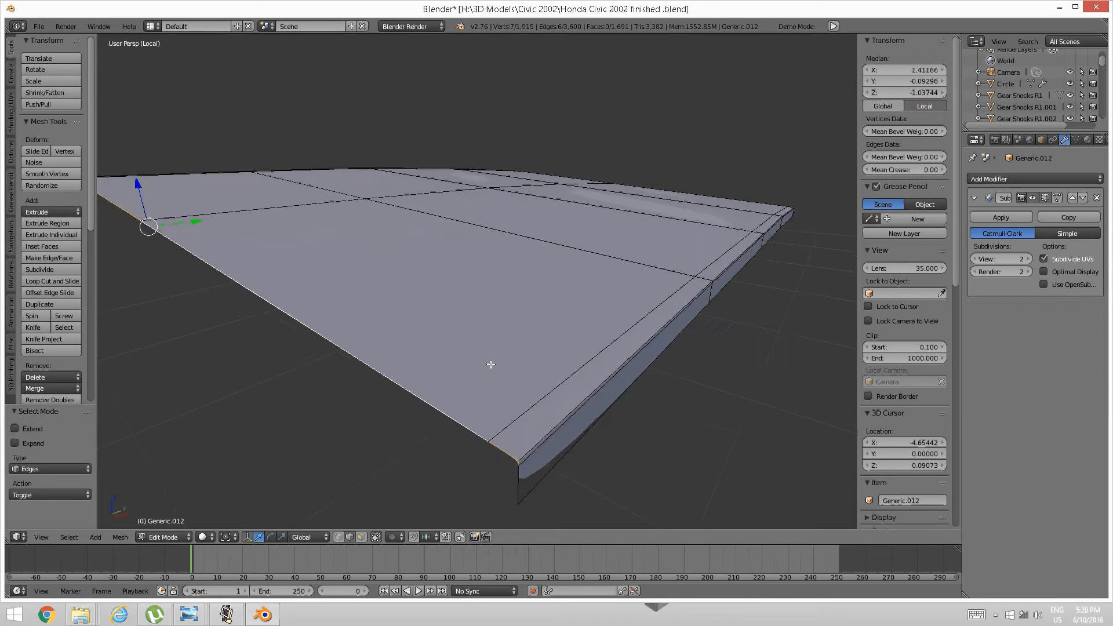
{"action": "right_click", "coordinate": [513, 414], "text": "shift"}
{"action": "scroll", "coordinate": [446, 371], "scroll_direction": "down", "scroll_amount": 3}
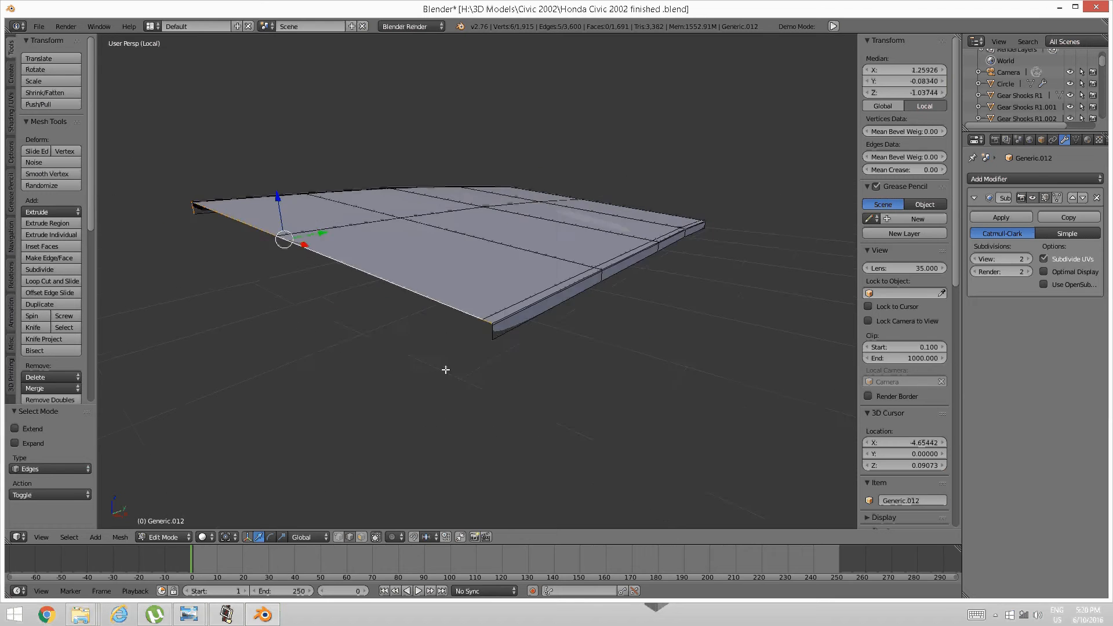
{"action": "middle_click_drag", "start_coordinate": [444, 369], "coordinate": [582, 369]}
Select the right-side and front edge loops, deselecting stray corner edges and vertices.
{"action": "right_click", "coordinate": [540, 346]}
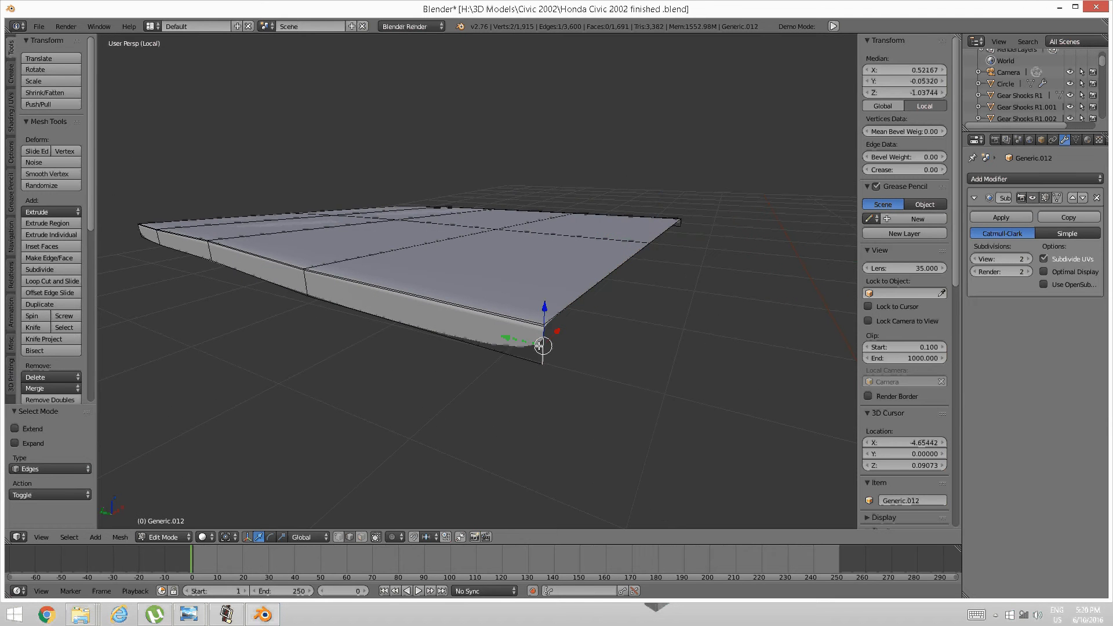
{"action": "right_click", "coordinate": [545, 343], "text": "alt"}
{"action": "middle_click_drag", "start_coordinate": [545, 342], "coordinate": [541, 374]}
{"action": "right_click", "coordinate": [588, 371], "text": "shift"}
{"action": "right_click", "coordinate": [587, 353], "text": "shift"}
{"action": "right_click", "coordinate": [475, 349], "text": "alt+shift"}
{"action": "scroll", "coordinate": [480, 352], "scroll_direction": "up", "scroll_amount": 2}
{"action": "mouse_move", "coordinate": [481, 352]}
{"action": "middle_mouse_down", "text": "shift"}
{"action": "mouse_move", "coordinate": [473, 328]}
{"action": "mouse_move", "coordinate": [470, 341]}
{"action": "middle_mouse_up", "text": "shift"}
{"action": "right_click", "coordinate": [469, 341], "text": "shift"}
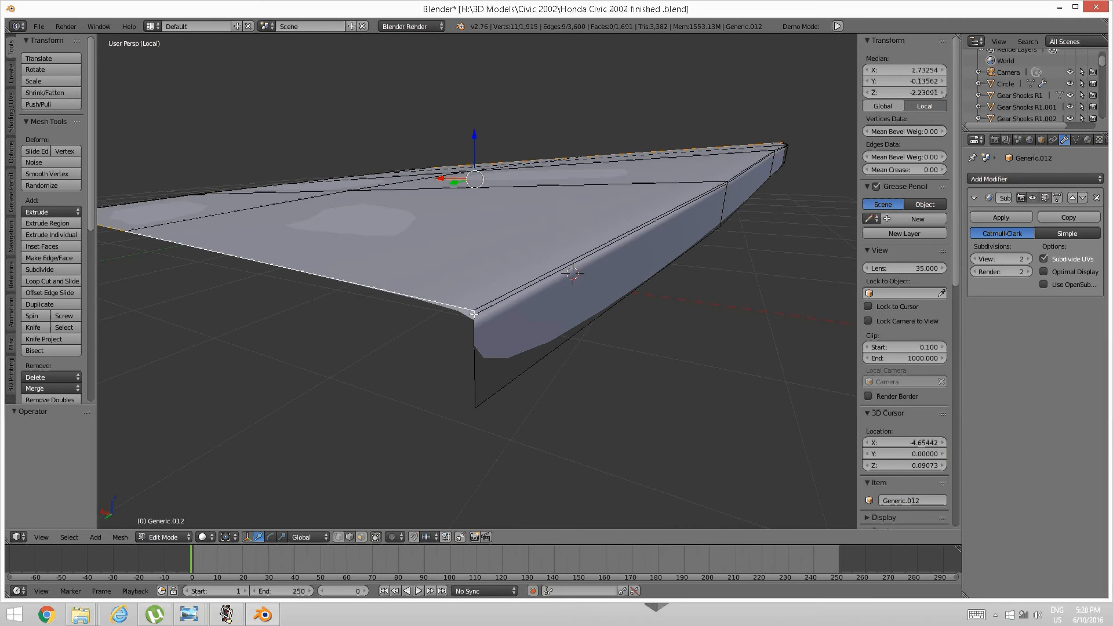
{"action": "right_click", "coordinate": [474, 313], "text": "shift"}
{"action": "scroll", "coordinate": [458, 342], "scroll_direction": "down", "scroll_amount": 3}
{"action": "middle_click_drag", "start_coordinate": [484, 343], "coordinate": [524, 311]}
Deselect the bottom corner vertex and another vertex from the lip edge selection.
{"action": "scroll", "coordinate": [551, 330], "scroll_direction": "up", "scroll_amount": 2}
{"action": "scroll", "coordinate": [524, 310], "scroll_direction": "up", "scroll_amount": 1}
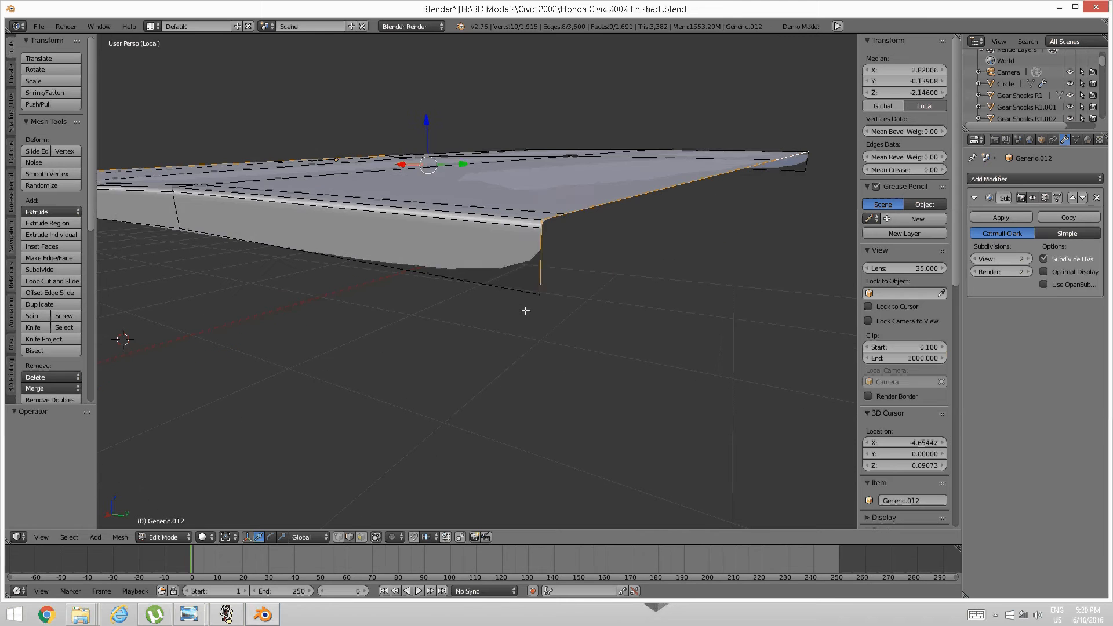
{"action": "right_click", "coordinate": [540, 280], "text": "shift"}
{"action": "right_click", "coordinate": [540, 223], "text": "shift"}
{"action": "scroll", "coordinate": [541, 223], "scroll_direction": "down", "scroll_amount": 2}
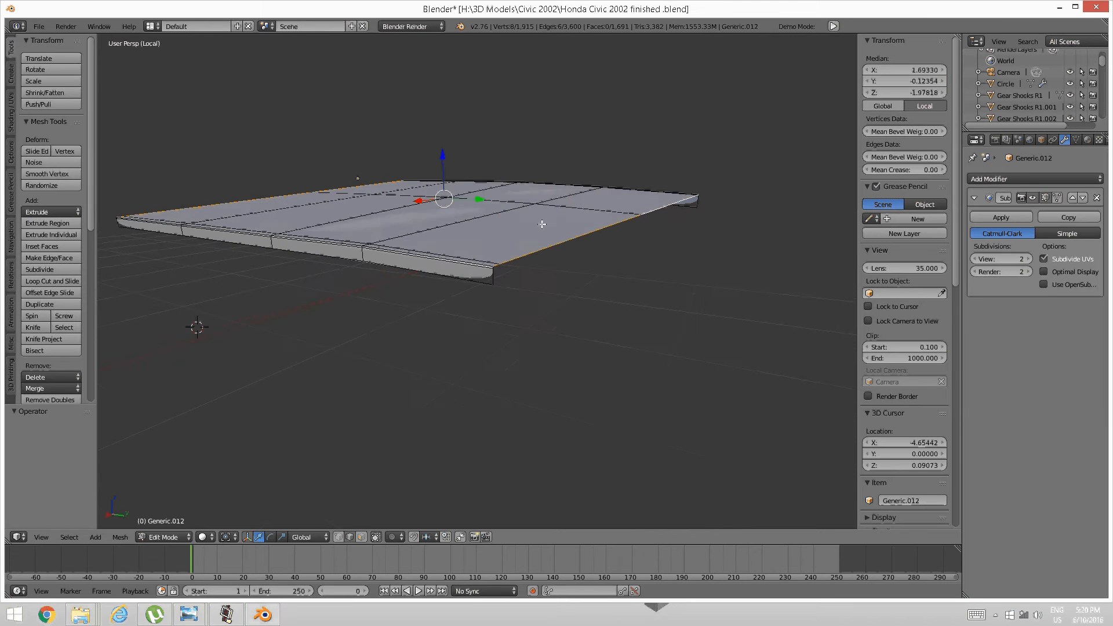
{"action": "scroll", "coordinate": [532, 264], "scroll_direction": "down", "scroll_amount": 2}
{"action": "middle_click_drag", "start_coordinate": [440, 233], "coordinate": [522, 293]}
{"action": "scroll", "coordinate": [533, 263], "scroll_direction": "up", "scroll_amount": 2}
{"action": "scroll", "coordinate": [536, 270], "scroll_direction": "up", "scroll_amount": 2}
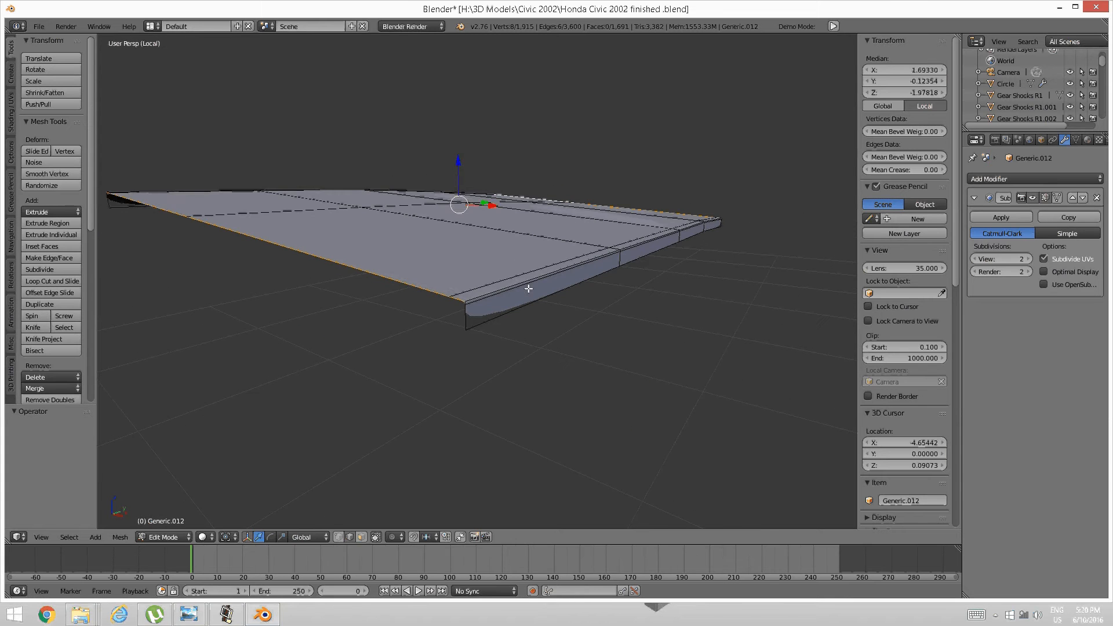
Extrude the selected front edges straight down along Z to form the panel's lower lip.
{"action": "key", "text": "e"}
{"action": "key", "text": "z"}
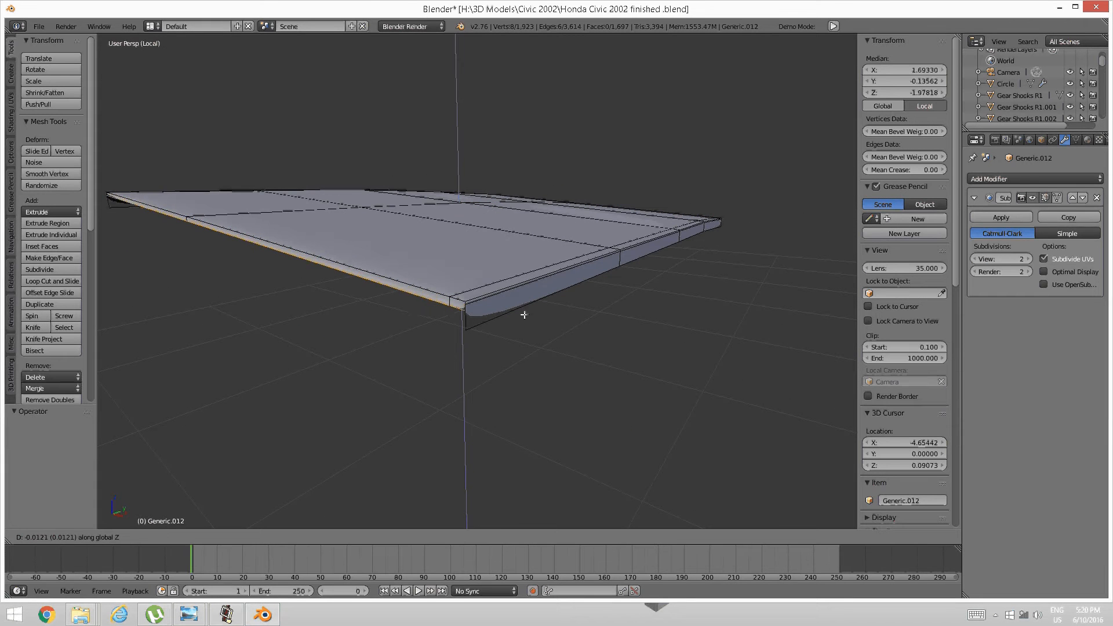
{"action": "left_click", "coordinate": [527, 364]}
{"action": "key", "text": "a"}
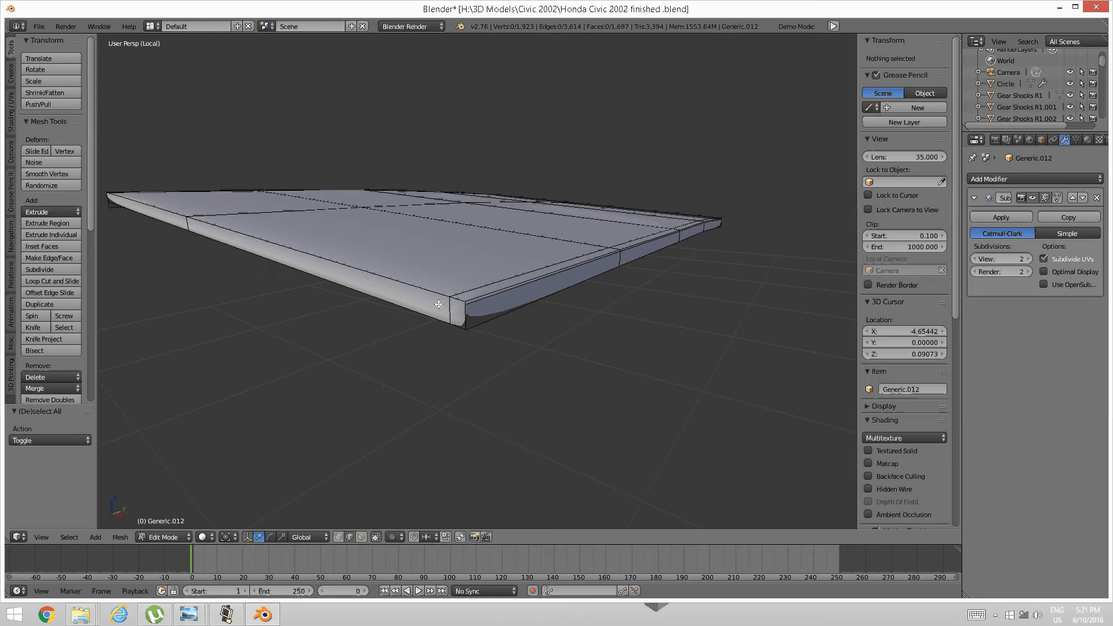
Add an edge loop along the panel's side with a loop cut.
{"action": "key", "text": "ctrl+r"}
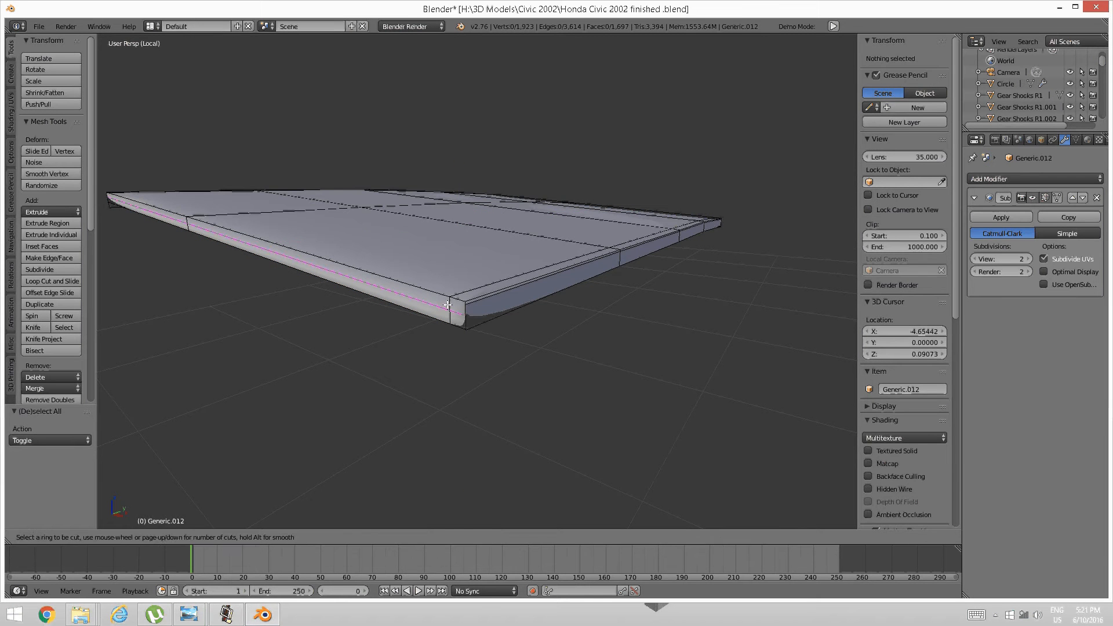
{"action": "left_click", "coordinate": [443, 300]}
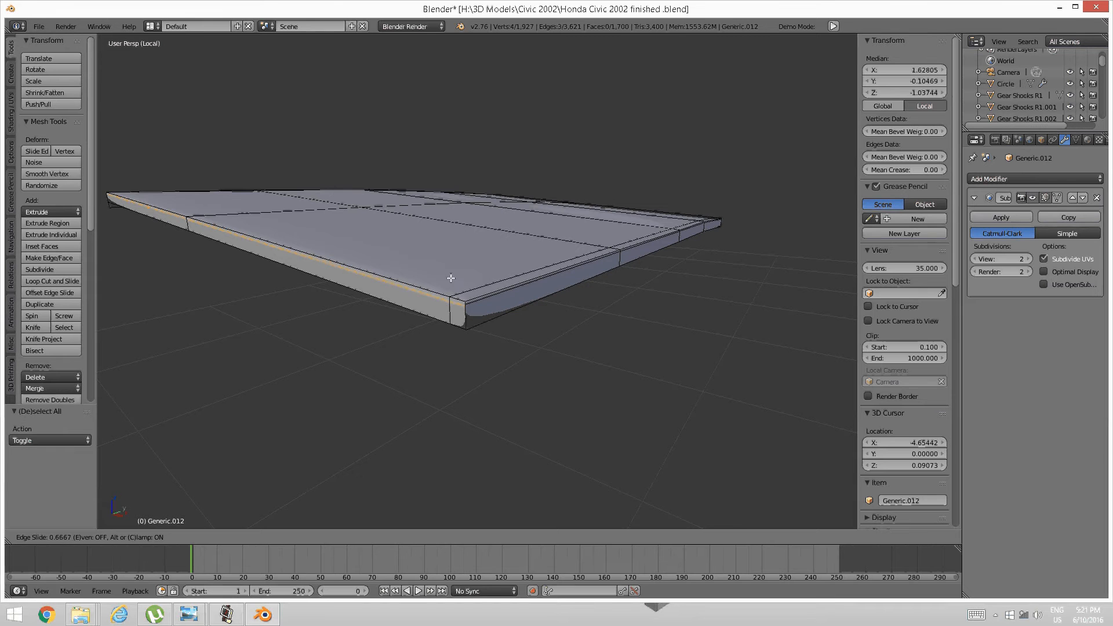
{"action": "left_click", "coordinate": [446, 261]}
{"action": "key", "text": "a"}
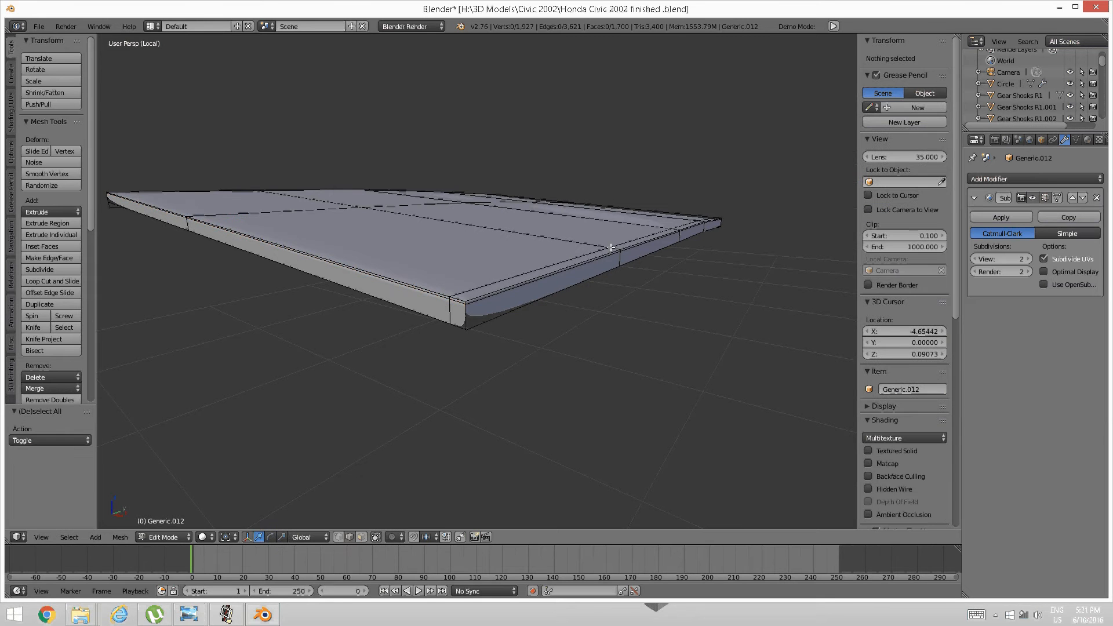
Cut a second edge loop along the panel's long front edge, then clear the selection.
{"action": "middle_click_drag", "start_coordinate": [571, 254], "coordinate": [467, 253]}
{"action": "scroll", "coordinate": [467, 253], "scroll_direction": "up", "scroll_amount": 2}
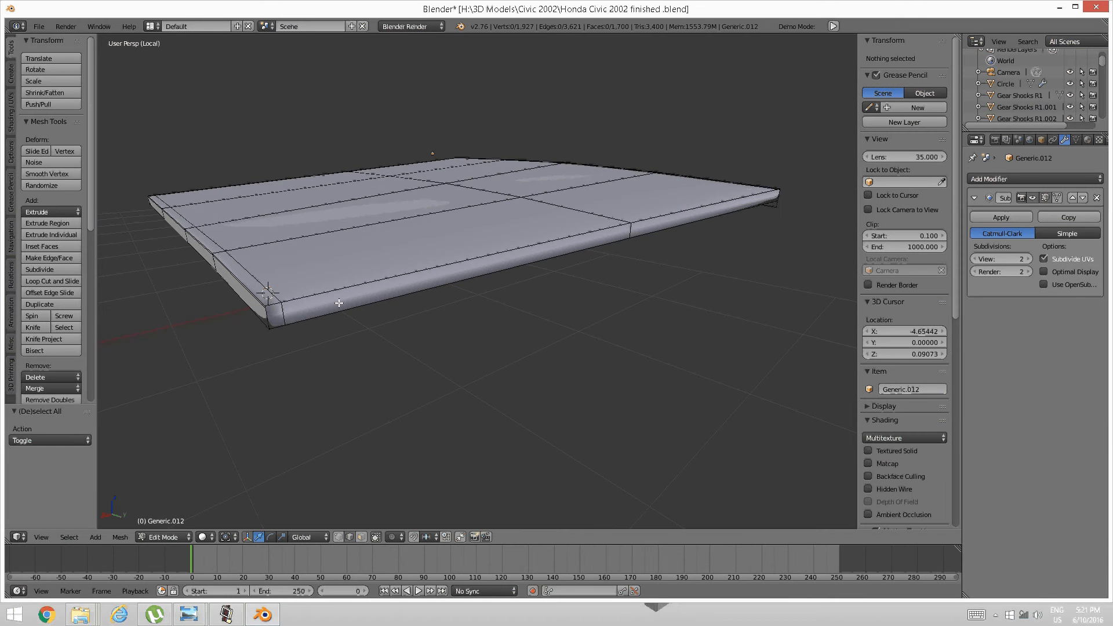
{"action": "key", "text": "ctrl+r"}
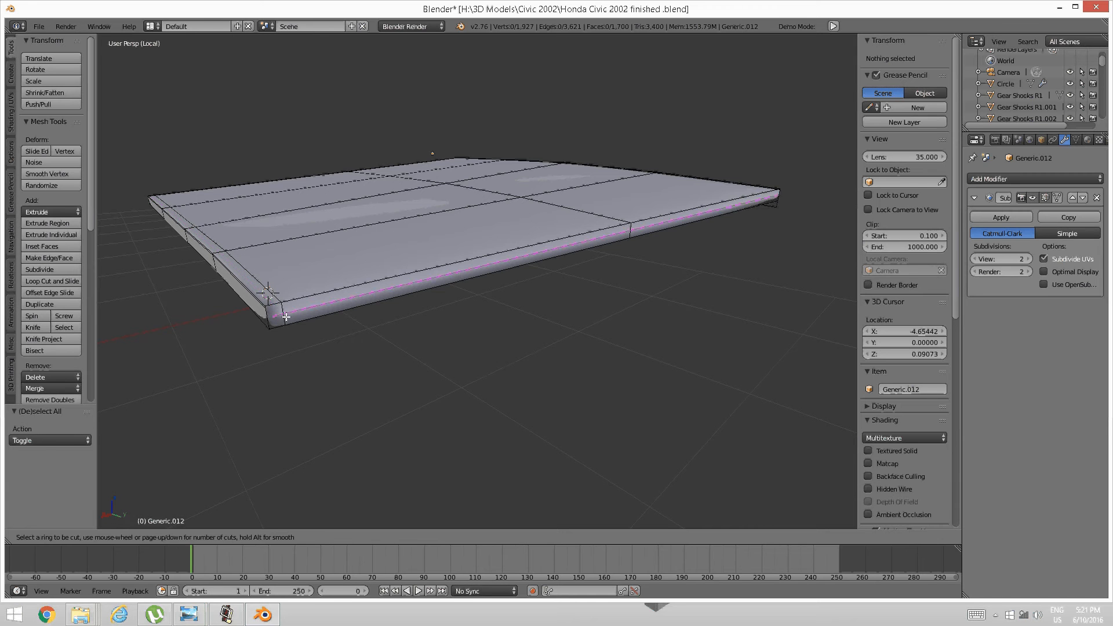
{"action": "left_click", "coordinate": [281, 314]}
{"action": "left_click", "coordinate": [284, 306]}
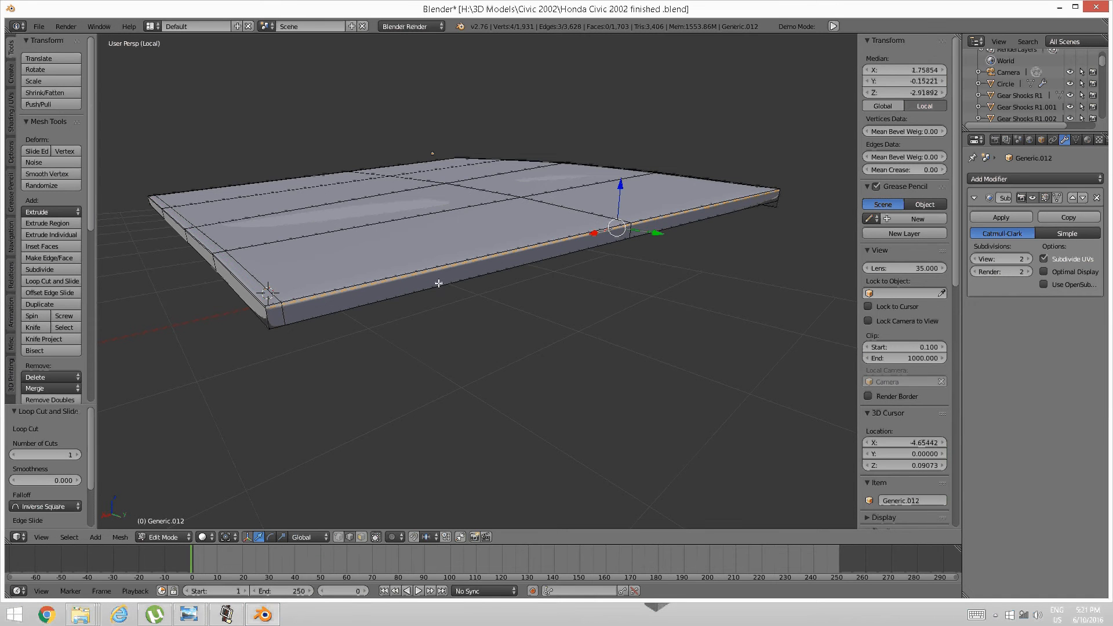
{"action": "middle_click_drag", "start_coordinate": [437, 286], "coordinate": [405, 280]}
{"action": "scroll", "coordinate": [490, 296], "scroll_direction": "up", "scroll_amount": 3}
{"action": "mouse_move", "coordinate": [490, 297]}
{"action": "middle_mouse_down"}
{"action": "mouse_move", "coordinate": [504, 305]}
{"action": "mouse_move", "coordinate": [482, 301]}
{"action": "middle_mouse_up"}
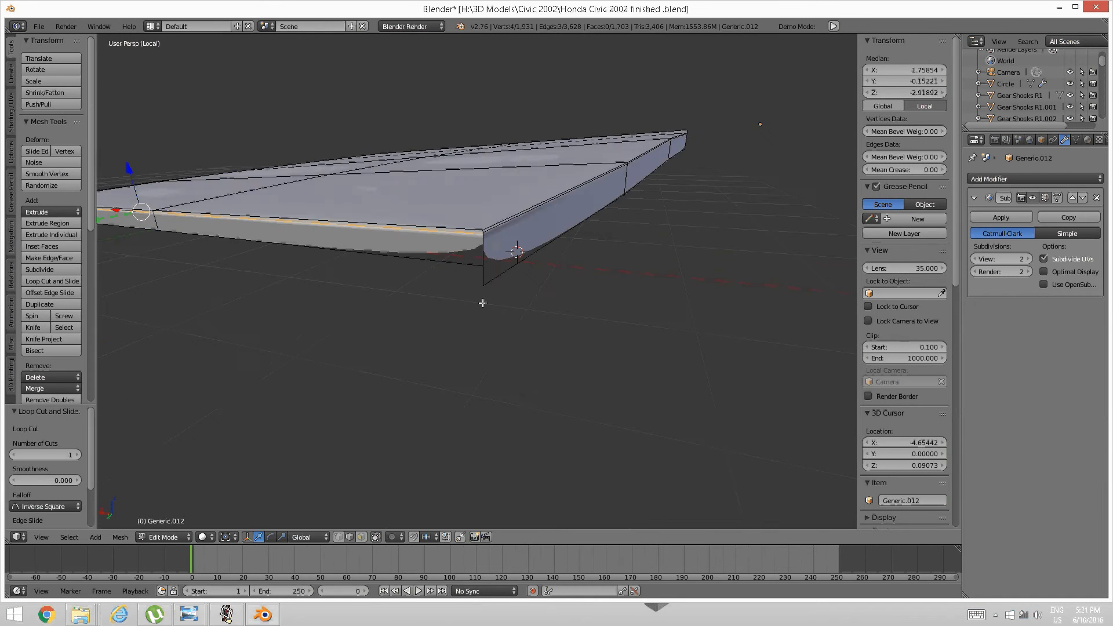
{"action": "key", "text": "a"}
{"action": "key", "text": "ctrl+Tab"}
In vertex select mode, lower one lip corner vertex slightly along Z.
{"action": "left_click", "coordinate": [445, 279]}
{"action": "right_click", "coordinate": [479, 264]}
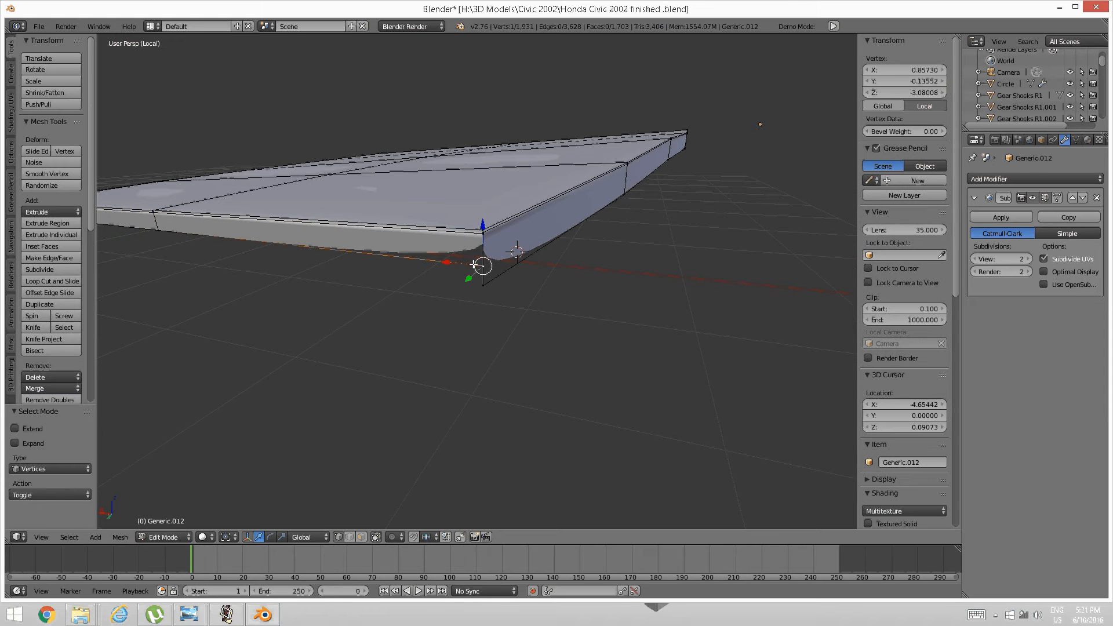
{"action": "key", "text": "g"}
{"action": "key", "text": "z"}
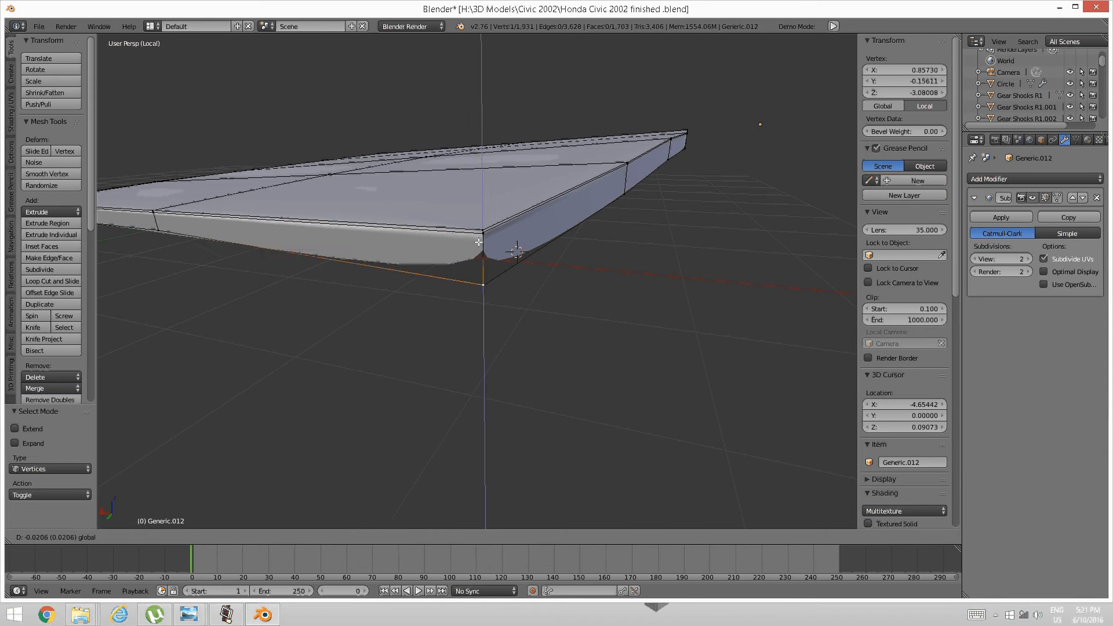
{"action": "left_click", "coordinate": [482, 228]}
Start a Z move on the other front corner vertex, then cancel it and deselect.
{"action": "middle_click_drag", "start_coordinate": [482, 227], "coordinate": [389, 259]}
{"action": "scroll", "coordinate": [389, 259], "scroll_direction": "up", "scroll_amount": 3}
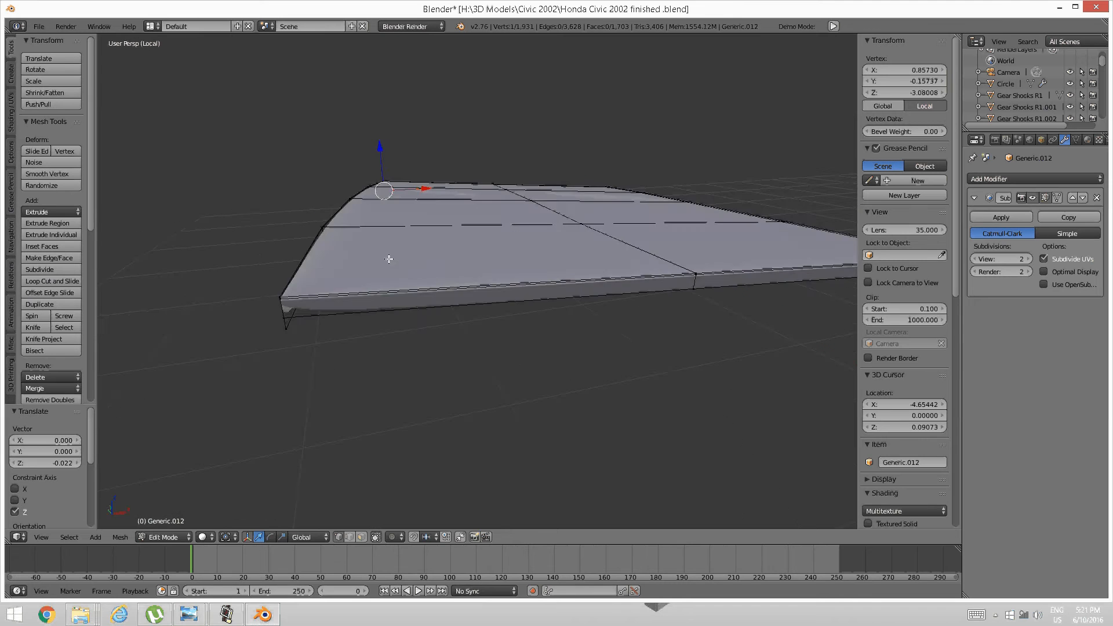
{"action": "middle_click_drag", "start_coordinate": [342, 297], "coordinate": [351, 340]}
{"action": "right_click", "coordinate": [346, 346]}
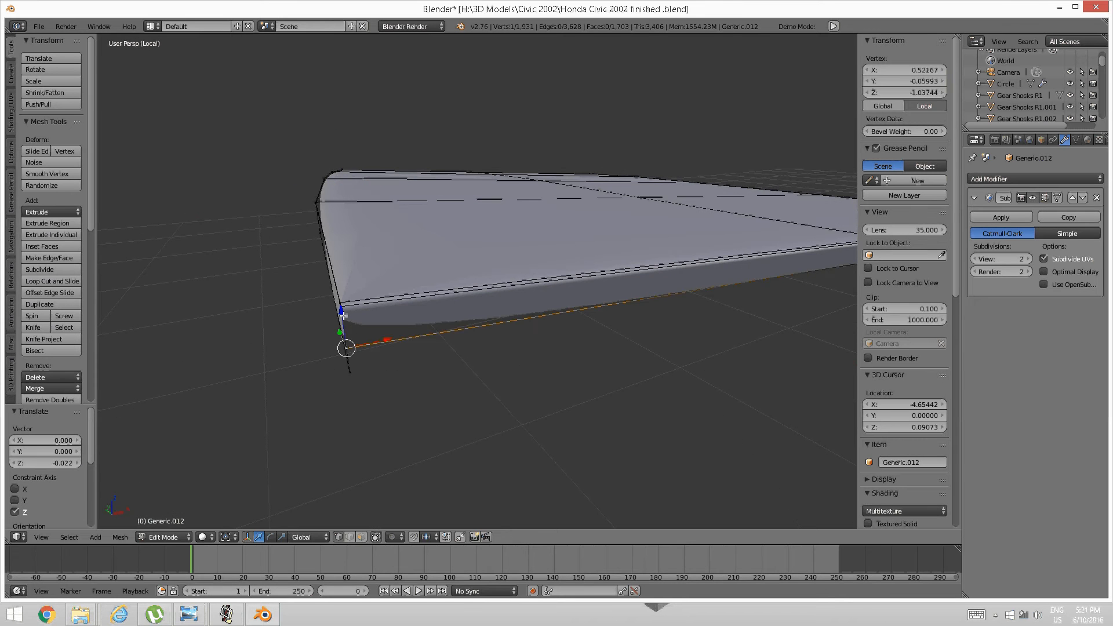
{"action": "key", "text": "g"}
{"action": "key", "text": "z"}
{"action": "key", "text": "Escape"}
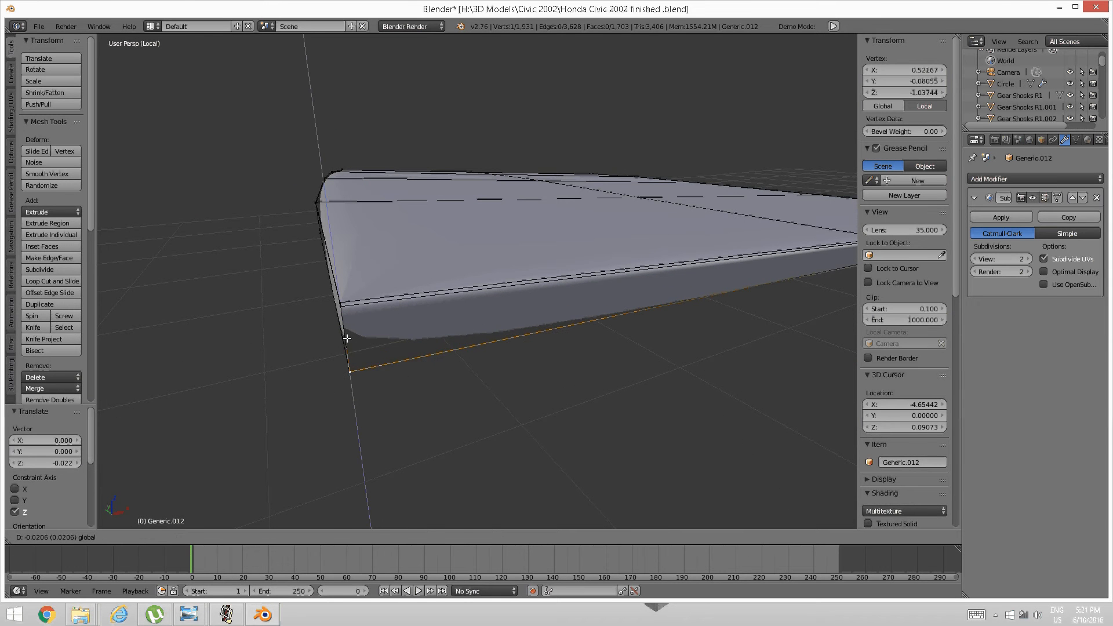
{"action": "key", "text": "a"}
Select two vertices on the lip's lower edge and lower them slightly.
{"action": "middle_click_drag", "start_coordinate": [338, 343], "coordinate": [339, 341]}
{"action": "middle_click_drag", "start_coordinate": [551, 284], "coordinate": [543, 282]}
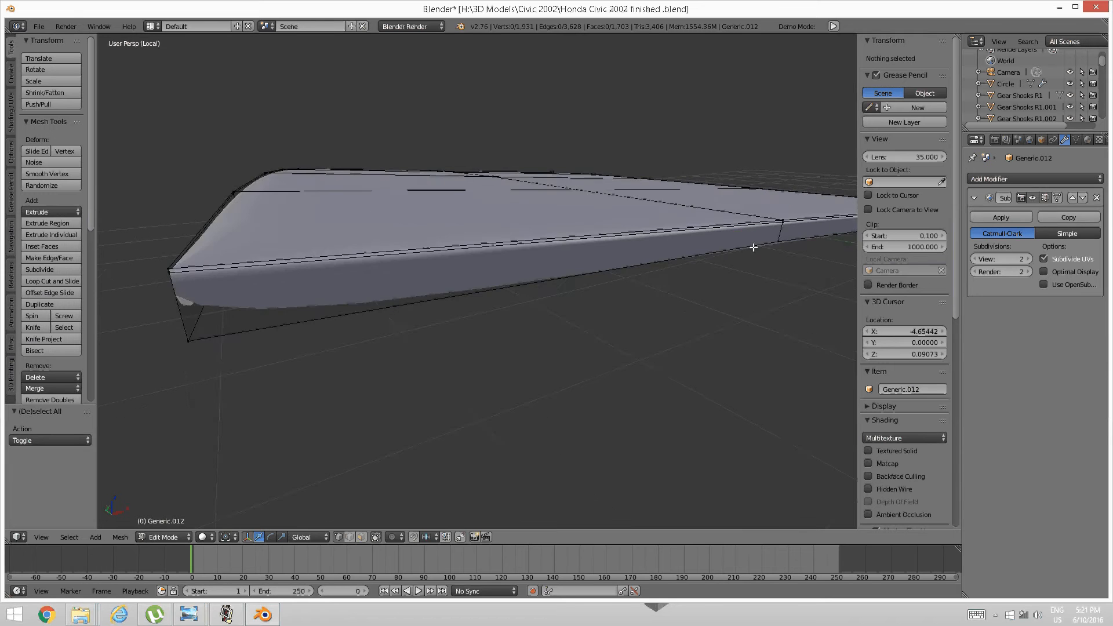
{"action": "right_click", "coordinate": [762, 252]}
{"action": "middle_click_drag", "start_coordinate": [763, 252], "coordinate": [400, 321]}
{"action": "right_click", "coordinate": [379, 214], "text": "shift"}
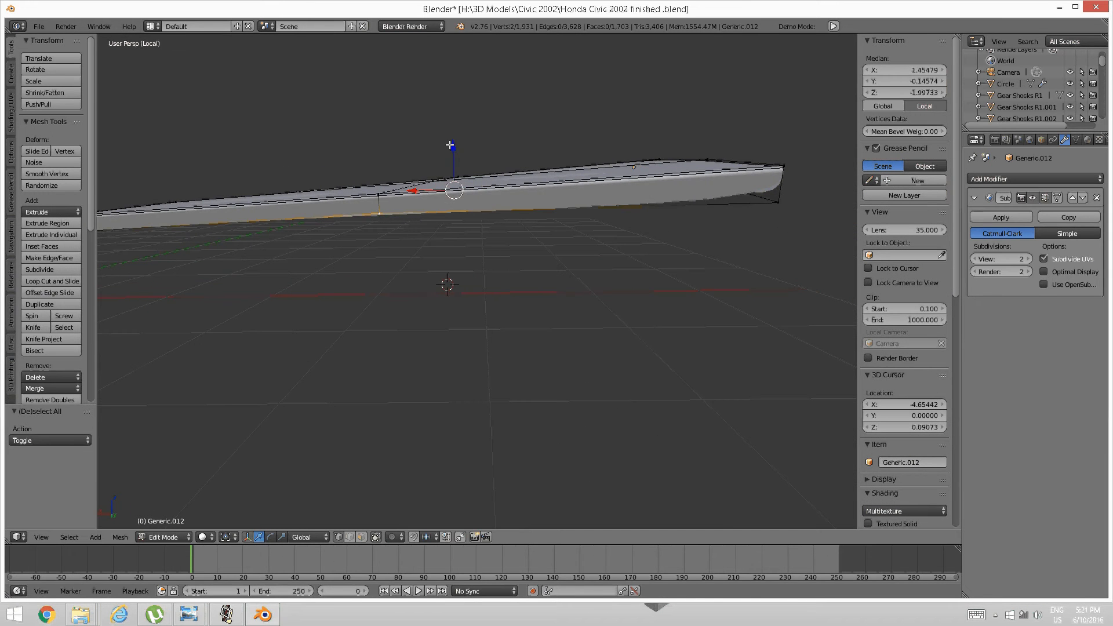
{"action": "left_click_drag", "start_coordinate": [450, 145], "coordinate": [447, 149]}
{"action": "mouse_move", "coordinate": [447, 150]}
{"action": "middle_mouse_down"}
{"action": "mouse_move", "coordinate": [526, 226]}
{"action": "mouse_move", "coordinate": [502, 238]}
{"action": "mouse_move", "coordinate": [484, 226]}
{"action": "mouse_move", "coordinate": [492, 273]}
{"action": "middle_mouse_up"}
Select a single corner vertex and switch the mesh to flat shading.
{"action": "key", "text": "a"}
{"action": "right_click", "coordinate": [475, 189]}
{"action": "key", "text": "z"}
{"action": "left_click", "coordinate": [550, 303]}
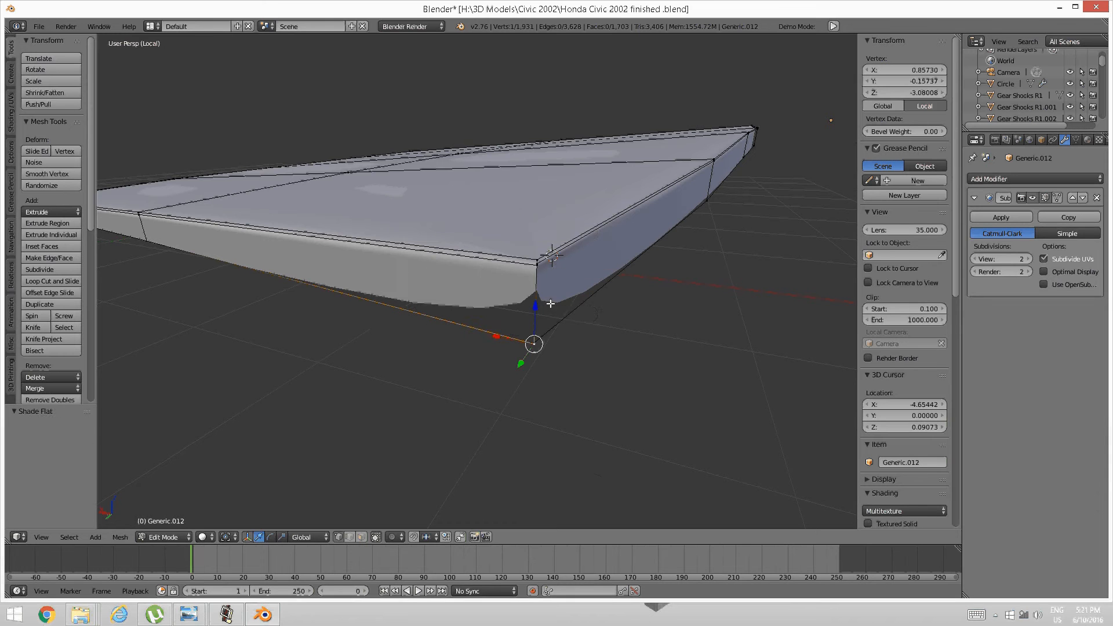
Switch to wireframe display and merge the first overlapping corner vertex pair at center.
{"action": "key", "text": "z"}
{"action": "left_click", "coordinate": [638, 303]}
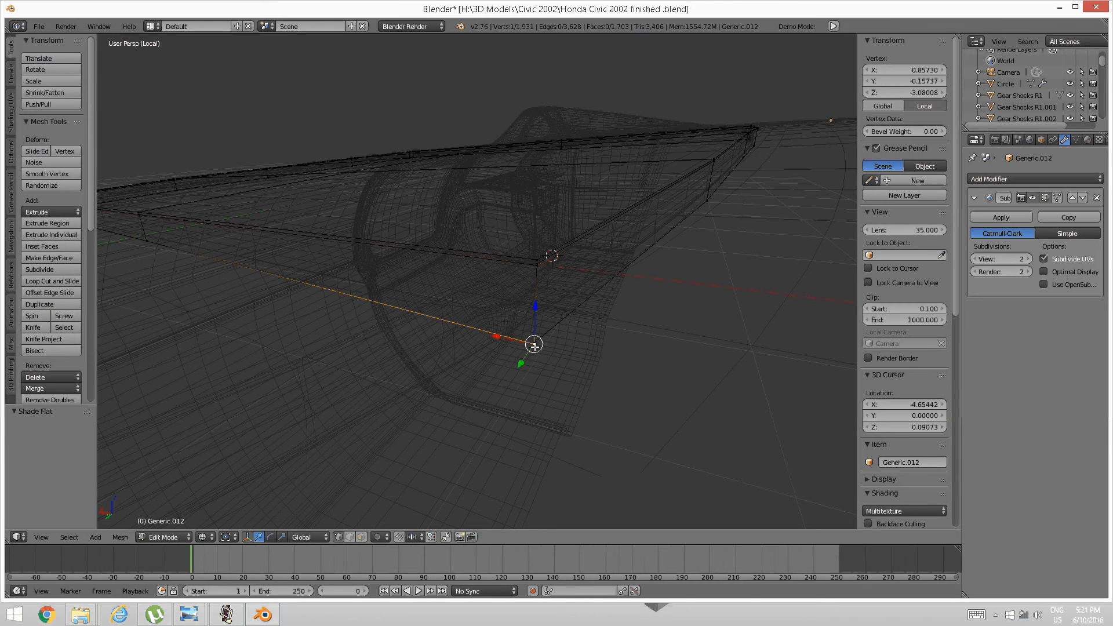
{"action": "right_click", "coordinate": [559, 398], "text": "shift"}
{"action": "key", "text": "alt+m"}
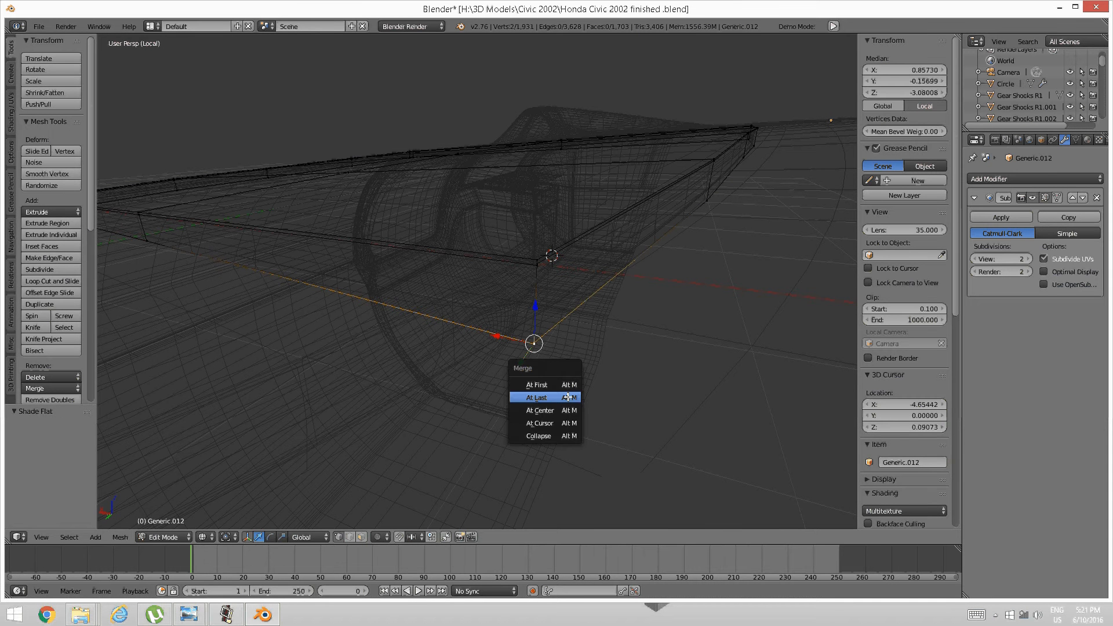
{"action": "left_click", "coordinate": [559, 410]}
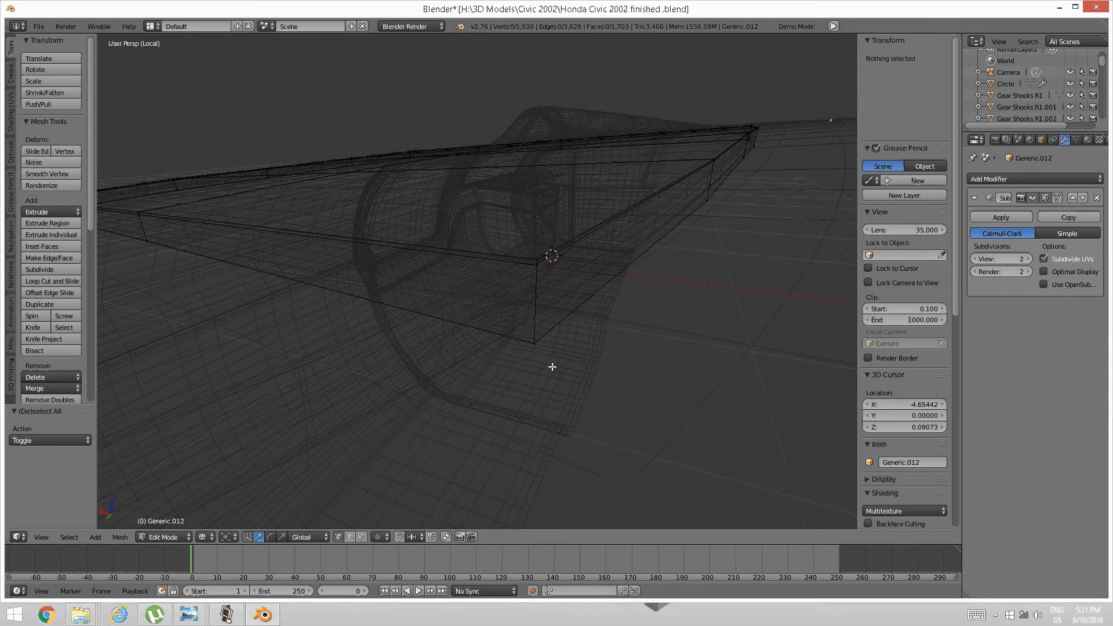
{"action": "key", "text": "a"}
{"action": "key", "text": "a"}
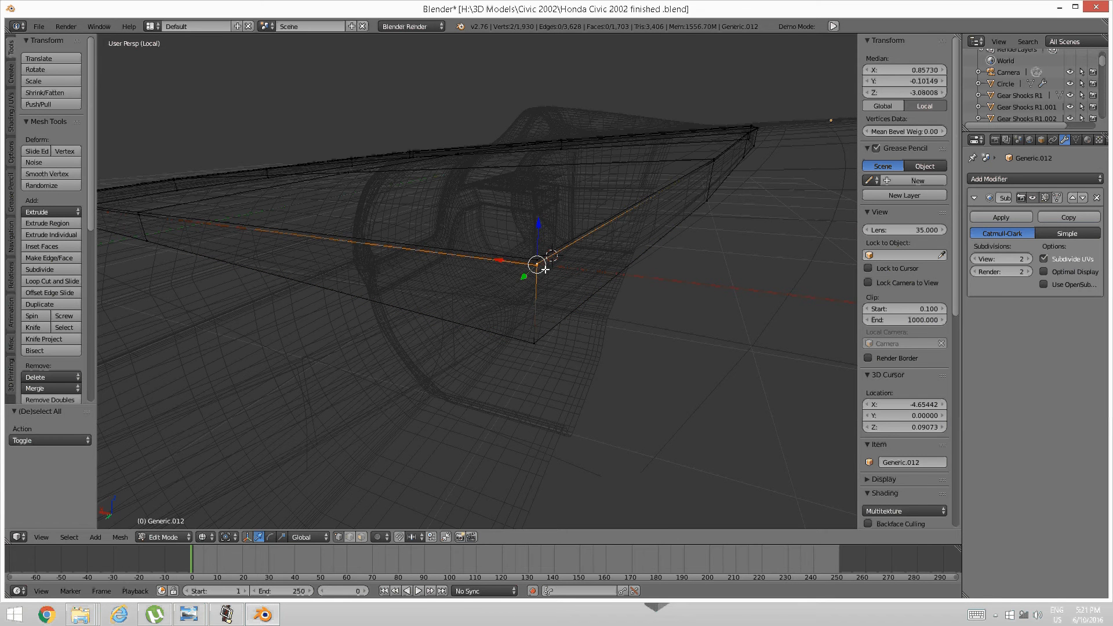
Merge two more overlapping vertex pairs at center, brush-selecting the corner pair.
{"action": "key", "text": "alt+m"}
{"action": "left_click", "coordinate": [544, 266]}
{"action": "key", "text": "a"}
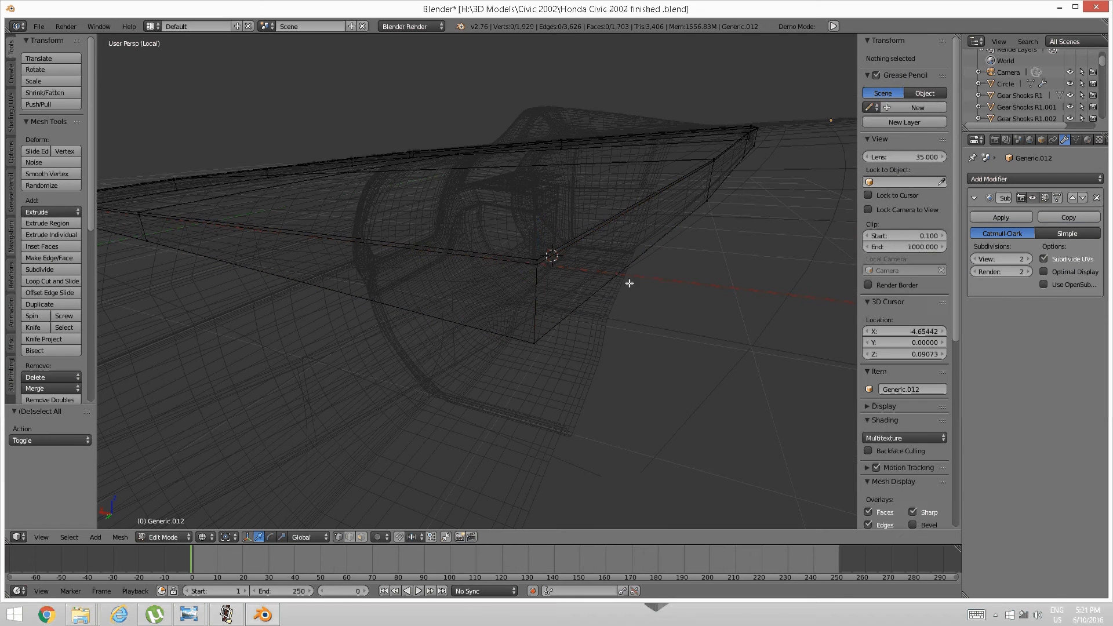
{"action": "mouse_move", "coordinate": [629, 283]}
{"action": "middle_mouse_down"}
{"action": "mouse_move", "coordinate": [544, 281]}
{"action": "mouse_move", "coordinate": [492, 300]}
{"action": "mouse_move", "coordinate": [472, 350]}
{"action": "middle_mouse_up"}
{"action": "key", "text": "c"}
{"action": "left_click", "coordinate": [462, 359]}
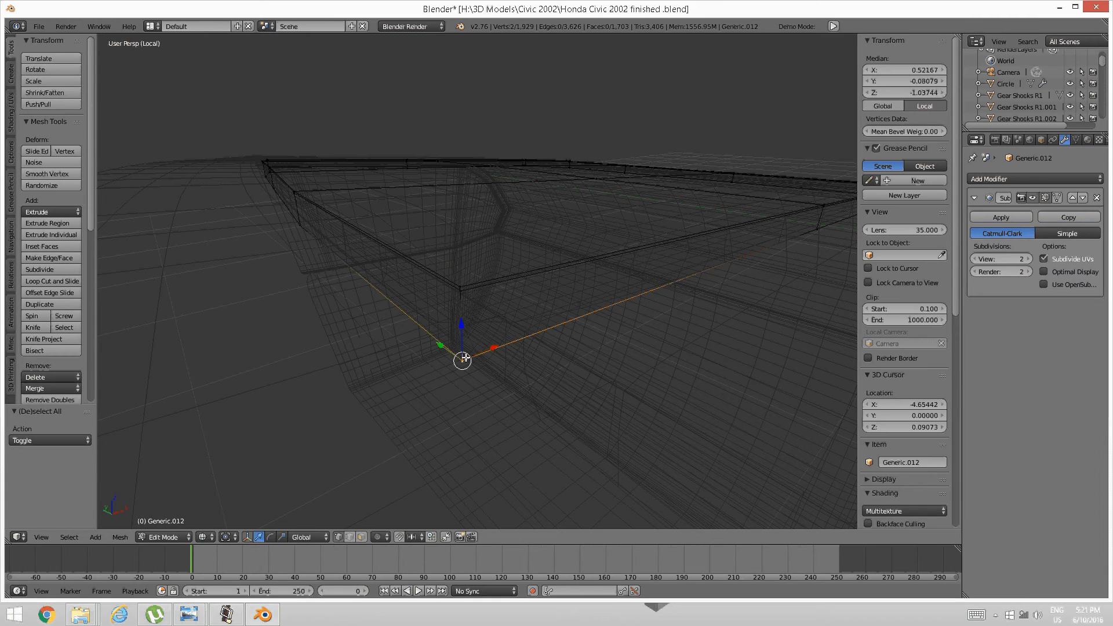
{"action": "key", "text": "alt+m"}
{"action": "left_click", "coordinate": [454, 355]}
{"action": "key", "text": "a"}
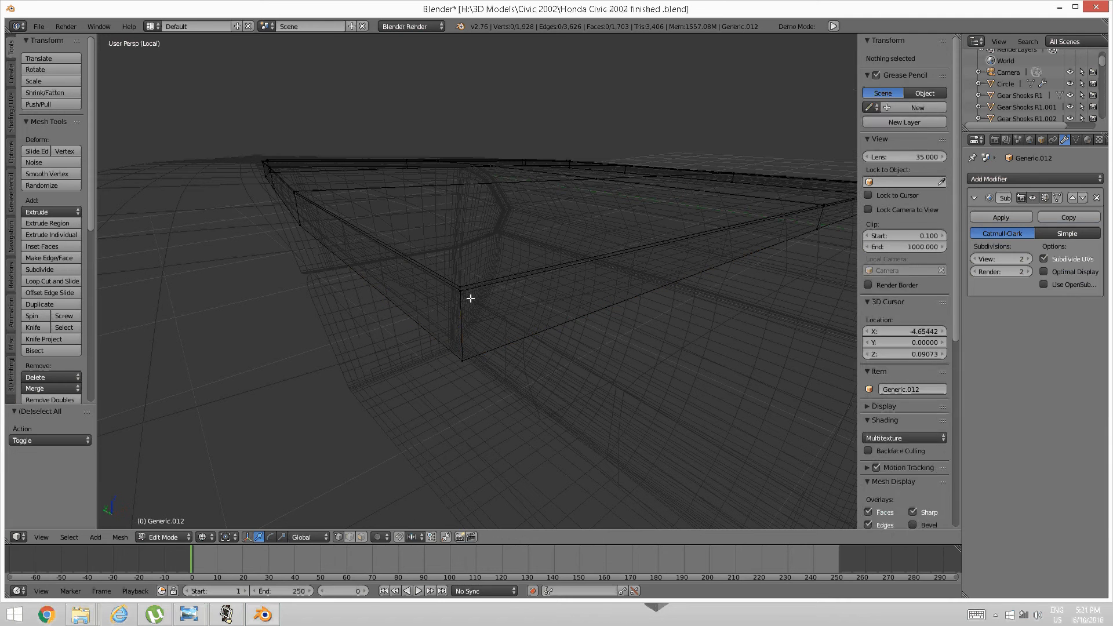
Brush-select the next corner's two vertices and merge them at center.
{"action": "key", "text": "c"}
{"action": "left_click", "coordinate": [461, 291]}
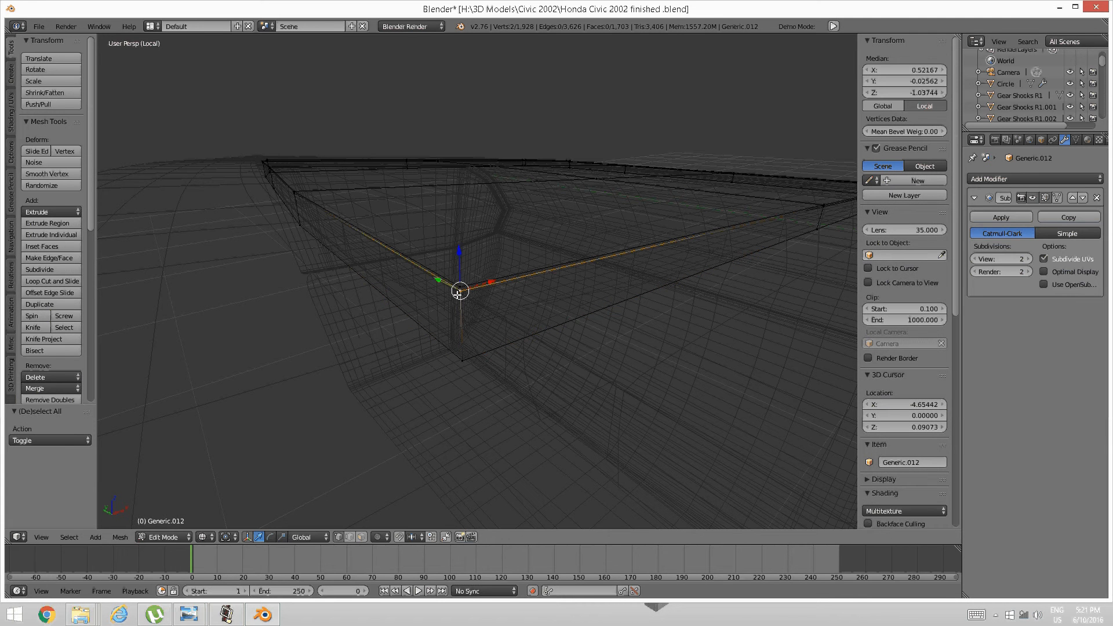
{"action": "key", "text": "alt+m"}
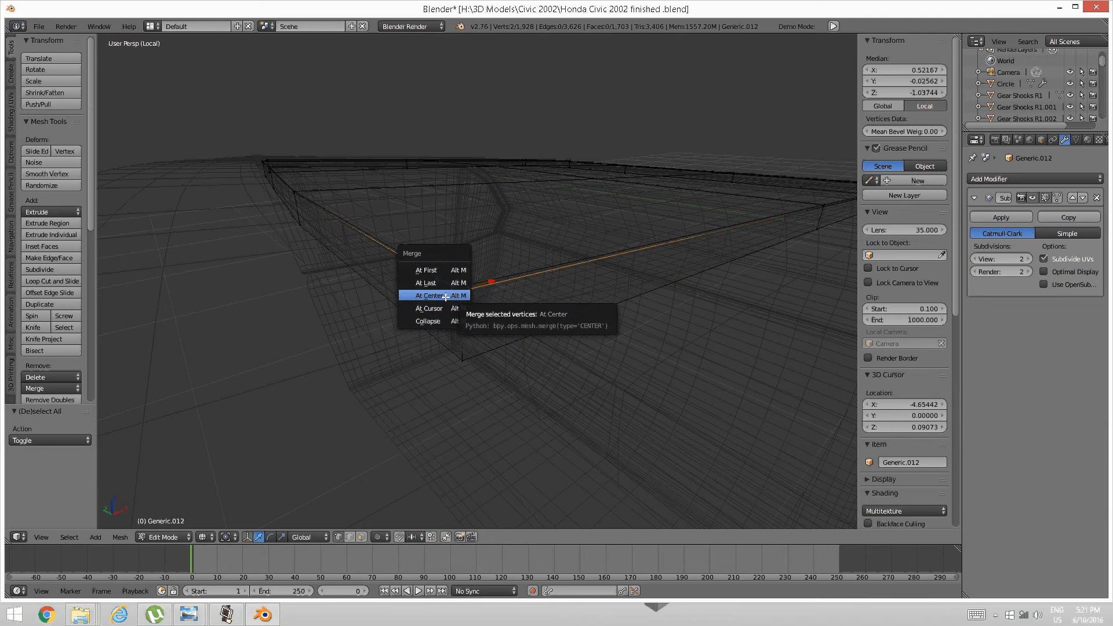
{"action": "left_click", "coordinate": [449, 298]}
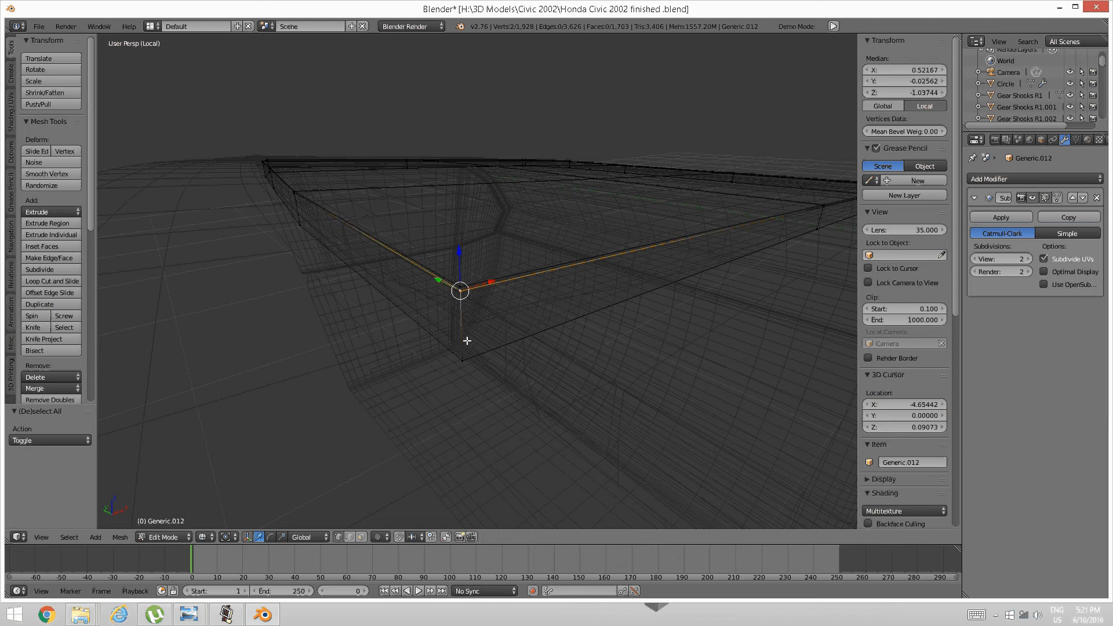
{"action": "key", "text": "alt+m"}
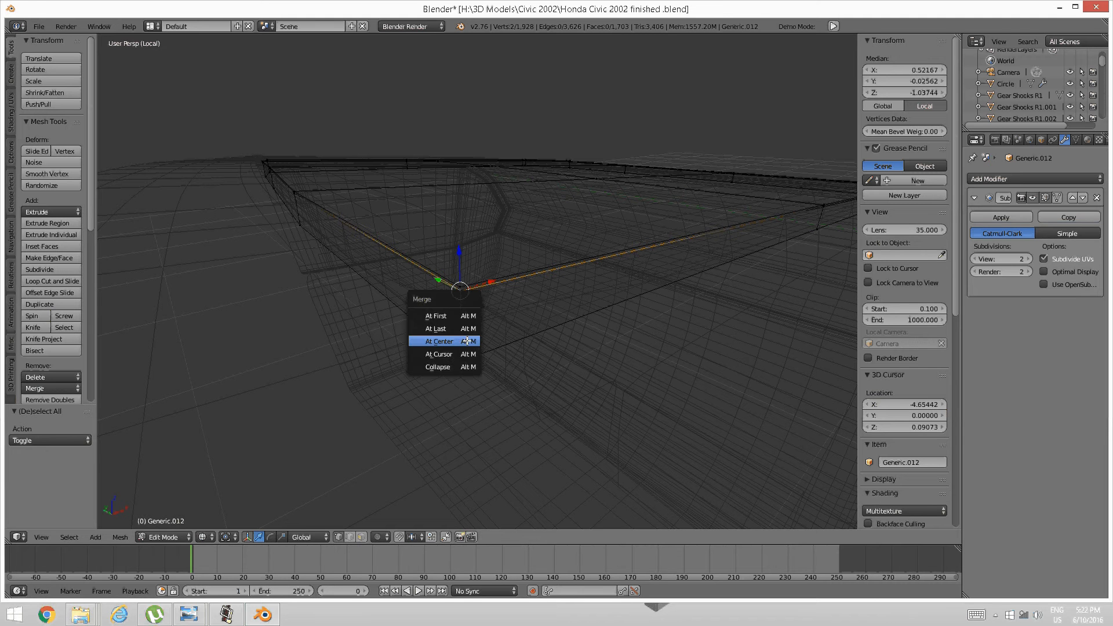
{"action": "left_click", "coordinate": [465, 341]}
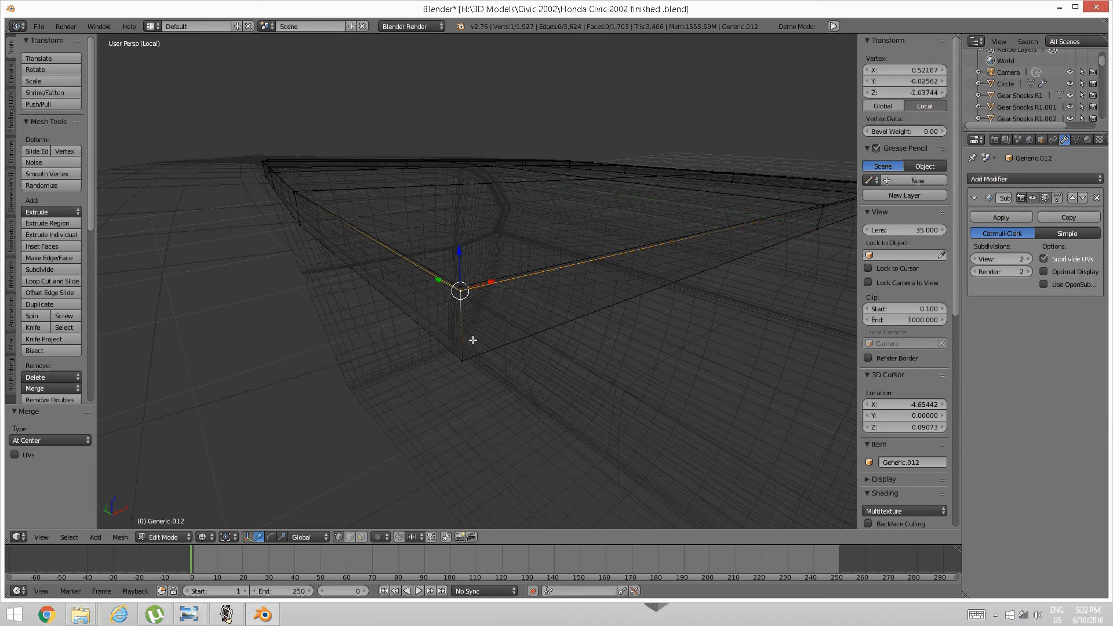
{"action": "middle_click_drag", "start_coordinate": [699, 288], "coordinate": [502, 282]}
{"action": "key", "text": "a"}
Merge the plate's coincident corner vertex pair at center.
{"action": "right_click", "coordinate": [475, 226]}
{"action": "right_click", "coordinate": [472, 224], "text": "shift"}
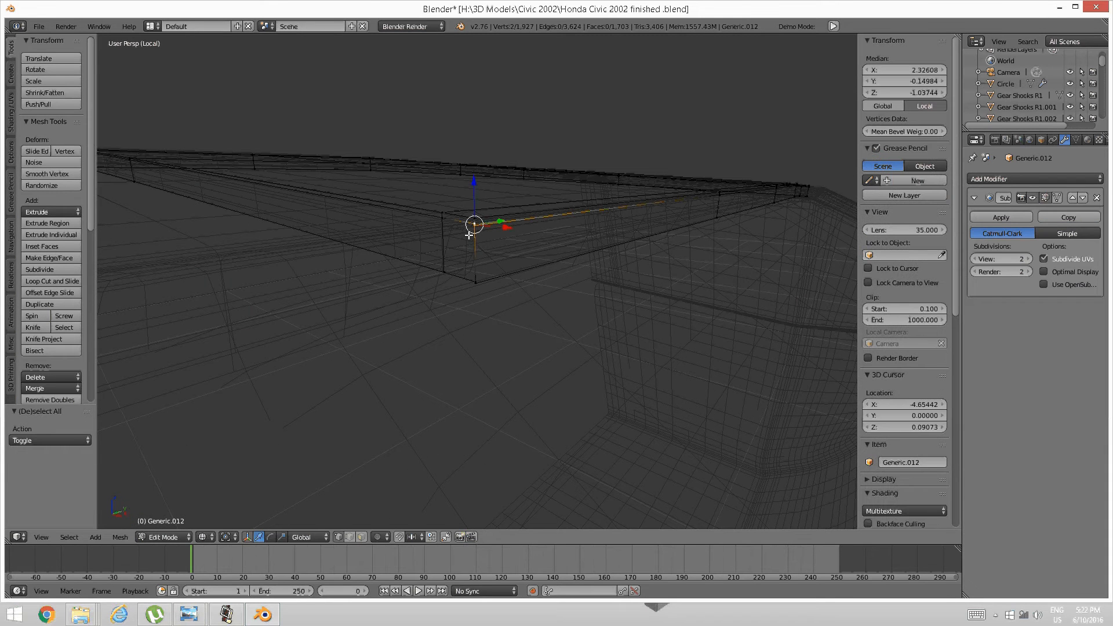
{"action": "key", "text": "alt+m"}
{"action": "left_click", "coordinate": [467, 236]}
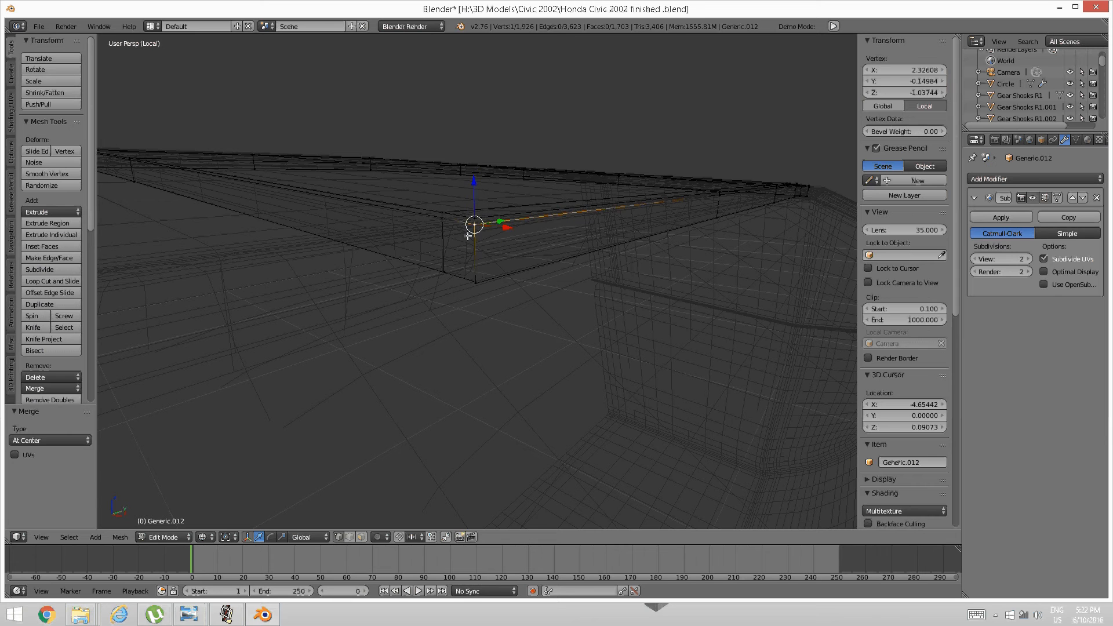
{"action": "key", "text": "a"}
Merge the plate's corner vertex with its neighbouring vertex at center.
{"action": "right_click", "coordinate": [476, 281]}
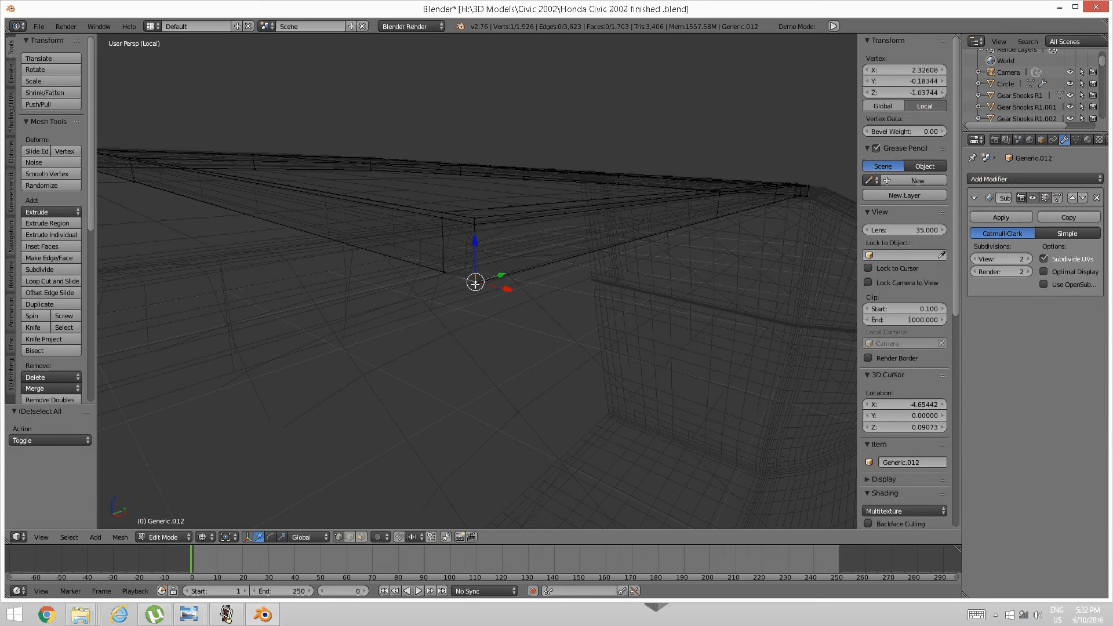
{"action": "right_click", "coordinate": [764, 206], "text": "shift"}
{"action": "right_click", "coordinate": [475, 283]}
{"action": "key", "text": "ctrl+z"}
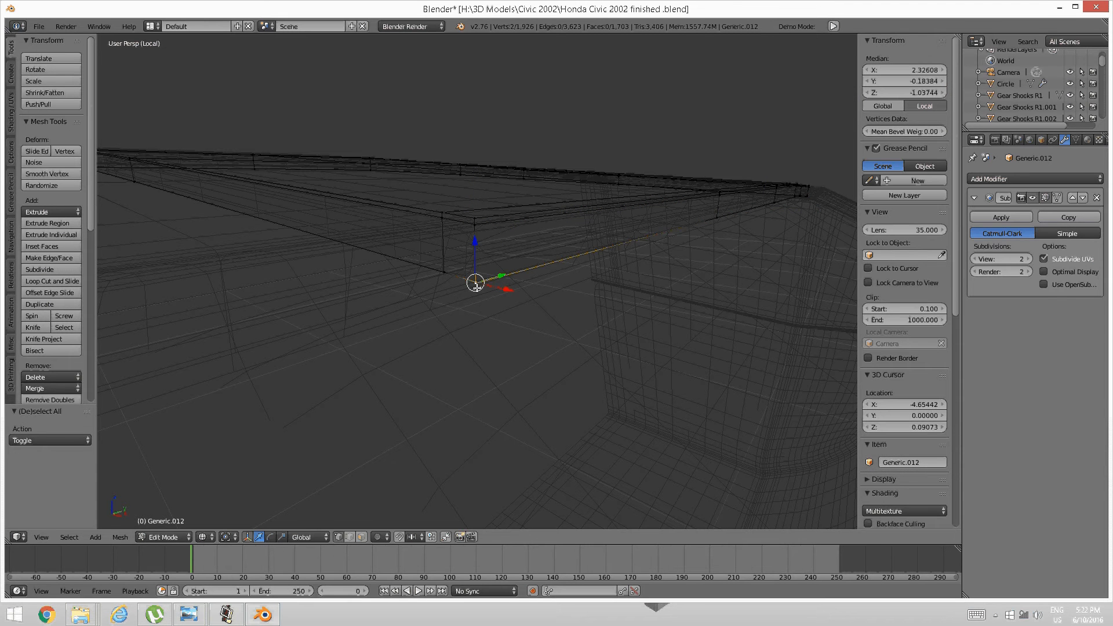
{"action": "key", "text": "alt+m"}
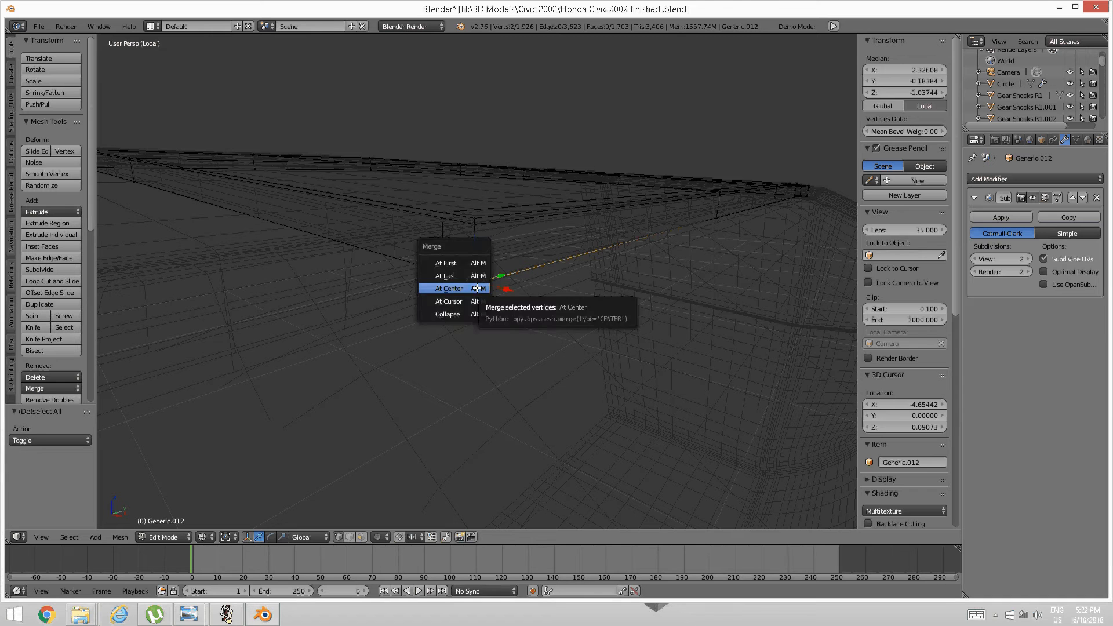
{"action": "left_click", "coordinate": [476, 287]}
{"action": "key", "text": "a"}
{"action": "middle_click_drag", "start_coordinate": [476, 286], "coordinate": [636, 292]}
{"action": "scroll", "coordinate": [636, 292], "scroll_direction": "up", "scroll_amount": 6}
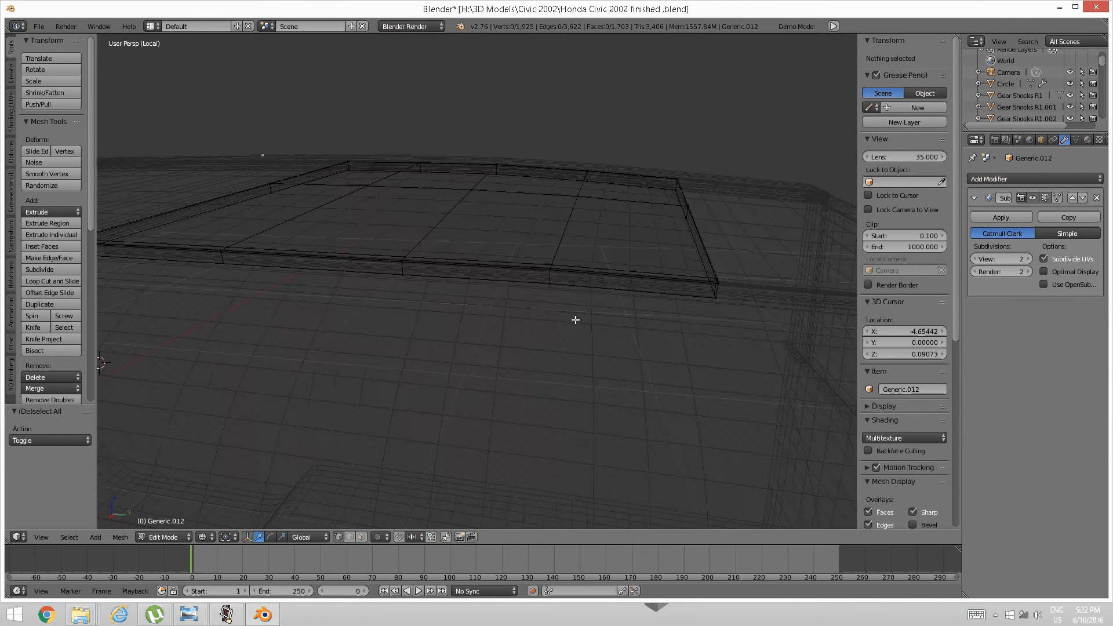
{"action": "middle_click_drag", "start_coordinate": [542, 323], "coordinate": [541, 323]}
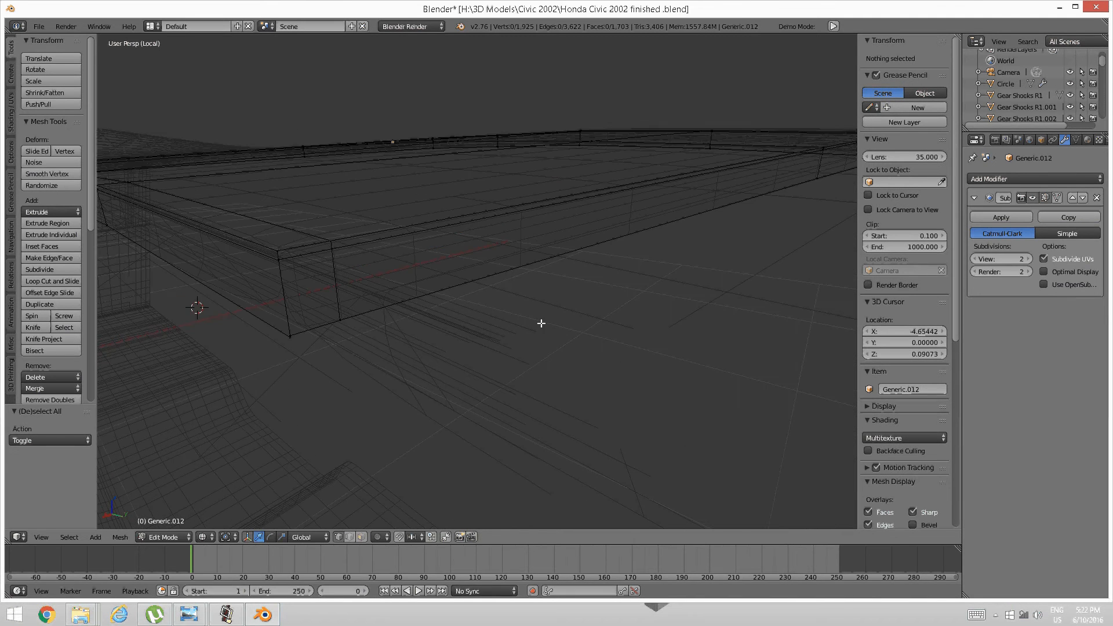
Merge two more overlapping corner vertex pairs near the plate corner at center.
{"action": "right_click", "coordinate": [346, 343]}
{"action": "right_click", "coordinate": [290, 342]}
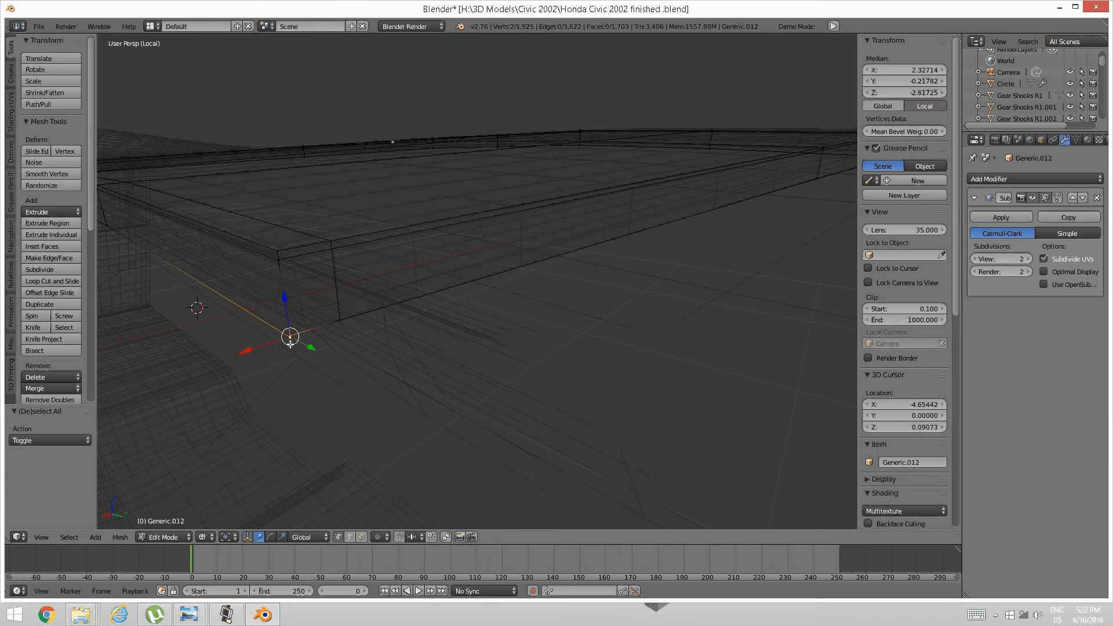
{"action": "key", "text": "alt+m"}
{"action": "left_click", "coordinate": [291, 343]}
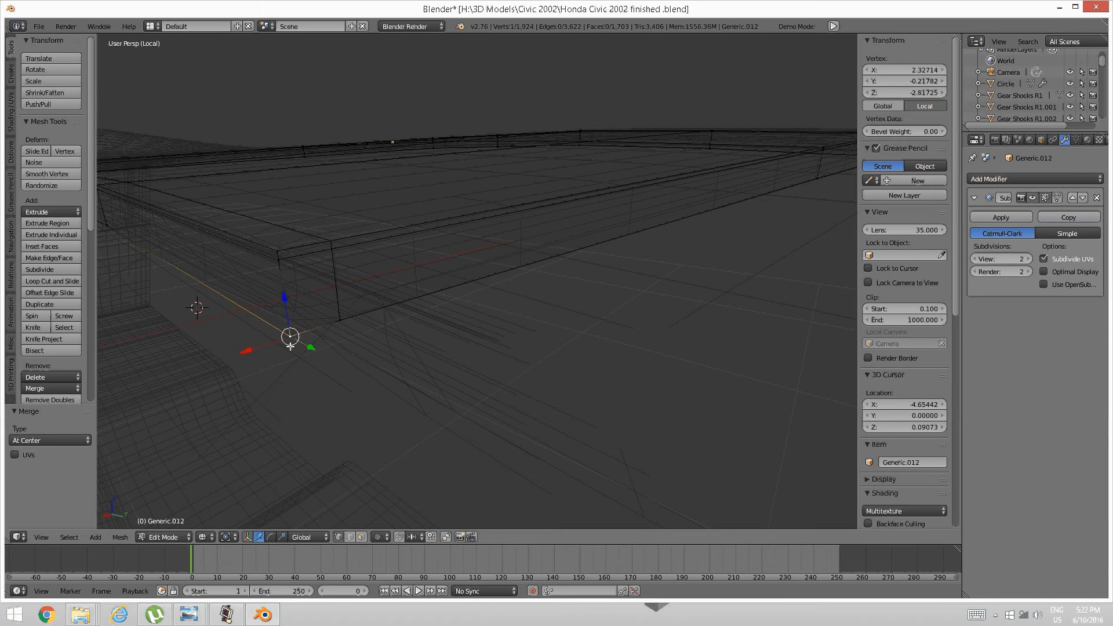
{"action": "right_click", "coordinate": [273, 268]}
{"action": "right_click", "coordinate": [279, 261], "text": "shift"}
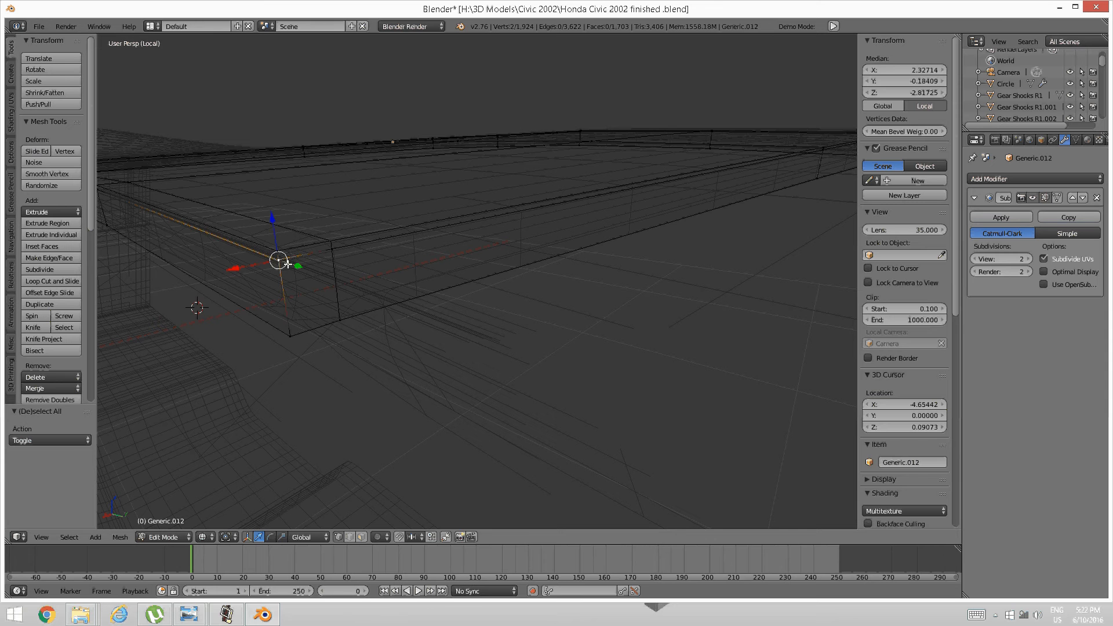
{"action": "key", "text": "alt+m"}
{"action": "left_click", "coordinate": [289, 259]}
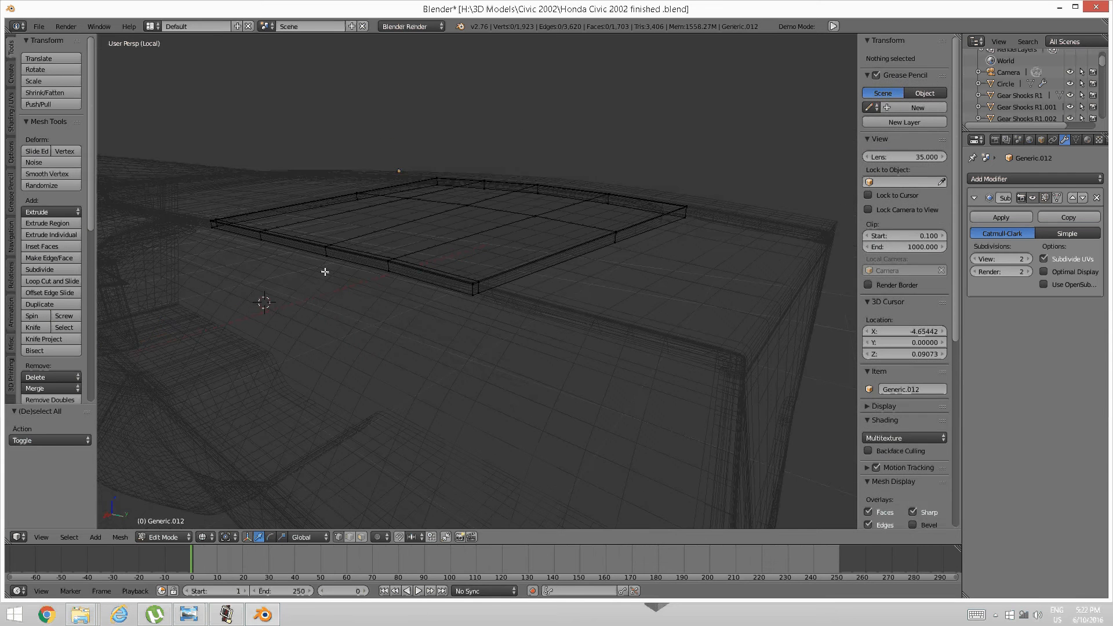
{"action": "middle_click_drag", "start_coordinate": [324, 272], "coordinate": [368, 297]}
Switch the viewport to solid shading and zoom in on the panel corner.
{"action": "key", "text": "z"}
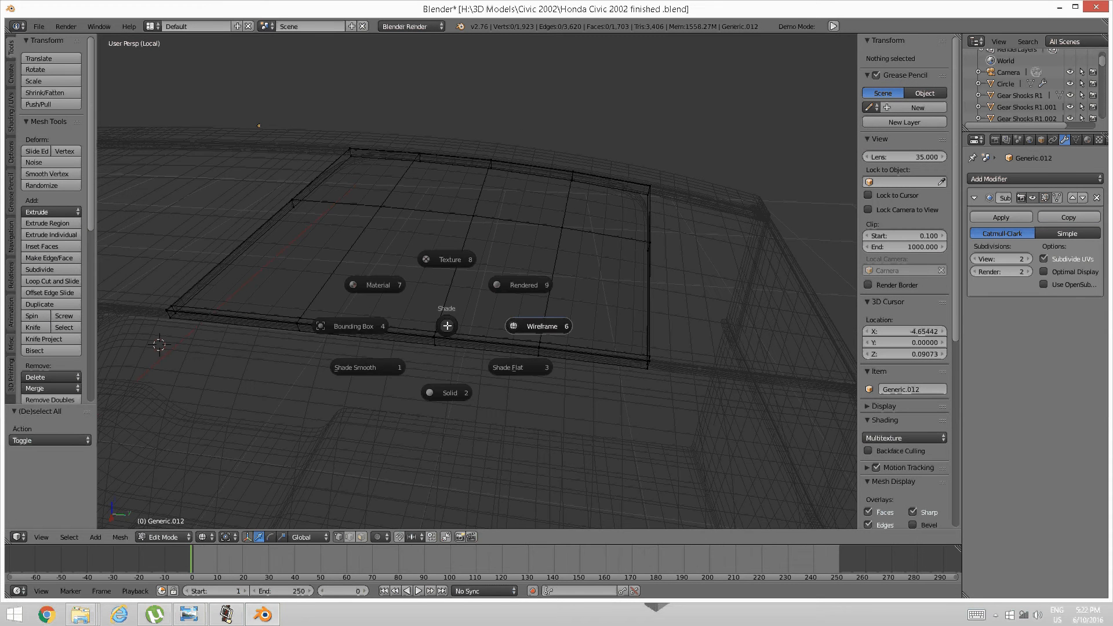
{"action": "left_click", "coordinate": [450, 391]}
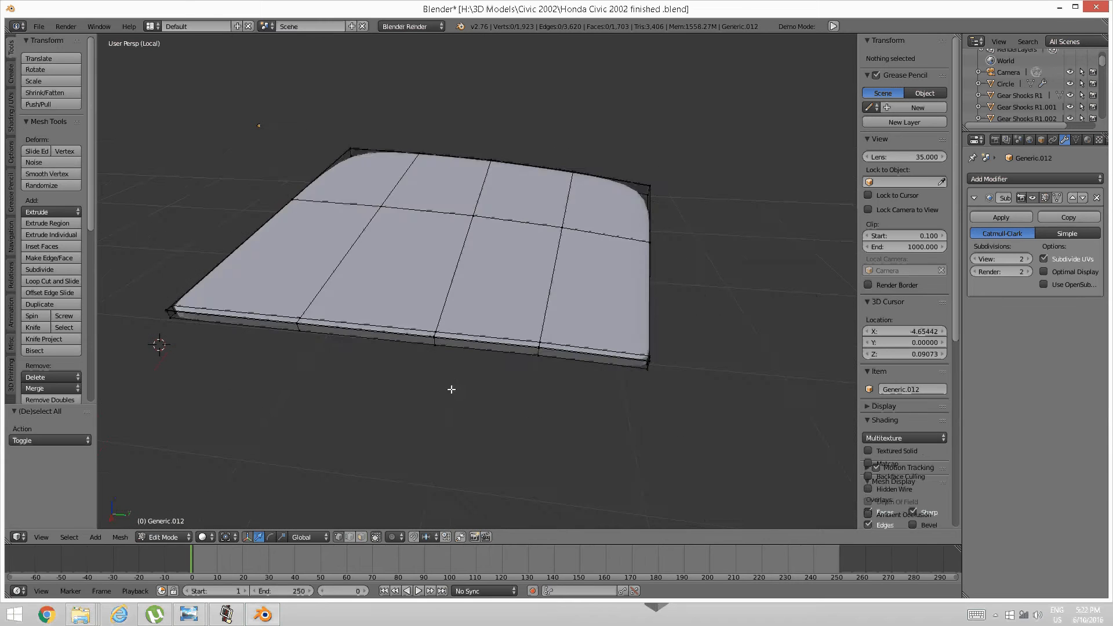
{"action": "mouse_move", "coordinate": [462, 355]}
{"action": "middle_mouse_down"}
{"action": "mouse_move", "coordinate": [577, 349]}
{"action": "mouse_move", "coordinate": [509, 330]}
{"action": "mouse_move", "coordinate": [455, 336]}
{"action": "mouse_move", "coordinate": [549, 318]}
{"action": "middle_mouse_up"}
{"action": "scroll", "coordinate": [522, 334], "scroll_direction": "up", "scroll_amount": 3}
{"action": "middle_click_drag", "start_coordinate": [497, 349], "coordinate": [521, 382]}
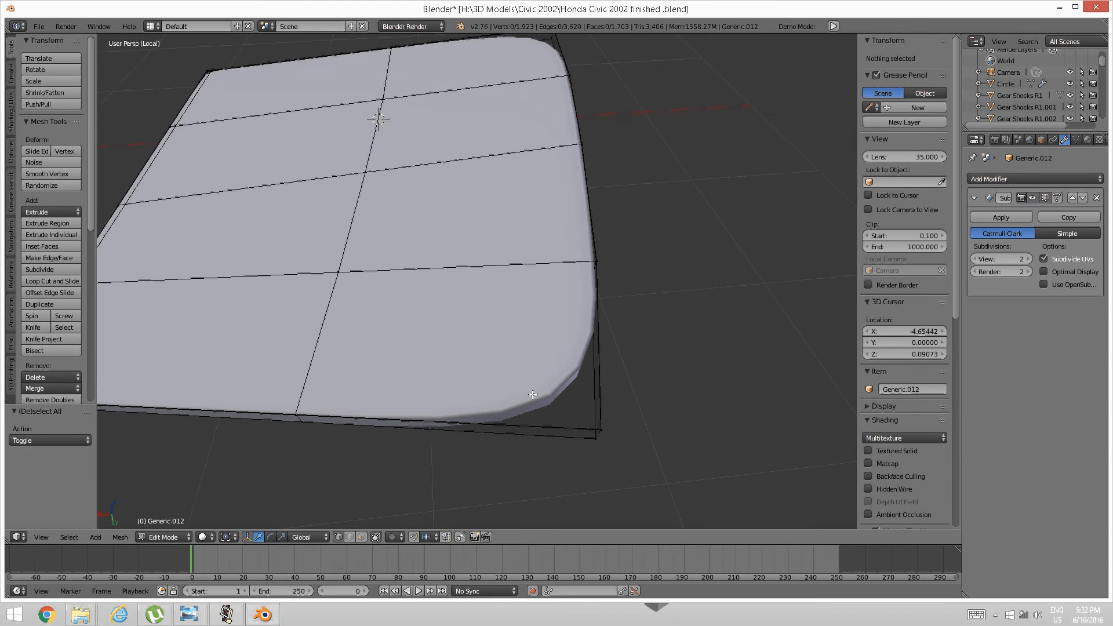
Add edge loops across the panel and close to its thin left edge.
{"action": "key", "text": "ctrl+r"}
{"action": "left_click", "coordinate": [516, 416]}
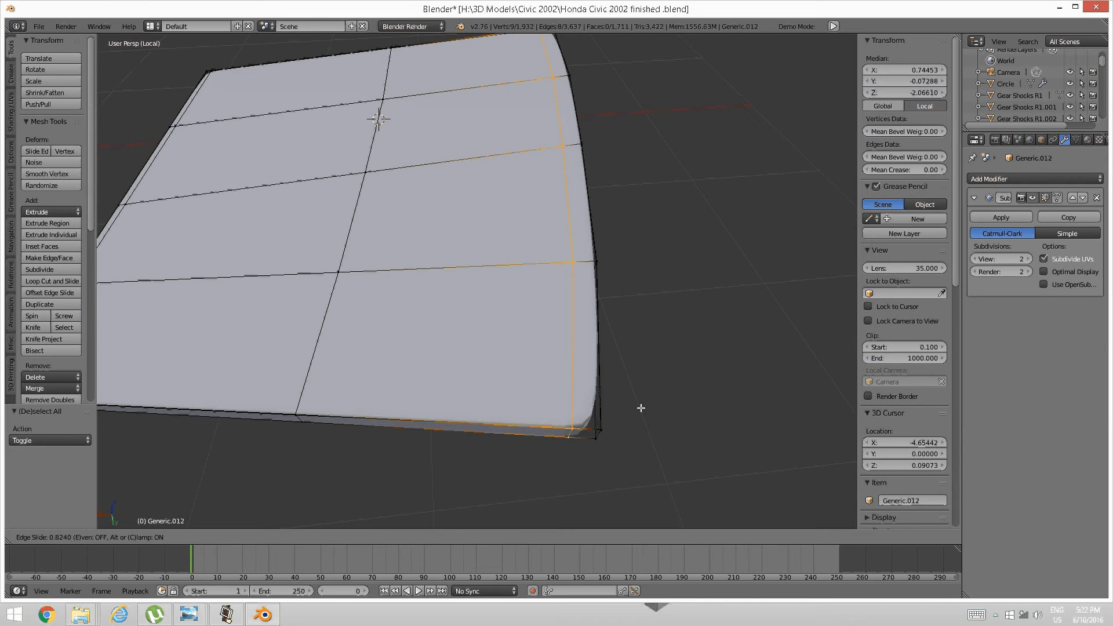
{"action": "left_click", "coordinate": [661, 411]}
{"action": "key", "text": "a"}
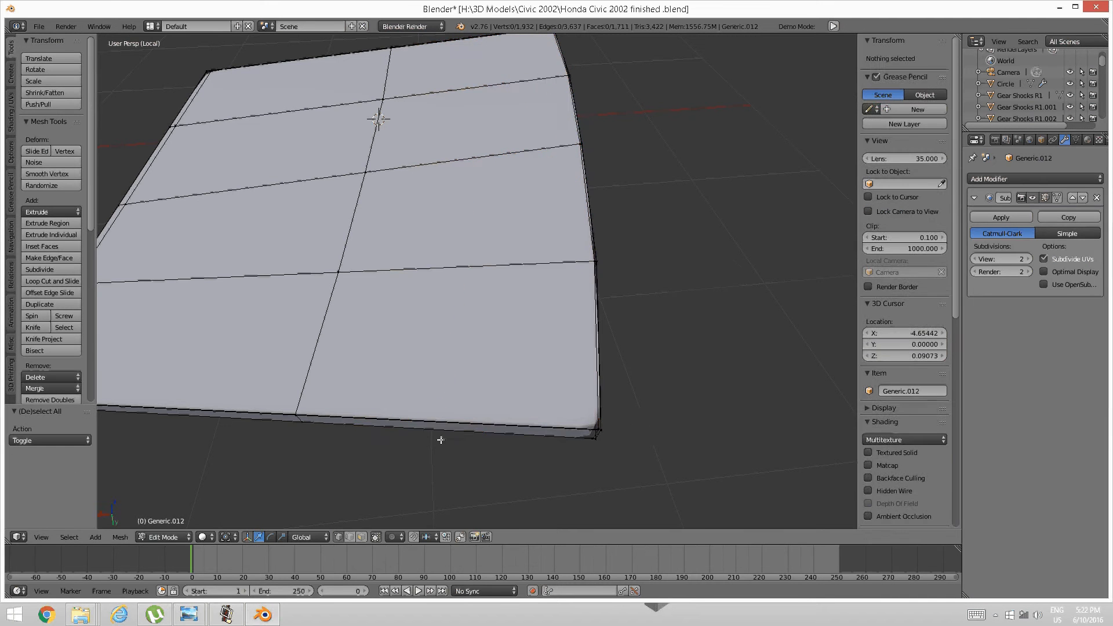
{"action": "middle_click_drag", "start_coordinate": [440, 439], "coordinate": [409, 425]}
{"action": "key", "text": "ctrl+r"}
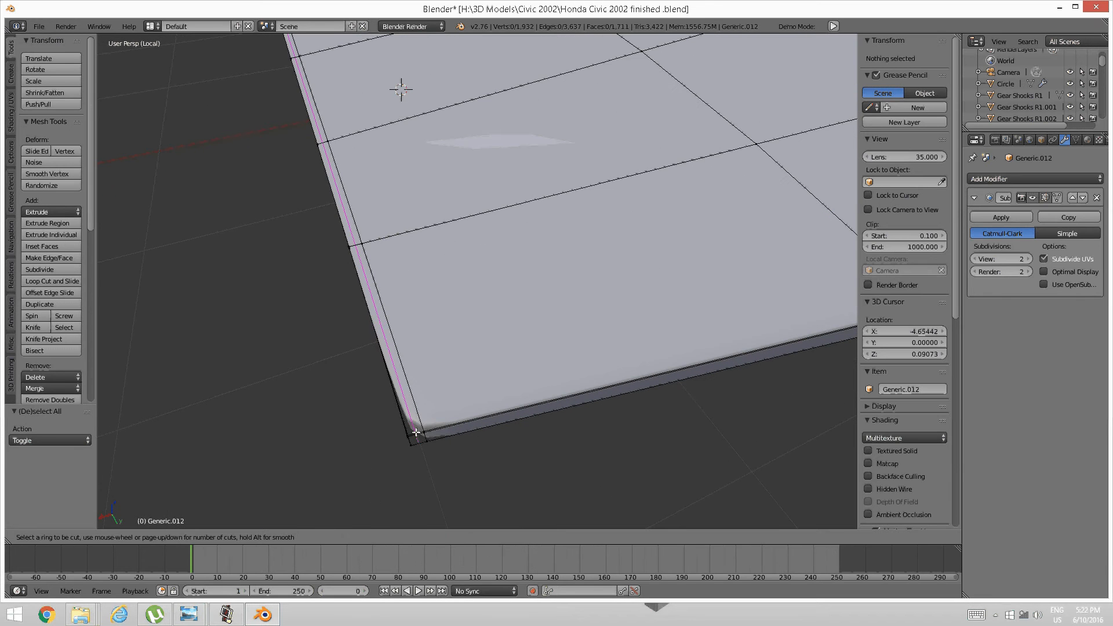
{"action": "left_click", "coordinate": [414, 431]}
{"action": "left_click", "coordinate": [413, 434]}
{"action": "key", "text": "a"}
Add edge loops slid close to the panel's bottom edge and side edge.
{"action": "middle_click_drag", "start_coordinate": [412, 433], "coordinate": [555, 377]}
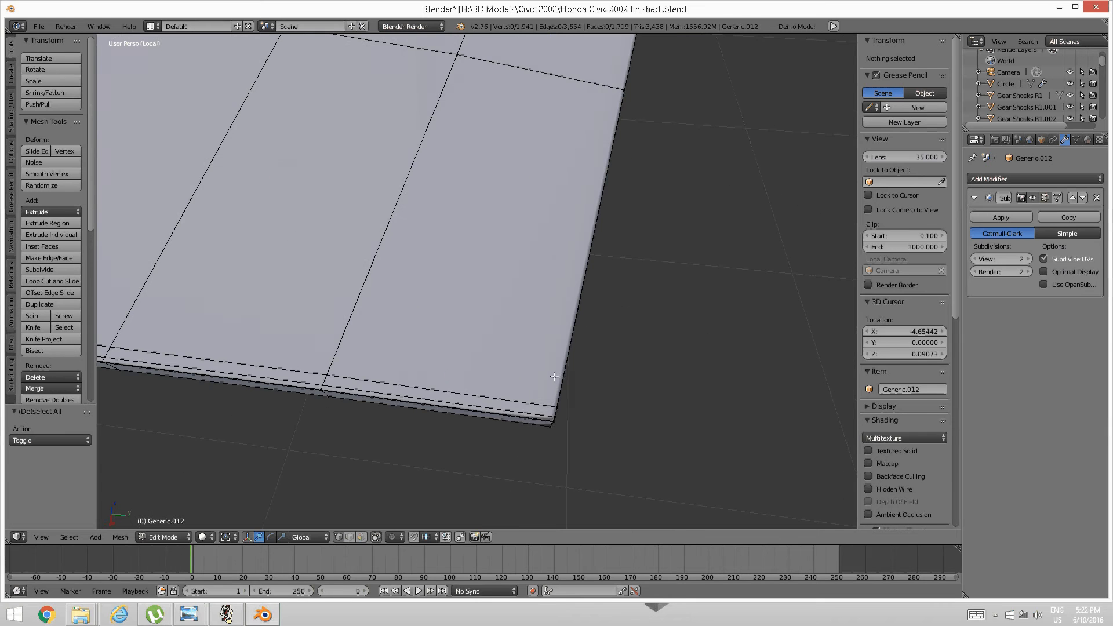
{"action": "key", "text": "ctrl+r"}
{"action": "left_click", "coordinate": [517, 383]}
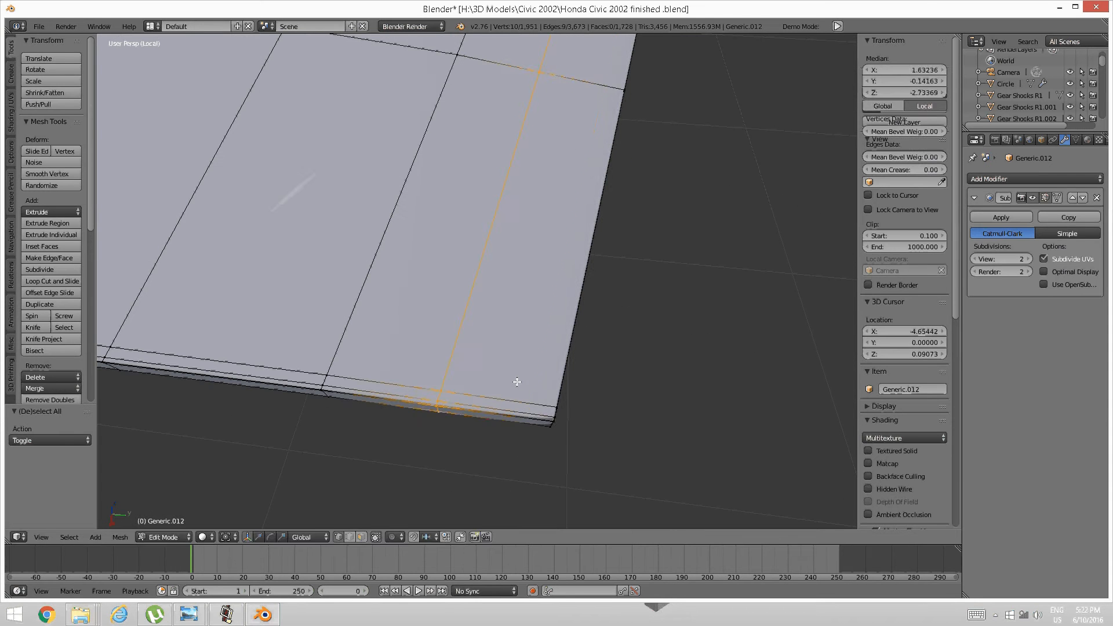
{"action": "left_click", "coordinate": [618, 390]}
{"action": "key", "text": "a"}
{"action": "middle_click_drag", "start_coordinate": [618, 389], "coordinate": [548, 389]}
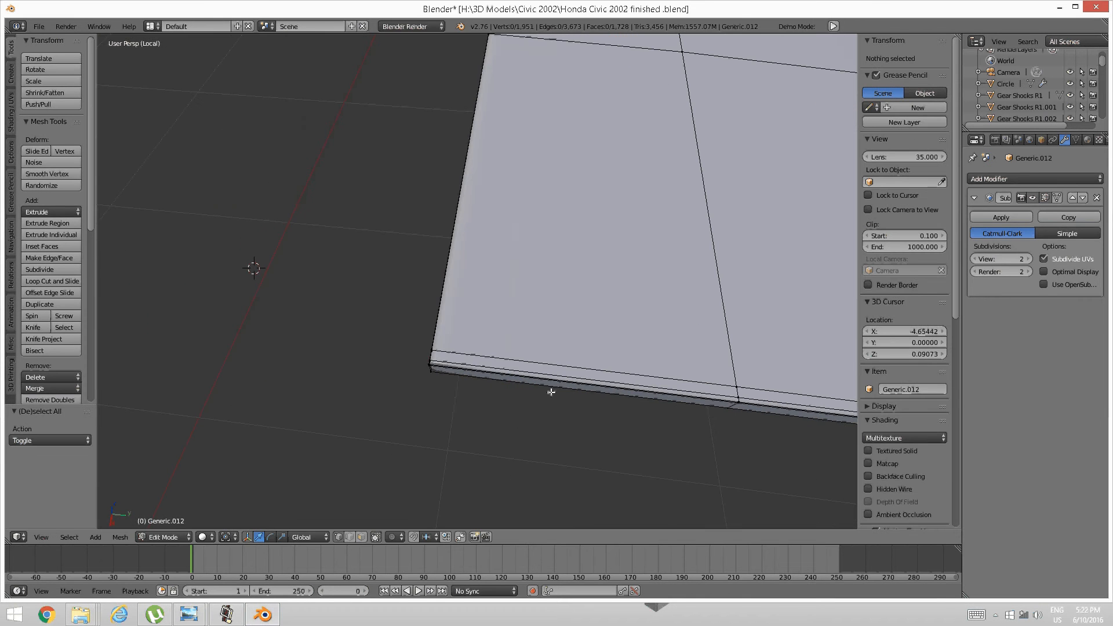
{"action": "key", "text": "ctrl+r"}
{"action": "left_click", "coordinate": [503, 364]}
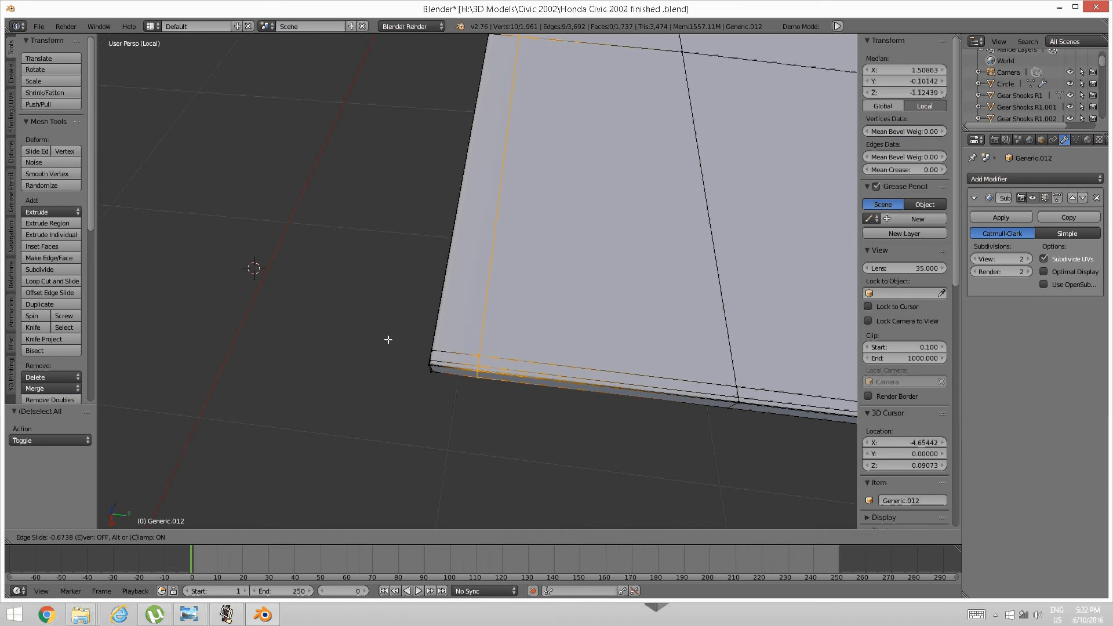
{"action": "left_click", "coordinate": [363, 338]}
{"action": "key", "text": "a"}
Orbit around the panel to review the new loops from the opposite side.
{"action": "scroll", "coordinate": [571, 355], "scroll_direction": "up", "scroll_amount": 5}
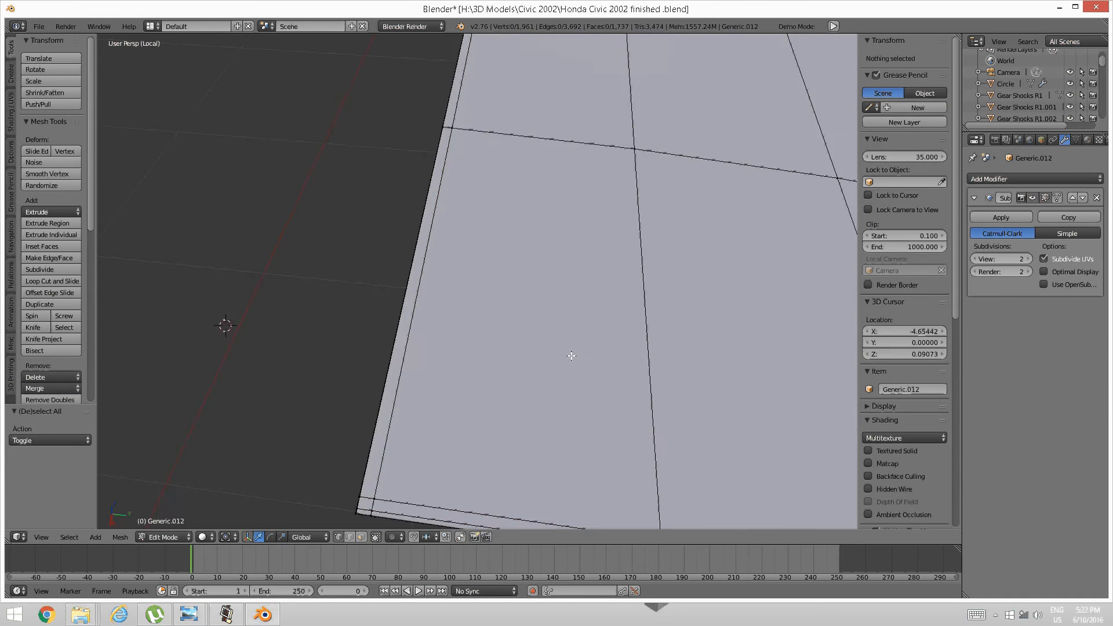
{"action": "scroll", "coordinate": [571, 355], "scroll_direction": "down", "scroll_amount": 4}
{"action": "middle_click_drag", "start_coordinate": [455, 400], "coordinate": [600, 384]}
{"action": "middle_click_drag", "start_coordinate": [446, 368], "coordinate": [492, 350]}
{"action": "middle_click_drag", "start_coordinate": [690, 316], "coordinate": [559, 321]}
{"action": "scroll", "coordinate": [537, 330], "scroll_direction": "down", "scroll_amount": 2}
{"action": "scroll", "coordinate": [546, 315], "scroll_direction": "down", "scroll_amount": 3}
Reveal the hidden dashboard, switch to Object Mode, and orbit to review the glovebox seams.
{"action": "key", "text": "alt+h"}
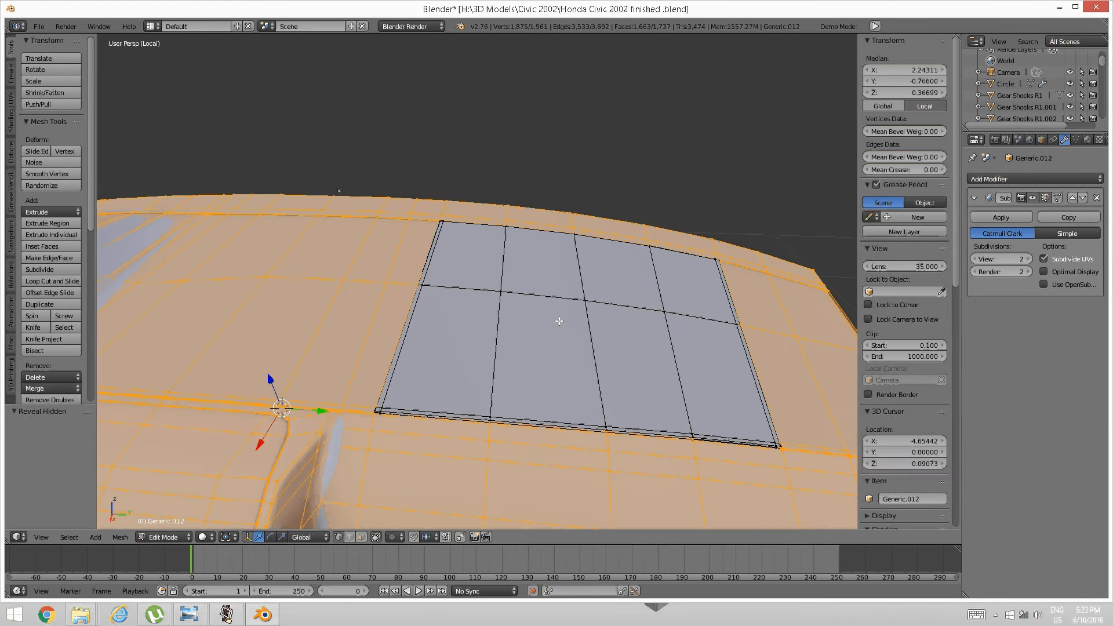
{"action": "key", "text": "Tab"}
{"action": "left_click", "coordinate": [408, 332]}
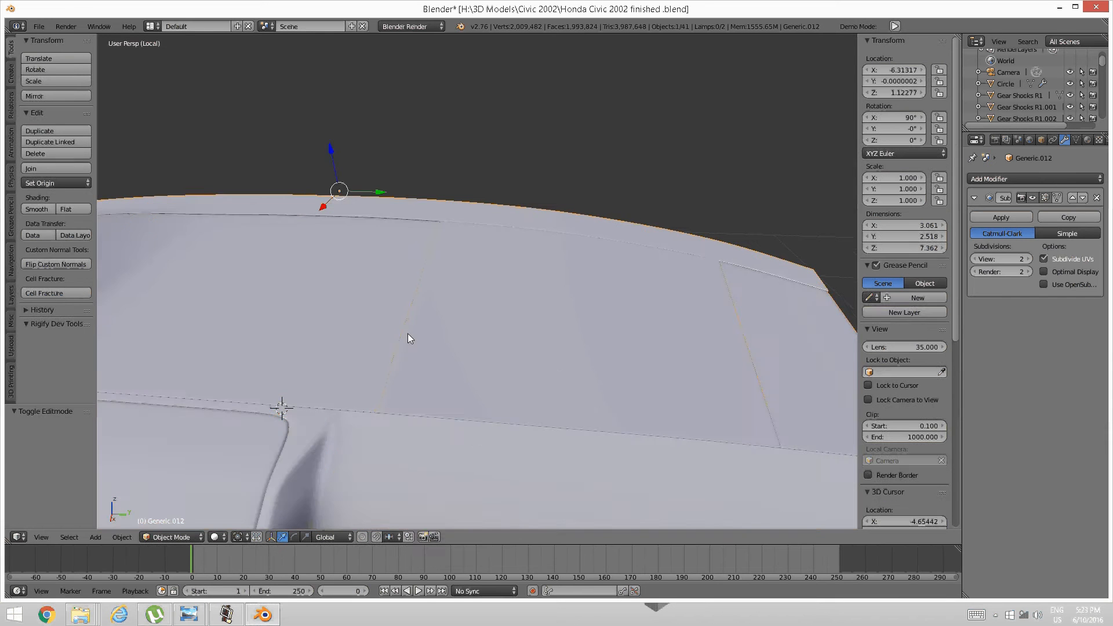
{"action": "middle_click_drag", "start_coordinate": [408, 333], "coordinate": [592, 325]}
{"action": "middle_click_drag", "start_coordinate": [519, 360], "coordinate": [443, 317]}
{"action": "key", "text": "Tab"}
Back in edit mode, edge-slide the first vertical edge loop on the glovebox panel into place.
{"action": "left_click", "coordinate": [527, 323]}
{"action": "scroll", "coordinate": [527, 322], "scroll_direction": "up", "scroll_amount": 5}
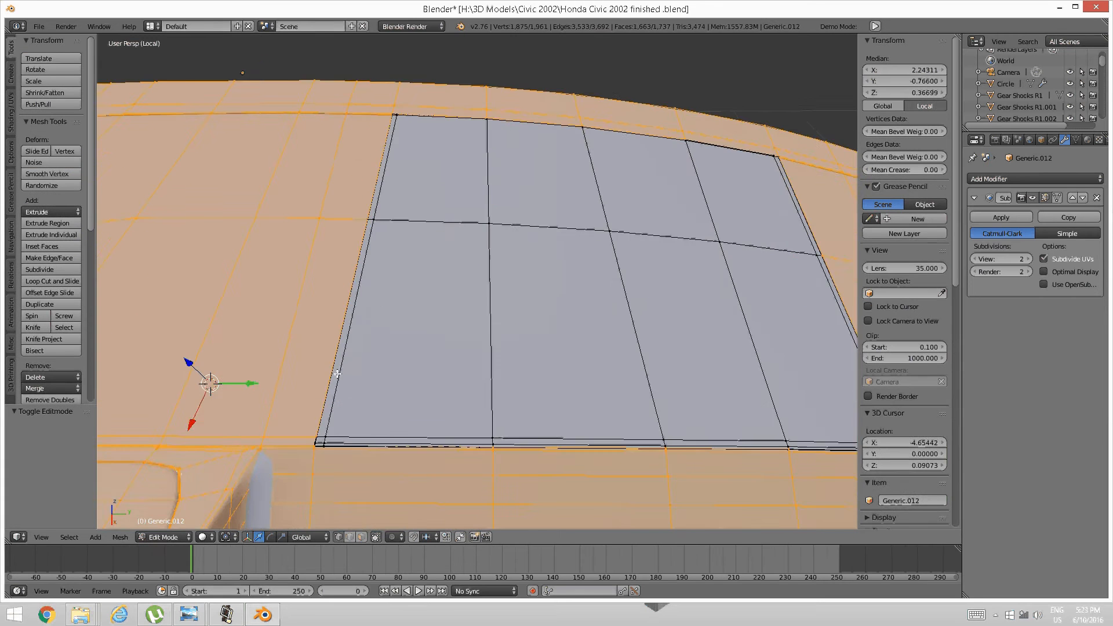
{"action": "key", "text": "a"}
{"action": "right_click", "coordinate": [469, 370], "text": "alt"}
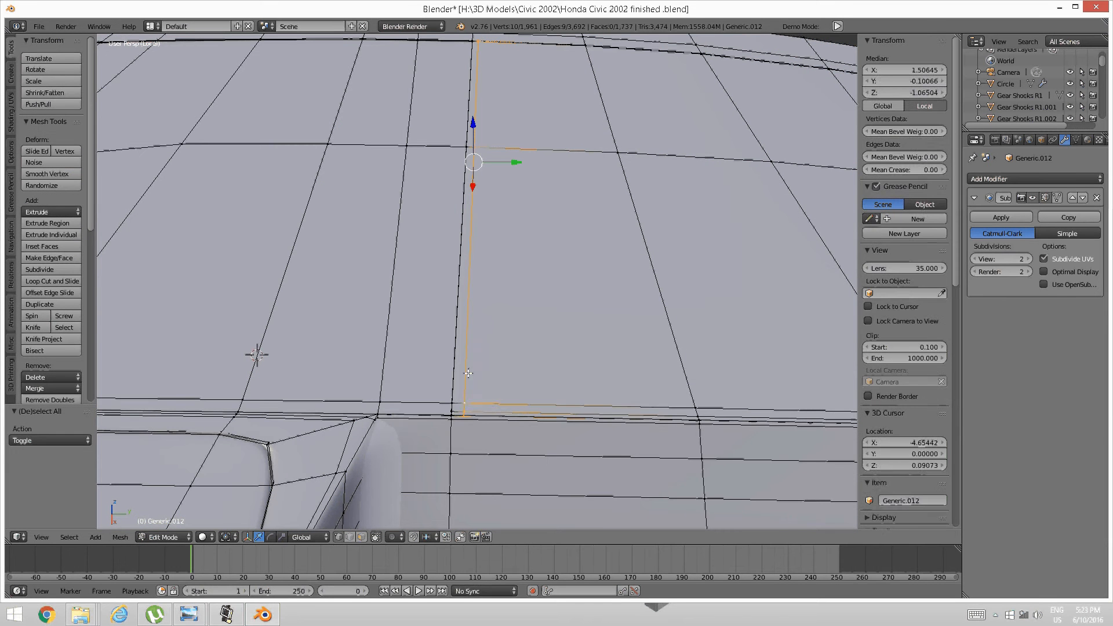
{"action": "key", "text": "ctrl+e"}
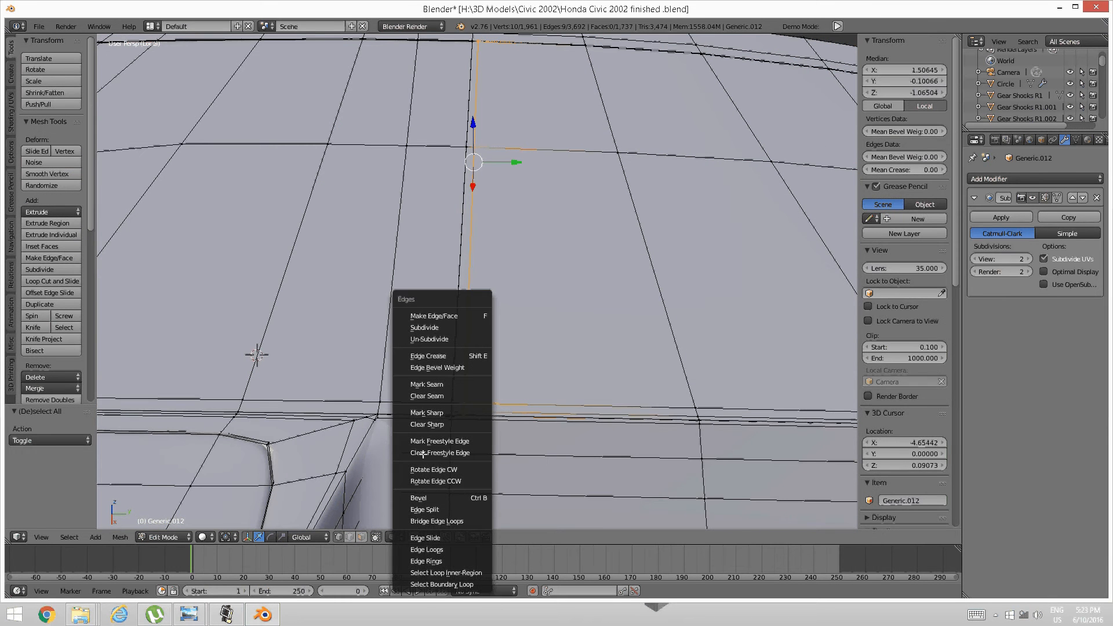
{"action": "left_click", "coordinate": [428, 538]}
{"action": "left_click", "coordinate": [429, 535]}
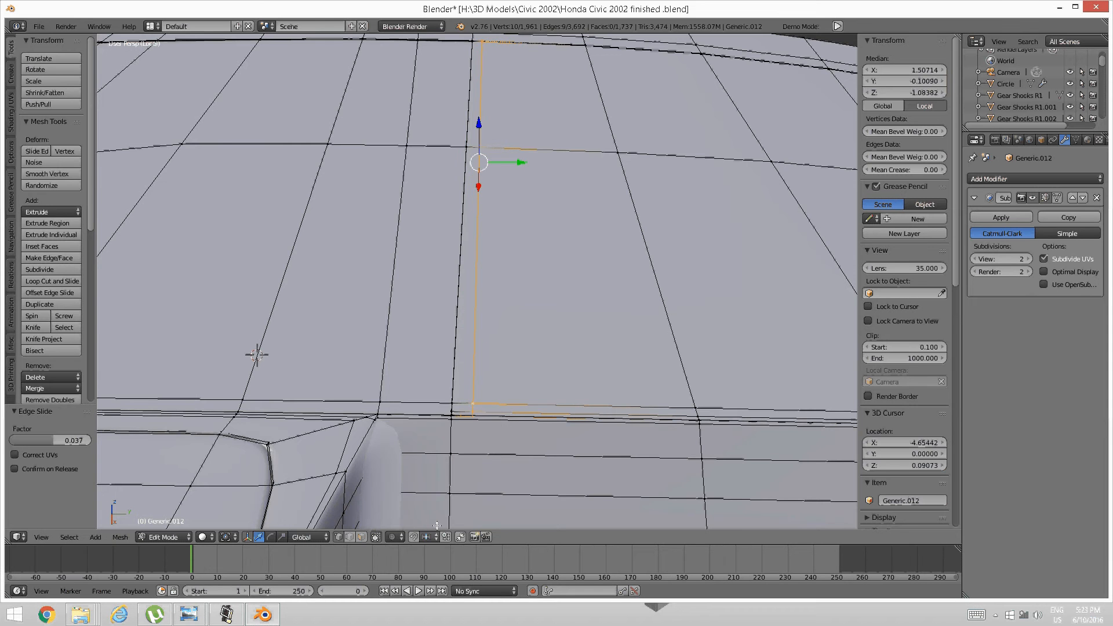
Slide a second vertical edge loop on the panel to the left.
{"action": "scroll", "coordinate": [554, 335], "scroll_direction": "down", "scroll_amount": 3}
{"action": "key", "text": "a"}
{"action": "scroll", "coordinate": [554, 335], "scroll_direction": "up", "scroll_amount": 4}
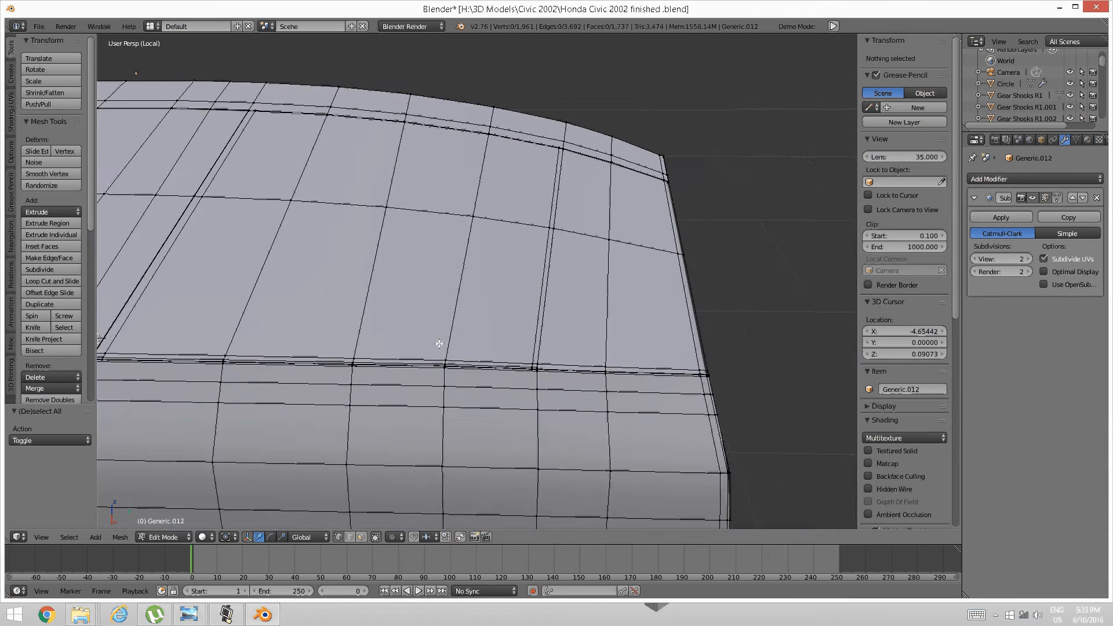
{"action": "right_click", "coordinate": [585, 347], "text": "alt"}
{"action": "key", "text": "ctrl+e"}
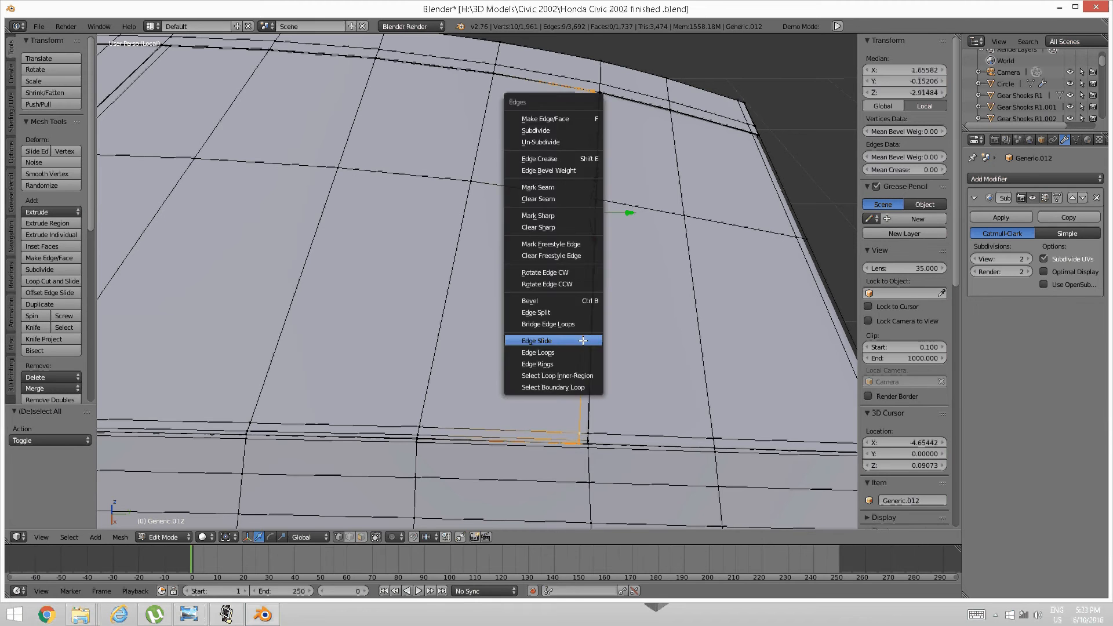
{"action": "left_click", "coordinate": [583, 340]}
{"action": "left_click", "coordinate": [575, 344]}
Slide the vertical edge loop near the panel corner to a new position.
{"action": "key", "text": "a"}
{"action": "key", "text": "q"}
{"action": "left_click", "coordinate": [577, 361]}
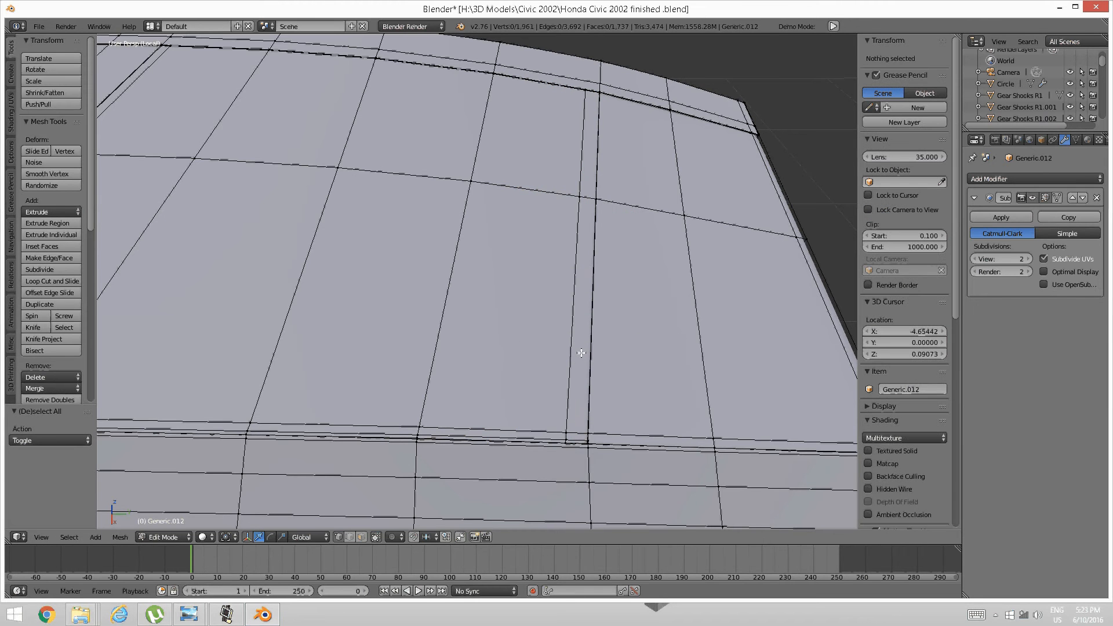
{"action": "middle_click_drag", "start_coordinate": [626, 306], "coordinate": [502, 307]}
{"action": "middle_click_drag", "start_coordinate": [566, 288], "coordinate": [440, 264], "text": "shift"}
{"action": "scroll", "coordinate": [440, 264], "scroll_direction": "up", "scroll_amount": 2}
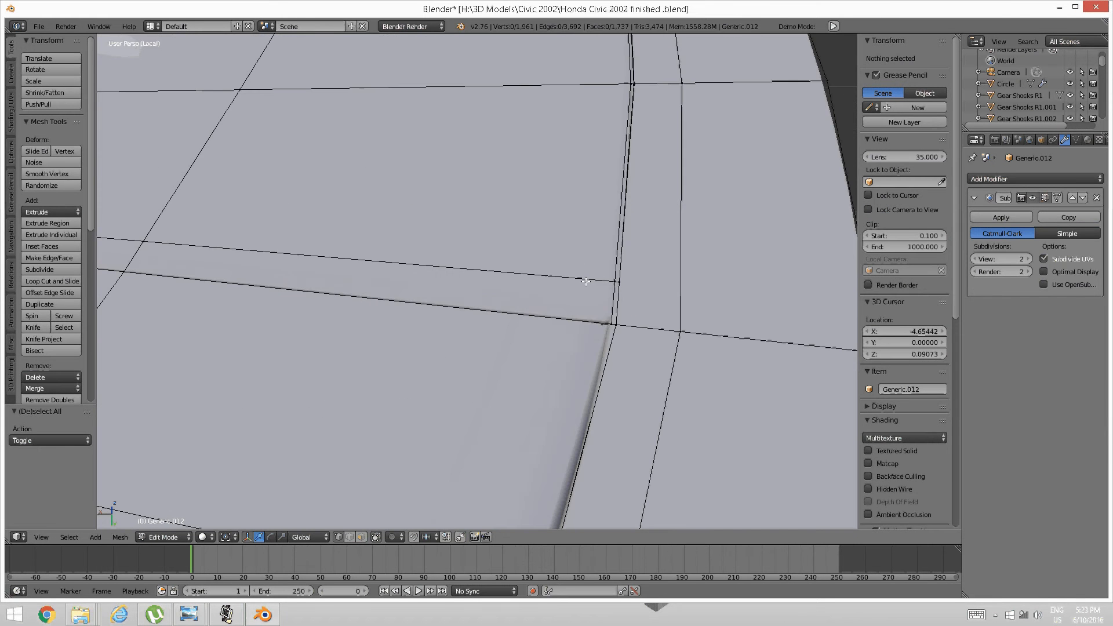
{"action": "right_click", "coordinate": [607, 261], "text": "alt"}
{"action": "key", "text": "ctrl+e"}
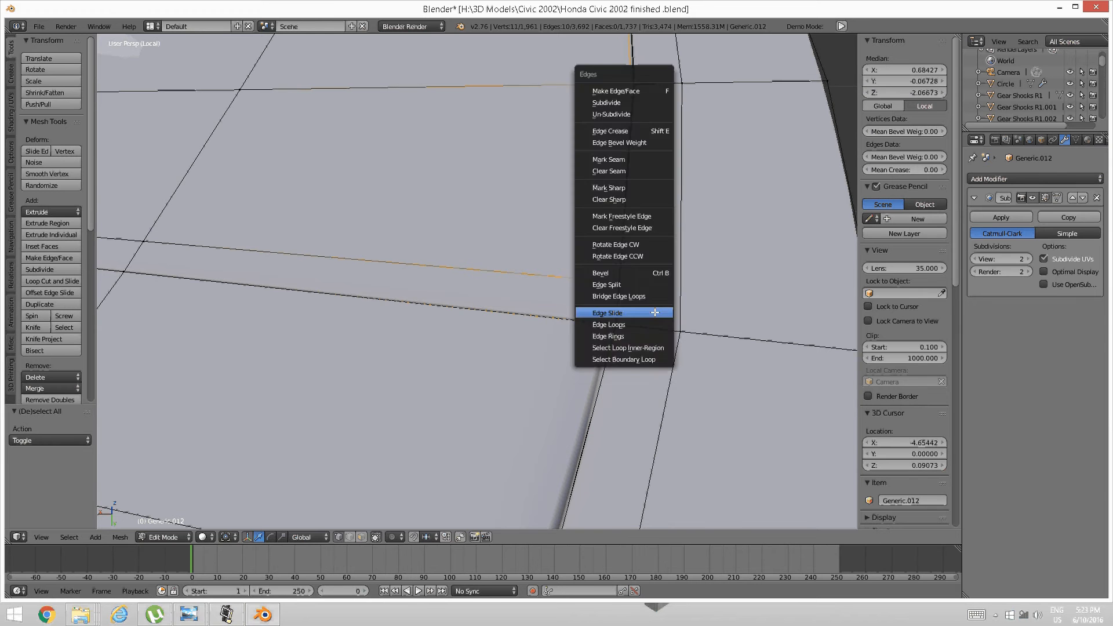
{"action": "left_click", "coordinate": [655, 312]}
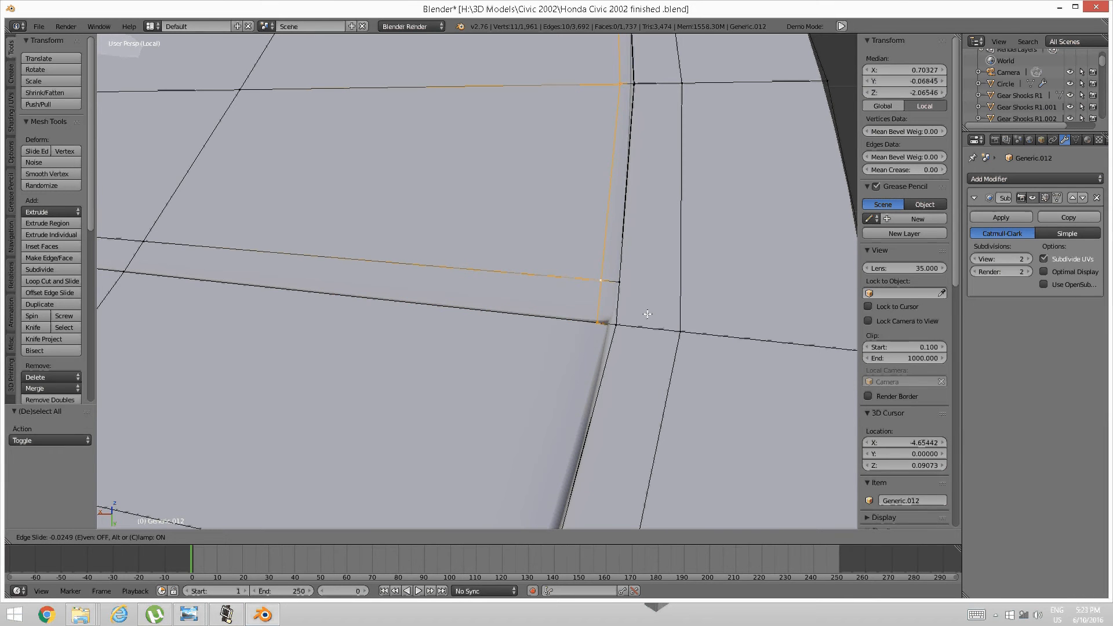
{"action": "left_click", "coordinate": [643, 315]}
Slide the edge loop running along the panel seam to the right.
{"action": "key", "text": "a"}
{"action": "scroll", "coordinate": [559, 316], "scroll_direction": "down", "scroll_amount": 2}
{"action": "scroll", "coordinate": [559, 316], "scroll_direction": "down", "scroll_amount": 2}
{"action": "middle_click_drag", "start_coordinate": [493, 330], "coordinate": [566, 359]}
{"action": "scroll", "coordinate": [509, 368], "scroll_direction": "up", "scroll_amount": 6}
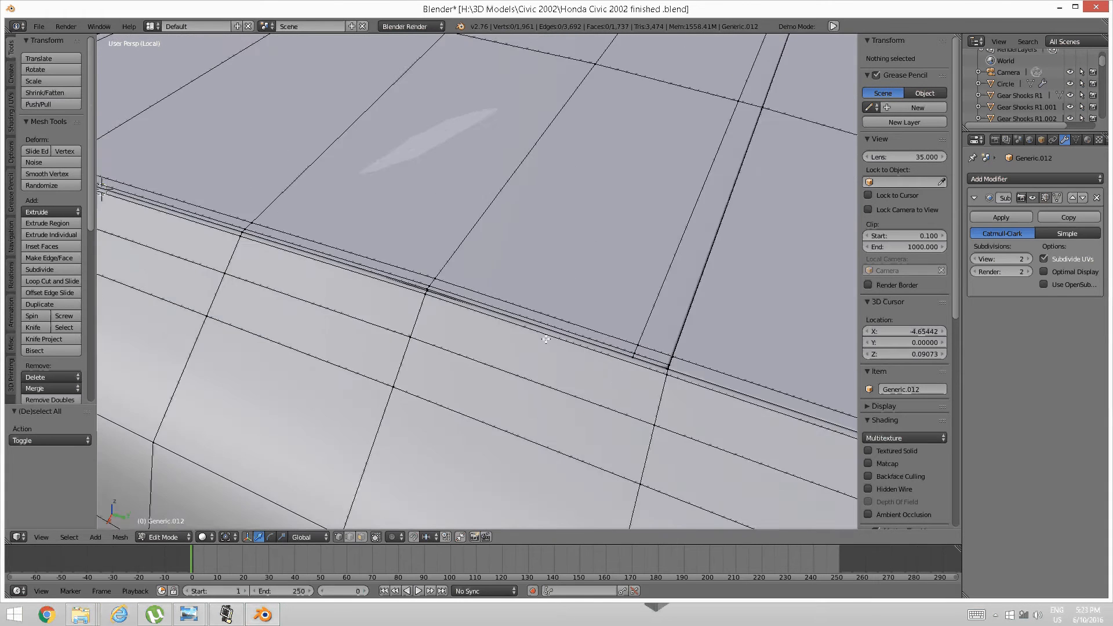
{"action": "right_click", "coordinate": [511, 414], "text": "alt"}
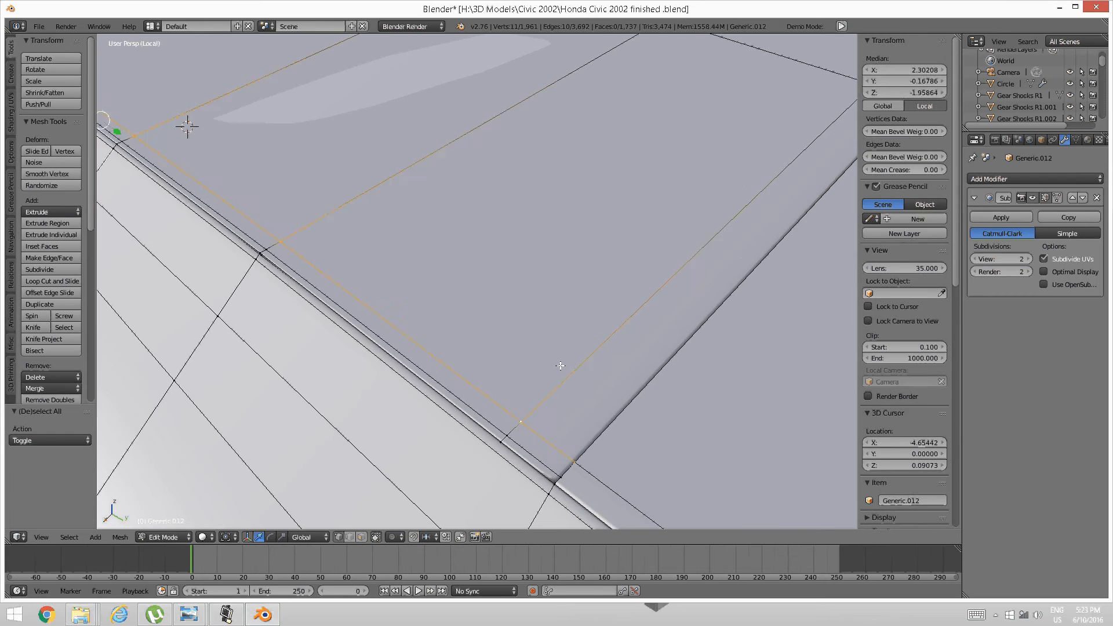
{"action": "middle_click_drag", "start_coordinate": [559, 368], "coordinate": [544, 360]}
{"action": "key", "text": "ctrl+e"}
{"action": "left_click", "coordinate": [425, 352]}
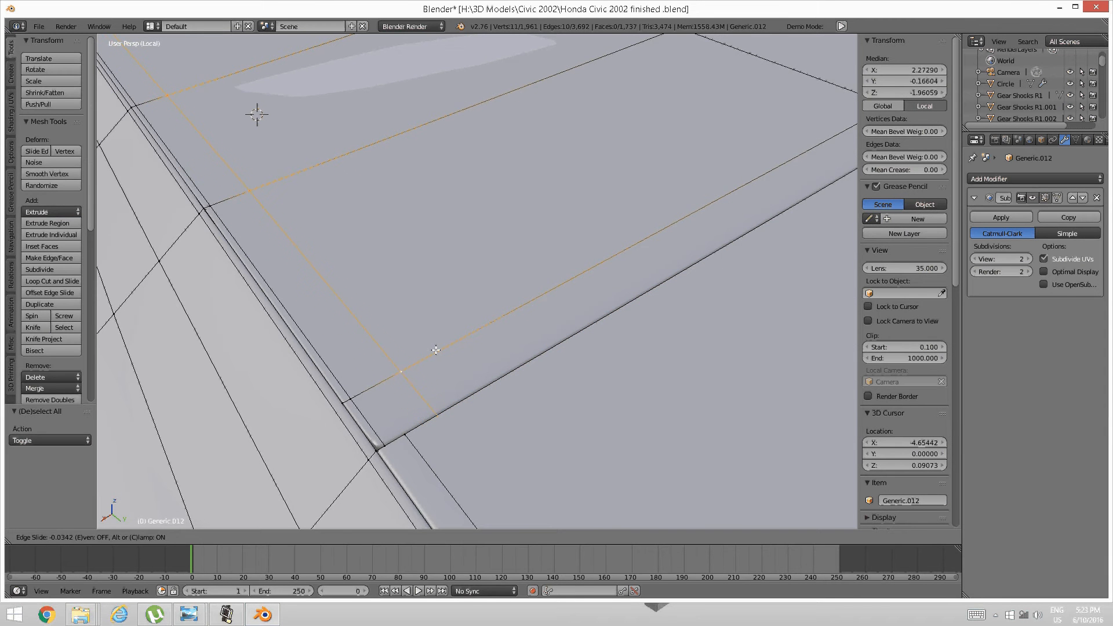
{"action": "left_click", "coordinate": [439, 350]}
Slide the loop along the long diagonal crease, then clear the selection.
{"action": "key", "text": "a"}
{"action": "right_click", "coordinate": [402, 373], "text": "alt"}
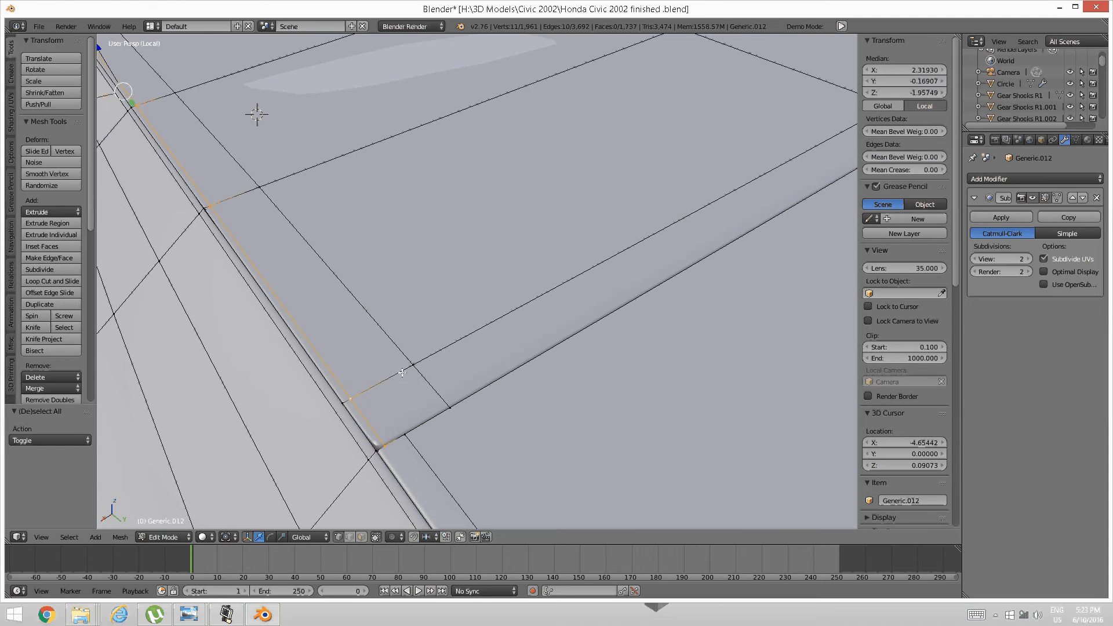
{"action": "key", "text": "ctrl+e"}
{"action": "left_click", "coordinate": [403, 373]}
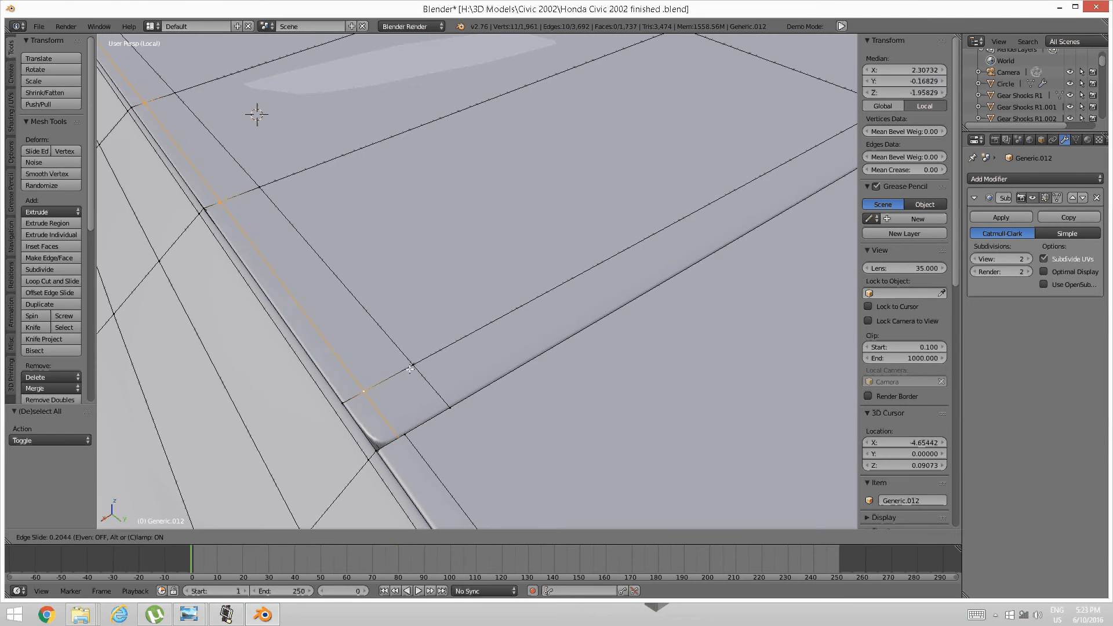
{"action": "left_click", "coordinate": [408, 373]}
{"action": "key", "text": "a"}
{"action": "scroll", "coordinate": [408, 373], "scroll_direction": "down", "scroll_amount": 4}
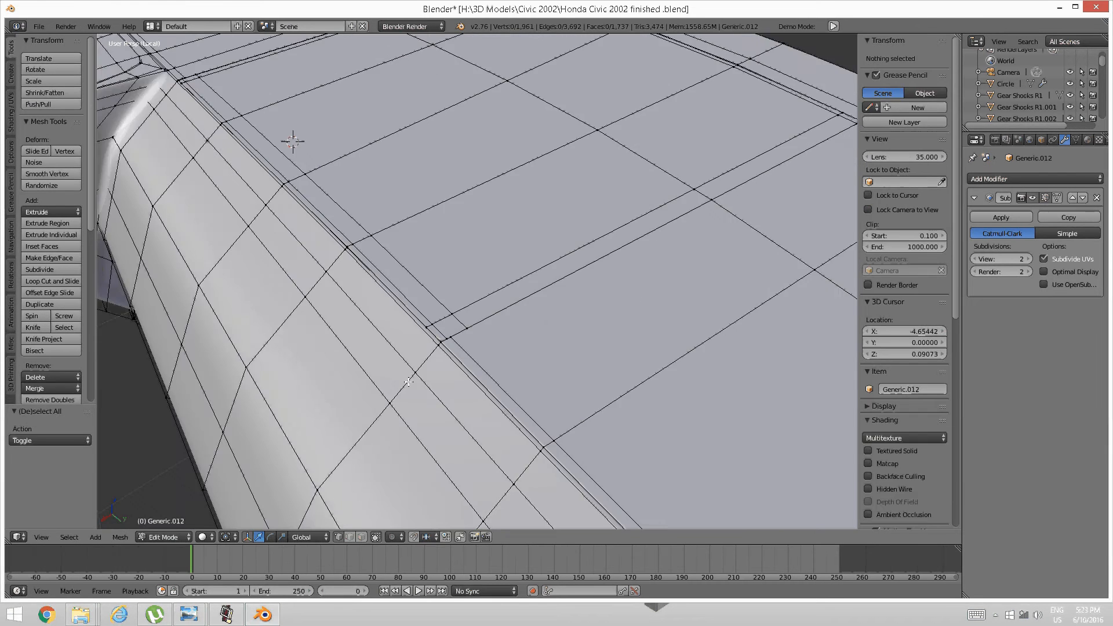
{"action": "middle_click_drag", "start_coordinate": [409, 375], "coordinate": [363, 303]}
Isolate the glovebox panel piece by hiding all geometry not linked to it.
{"action": "right_click", "coordinate": [360, 297]}
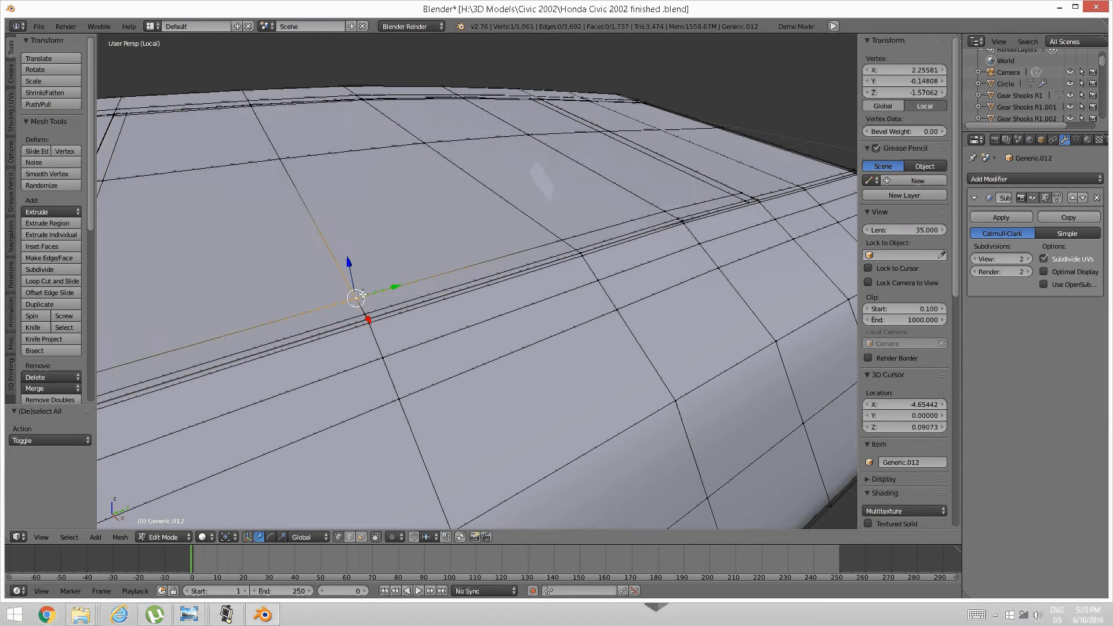
{"action": "key", "text": "ctrl+l"}
{"action": "key", "text": "ctrl+i"}
{"action": "key", "text": "h"}
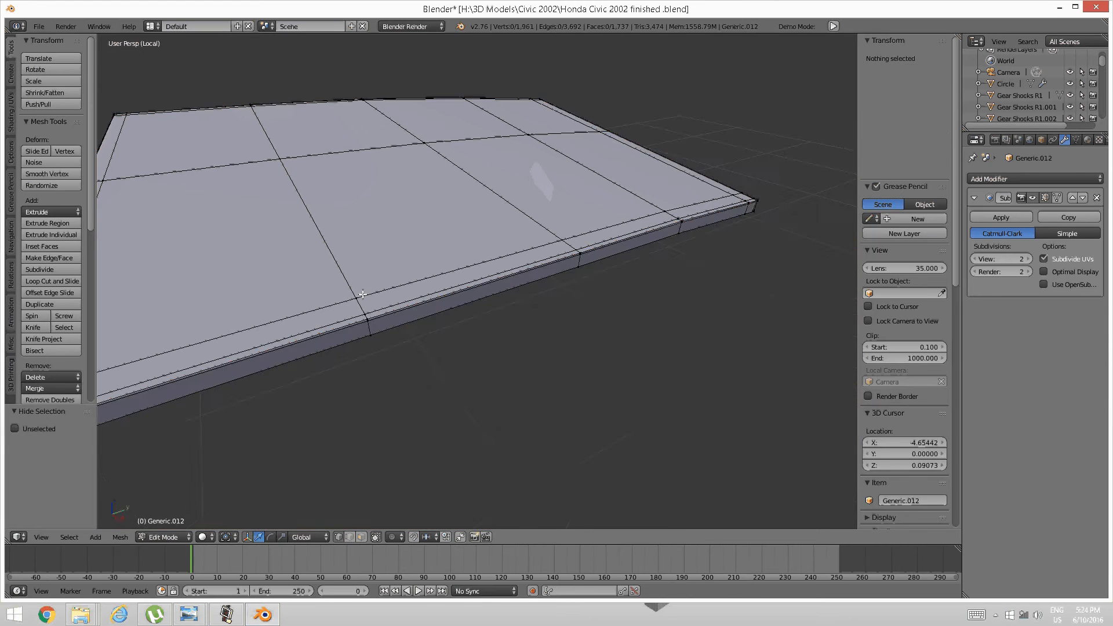
{"action": "middle_click_drag", "start_coordinate": [363, 293], "coordinate": [432, 268]}
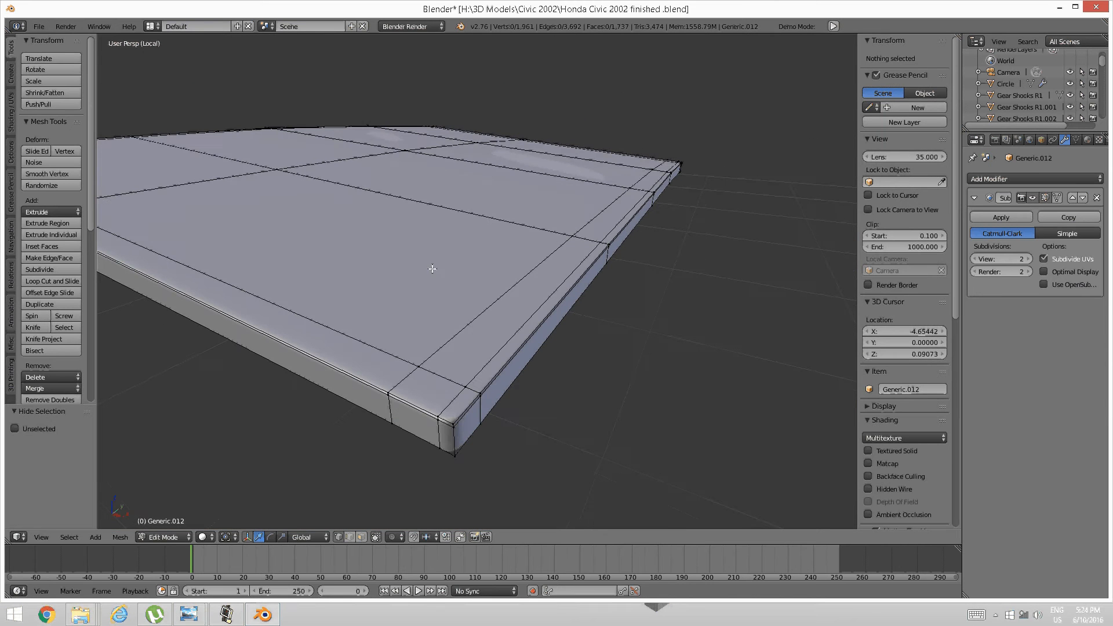
Slide the edge loop along the panel's rim toward its edge.
{"action": "right_click", "coordinate": [417, 411], "text": "alt"}
{"action": "key", "text": "ctrl+e"}
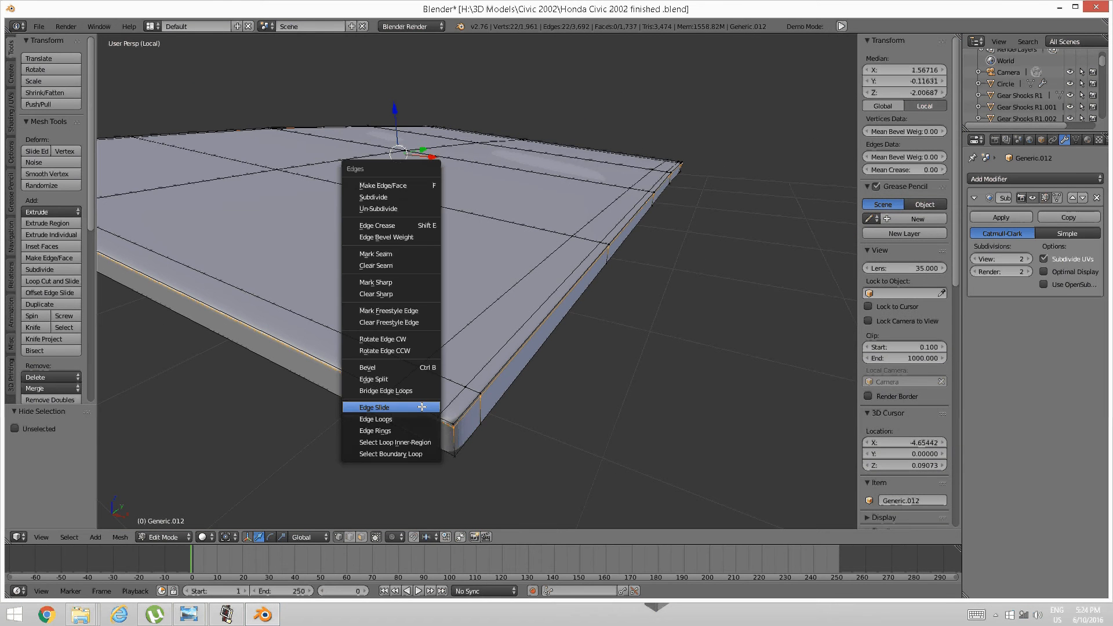
{"action": "left_click", "coordinate": [422, 407]}
{"action": "left_click", "coordinate": [449, 411]}
{"action": "key", "text": "a"}
{"action": "middle_click_drag", "start_coordinate": [480, 401], "coordinate": [447, 398]}
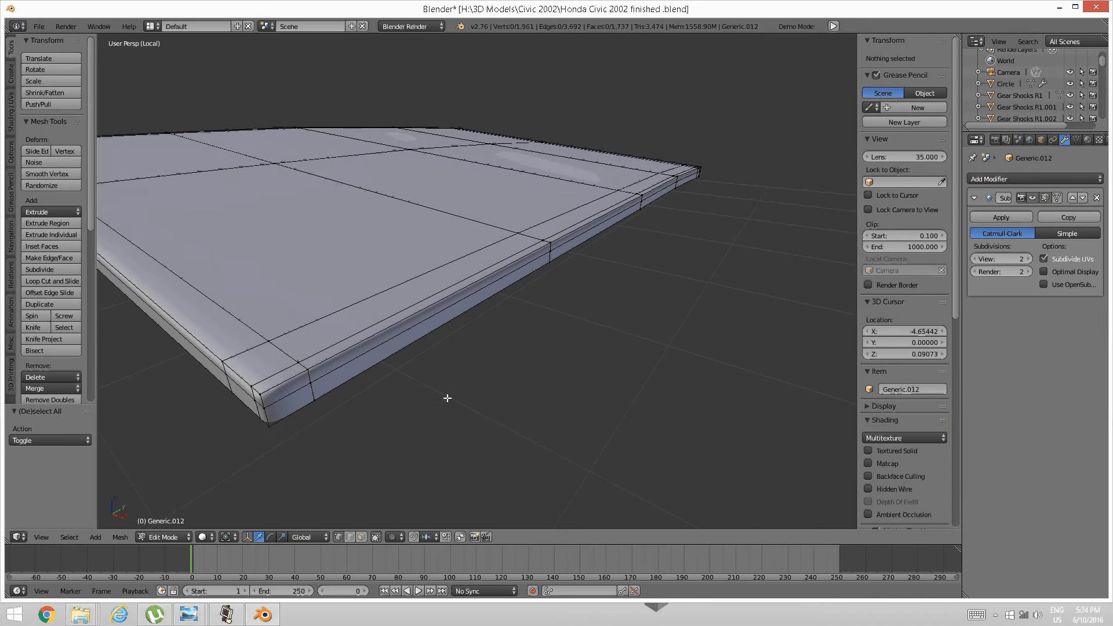
Slide a second rim edge loop toward the edge, then reveal the hidden dashboard mesh.
{"action": "right_click", "coordinate": [303, 383], "text": "alt"}
{"action": "key", "text": "ctrl+e"}
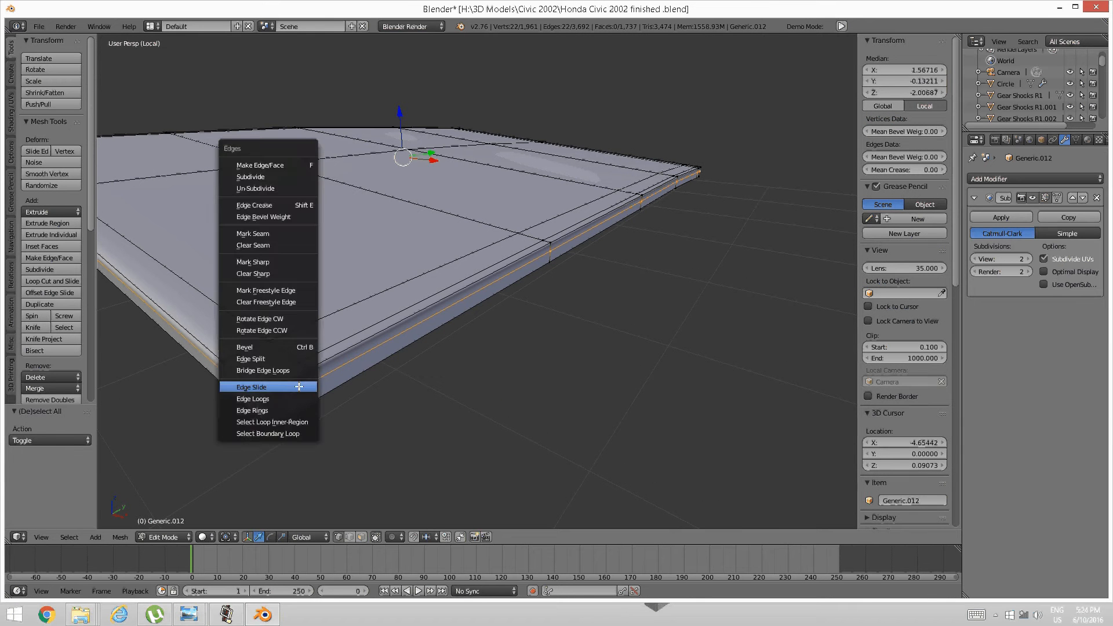
{"action": "left_click", "coordinate": [299, 386]}
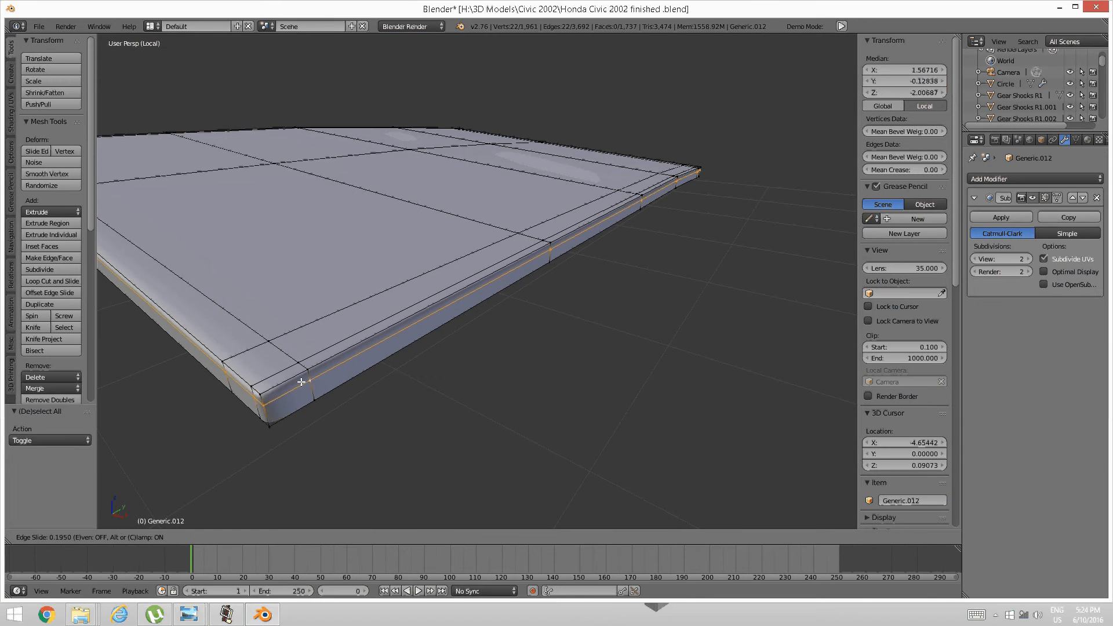
{"action": "left_click", "coordinate": [301, 381]}
{"action": "key", "text": "a"}
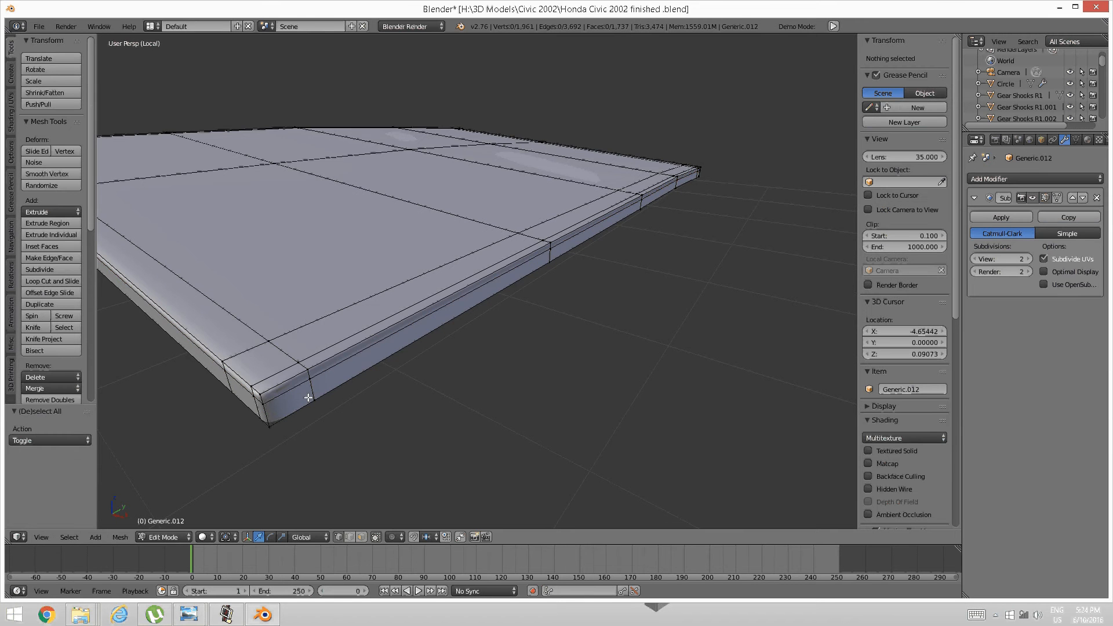
{"action": "key", "text": "alt+h"}
{"action": "key", "text": "Tab"}
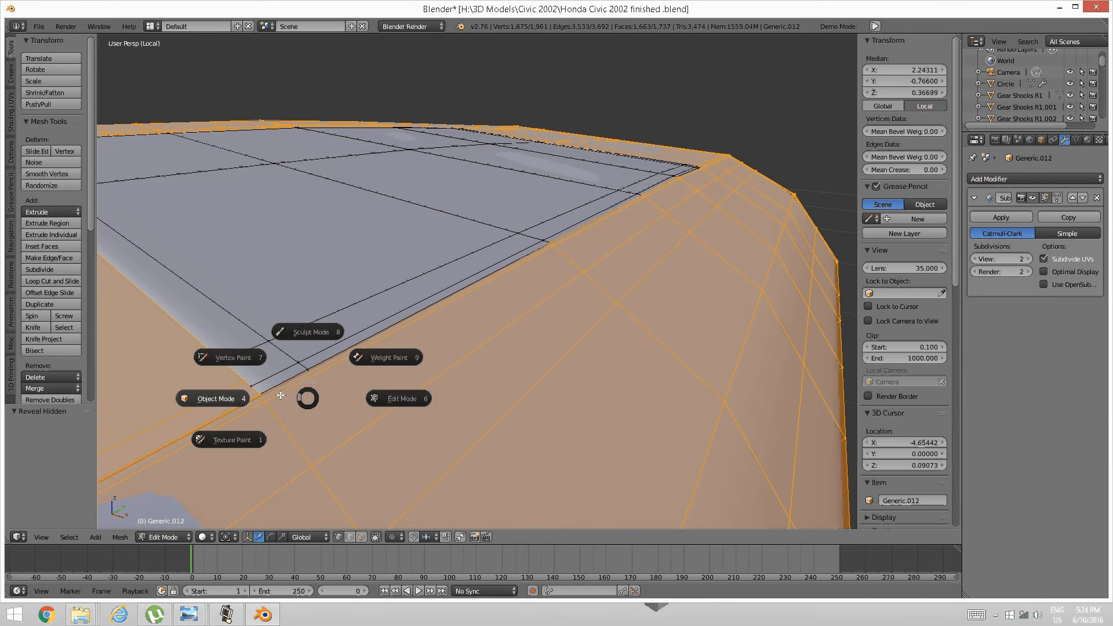
{"action": "left_click", "coordinate": [236, 396]}
{"action": "middle_click_drag", "start_coordinate": [461, 238], "coordinate": [555, 353]}
{"action": "scroll", "coordinate": [428, 284], "scroll_direction": "up", "scroll_amount": 2}
{"action": "scroll", "coordinate": [550, 357], "scroll_direction": "up", "scroll_amount": 2}
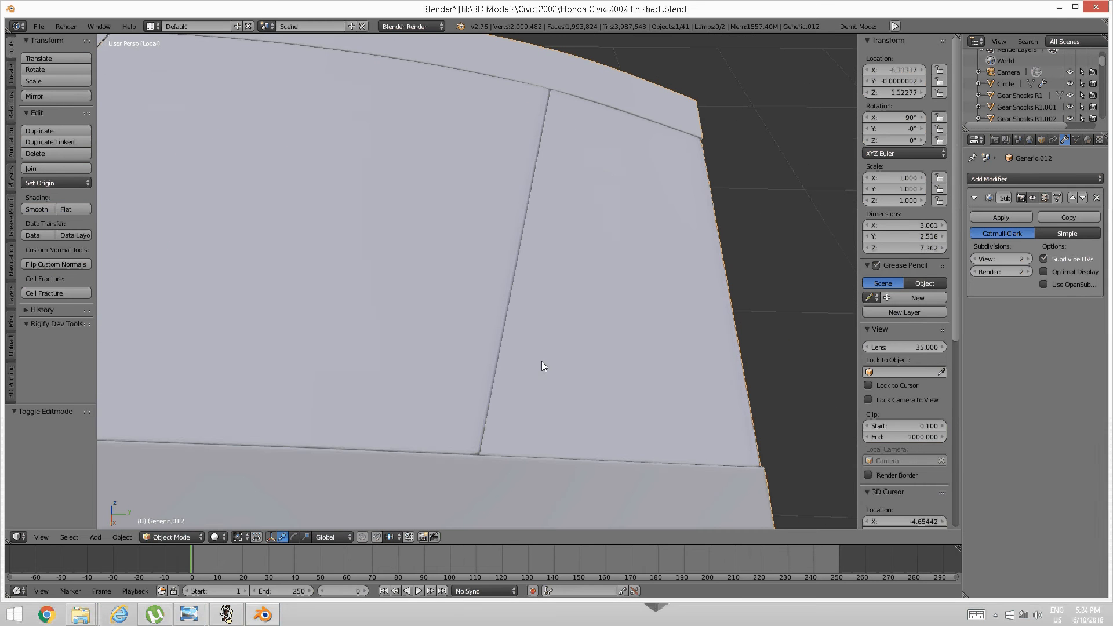
{"action": "key", "text": "Tab"}
{"action": "left_click", "coordinate": [627, 355]}
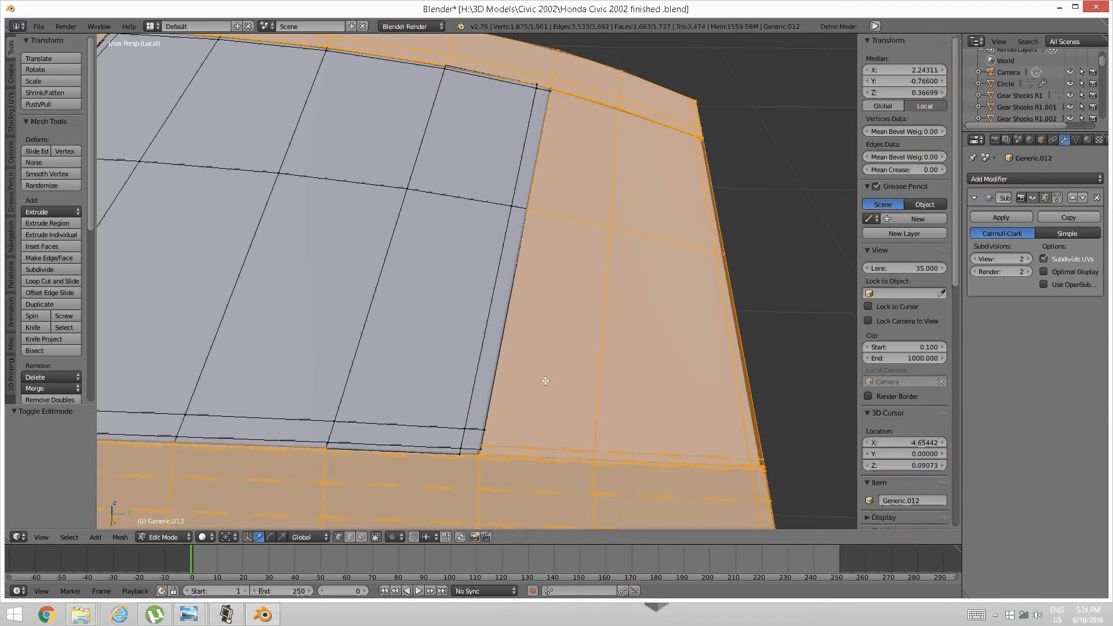
{"action": "key", "text": "a"}
Isolate the seam-bounded glovebox lid patch by hiding everything else.
{"action": "right_click", "coordinate": [594, 445]}
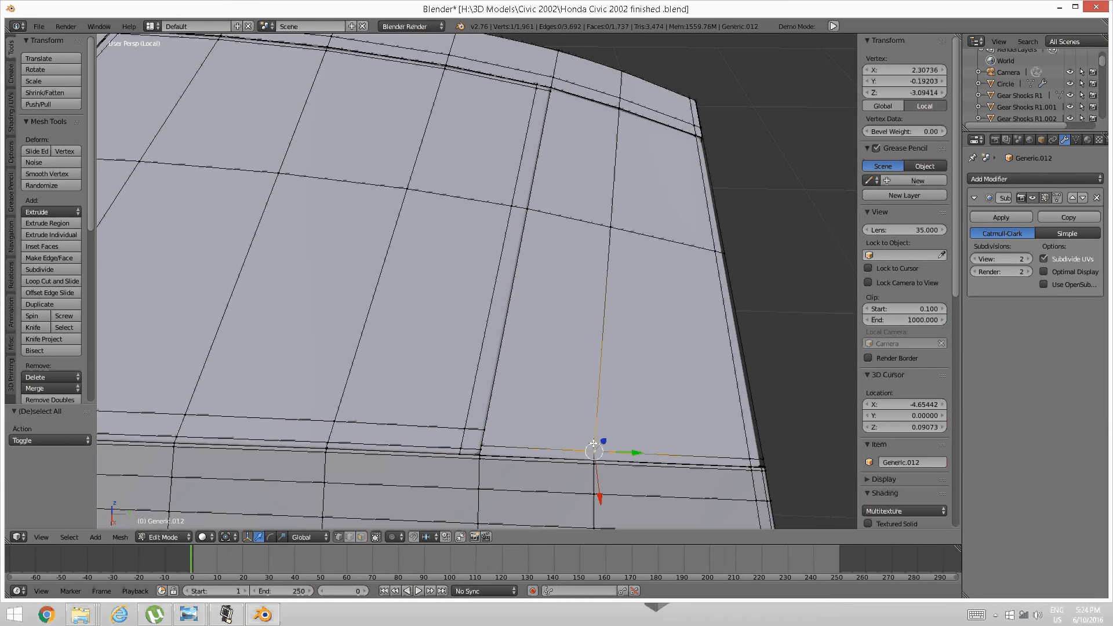
{"action": "key", "text": "ctrl+l"}
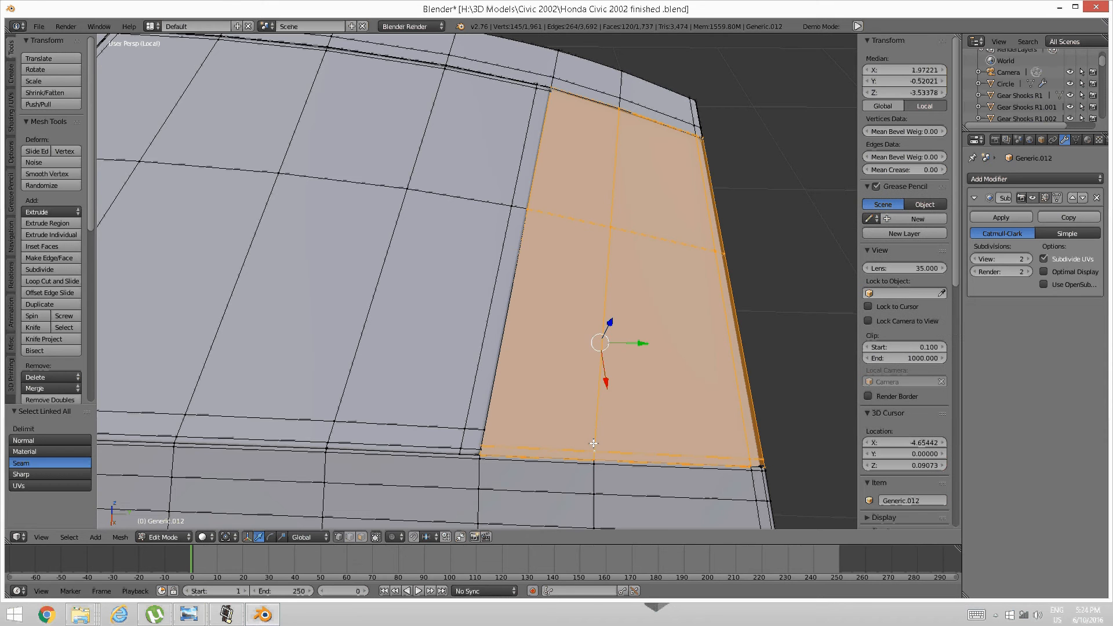
{"action": "key", "text": "ctrl+i"}
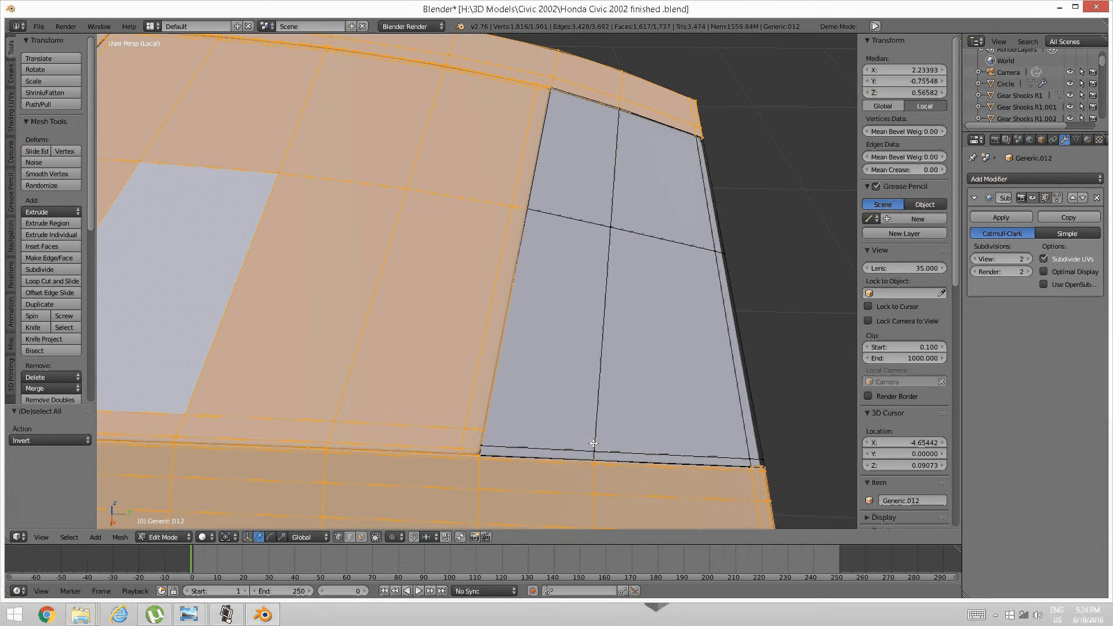
{"action": "key", "text": "h"}
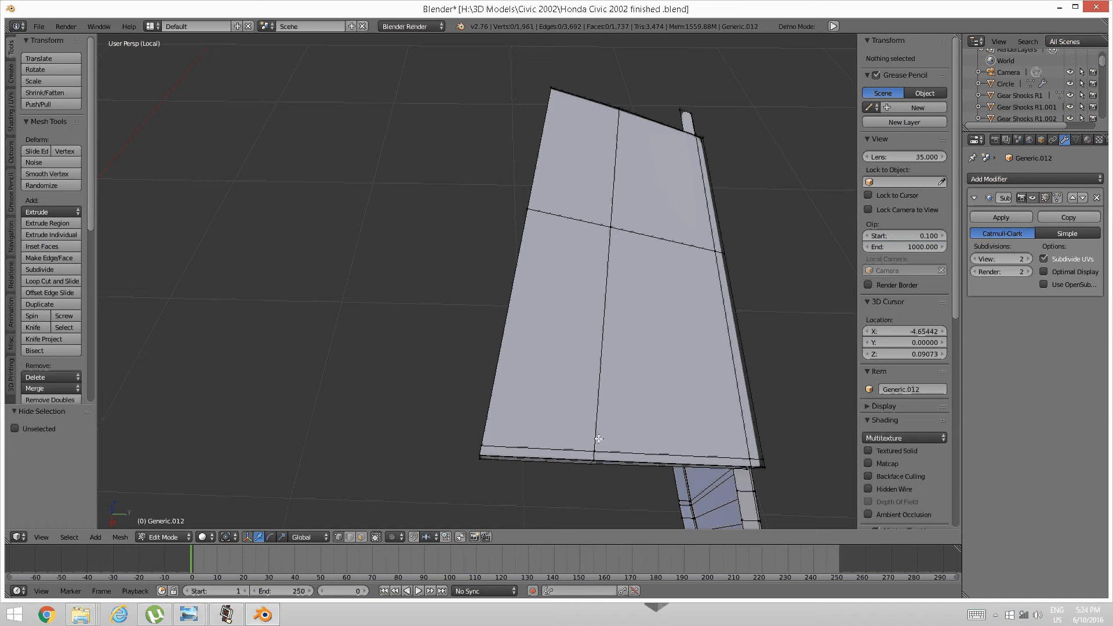
{"action": "middle_click_drag", "start_coordinate": [472, 308], "coordinate": [499, 199]}
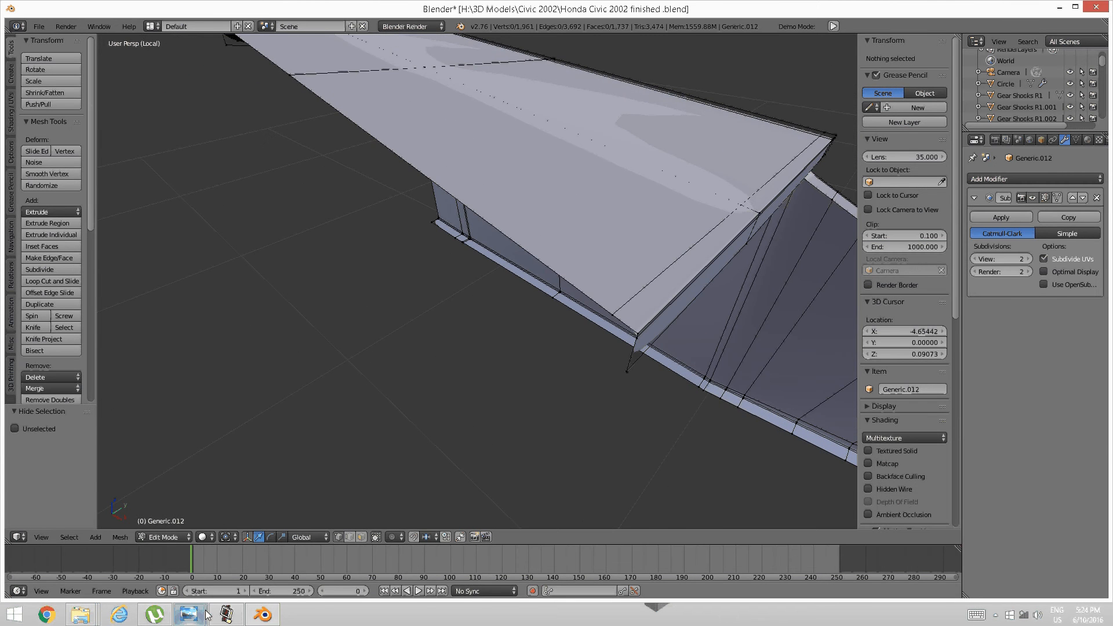
{"action": "left_click", "coordinate": [226, 617]}
{"action": "left_click", "coordinate": [227, 616]}
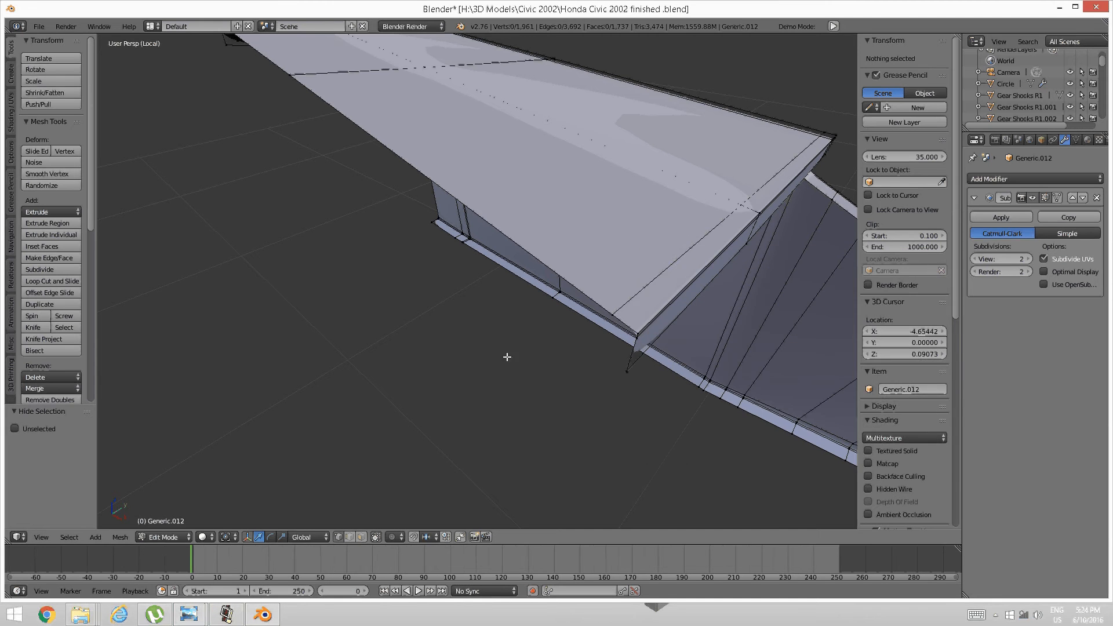
Select three rim edges of the lid strip in edge select mode.
{"action": "right_click", "coordinate": [623, 327]}
{"action": "middle_click_drag", "start_coordinate": [633, 327], "coordinate": [538, 351]}
{"action": "right_click", "coordinate": [457, 251], "text": "shift"}
{"action": "middle_click_drag", "start_coordinate": [457, 251], "coordinate": [439, 384]}
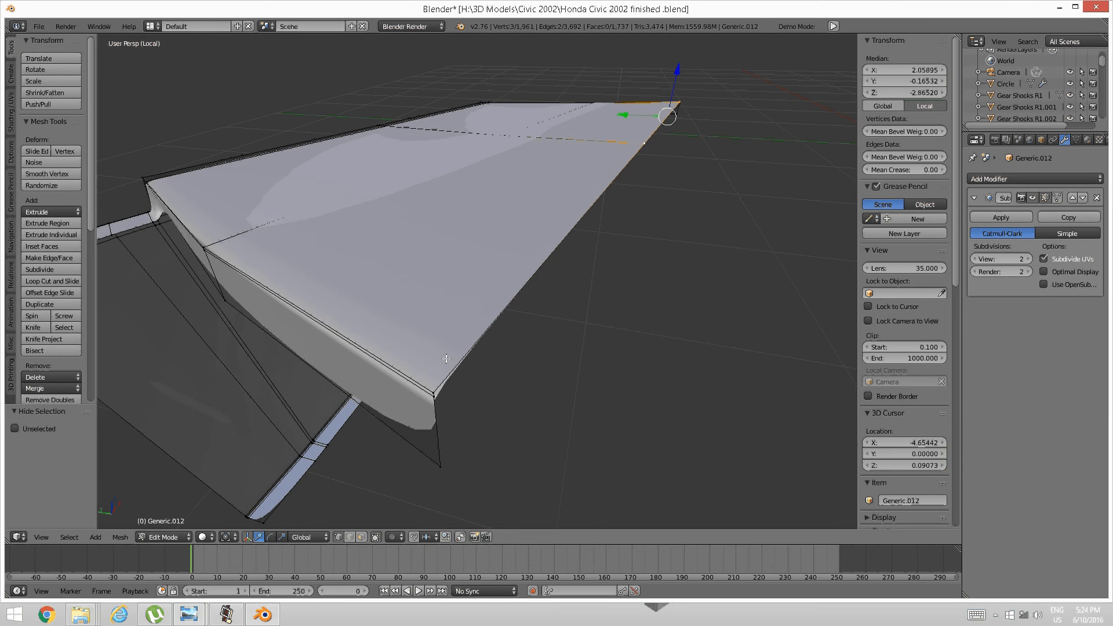
{"action": "right_click", "coordinate": [439, 385], "text": "shift"}
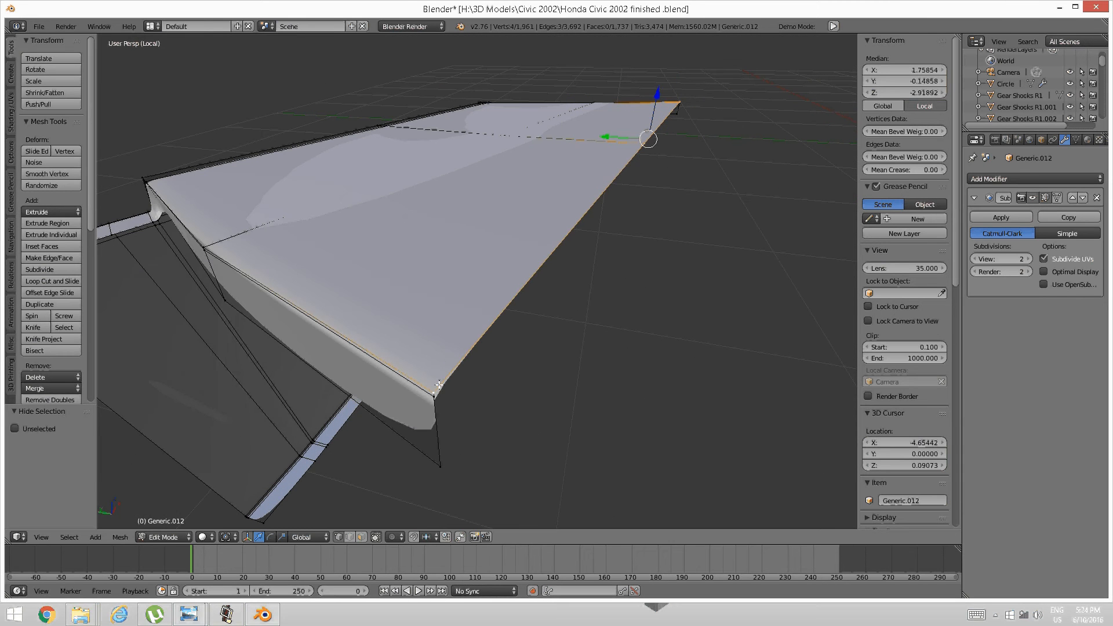
{"action": "key", "text": "ctrl+Tab"}
{"action": "left_click", "coordinate": [484, 377]}
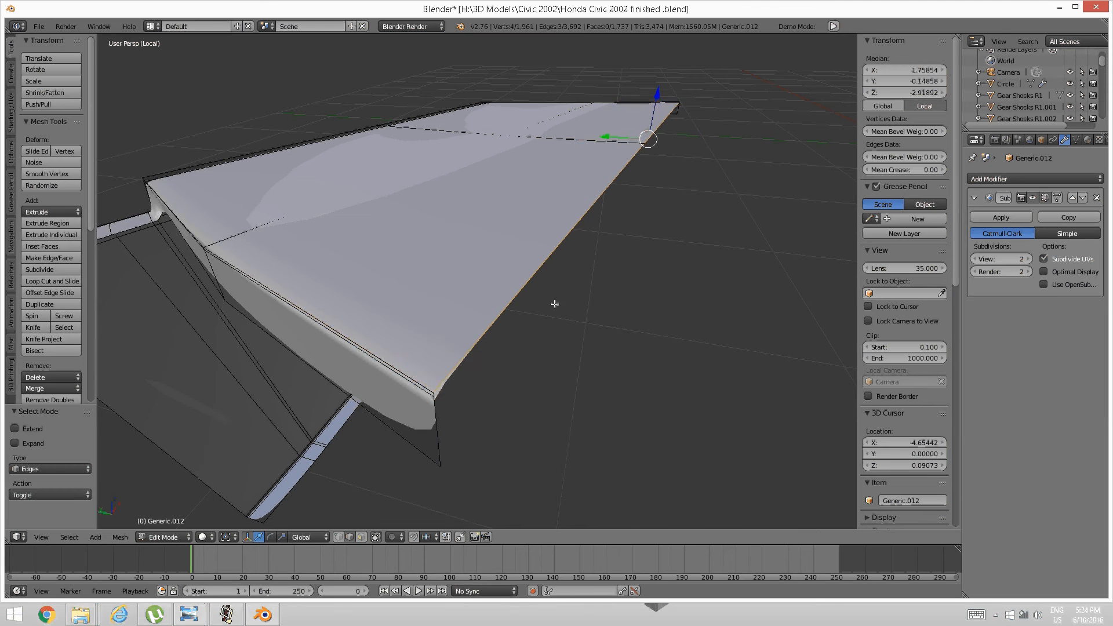
{"action": "middle_click_drag", "start_coordinate": [515, 306], "coordinate": [575, 301]}
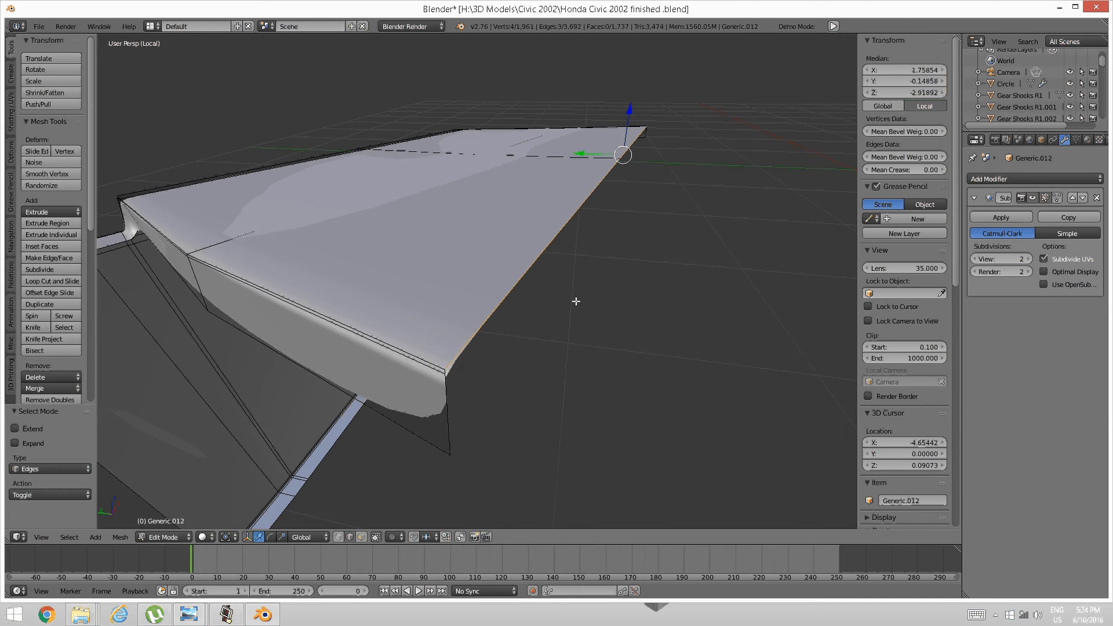
Extrude the selected rim edges 0.059 straight down along Z into a lip.
{"action": "key", "text": "e"}
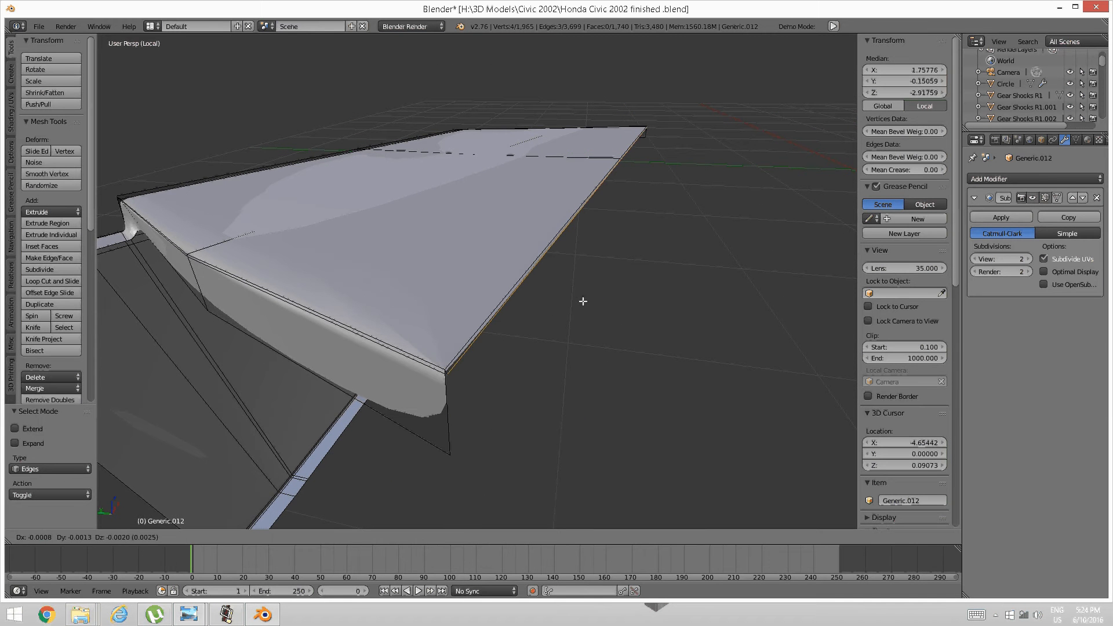
{"action": "key", "text": "z"}
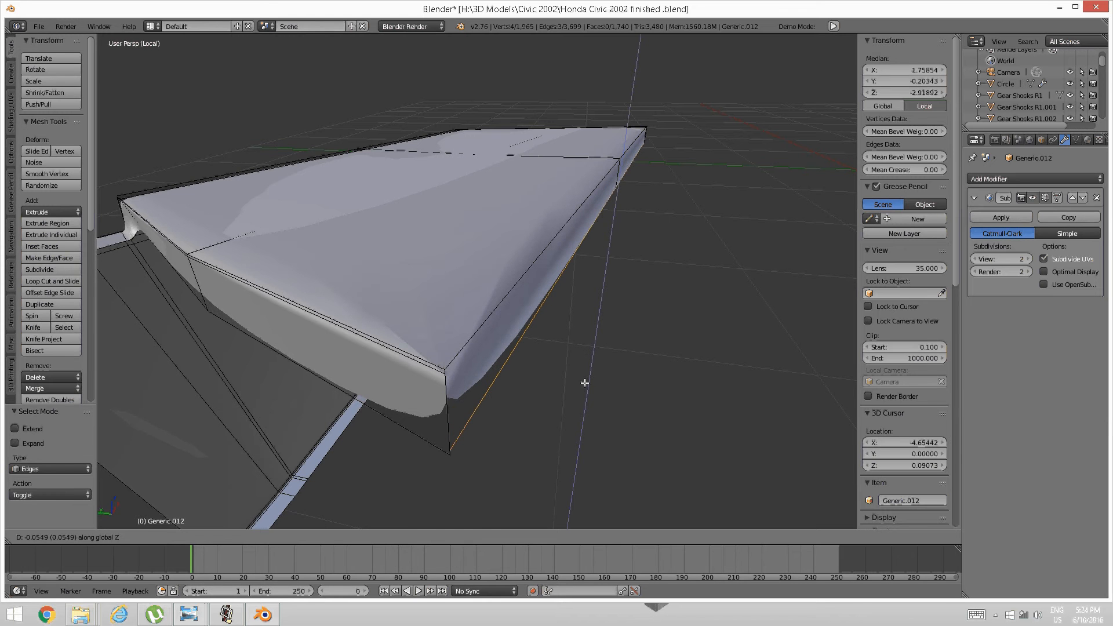
{"action": "left_click", "coordinate": [584, 390]}
{"action": "middle_click_drag", "start_coordinate": [584, 393], "coordinate": [879, 198]}
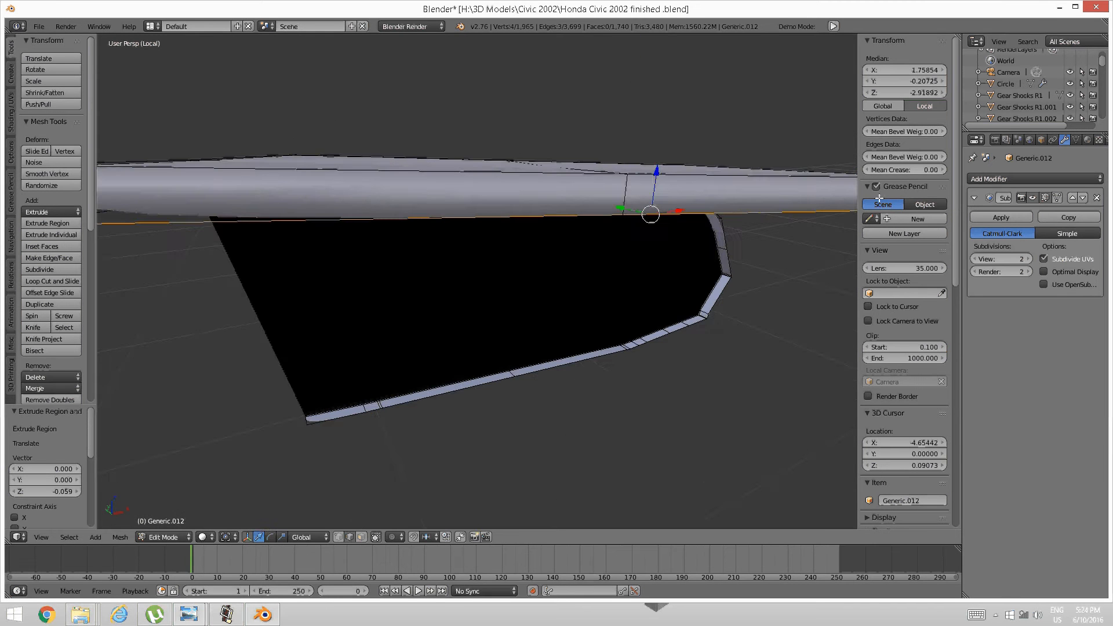
{"action": "middle_click_drag", "start_coordinate": [731, 199], "coordinate": [510, 266]}
{"action": "scroll", "coordinate": [459, 298], "scroll_direction": "up", "scroll_amount": 2}
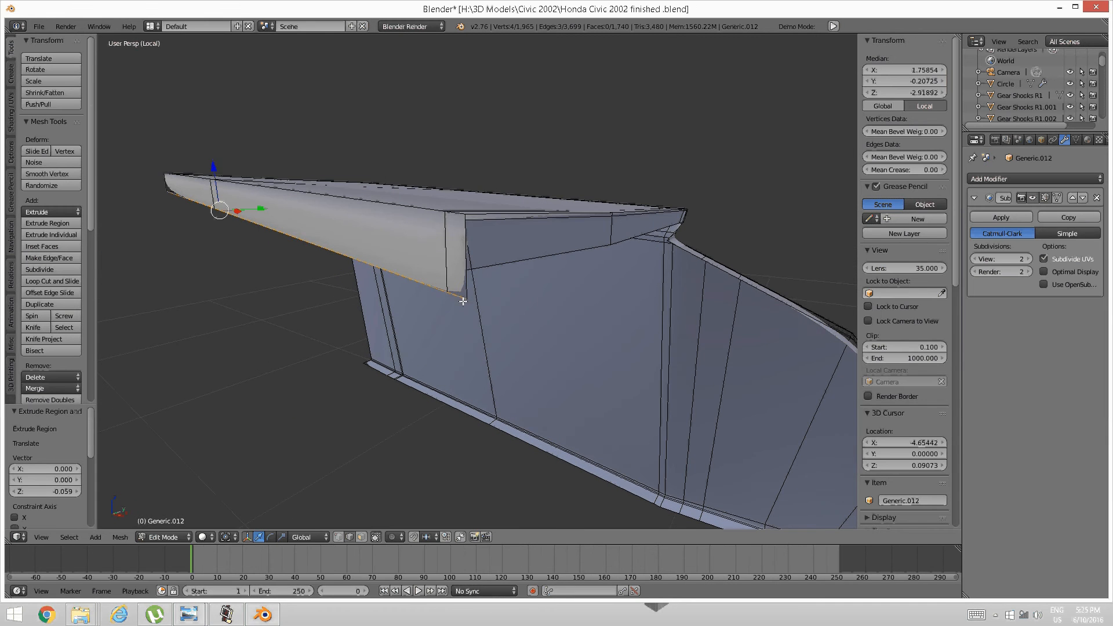
In vertex mode, raise the lip's end vertex by 0.020.
{"action": "key", "text": "a"}
{"action": "key", "text": "ctrl+Tab"}
{"action": "left_click", "coordinate": [422, 288]}
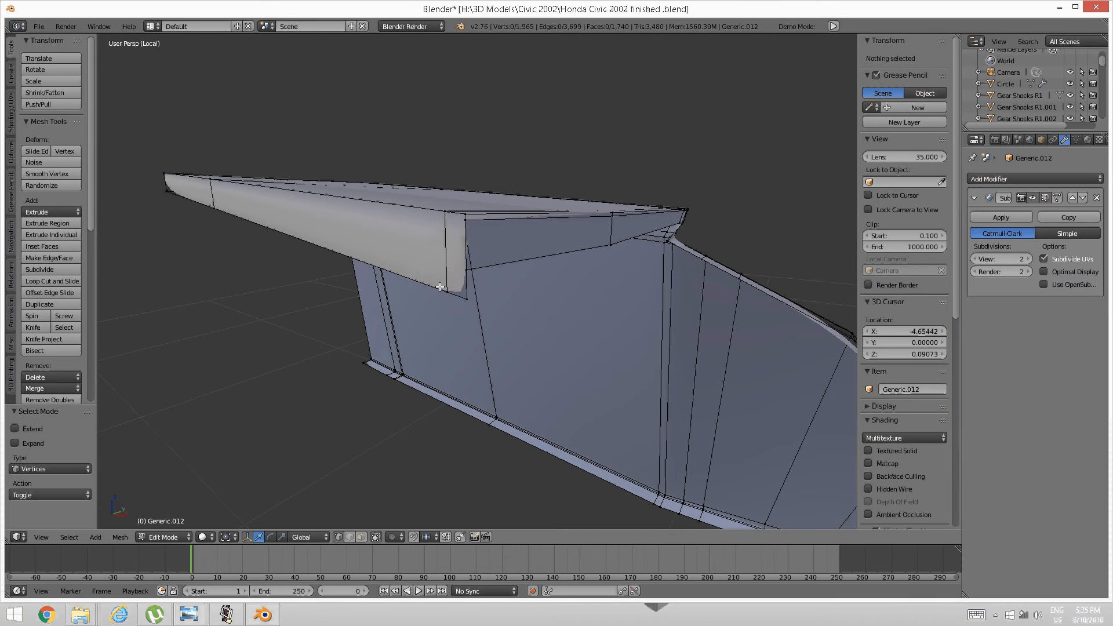
{"action": "right_click", "coordinate": [456, 296]}
{"action": "left_click_drag", "start_coordinate": [454, 258], "coordinate": [446, 236]}
{"action": "middle_click_drag", "start_coordinate": [446, 236], "coordinate": [406, 215]}
{"action": "key", "text": "a"}
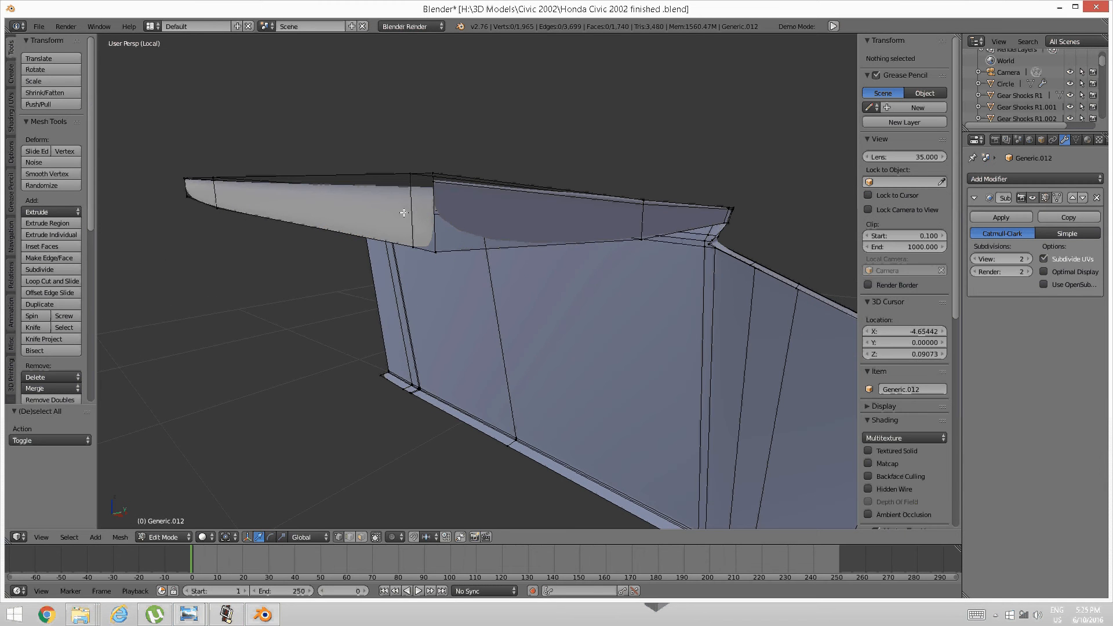
Add a loop cut across the lip and slide it into position.
{"action": "key", "text": "ctrl+r"}
{"action": "left_click", "coordinate": [411, 204]}
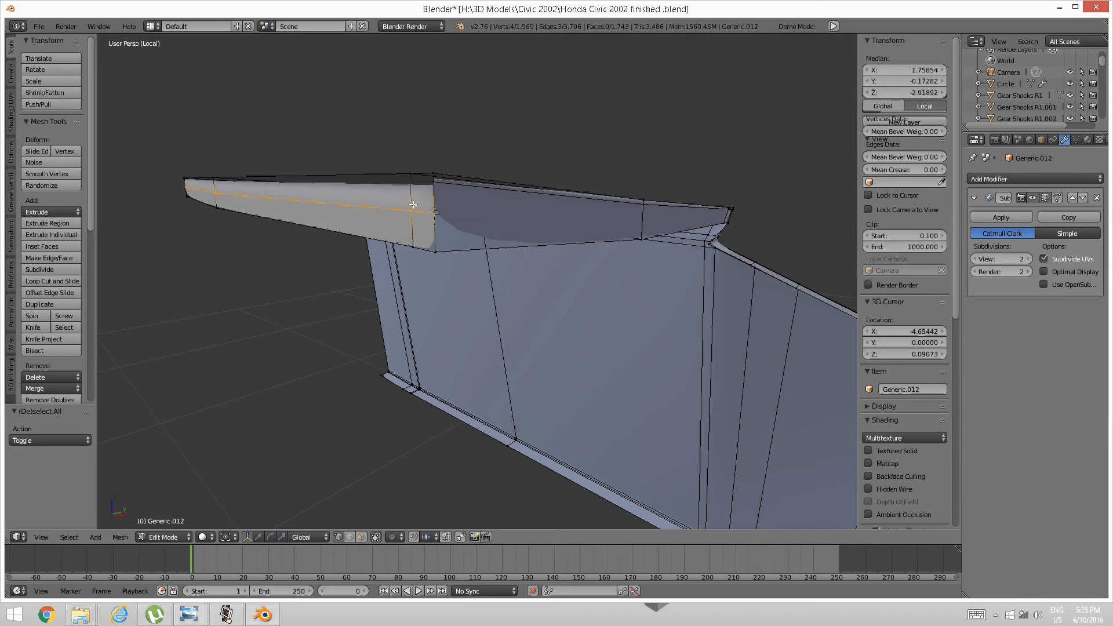
{"action": "left_click", "coordinate": [429, 177]}
{"action": "key", "text": "a"}
{"action": "middle_click_drag", "start_coordinate": [430, 197], "coordinate": [419, 237]}
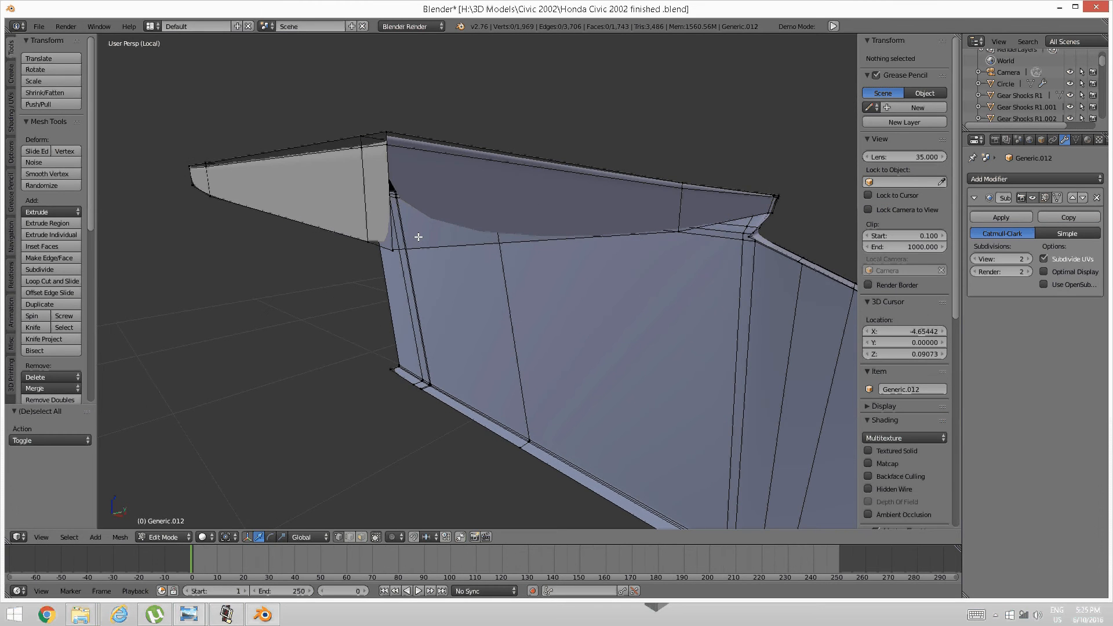
Switch the viewport to wireframe shading and orbit around the panel.
{"action": "key", "text": "z"}
{"action": "left_click", "coordinate": [514, 238]}
{"action": "mouse_move", "coordinate": [514, 238]}
{"action": "middle_mouse_down"}
{"action": "mouse_move", "coordinate": [432, 241]}
{"action": "mouse_move", "coordinate": [370, 296]}
{"action": "middle_mouse_up"}
{"action": "key", "text": "c"}
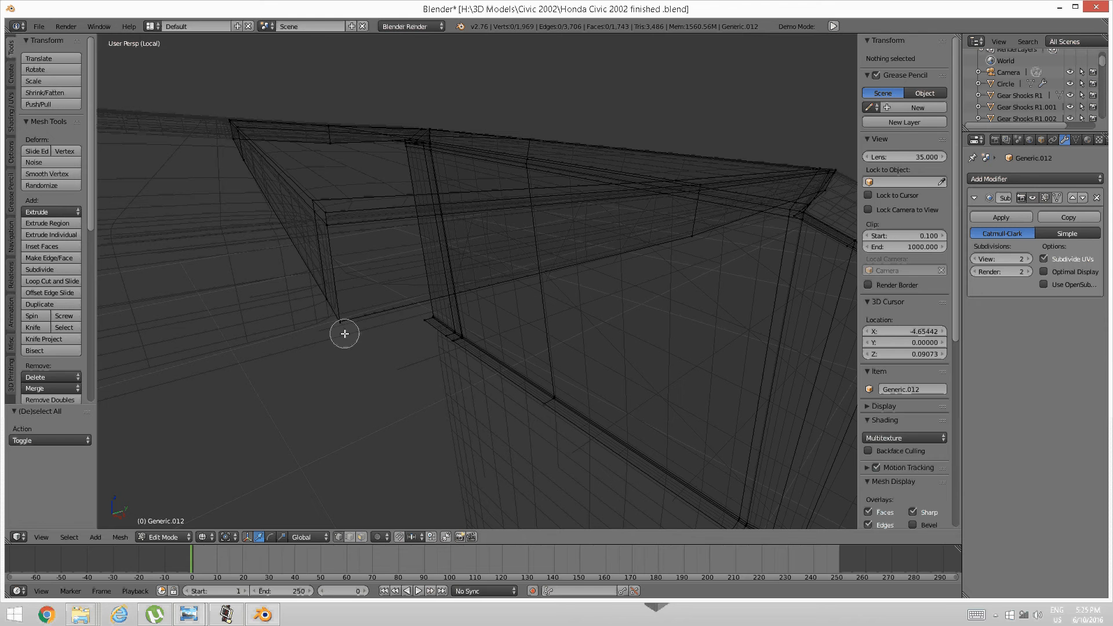
Merge the doubled vertices at the first two seam corners at their center.
{"action": "right_click", "coordinate": [345, 334]}
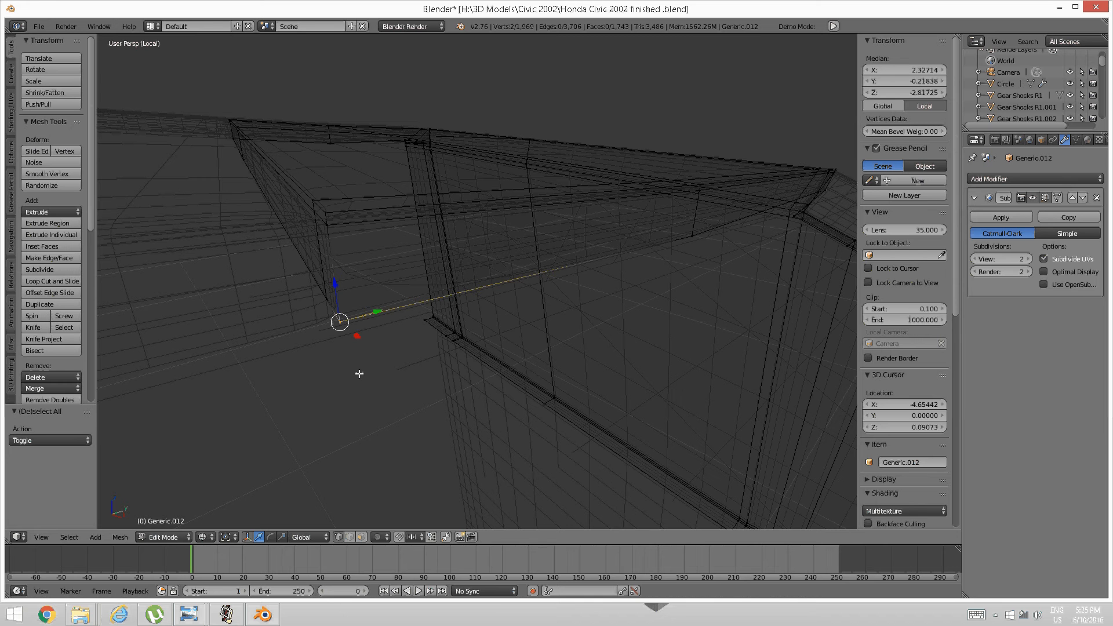
{"action": "key", "text": "alt+m"}
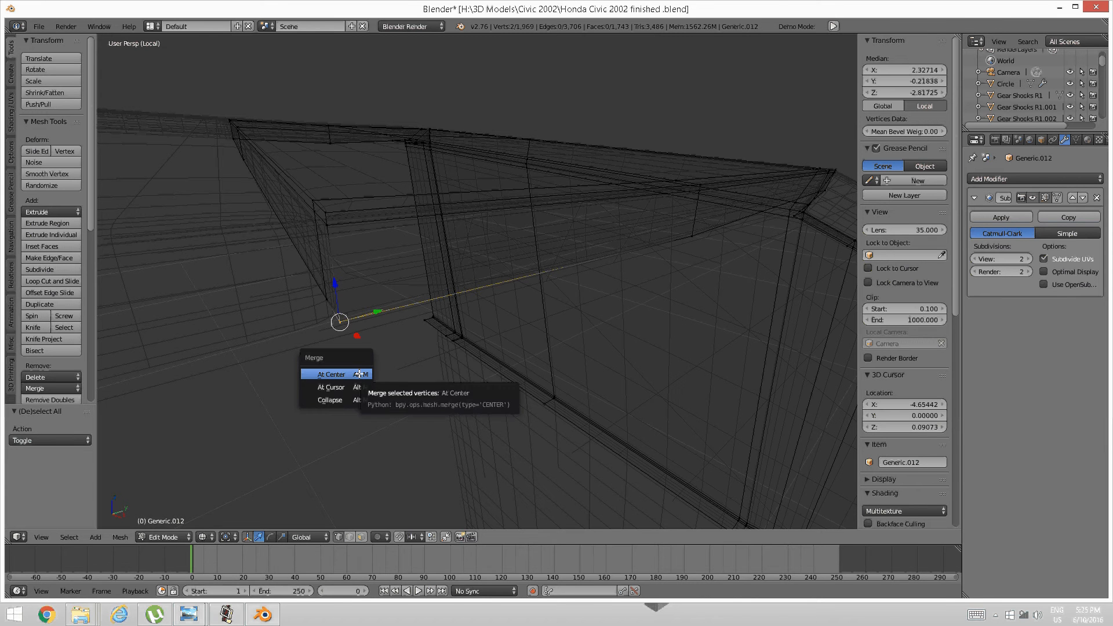
{"action": "left_click", "coordinate": [359, 374]}
{"action": "middle_click_drag", "start_coordinate": [332, 338], "coordinate": [367, 327]}
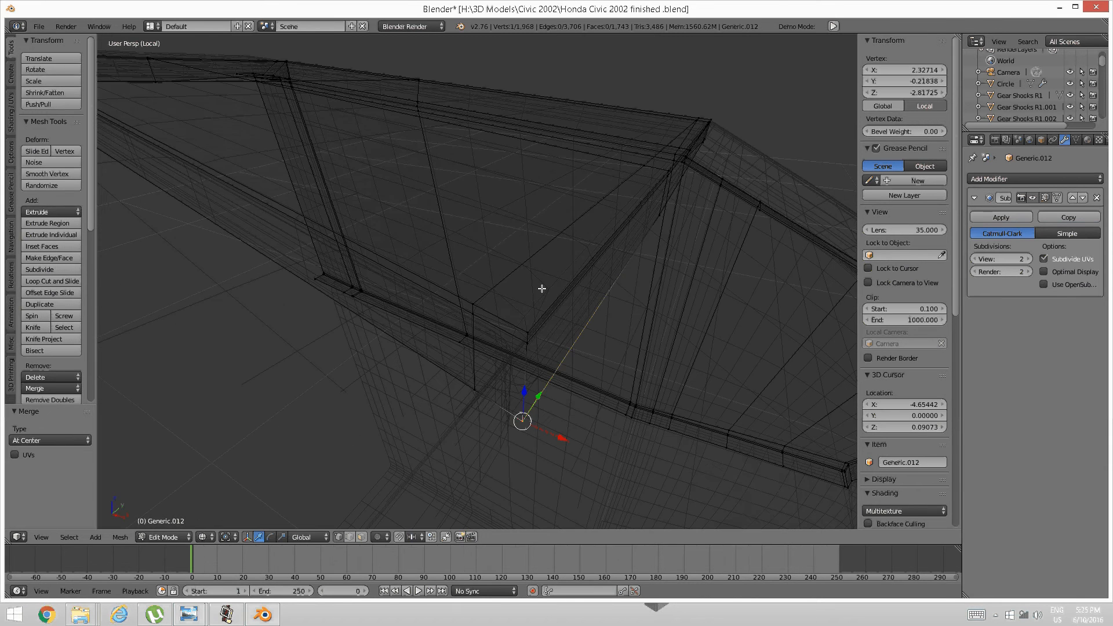
{"action": "key", "text": "a"}
{"action": "right_click", "coordinate": [525, 343]}
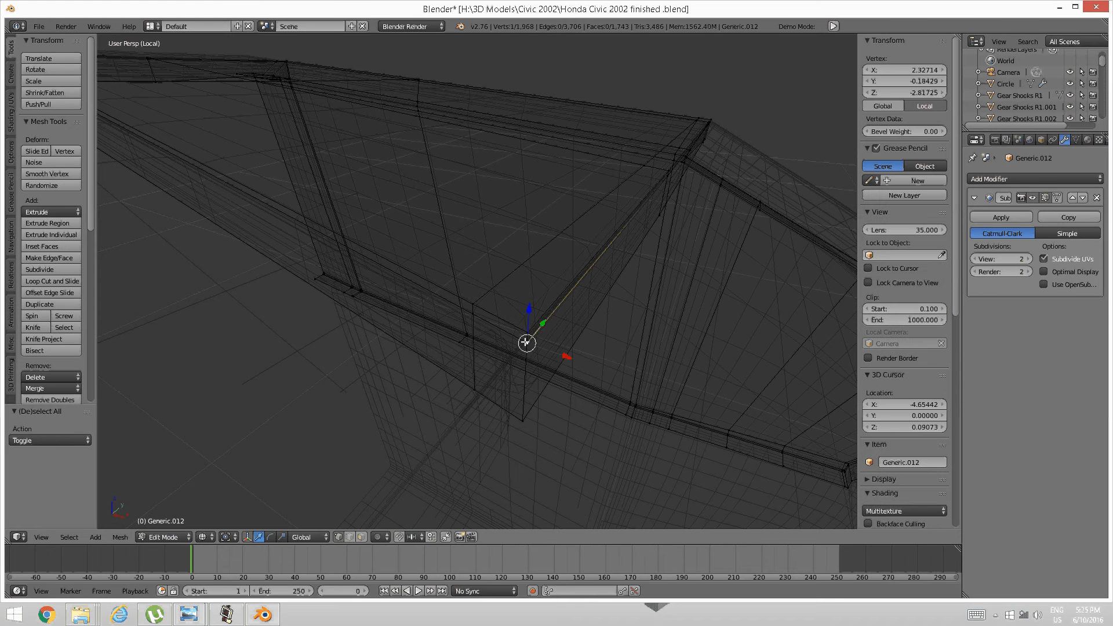
{"action": "right_click", "coordinate": [528, 343], "text": "shift"}
{"action": "key", "text": "alt+m"}
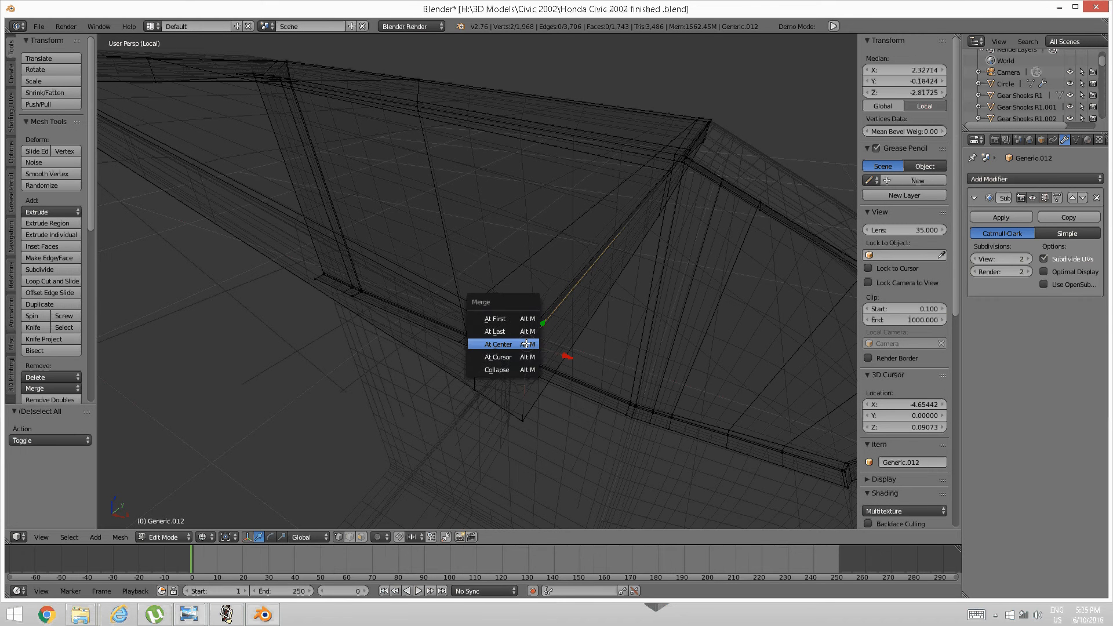
{"action": "left_click", "coordinate": [496, 410]}
{"action": "key", "text": "a"}
Merge the overlapping vertex pairs at the panel corner and lower corner at center.
{"action": "middle_click_drag", "start_coordinate": [497, 410], "coordinate": [487, 355]}
{"action": "right_click", "coordinate": [511, 346]}
{"action": "right_click", "coordinate": [515, 332], "text": "shift"}
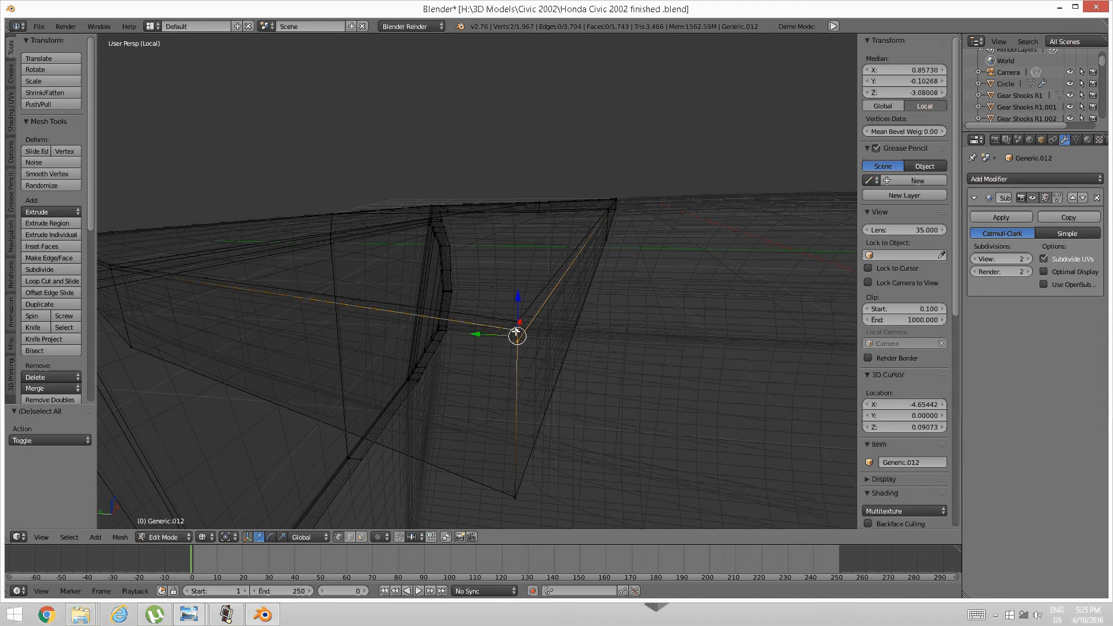
{"action": "key", "text": "alt+m"}
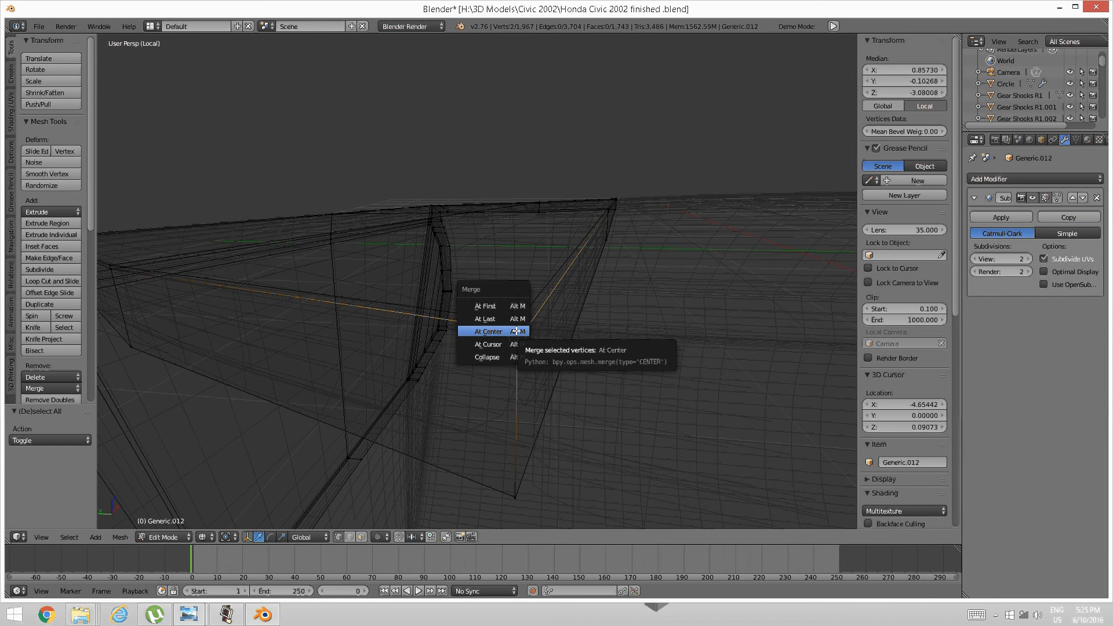
{"action": "left_click", "coordinate": [511, 320]}
{"action": "right_click", "coordinate": [515, 496]}
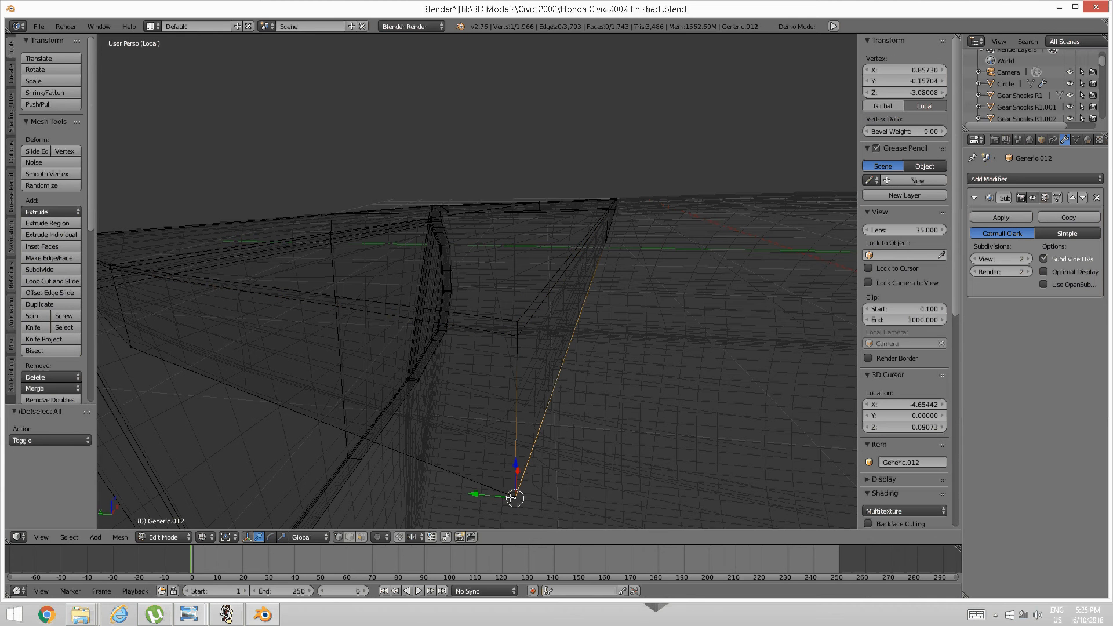
{"action": "right_click", "coordinate": [515, 497], "text": "shift"}
{"action": "key", "text": "alt+m"}
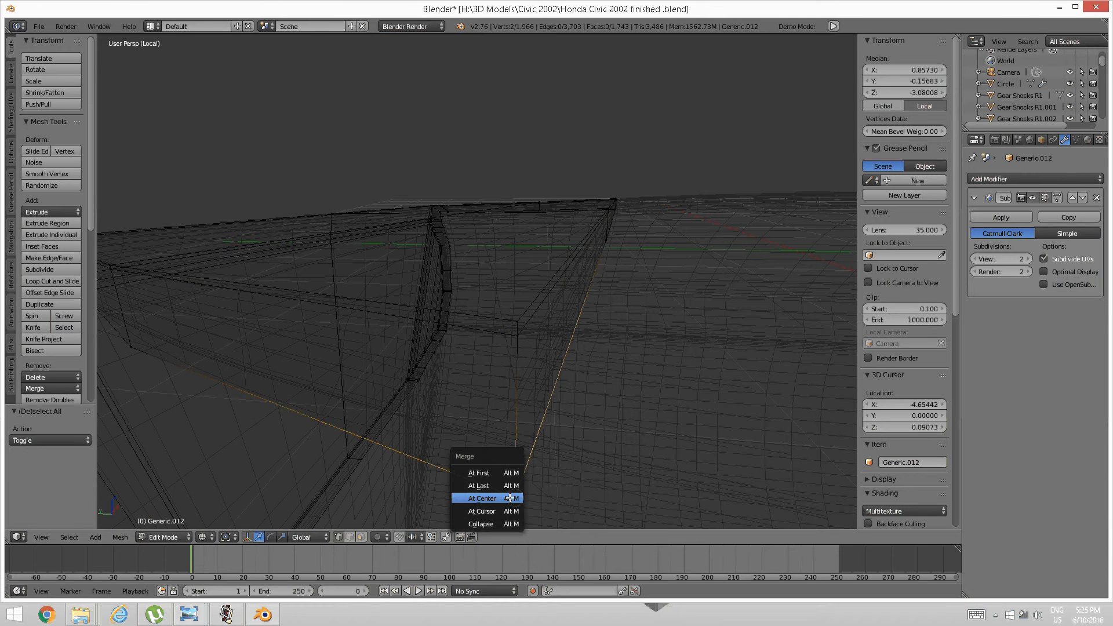
{"action": "left_click", "coordinate": [503, 497]}
Switch back to object mode.
{"action": "middle_click_drag", "start_coordinate": [510, 497], "coordinate": [519, 333]}
{"action": "key", "text": "Tab"}
{"action": "left_click", "coordinate": [415, 336]}
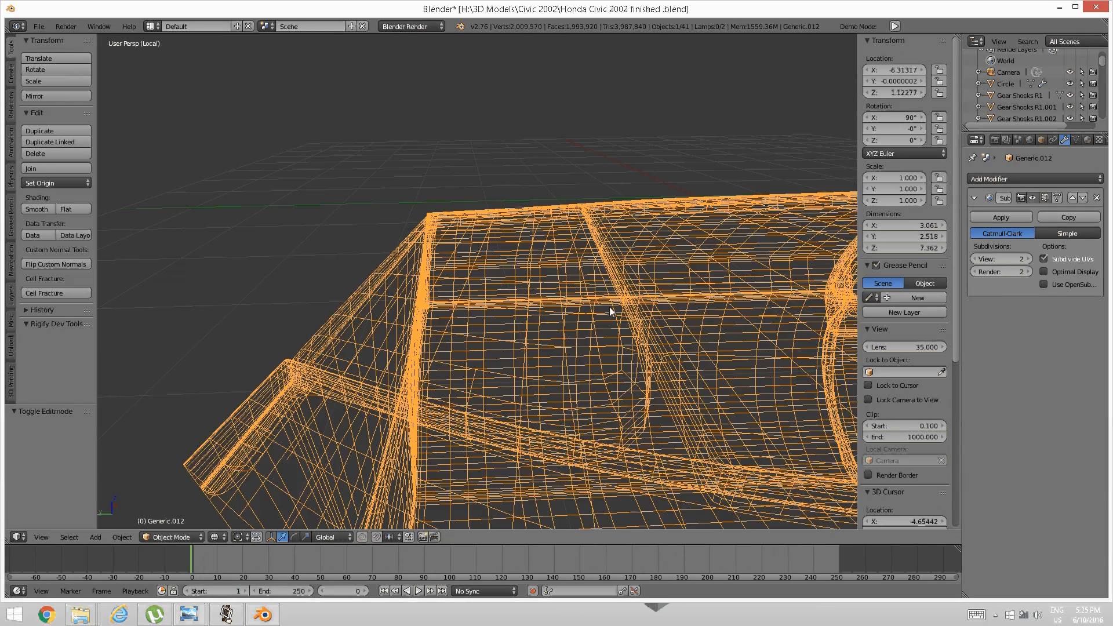
Return to edit mode and add a slid loop cut on the glovebox panel frame.
{"action": "middle_click_drag", "start_coordinate": [609, 311], "coordinate": [519, 361]}
{"action": "key", "text": "Tab"}
{"action": "left_click", "coordinate": [599, 374]}
{"action": "scroll", "coordinate": [529, 375], "scroll_direction": "up", "scroll_amount": 3}
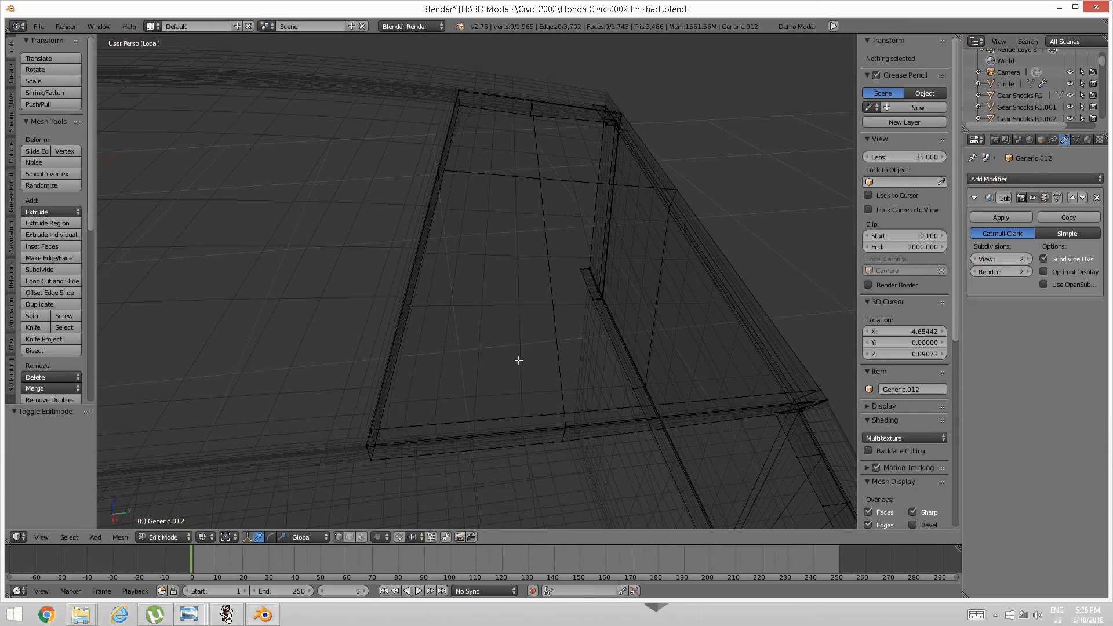
{"action": "key", "text": "ctrl+r"}
{"action": "left_click", "coordinate": [438, 419]}
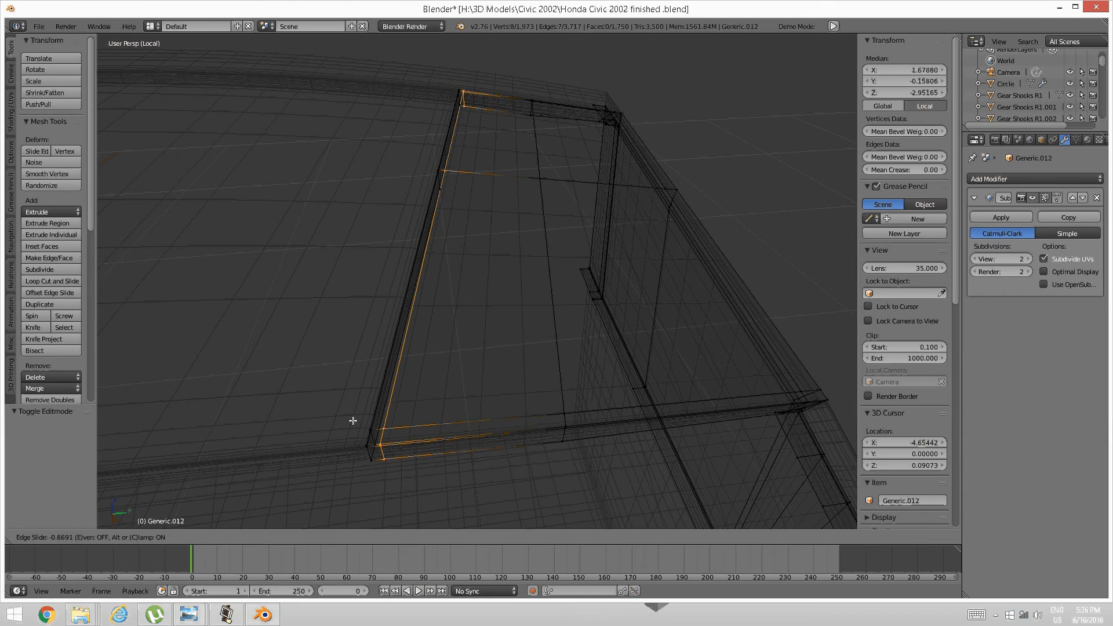
{"action": "left_click", "coordinate": [353, 420]}
{"action": "key", "text": "a"}
{"action": "middle_click_drag", "start_coordinate": [353, 421], "coordinate": [412, 391]}
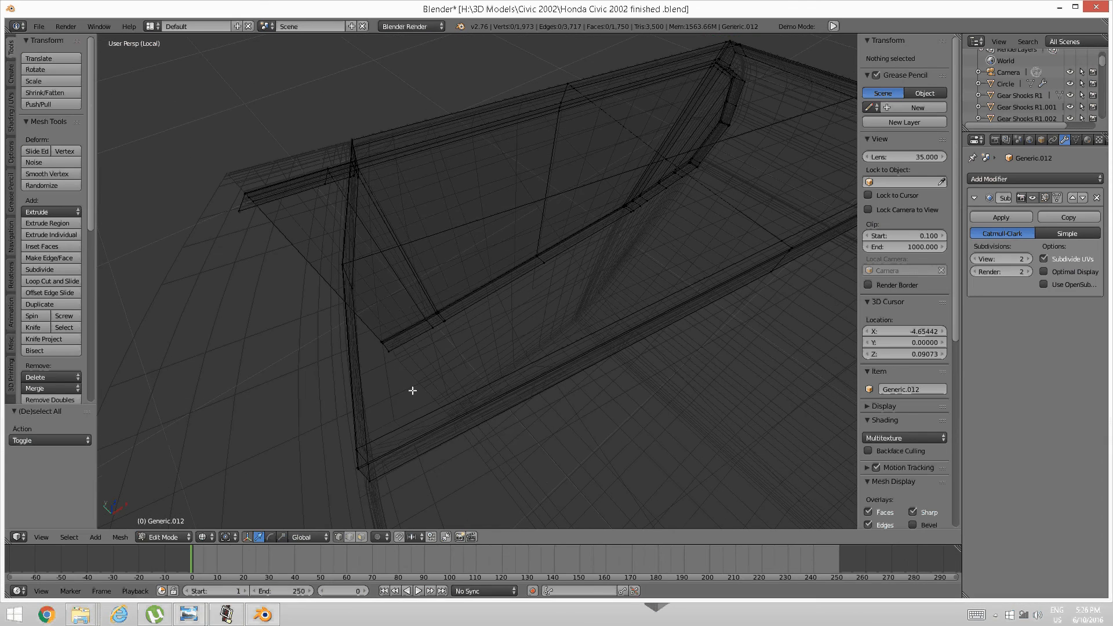
Add a second loop cut on the other panel side, then unhide all dashboard geometry.
{"action": "key", "text": "ctrl+r"}
{"action": "left_click", "coordinate": [413, 390]}
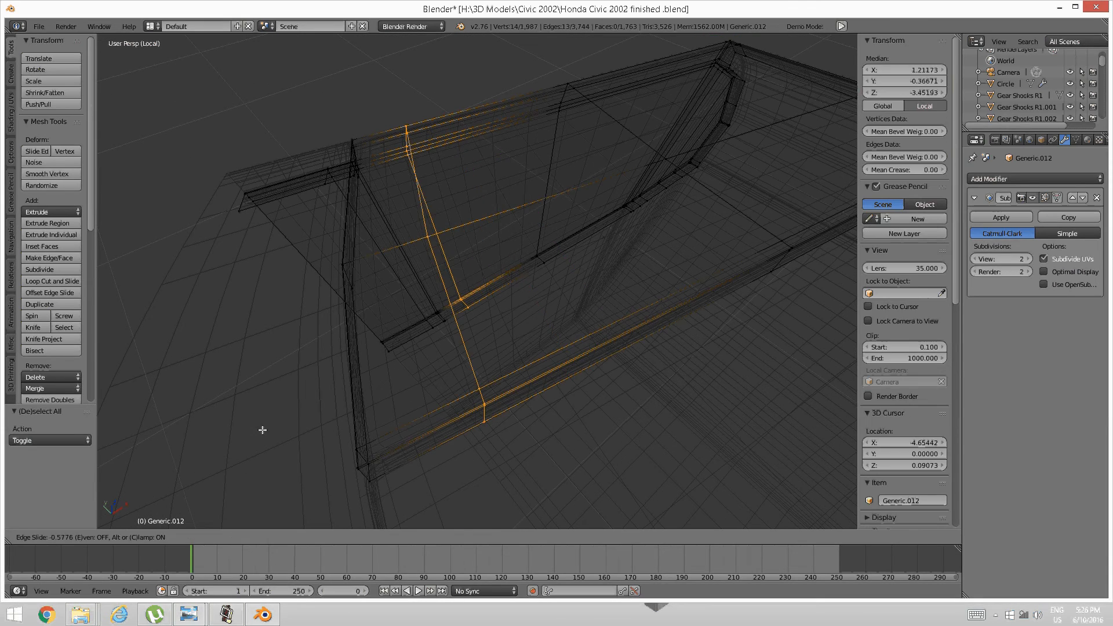
{"action": "left_click", "coordinate": [226, 445]}
{"action": "key", "text": "a"}
{"action": "middle_click_drag", "start_coordinate": [226, 445], "coordinate": [302, 424]}
{"action": "key", "text": "alt+h"}
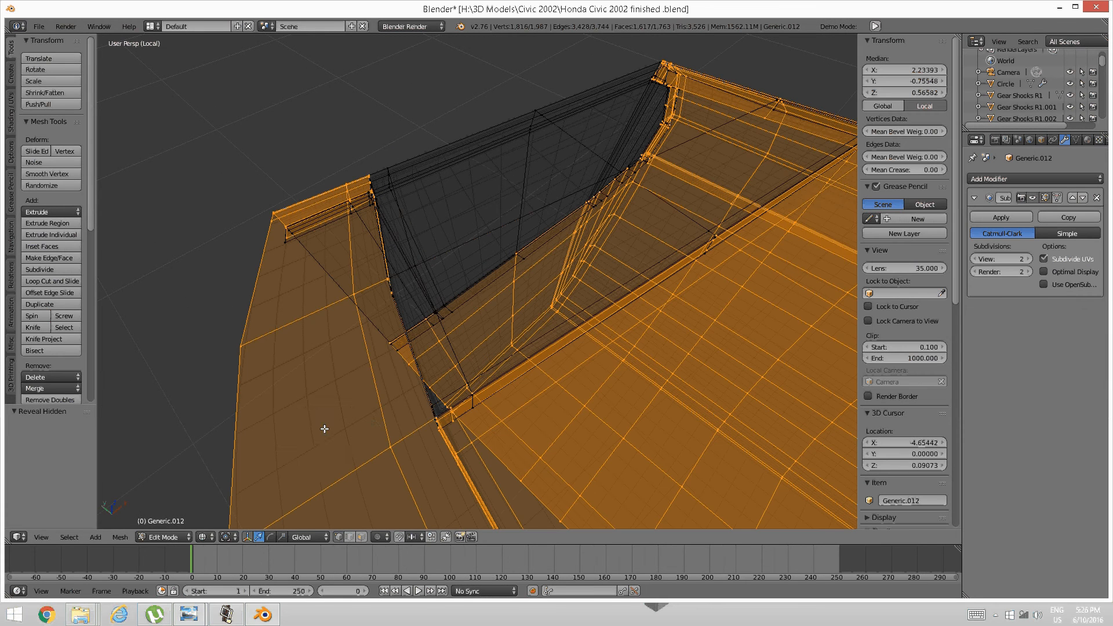
Switch to solid shading and edge-slide the loop beside the glovebox seam closer to it.
{"action": "key", "text": "z"}
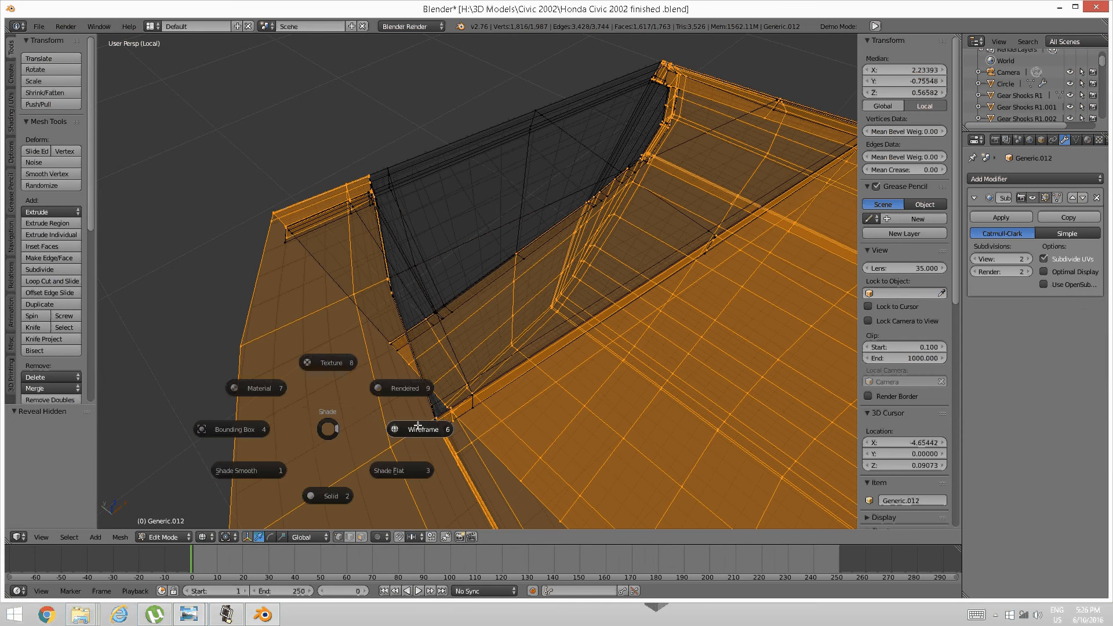
{"action": "left_click", "coordinate": [330, 495]}
{"action": "mouse_move", "coordinate": [571, 404]}
{"action": "middle_mouse_down"}
{"action": "mouse_move", "coordinate": [429, 430]}
{"action": "mouse_move", "coordinate": [453, 423]}
{"action": "mouse_move", "coordinate": [447, 390]}
{"action": "middle_mouse_up"}
{"action": "key", "text": "a"}
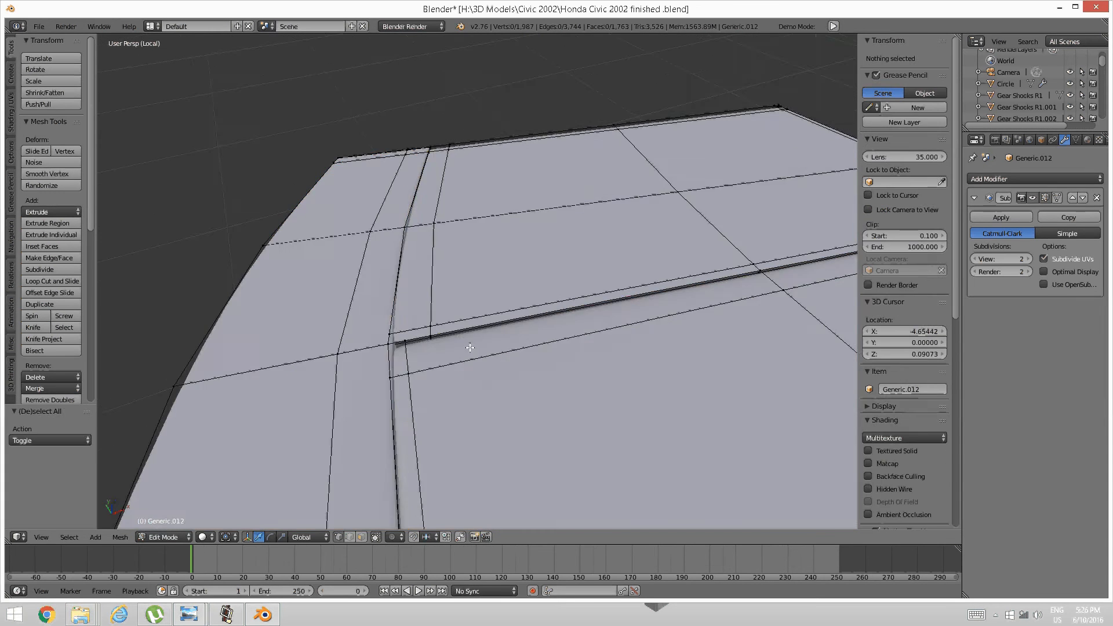
{"action": "middle_click_drag", "start_coordinate": [472, 345], "coordinate": [465, 408]}
{"action": "right_click", "coordinate": [465, 409], "text": "alt"}
{"action": "key", "text": "ctrl+e"}
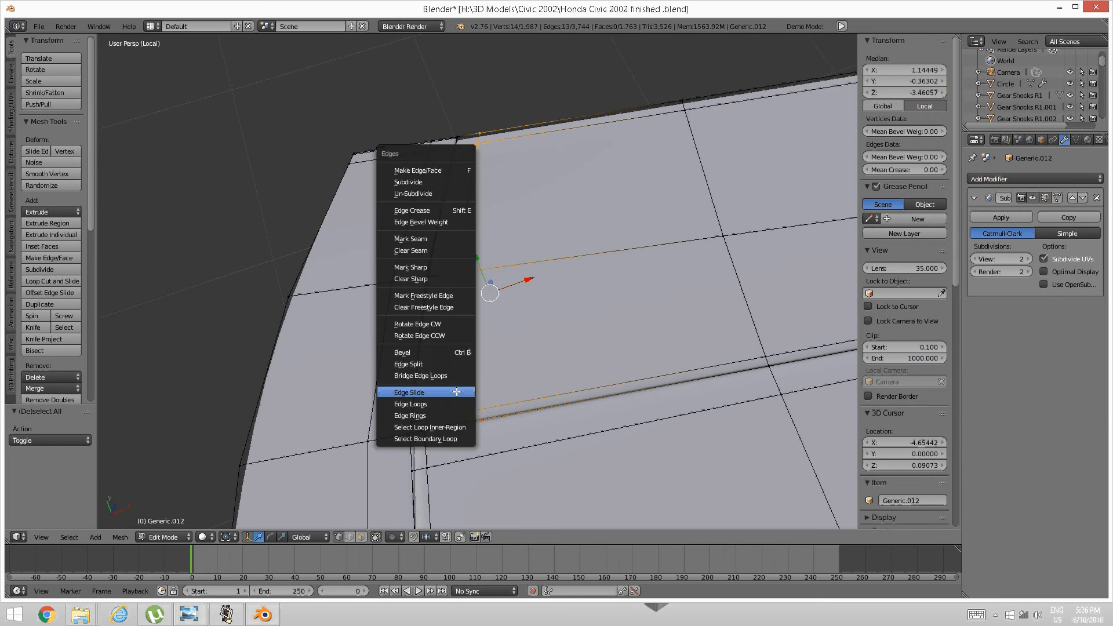
{"action": "left_click", "coordinate": [454, 393]}
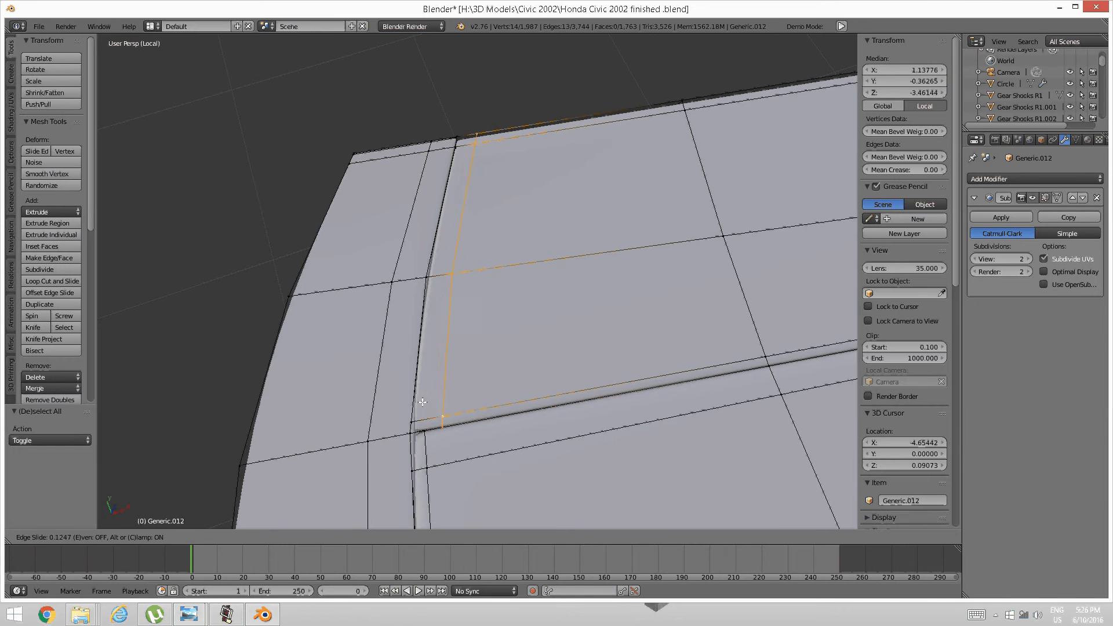
{"action": "left_click", "coordinate": [369, 399]}
Deselect everything and return the dashboard to Object Mode.
{"action": "key", "text": "a"}
{"action": "scroll", "coordinate": [510, 409], "scroll_direction": "down", "scroll_amount": 1}
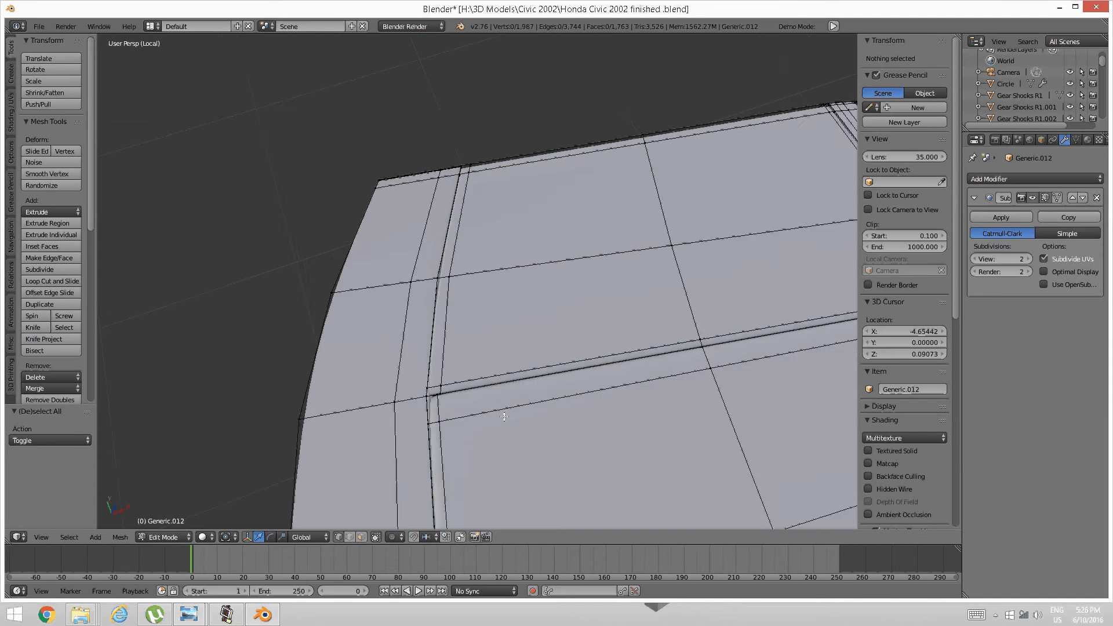
{"action": "middle_click_drag", "start_coordinate": [505, 408], "coordinate": [469, 375]}
{"action": "scroll", "coordinate": [516, 400], "scroll_direction": "down", "scroll_amount": 2}
{"action": "key", "text": "Tab"}
{"action": "left_click", "coordinate": [402, 370]}
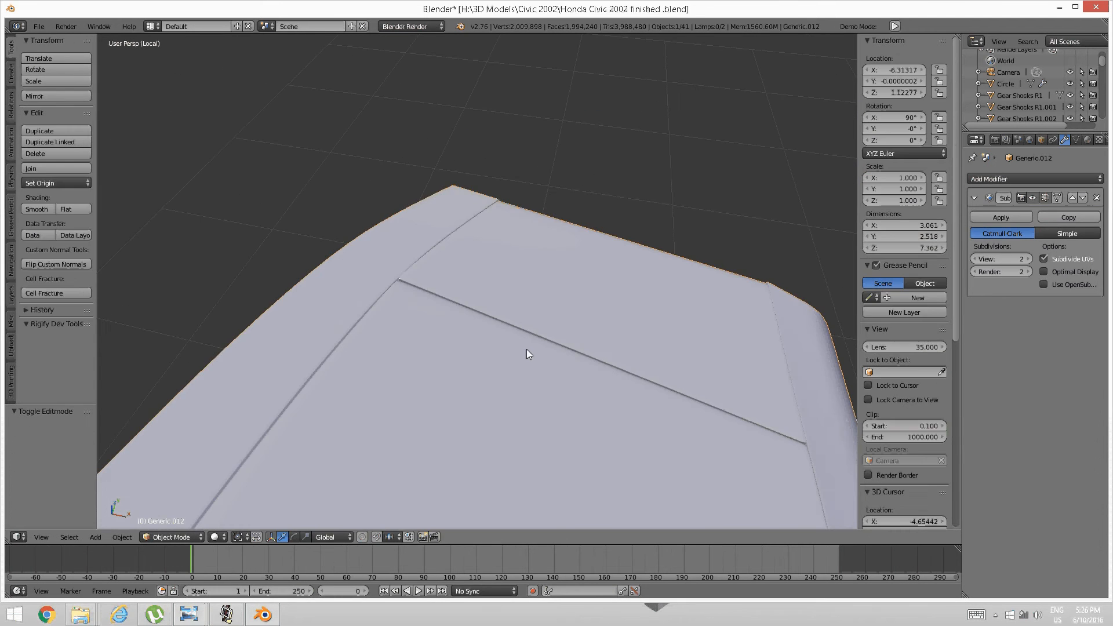
Orbit around the smoothed glovebox panel to its end face, then switch back to Edit Mode.
{"action": "middle_click_drag", "start_coordinate": [553, 350], "coordinate": [355, 351]}
{"action": "middle_click_drag", "start_coordinate": [512, 355], "coordinate": [521, 301]}
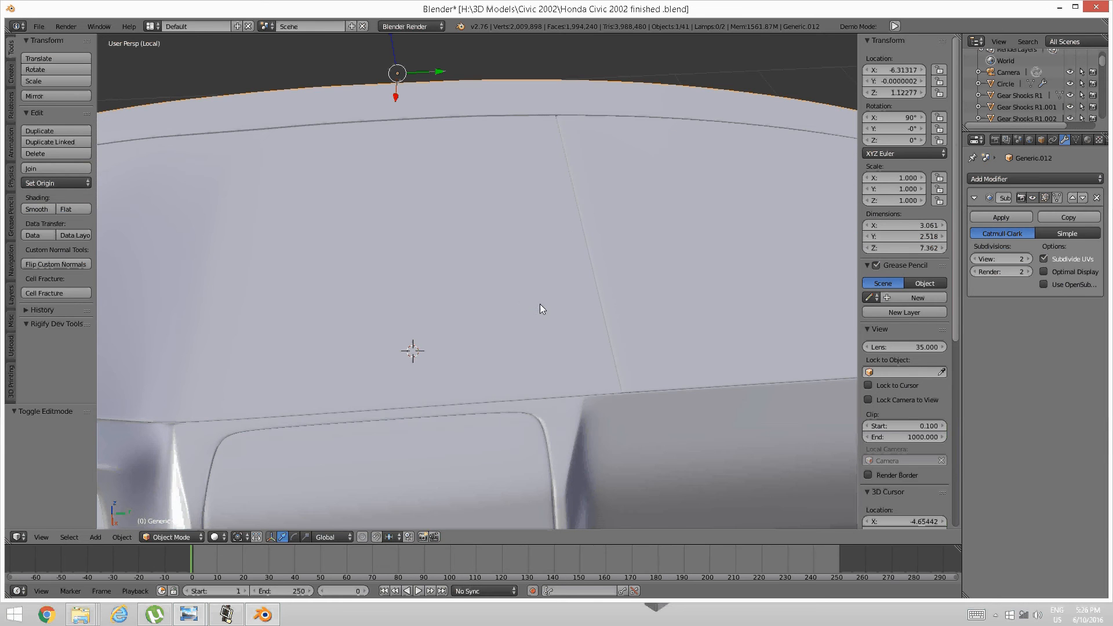
{"action": "key", "text": "Tab"}
{"action": "left_click", "coordinate": [637, 307]}
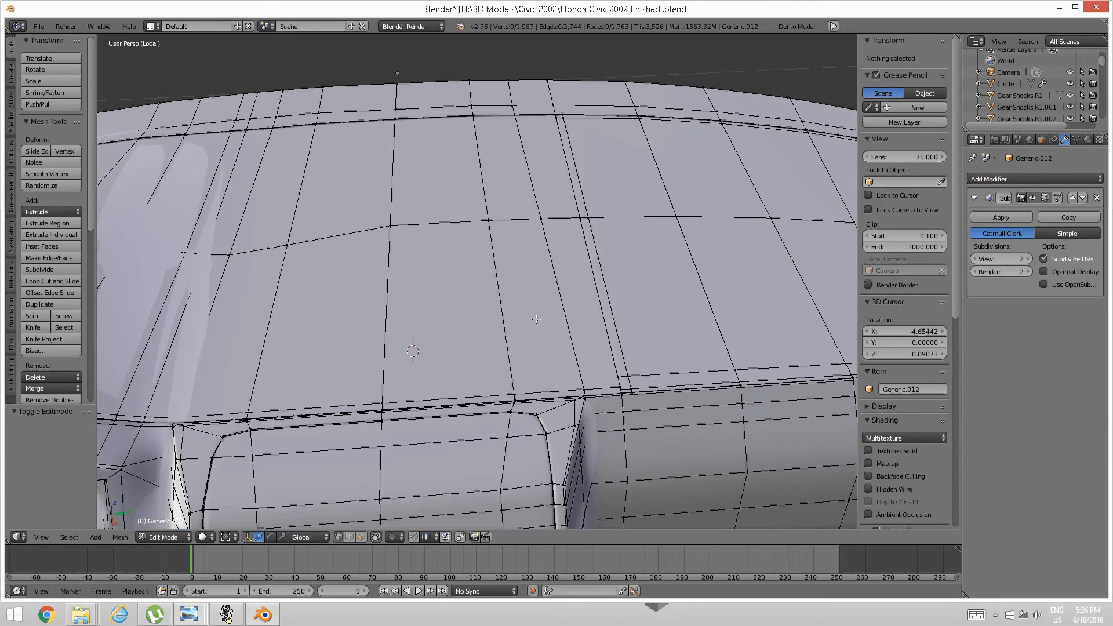
Isolate the top panel by selecting it linked, inverting and hiding everything else.
{"action": "right_click", "coordinate": [490, 226]}
{"action": "key", "text": "ctrl+l"}
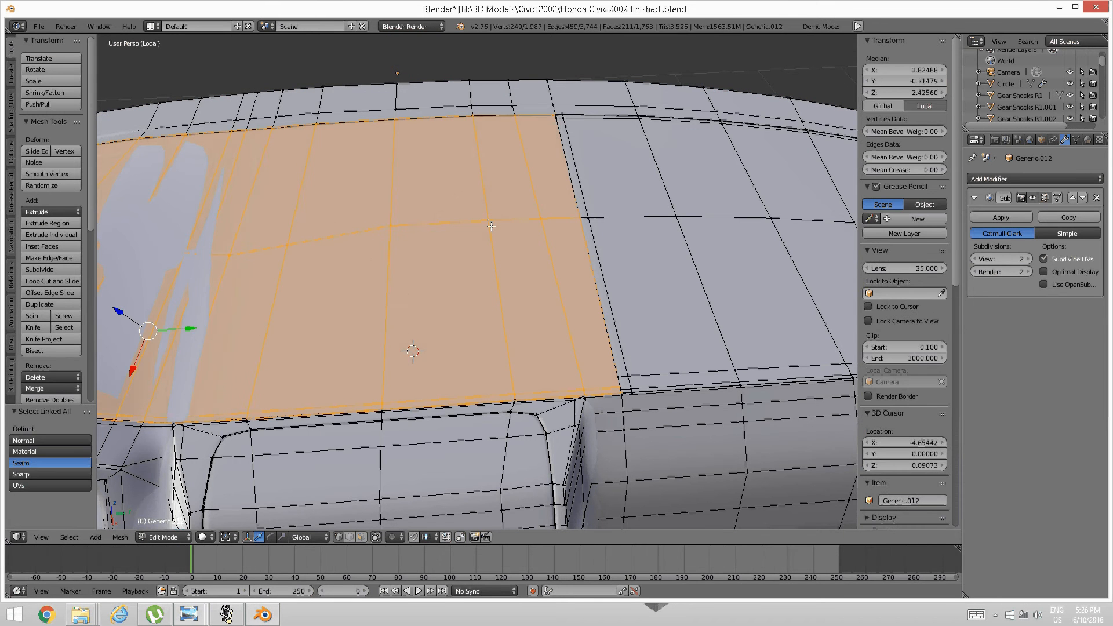
{"action": "key", "text": "ctrl+i"}
{"action": "key", "text": "h"}
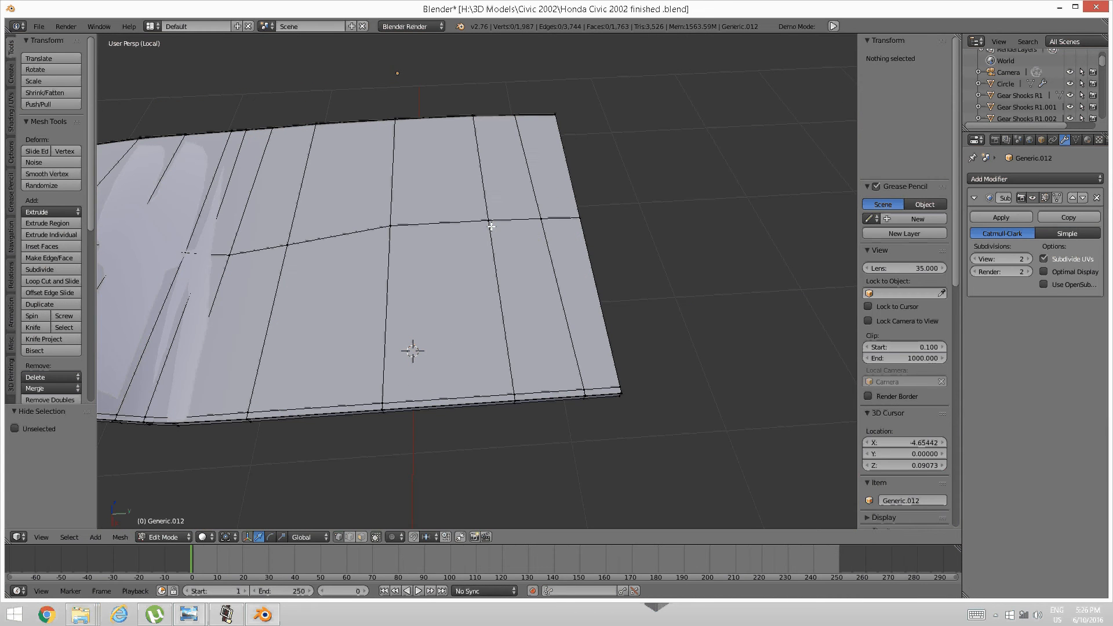
{"action": "middle_click_drag", "start_coordinate": [557, 272], "coordinate": [509, 219]}
Extrude the panel's five front-edge vertices straight down along Z into a 0.058 lip.
{"action": "right_click", "coordinate": [281, 296]}
{"action": "right_click", "coordinate": [279, 301]}
{"action": "right_click", "coordinate": [306, 287], "text": "shift"}
{"action": "right_click", "coordinate": [460, 241], "text": "shift"}
{"action": "scroll", "coordinate": [508, 220], "scroll_direction": "up", "scroll_amount": 3}
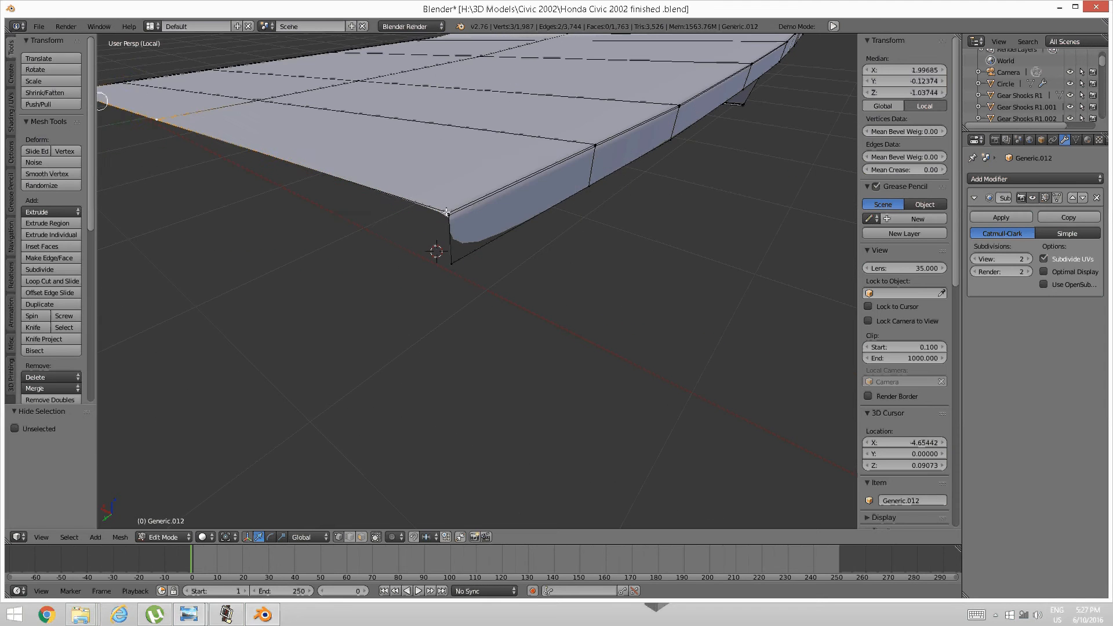
{"action": "right_click", "coordinate": [447, 212], "text": "shift"}
{"action": "middle_click_drag", "start_coordinate": [413, 227], "coordinate": [586, 283]}
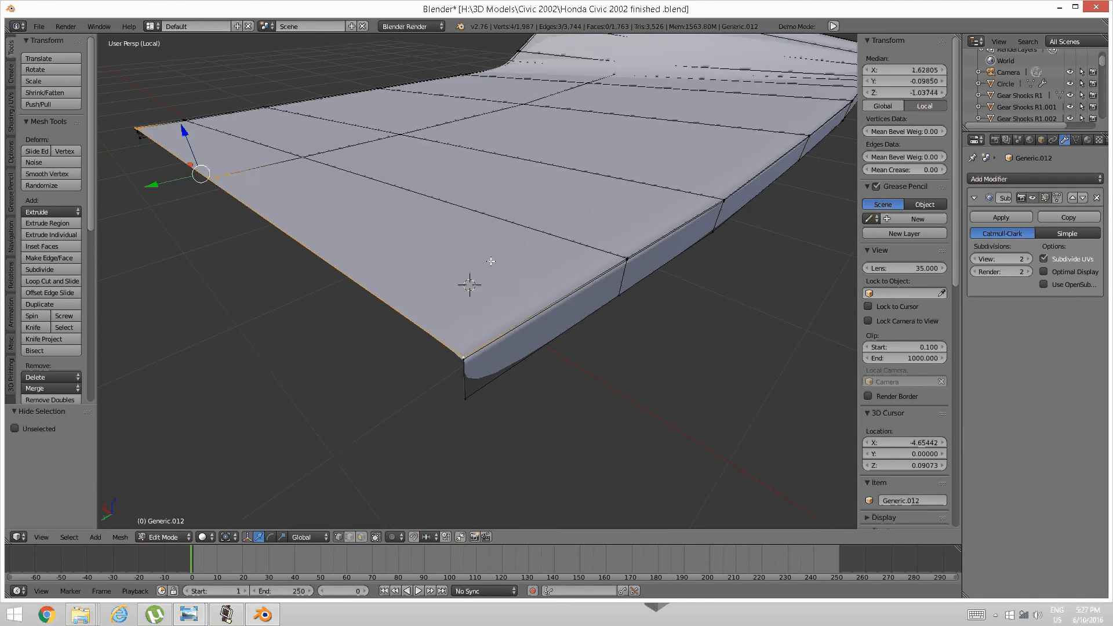
{"action": "key", "text": "e"}
{"action": "key", "text": "z"}
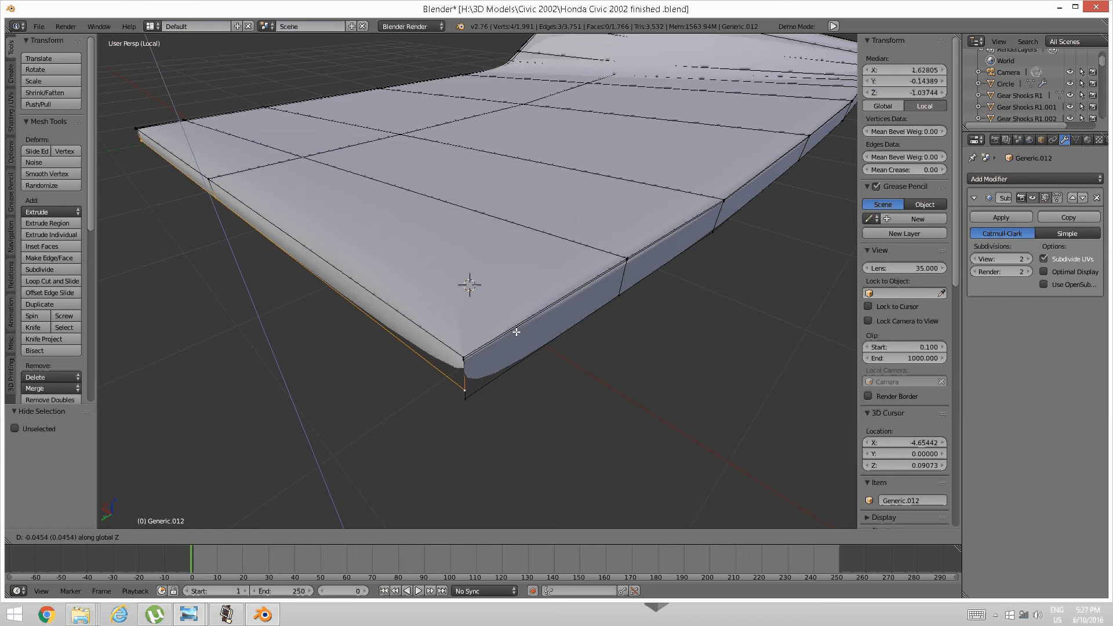
{"action": "left_click", "coordinate": [512, 382]}
{"action": "middle_click_drag", "start_coordinate": [512, 383], "coordinate": [490, 276]}
Raise the lip's corner edge slightly upward.
{"action": "key", "text": "a"}
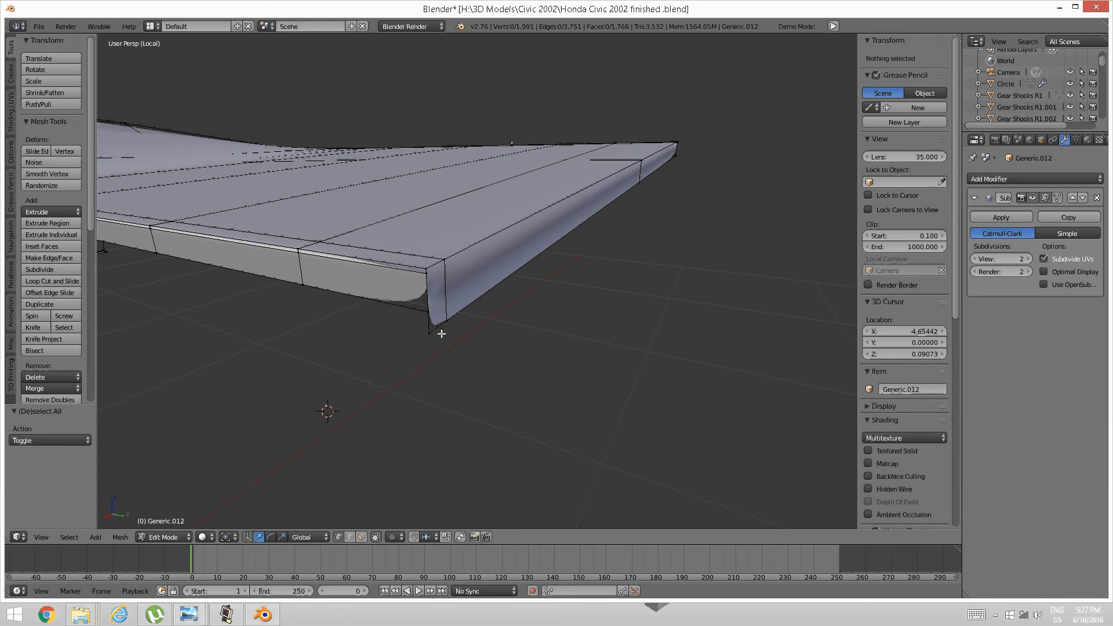
{"action": "right_click", "coordinate": [439, 328]}
{"action": "mouse_move", "coordinate": [437, 284]}
{"action": "left_mouse_down"}
{"action": "mouse_move", "coordinate": [441, 265]}
{"action": "mouse_move", "coordinate": [445, 276]}
{"action": "left_mouse_up"}
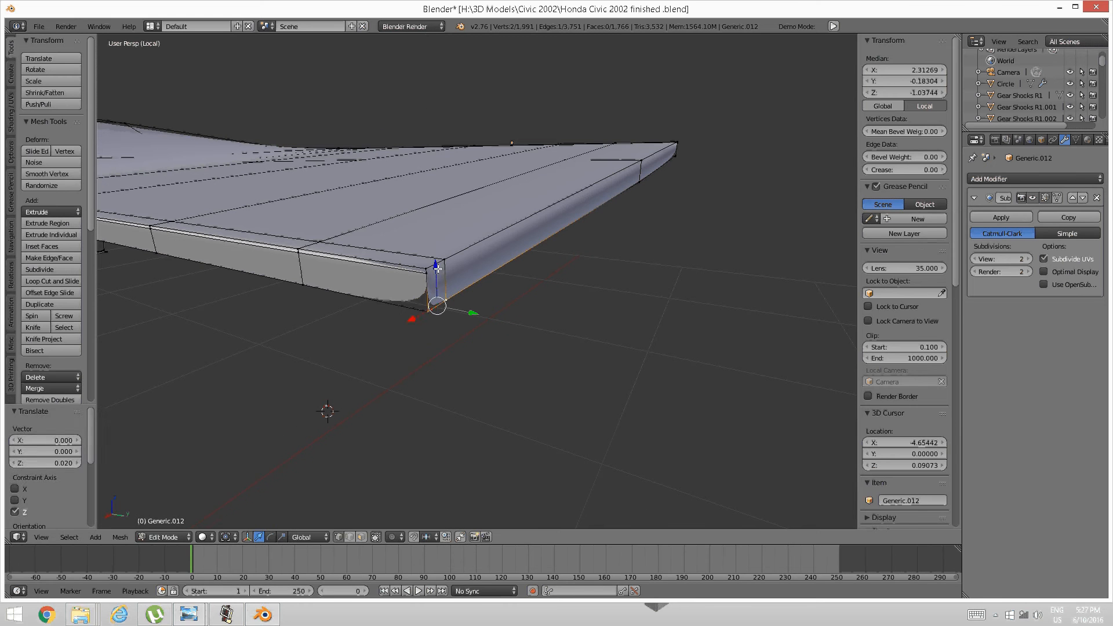
Loop-cut along the rounded edge and slide the new loop toward the top.
{"action": "key", "text": "a"}
{"action": "key", "text": "ctrl+r"}
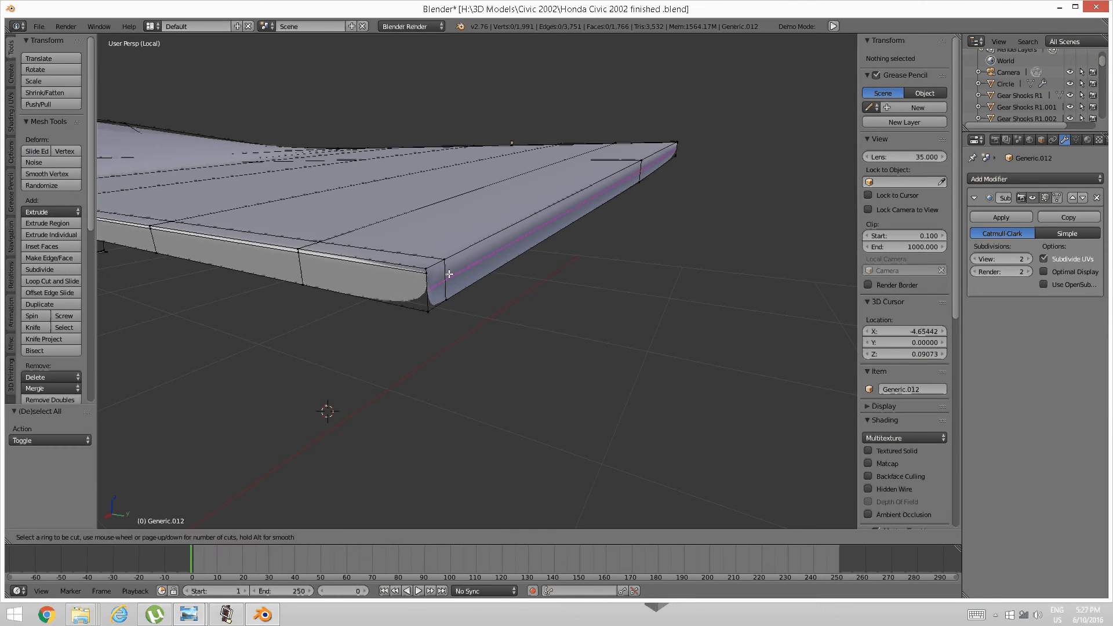
{"action": "left_click", "coordinate": [446, 275]}
{"action": "right_click", "coordinate": [446, 275]}
{"action": "key", "text": "g"}
{"action": "key", "text": "g"}
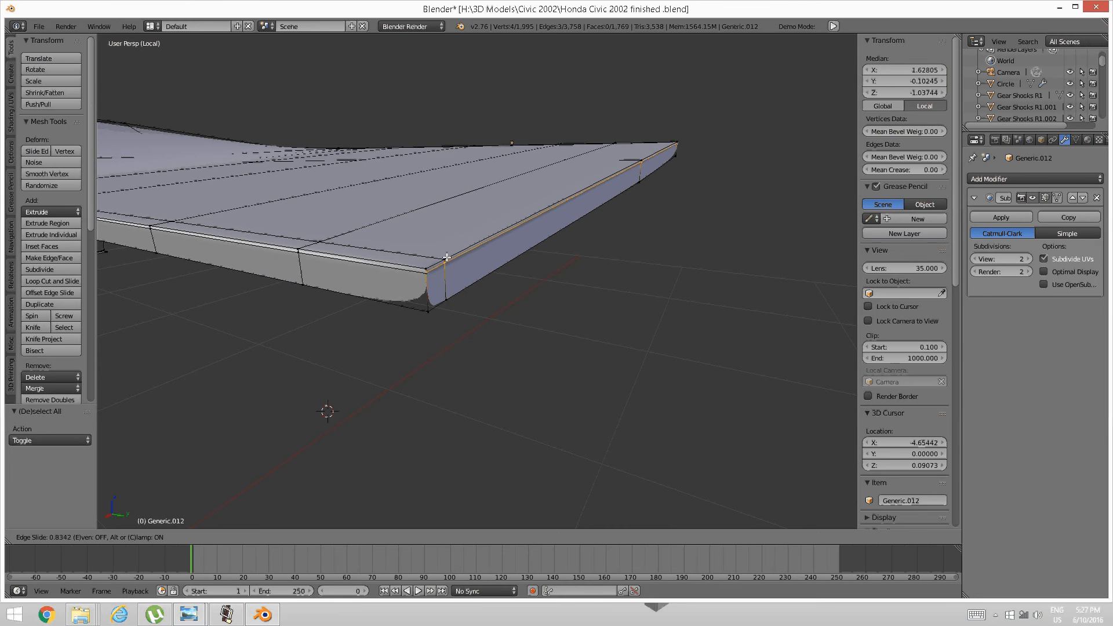
{"action": "left_click", "coordinate": [445, 260]}
Merge the lower corner vertex pair at their center.
{"action": "key", "text": "a"}
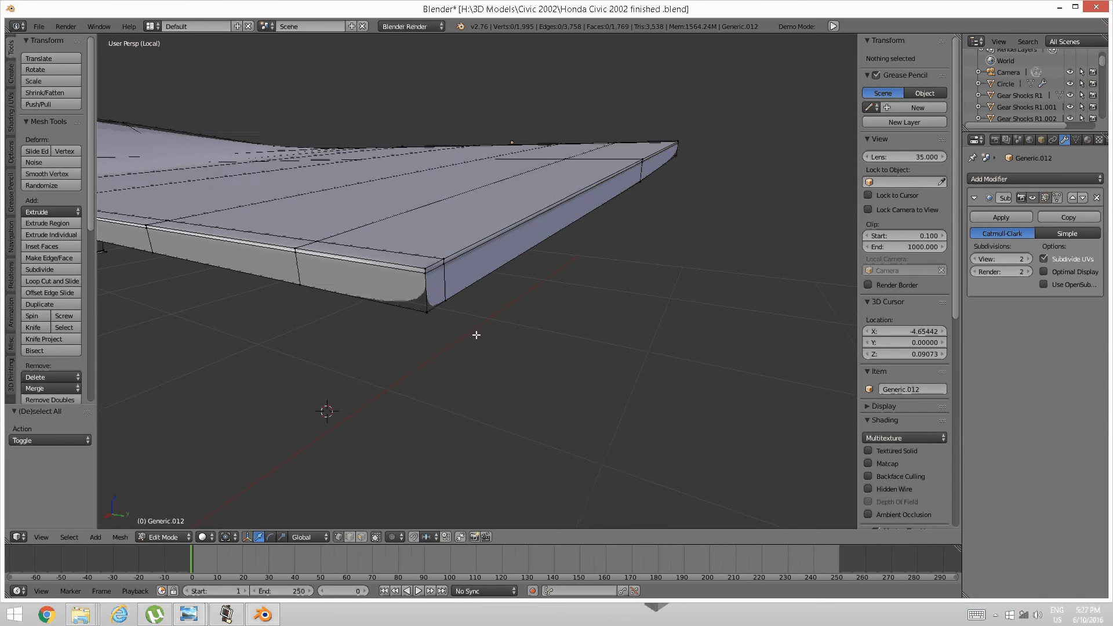
{"action": "scroll", "coordinate": [476, 335], "scroll_direction": "up", "scroll_amount": 1}
{"action": "right_click", "coordinate": [384, 338]}
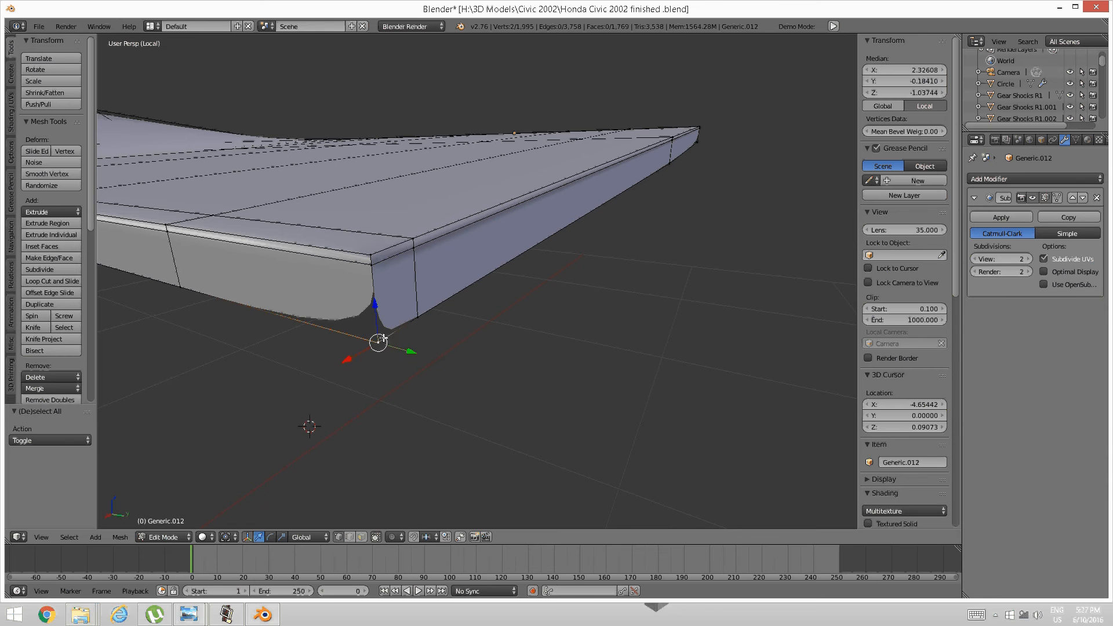
{"action": "key", "text": "alt+m"}
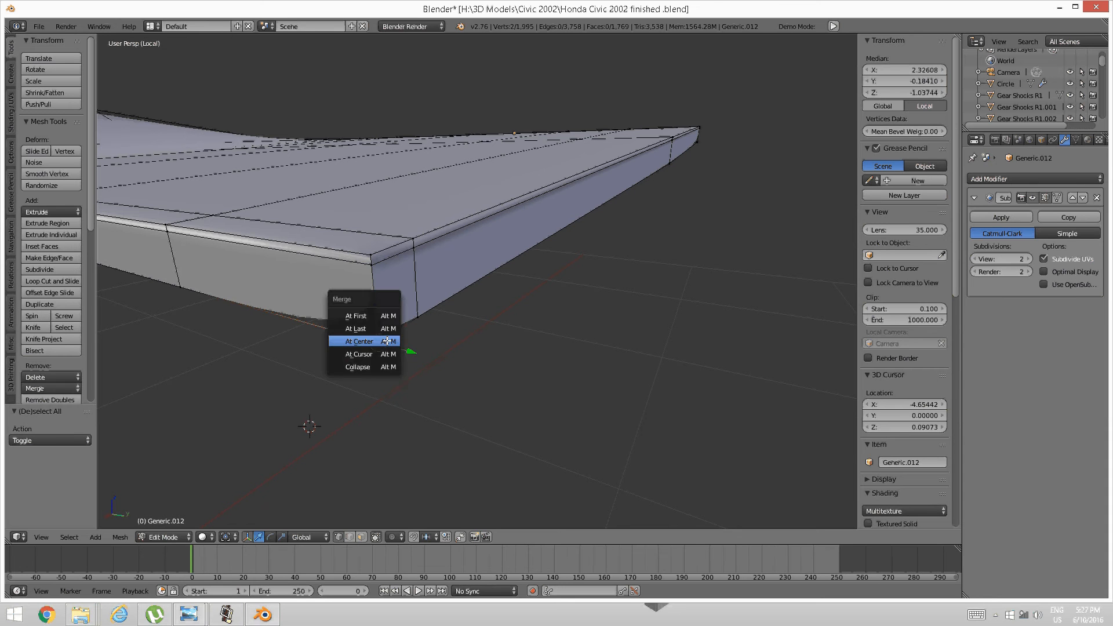
{"action": "left_click", "coordinate": [387, 341]}
{"action": "key", "text": "a"}
{"action": "right_click", "coordinate": [372, 266]}
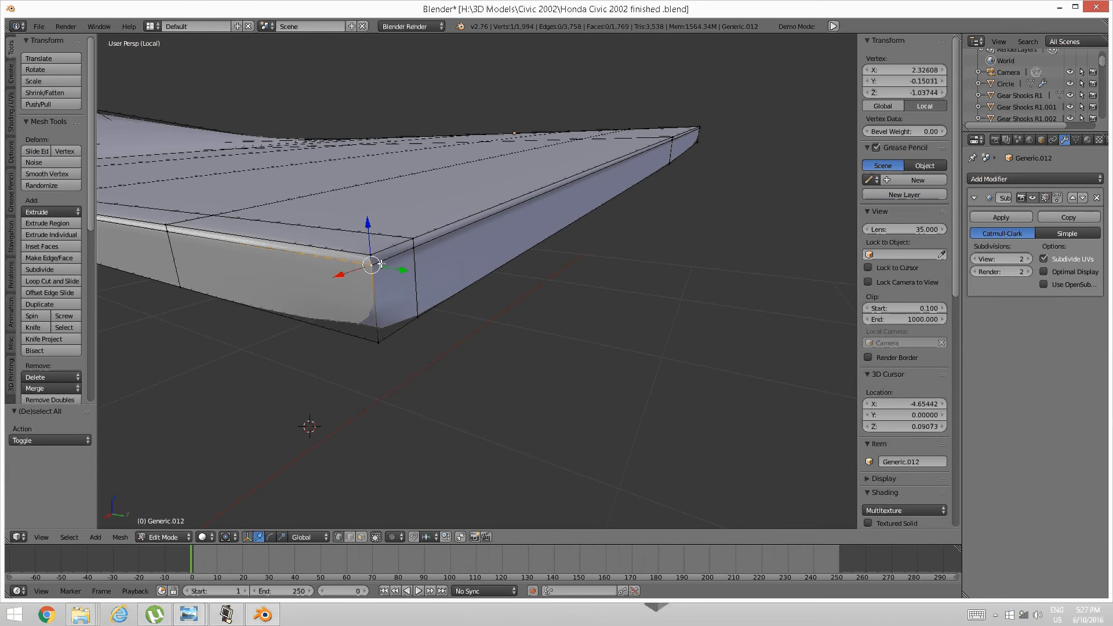
{"action": "key", "text": "a"}
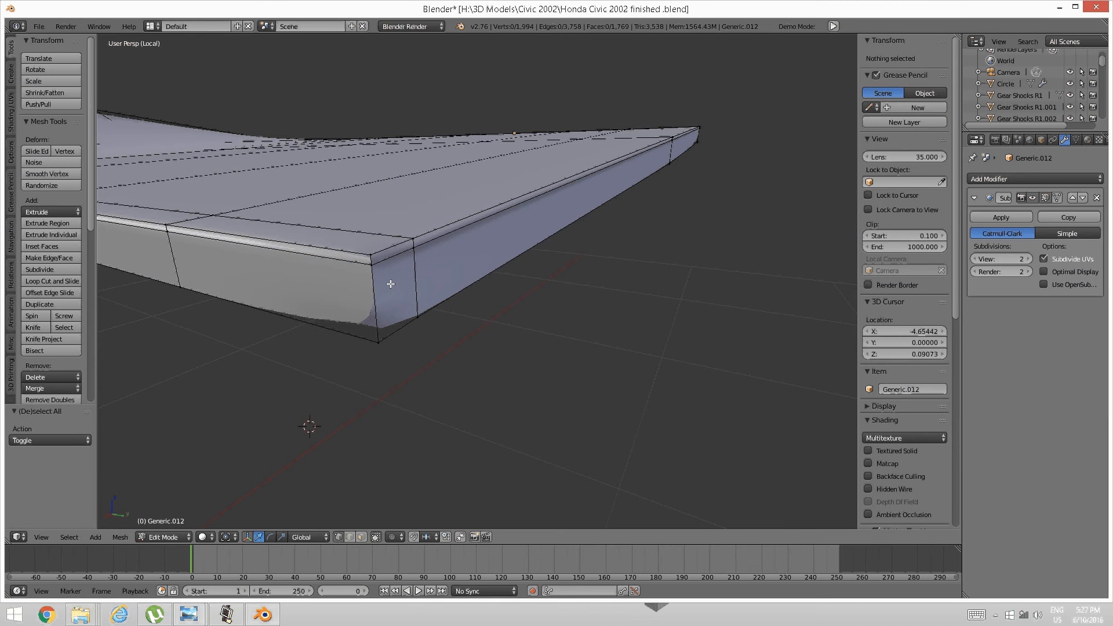
In wireframe view, merge the two overlapping corner vertices at their center.
{"action": "key", "text": "z"}
{"action": "left_click", "coordinate": [467, 286]}
{"action": "right_click", "coordinate": [377, 262]}
{"action": "right_click", "coordinate": [373, 265], "text": "shift"}
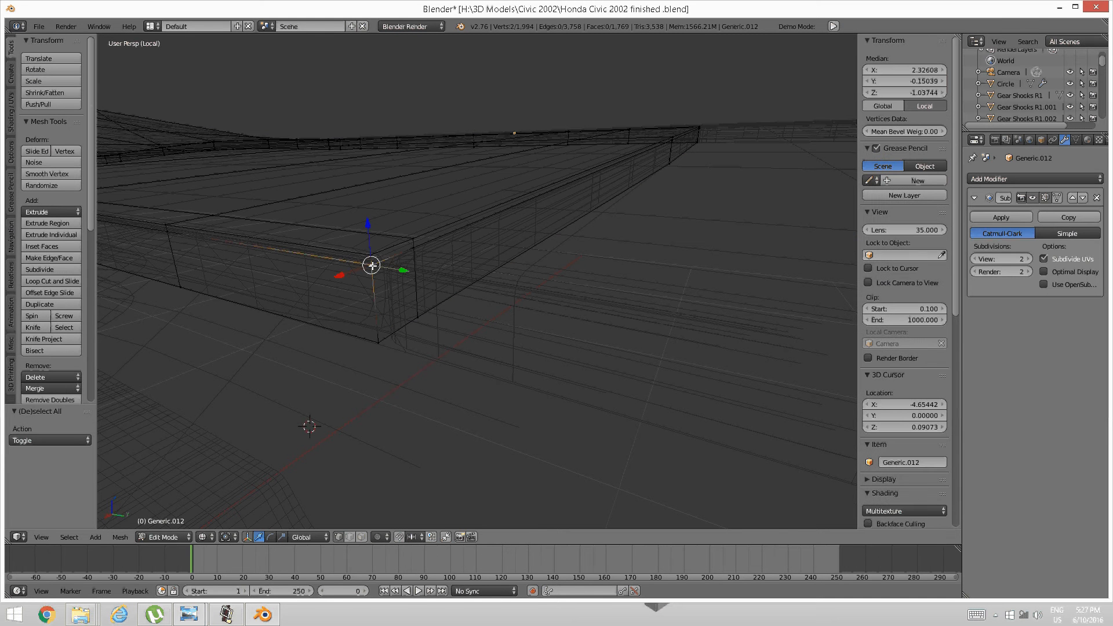
{"action": "key", "text": "alt+m"}
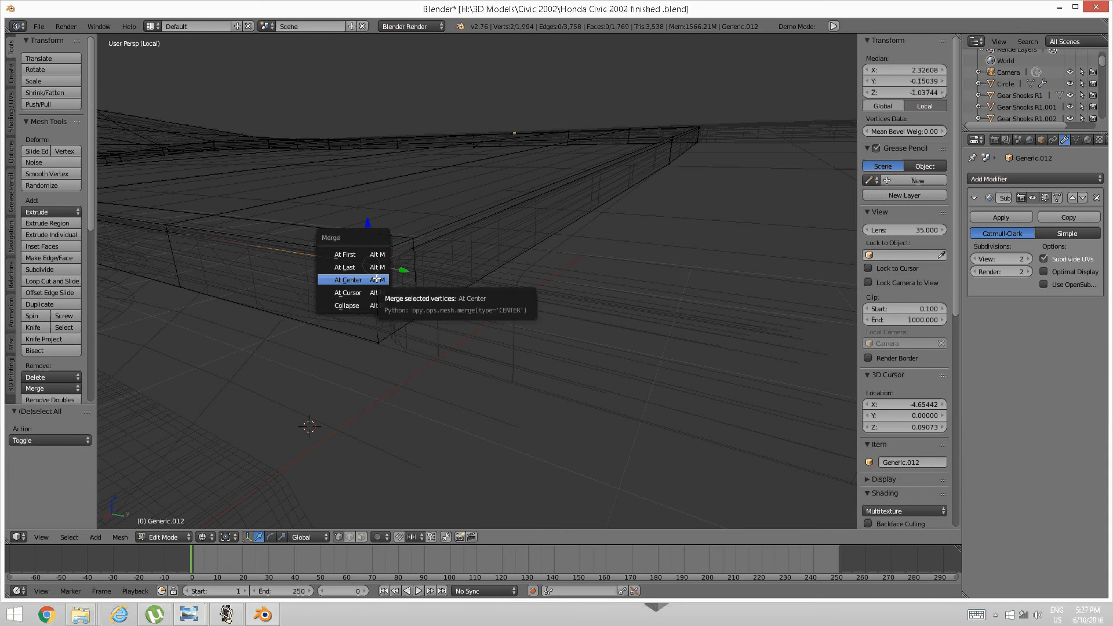
{"action": "left_click", "coordinate": [372, 280]}
{"action": "key", "text": "a"}
Merge the next pair of corner vertices at their center.
{"action": "scroll", "coordinate": [477, 249], "scroll_direction": "down", "scroll_amount": 4}
{"action": "middle_click_drag", "start_coordinate": [537, 241], "coordinate": [395, 291]}
{"action": "scroll", "coordinate": [430, 251], "scroll_direction": "up", "scroll_amount": 3}
{"action": "scroll", "coordinate": [445, 287], "scroll_direction": "up", "scroll_amount": 3}
{"action": "right_click", "coordinate": [359, 282]}
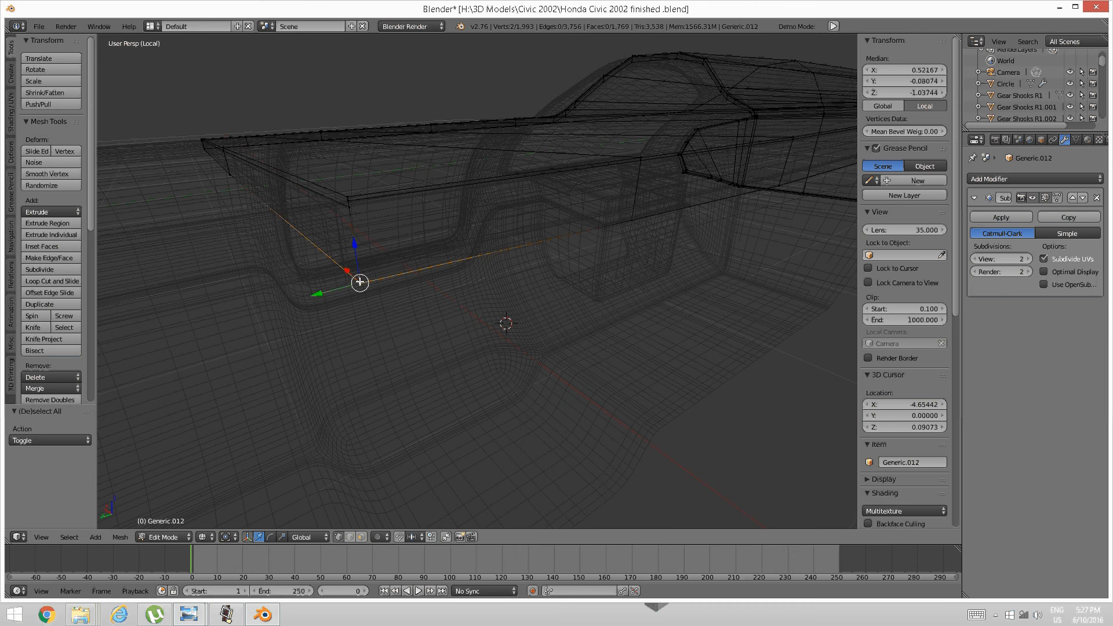
{"action": "key", "text": "alt+m"}
{"action": "left_click", "coordinate": [359, 281]}
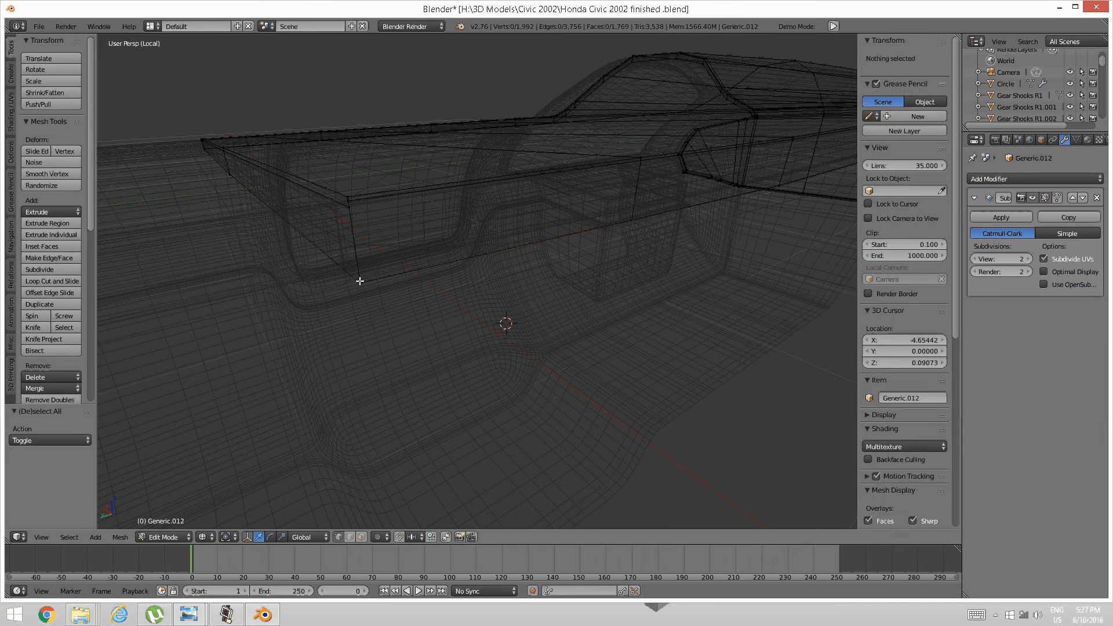
Merge the upper corner vertex pair at center and return to solid shading.
{"action": "right_click", "coordinate": [348, 203]}
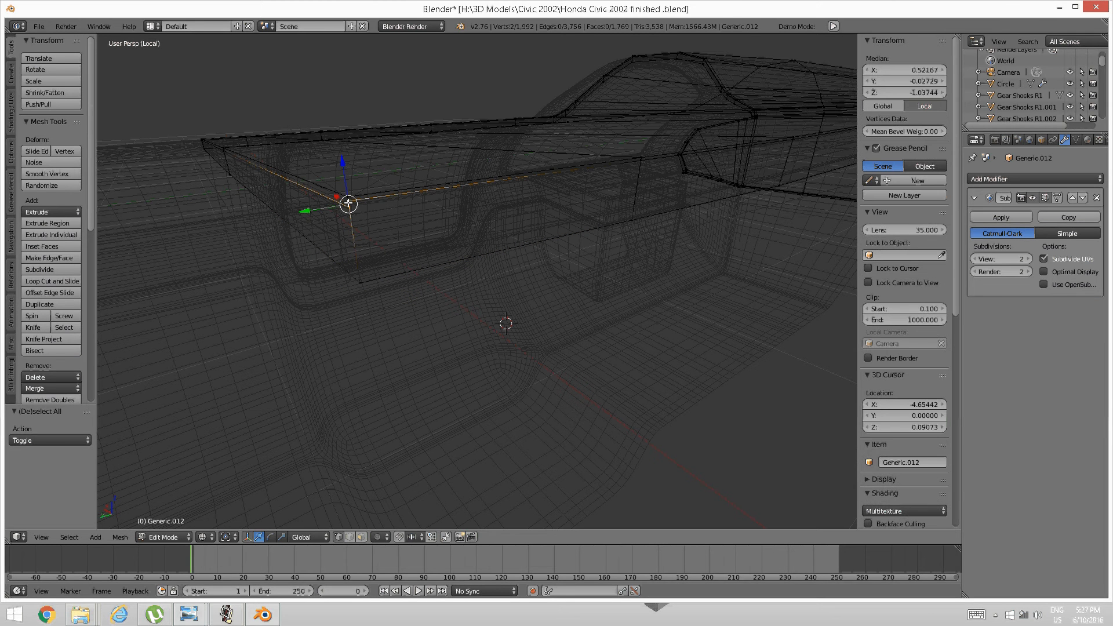
{"action": "key", "text": "alt+m"}
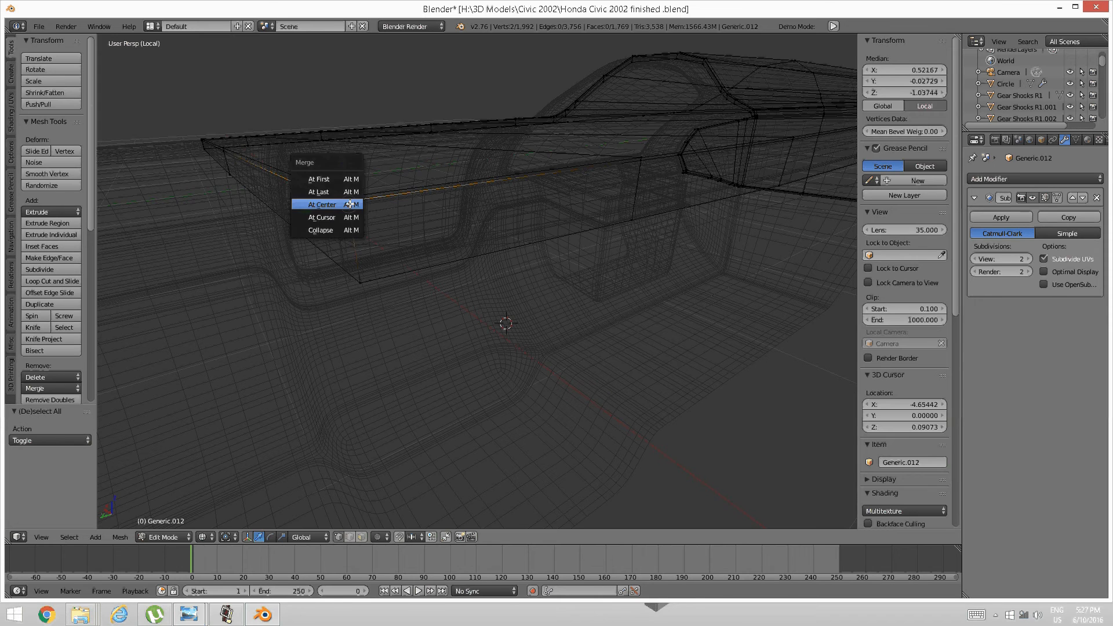
{"action": "left_click", "coordinate": [349, 204]}
{"action": "key", "text": "a"}
{"action": "scroll", "coordinate": [378, 196], "scroll_direction": "down", "scroll_amount": 2}
{"action": "middle_click_drag", "start_coordinate": [377, 197], "coordinate": [395, 207]}
{"action": "key", "text": "z"}
{"action": "left_click", "coordinate": [407, 272]}
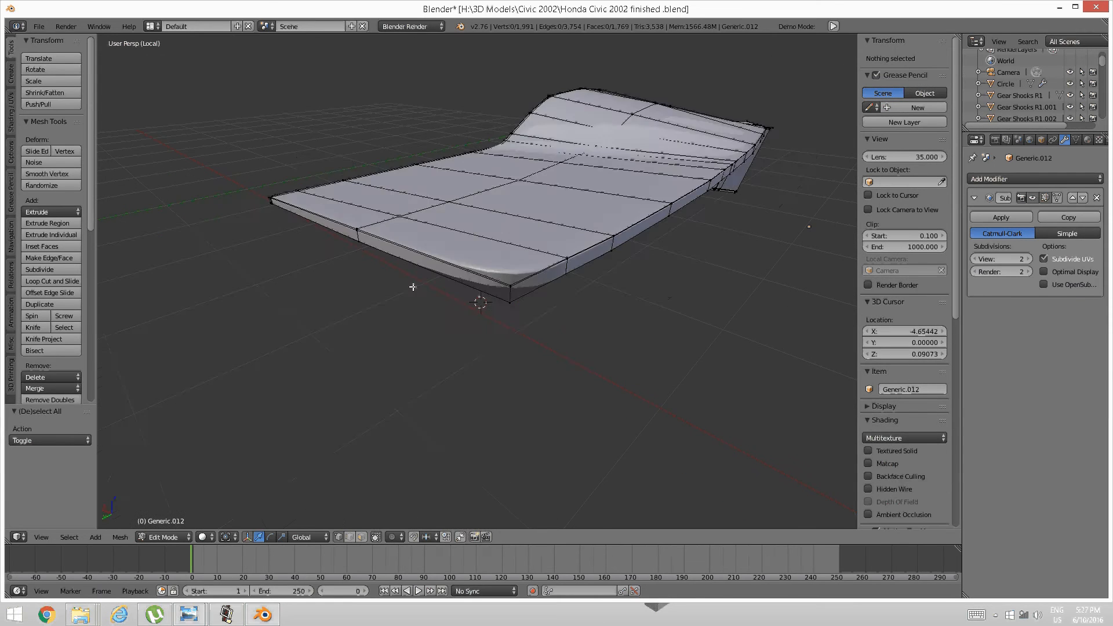
Add a loop cut near the front corner's left edge.
{"action": "scroll", "coordinate": [412, 287], "scroll_direction": "up", "scroll_amount": 6}
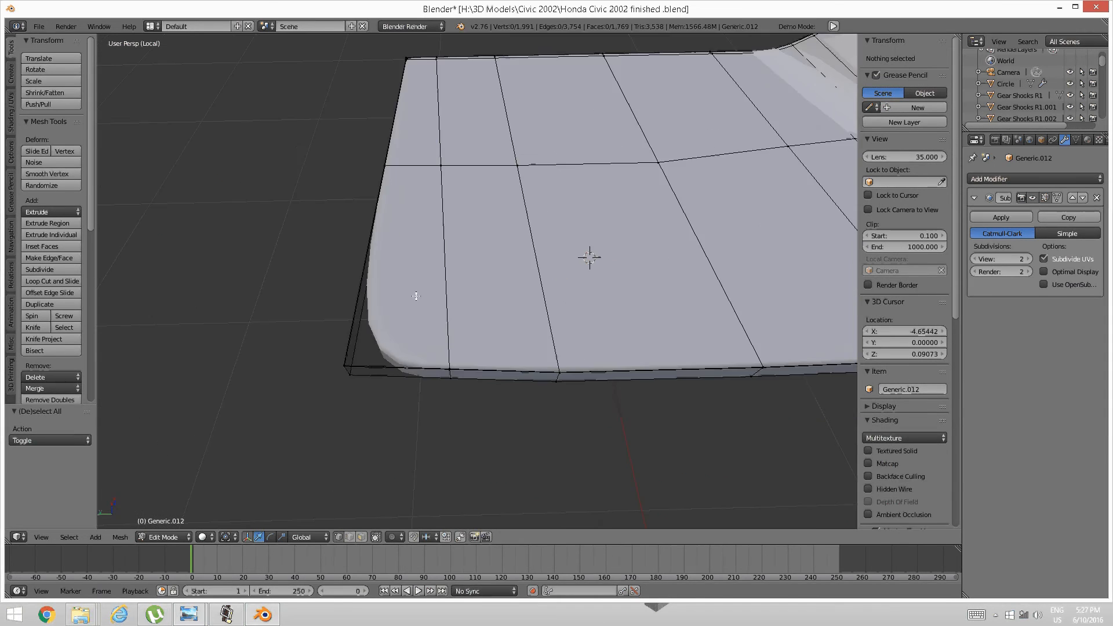
{"action": "middle_click_drag", "start_coordinate": [416, 296], "coordinate": [417, 296]}
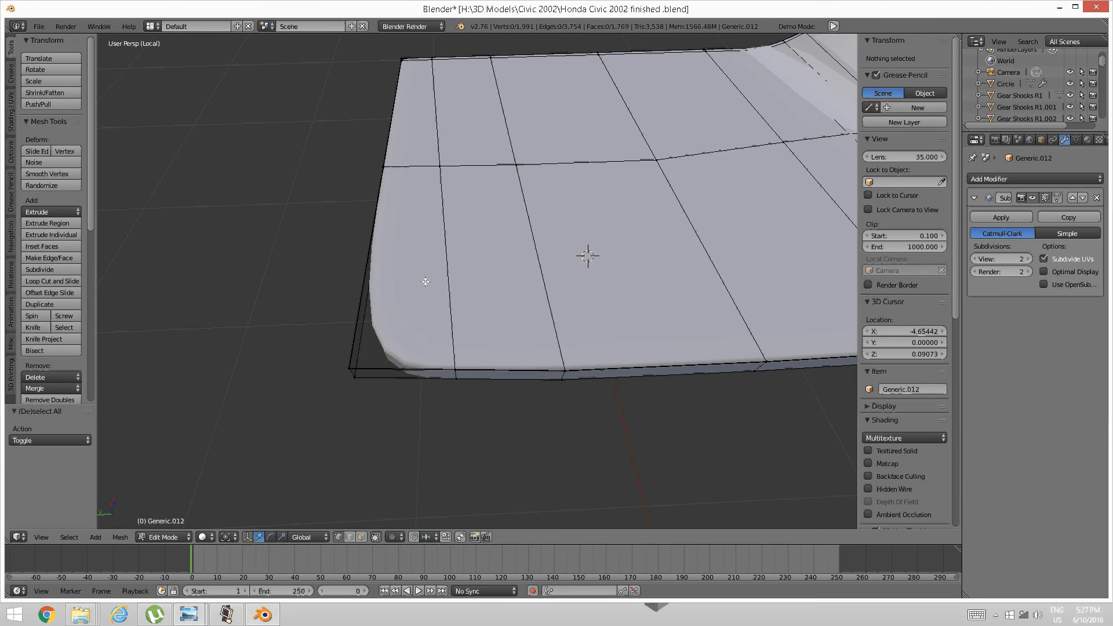
{"action": "key", "text": "ctrl+r"}
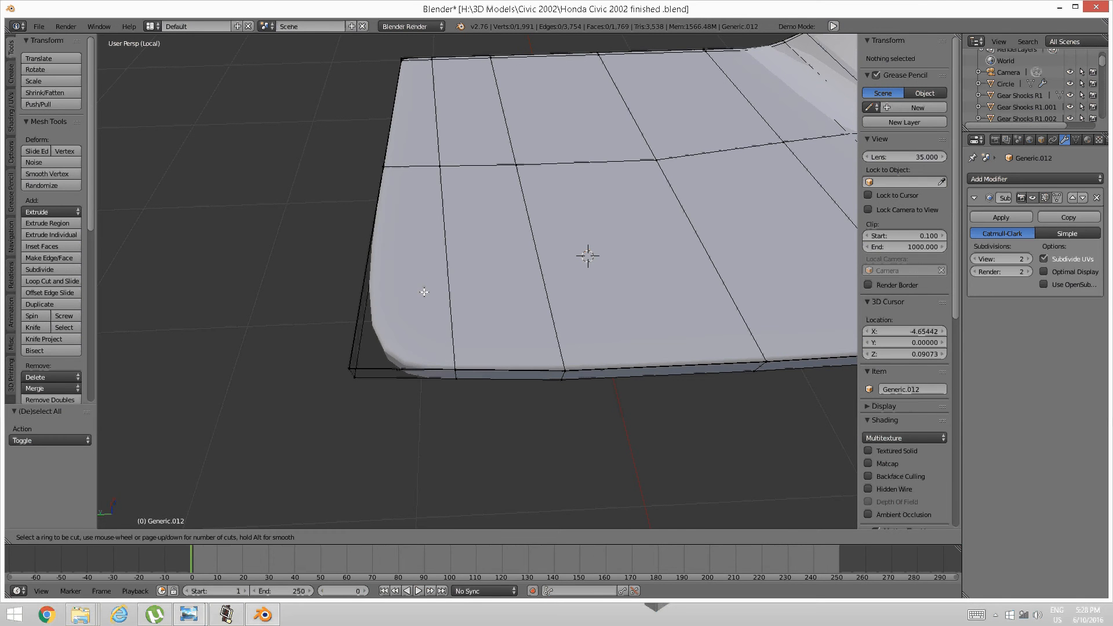
{"action": "left_click", "coordinate": [383, 351]}
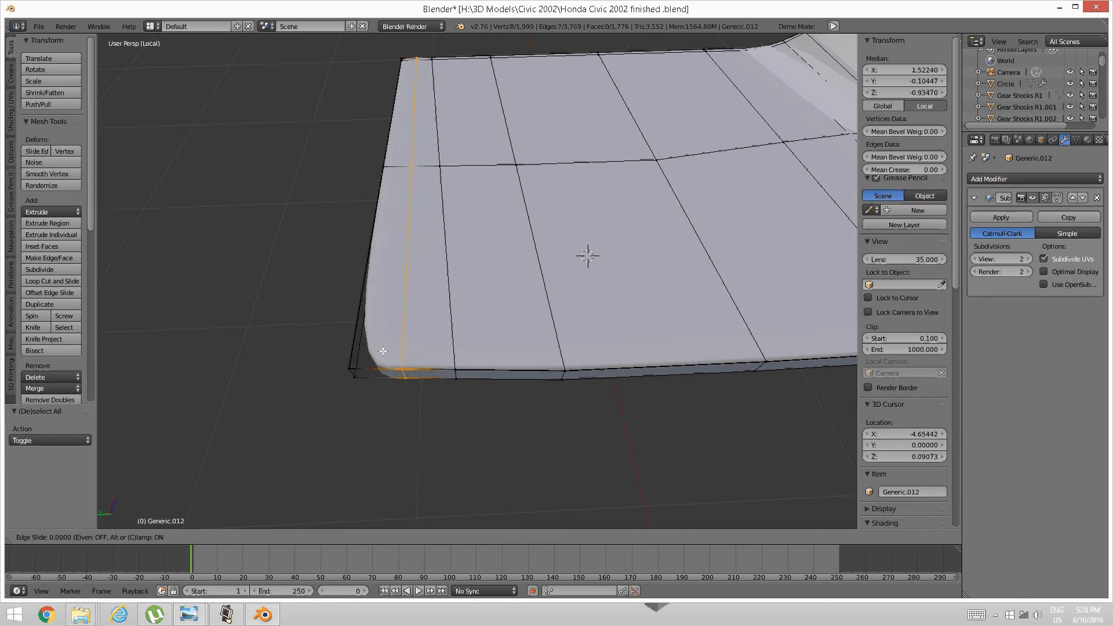
{"action": "left_click", "coordinate": [339, 357]}
{"action": "key", "text": "a"}
Add a second loop across the top face close to the mesh edge, then reveal hidden geometry.
{"action": "middle_click_drag", "start_coordinate": [343, 362], "coordinate": [487, 326]}
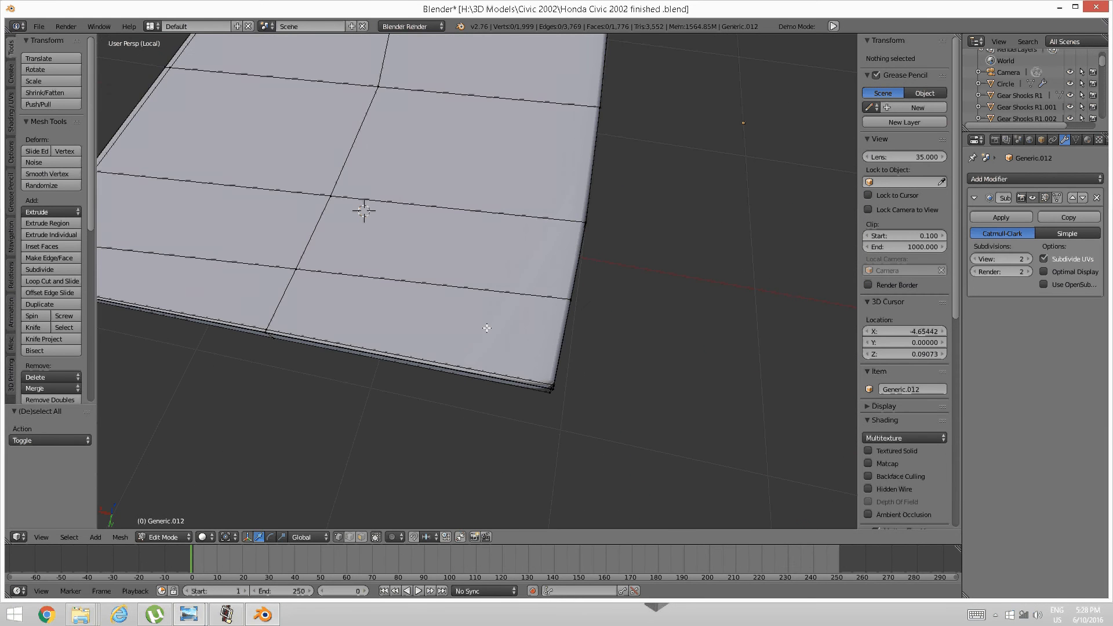
{"action": "key", "text": "ctrl+r"}
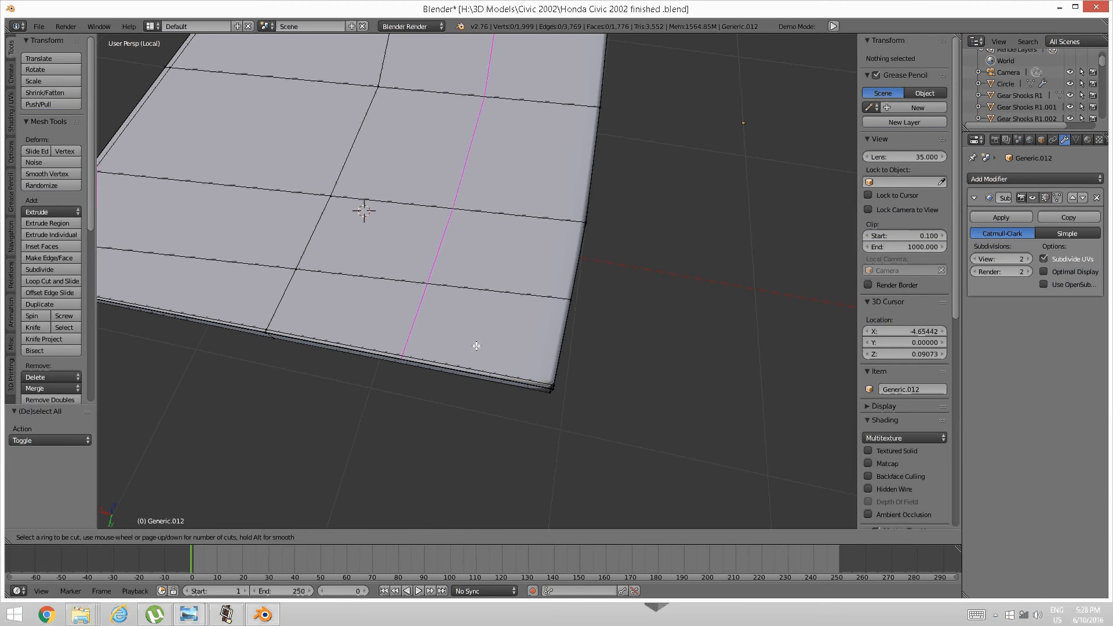
{"action": "left_click", "coordinate": [477, 342]}
{"action": "left_click", "coordinate": [591, 360]}
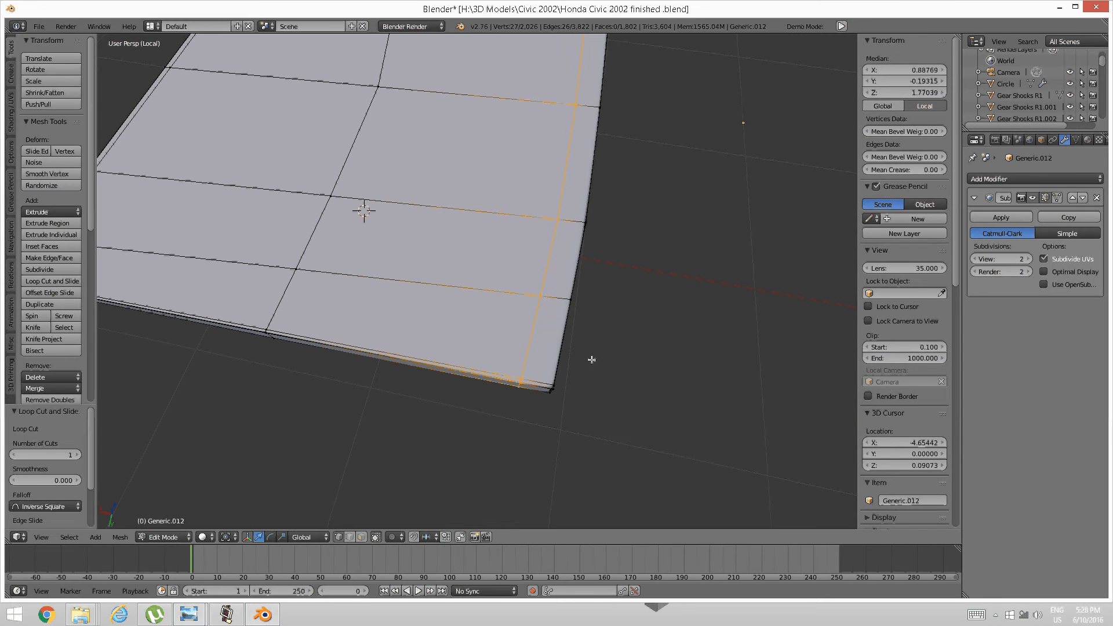
{"action": "key", "text": "a"}
{"action": "middle_click_drag", "start_coordinate": [510, 333], "coordinate": [404, 274]}
{"action": "scroll", "coordinate": [405, 261], "scroll_direction": "down", "scroll_amount": 3}
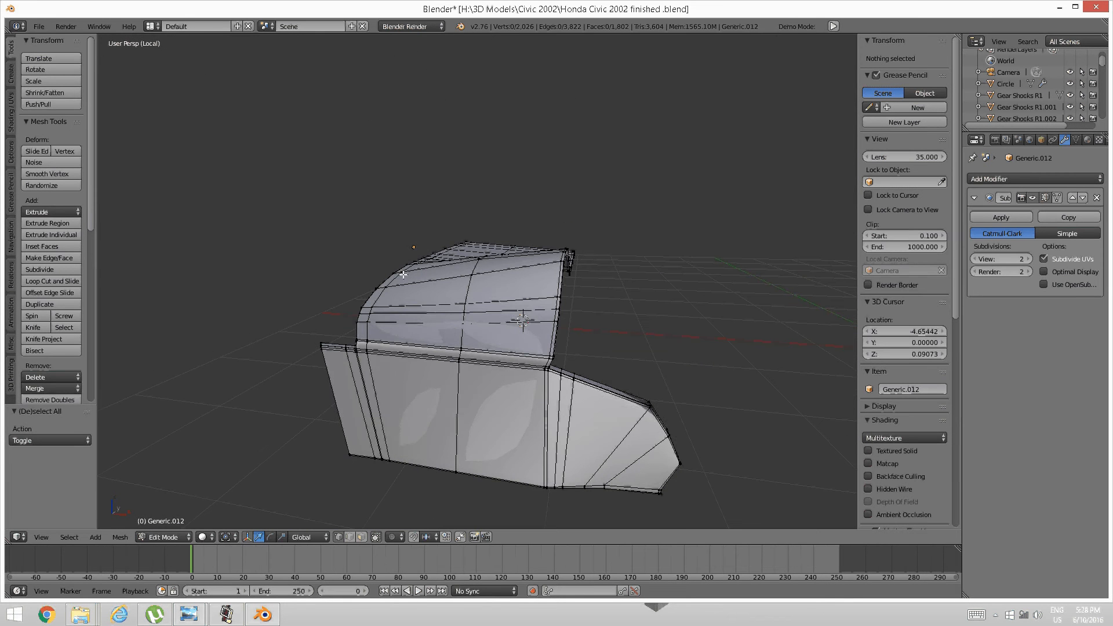
{"action": "key", "text": "alt+h"}
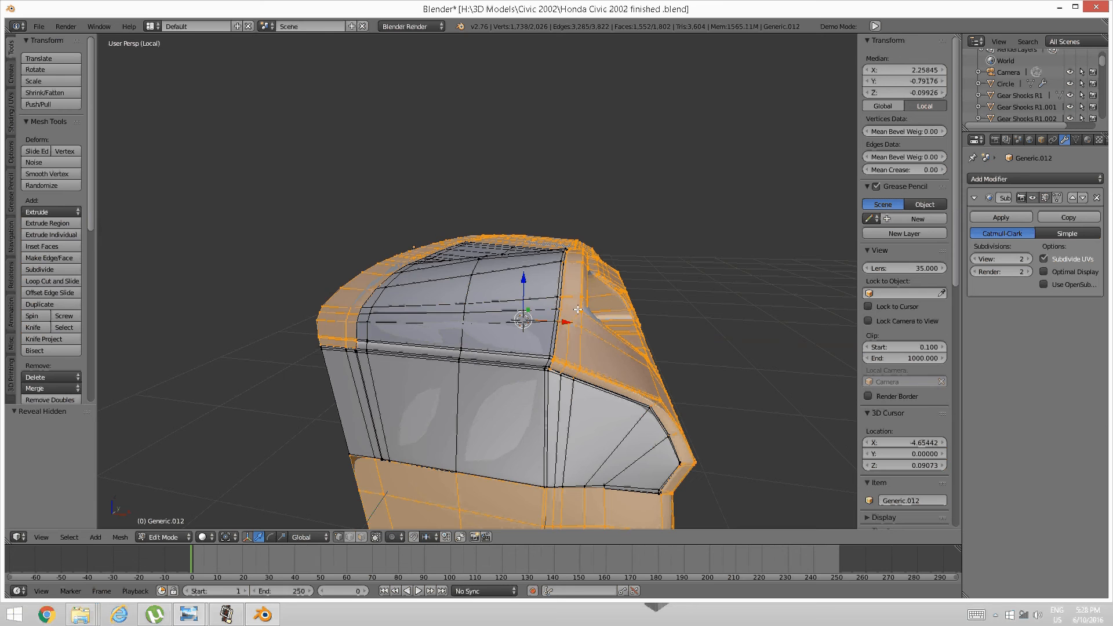
Deselect everything and switch to Object Mode to view the smoothed dashboard.
{"action": "mouse_move", "coordinate": [578, 310]}
{"action": "middle_mouse_down"}
{"action": "mouse_move", "coordinate": [508, 332]}
{"action": "mouse_move", "coordinate": [487, 318]}
{"action": "mouse_move", "coordinate": [418, 326]}
{"action": "mouse_move", "coordinate": [467, 336]}
{"action": "mouse_move", "coordinate": [409, 304]}
{"action": "mouse_move", "coordinate": [357, 312]}
{"action": "mouse_move", "coordinate": [479, 324]}
{"action": "mouse_move", "coordinate": [570, 316]}
{"action": "mouse_move", "coordinate": [437, 335]}
{"action": "mouse_move", "coordinate": [447, 329]}
{"action": "mouse_move", "coordinate": [349, 328]}
{"action": "mouse_move", "coordinate": [529, 331]}
{"action": "mouse_move", "coordinate": [454, 343]}
{"action": "mouse_move", "coordinate": [528, 366]}
{"action": "mouse_move", "coordinate": [498, 417]}
{"action": "middle_mouse_up"}
{"action": "key", "text": "a"}
{"action": "key", "text": "Tab"}
{"action": "left_click", "coordinate": [362, 329]}
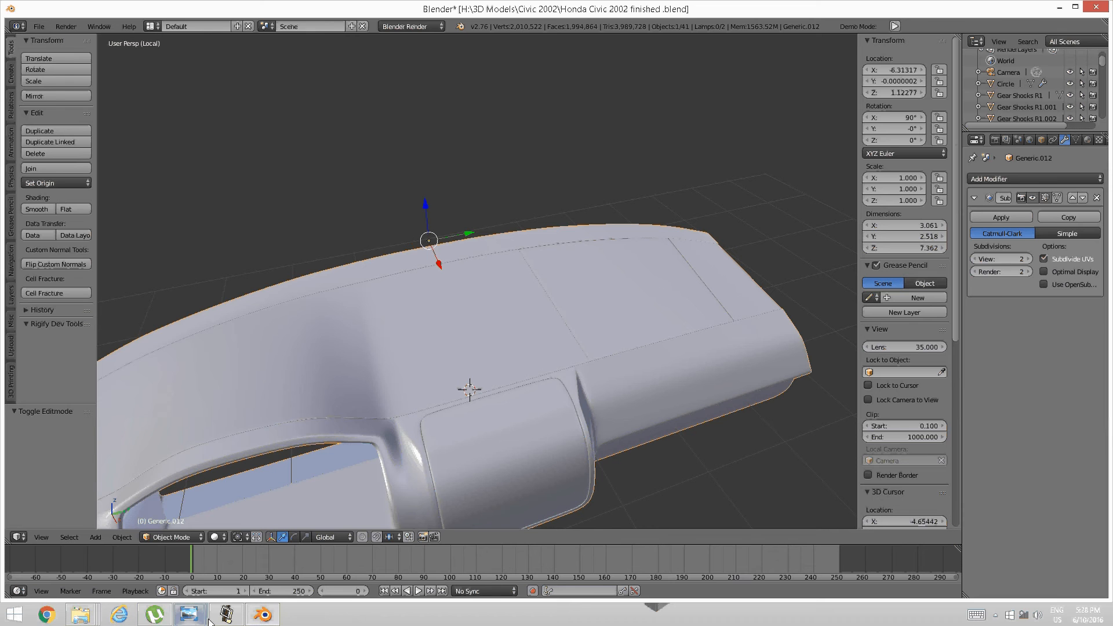
Compare the model against the dashboard reference photo, then return to Blender.
{"action": "mouse_move", "coordinate": [189, 614]}
{"action": "left_click", "coordinate": [241, 581]}
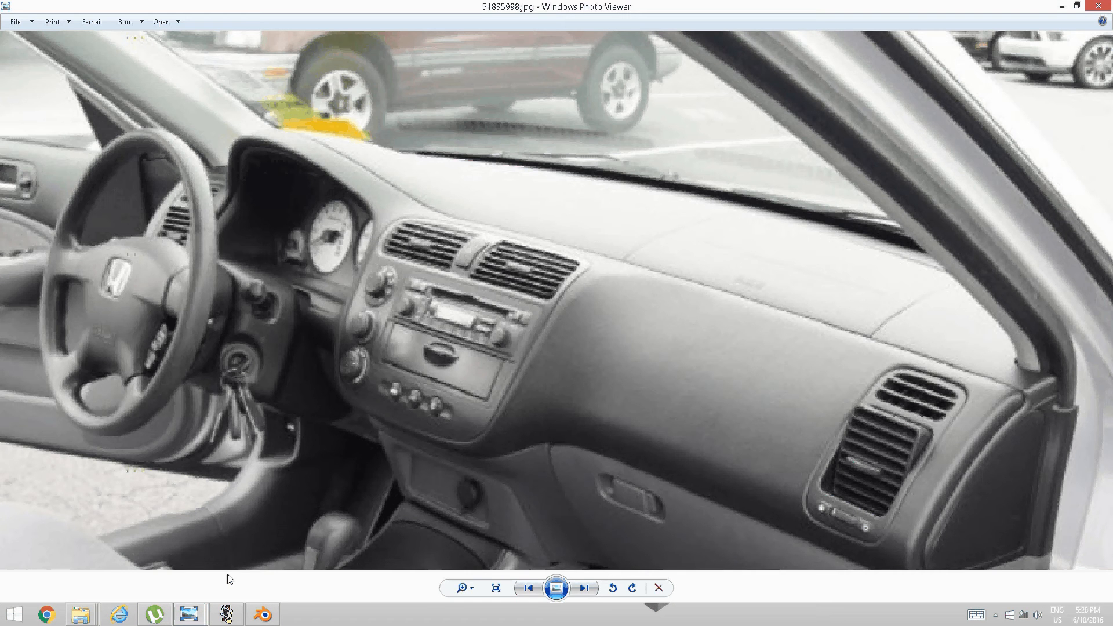
{"action": "left_click", "coordinate": [263, 614]}
{"action": "scroll", "coordinate": [574, 406], "scroll_direction": "up", "scroll_amount": 6}
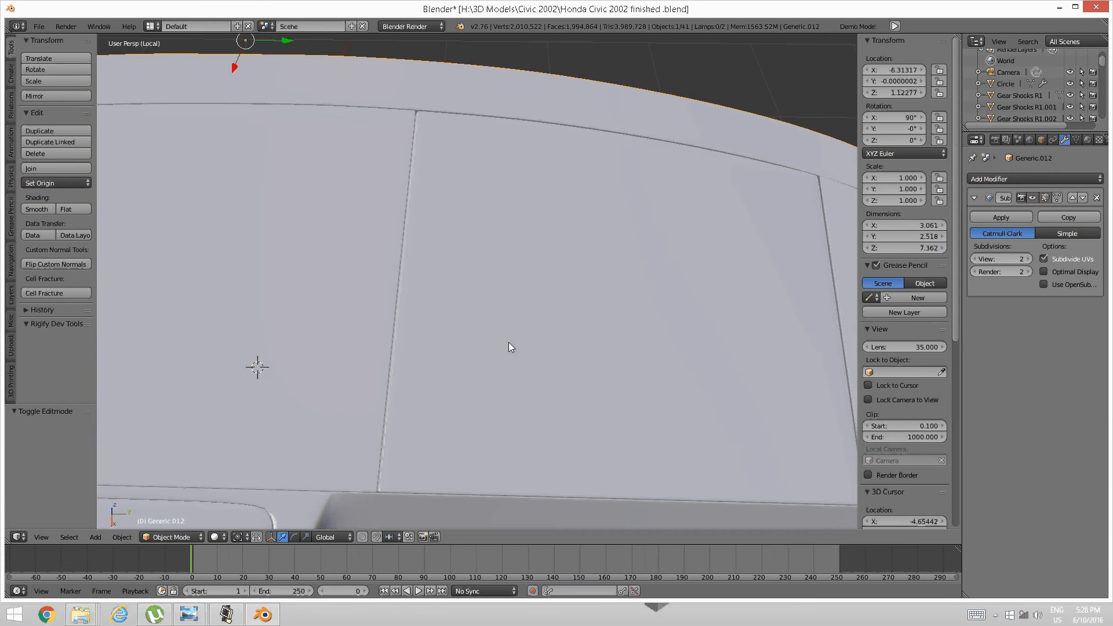
Back in edit mode, cut a new edge loop across the glovebox panel.
{"action": "left_click", "coordinate": [626, 343]}
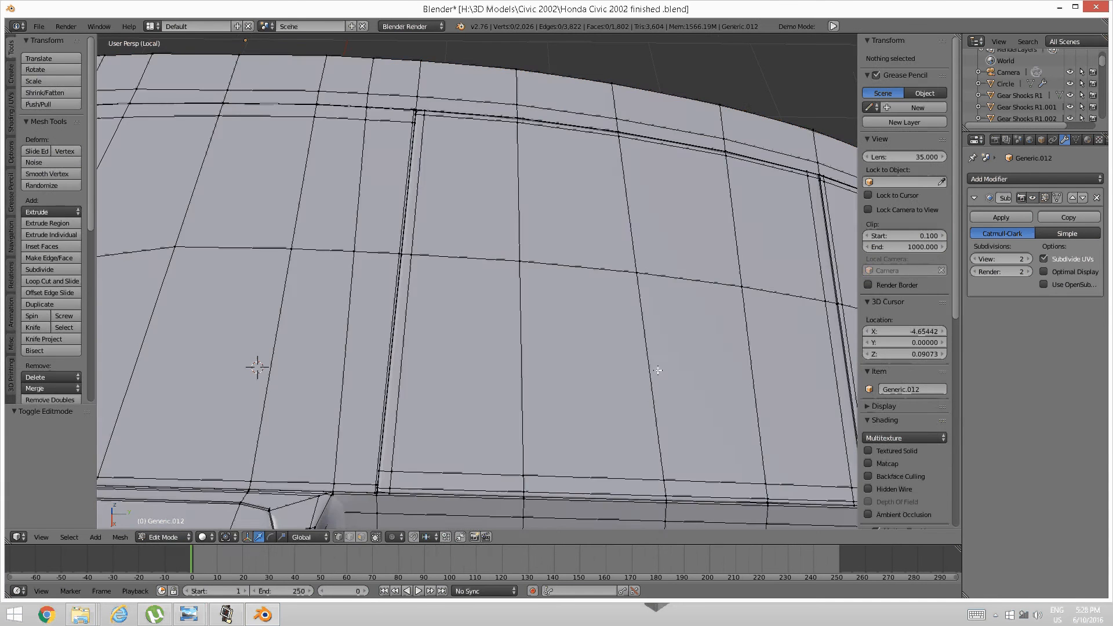
{"action": "middle_click_drag", "start_coordinate": [655, 371], "coordinate": [484, 342]}
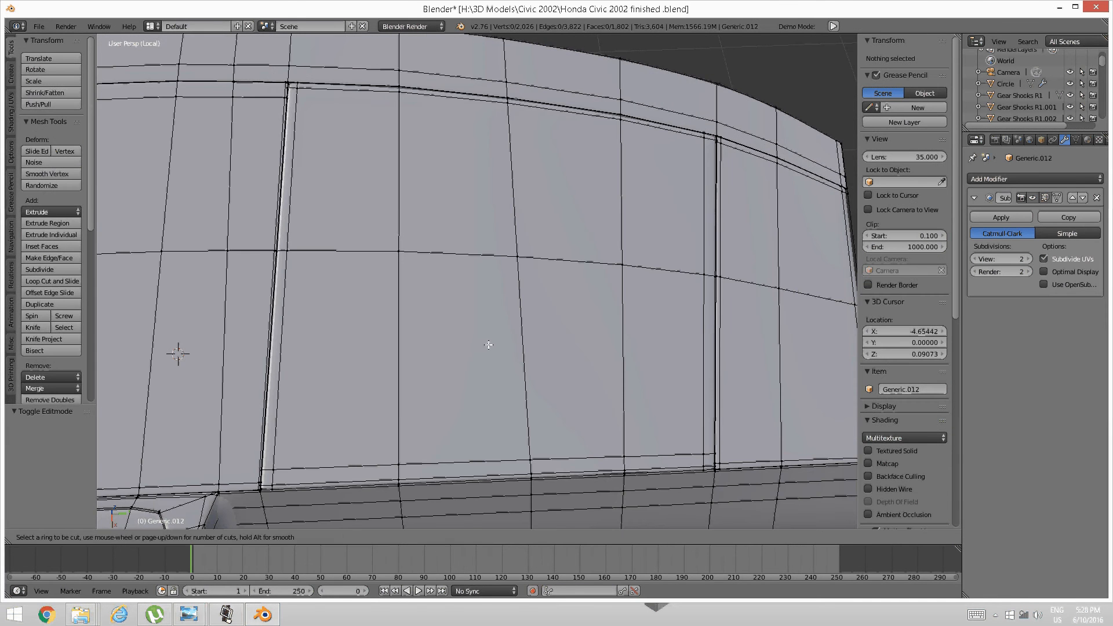
{"action": "key", "text": "ctrl+r"}
{"action": "left_click", "coordinate": [524, 360]}
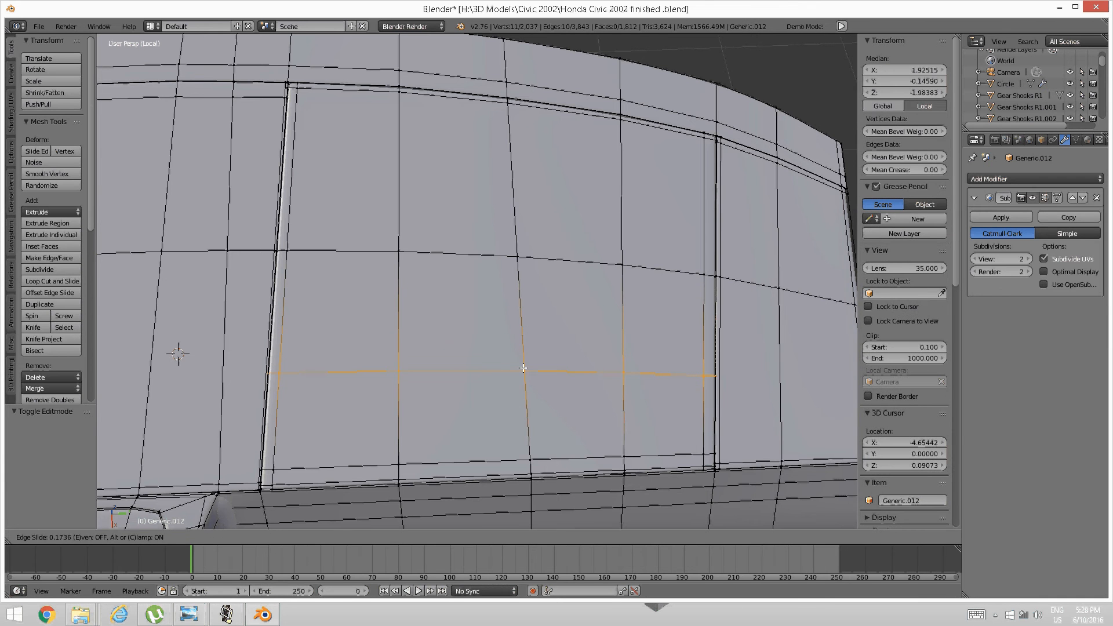
{"action": "left_click", "coordinate": [524, 368]}
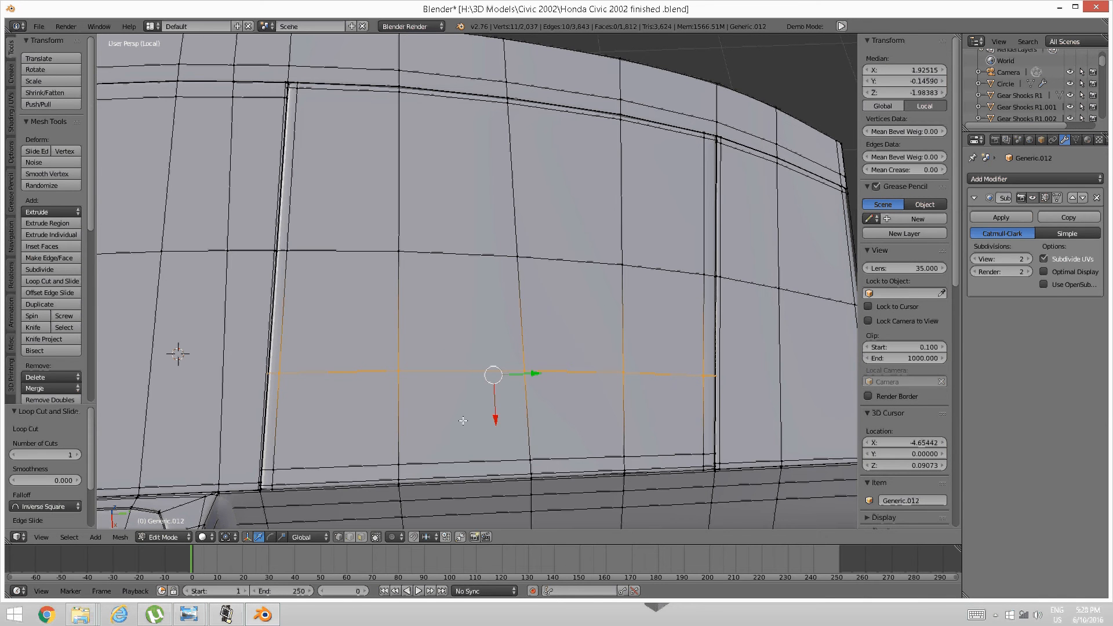
Select the four edges of the horizontal edge loop on the panel.
{"action": "key", "text": "a"}
{"action": "right_click", "coordinate": [301, 372]}
{"action": "right_click", "coordinate": [463, 371], "text": "shift"}
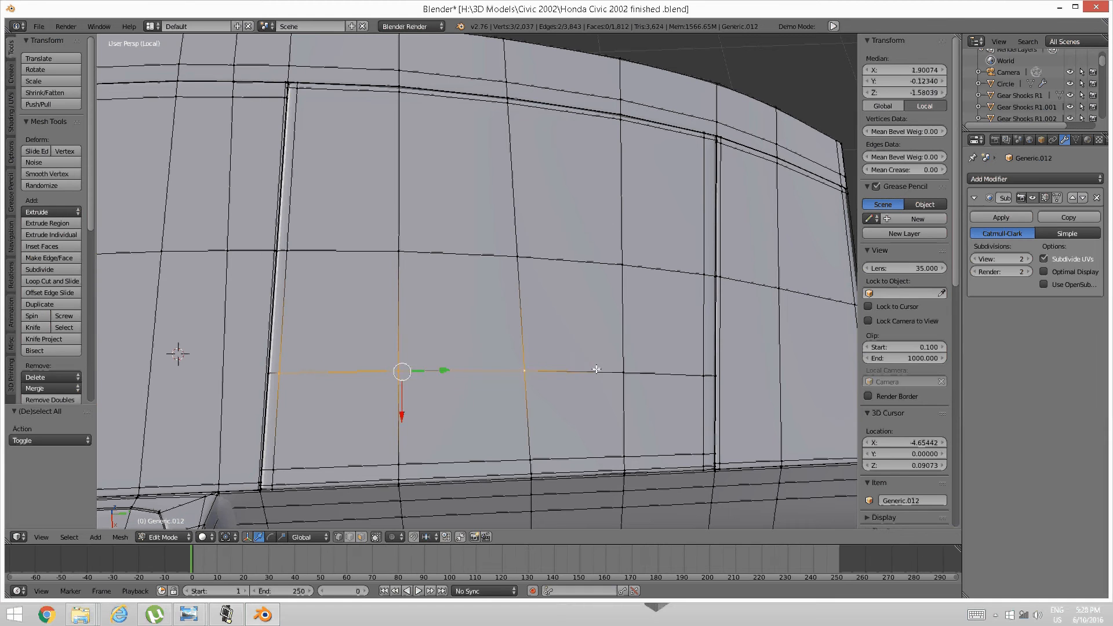
{"action": "right_click", "coordinate": [574, 371], "text": "shift"}
{"action": "right_click", "coordinate": [692, 374], "text": "shift"}
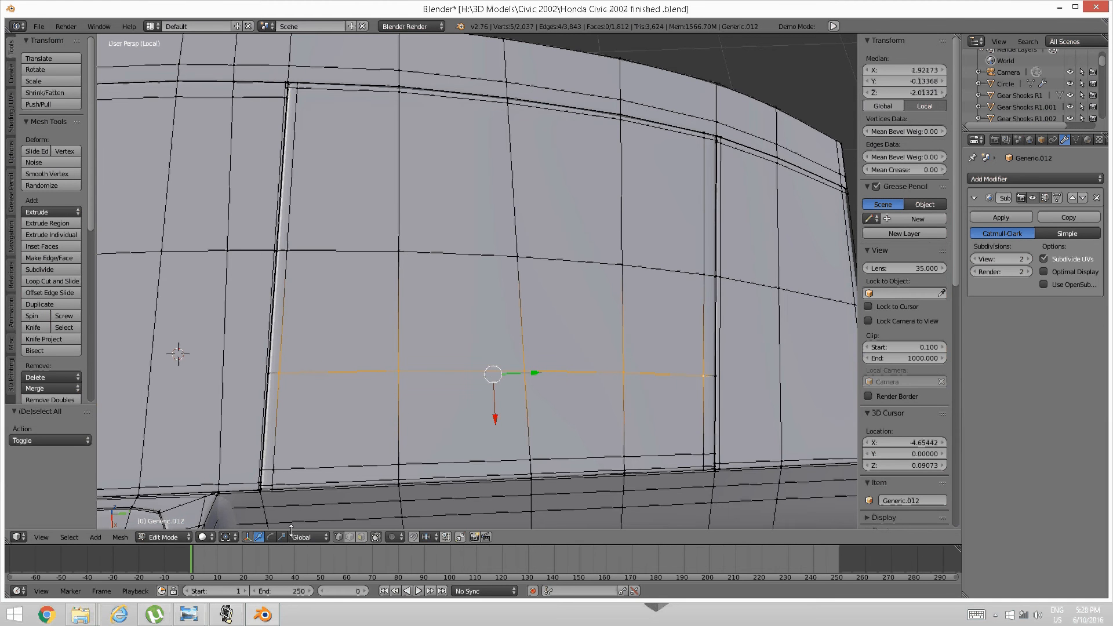
{"action": "middle_click_drag", "start_coordinate": [324, 510], "coordinate": [343, 317]}
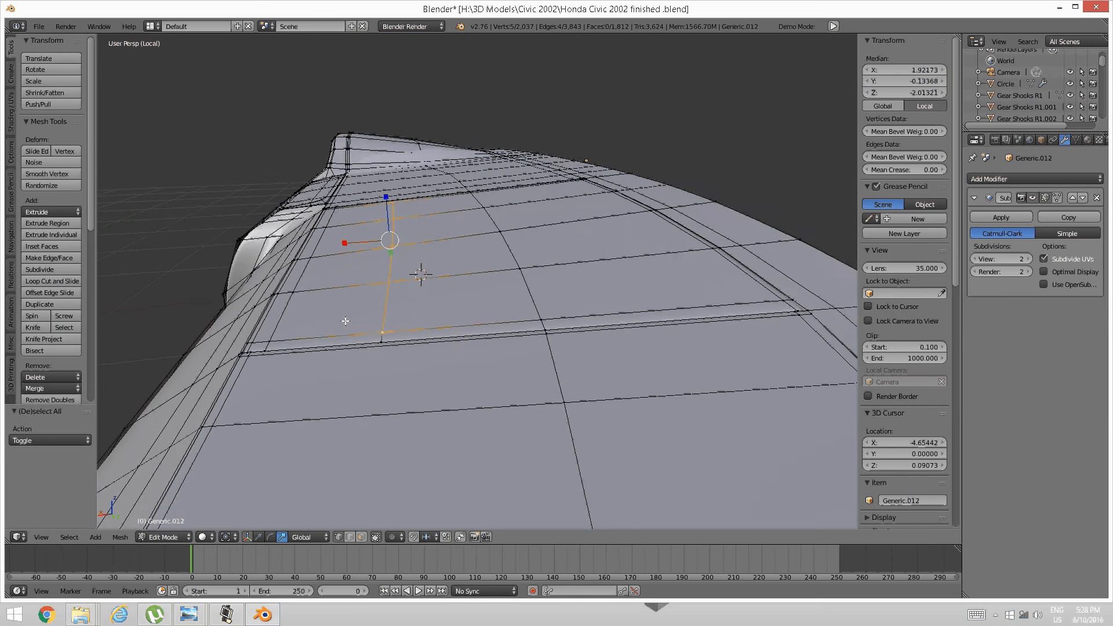
Set transform orientation to Local and scale the selected loop along X to 0.802.
{"action": "left_click", "coordinate": [318, 536]}
{"action": "left_click", "coordinate": [312, 498]}
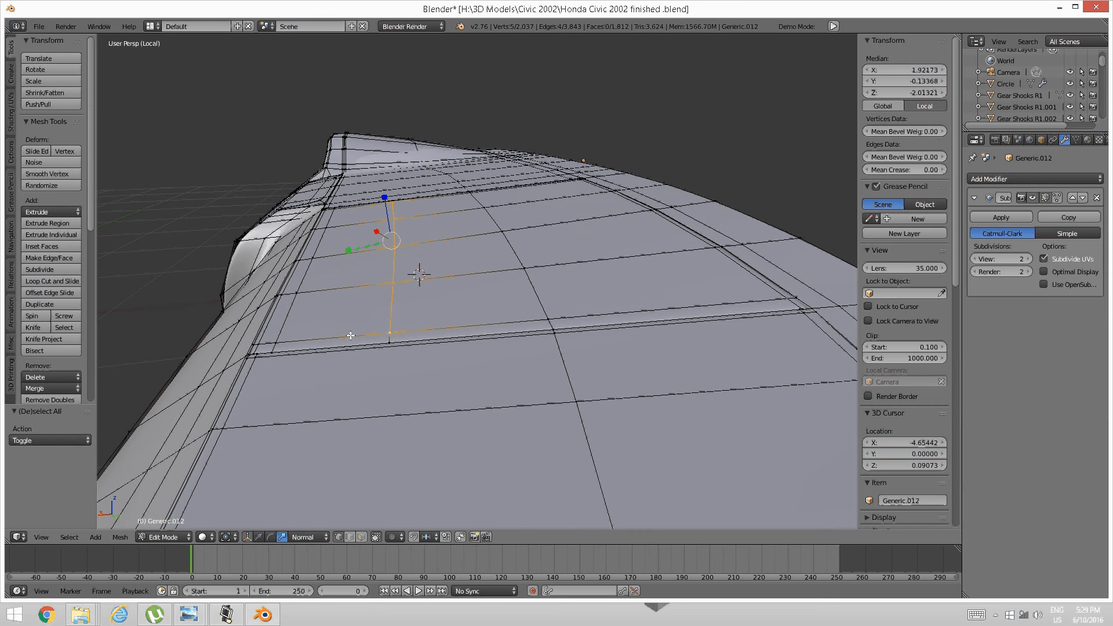
{"action": "left_click", "coordinate": [314, 537]}
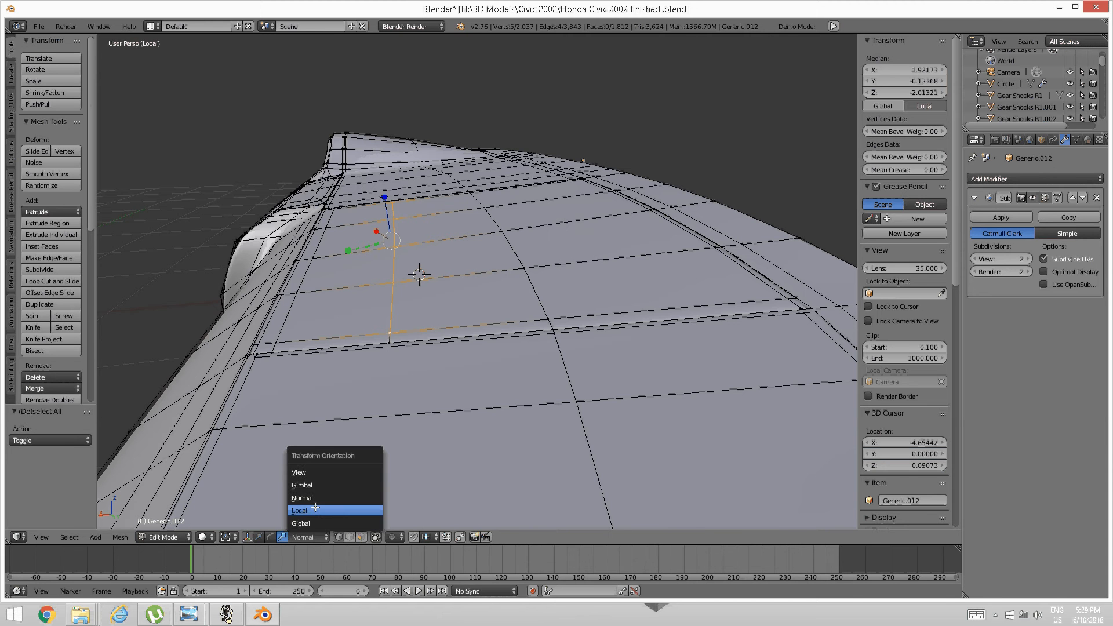
{"action": "left_click", "coordinate": [317, 511]}
{"action": "middle_click_drag", "start_coordinate": [328, 423], "coordinate": [319, 345]}
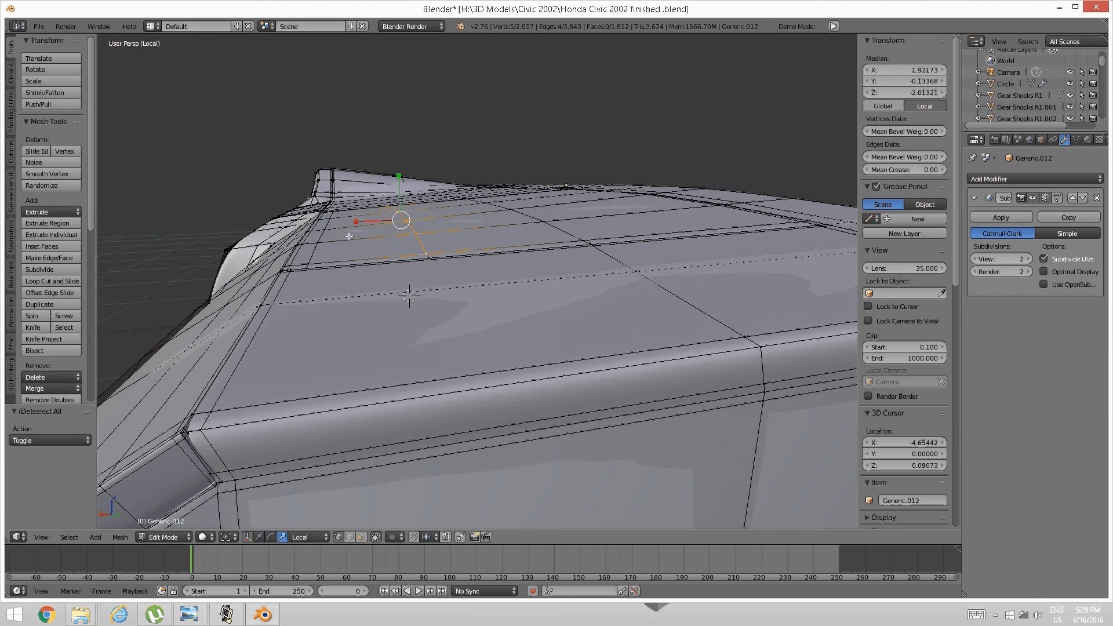
{"action": "left_click_drag", "start_coordinate": [354, 222], "coordinate": [371, 219]}
{"action": "middle_click_drag", "start_coordinate": [371, 219], "coordinate": [501, 379]}
{"action": "left_click_drag", "start_coordinate": [509, 413], "coordinate": [510, 400]}
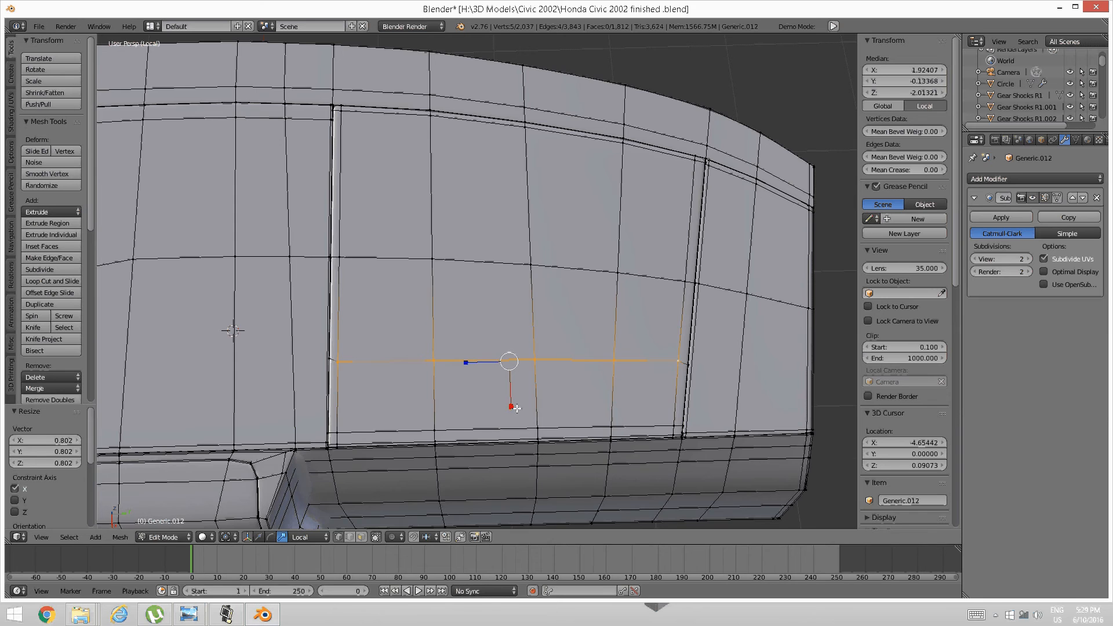
Add a loop cut across the panel and slide it downward.
{"action": "middle_click_drag", "start_coordinate": [504, 426], "coordinate": [399, 328]}
{"action": "key", "text": "a"}
{"action": "key", "text": "ctrl+r"}
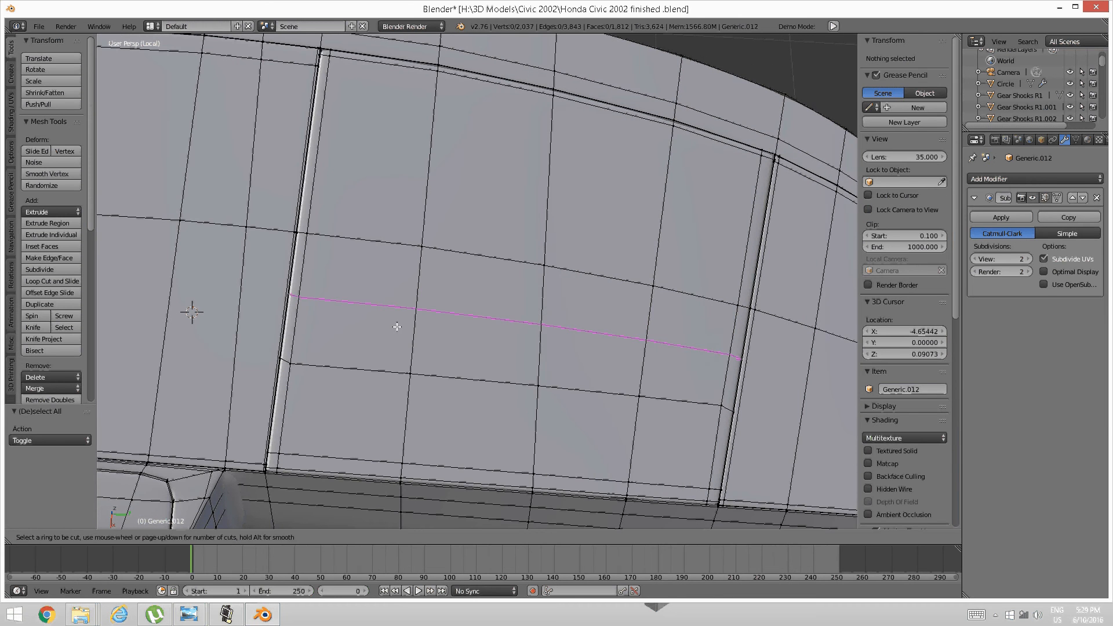
{"action": "left_click", "coordinate": [396, 330]}
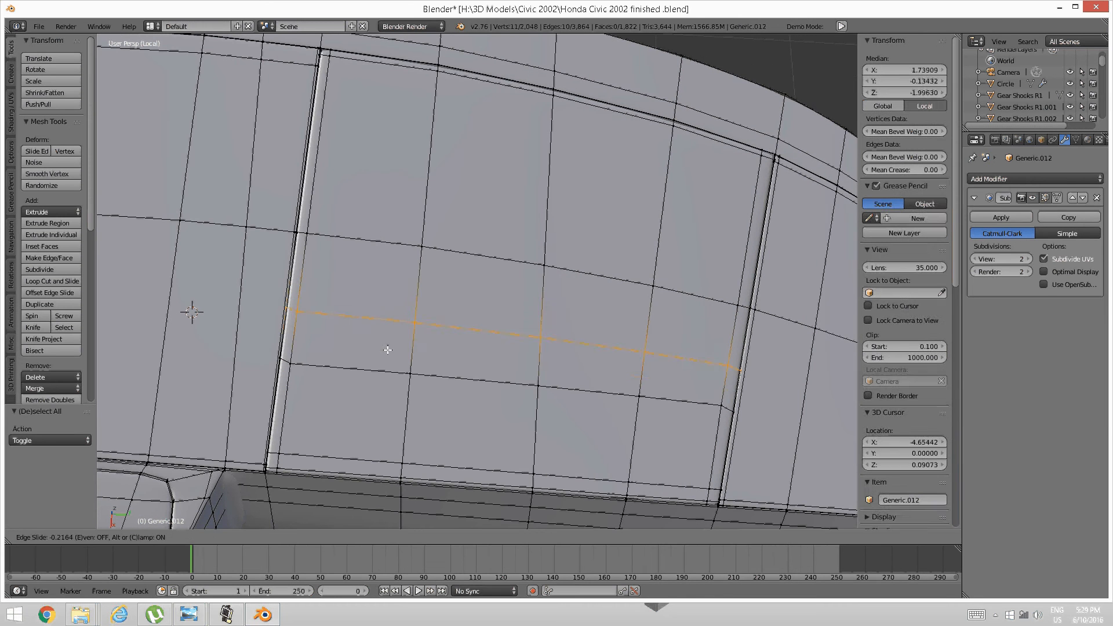
{"action": "left_click", "coordinate": [375, 386]}
{"action": "key", "text": "a"}
{"action": "mouse_move", "coordinate": [370, 387]}
{"action": "middle_mouse_down"}
{"action": "mouse_move", "coordinate": [382, 387]}
{"action": "mouse_move", "coordinate": [370, 389]}
{"action": "mouse_move", "coordinate": [373, 374]}
{"action": "middle_mouse_up"}
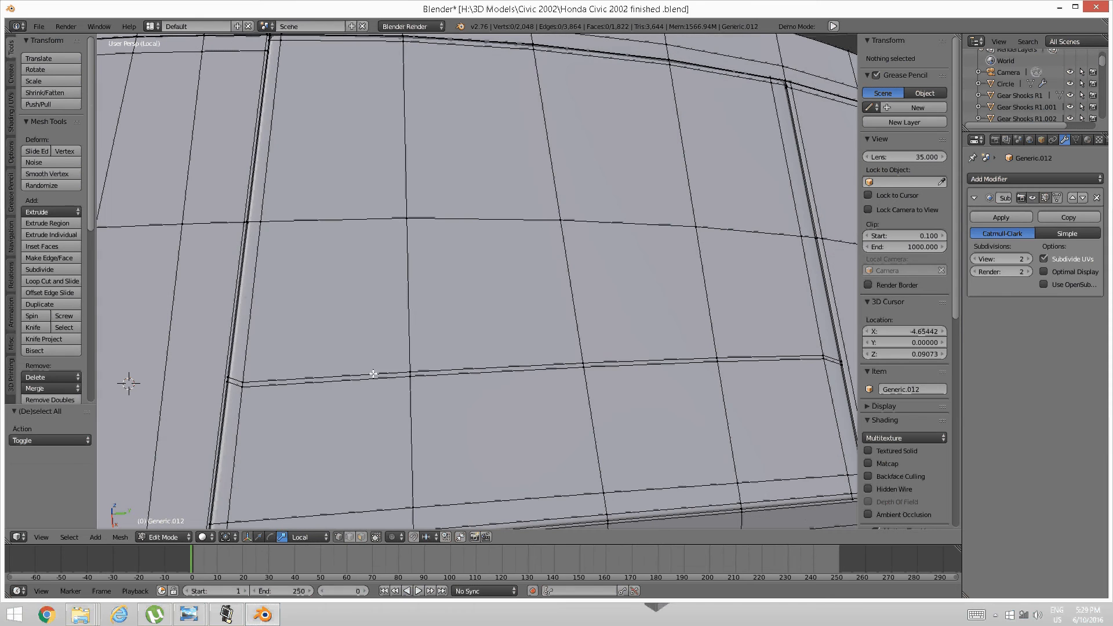
Add two more sliding loop cuts, one beside the pillar and one near the seam's end.
{"action": "key", "text": "ctrl+Tab"}
{"action": "left_click", "coordinate": [339, 401]}
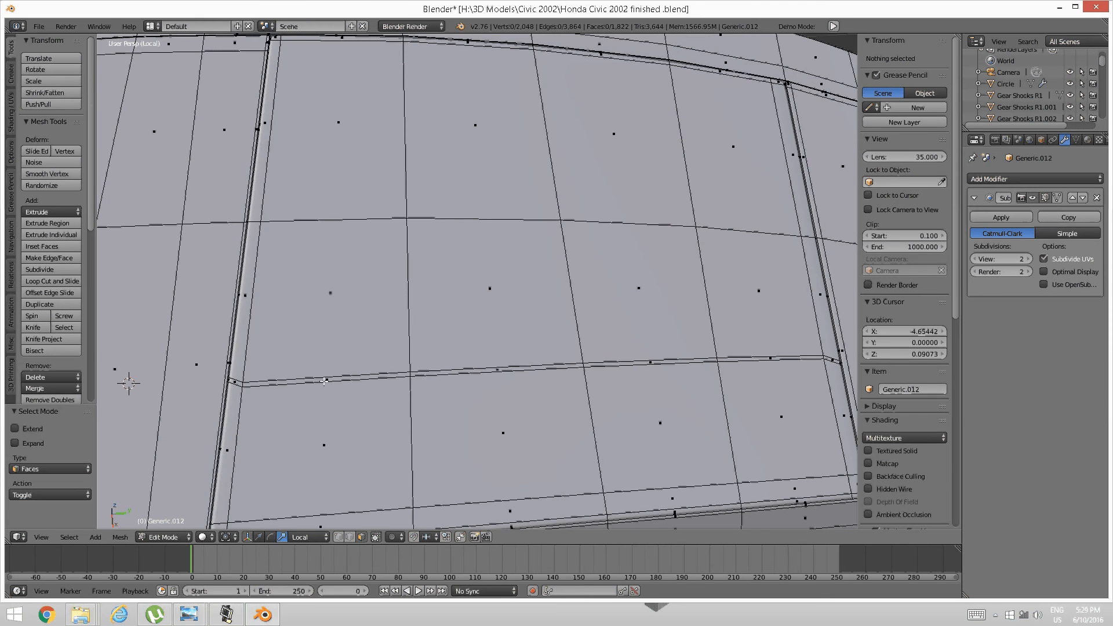
{"action": "key", "text": "a"}
{"action": "key", "text": "a"}
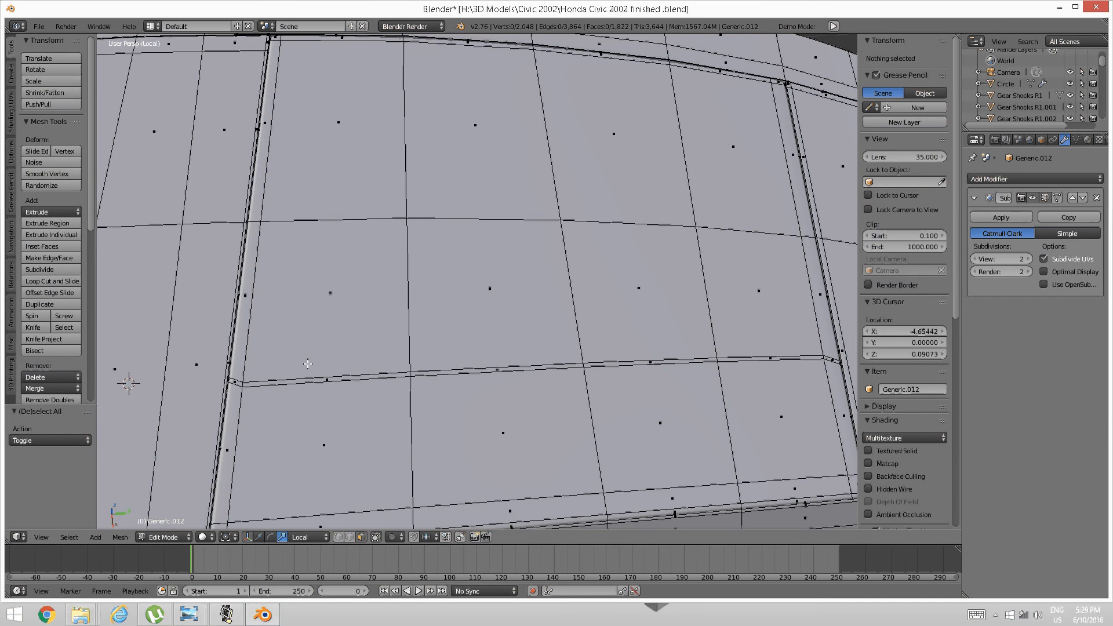
{"action": "key", "text": "ctrl+r"}
{"action": "left_click", "coordinate": [306, 365]}
{"action": "left_click", "coordinate": [246, 368]}
{"action": "key", "text": "a"}
{"action": "middle_click_drag", "start_coordinate": [579, 364], "coordinate": [407, 348], "text": "shift"}
{"action": "key", "text": "ctrl+r"}
{"action": "left_click", "coordinate": [601, 352]}
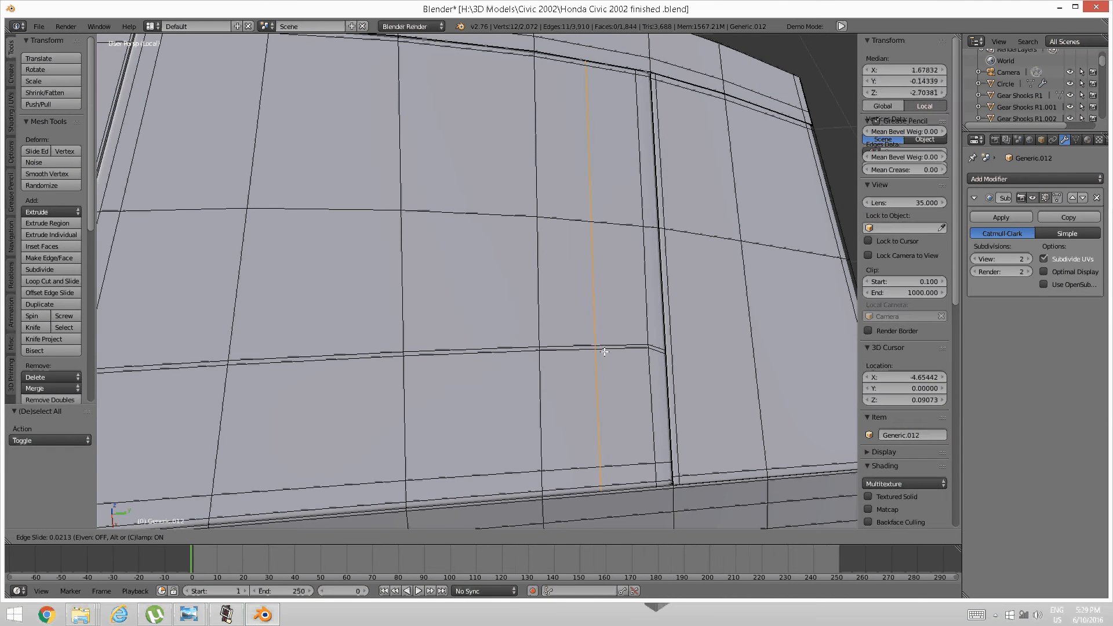
{"action": "left_click", "coordinate": [628, 350]}
{"action": "key", "text": "a"}
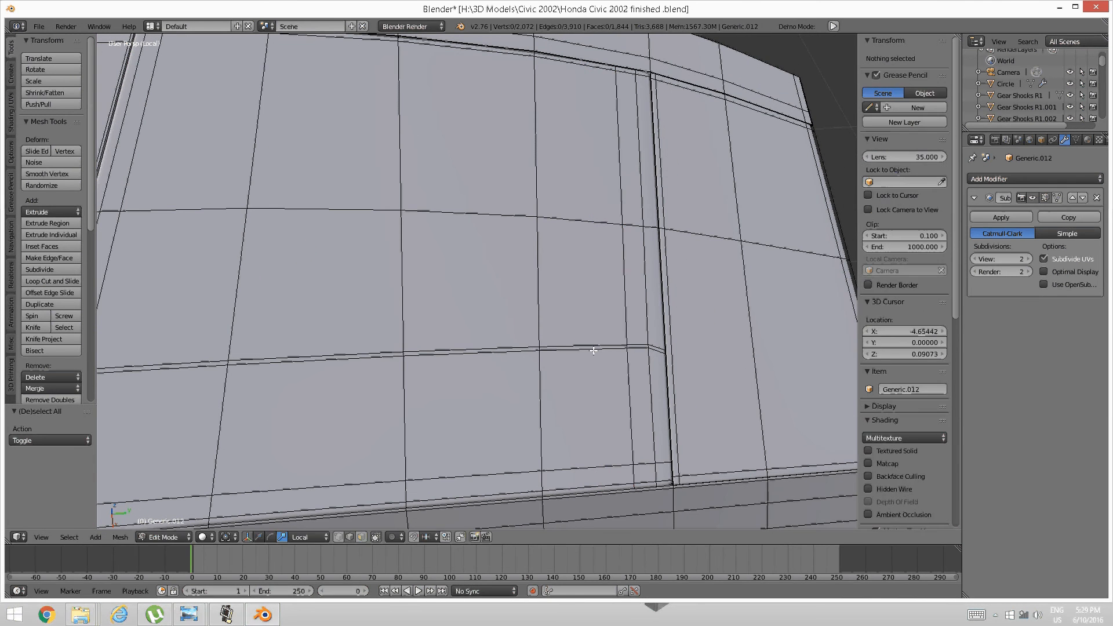
In face select mode, select the four thin strip faces along the seam.
{"action": "key", "text": "3"}
{"action": "right_click", "coordinate": [576, 348]}
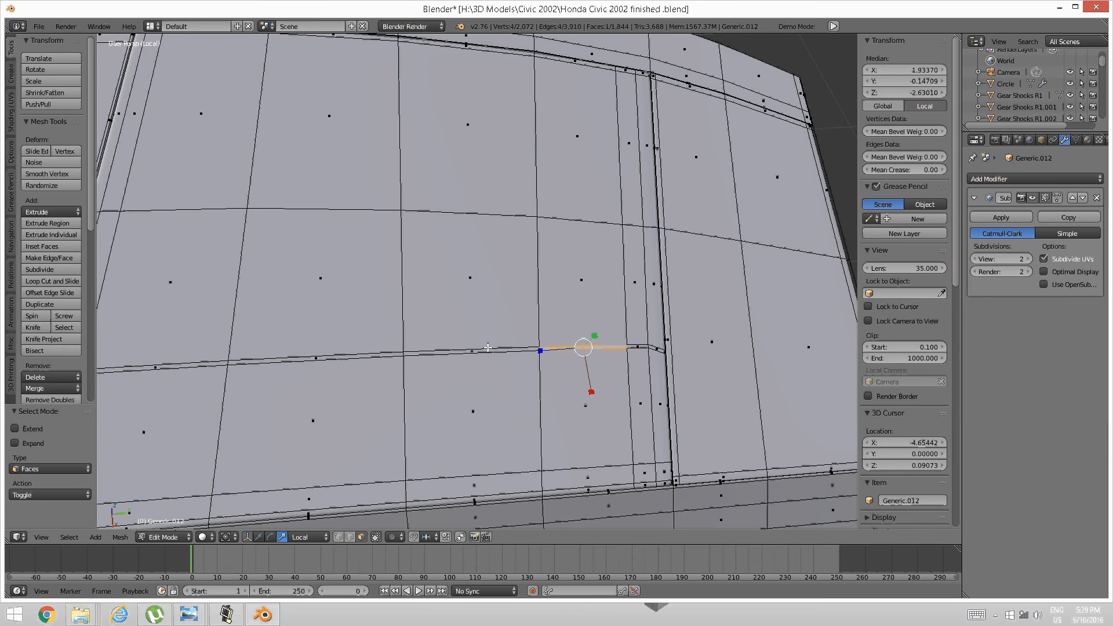
{"action": "right_click", "coordinate": [470, 348], "text": "shift"}
{"action": "middle_click_drag", "start_coordinate": [390, 349], "coordinate": [458, 347], "text": "shift"}
{"action": "right_click", "coordinate": [464, 350], "text": "shift"}
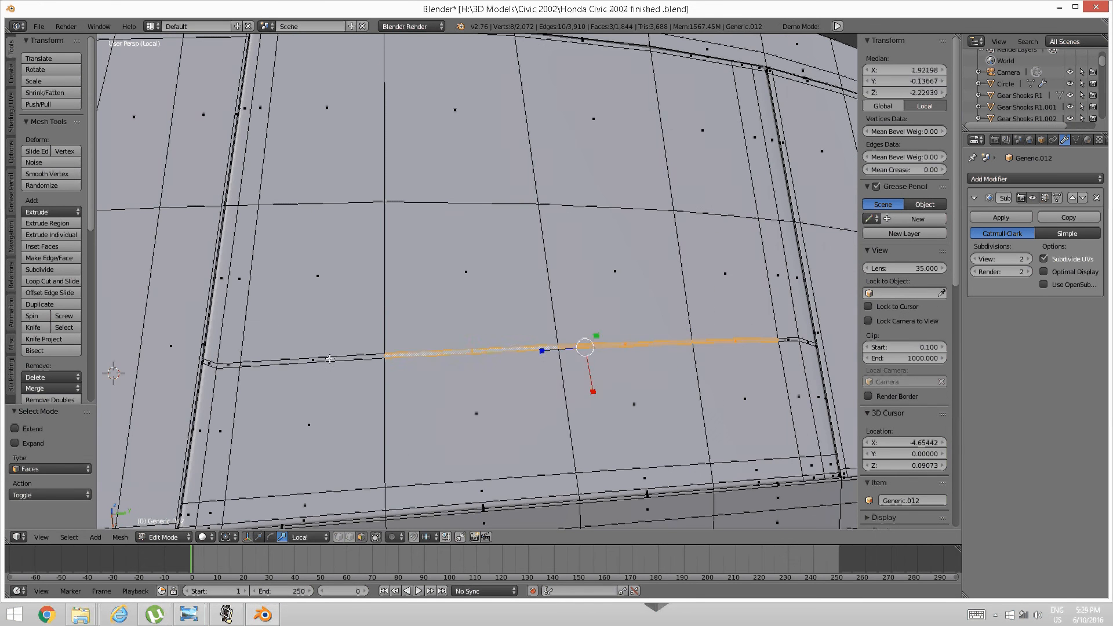
{"action": "right_click", "coordinate": [313, 359], "text": "shift"}
{"action": "middle_click_drag", "start_coordinate": [313, 358], "coordinate": [458, 328]}
Extrude the strip faces slightly down along Z and lower viewport subdivision to 1.
{"action": "key", "text": "e"}
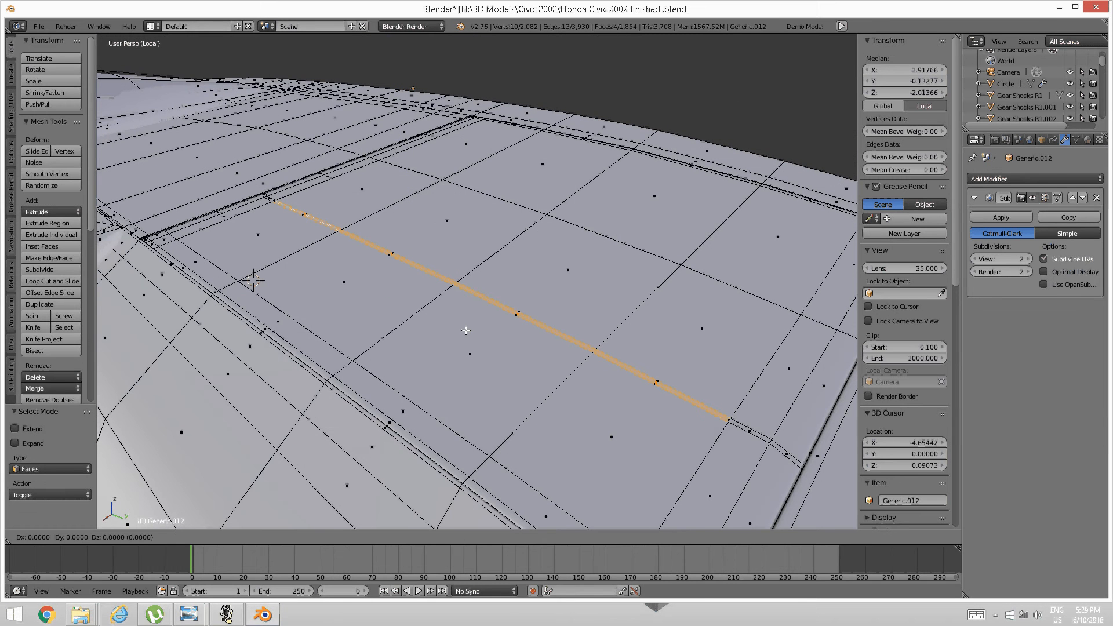
{"action": "key", "text": "z"}
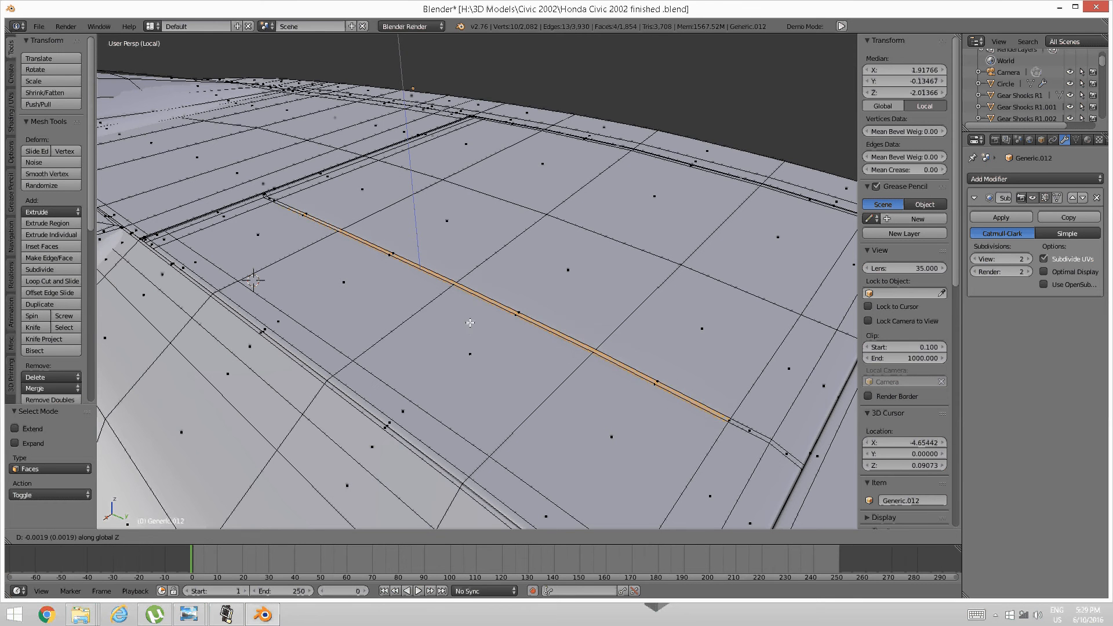
{"action": "left_click", "coordinate": [471, 328]}
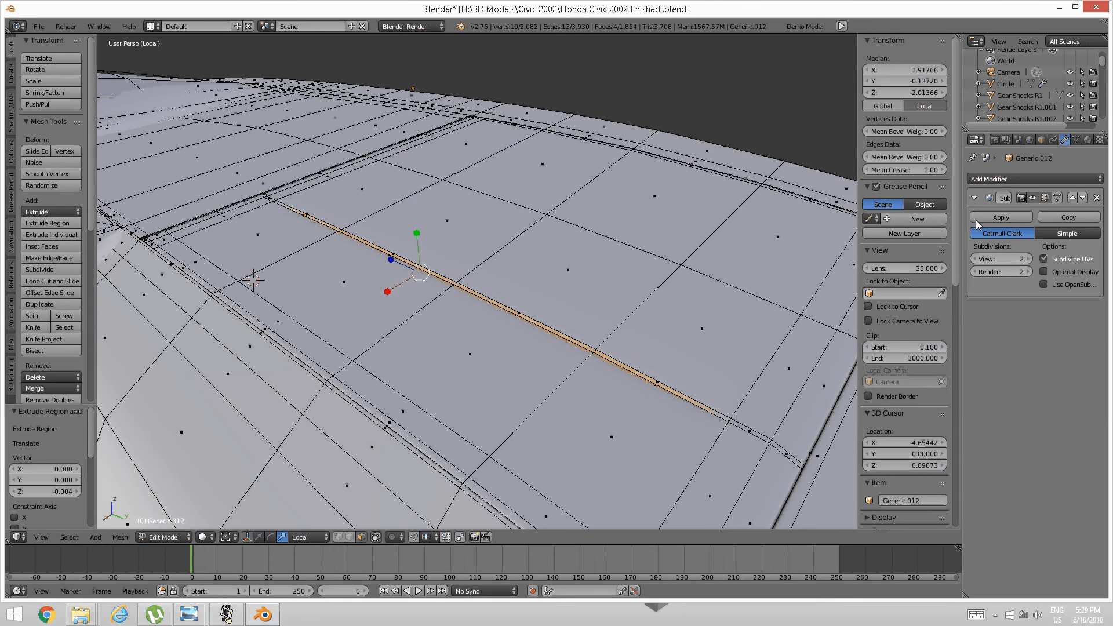
{"action": "left_click", "coordinate": [976, 258]}
{"action": "scroll", "coordinate": [594, 342], "scroll_direction": "up", "scroll_amount": 3}
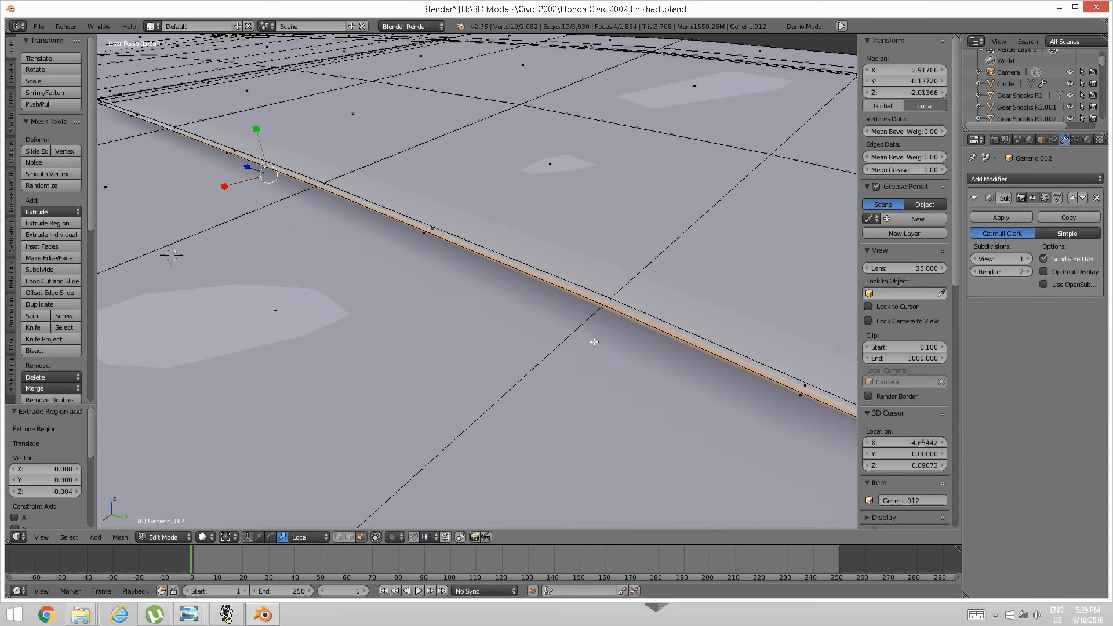
{"action": "middle_click_drag", "start_coordinate": [583, 335], "coordinate": [580, 327], "text": "shift"}
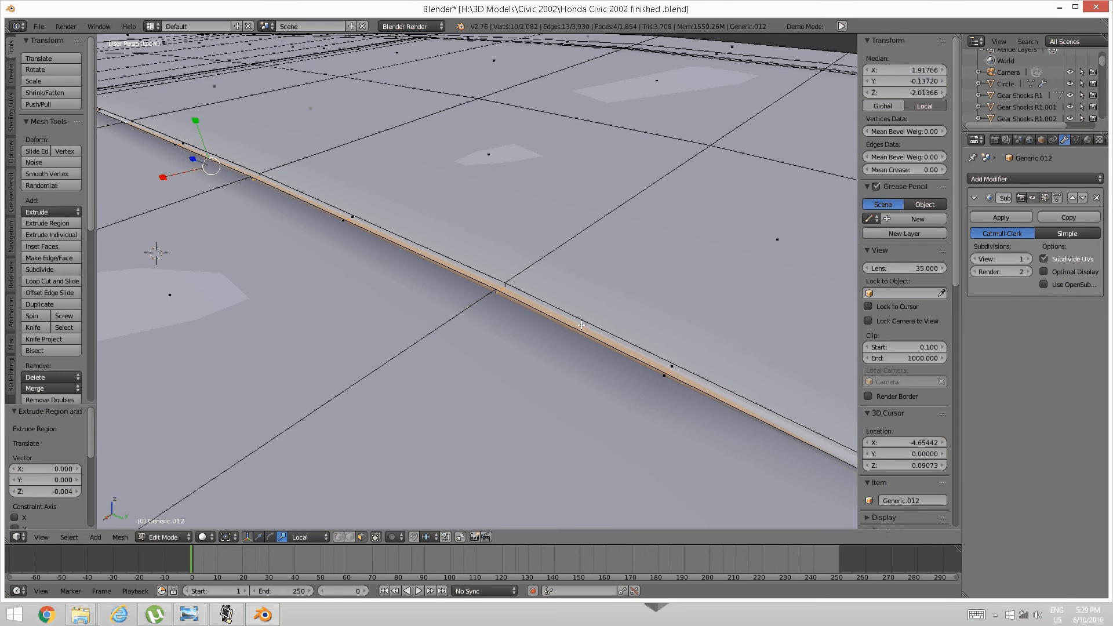
Extrude the strip faces twice more along global Z to deepen the groove.
{"action": "key", "text": "e"}
{"action": "key", "text": "z"}
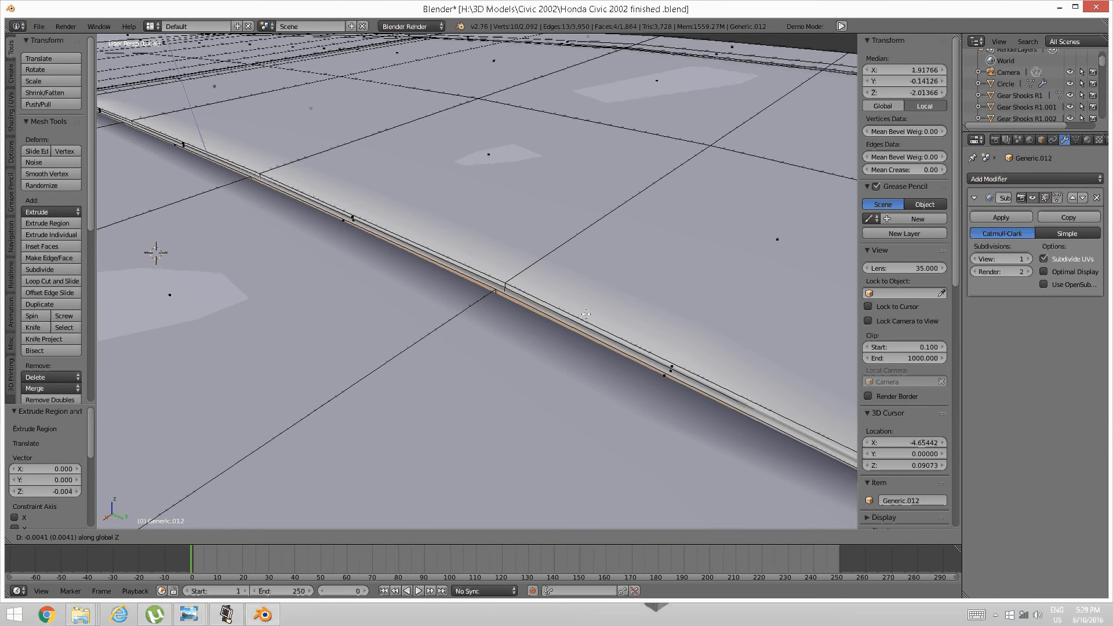
{"action": "key", "text": "z"}
{"action": "left_click", "coordinate": [582, 298]}
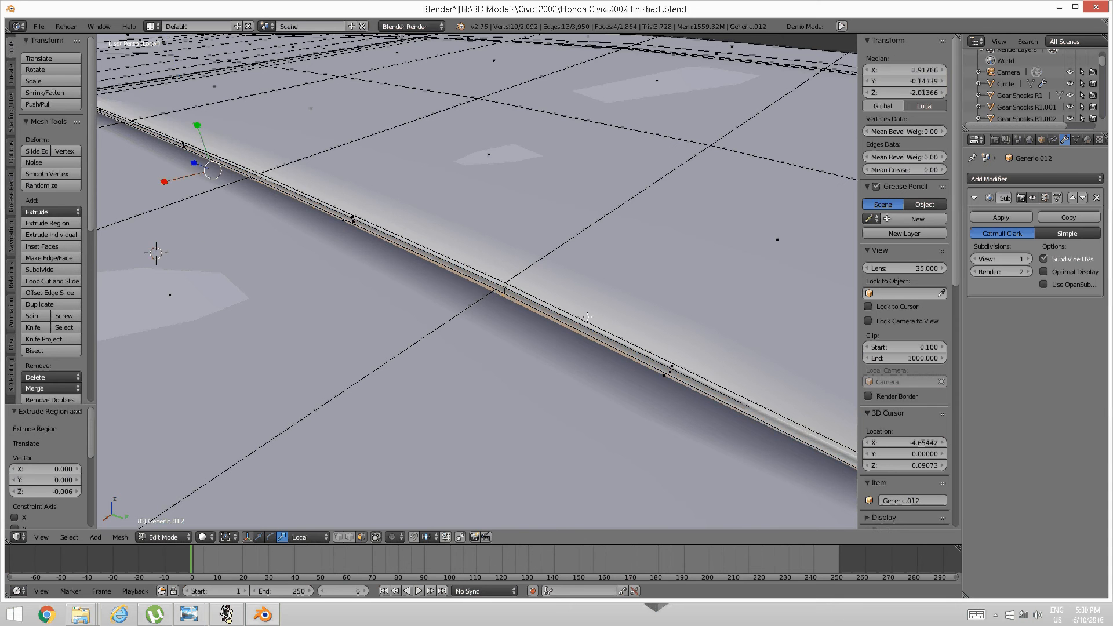
{"action": "middle_click_drag", "start_coordinate": [583, 299], "coordinate": [551, 322]}
{"action": "key", "text": "e"}
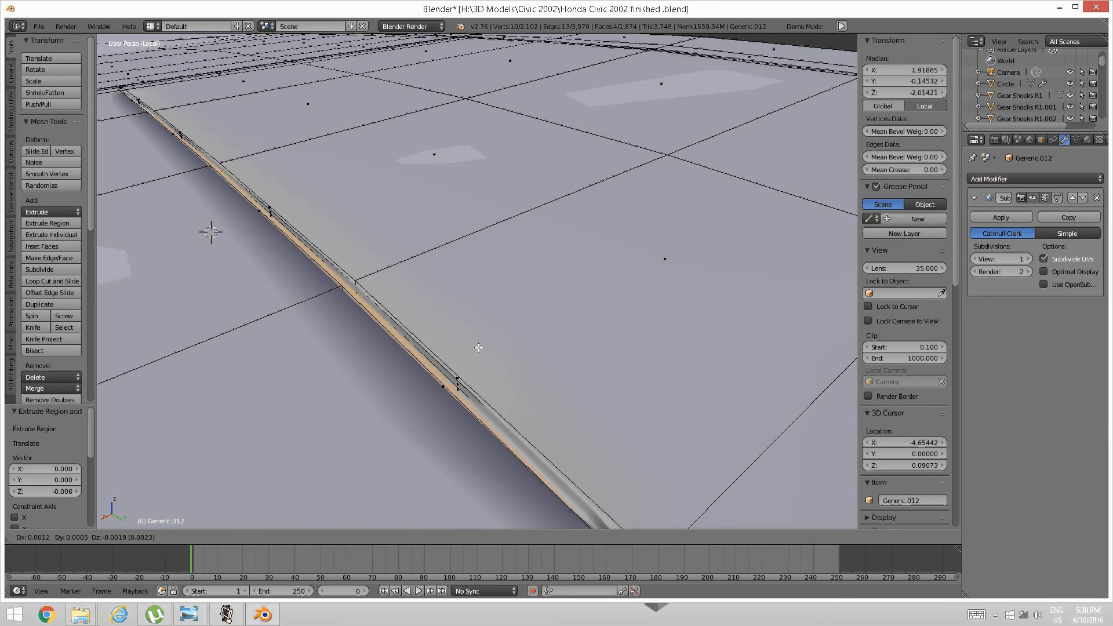
{"action": "left_click", "coordinate": [481, 337]}
Deselect everything and set the Subdivision modifier's viewport level to 0.
{"action": "scroll", "coordinate": [478, 342], "scroll_direction": "down", "scroll_amount": 4}
{"action": "key", "text": "a"}
{"action": "mouse_move", "coordinate": [477, 346]}
{"action": "middle_mouse_down"}
{"action": "mouse_move", "coordinate": [547, 372]}
{"action": "mouse_move", "coordinate": [526, 325]}
{"action": "mouse_move", "coordinate": [537, 351]}
{"action": "middle_mouse_up"}
{"action": "scroll", "coordinate": [547, 372], "scroll_direction": "up", "scroll_amount": 7}
{"action": "scroll", "coordinate": [526, 325], "scroll_direction": "down", "scroll_amount": 1}
{"action": "left_click", "coordinate": [975, 259]}
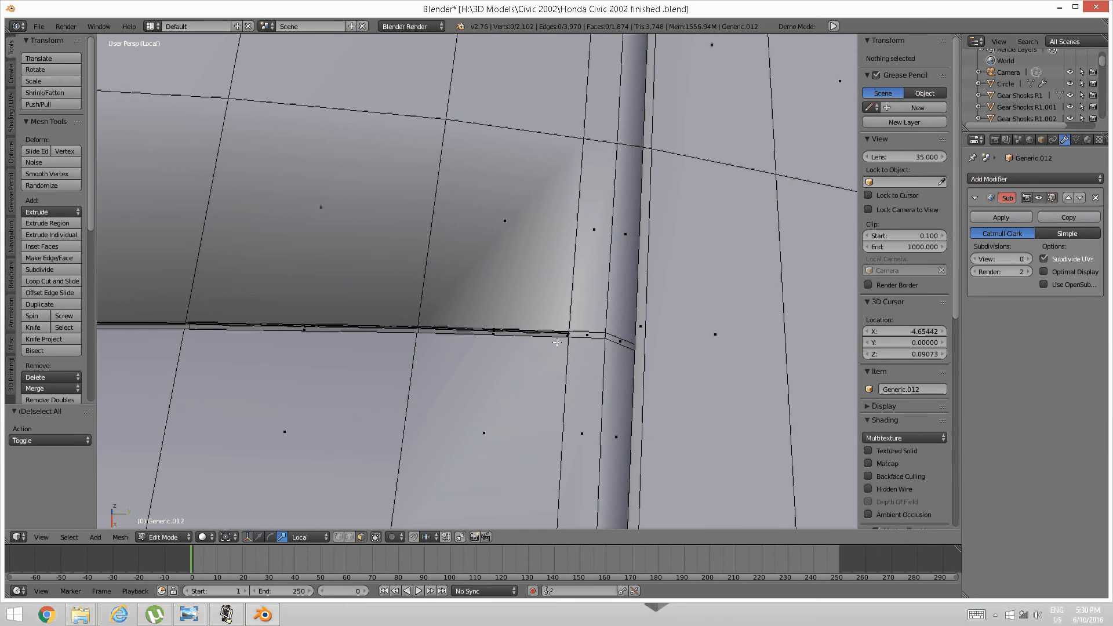
Add a slid edge loop near the pillar end of the seam.
{"action": "key", "text": "ctrl+r"}
{"action": "left_click", "coordinate": [556, 343]}
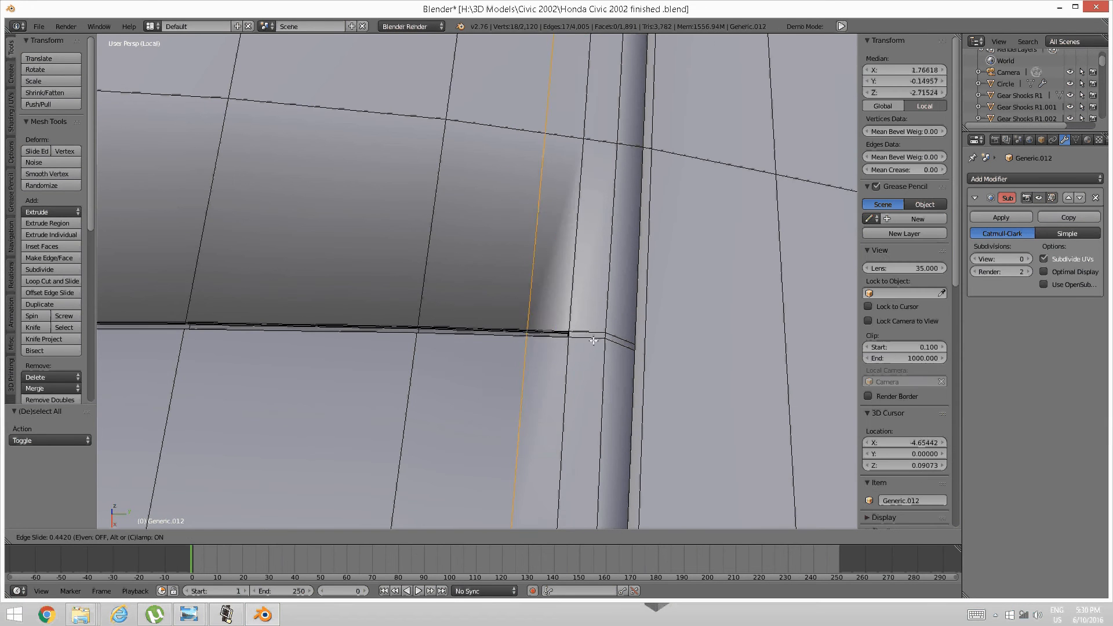
{"action": "left_click", "coordinate": [626, 341]}
{"action": "key", "text": "a"}
{"action": "middle_click_drag", "start_coordinate": [354, 382], "coordinate": [526, 380], "text": "shift"}
{"action": "middle_click_drag", "start_coordinate": [139, 382], "coordinate": [517, 402], "text": "shift"}
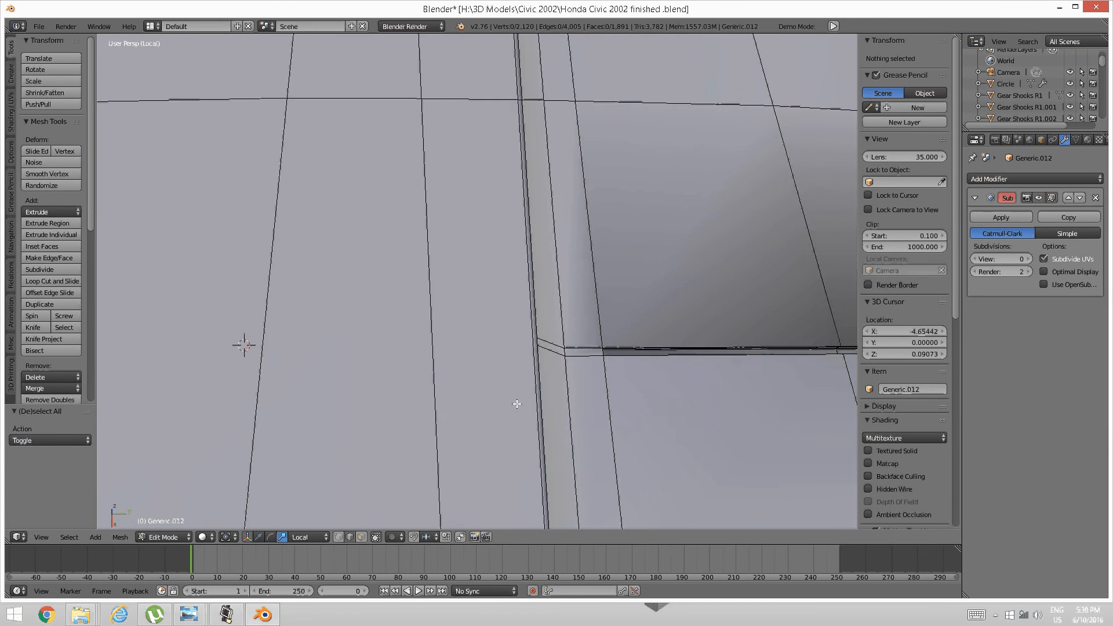
{"action": "middle_click_drag", "start_coordinate": [646, 365], "coordinate": [588, 363], "text": "shift"}
Add a second slid loop cut across the panel on the left-side strip.
{"action": "key", "text": "ctrl+r"}
{"action": "left_click", "coordinate": [606, 348]}
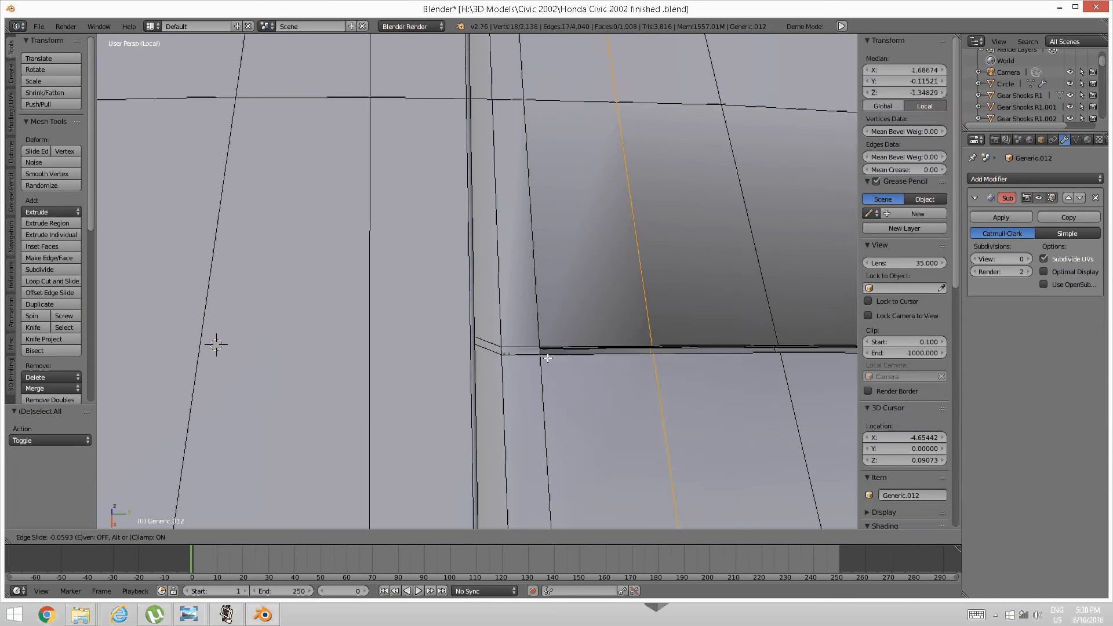
{"action": "left_click", "coordinate": [494, 355]}
{"action": "key", "text": "a"}
{"action": "scroll", "coordinate": [548, 357], "scroll_direction": "down", "scroll_amount": 2}
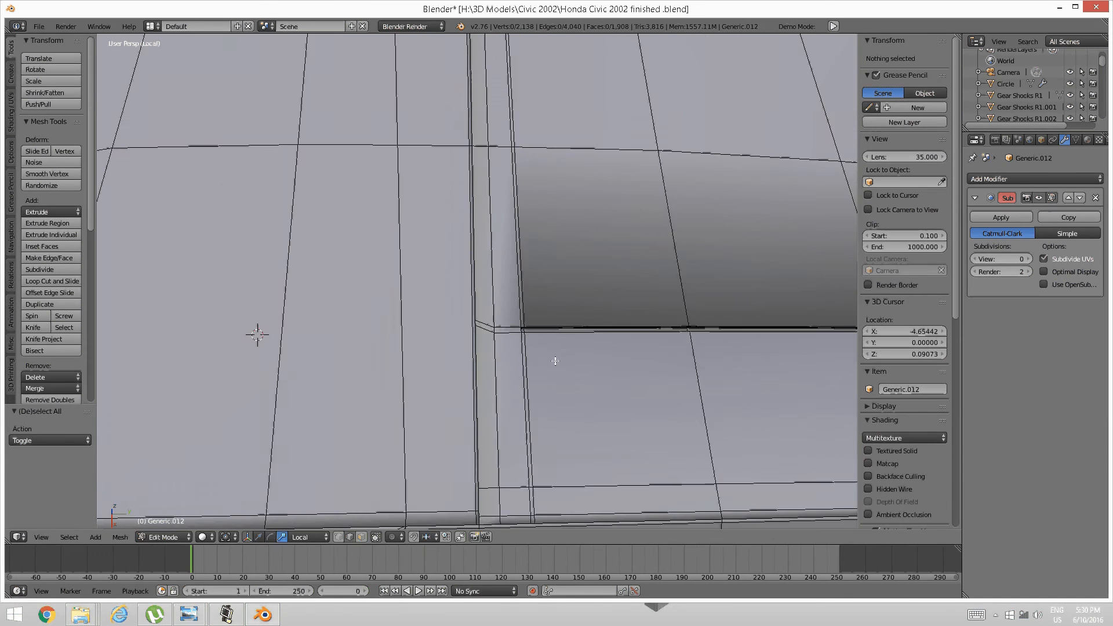
{"action": "middle_click_drag", "start_coordinate": [554, 360], "coordinate": [638, 313]}
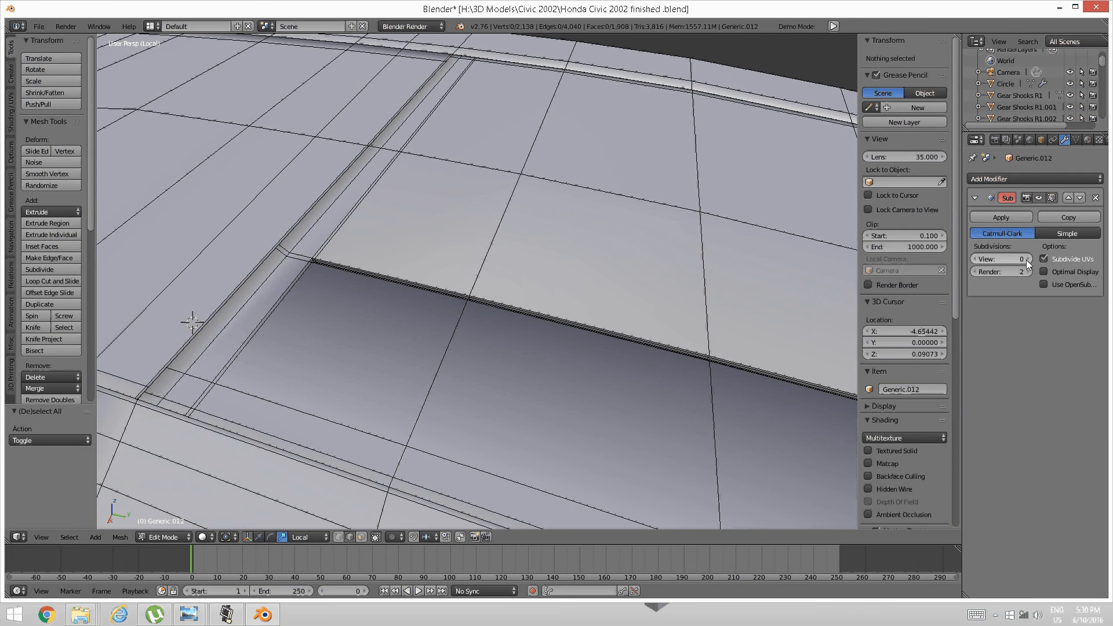
Raise the Subdivision modifier's viewport level back to 2.
{"action": "left_click", "coordinate": [1026, 259]}
{"action": "left_click", "coordinate": [1026, 260]}
{"action": "middle_click_drag", "start_coordinate": [464, 259], "coordinate": [423, 339]}
{"action": "scroll", "coordinate": [496, 325], "scroll_direction": "down", "scroll_amount": 3}
{"action": "scroll", "coordinate": [414, 298], "scroll_direction": "up", "scroll_amount": 1}
{"action": "scroll", "coordinate": [437, 306], "scroll_direction": "down", "scroll_amount": 3}
Check the smoothed seam in Object Mode, then return to Edit Mode.
{"action": "key", "text": "Tab"}
{"action": "left_click", "coordinate": [384, 317]}
{"action": "key", "text": "Tab"}
{"action": "left_click", "coordinate": [511, 336]}
{"action": "middle_click_drag", "start_coordinate": [513, 339], "coordinate": [478, 316]}
{"action": "scroll", "coordinate": [450, 357], "scroll_direction": "up", "scroll_amount": 3}
{"action": "middle_click_drag", "start_coordinate": [450, 357], "coordinate": [370, 350]}
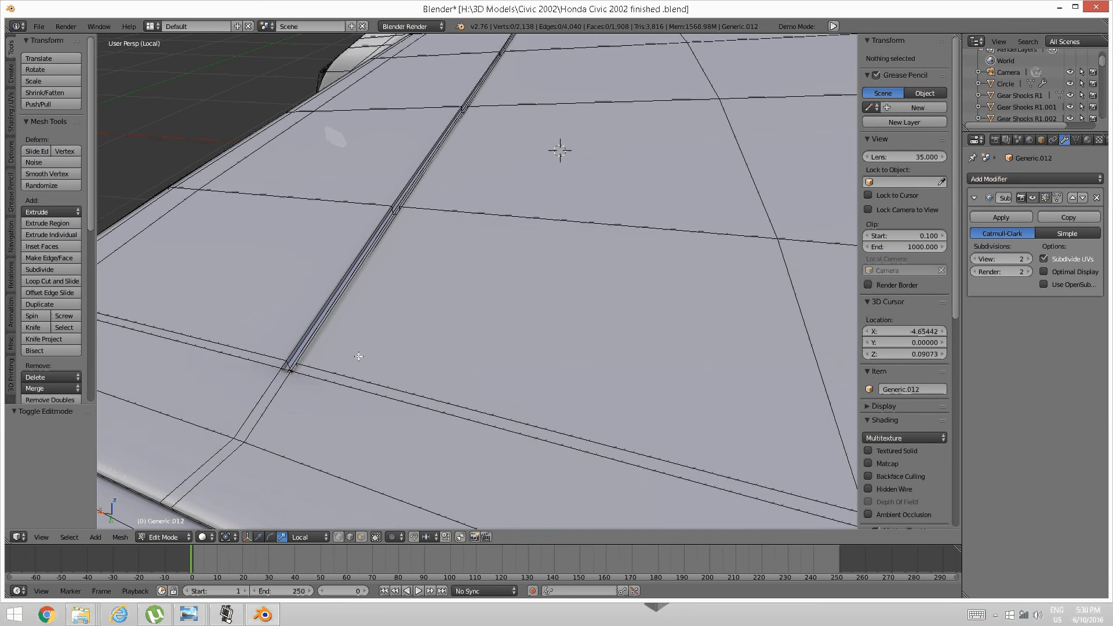
Add an edge loop slid tight along the seam lip and deselect.
{"action": "scroll", "coordinate": [358, 351], "scroll_direction": "up", "scroll_amount": 2}
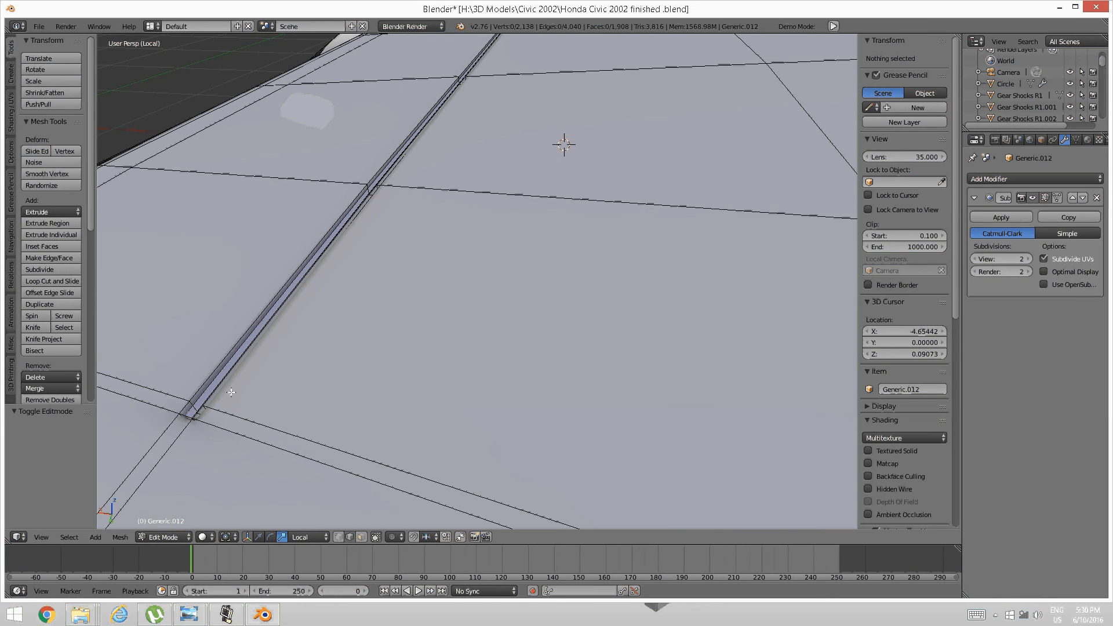
{"action": "key", "text": "ctrl+r"}
{"action": "left_click", "coordinate": [191, 402]}
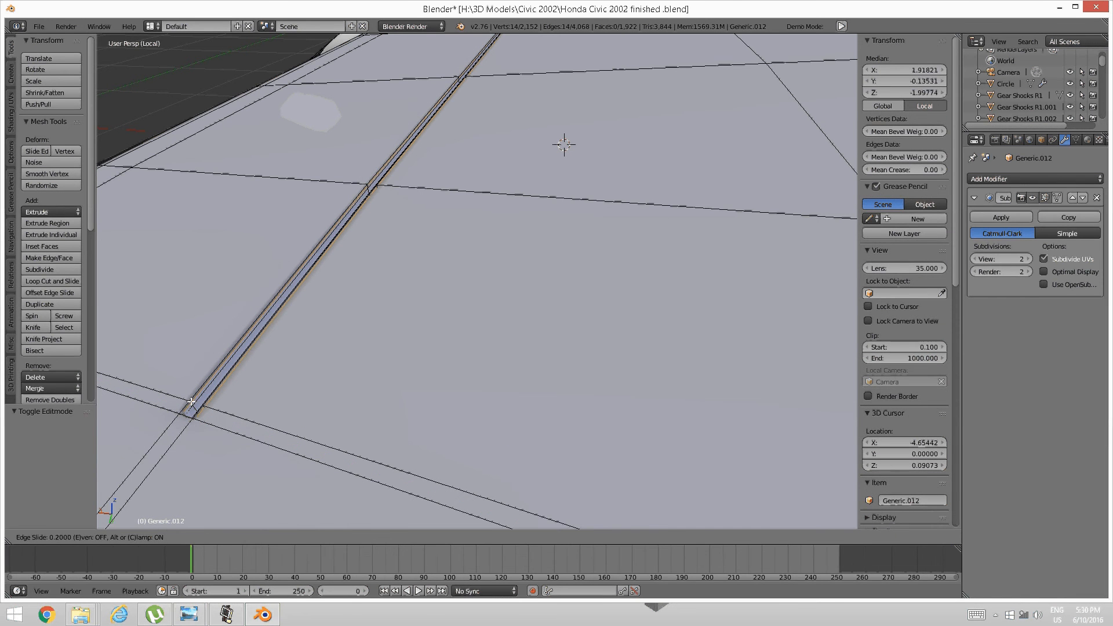
{"action": "left_click", "coordinate": [191, 402]}
{"action": "key", "text": "a"}
{"action": "scroll", "coordinate": [222, 394], "scroll_direction": "down", "scroll_amount": 5}
{"action": "middle_click_drag", "start_coordinate": [224, 393], "coordinate": [267, 396]}
Switch to Object Mode and orbit around the smoothed part.
{"action": "key", "text": "Tab"}
{"action": "left_click", "coordinate": [215, 393]}
{"action": "scroll", "coordinate": [297, 381], "scroll_direction": "up", "scroll_amount": 4}
{"action": "middle_click_drag", "start_coordinate": [400, 381], "coordinate": [504, 302]}
{"action": "scroll", "coordinate": [492, 350], "scroll_direction": "down", "scroll_amount": 2}
{"action": "scroll", "coordinate": [551, 371], "scroll_direction": "down", "scroll_amount": 6}
{"action": "left_click", "coordinate": [228, 616]}
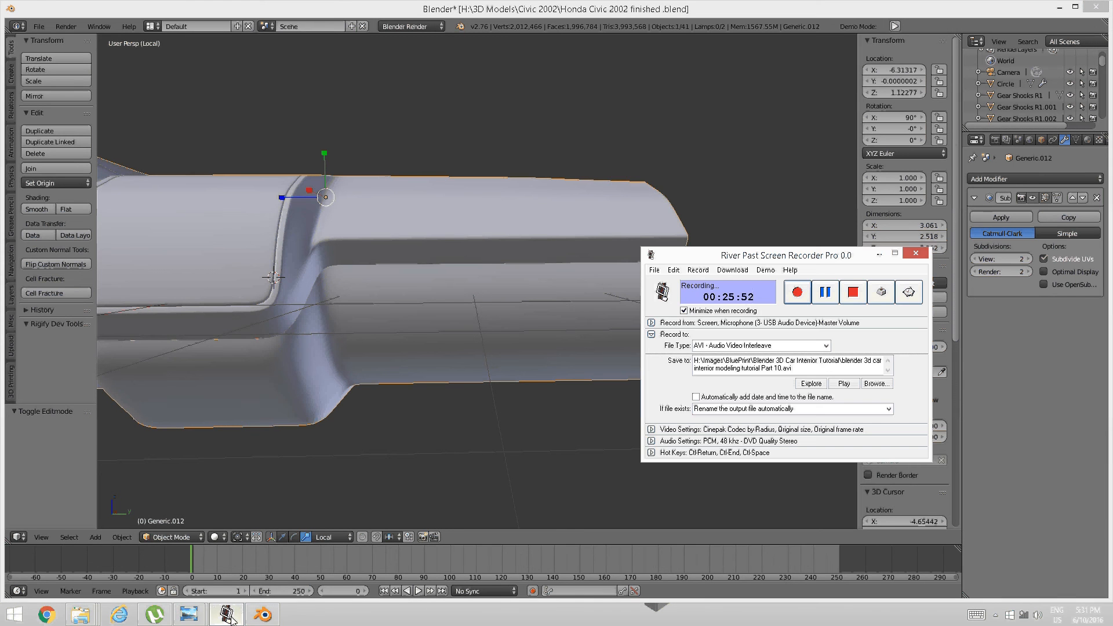
{"action": "left_click", "coordinate": [228, 616]}
{"action": "middle_click_drag", "start_coordinate": [465, 324], "coordinate": [510, 360]}
{"action": "left_click", "coordinate": [189, 614]}
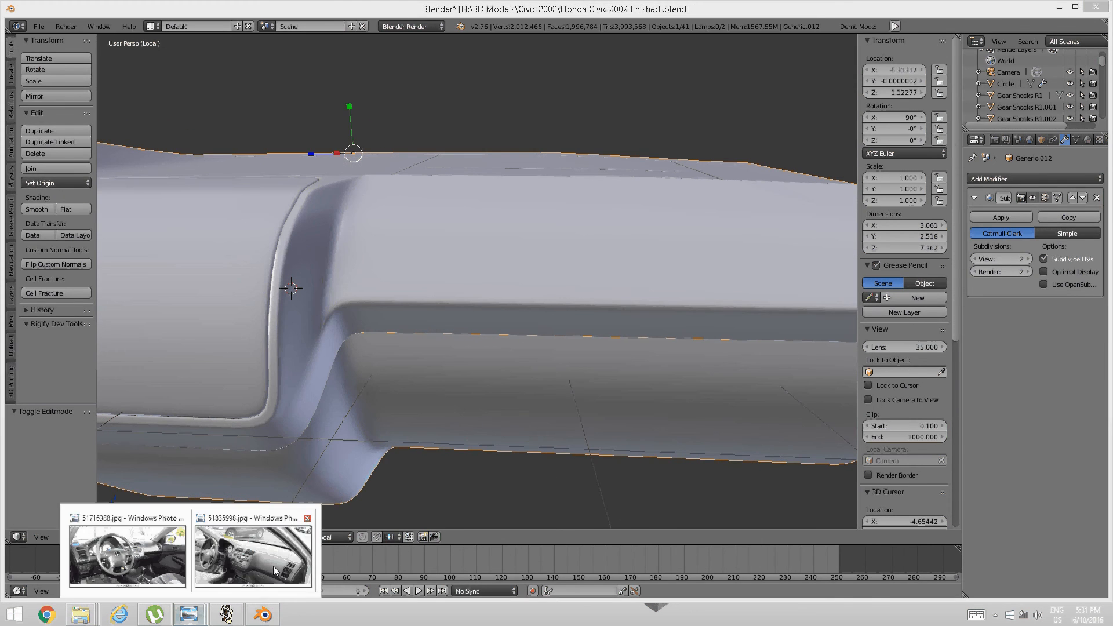
{"action": "left_click", "coordinate": [273, 566]}
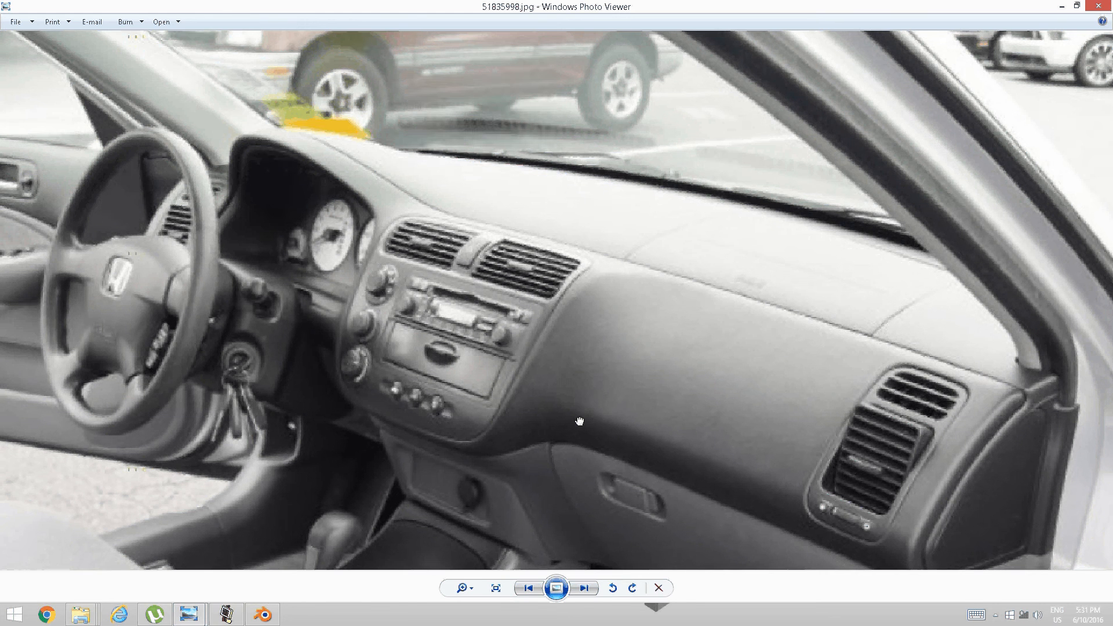
Pan the reference photo to the glovebox, then return to Blender for an end-on view.
{"action": "left_click_drag", "start_coordinate": [580, 421], "coordinate": [548, 251]}
{"action": "left_click_drag", "start_coordinate": [599, 402], "coordinate": [581, 339]}
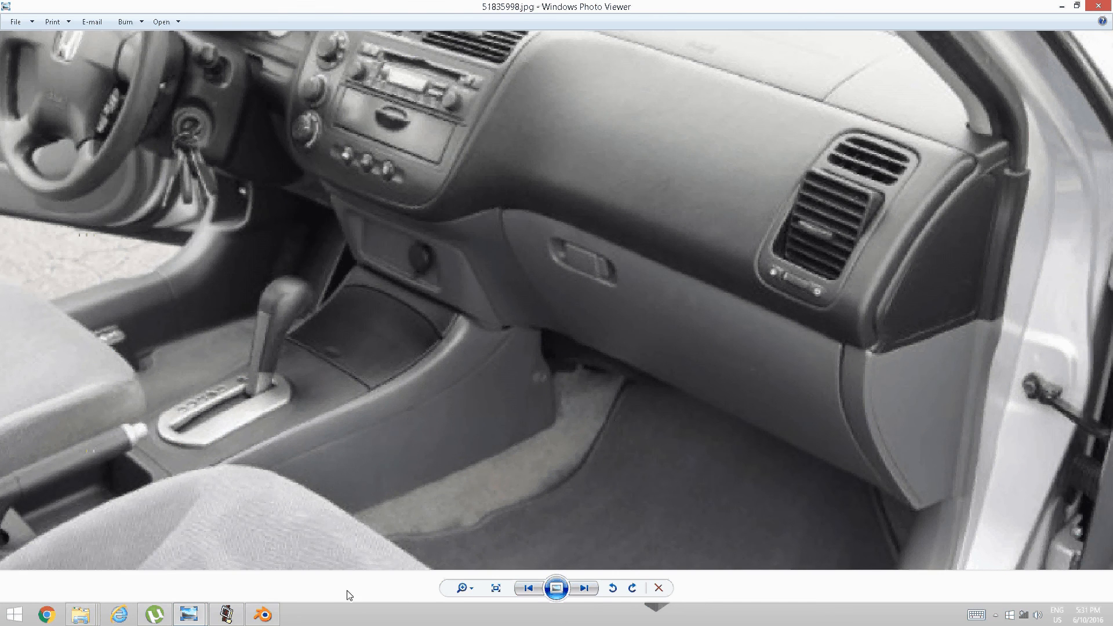
{"action": "left_click", "coordinate": [262, 615]}
{"action": "middle_click_drag", "start_coordinate": [541, 372], "coordinate": [437, 360]}
{"action": "key", "text": "Tab"}
Switch the dashboard part into Edit Mode via the mode pie menu.
{"action": "left_click", "coordinate": [342, 371]}
{"action": "key", "text": "Tab"}
{"action": "left_click", "coordinate": [526, 349]}
Inspect the wireframe from end, side and top, then bring the 51835998.jpg photo forward.
{"action": "middle_click_drag", "start_coordinate": [540, 362], "coordinate": [455, 318]}
{"action": "middle_click_drag", "start_coordinate": [246, 281], "coordinate": [468, 299]}
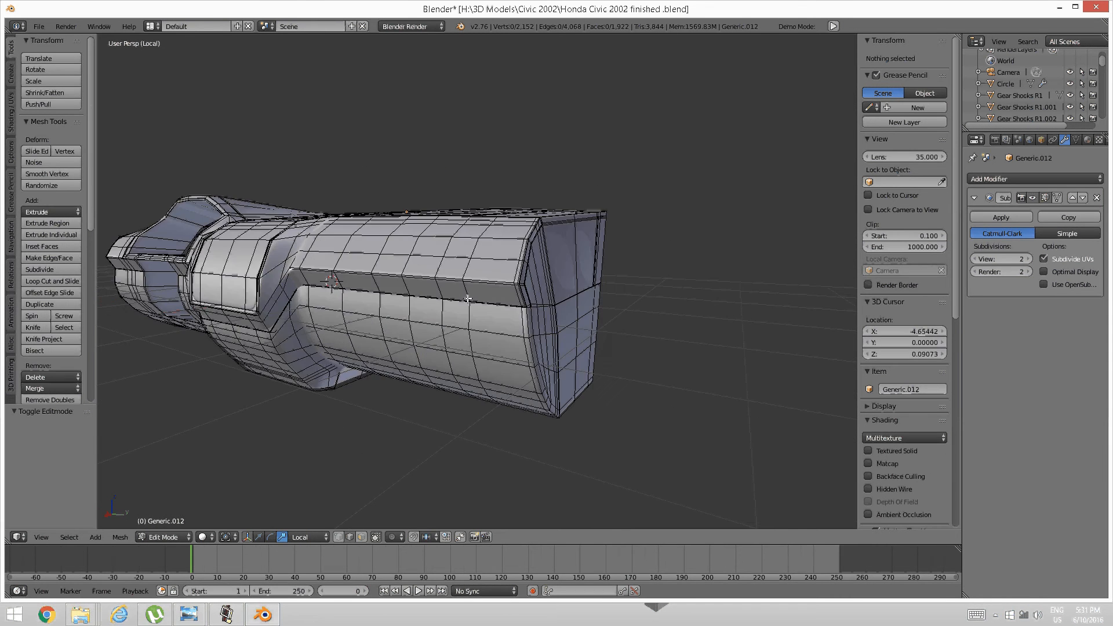
{"action": "middle_click_drag", "start_coordinate": [345, 324], "coordinate": [420, 304]}
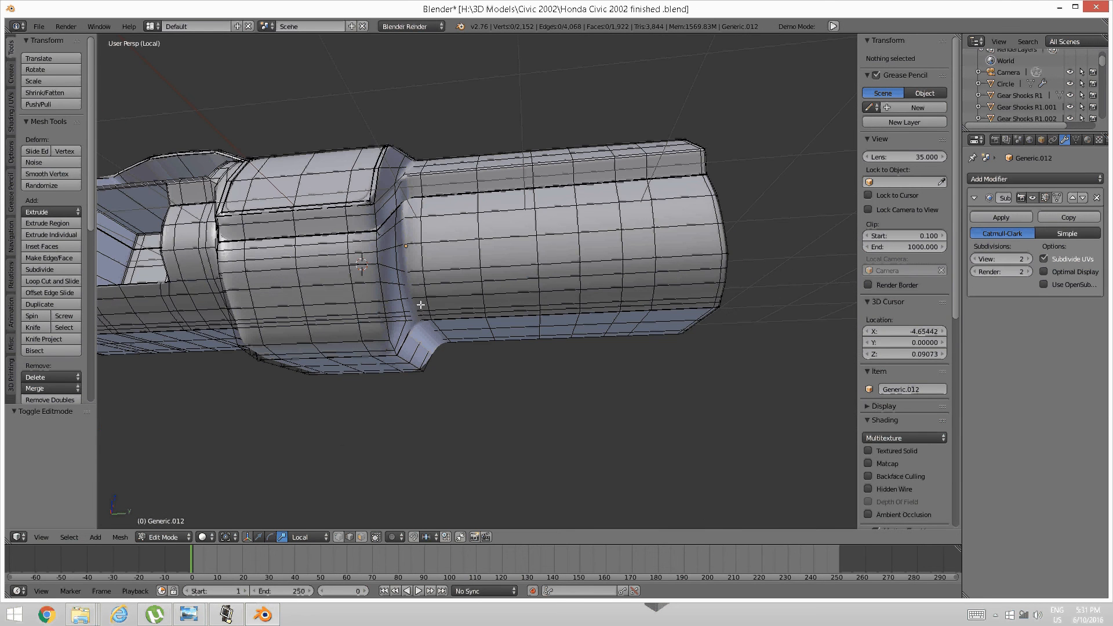
{"action": "middle_click_drag", "start_coordinate": [301, 260], "coordinate": [461, 314]}
{"action": "middle_click_drag", "start_coordinate": [555, 322], "coordinate": [533, 314]}
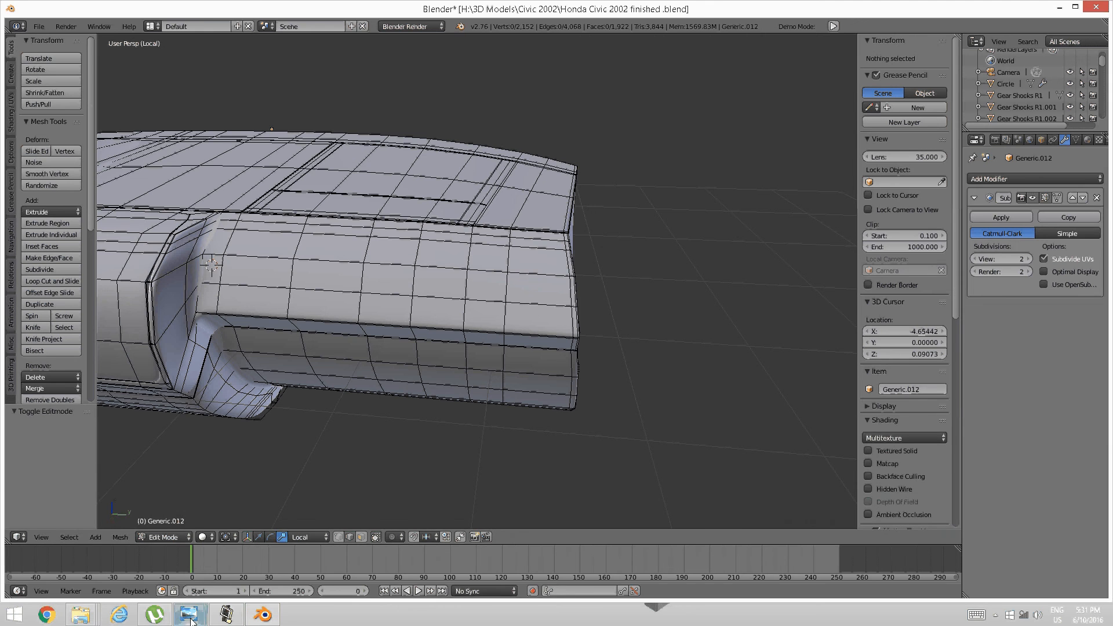
{"action": "mouse_move", "coordinate": [189, 614]}
{"action": "left_click", "coordinate": [373, 565]}
Pan and zoom around 51835998.jpg to study the steering wheel and dashboard.
{"action": "left_click_drag", "start_coordinate": [604, 272], "coordinate": [499, 405]}
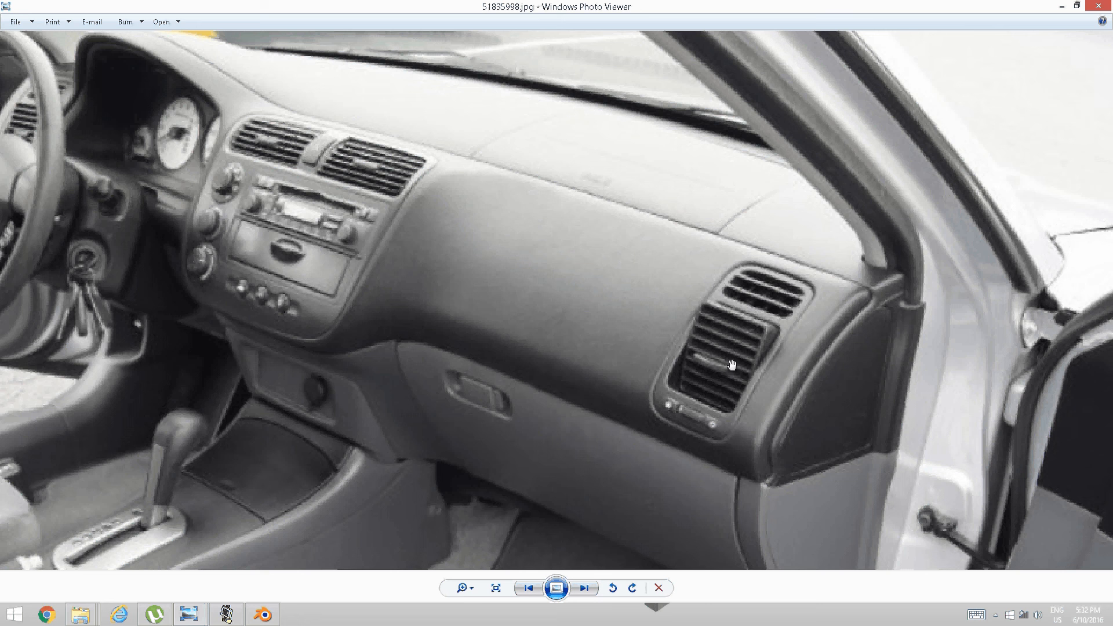
{"action": "left_click_drag", "start_coordinate": [549, 342], "coordinate": [567, 308]}
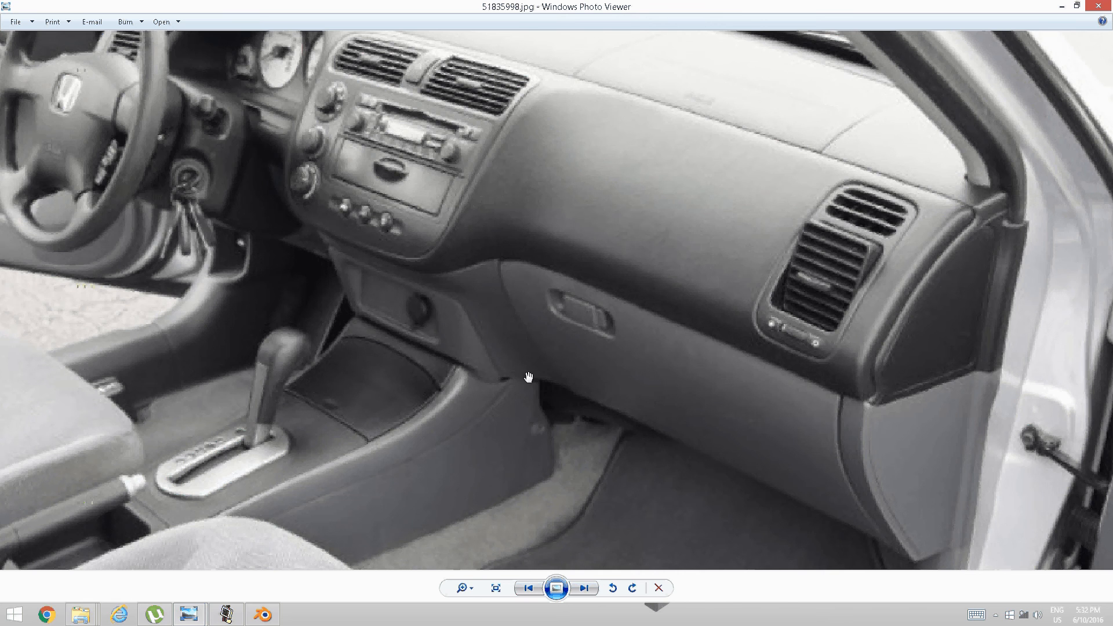
{"action": "scroll", "coordinate": [447, 299], "scroll_direction": "down", "scroll_amount": 1}
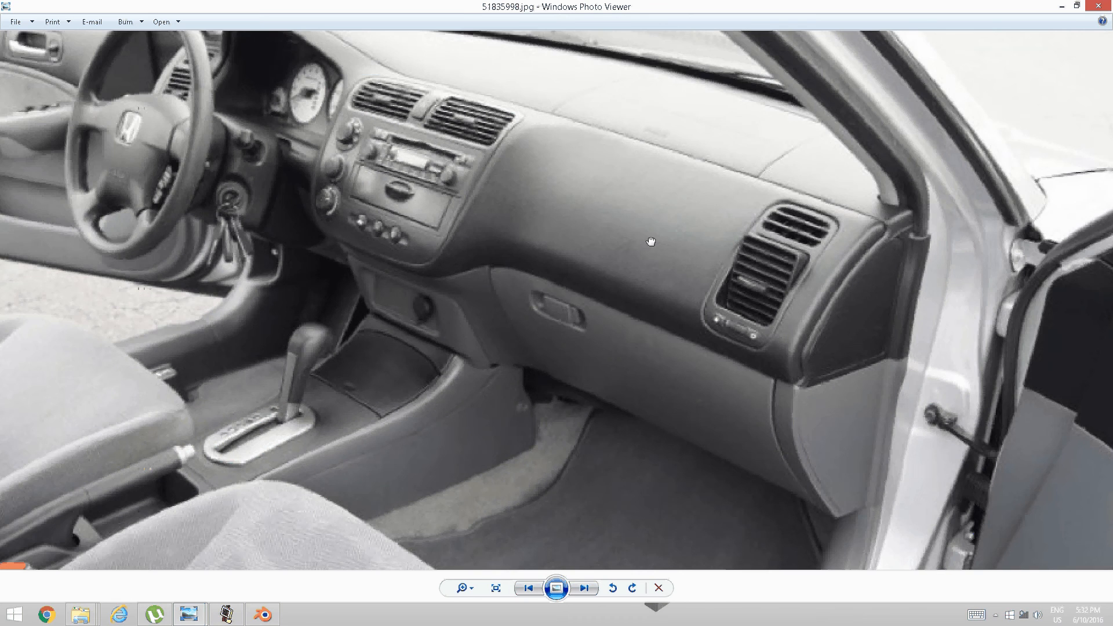
{"action": "scroll", "coordinate": [523, 249], "scroll_direction": "up", "scroll_amount": 4}
{"action": "left_click_drag", "start_coordinate": [523, 249], "coordinate": [629, 356]}
{"action": "scroll", "coordinate": [510, 335], "scroll_direction": "down", "scroll_amount": 4}
{"action": "scroll", "coordinate": [500, 333], "scroll_direction": "up", "scroll_amount": 3}
{"action": "left_click_drag", "start_coordinate": [499, 333], "coordinate": [528, 358]}
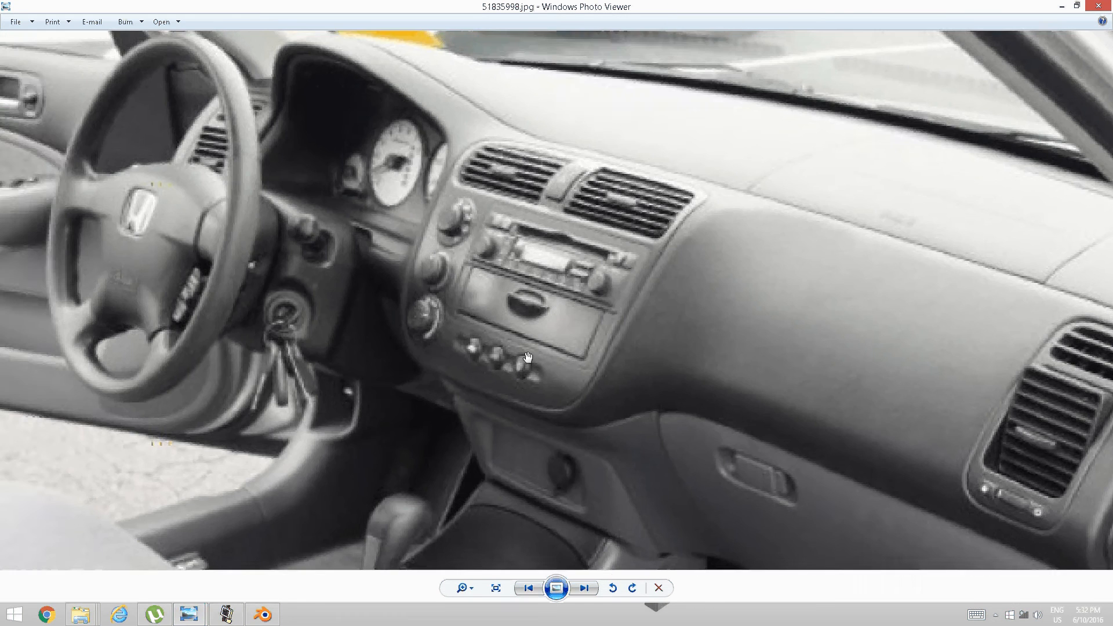
Inspect the photo's passenger-side glovebox details, then return to the Blender dashboard model.
{"action": "left_click_drag", "start_coordinate": [683, 381], "coordinate": [551, 310]}
{"action": "scroll", "coordinate": [555, 297], "scroll_direction": "down", "scroll_amount": 2}
{"action": "left_click_drag", "start_coordinate": [470, 298], "coordinate": [523, 368]}
{"action": "scroll", "coordinate": [492, 328], "scroll_direction": "up", "scroll_amount": 2}
{"action": "scroll", "coordinate": [491, 327], "scroll_direction": "up", "scroll_amount": 2}
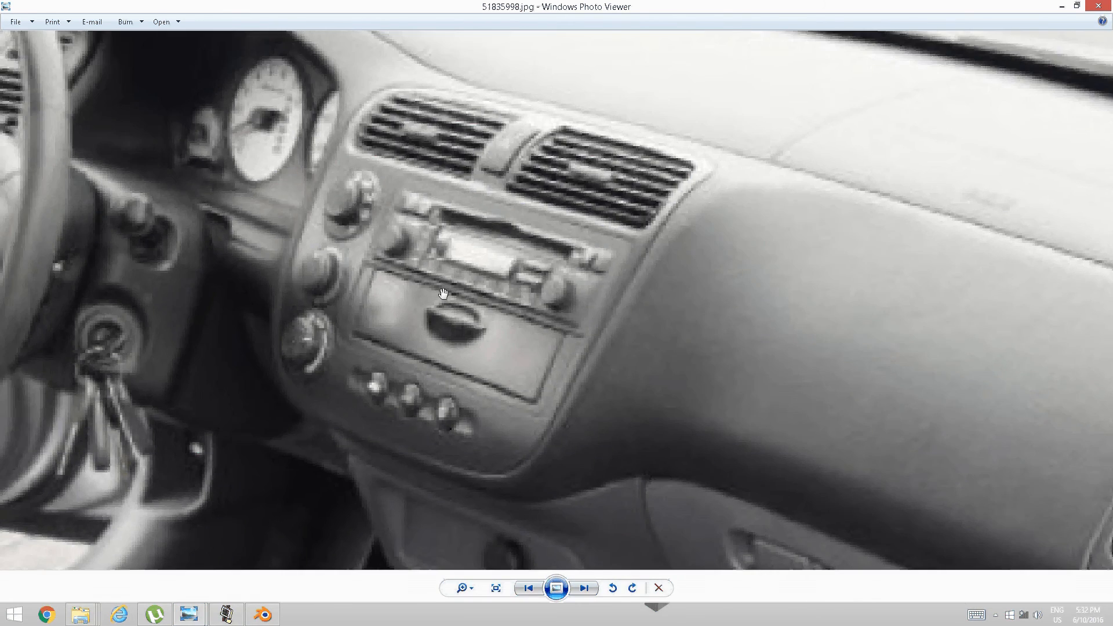
{"action": "scroll", "coordinate": [443, 294], "scroll_direction": "down", "scroll_amount": 3}
{"action": "left_click_drag", "start_coordinate": [443, 294], "coordinate": [497, 315]}
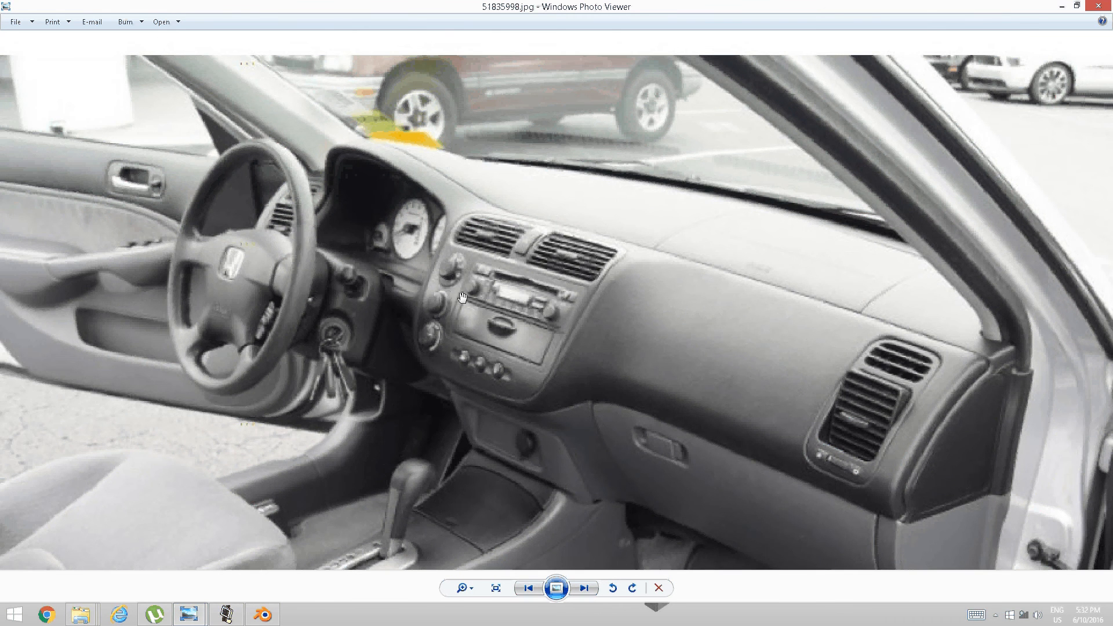
{"action": "left_click_drag", "start_coordinate": [458, 297], "coordinate": [459, 301]}
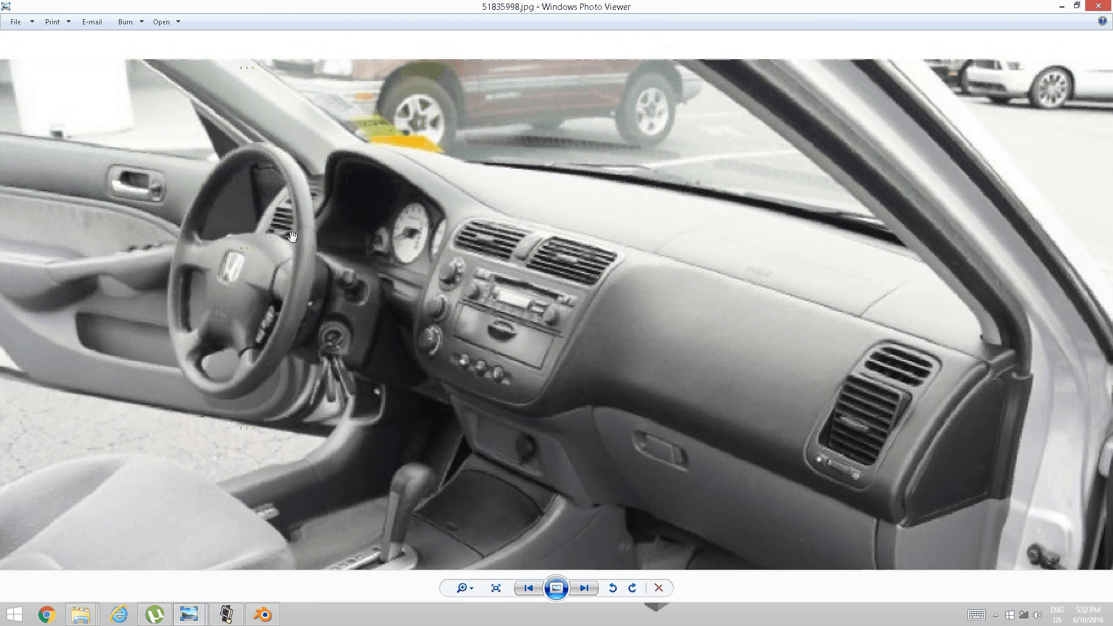
{"action": "scroll", "coordinate": [287, 286], "scroll_direction": "up", "scroll_amount": 2}
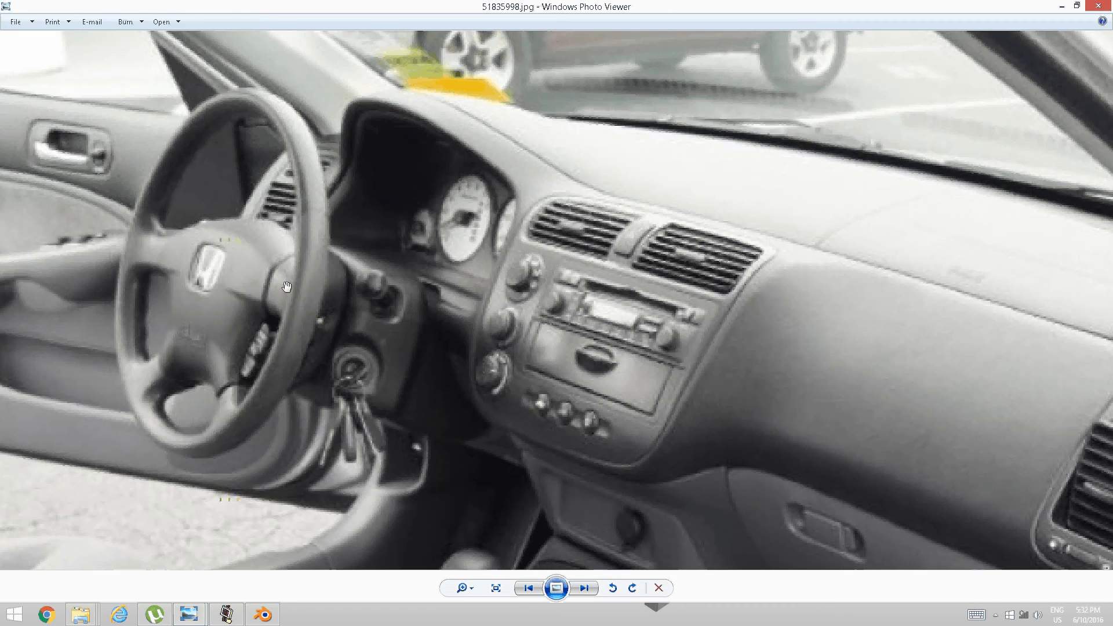
{"action": "scroll", "coordinate": [286, 286], "scroll_direction": "down", "scroll_amount": 3}
{"action": "scroll", "coordinate": [281, 190], "scroll_direction": "up", "scroll_amount": 3}
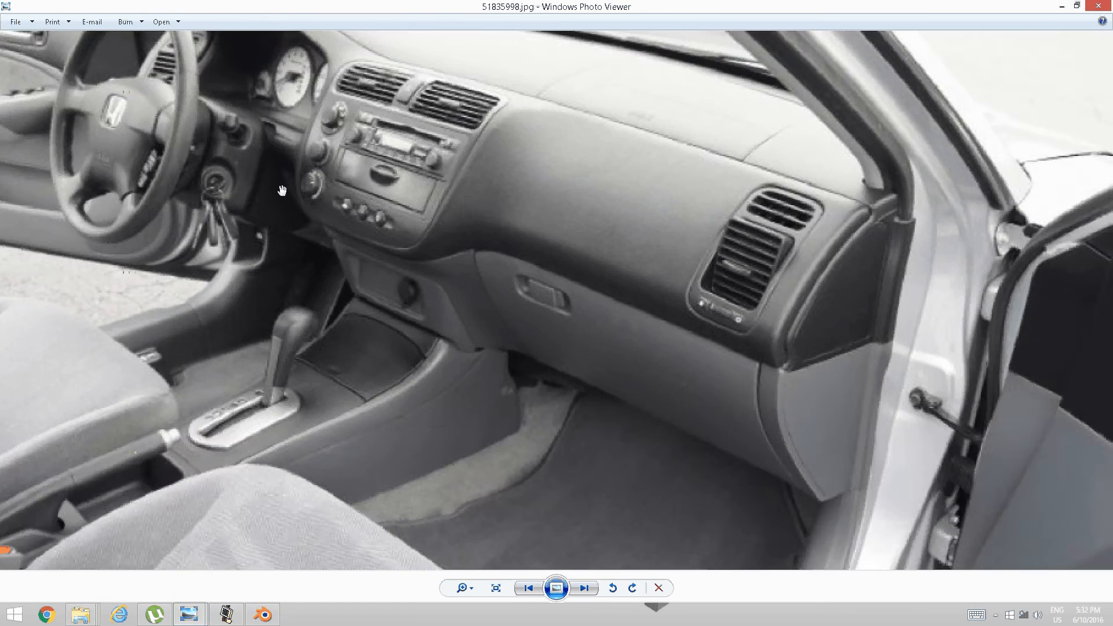
{"action": "scroll", "coordinate": [367, 263], "scroll_direction": "up", "scroll_amount": 3}
{"action": "scroll", "coordinate": [368, 263], "scroll_direction": "down", "scroll_amount": 3}
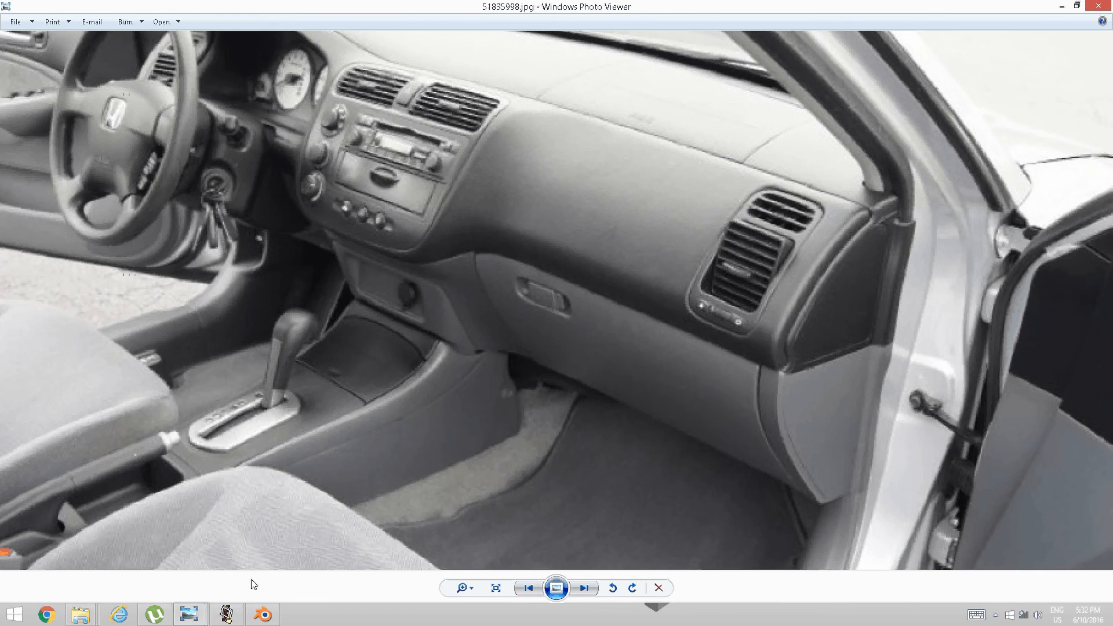
{"action": "left_click", "coordinate": [261, 614]}
{"action": "scroll", "coordinate": [380, 412], "scroll_direction": "down", "scroll_amount": 6}
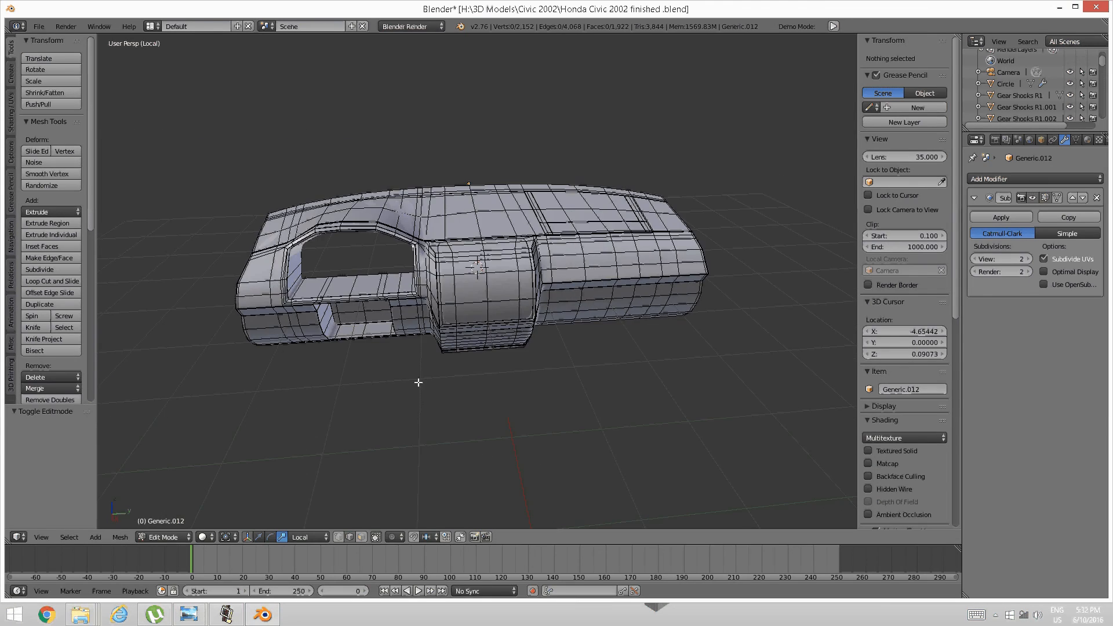
Orbit around the whole dashboard mesh, ending on a low left-side view.
{"action": "middle_click_drag", "start_coordinate": [632, 292], "coordinate": [379, 255]}
{"action": "scroll", "coordinate": [417, 374], "scroll_direction": "up", "scroll_amount": 4}
{"action": "scroll", "coordinate": [477, 339], "scroll_direction": "down", "scroll_amount": 3}
{"action": "scroll", "coordinate": [379, 255], "scroll_direction": "up", "scroll_amount": 3}
{"action": "scroll", "coordinate": [325, 255], "scroll_direction": "down", "scroll_amount": 2}
{"action": "middle_click_drag", "start_coordinate": [255, 255], "coordinate": [549, 315]}
Switch the dashboard to Object Mode and view the smoothed glovebox seam from the front.
{"action": "key", "text": "Tab"}
{"action": "left_click", "coordinate": [486, 306]}
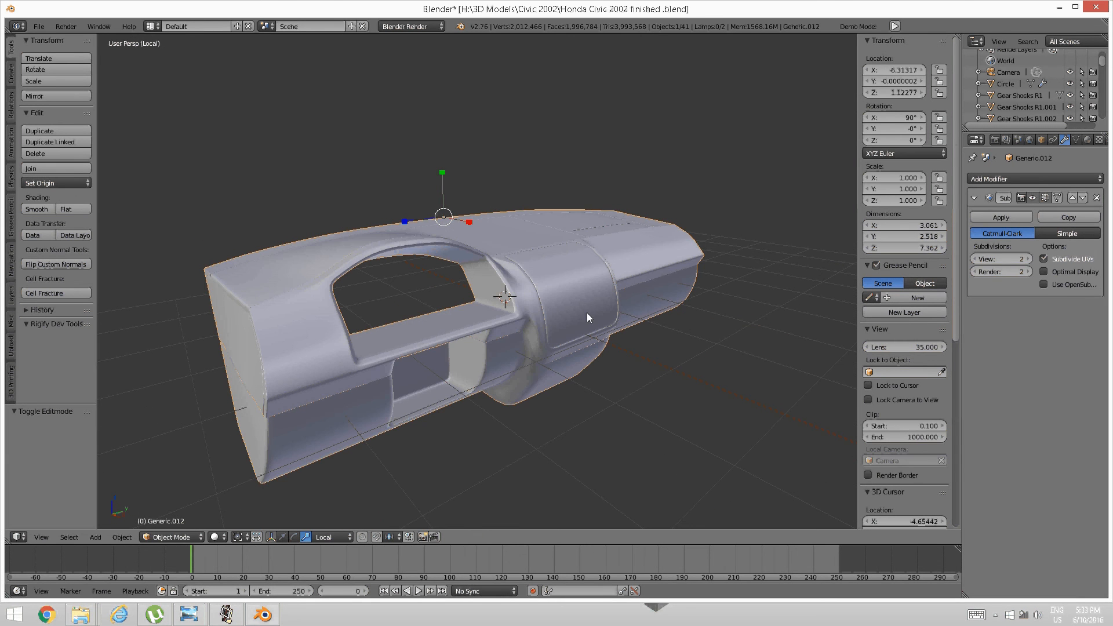
{"action": "middle_click_drag", "start_coordinate": [388, 296], "coordinate": [436, 305]}
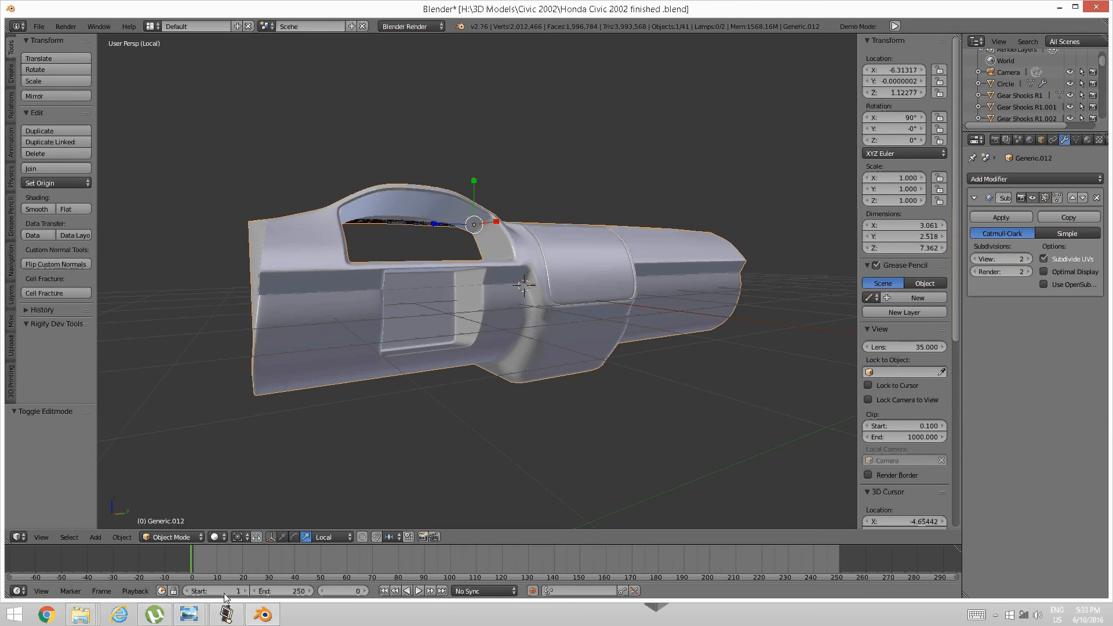
{"action": "left_click", "coordinate": [220, 618]}
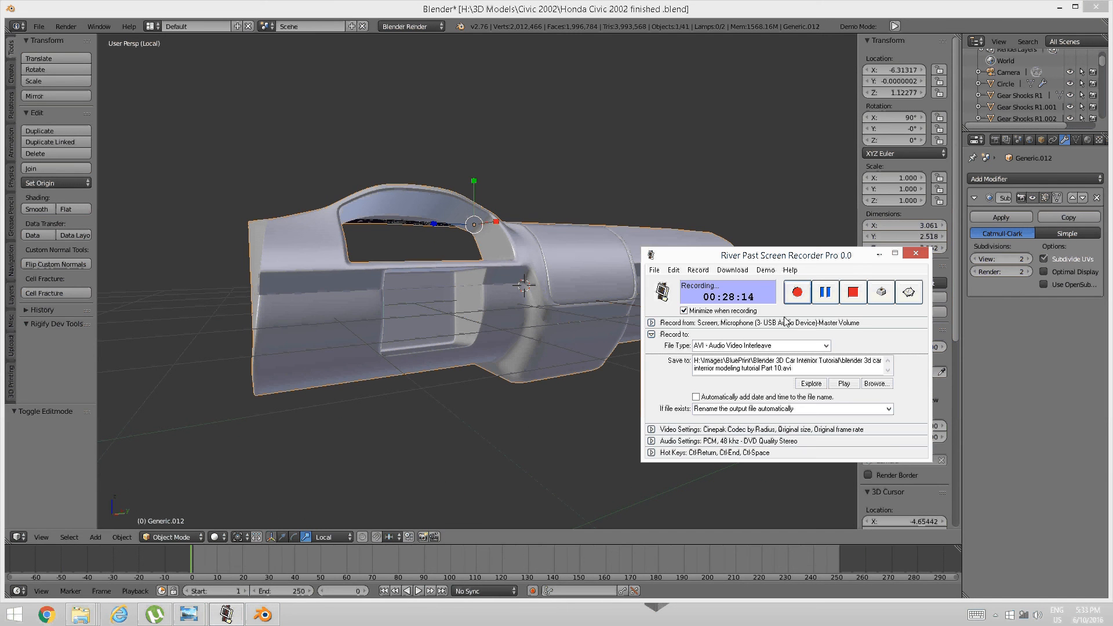